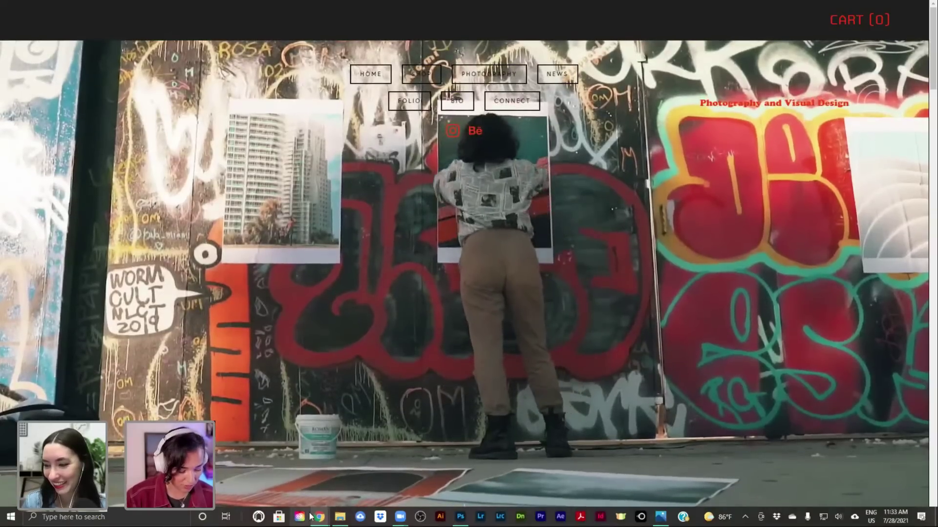
Step: Switch to the browser window with the Behance profile and look through its most recent livestream replays
mouse_move(312, 517)
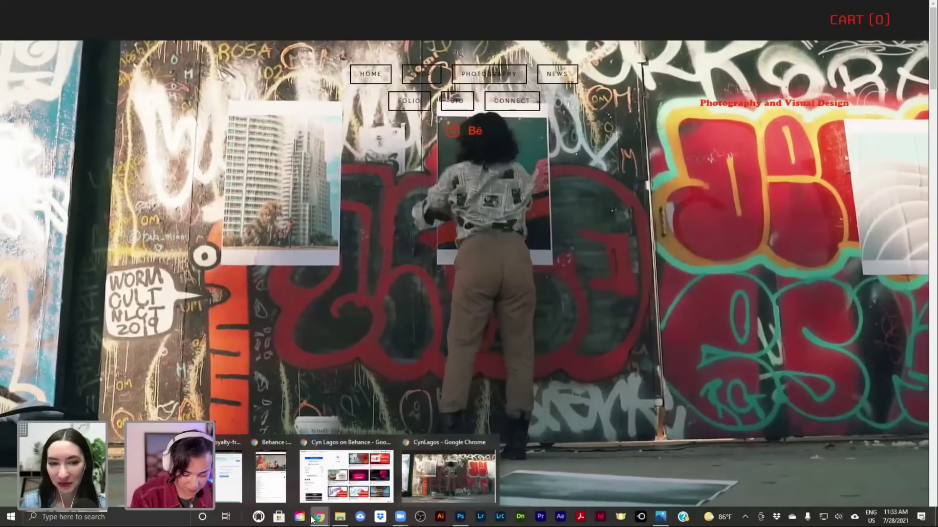
key("F11")
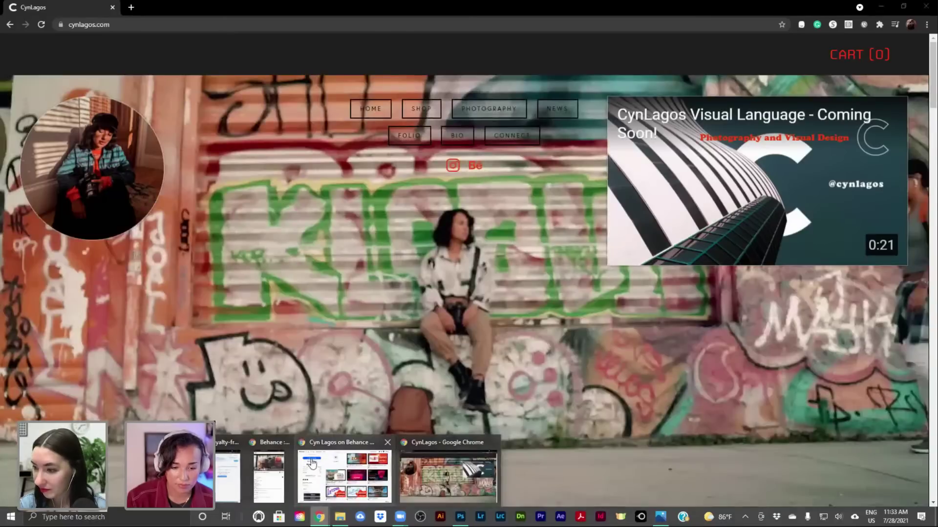
left_click(312, 463)
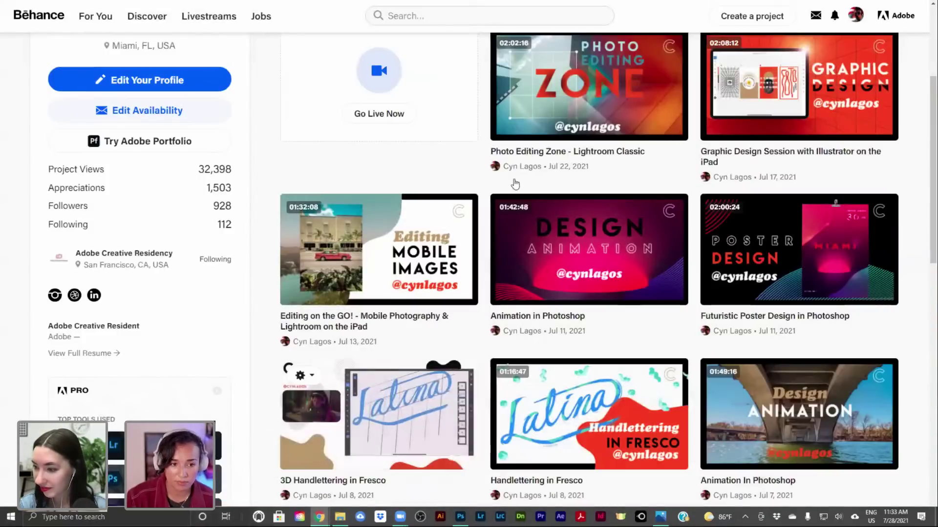
scroll(488, 297, "down", 2)
scroll(488, 297, "up", 5)
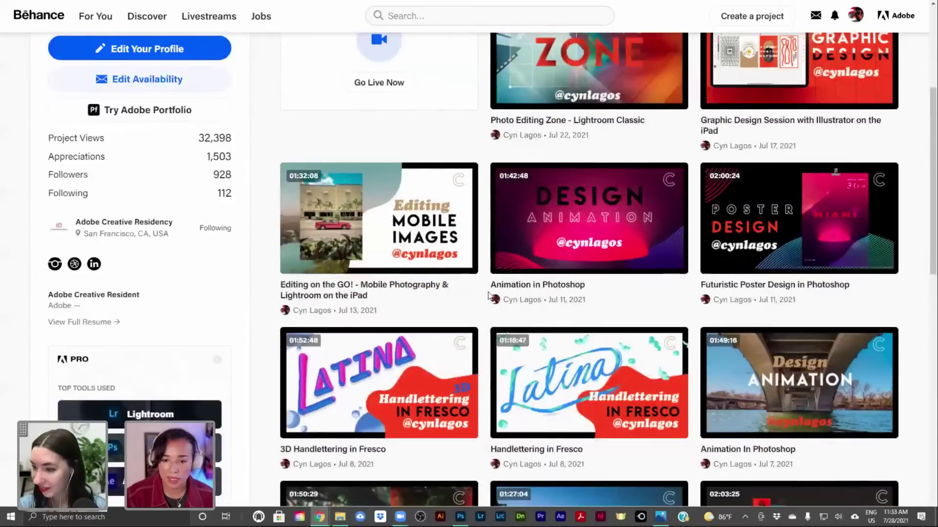
scroll(488, 296, "down", 2)
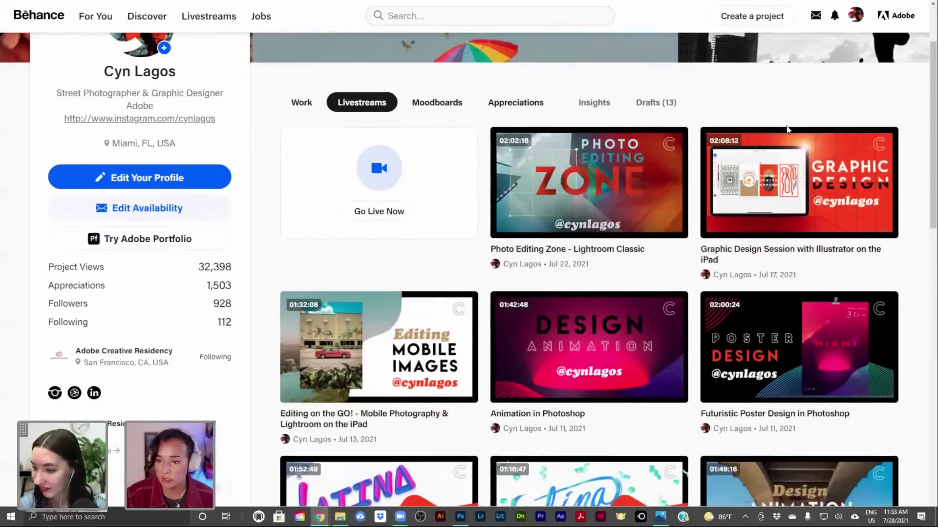
scroll(673, 200, "down", 1)
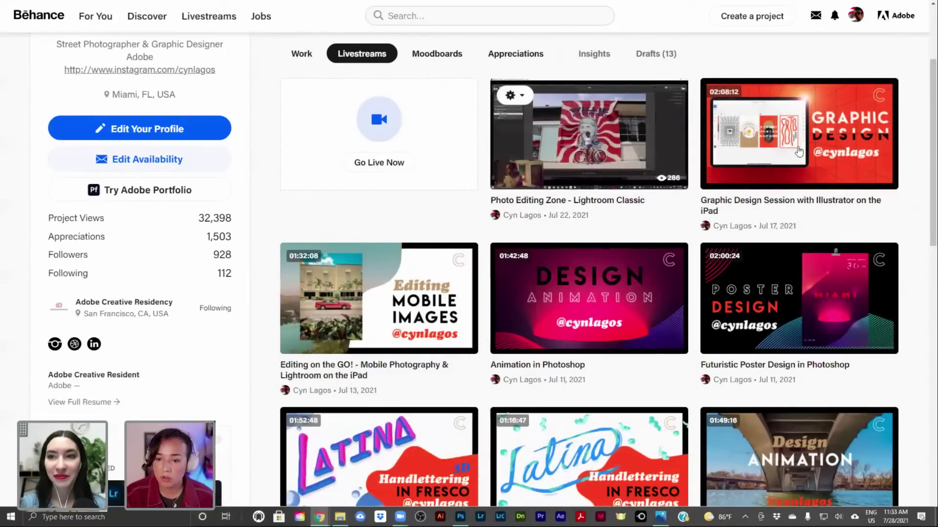
mouse_move(798, 151)
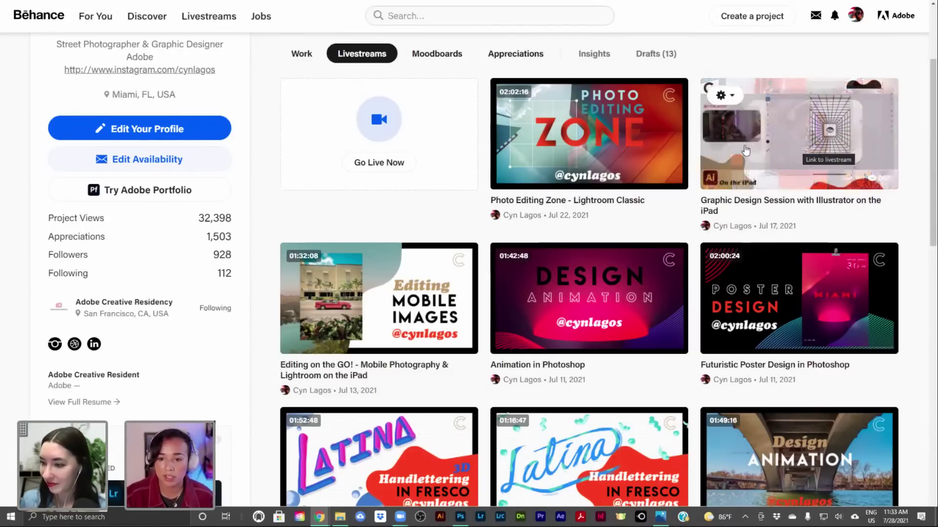
scroll(742, 188, "down", 1)
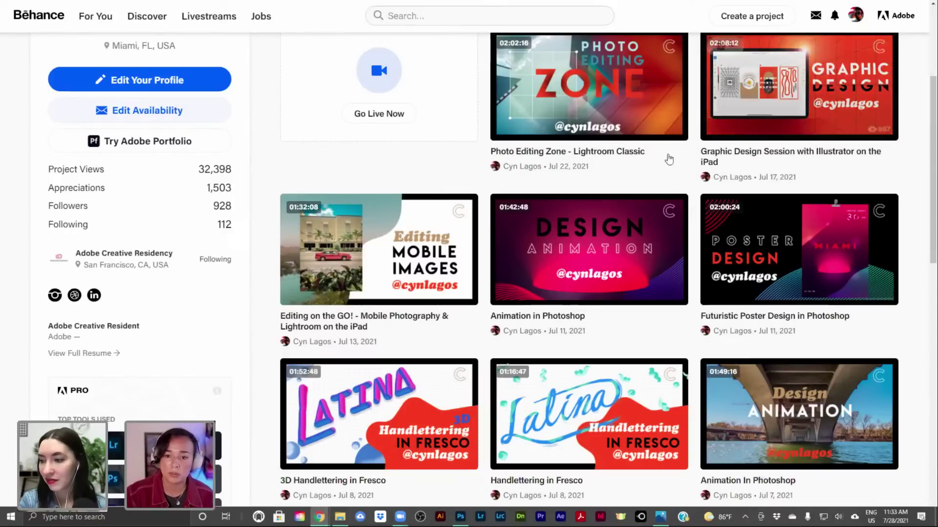
scroll(728, 280, "down", 1)
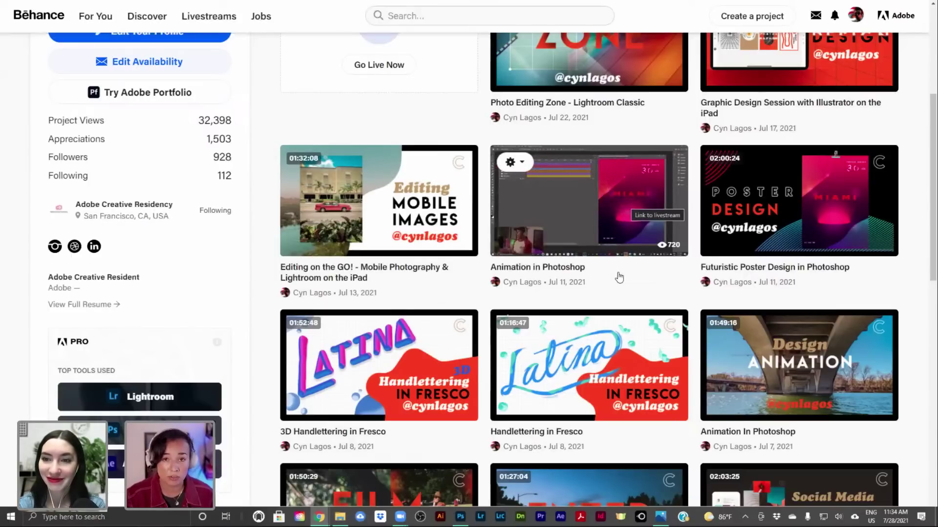
scroll(776, 346, "down", 1)
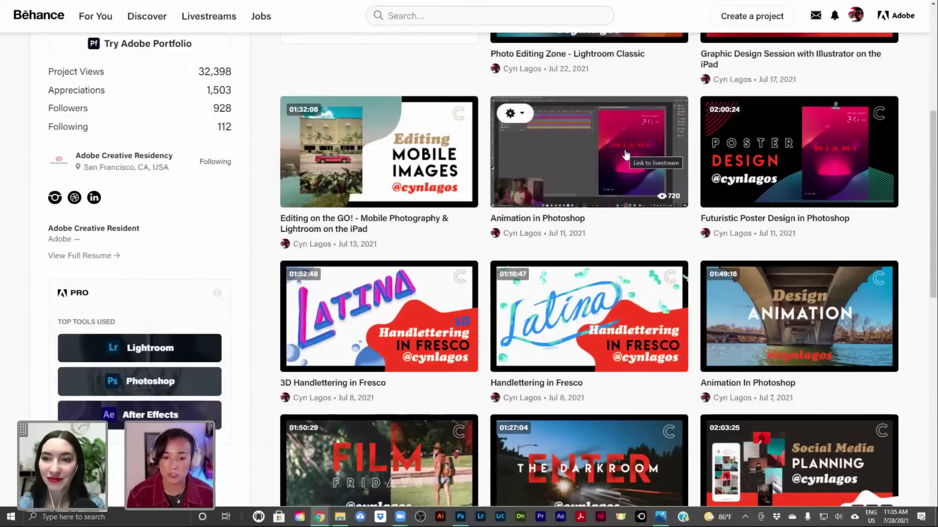
scroll(621, 155, "down", 5)
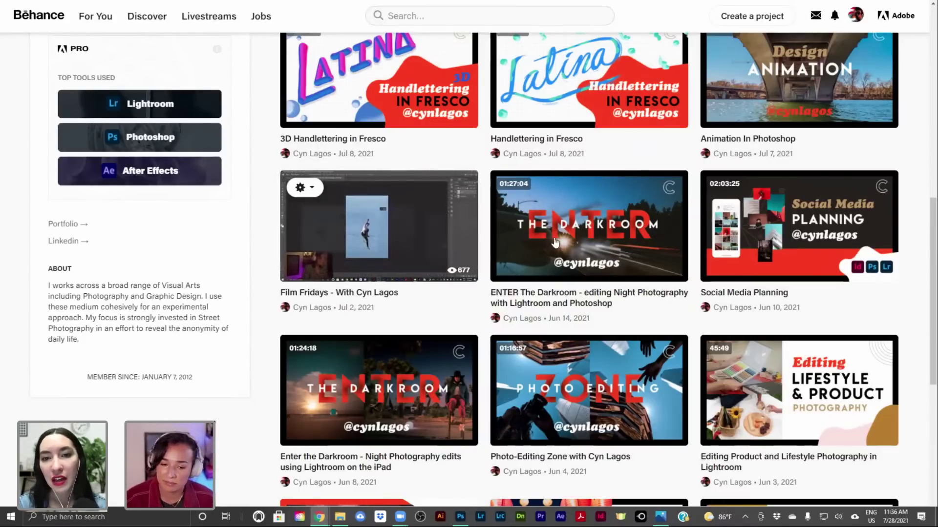
Step: Examine the older livestream replays through to the end of the profile's list, and return to the middle of it
scroll(600, 269, "down", 2)
scroll(601, 269, "down", 1)
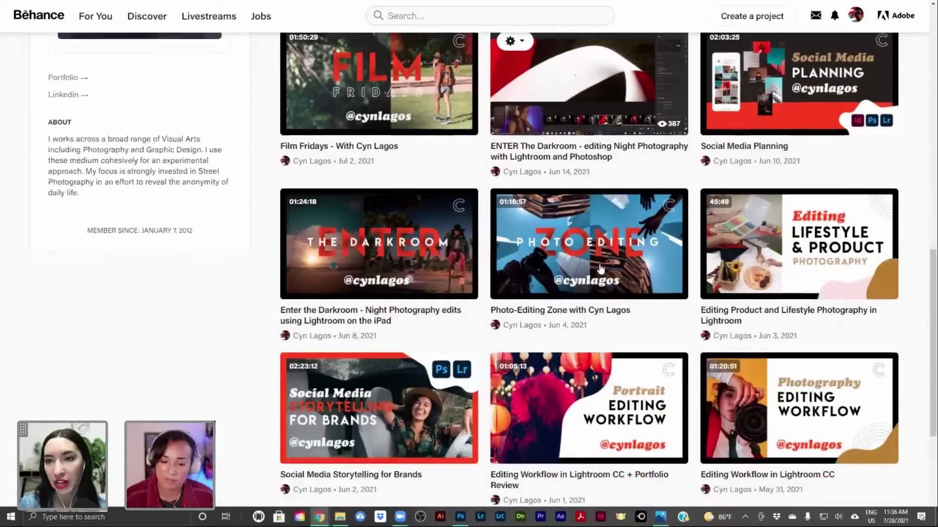
scroll(591, 276, "down", 1)
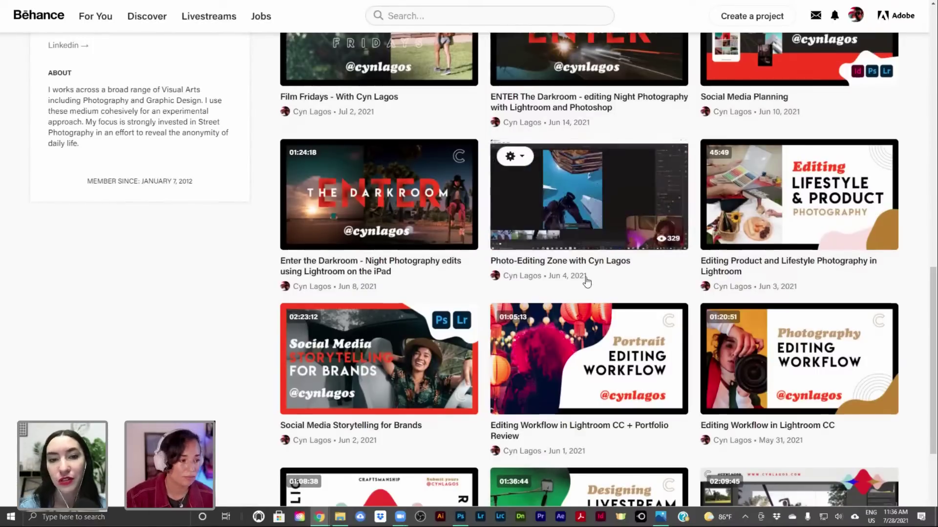
scroll(587, 281, "down", 2)
scroll(587, 282, "down", 1)
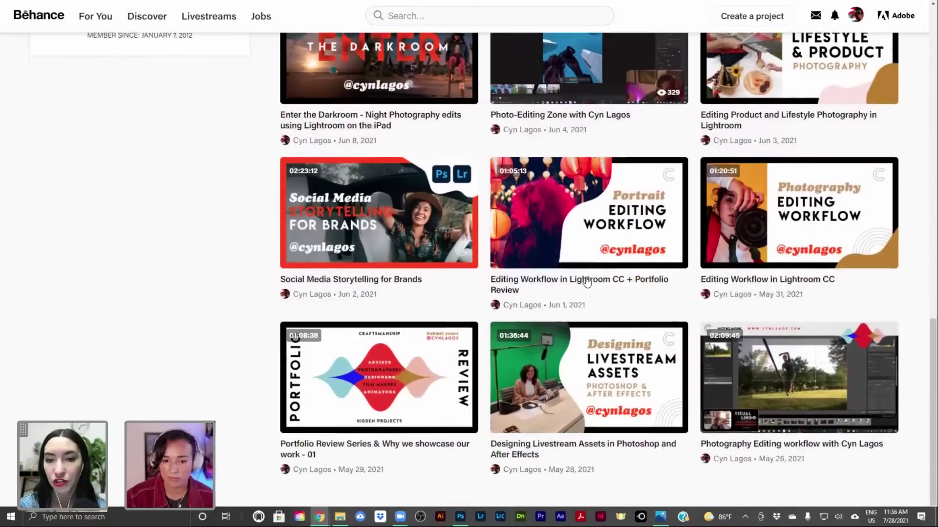
scroll(587, 281, "up", 4)
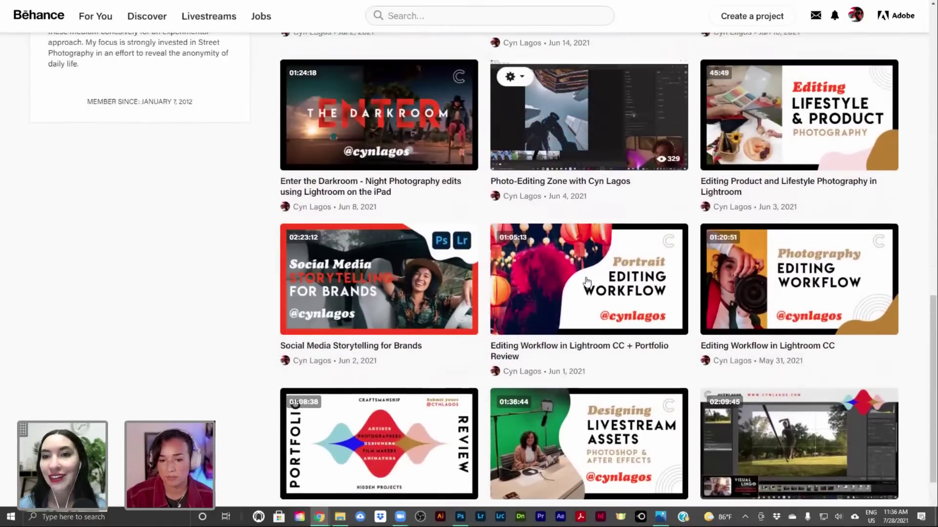
scroll(587, 281, "up", 2)
scroll(587, 282, "up", 3)
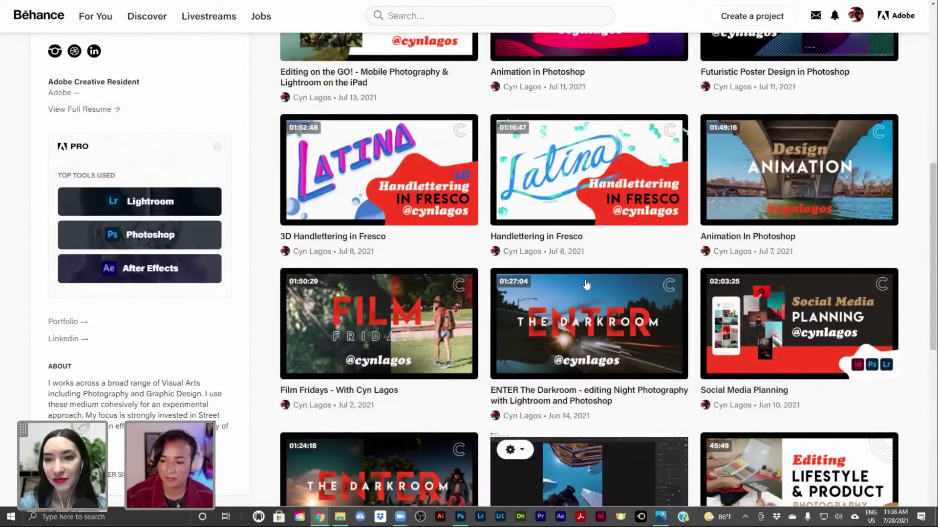
mouse_move(586, 283)
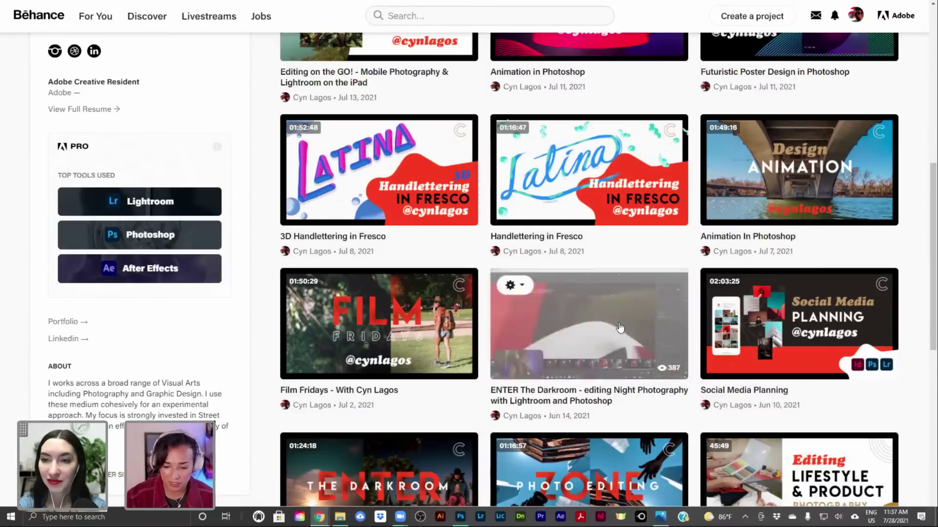
Step: Switch to File Explorer, open the slacklining folder inside After Effects Working File, and view the parallax-Slacklining-output GIF
mouse_move(383, 494)
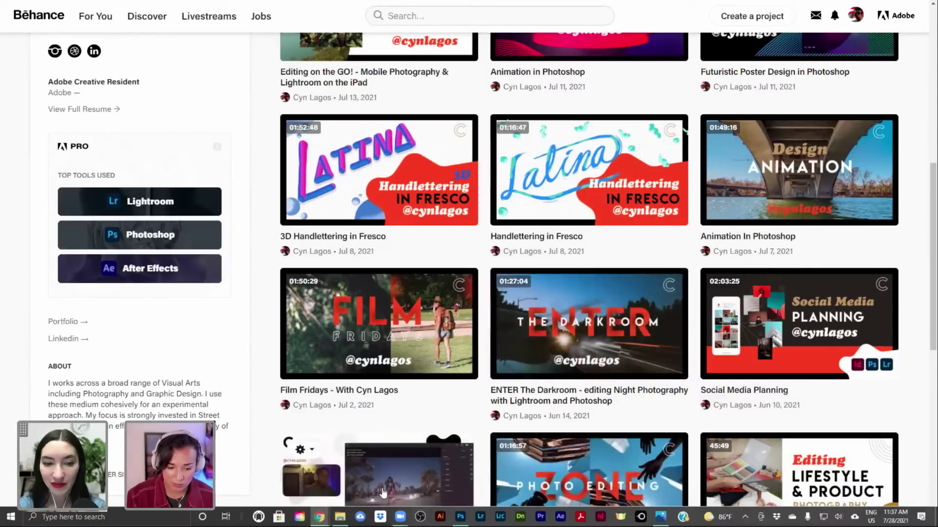
left_click(340, 517)
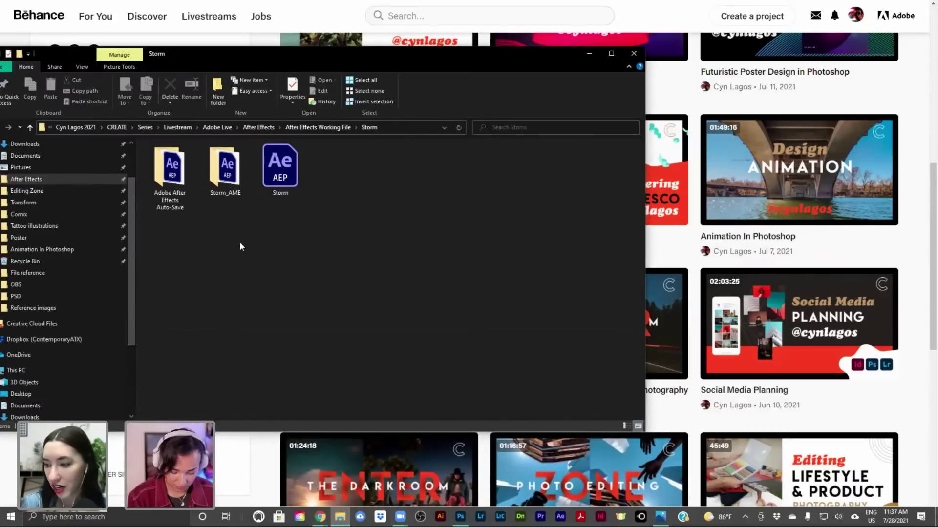
left_click(259, 128)
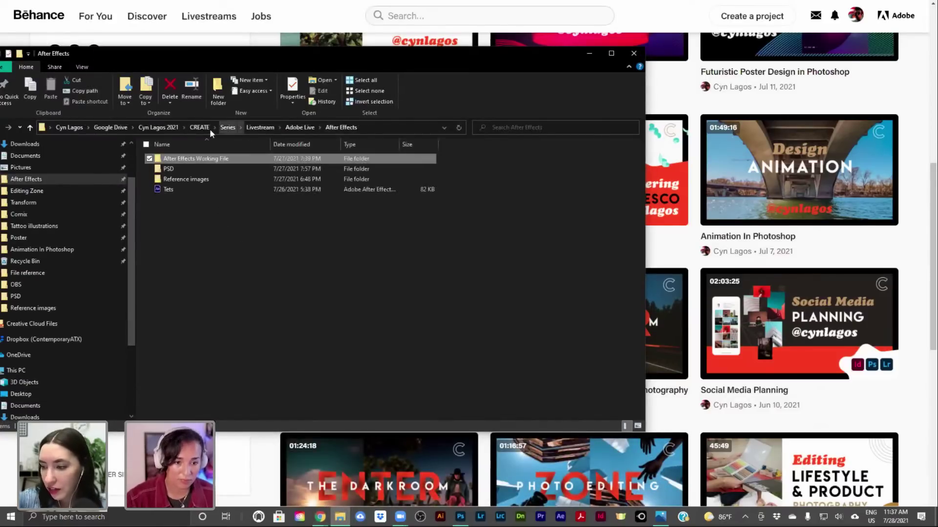
double_click(194, 160)
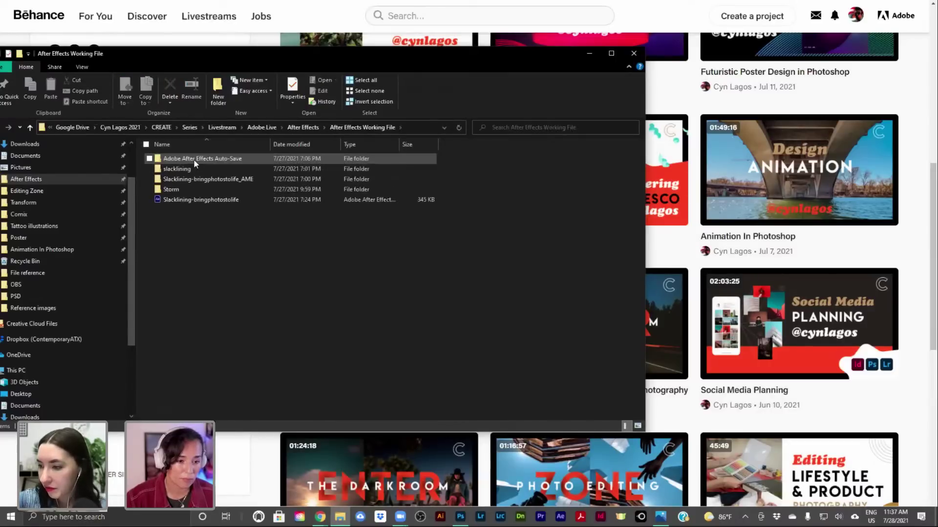
double_click(194, 168)
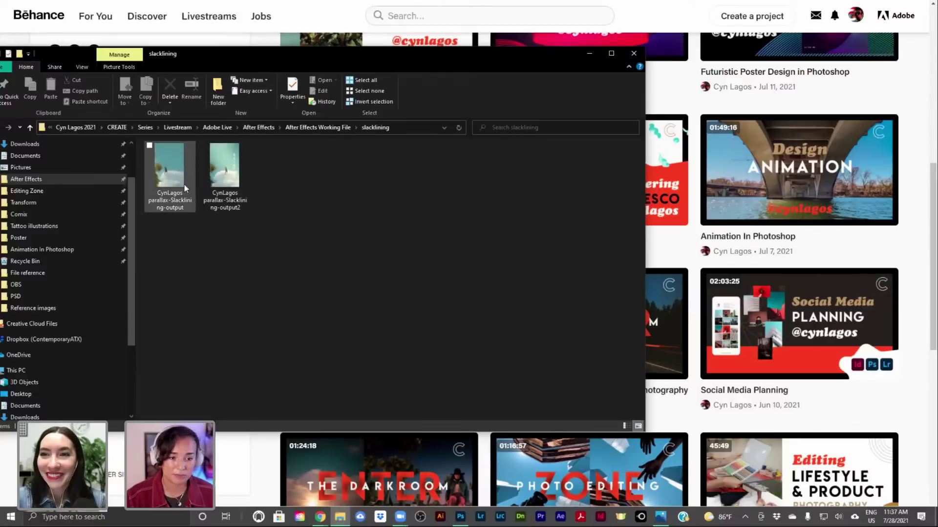
double_click(184, 184)
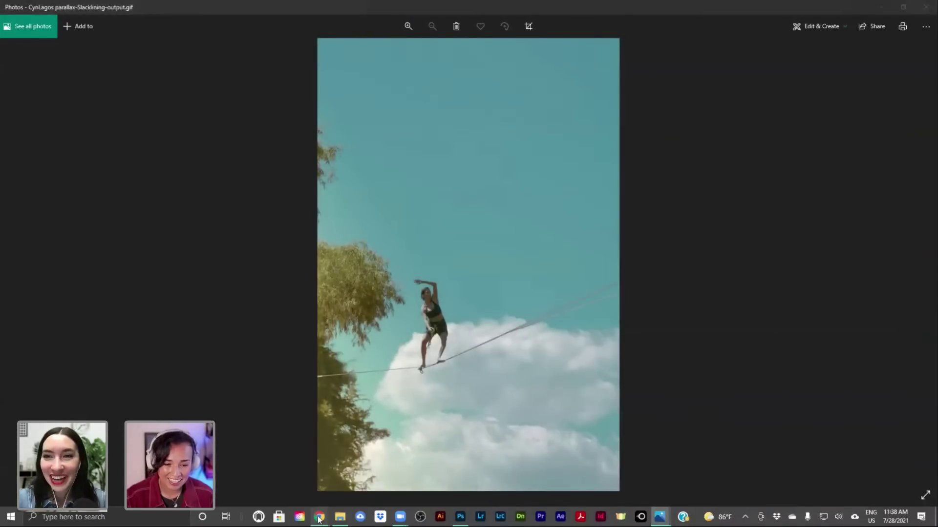
Step: Switch back to the portfolio website's window in Chrome and look over the video header on its home page
mouse_move(319, 520)
left_click(332, 483)
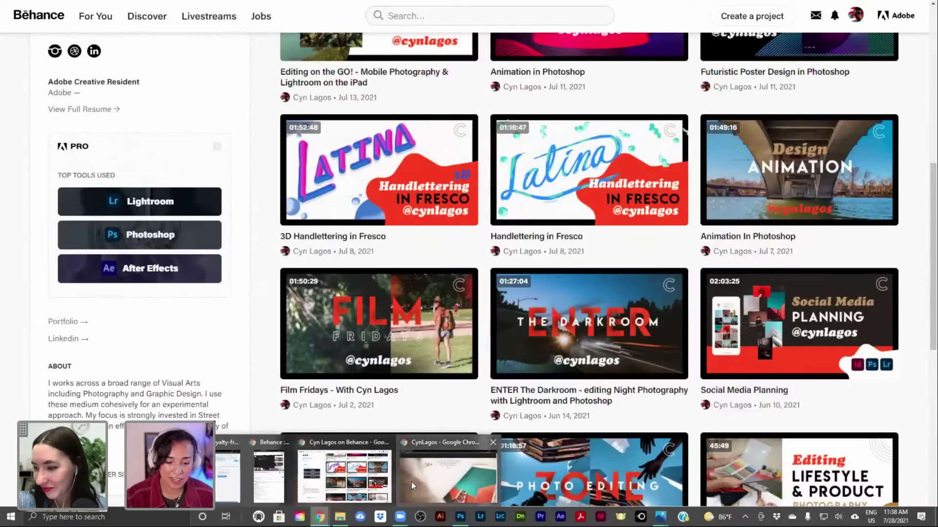
left_click(412, 482)
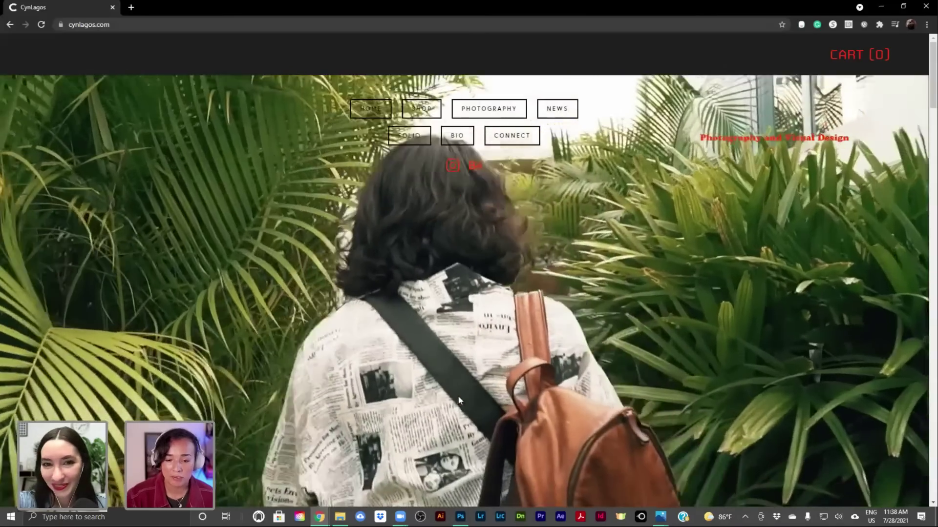
scroll(458, 401, "down", 1)
scroll(458, 396, "down", 1)
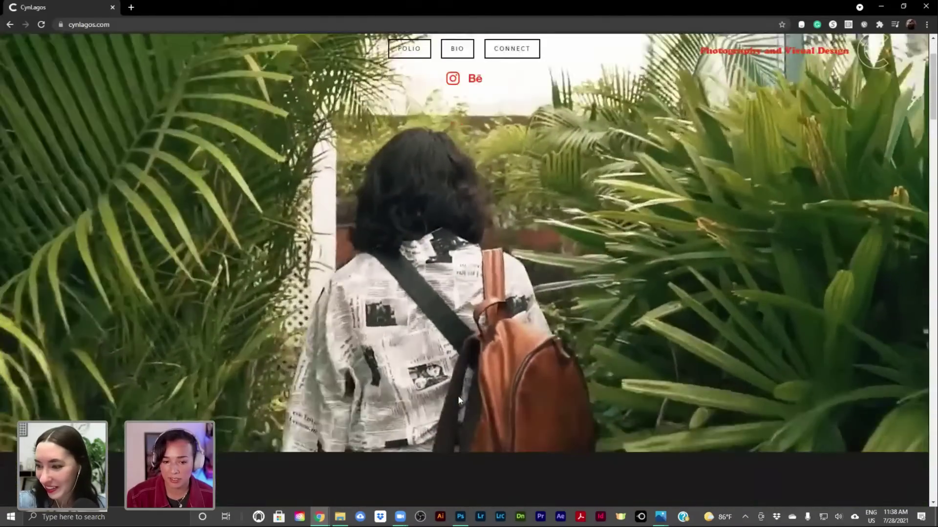
scroll(458, 397, "up", 1)
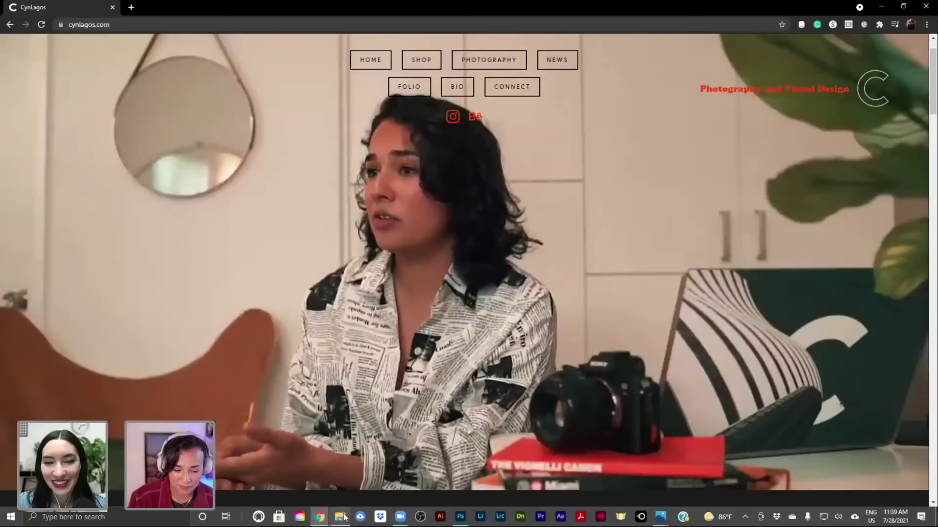
Step: View the parallax-Slacklining-output GIF again and open the parallax-Slacklining-output2 video from the slacklining folder
left_click(342, 518)
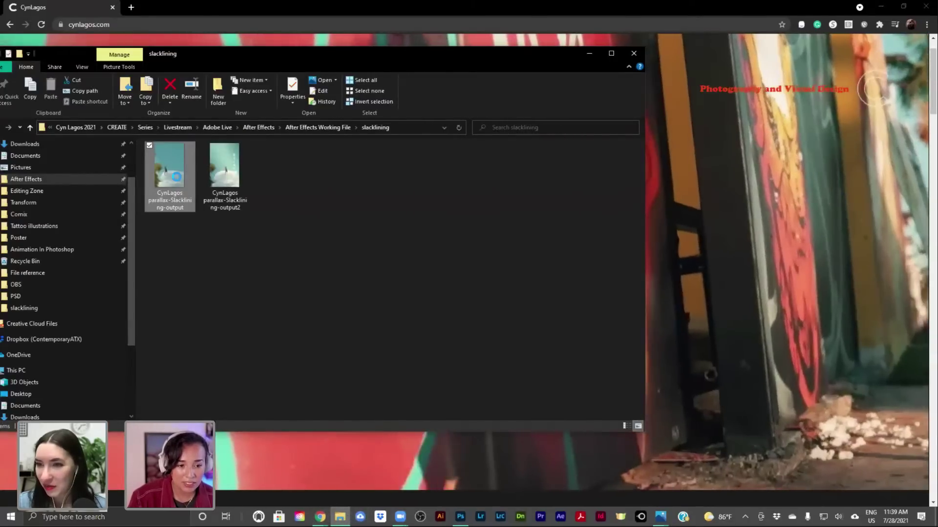
double_click(178, 181)
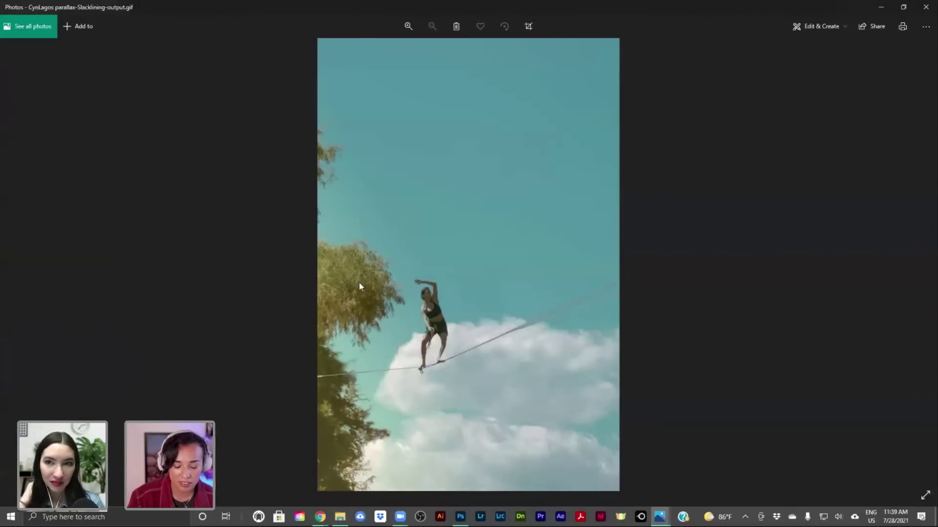
left_click(341, 518)
left_click(227, 181)
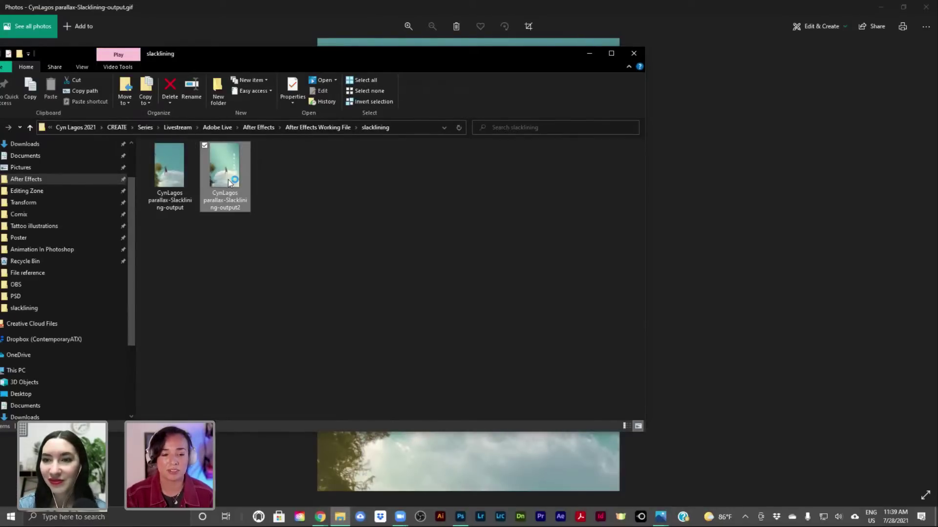
double_click(227, 180)
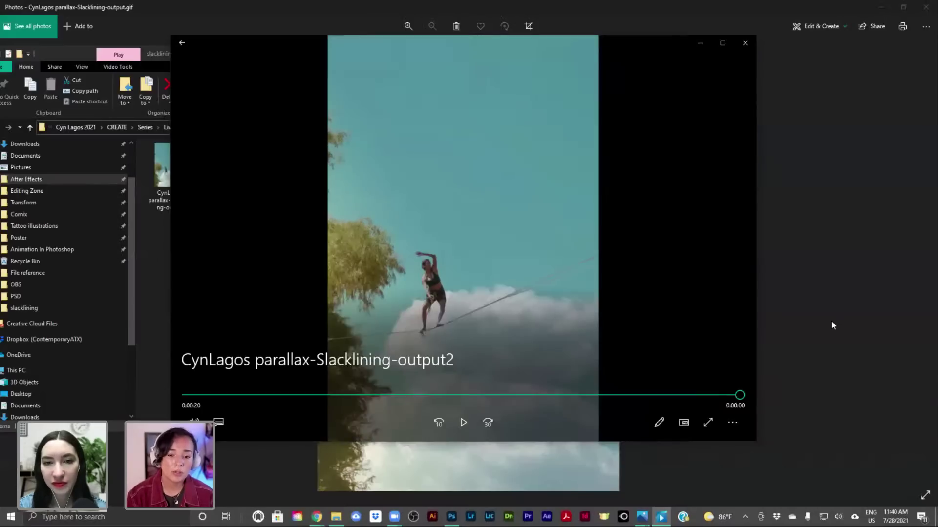
Step: Replay the parallax-Slacklining-output2 video, and close the player with no file left selected in the folder
left_click(464, 422)
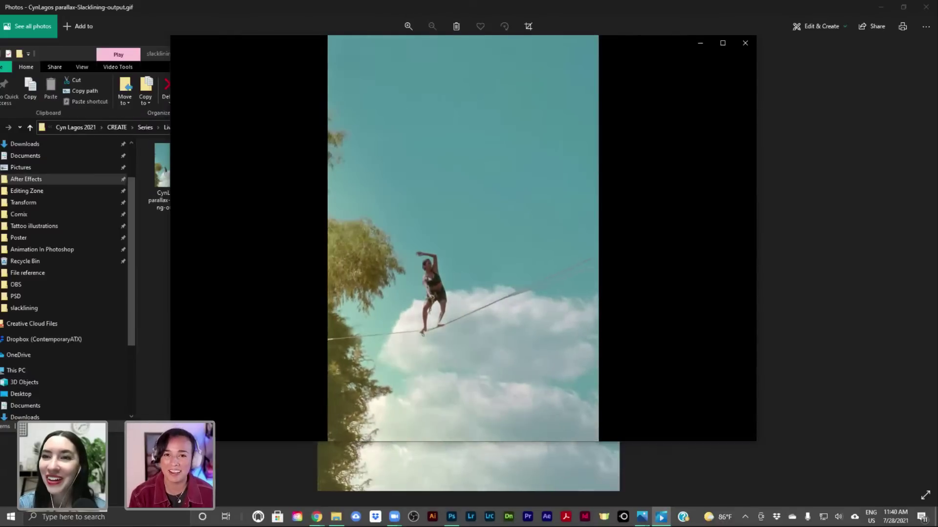
mouse_move(743, 400)
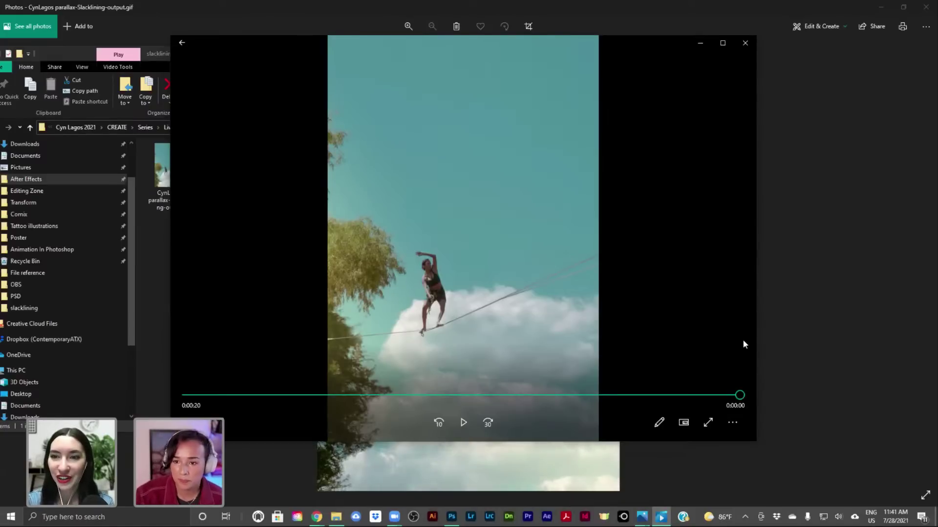
left_click(744, 43)
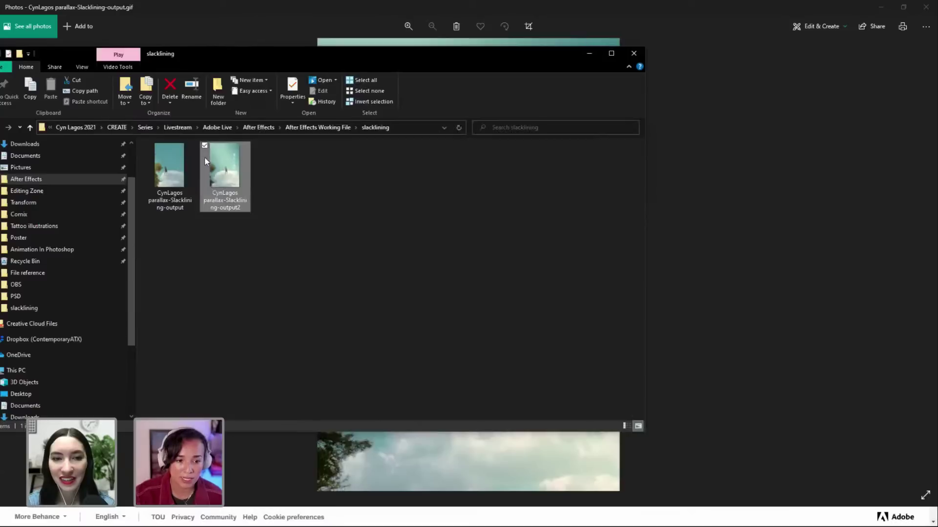
left_click(205, 146)
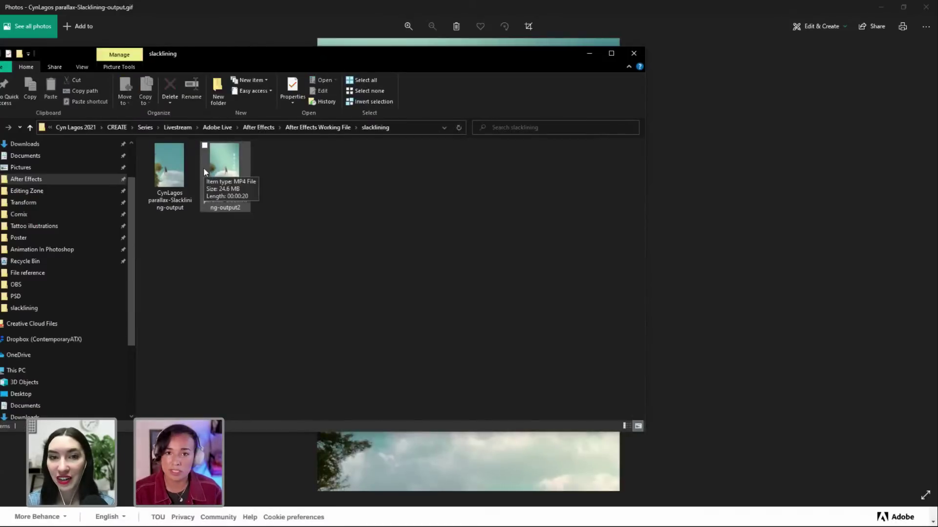
Step: Put away the slacklining folder, GIF and portfolio windows, switch to Photoshop with IMG_6565.jpg, and collapse the document properties
left_click(591, 53)
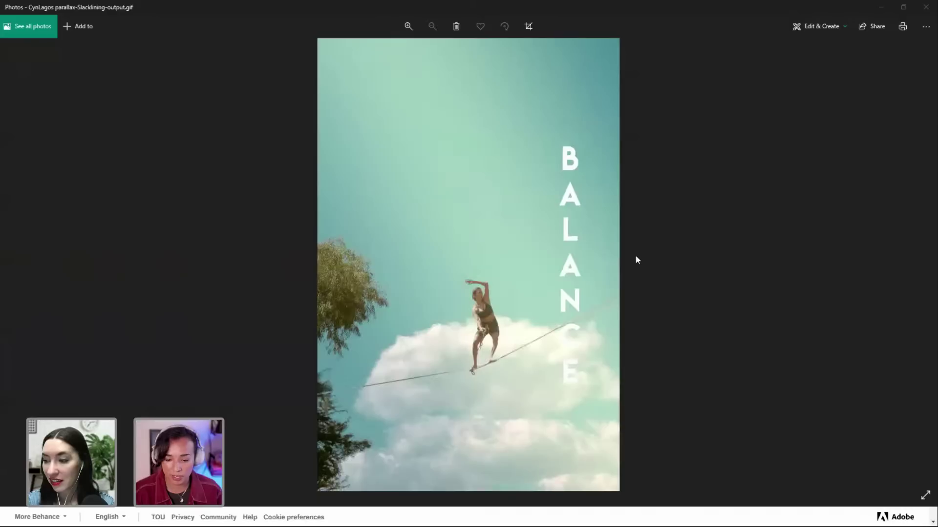
left_click(881, 10)
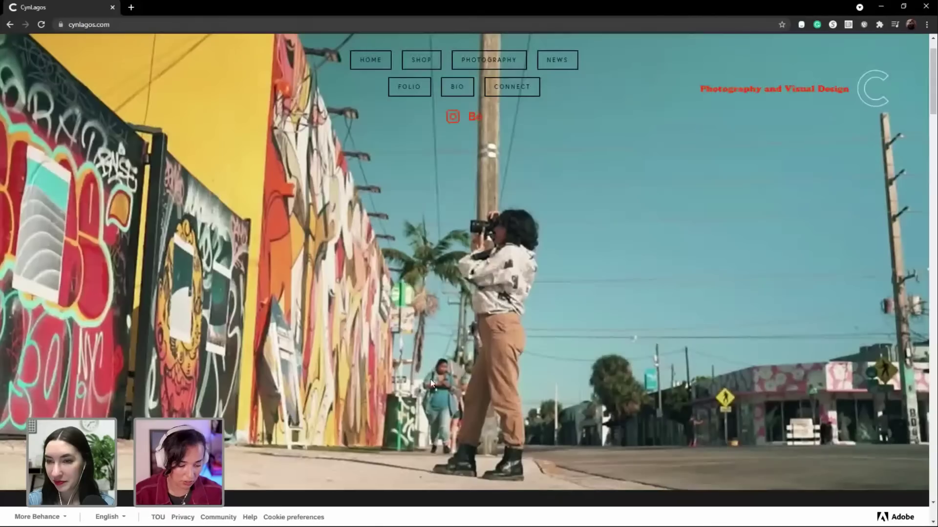
left_click(879, 8)
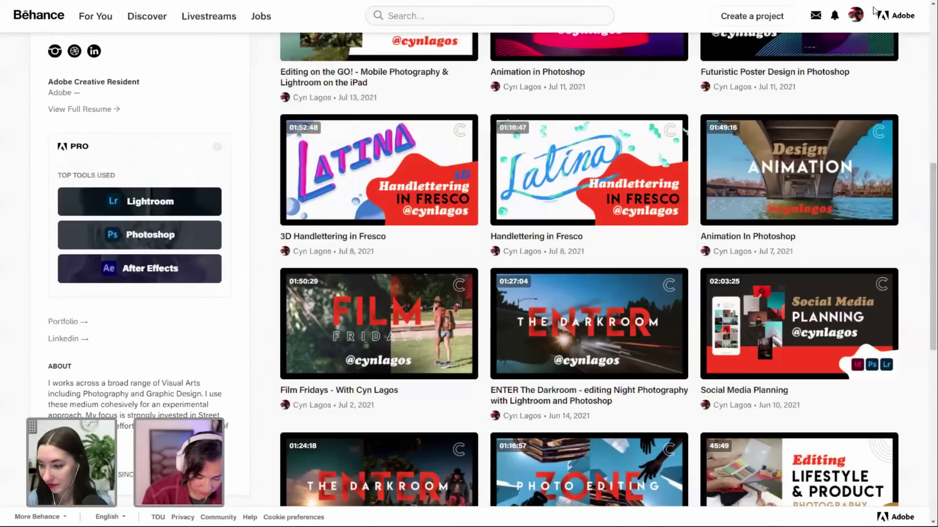
key("F11")
left_click(460, 517)
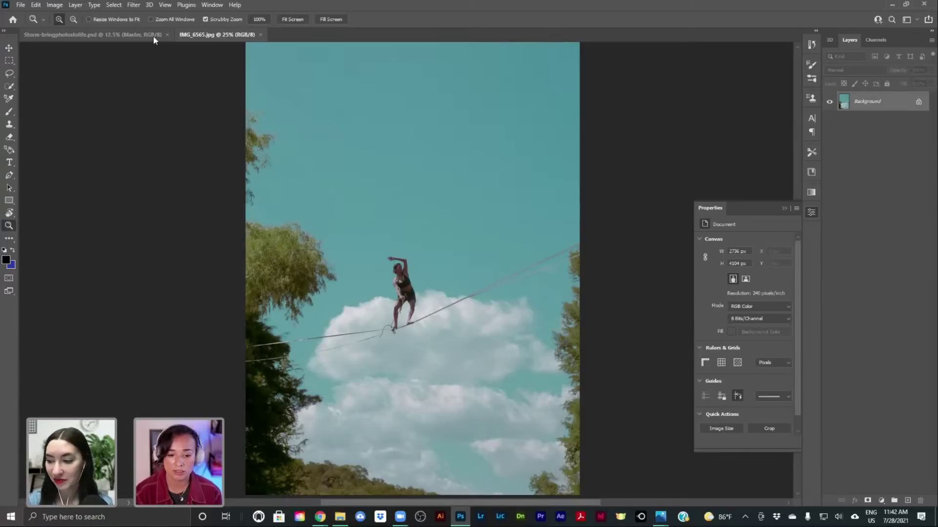
left_click(783, 209)
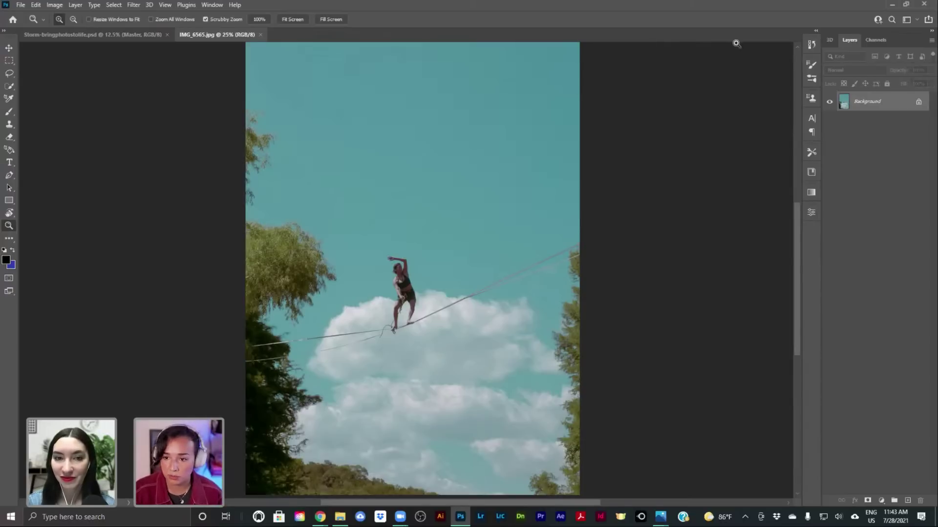
Step: Convert the Background of IMG_6565.jpg into a regular layer named Master, and duplicate that layer
double_click(888, 104)
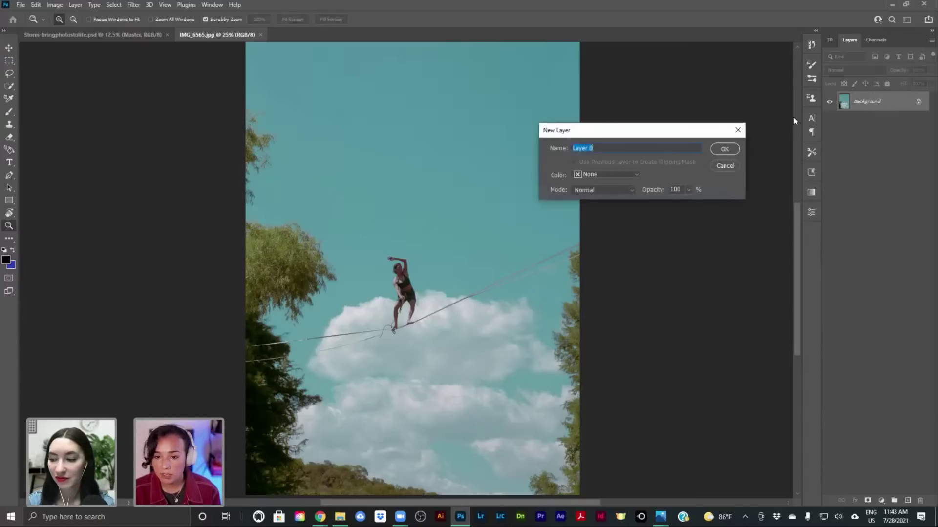
left_click_drag(615, 129, 349, 146)
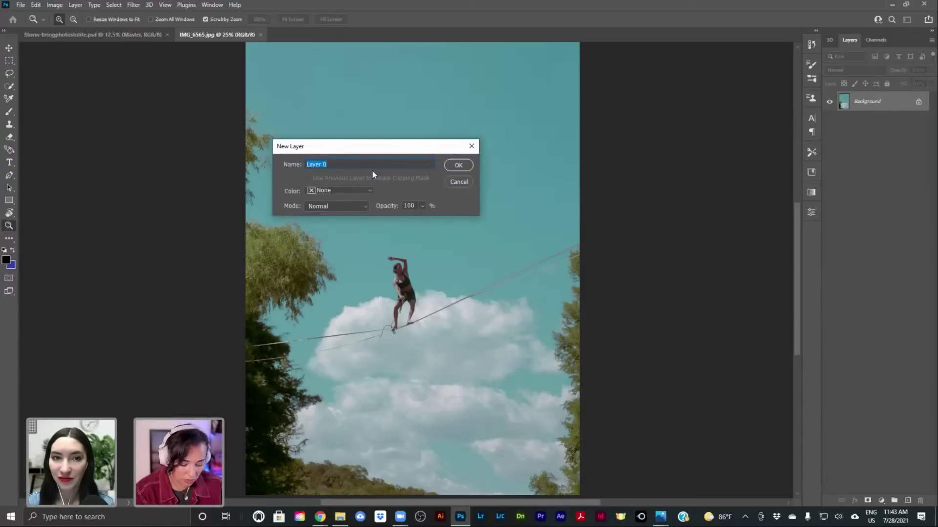
type("Person")
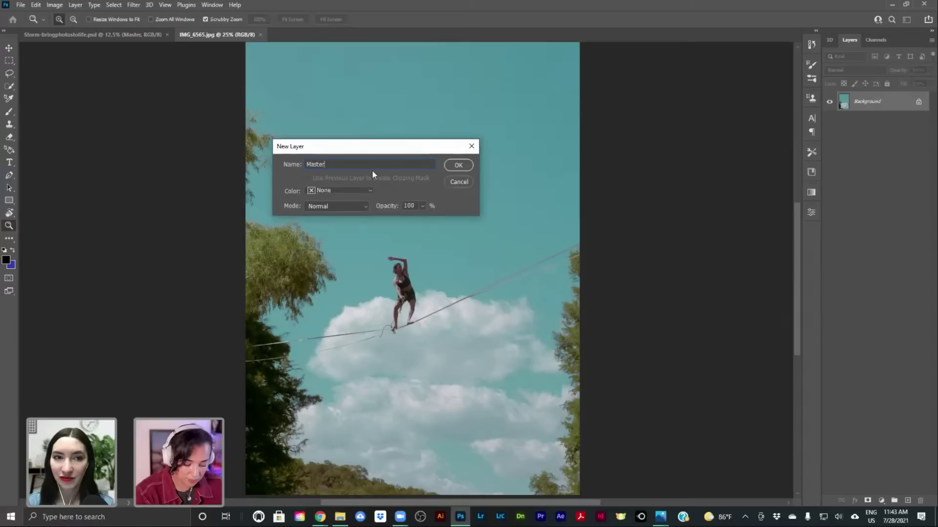
key("Return")
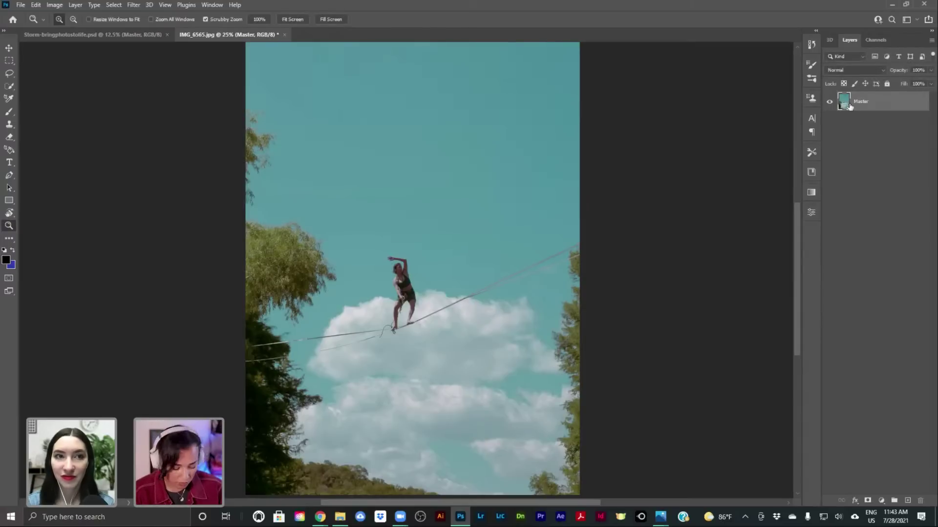
mouse_move(850, 107)
left_mouse_down()
mouse_move(887, 119)
mouse_move(874, 122)
mouse_move(854, 95)
left_mouse_up()
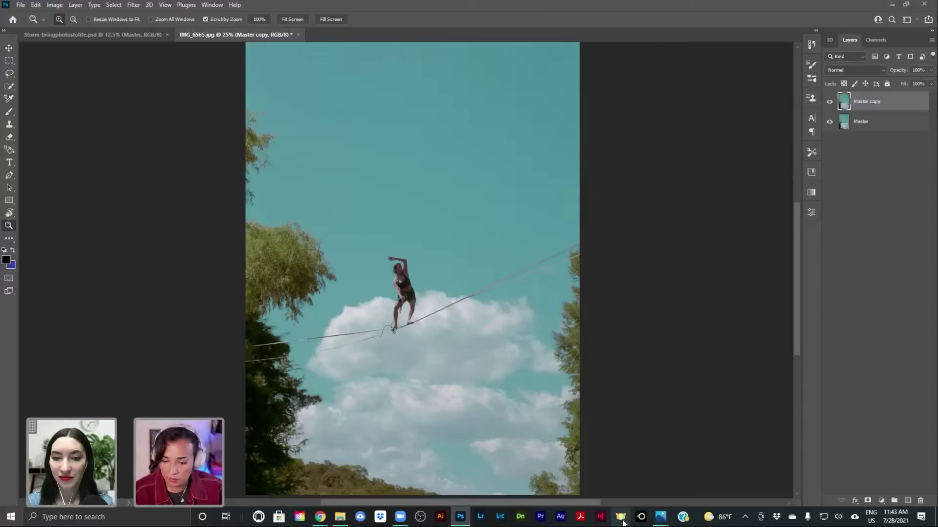
Step: Launch the Mouse Highlight utility, dismiss its message dialogs, and minimize its settings window so it keeps running
left_click(619, 482)
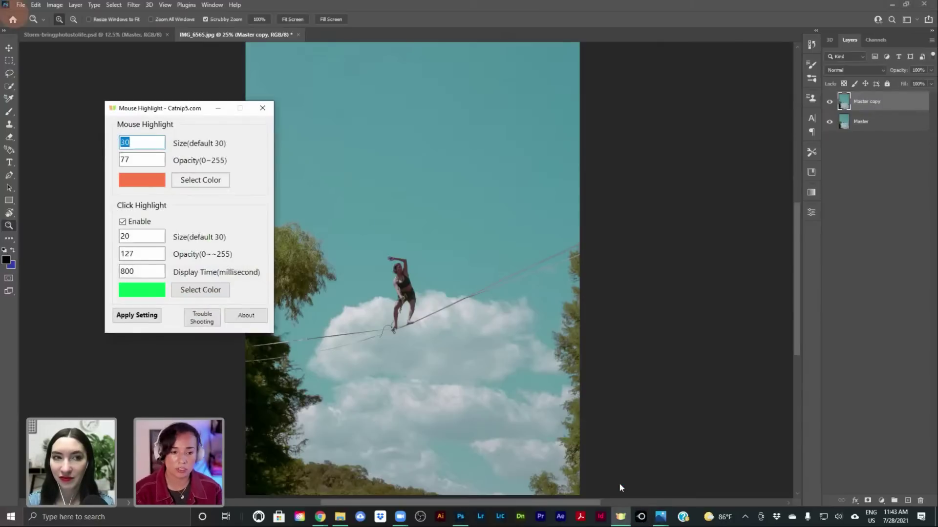
left_click(268, 110)
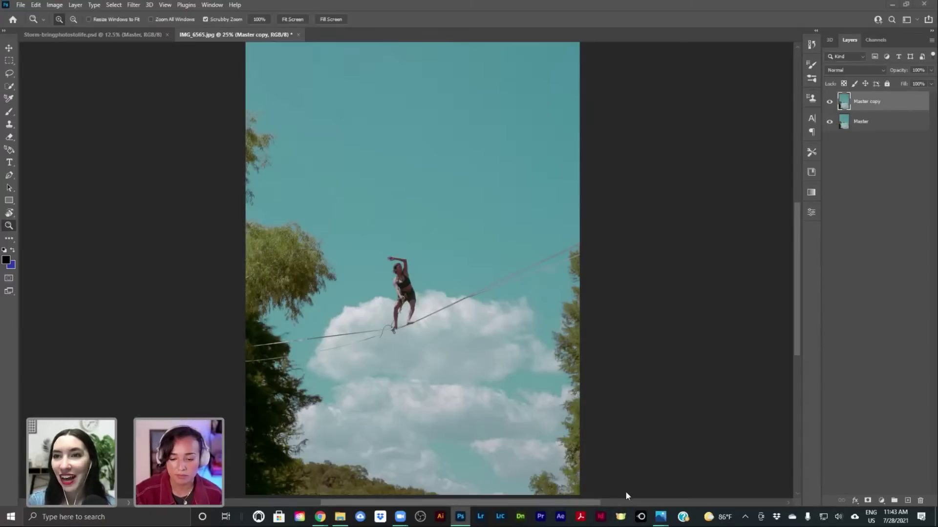
left_click(622, 518)
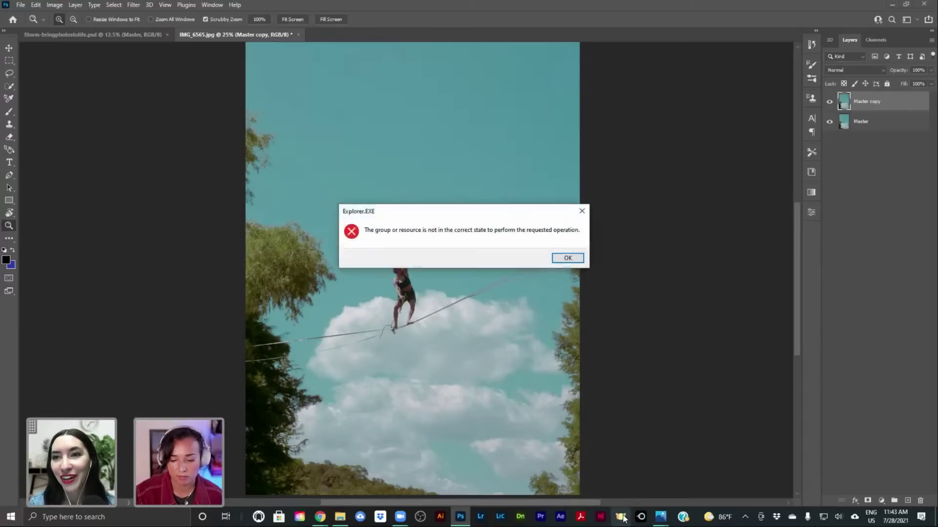
left_click(478, 291)
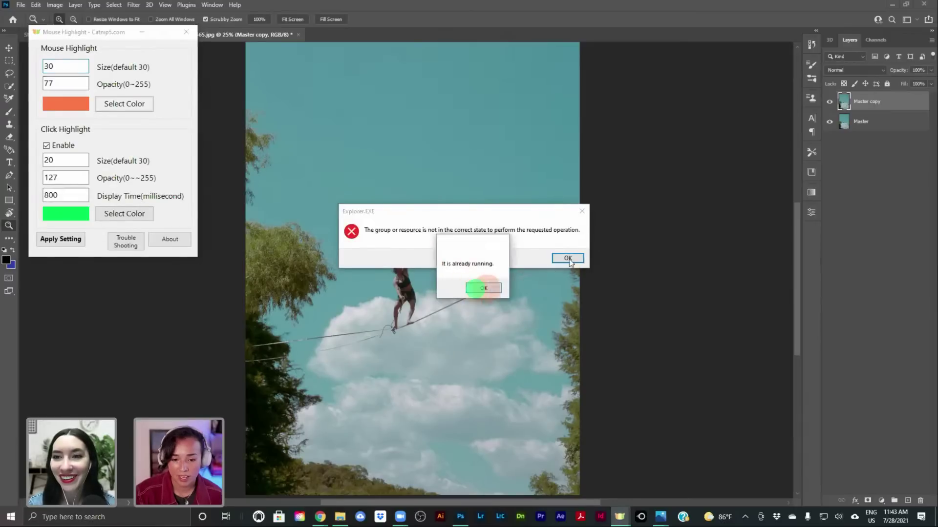
left_click(560, 259)
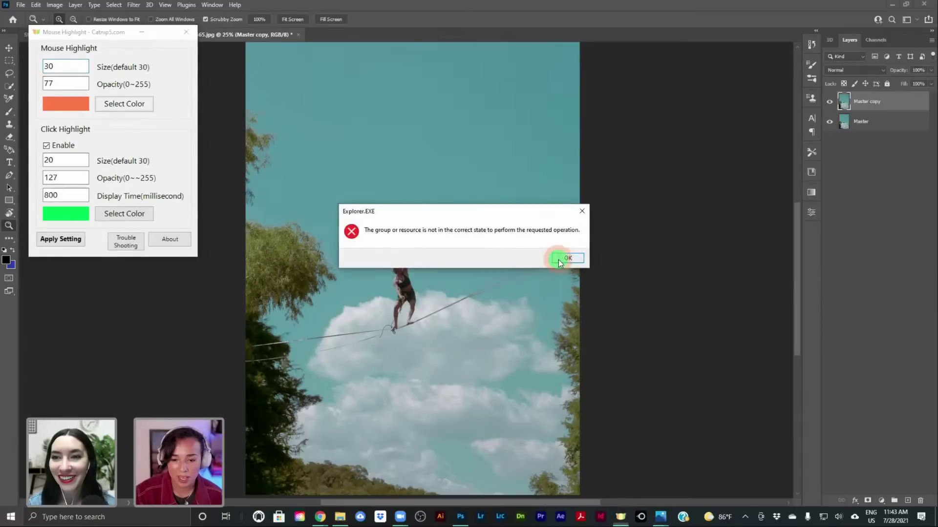
left_click(141, 33)
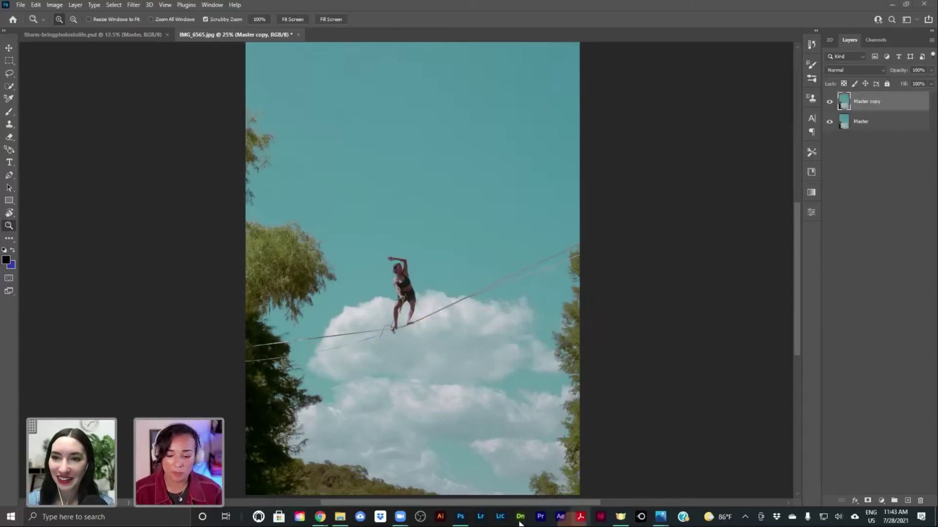
Step: View the alternative slacklining photo IMG_6564.jpg in Photos, and return to IMG_6565.jpg in Photoshop
left_click(662, 519)
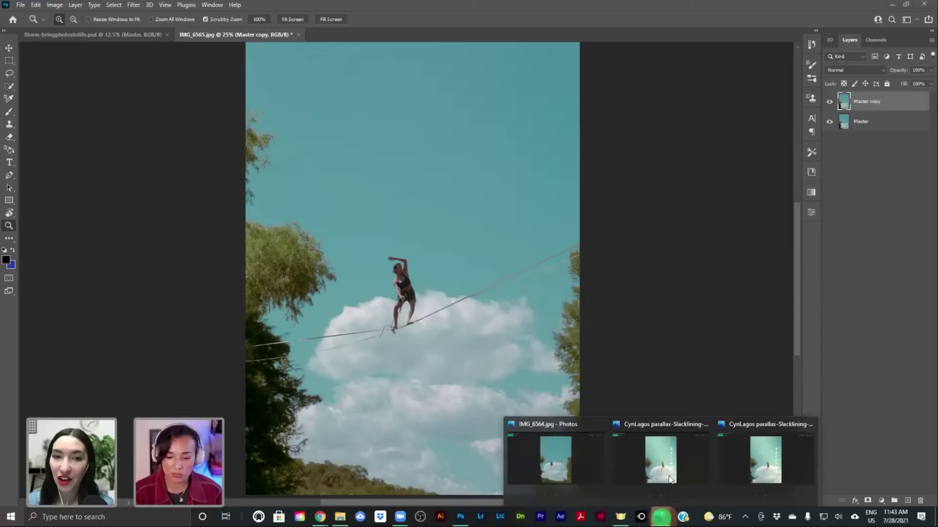
left_click(564, 459)
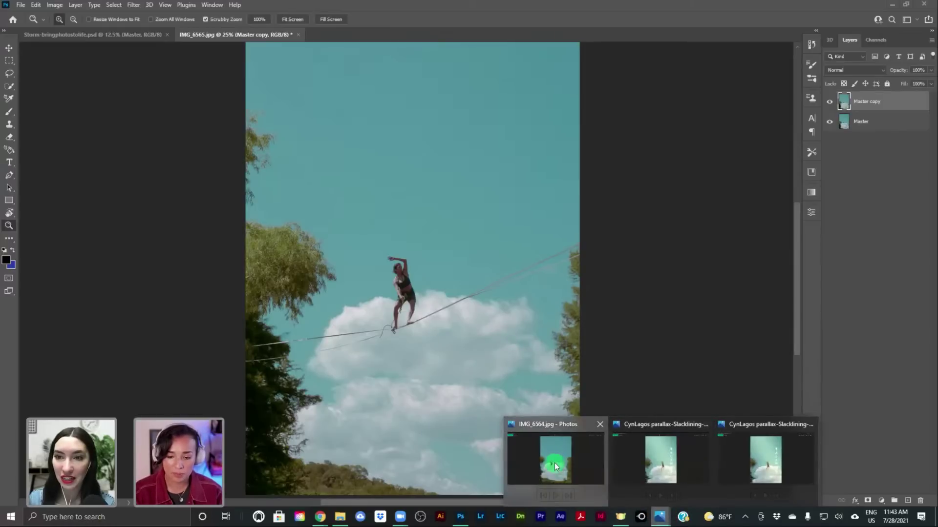
left_click(575, 423)
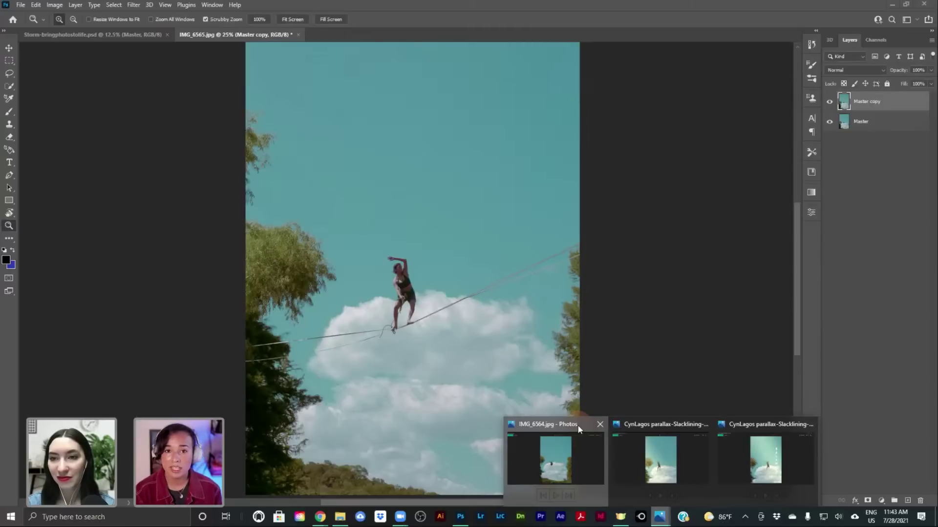
left_click(578, 429)
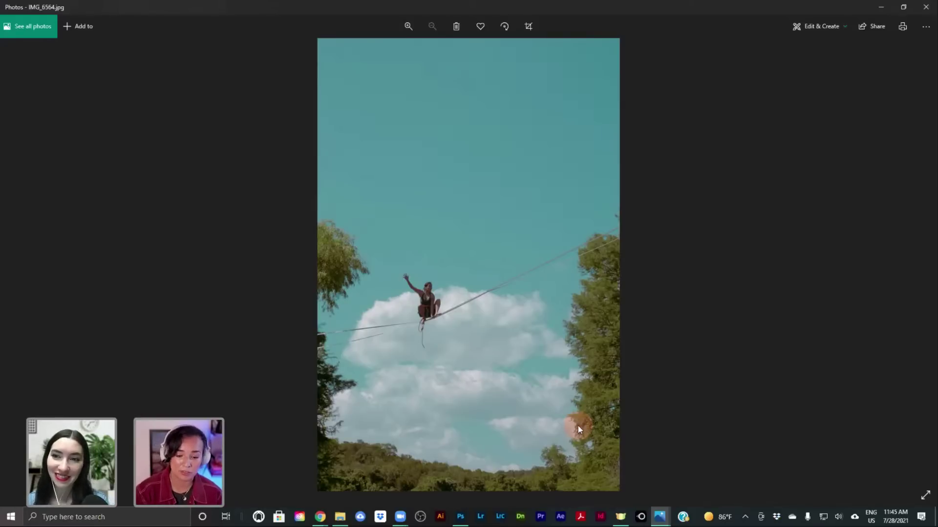
left_click(461, 517)
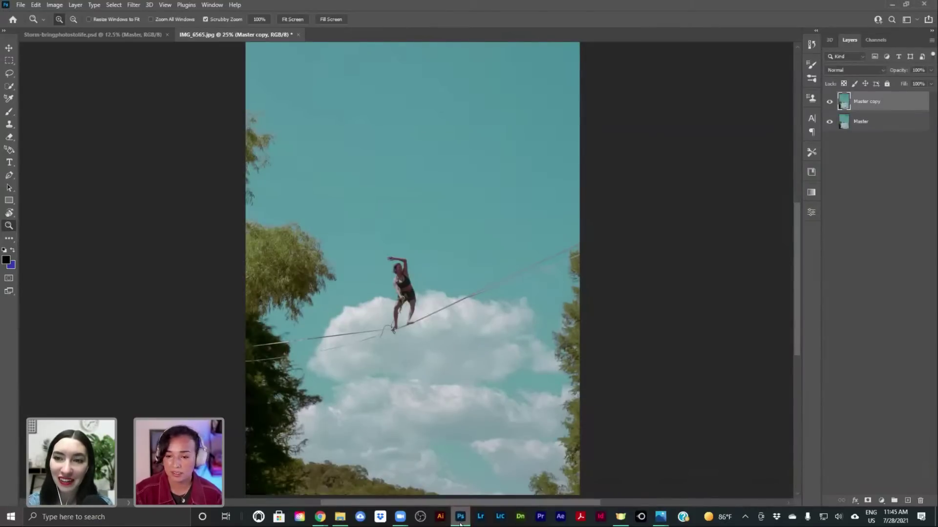
Step: Rename the Master copy layer as working file and leave it as the active layer
left_click(432, 318)
key("v")
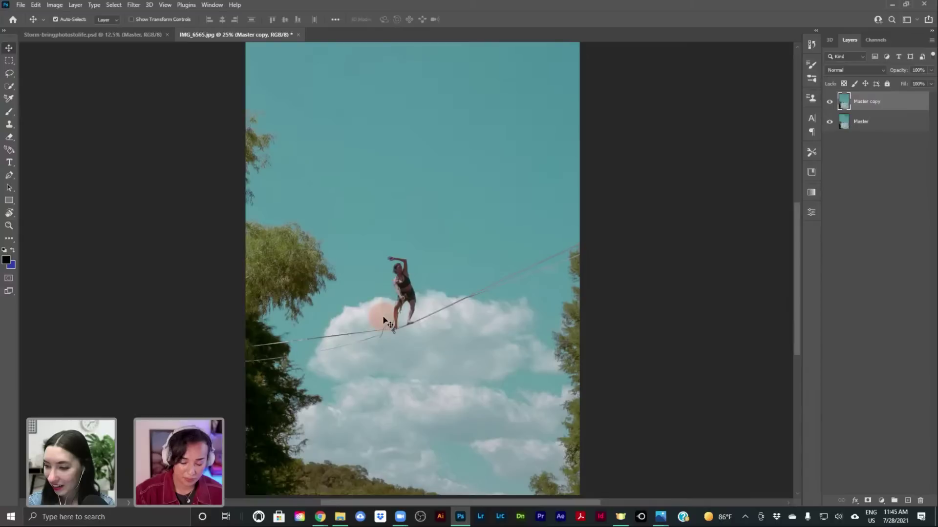
key("z")
left_click(403, 320)
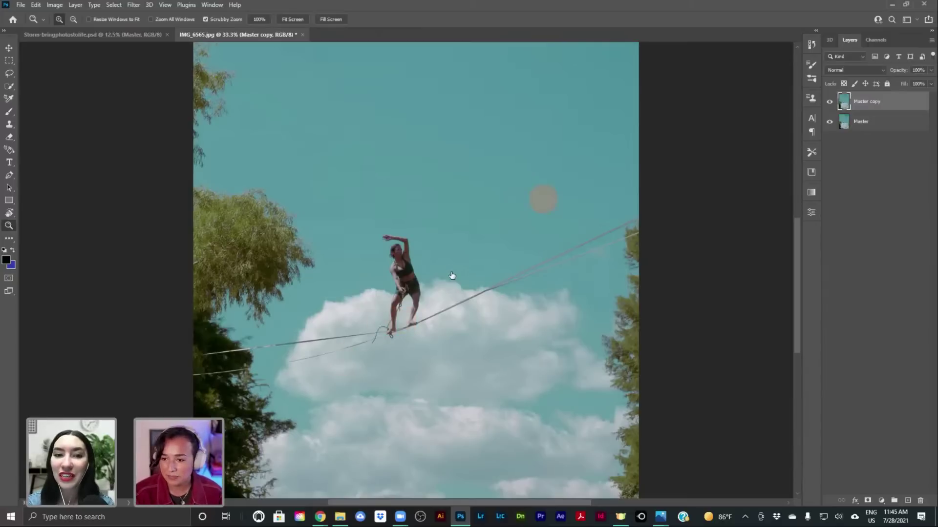
double_click(867, 102)
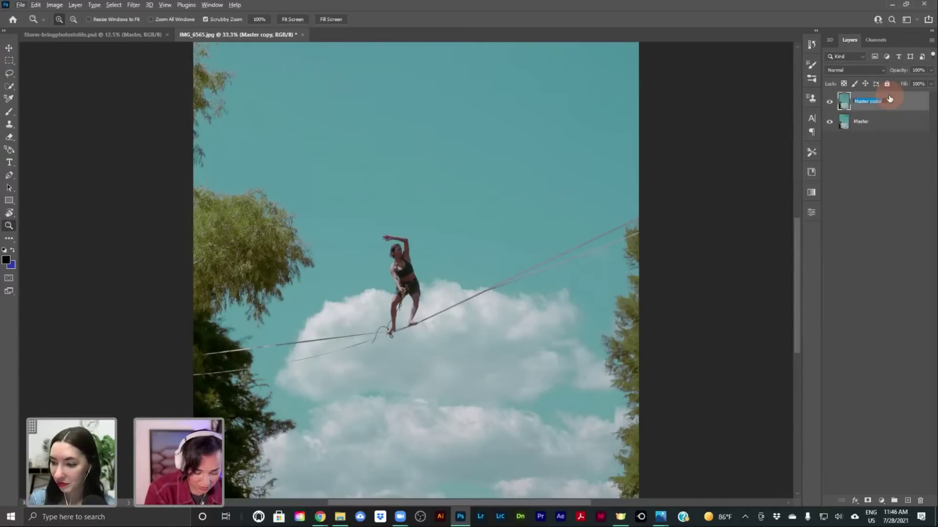
type("rk")
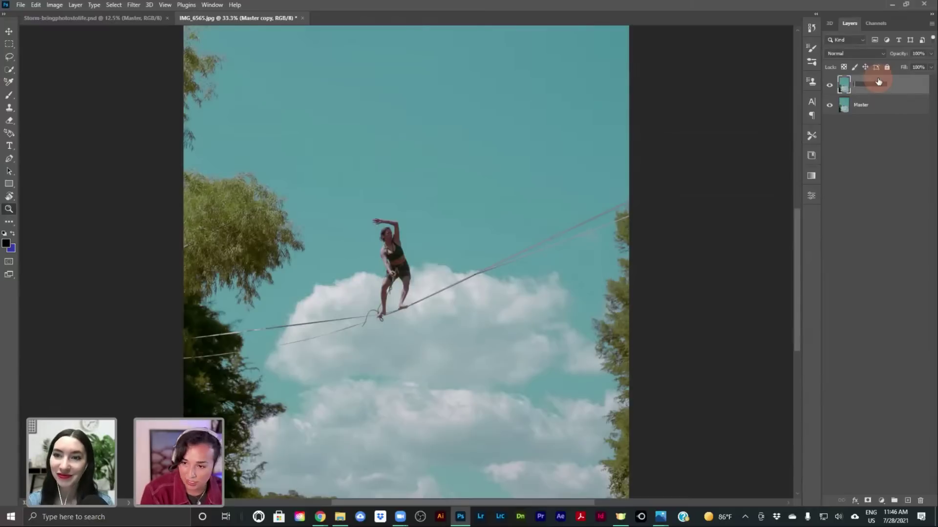
type("ing file")
key("Return")
left_click(910, 97)
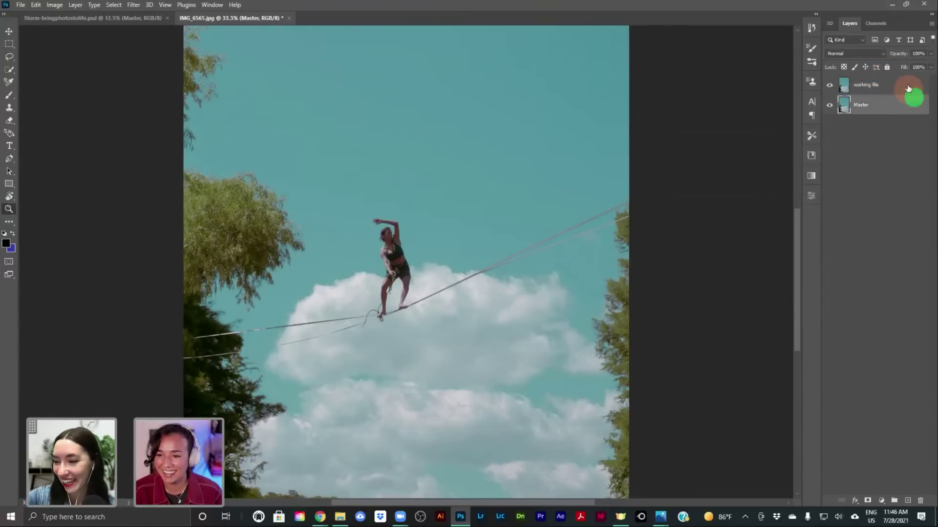
left_click(909, 86)
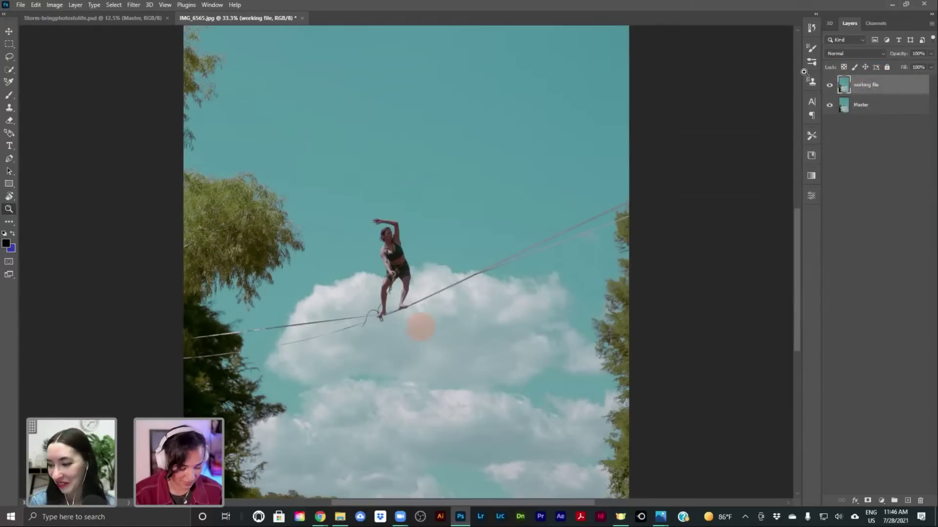
Step: Try selecting the sky above the slackline on the working file layer with the Quick Selection tool
key("a")
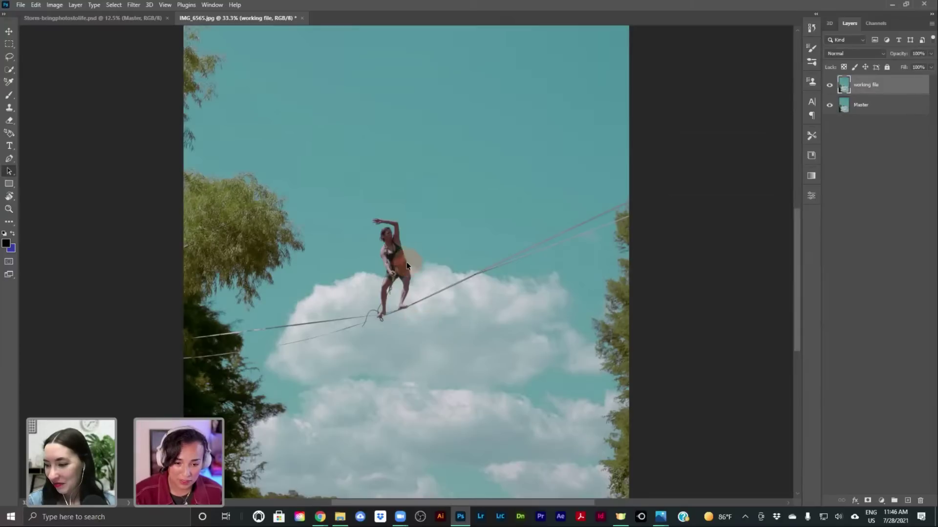
key("z")
left_click(396, 271, "alt")
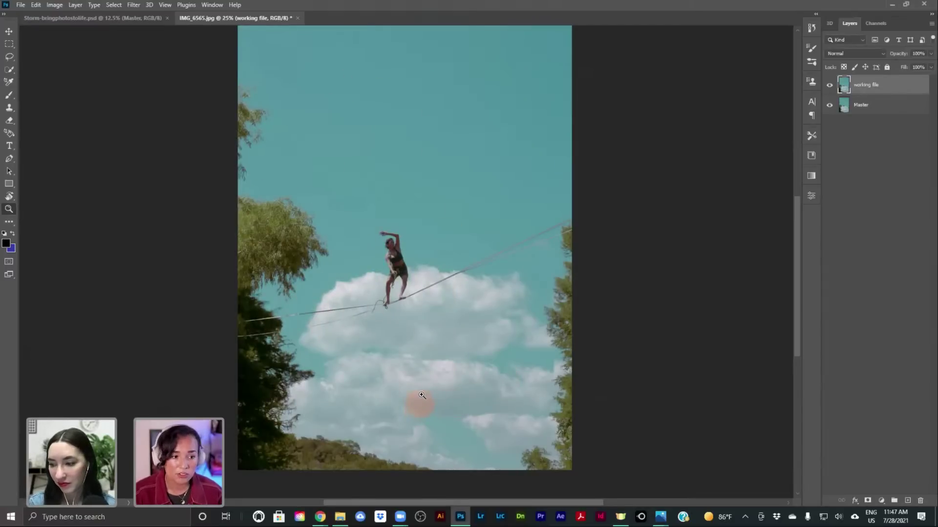
left_click(9, 69)
mouse_move(376, 138)
left_mouse_down()
mouse_move(275, 134)
mouse_move(276, 183)
left_mouse_up()
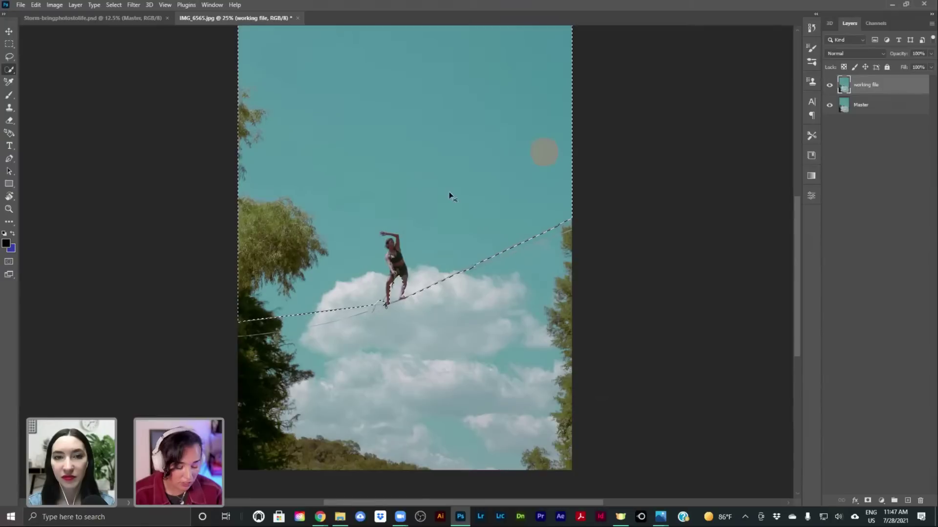
Step: Select the slackliner on the working file layer with Select Subject, and check the selection edges around the figure at 100% zoom
left_click(811, 197)
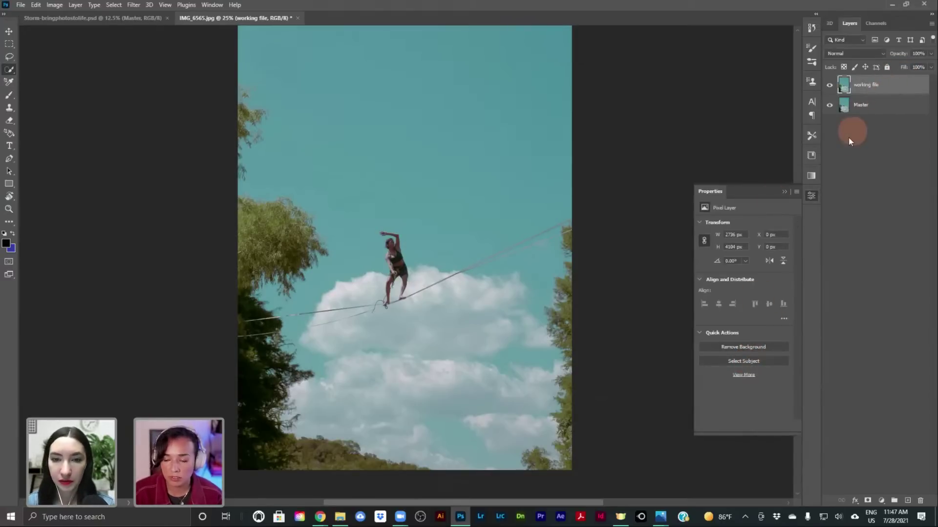
left_click(752, 360)
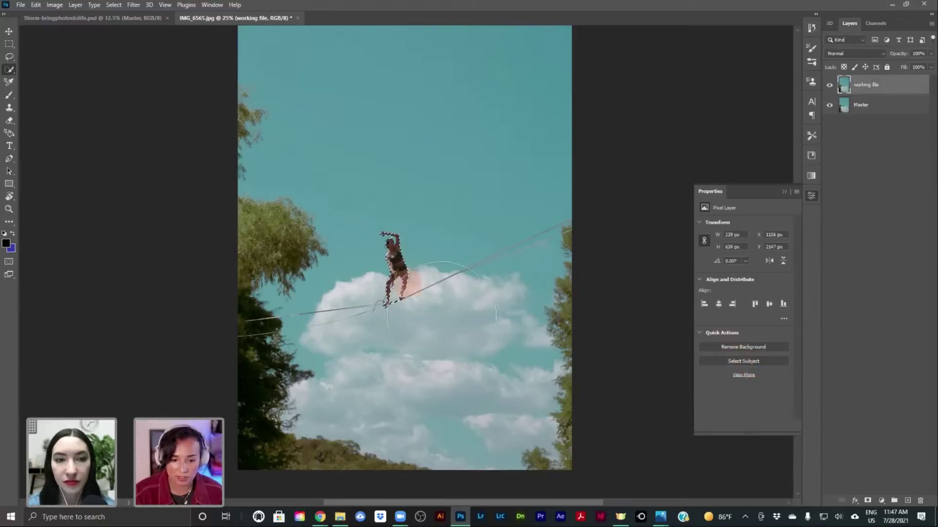
key("z")
left_click_drag(390, 292, 391, 291)
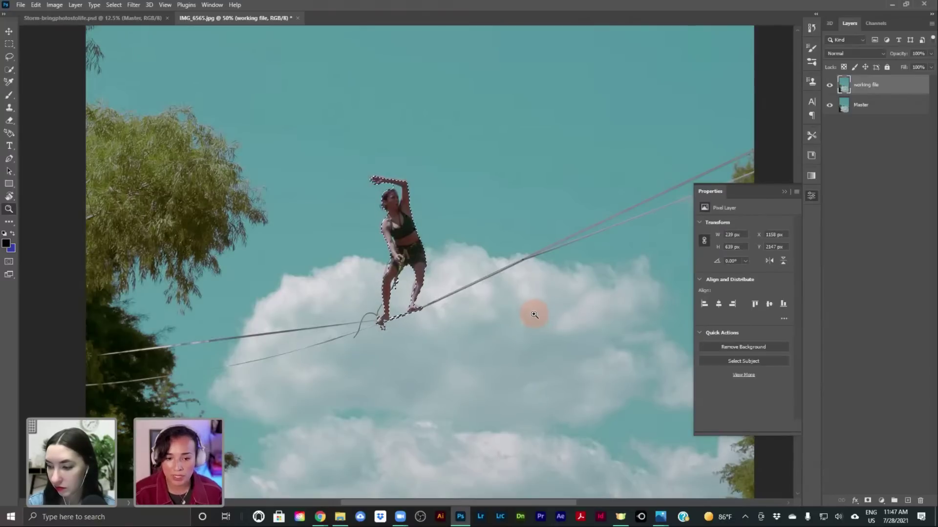
left_click(391, 204)
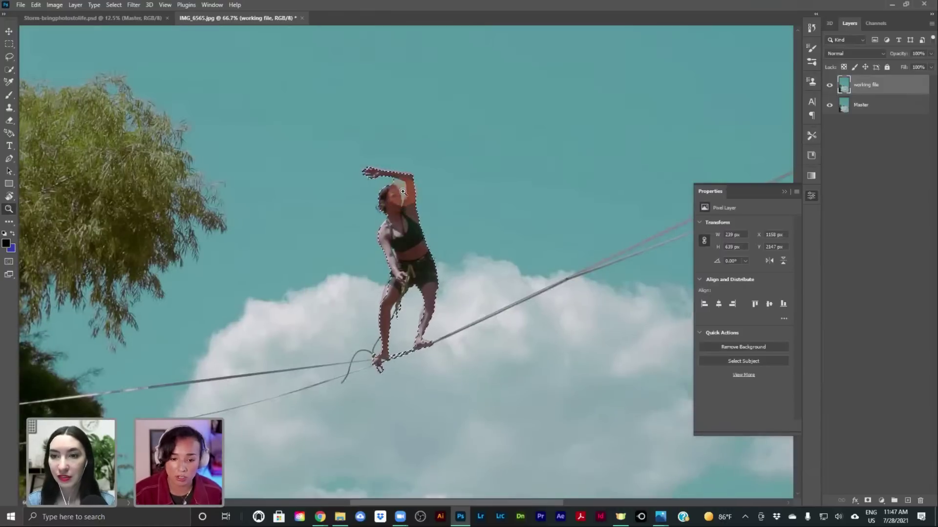
left_click(402, 192)
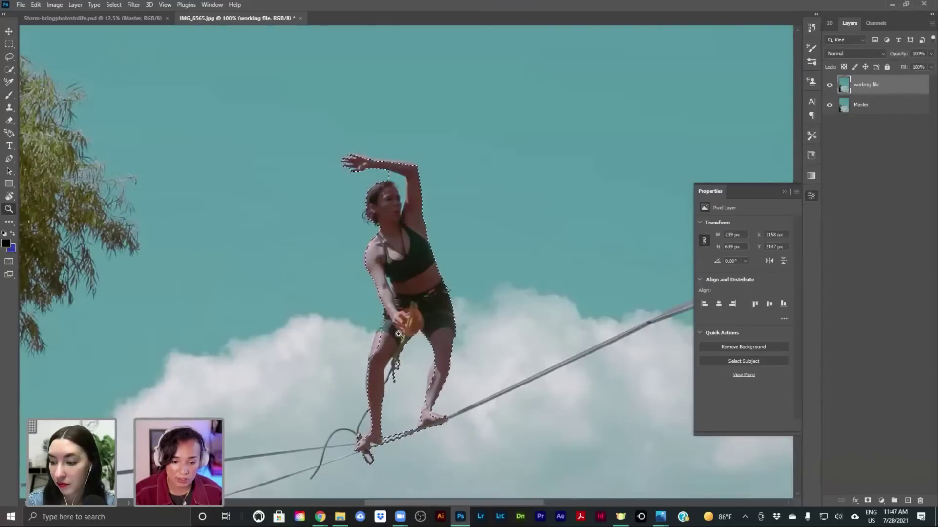
Step: Turn the slackliner selection into a layer mask on the working file layer, and check the mask on its own
left_click_drag(407, 322, 448, 211)
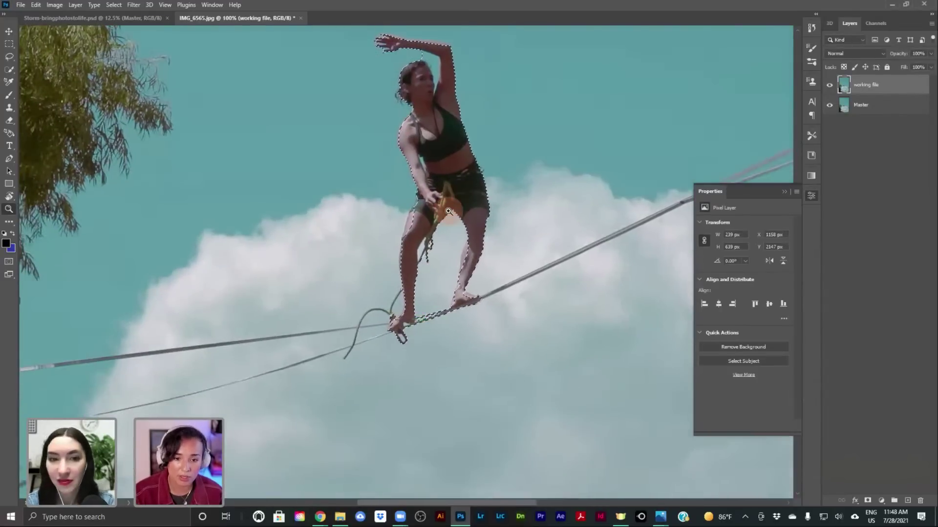
left_click(449, 211, "alt")
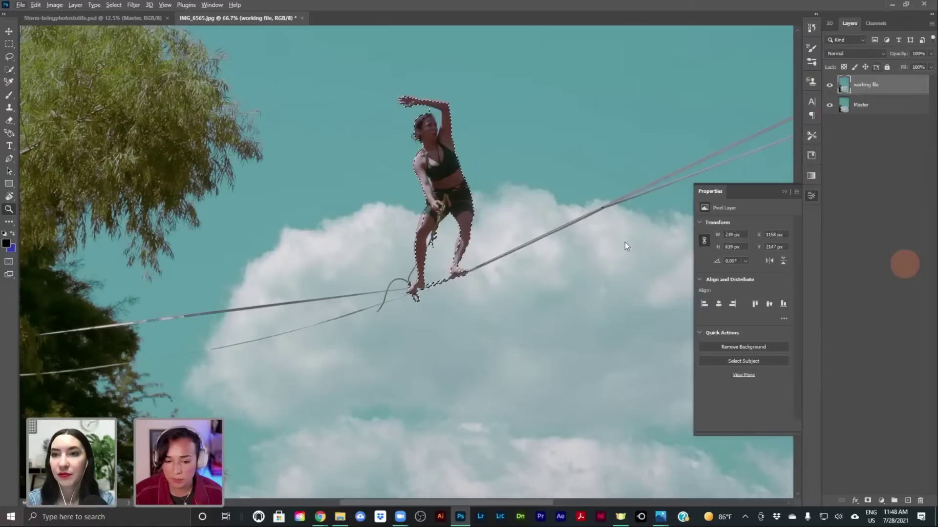
left_click(868, 501)
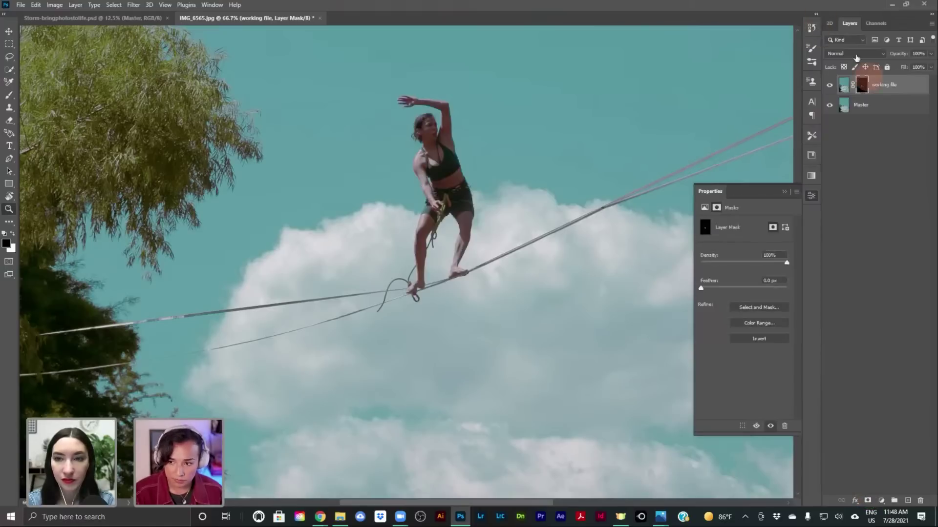
left_click(862, 89)
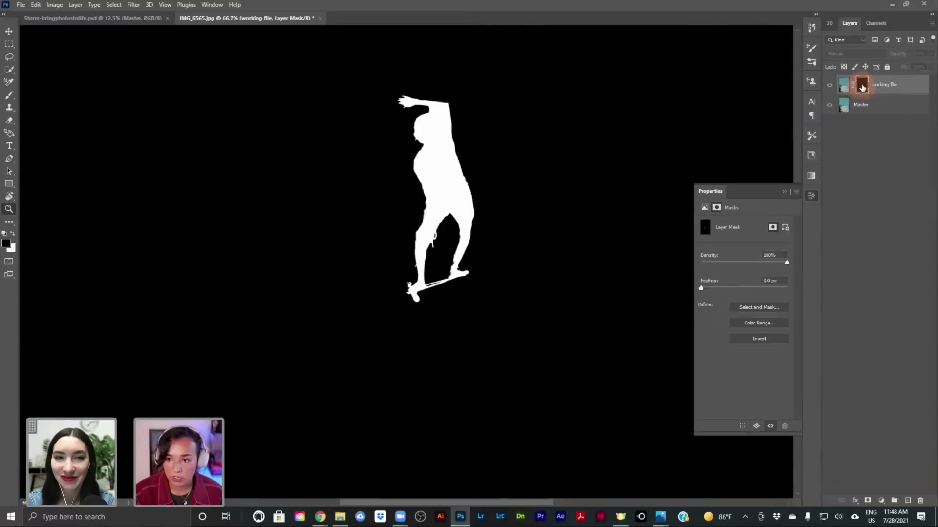
left_click(862, 89, "alt")
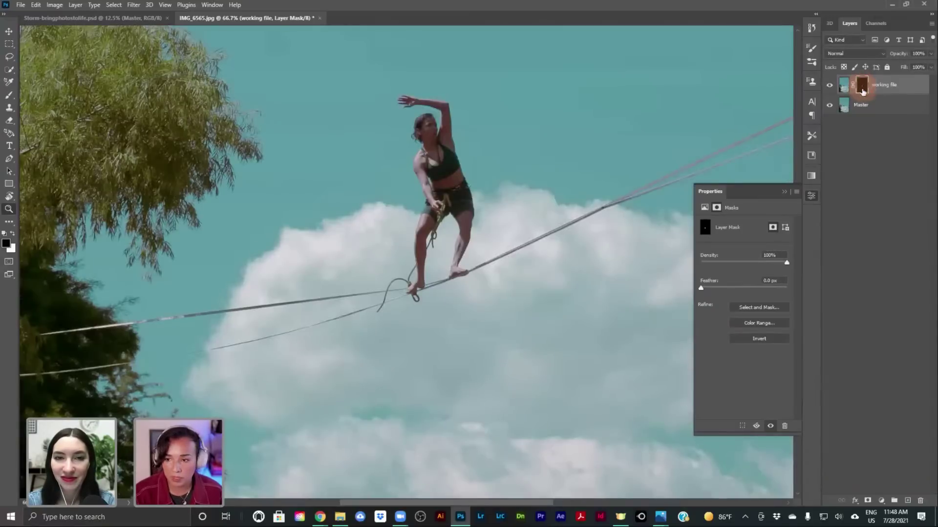
Step: Hide the Master layer and add a new empty layer directly beneath the working file layer
key("x")
left_click(435, 122)
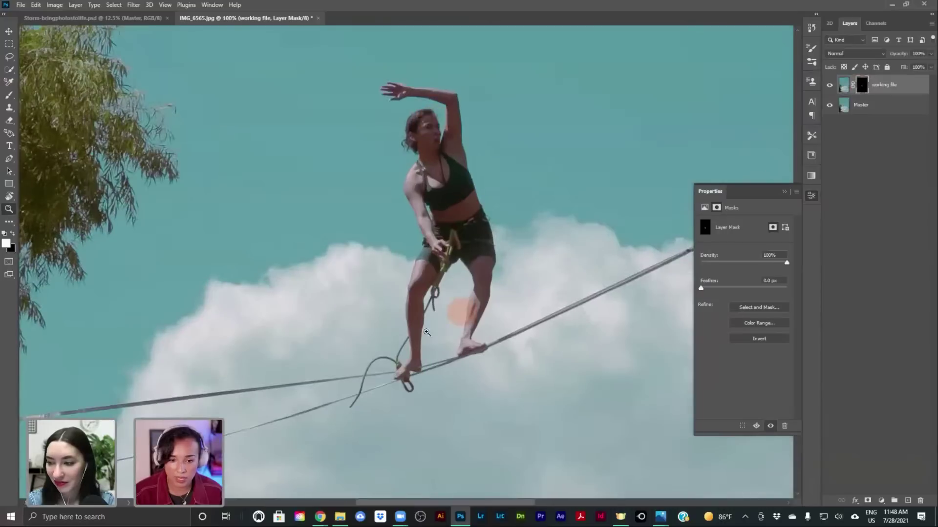
left_click(830, 107)
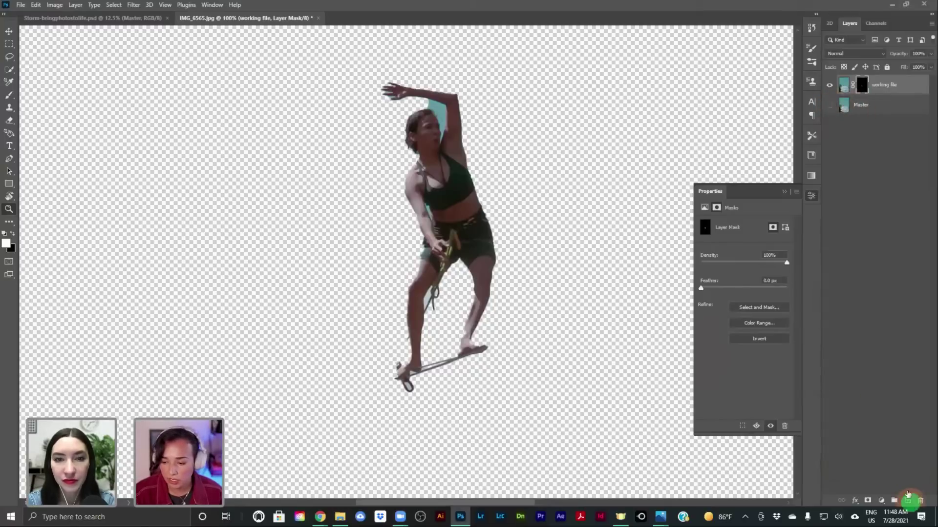
left_click(908, 495)
left_click_drag(876, 84, 871, 120)
Step: Pick a bright red with the Color Picker, try the existing blue as backdrop, and fill the new layer with the red
left_click(6, 244)
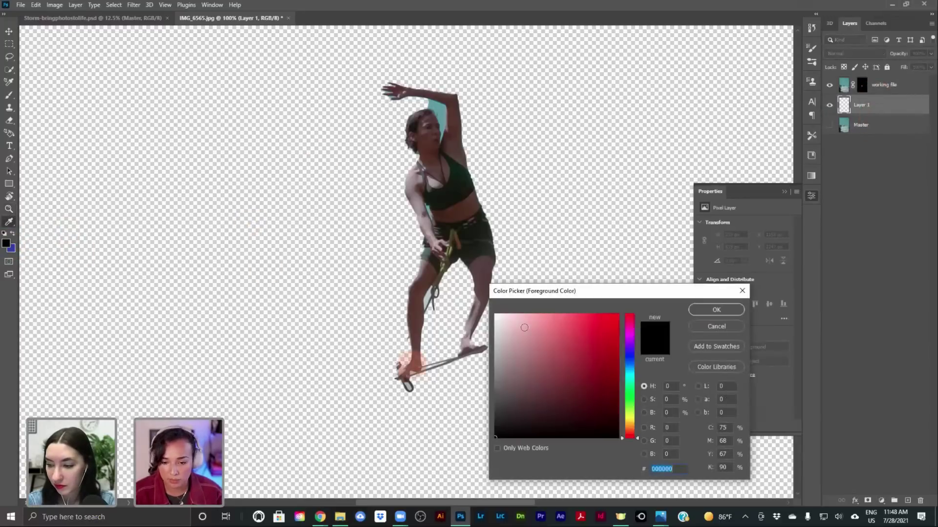
left_click_drag(537, 294, 375, 295)
left_click_drag(387, 328, 420, 316)
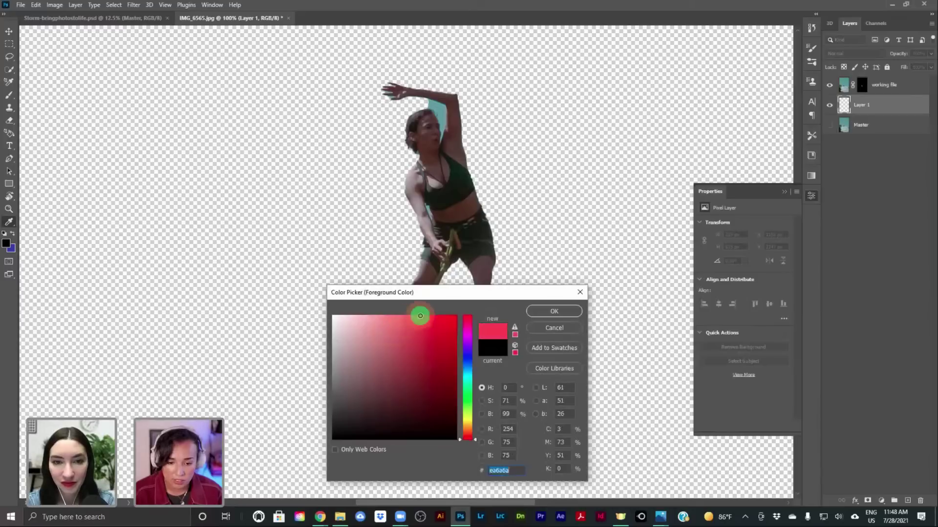
left_click_drag(461, 293, 386, 290)
left_click(360, 320)
left_click(468, 307)
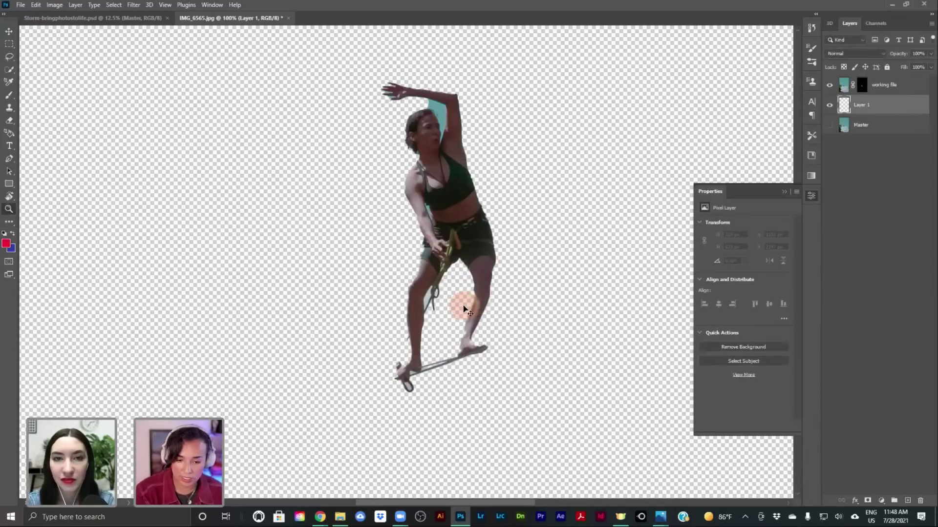
key("ctrl+BackSpace")
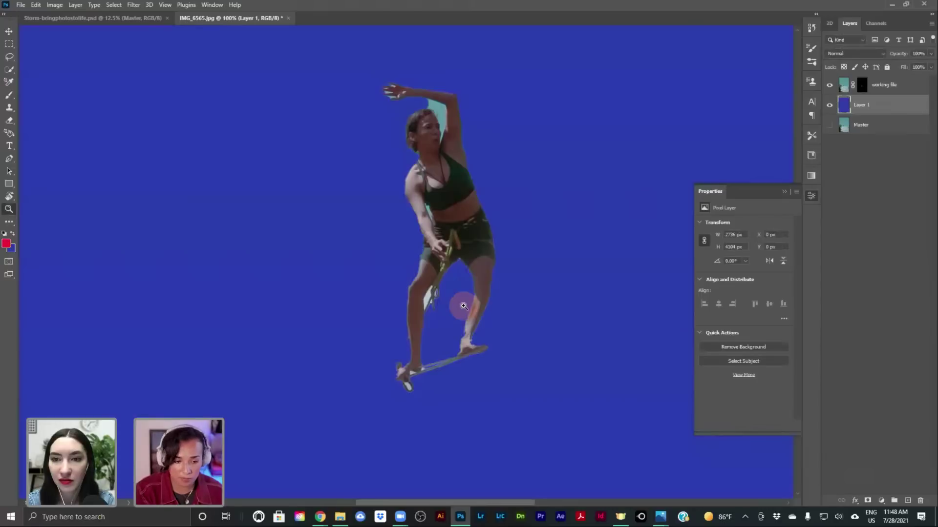
key("ctrl+BackSpace")
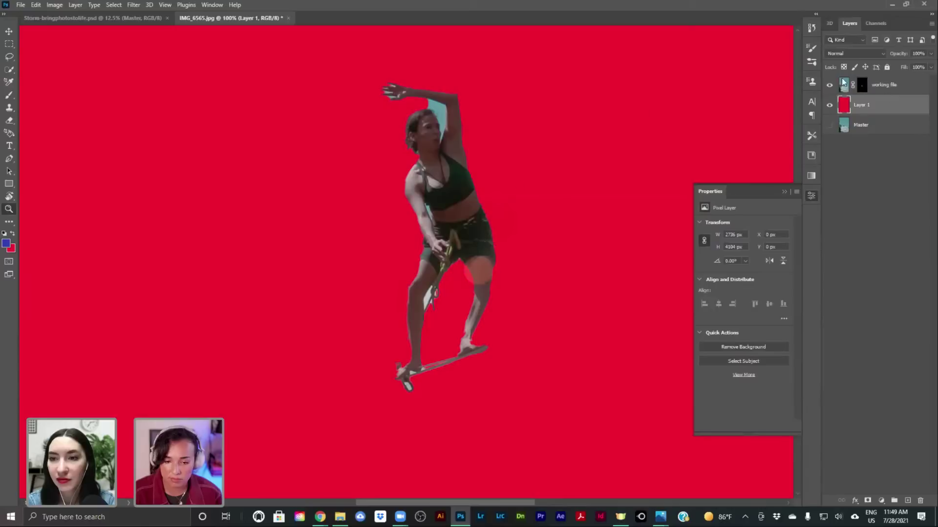
Step: Paint white with the Brush on the working file layer mask along the bent knee, thigh and hip
left_click(859, 86)
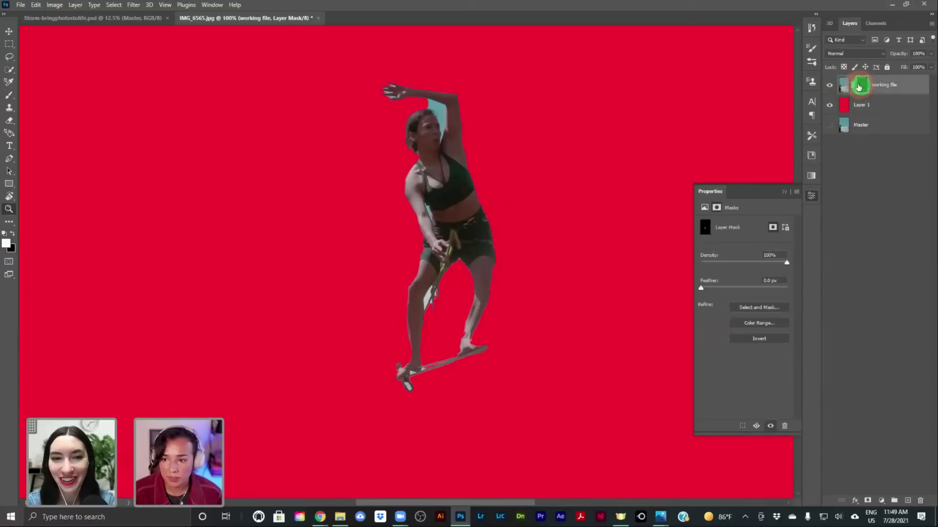
left_click(847, 87)
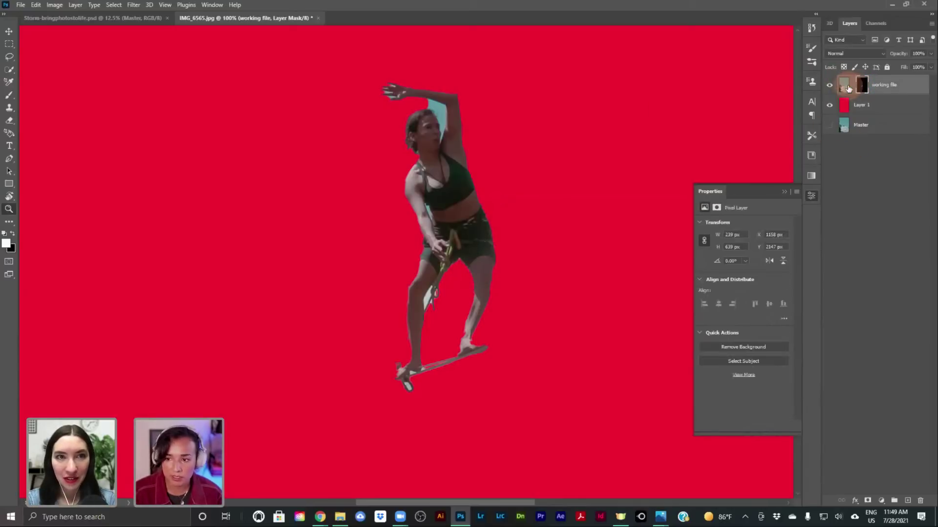
key("b")
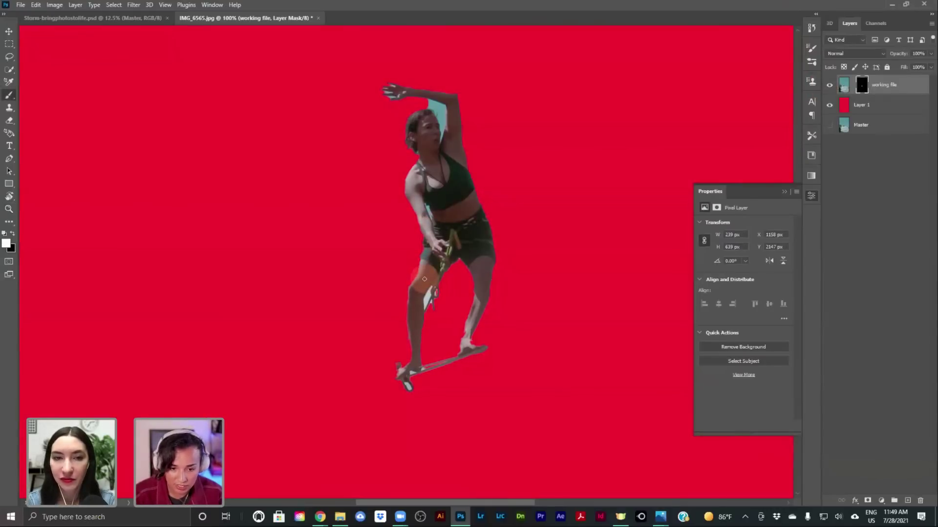
left_click_drag(410, 286, 422, 259)
left_click_drag(479, 221, 476, 249)
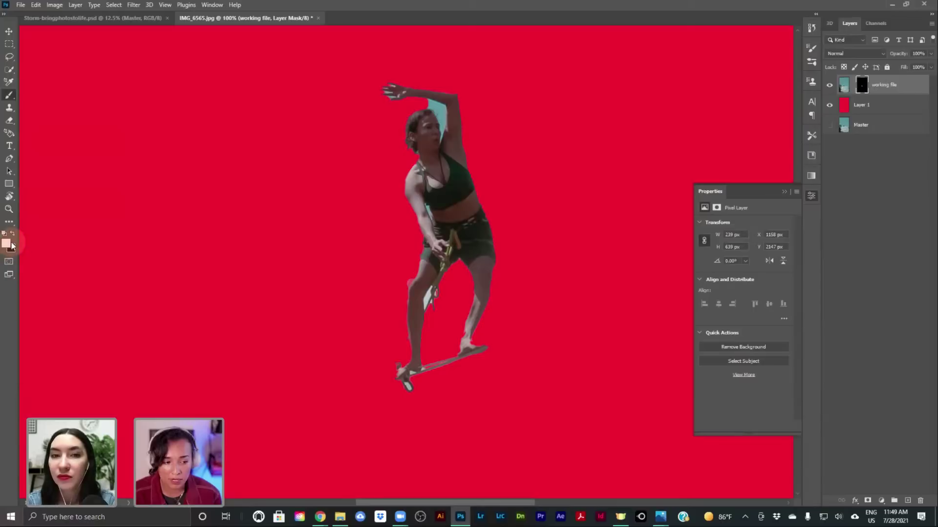
Step: Swap the mask colours between black and white, ending on white, and view the working file mask on its own
key("d")
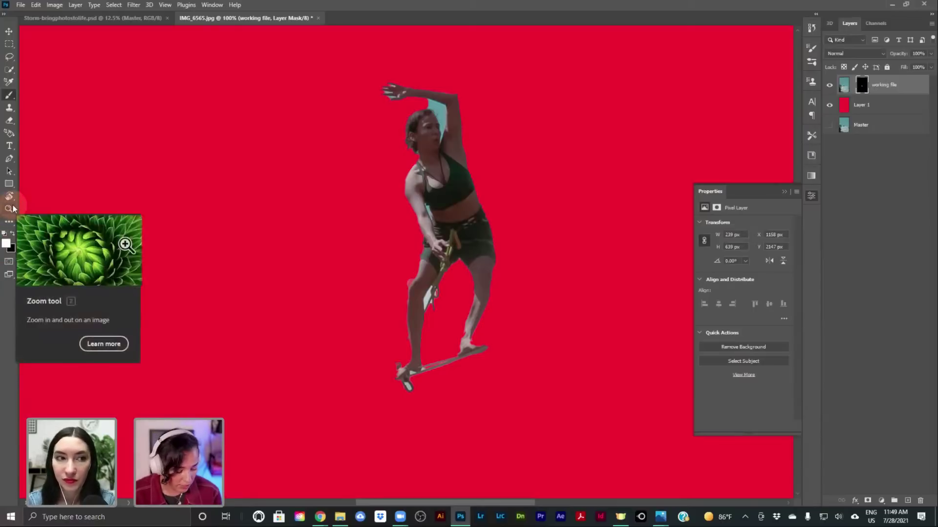
key("x")
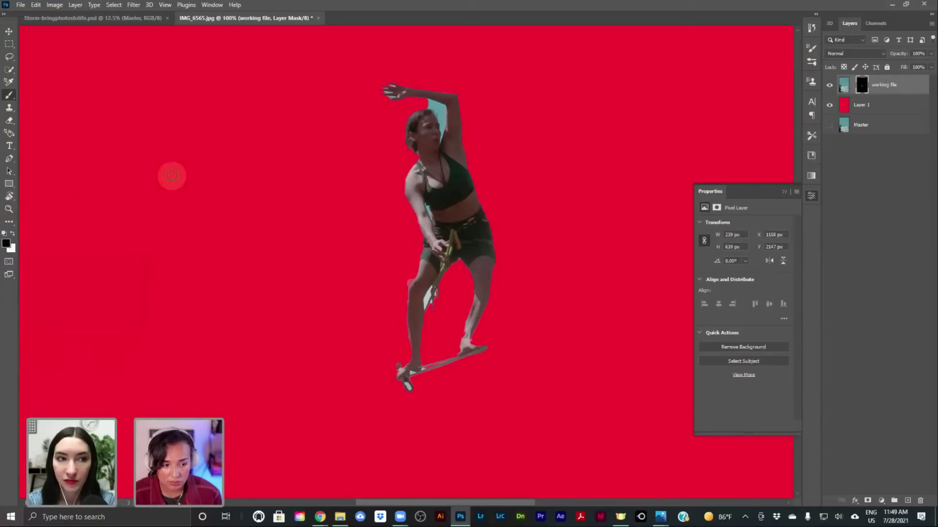
left_click(12, 234)
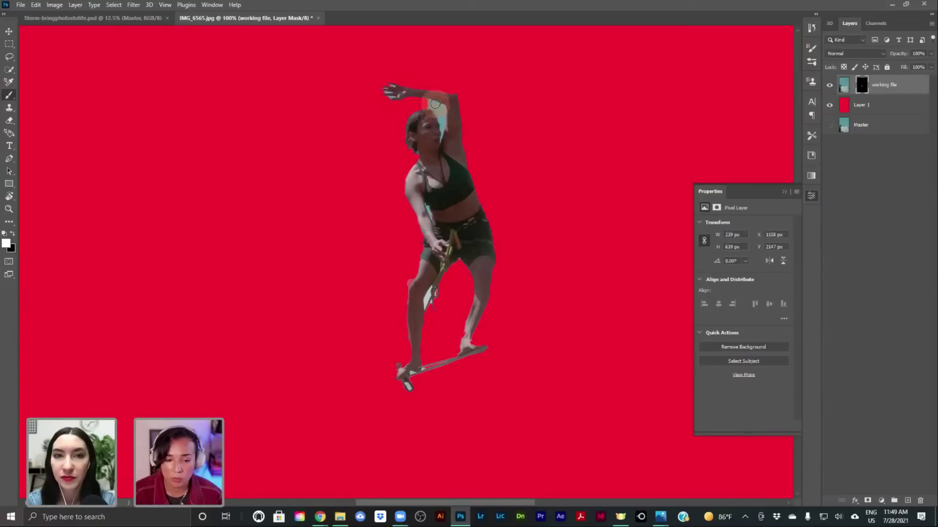
left_click(860, 87, "alt")
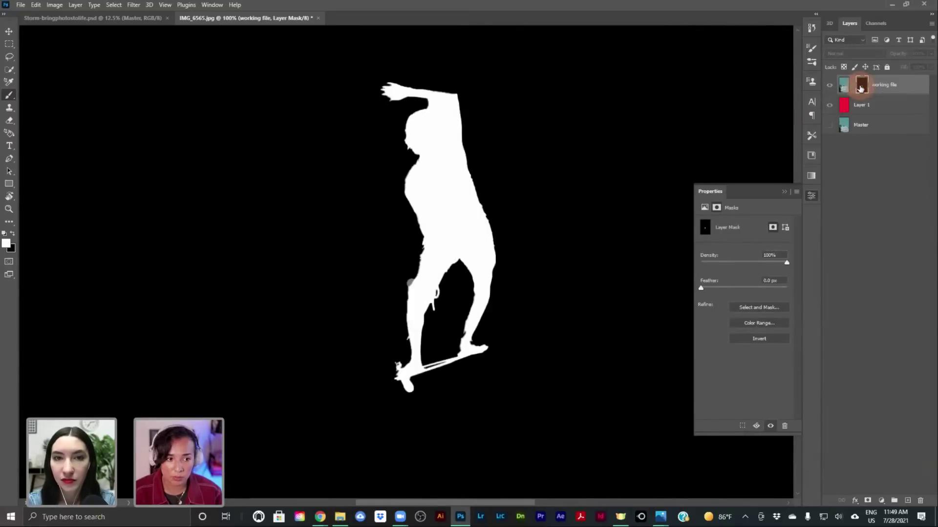
left_click(861, 85)
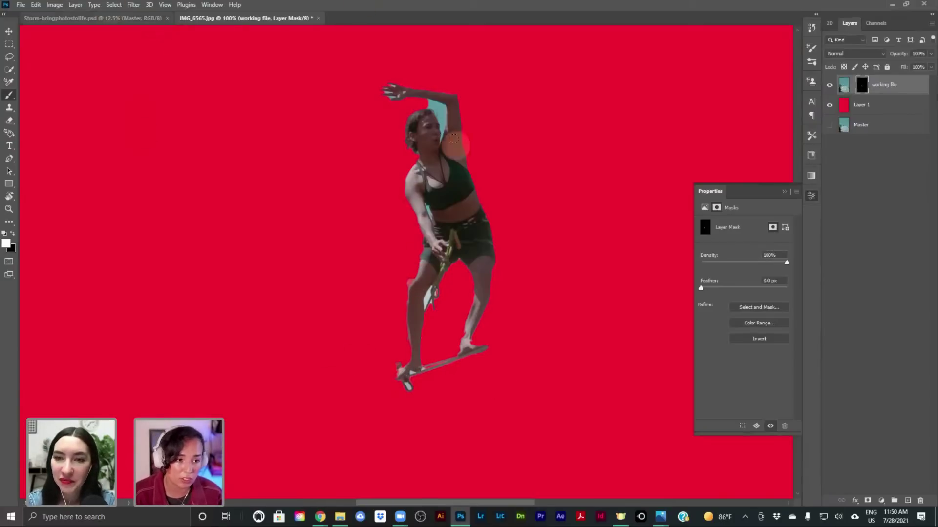
Step: Paint white on the mask over the shorts, thigh and knee beside the lowered hand to restore the missing edges
left_click_drag(435, 101, 429, 106)
left_click_drag(410, 294, 418, 267)
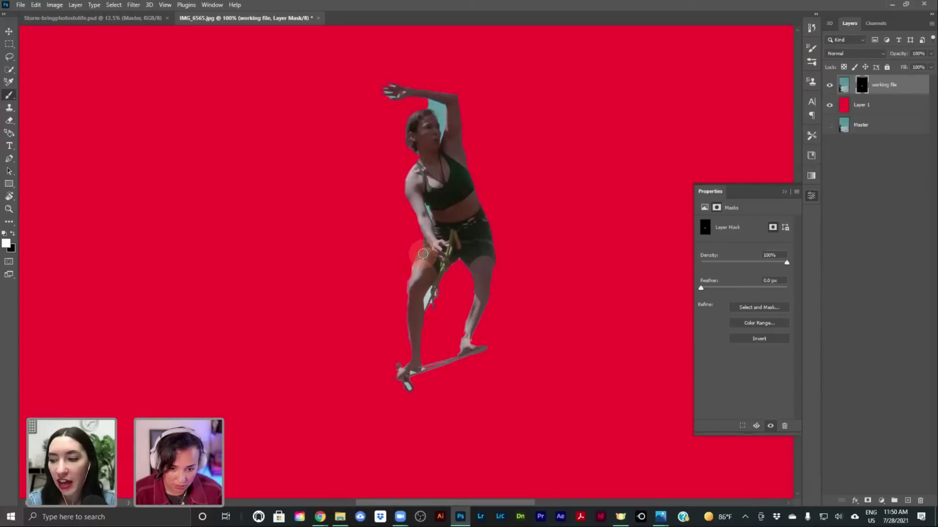
mouse_move(432, 219)
left_mouse_down()
mouse_move(420, 278)
mouse_move(425, 267)
left_mouse_up()
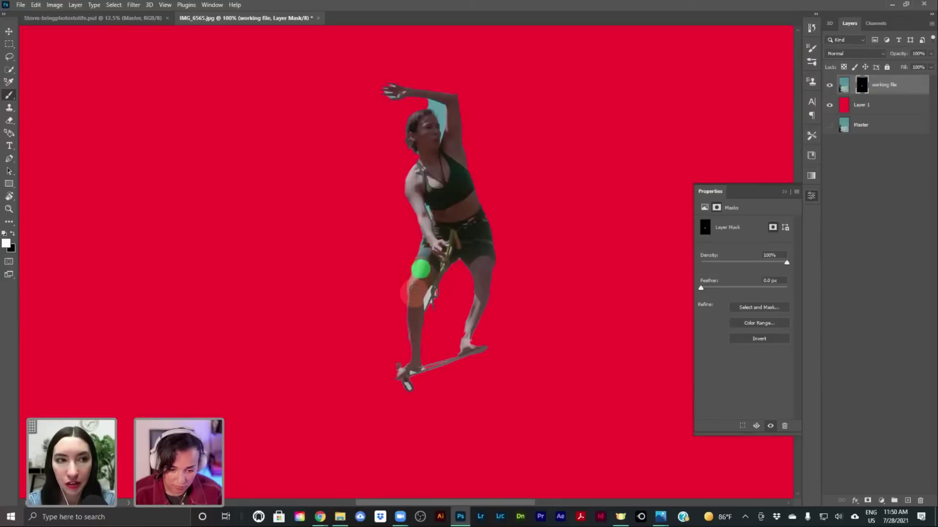
mouse_move(411, 297)
left_mouse_down()
mouse_move(413, 252)
mouse_move(410, 262)
left_mouse_up()
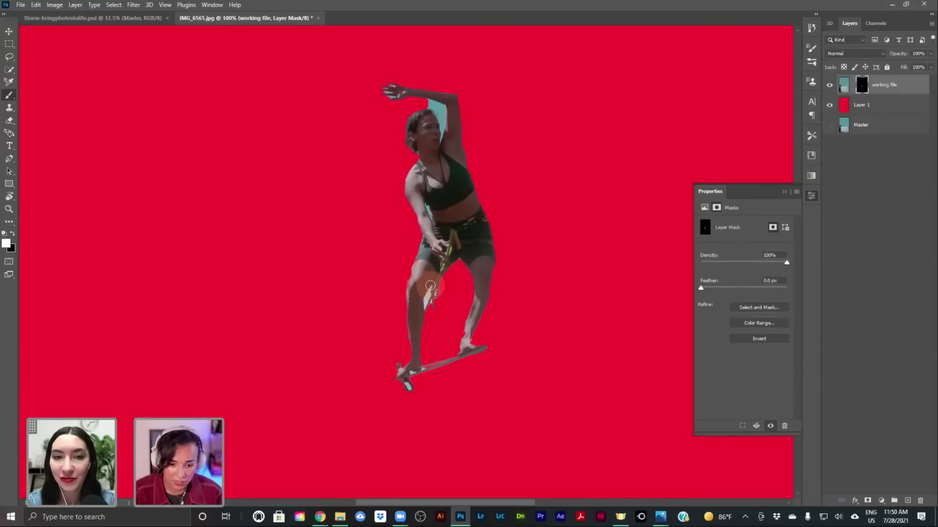
left_click_drag(413, 260, 410, 266)
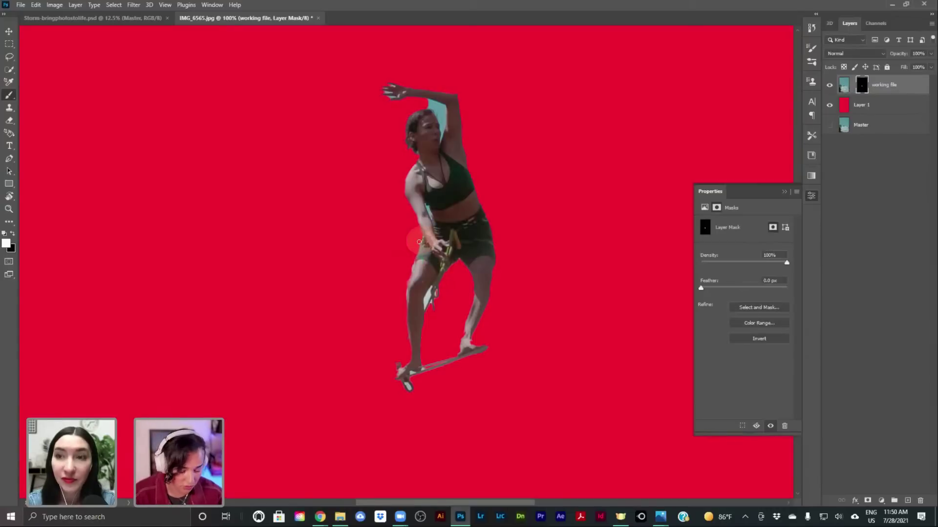
Step: Try dabs on the mask beside the shorts, undo them, and paint black along the outer knee to trim its edge
left_click(414, 267)
key("ctrl+z")
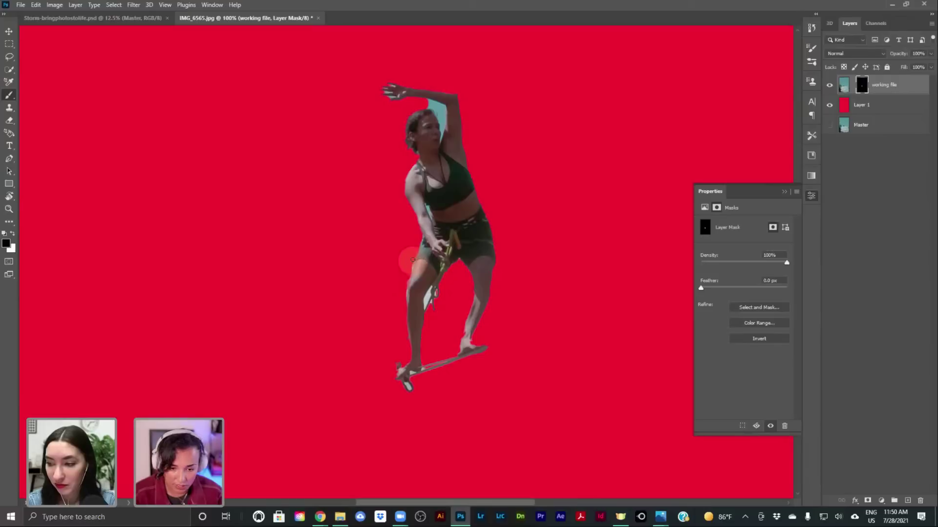
left_click(418, 252)
key("ctrl+z")
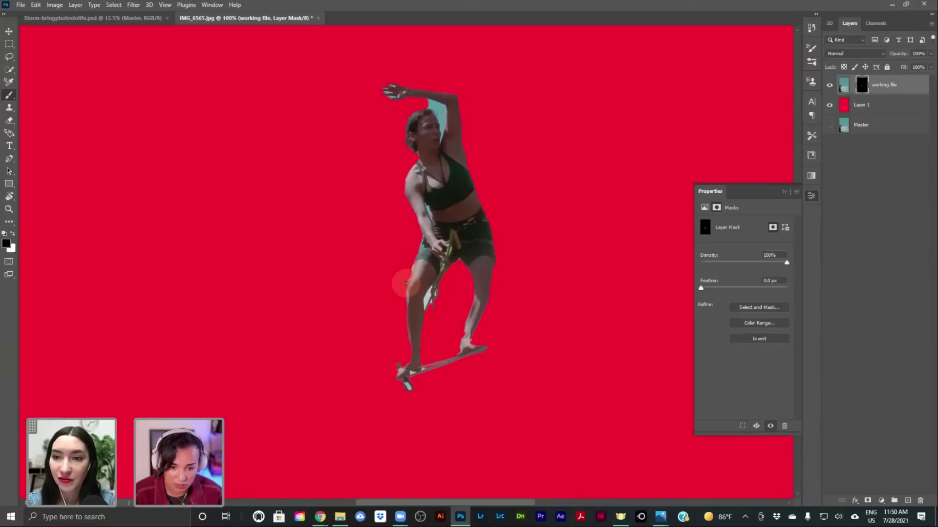
mouse_move(405, 284)
left_mouse_down()
mouse_move(425, 256)
mouse_move(407, 301)
mouse_move(452, 267)
mouse_move(408, 292)
mouse_move(416, 265)
mouse_move(423, 268)
mouse_move(418, 297)
mouse_move(409, 290)
mouse_move(405, 305)
mouse_move(411, 274)
left_mouse_up()
Step: Mask out the leftover sky between the leg and the hanging rope with a small black brush at 300% zoom
key("z")
key("b")
left_click(422, 282)
left_click(452, 294)
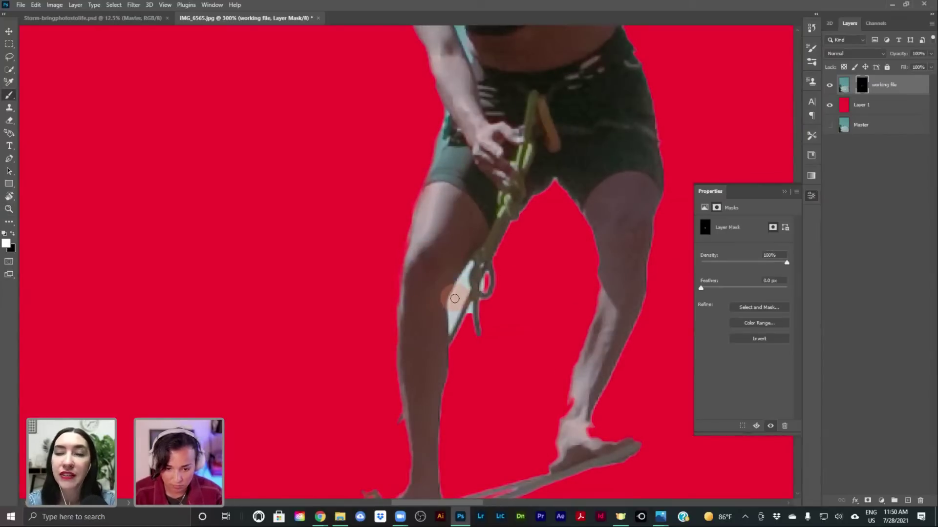
key("x")
left_click(455, 304)
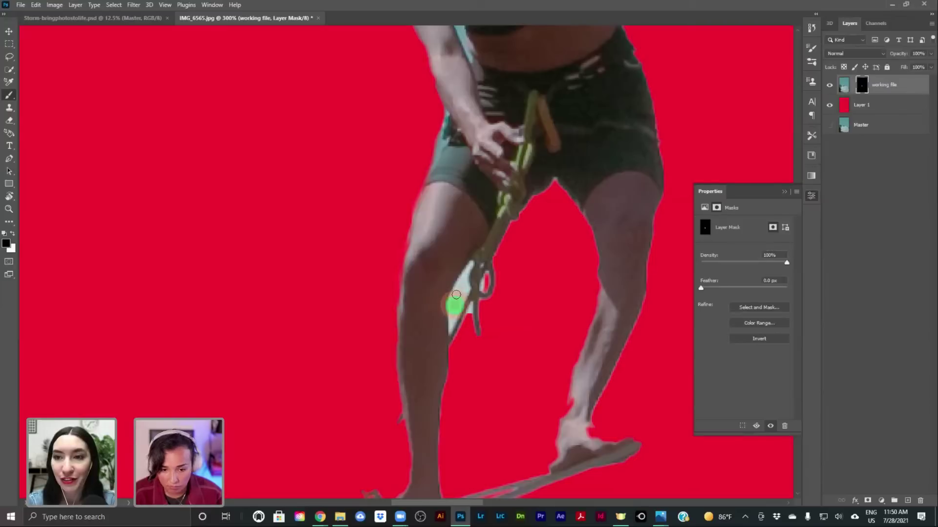
mouse_move(453, 304)
left_mouse_down()
mouse_move(470, 263)
mouse_move(453, 325)
mouse_move(448, 302)
mouse_move(451, 325)
left_mouse_up()
left_click(470, 266)
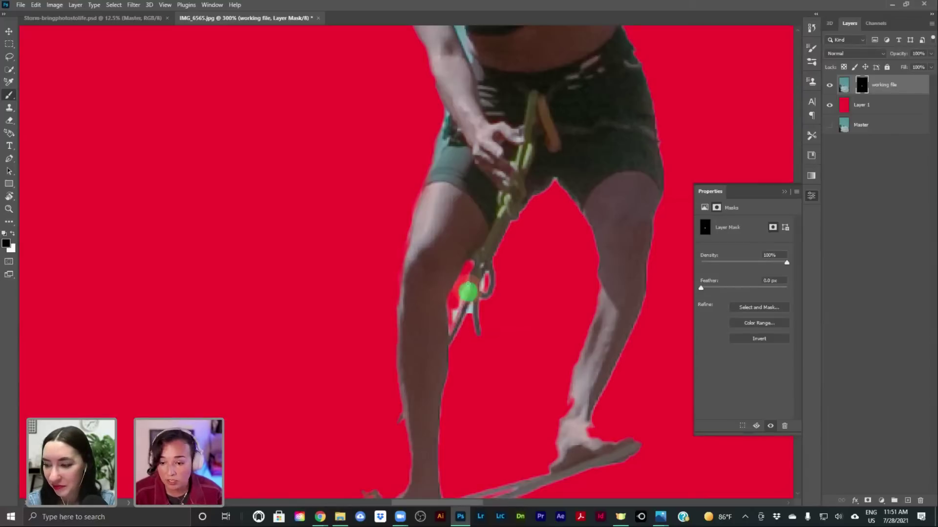
left_click(468, 283)
mouse_move(467, 284)
left_mouse_down()
mouse_move(450, 335)
mouse_move(449, 296)
mouse_move(454, 324)
mouse_move(465, 287)
mouse_move(466, 305)
mouse_move(481, 272)
left_mouse_up()
key("ctrl+z")
mouse_move(470, 308)
left_mouse_down()
mouse_move(469, 316)
mouse_move(479, 131)
left_mouse_up()
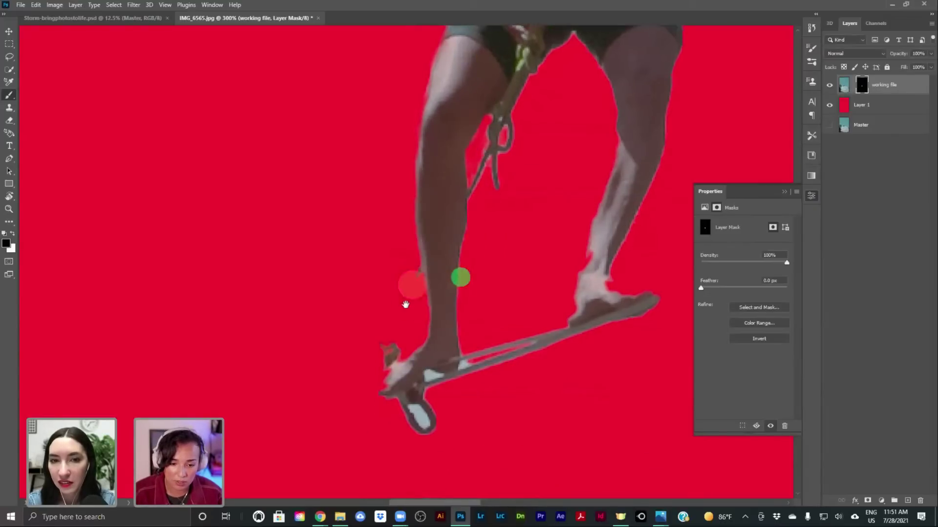
Step: Paint black on the mask over the sky patches beneath the rear foot and inside the rope loop below it
left_click_drag(406, 305, 411, 277)
left_click_drag(431, 345, 467, 336)
left_click(477, 333)
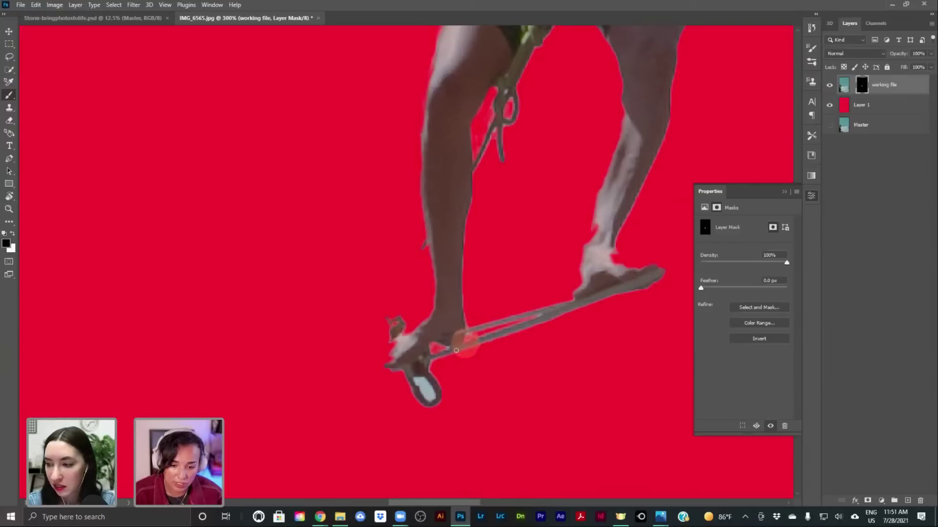
mouse_move(416, 378)
left_mouse_down()
mouse_move(426, 394)
mouse_move(416, 377)
mouse_move(429, 383)
mouse_move(425, 405)
mouse_move(436, 397)
mouse_move(423, 384)
mouse_move(426, 393)
left_mouse_up()
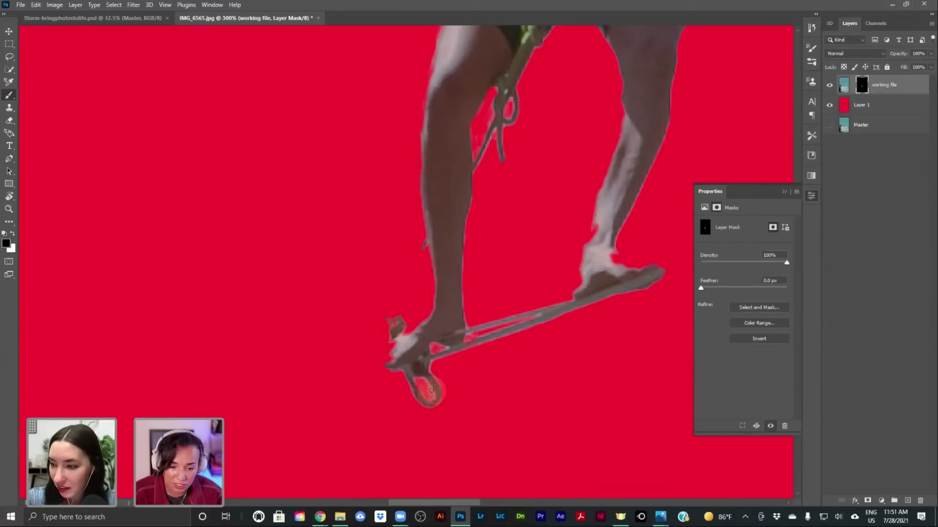
Step: Paint black on the mask over the sky along the inner edge of the raised arm, from forearm to armpit
key("z")
left_click(469, 272, "alt")
left_click(470, 271, "alt")
left_click_drag(508, 187, 442, 320)
left_click(407, 214)
left_click(406, 216)
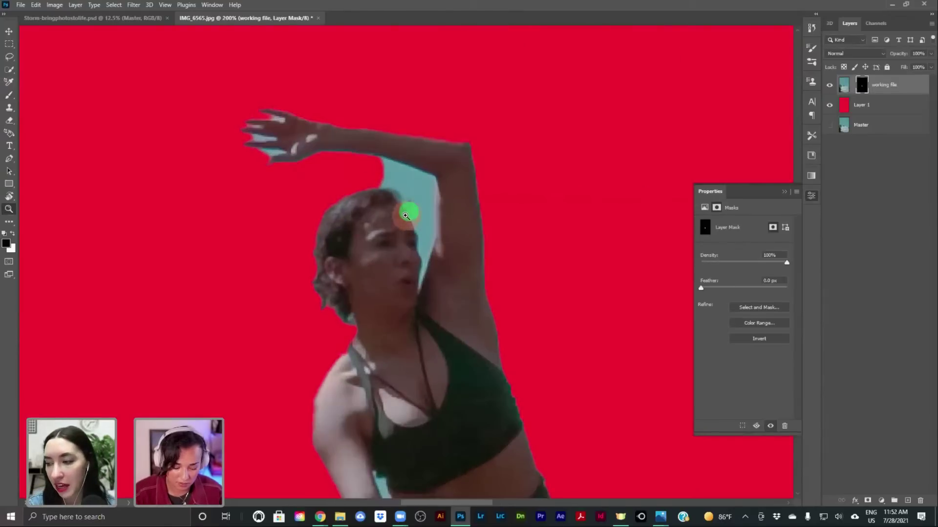
key("b")
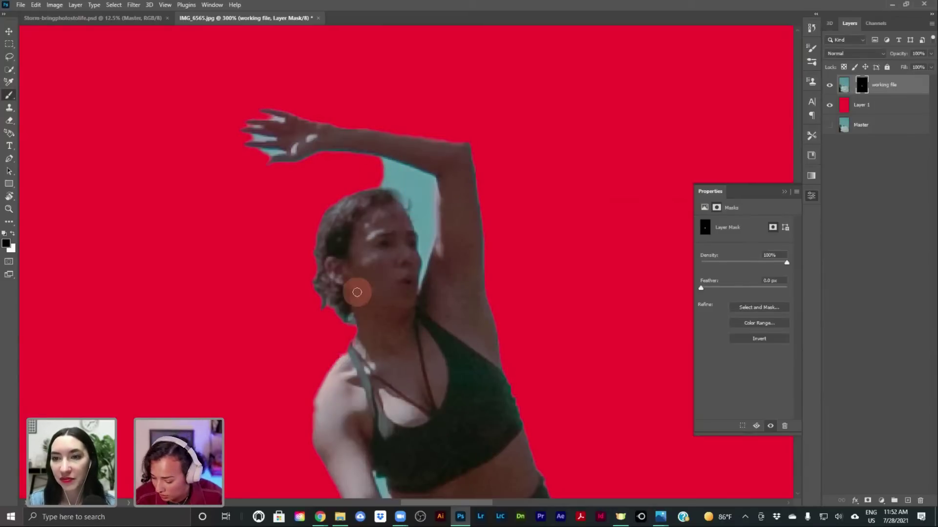
left_click(385, 163)
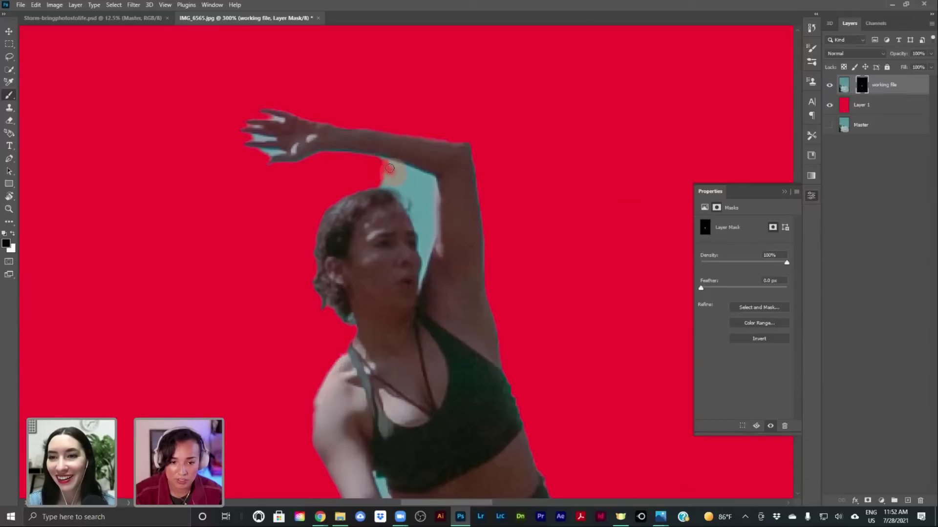
left_click_drag(385, 163, 392, 167)
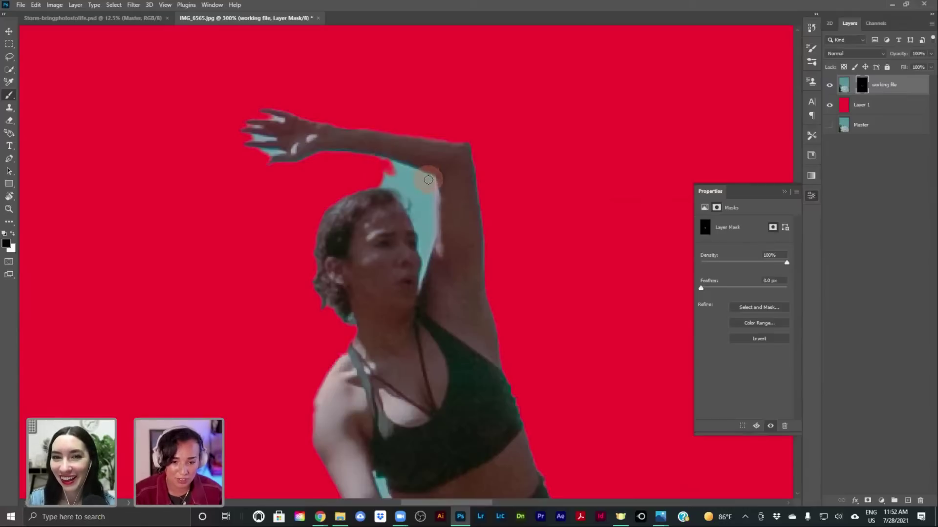
mouse_move(428, 181)
left_mouse_down()
mouse_move(369, 153)
mouse_move(412, 159)
mouse_move(429, 178)
mouse_move(430, 237)
left_mouse_up()
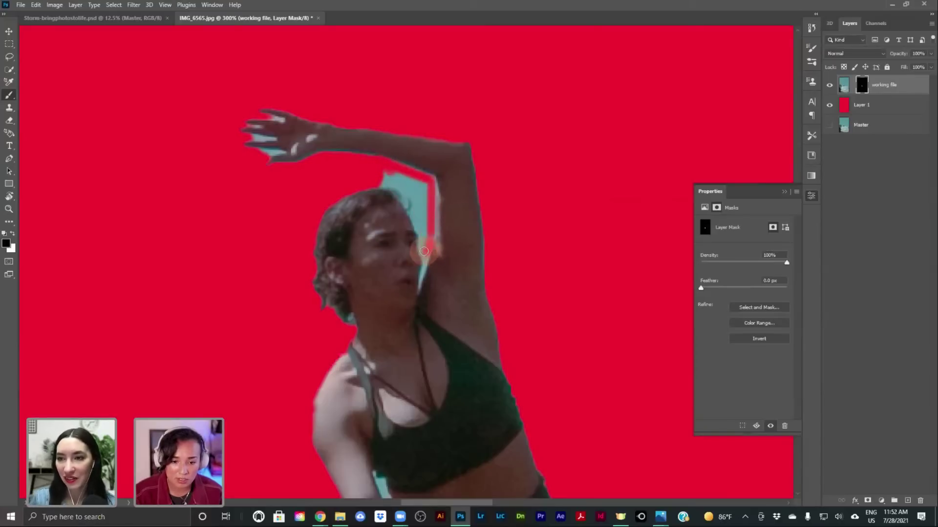
left_click_drag(423, 245, 423, 250)
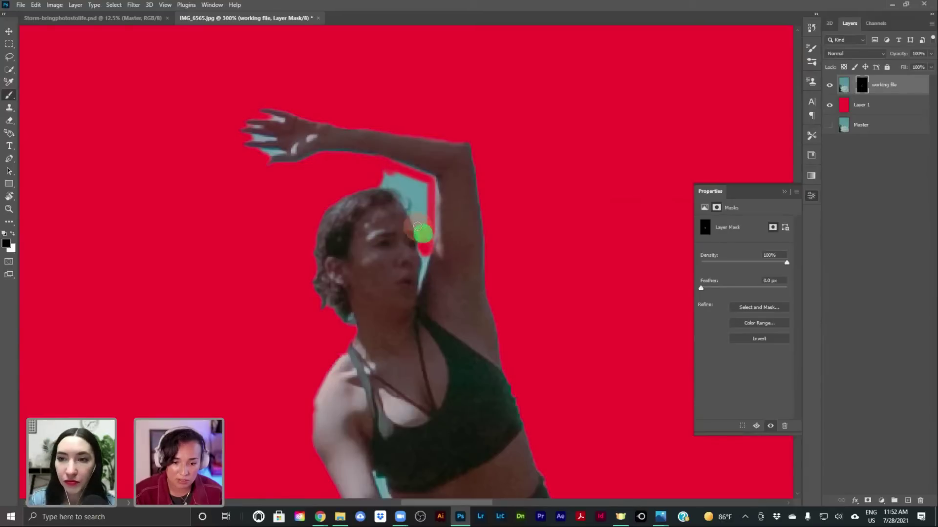
Step: Mask out the remaining sky between the face and the raised arm, down to the neck and under the forearm
mouse_move(418, 225)
left_mouse_down()
mouse_move(414, 172)
mouse_move(426, 185)
mouse_move(425, 262)
left_mouse_up()
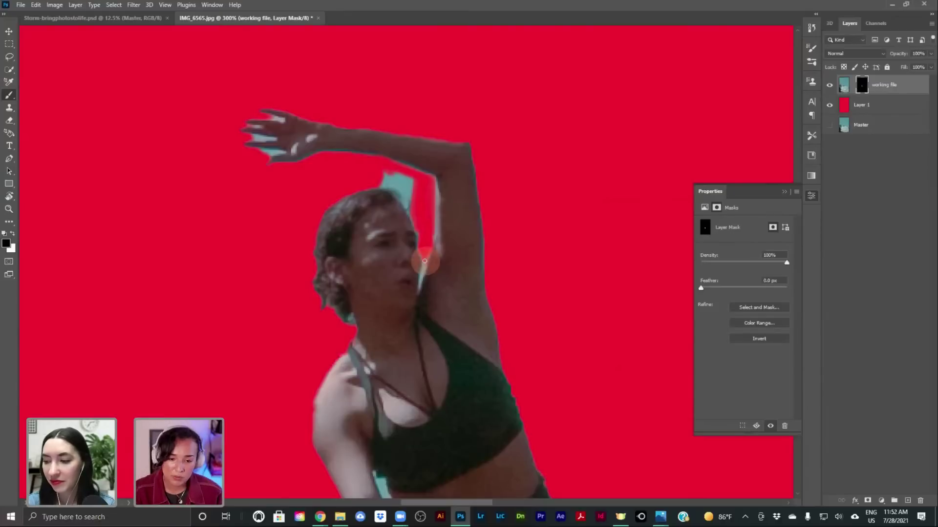
left_click(420, 288)
mouse_move(426, 258)
left_mouse_down()
mouse_move(420, 283)
mouse_move(436, 238)
left_mouse_up()
left_click(419, 277)
mouse_move(434, 237)
left_mouse_down()
mouse_move(424, 271)
mouse_move(409, 179)
mouse_move(412, 214)
mouse_move(400, 187)
mouse_move(409, 195)
mouse_move(410, 183)
mouse_move(408, 194)
mouse_move(401, 177)
mouse_move(381, 182)
mouse_move(396, 188)
mouse_move(383, 184)
mouse_move(401, 190)
mouse_move(388, 173)
mouse_move(413, 182)
mouse_move(415, 205)
mouse_move(400, 194)
mouse_move(420, 221)
left_mouse_up()
left_click(419, 232)
left_click(408, 207)
left_click(371, 165)
left_click(378, 159)
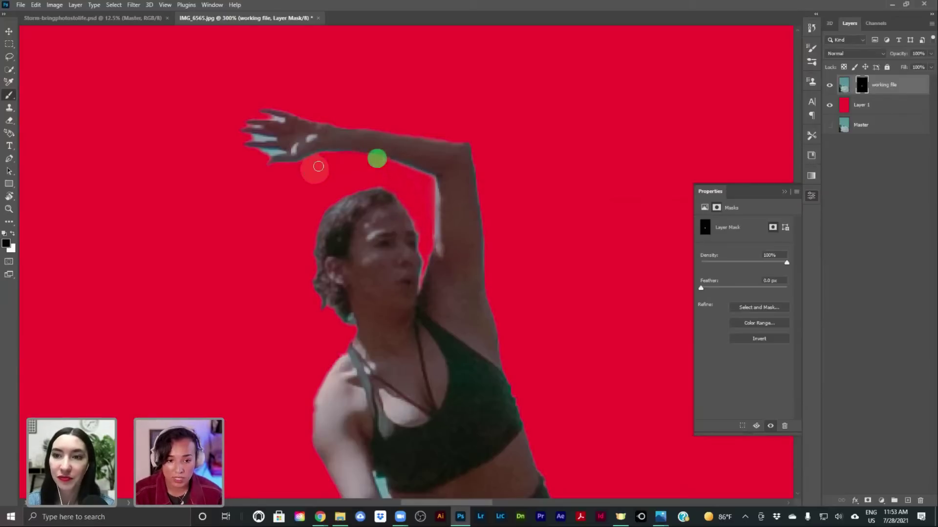
Step: Paint black on the mask over the sky gaps between the fingers of the raised hand
left_click_drag(262, 154, 281, 152)
left_click(279, 152)
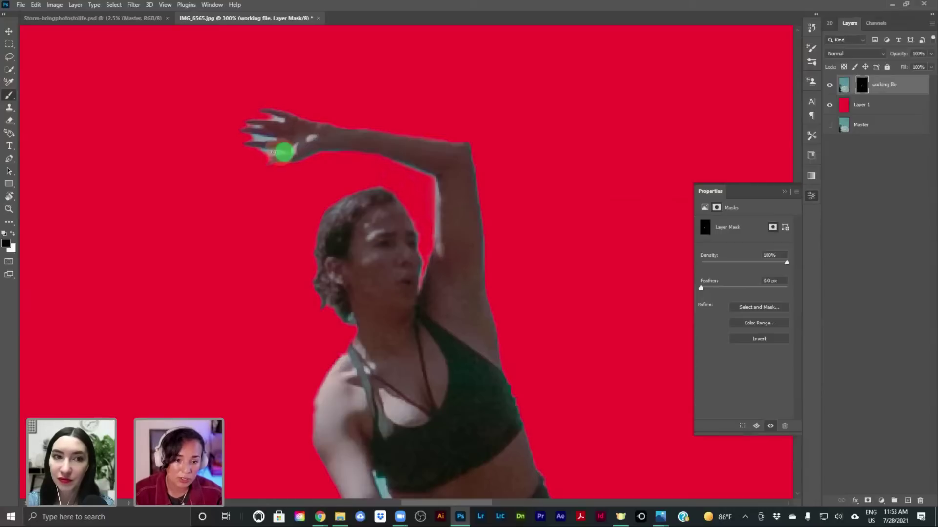
left_click(279, 155)
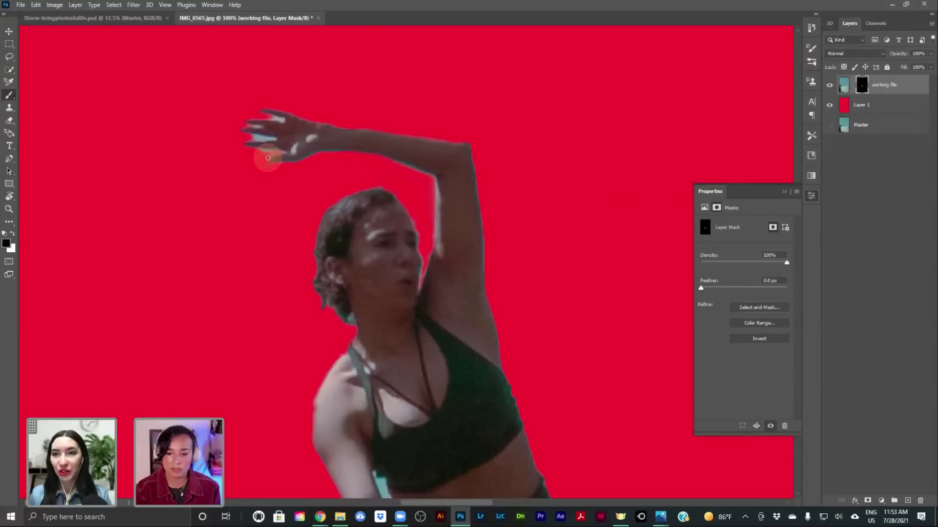
left_click(272, 139)
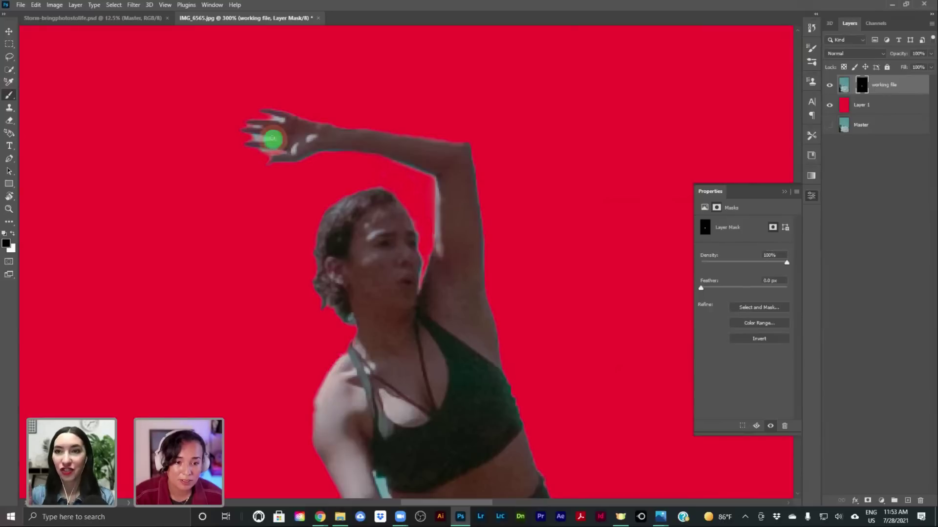
left_click(257, 139)
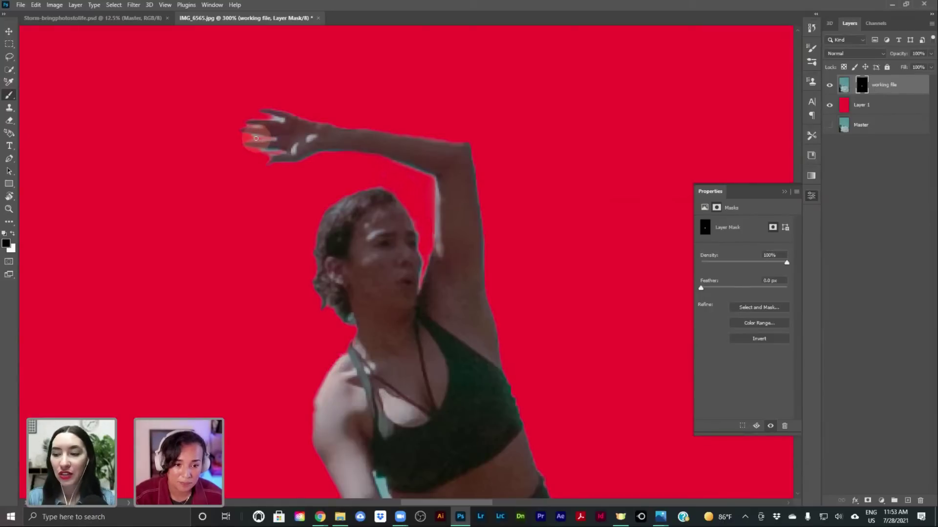
left_click(281, 122)
left_click(278, 119)
left_click(264, 138)
left_click(256, 128)
left_click(268, 149)
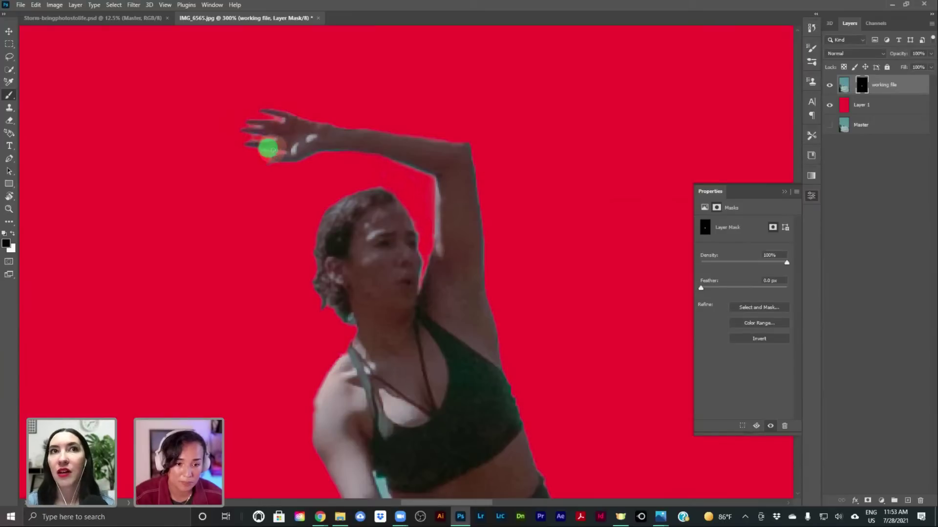
Step: Clean the leftover sky fringe around the raised hand's lowest fingers with small black dabs on the mask
left_click(278, 151)
left_click(272, 151)
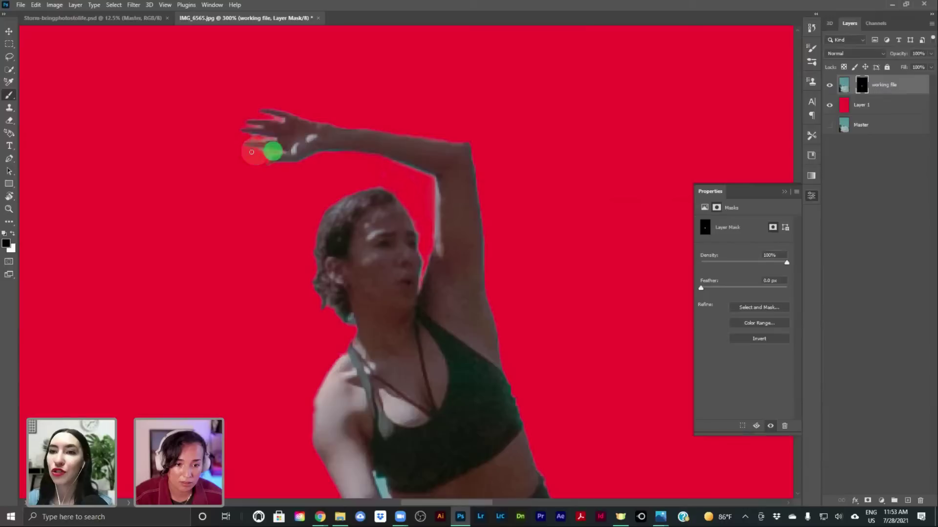
left_click(279, 154)
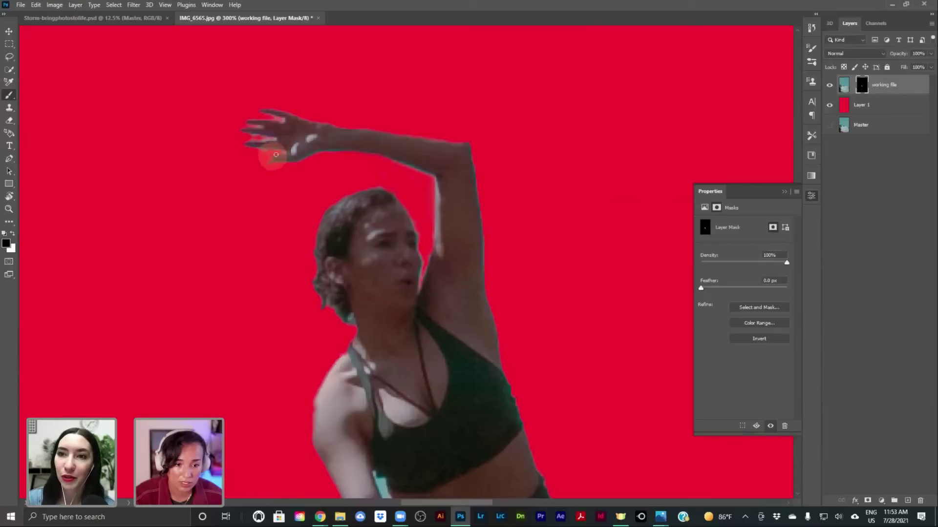
left_click(276, 153)
left_click(270, 153)
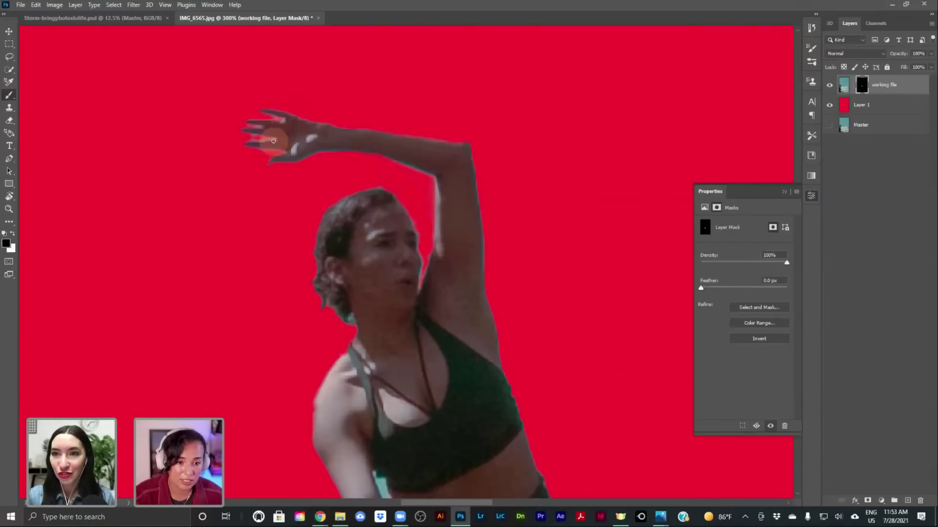
left_click(261, 138)
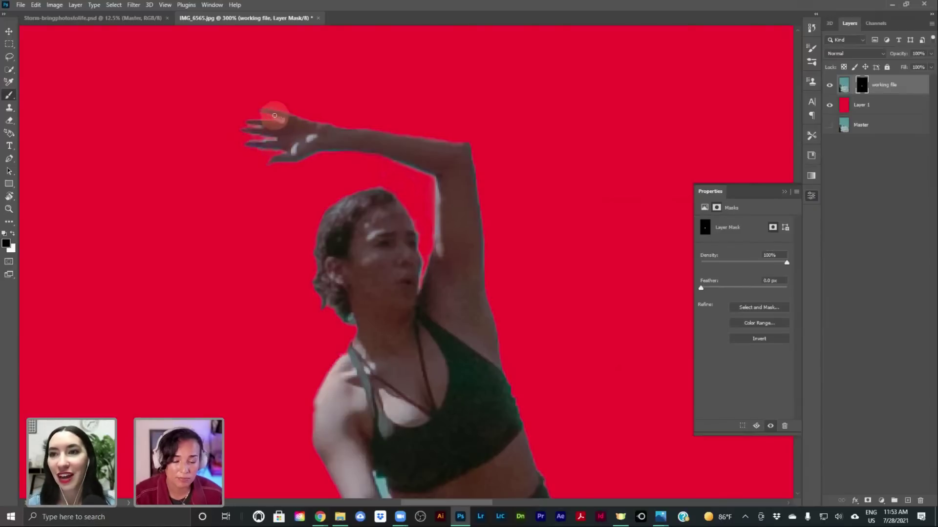
Step: Mask out the sky remnant below the hair at the back of the neck
left_click(342, 207)
scroll(341, 208, "down", 5)
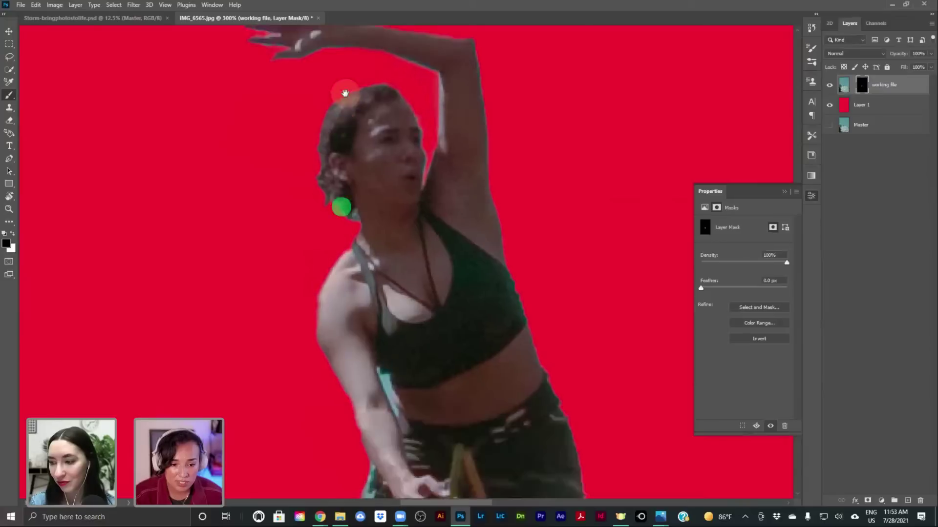
left_click(424, 150)
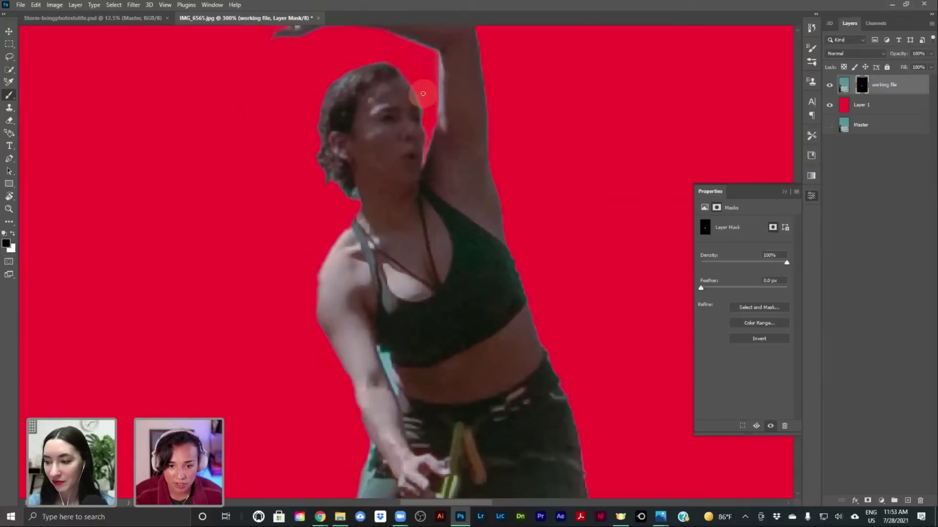
left_click(414, 210)
scroll(412, 153, "down", 4)
left_click(358, 84)
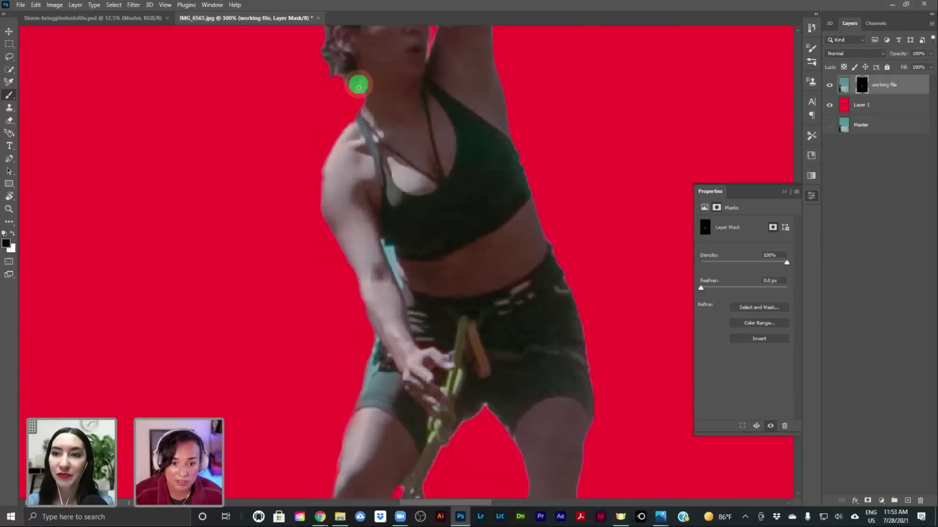
left_click(361, 93)
Step: Paint black on the mask over the sky sliver between the lowered arm and the torso
left_click(383, 244)
left_click(383, 245)
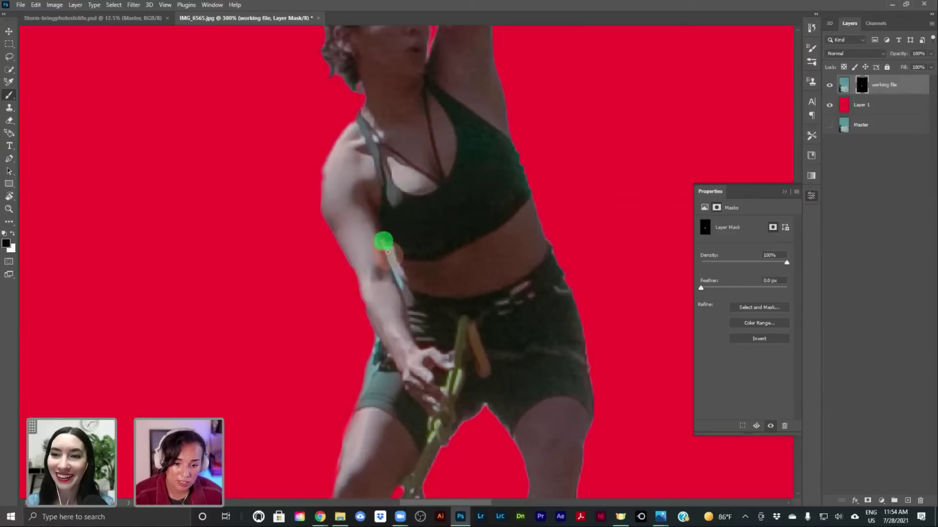
mouse_move(390, 254)
left_mouse_down()
mouse_move(399, 276)
mouse_move(389, 246)
mouse_move(398, 278)
left_mouse_up()
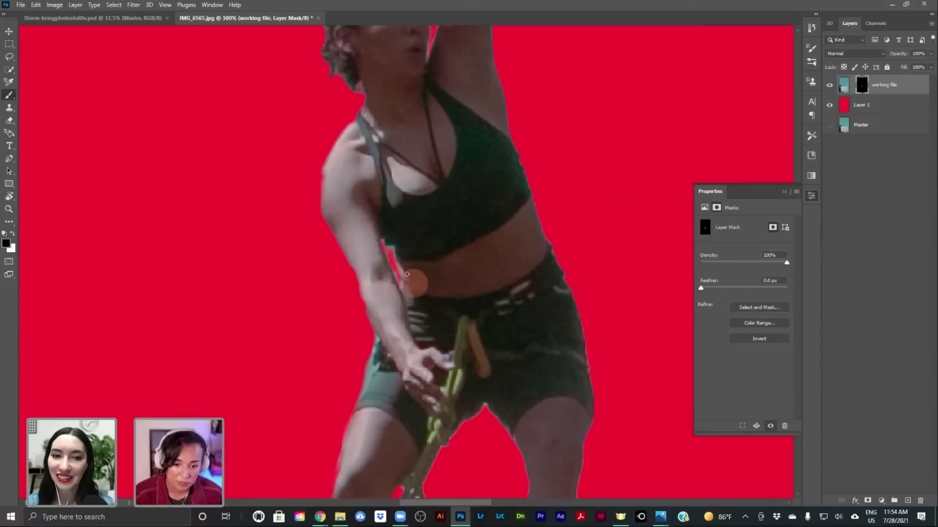
Step: Review the whole cutout at 100% zoom, then hide the red Layer 1 and show the Master layer
key("z")
left_click(402, 202, "alt")
left_click(401, 202, "alt")
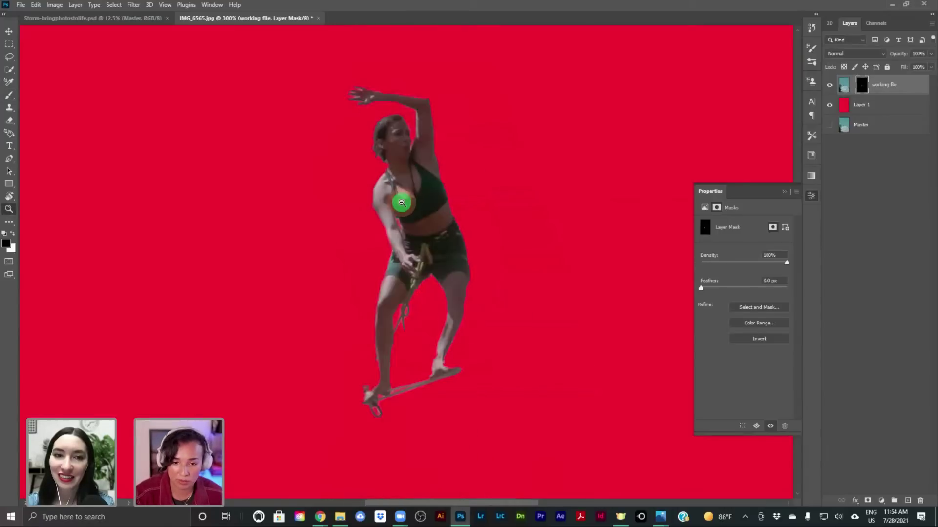
left_click(401, 202)
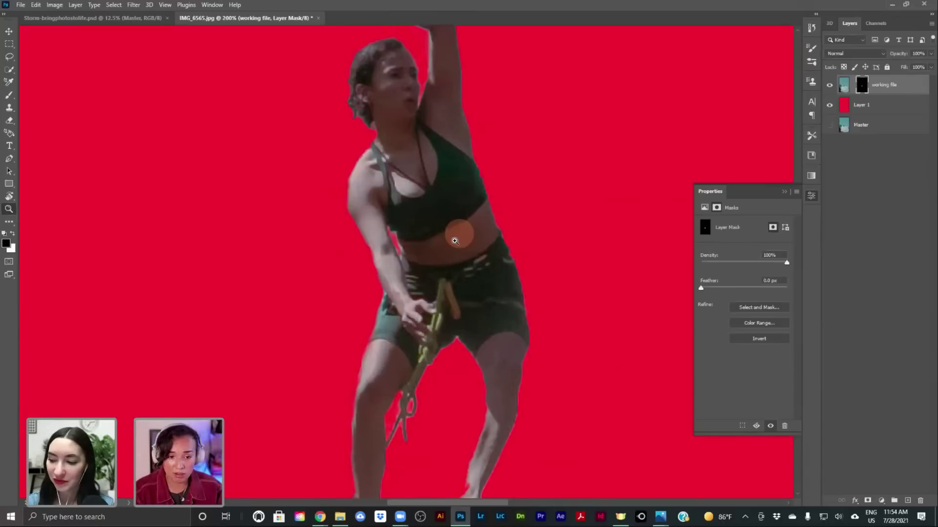
left_click(436, 290, "alt")
left_click_drag(429, 358, 404, 254)
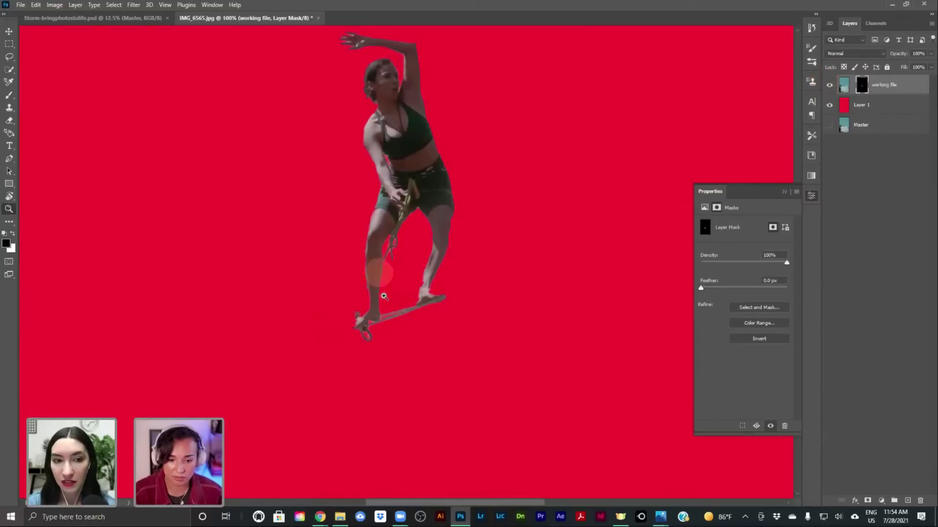
left_click(831, 107)
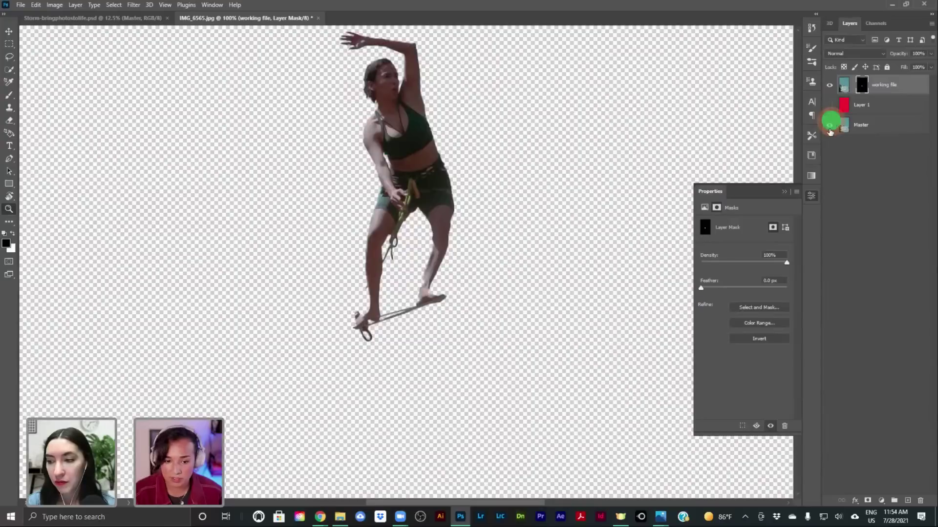
left_click(829, 124)
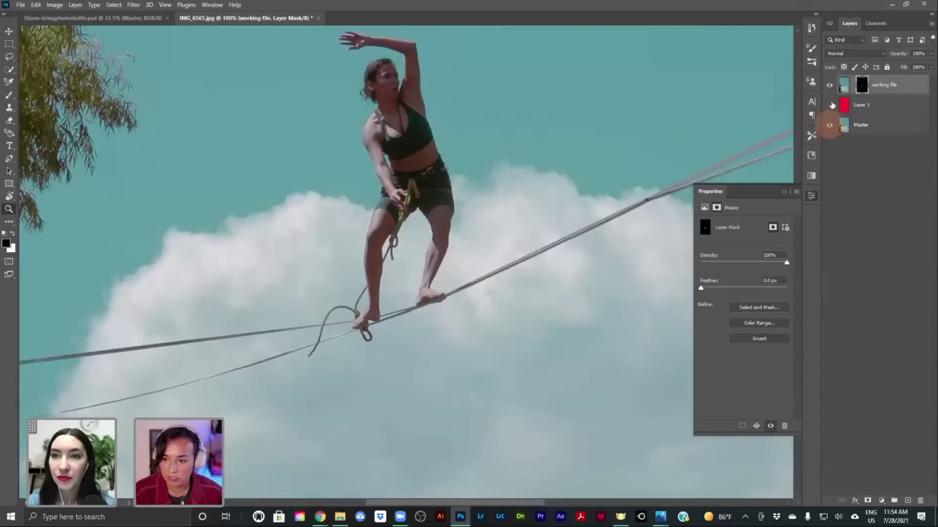
Step: Paint white on the working file mask along the upper slackline from the rear foot to the trees, and hide the Master layer to check it
left_click(862, 84)
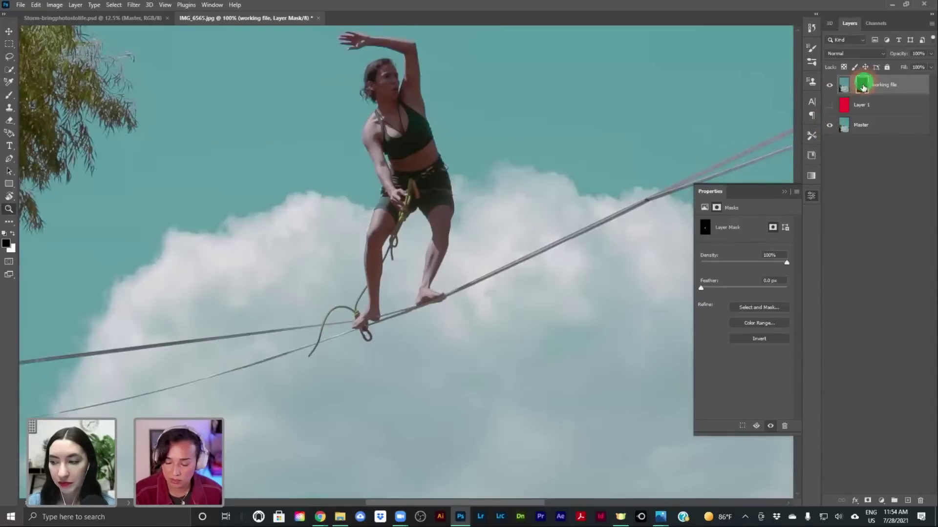
key("b")
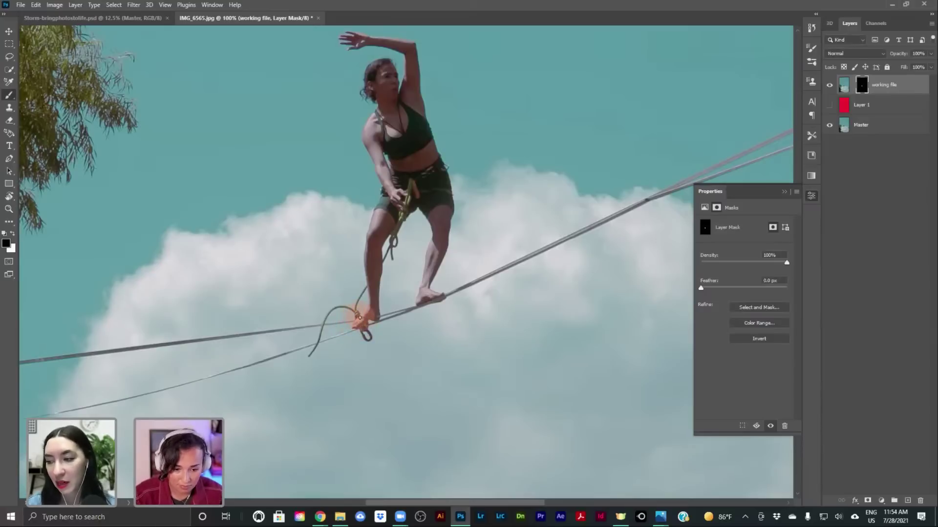
mouse_move(374, 315)
left_mouse_down()
mouse_move(355, 328)
mouse_move(360, 318)
mouse_move(347, 321)
left_mouse_up()
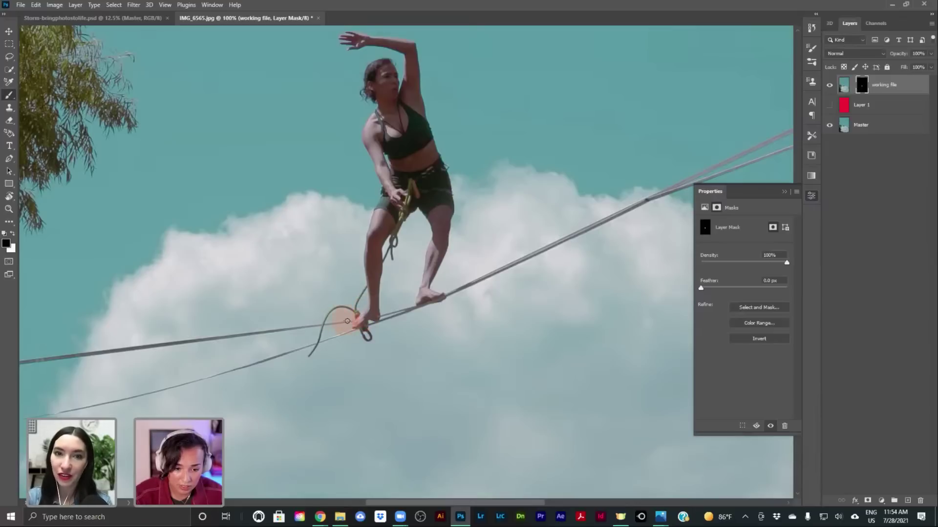
left_click(350, 320)
left_click_drag(268, 324, 410, 310)
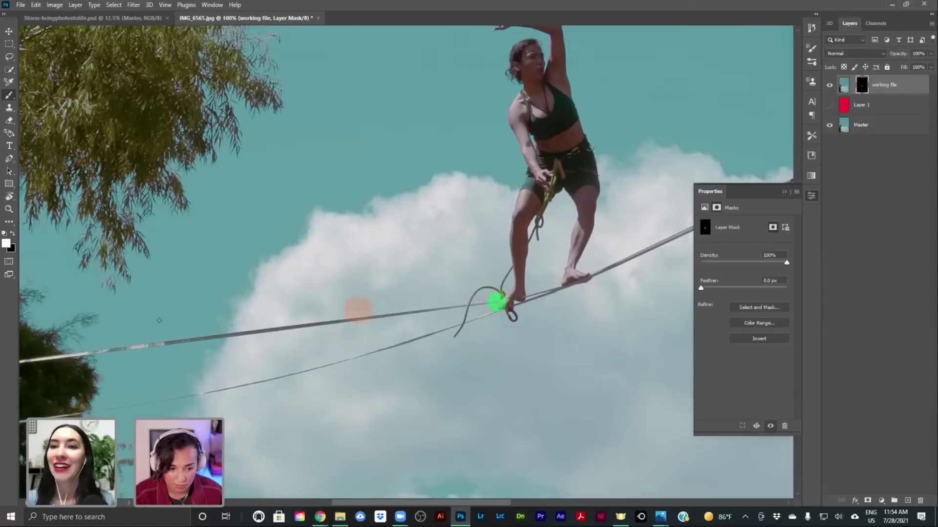
left_click(137, 348)
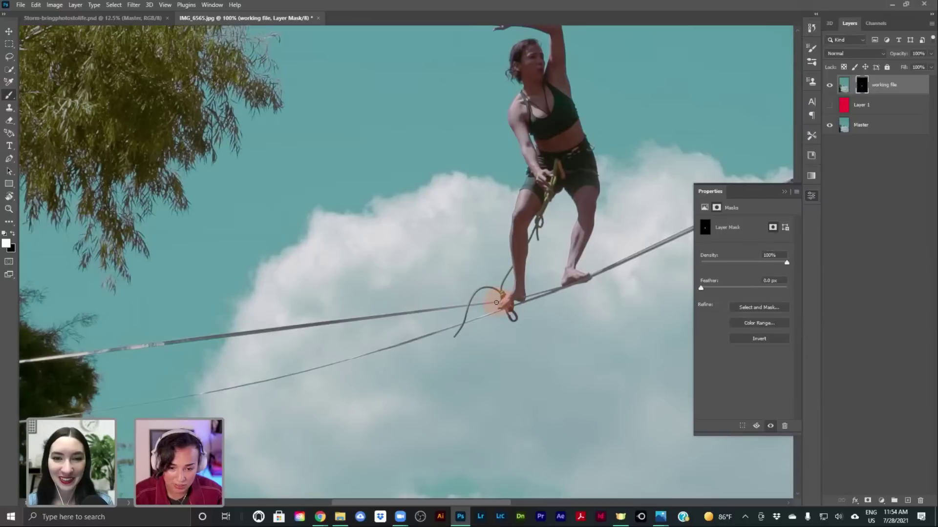
left_click(23, 361)
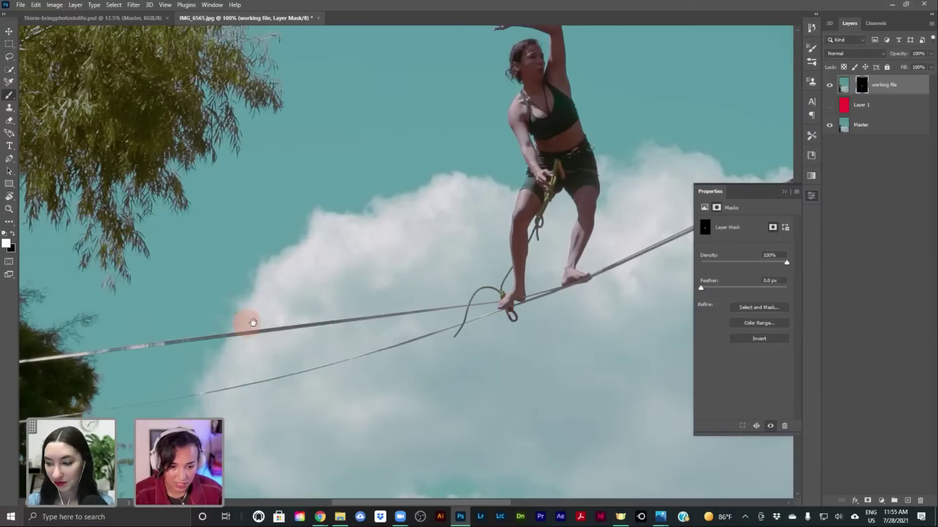
left_click_drag(246, 323, 374, 298)
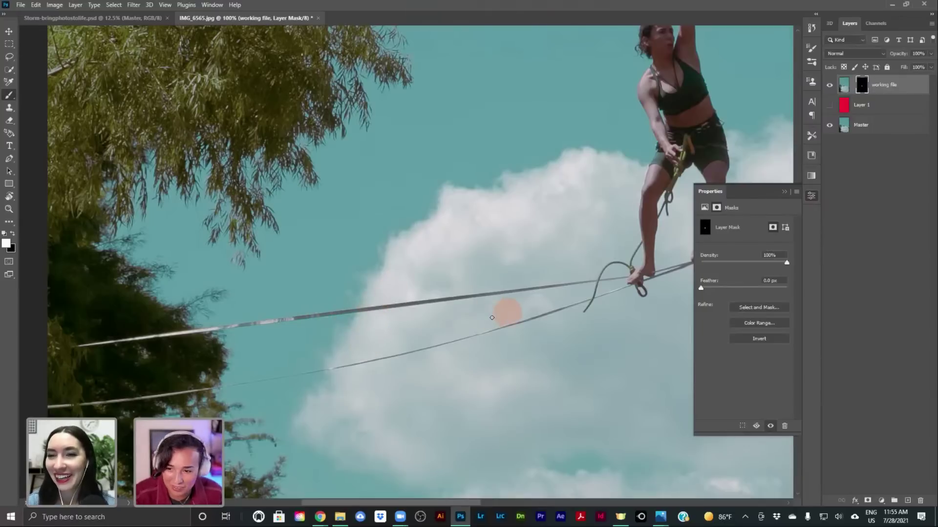
left_click(830, 125)
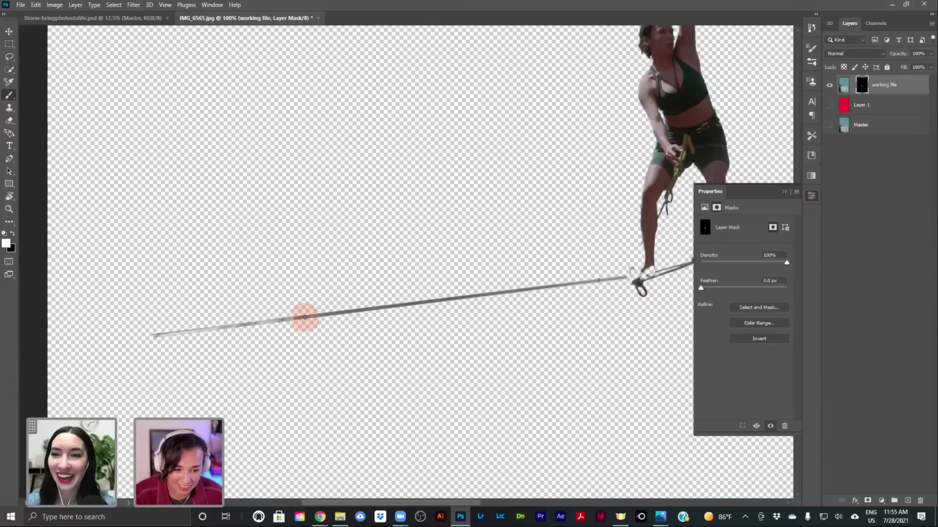
Step: Paint white on the working file mask to fill the faded far end of the slackline and extend it to the photo's edge
left_click_drag(304, 318, 268, 318)
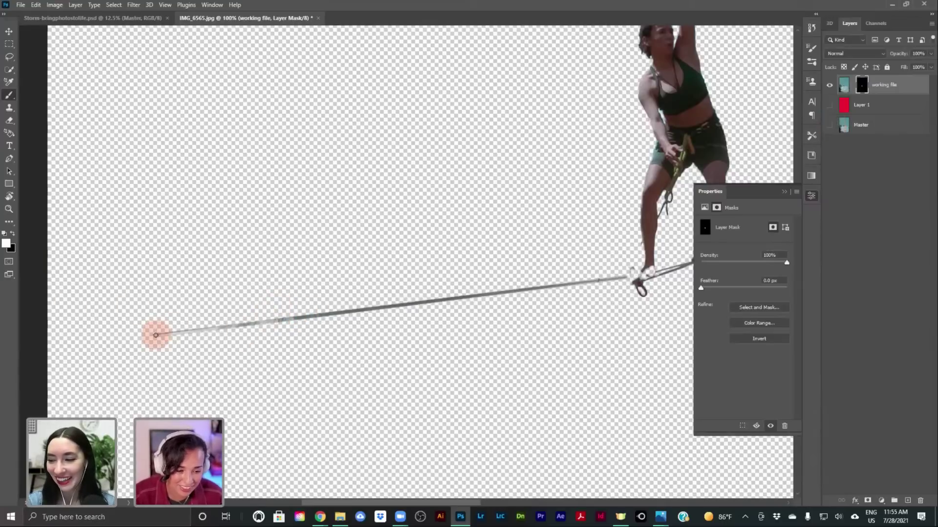
left_click_drag(153, 336, 289, 321)
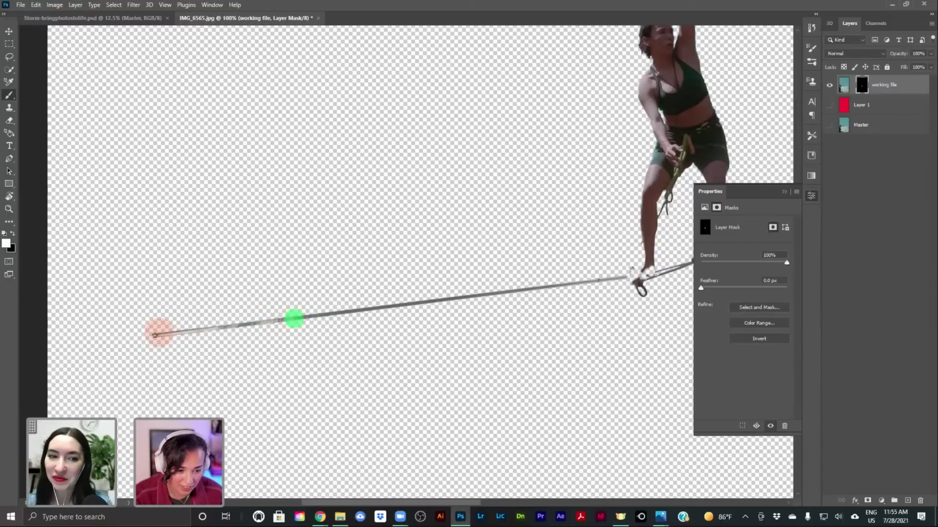
mouse_move(153, 333)
left_mouse_down()
mouse_move(279, 312)
mouse_move(271, 315)
left_mouse_up()
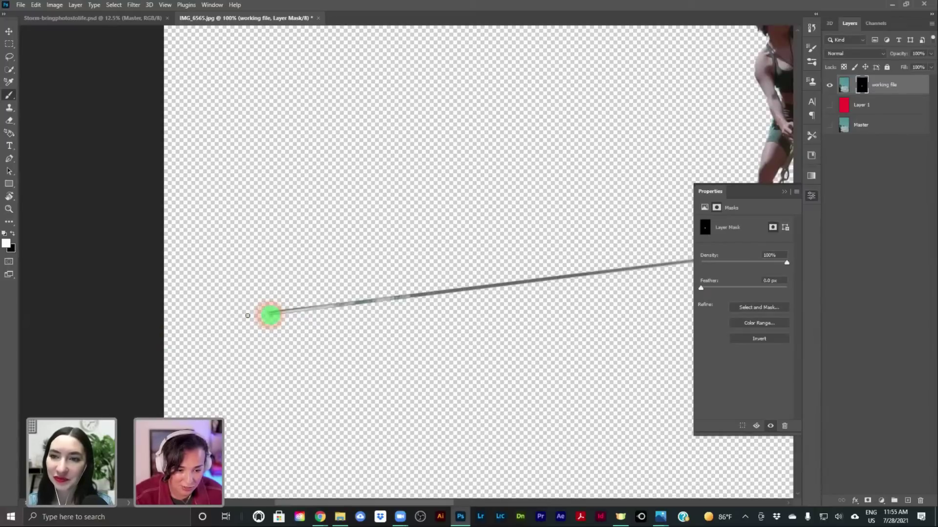
left_click(174, 326, "shift")
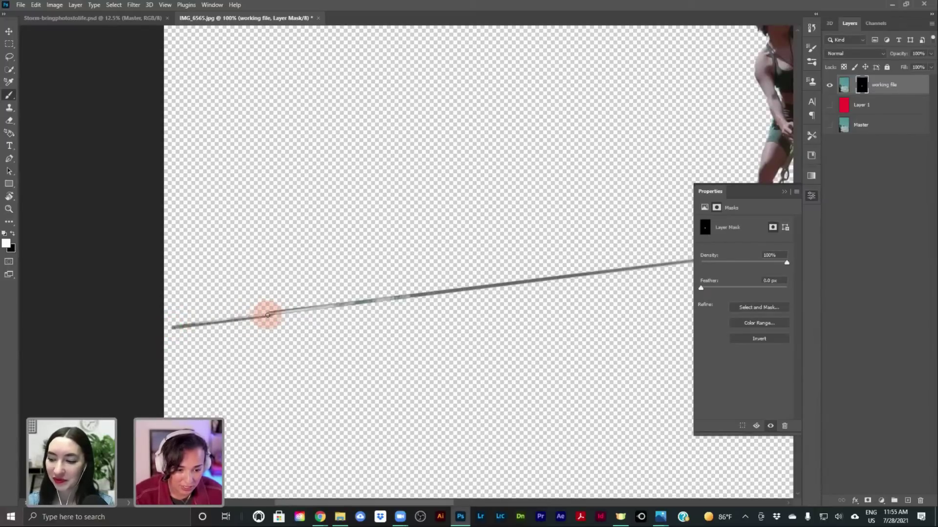
left_click(269, 315)
left_click(164, 328, "shift")
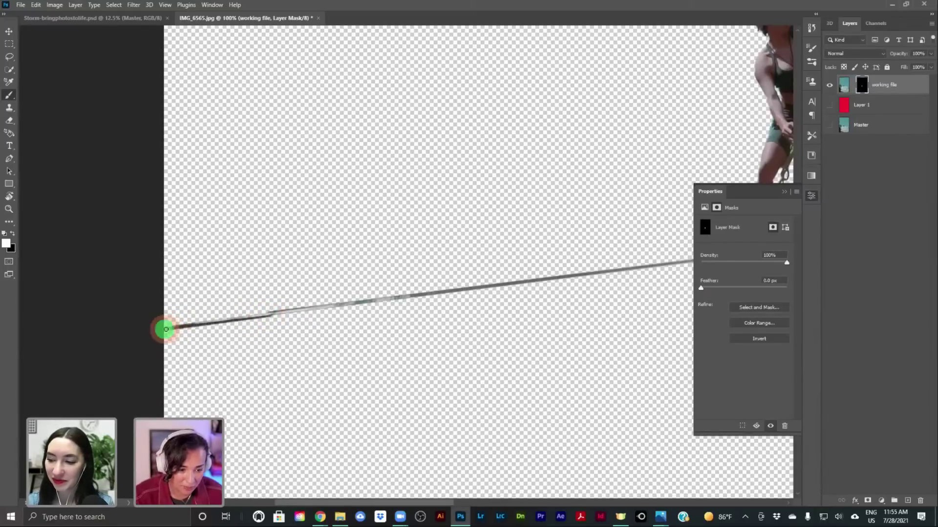
Step: Retouch the mask at the misaligned join near the far end of the slackline, blending the two painted segments
left_click_drag(419, 306, 301, 329)
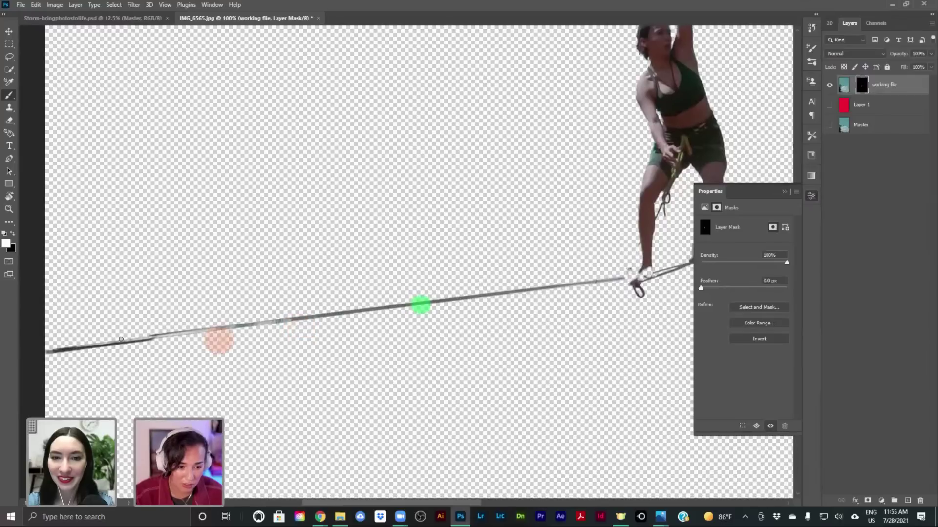
mouse_move(150, 336)
left_mouse_down()
mouse_move(339, 334)
mouse_move(247, 341)
left_mouse_up()
mouse_move(134, 353)
left_mouse_down()
mouse_move(168, 349)
mouse_move(104, 350)
left_mouse_up()
left_click_drag(263, 334, 240, 336)
left_click(237, 333)
Step: Paint white on the mask over the toes and ankle of the foot beside the leash ring
left_click_drag(386, 325, 246, 352)
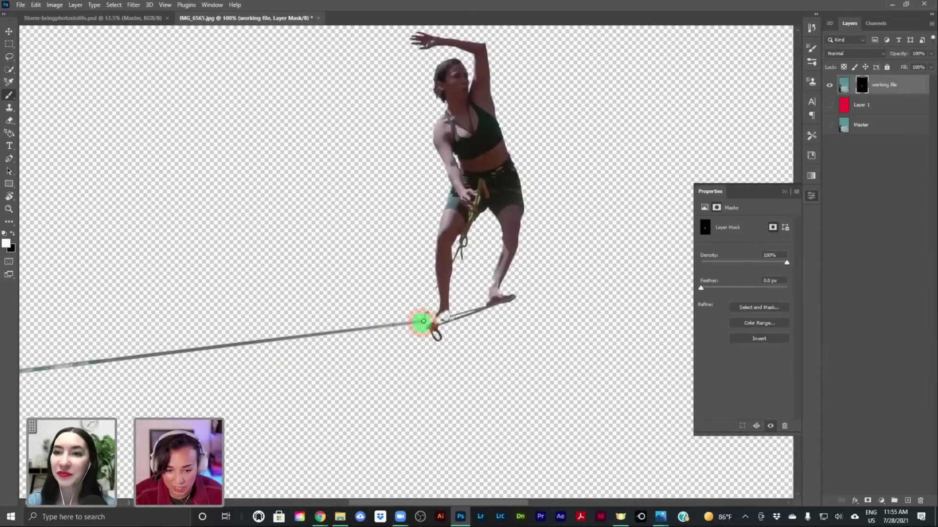
left_click_drag(431, 316, 427, 323)
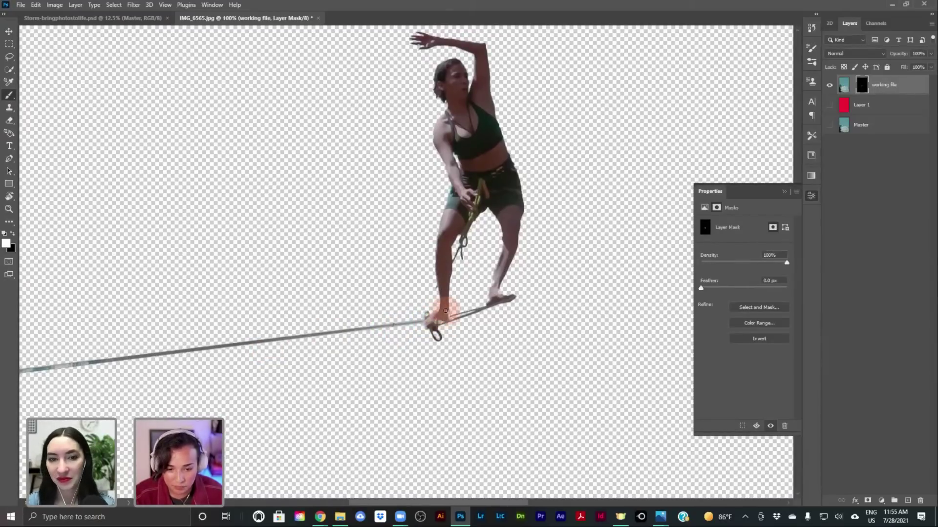
left_click(443, 308)
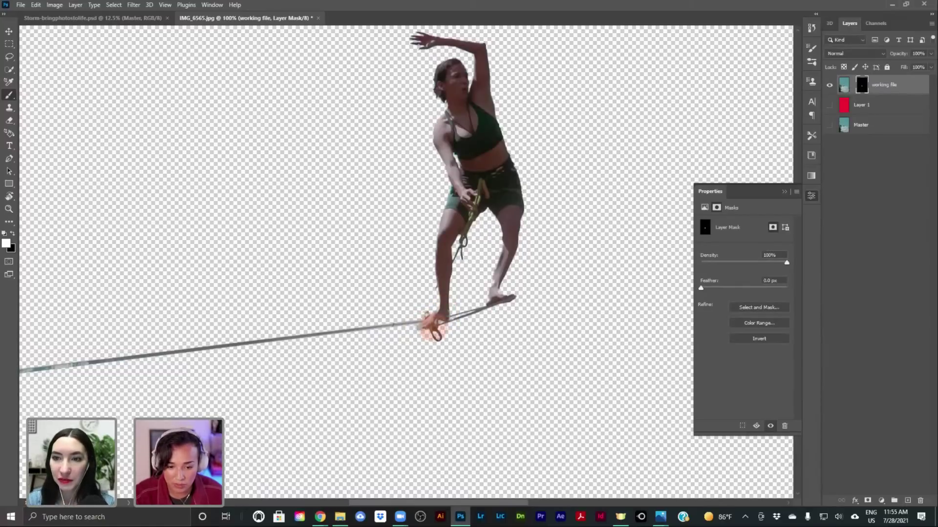
Step: Paint black on the mask over the background remnant beside the toes near the leash ring
key("x")
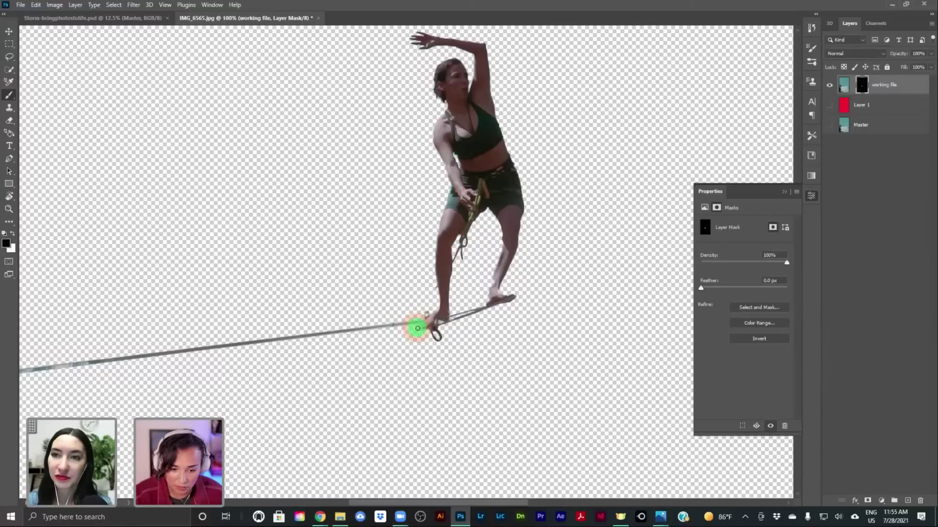
mouse_move(423, 334)
left_mouse_down()
mouse_move(458, 314)
mouse_move(434, 323)
mouse_move(423, 326)
left_mouse_up()
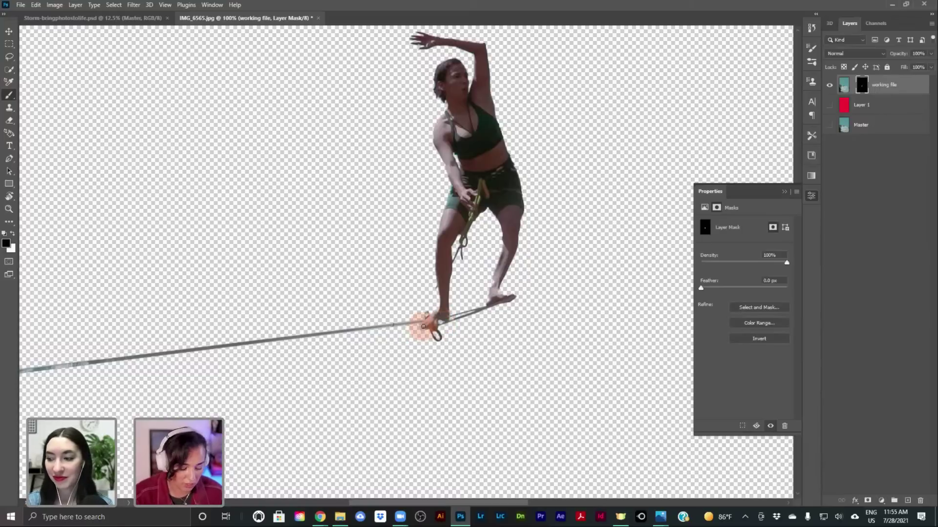
key("c")
key("b")
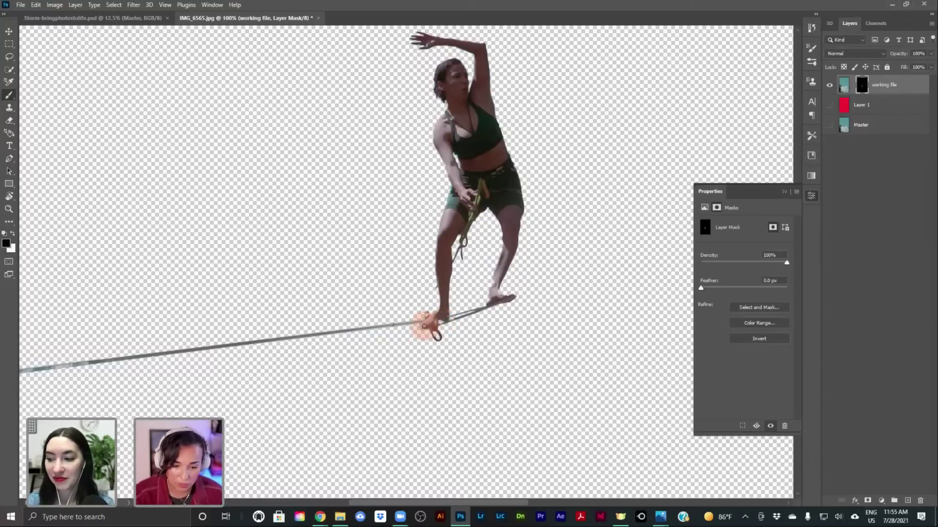
Step: Paint white on the mask along the shin and down to the foot beside the leash ring
left_click_drag(438, 317, 386, 330)
key("x")
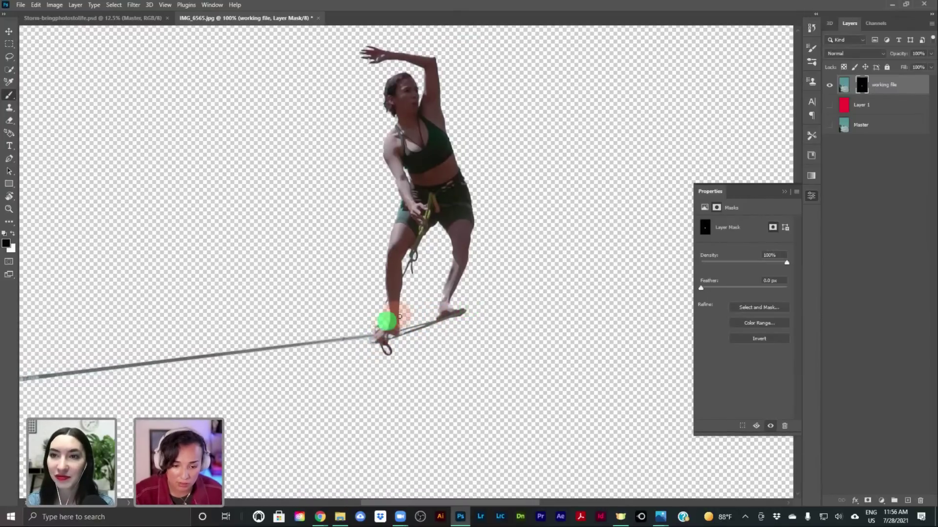
left_click_drag(386, 328, 386, 275)
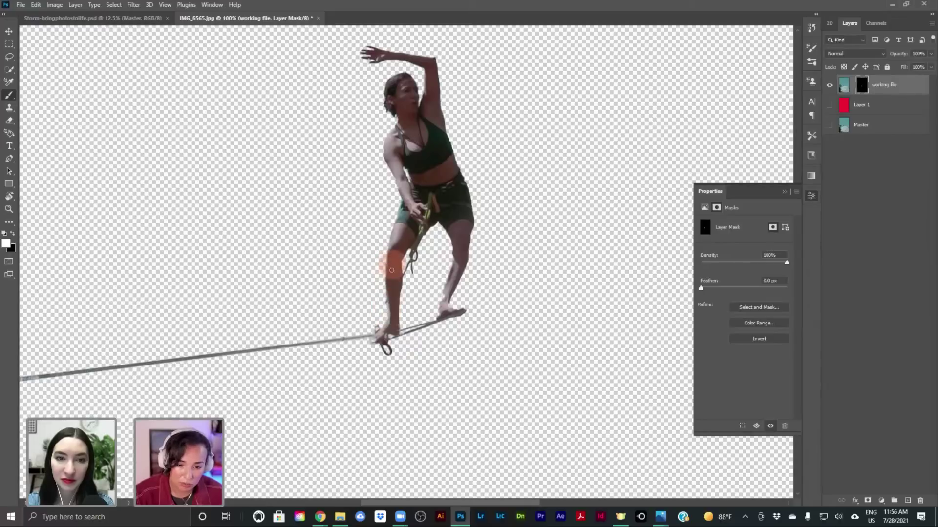
mouse_move(390, 321)
left_mouse_down()
mouse_move(376, 335)
mouse_move(386, 333)
left_mouse_up()
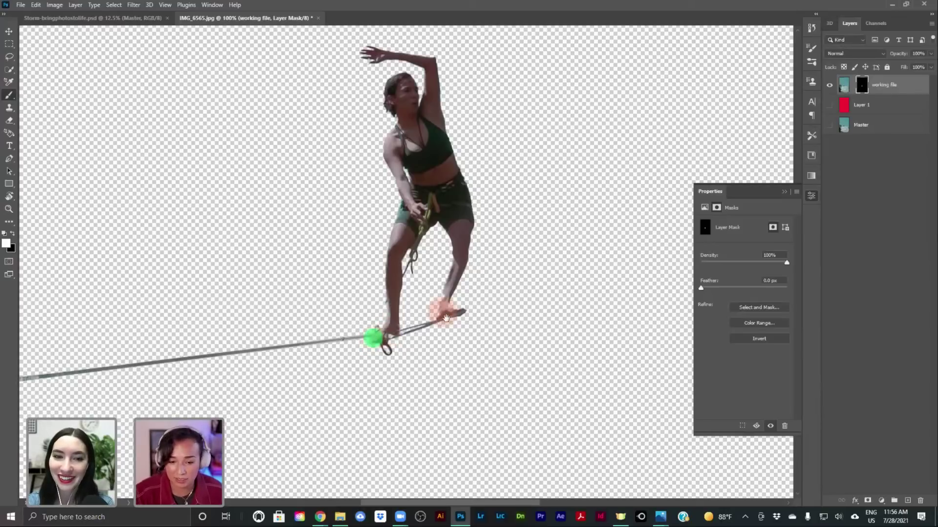
Step: Show the Master layer and paint white on the mask in straight strokes along the slackline between the other foot and the fork
mouse_move(443, 298)
left_mouse_down()
mouse_move(435, 325)
mouse_move(442, 297)
mouse_move(446, 313)
mouse_move(463, 310)
mouse_move(365, 325)
left_mouse_up()
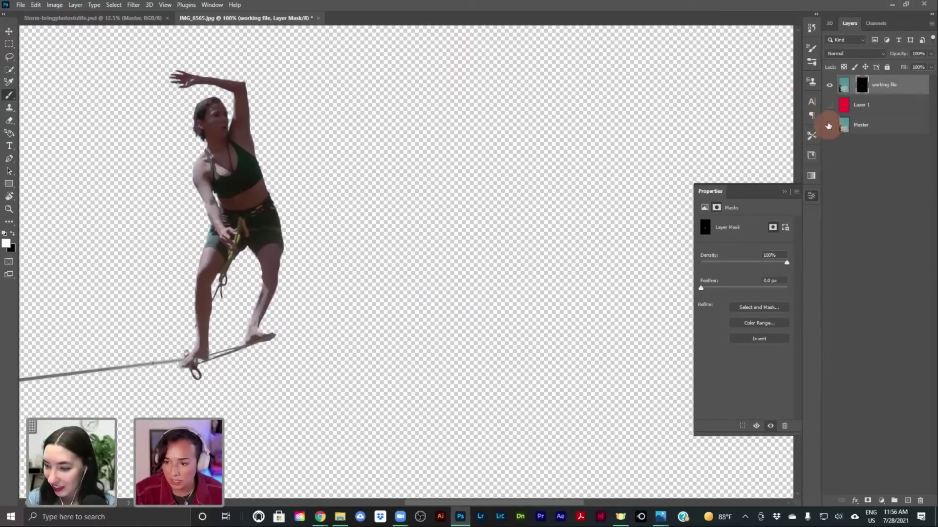
left_click(830, 125)
left_click_drag(286, 334, 271, 334)
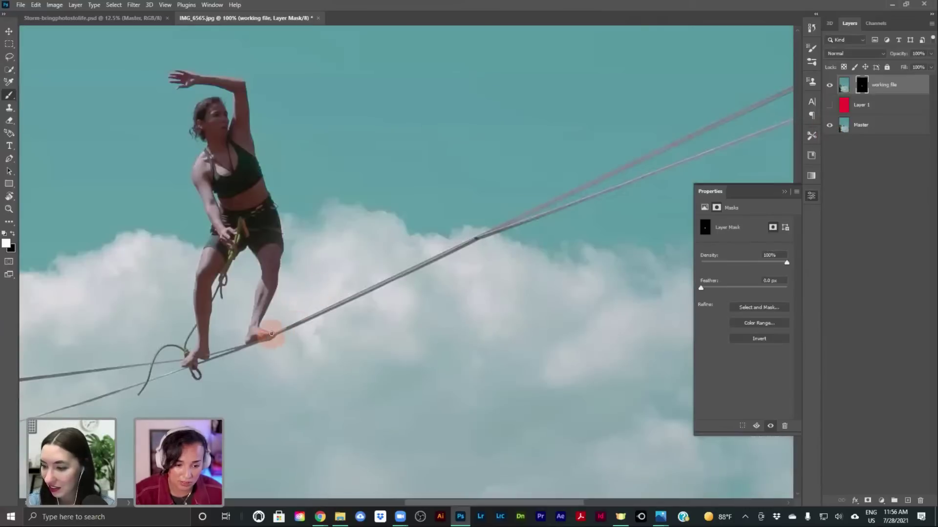
mouse_move(555, 212)
left_mouse_down()
mouse_move(517, 219)
mouse_move(474, 238)
left_mouse_up()
left_click(477, 239, "shift")
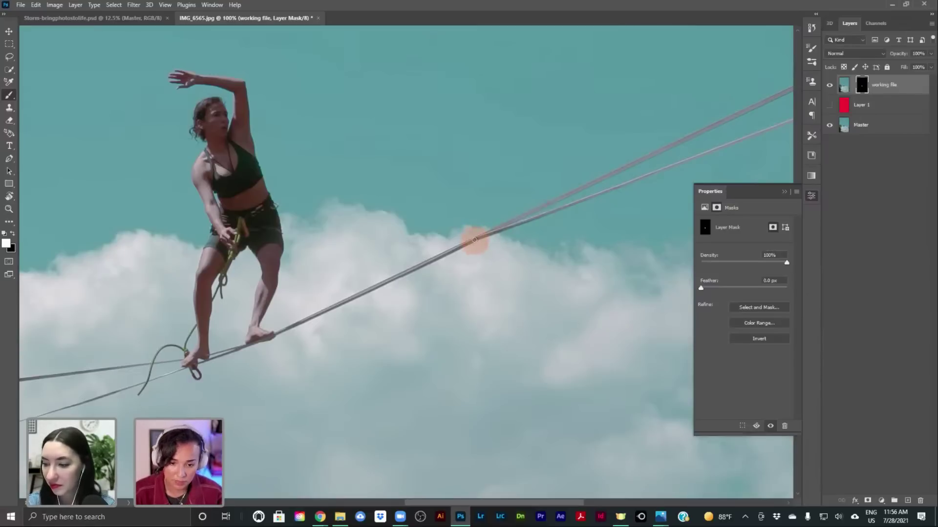
left_click(272, 331, "shift")
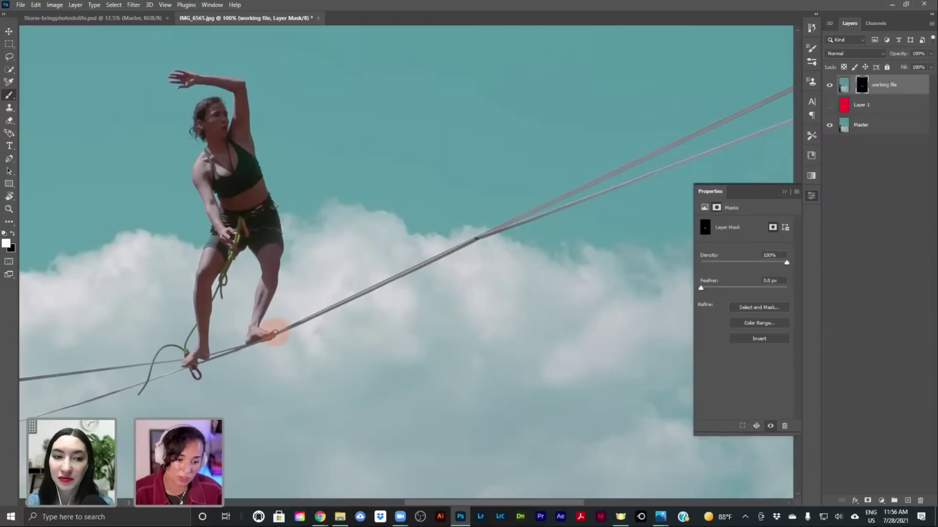
left_click(274, 335)
Step: Go over the slackline between the foot and the fork again on the working file mask, and check the cutout in isolation
left_click(860, 83)
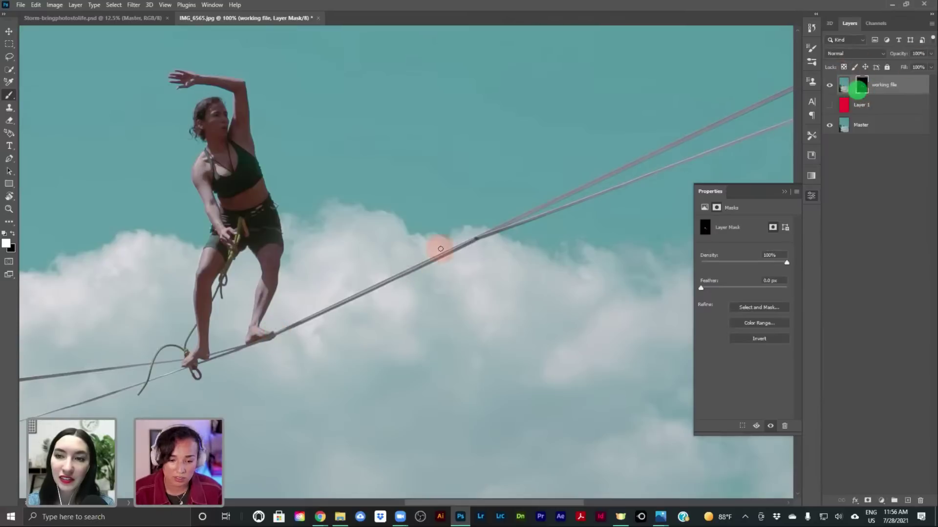
left_click(475, 242)
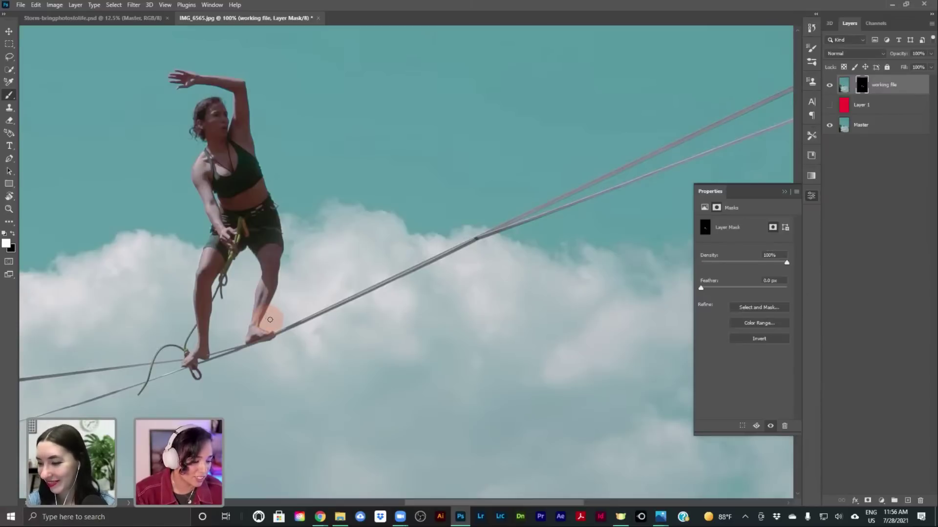
left_click(277, 332)
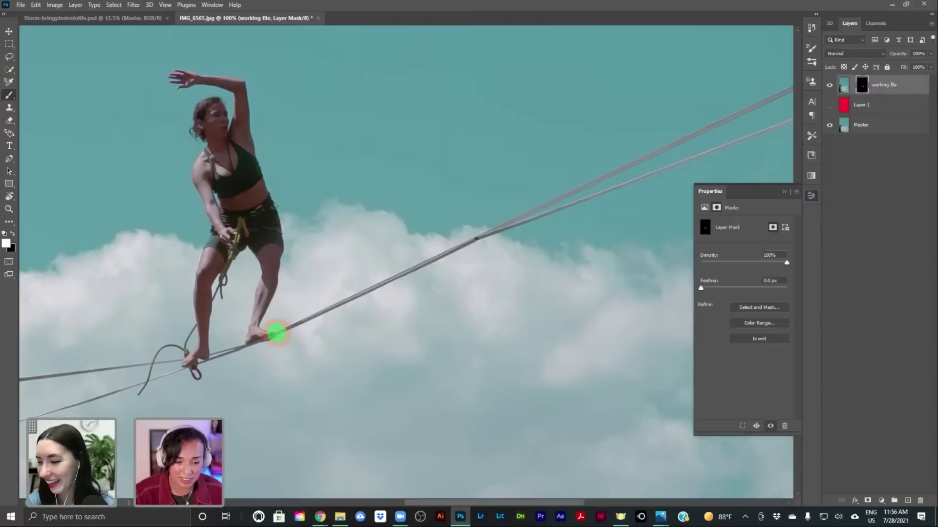
left_click(475, 237)
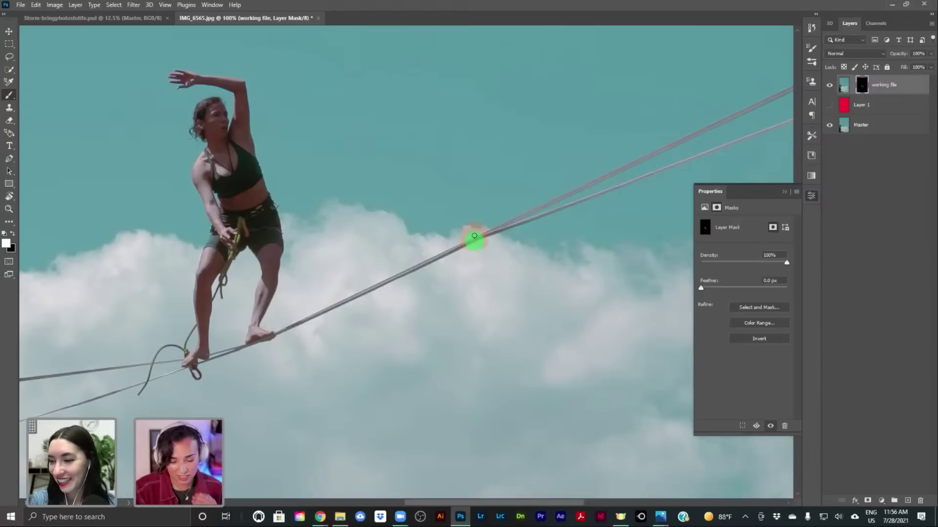
left_click(476, 238)
left_click(830, 86)
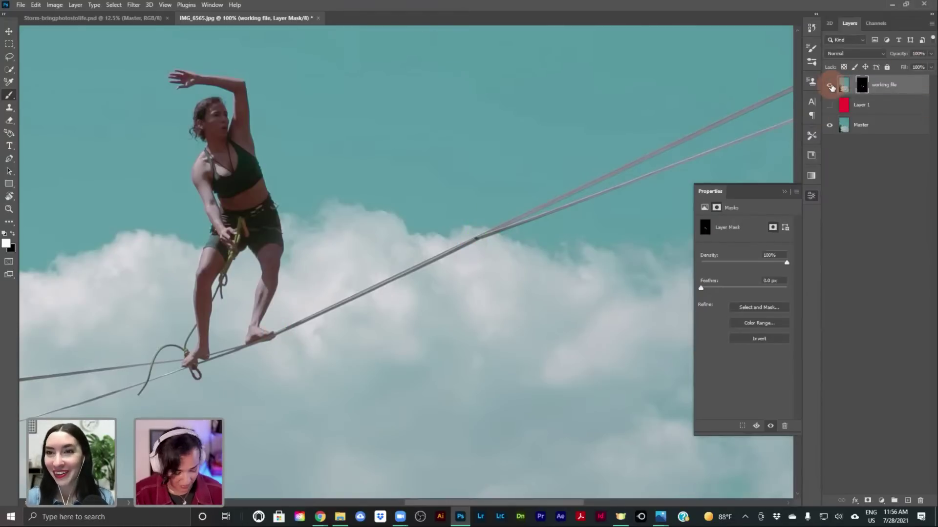
left_click(830, 85, "alt")
left_click(829, 86, "alt")
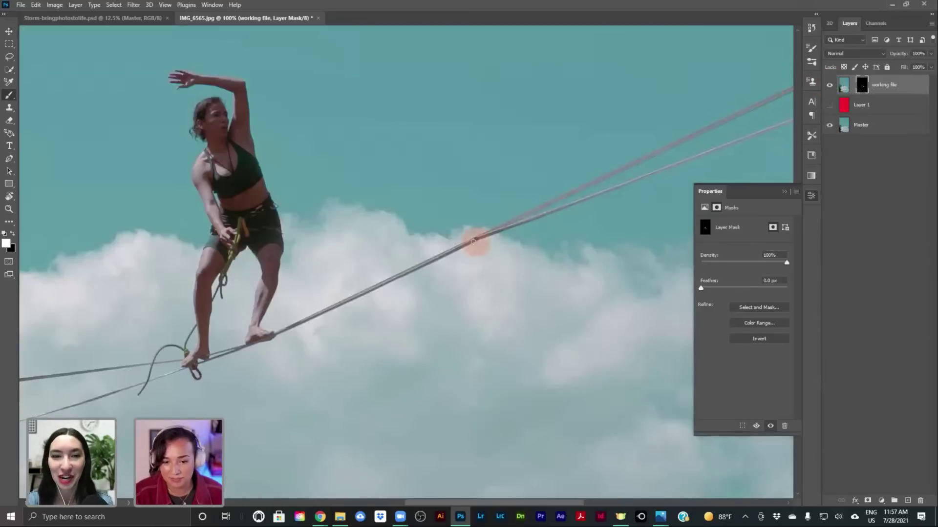
Step: Paint white on the mask in straight strokes along the upper slackline strand between the fork and the photo's edge above the trees
left_click(476, 239)
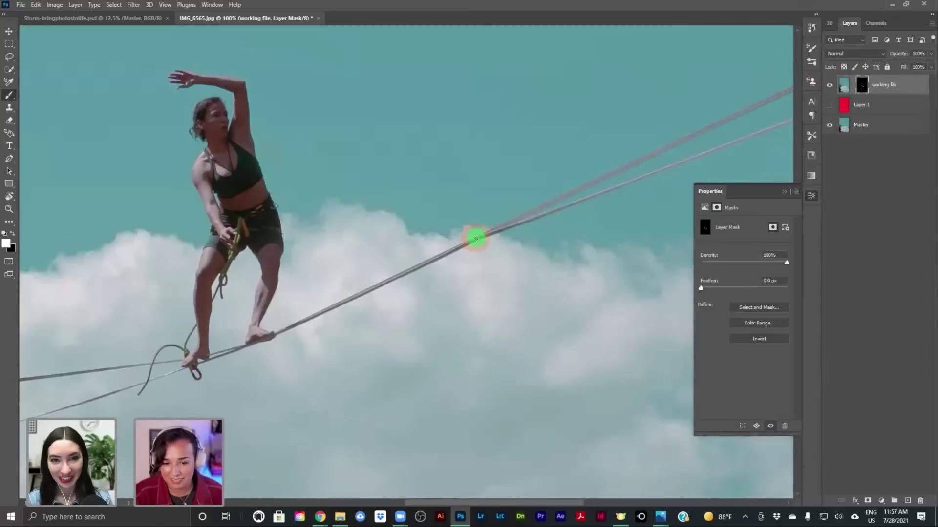
left_click(791, 90, "shift")
left_click_drag(678, 178, 529, 233)
left_click(785, 78)
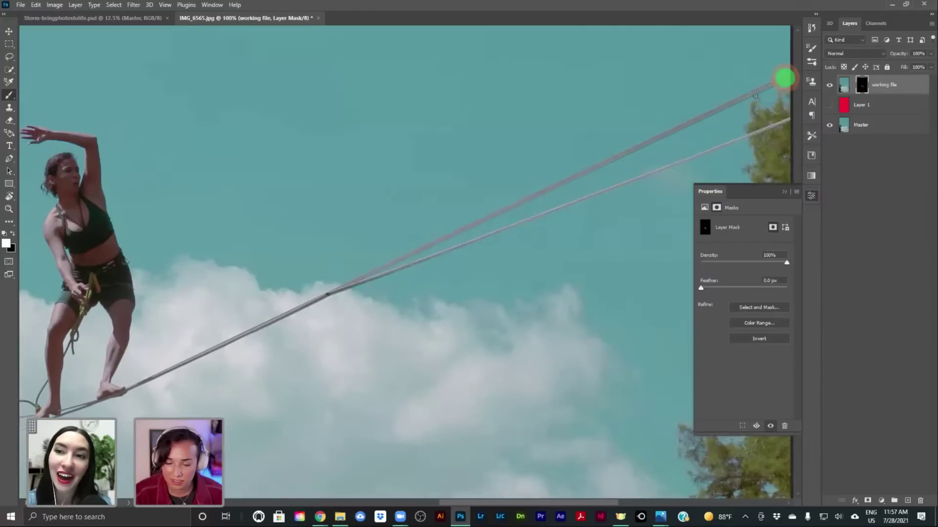
left_click_drag(440, 252, 334, 281)
left_click(679, 105)
left_click(224, 324, "shift")
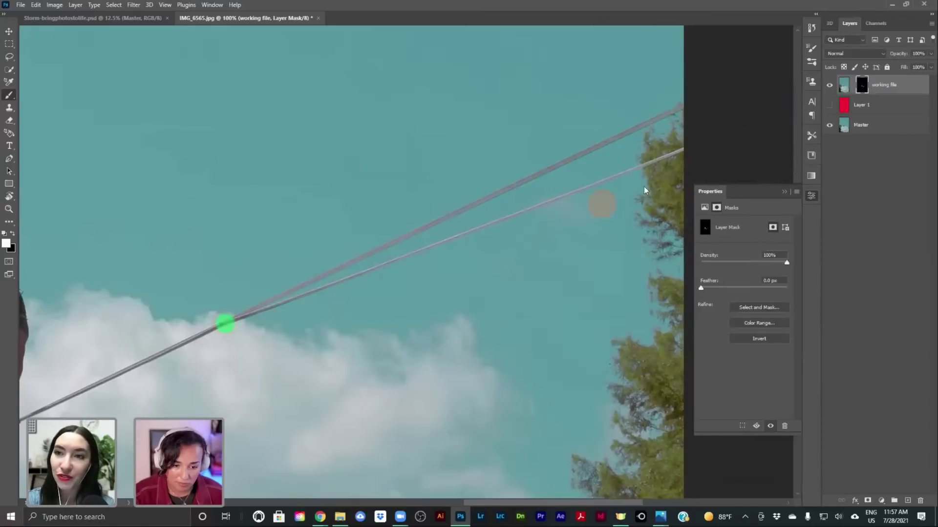
Step: Paint white on the mask along the lower slackline strand to the photo's edge at the trees, and check it in isolation
left_click(414, 253)
left_click(684, 146, "shift")
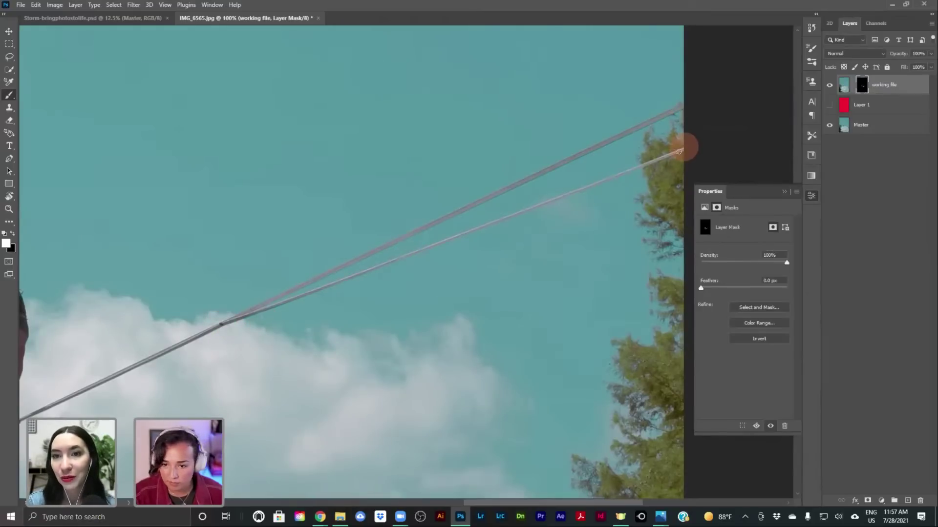
left_click(831, 86)
left_click(831, 87, "alt")
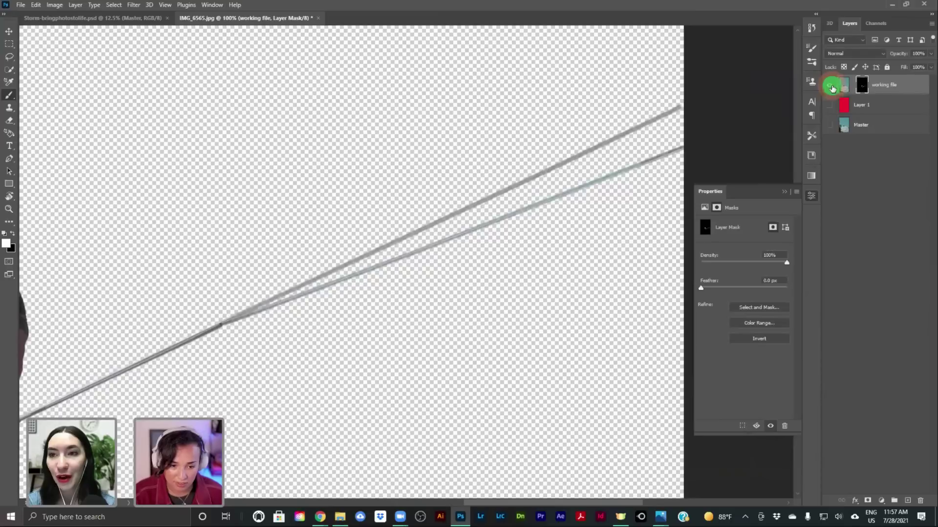
left_click(831, 88, "alt")
Step: Go over the lower slackline strand on the working file mask from the fork to the photo's edge, and check it in isolation
left_click(230, 323)
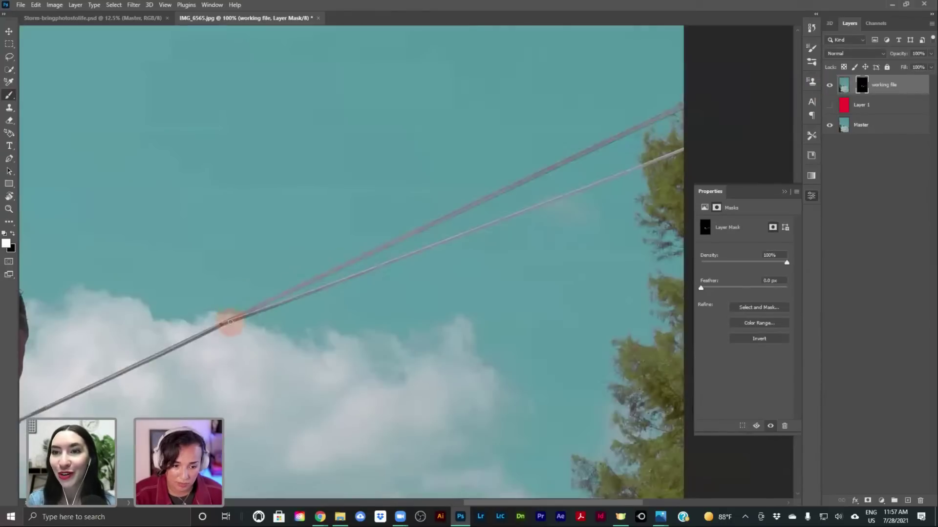
left_click(231, 322)
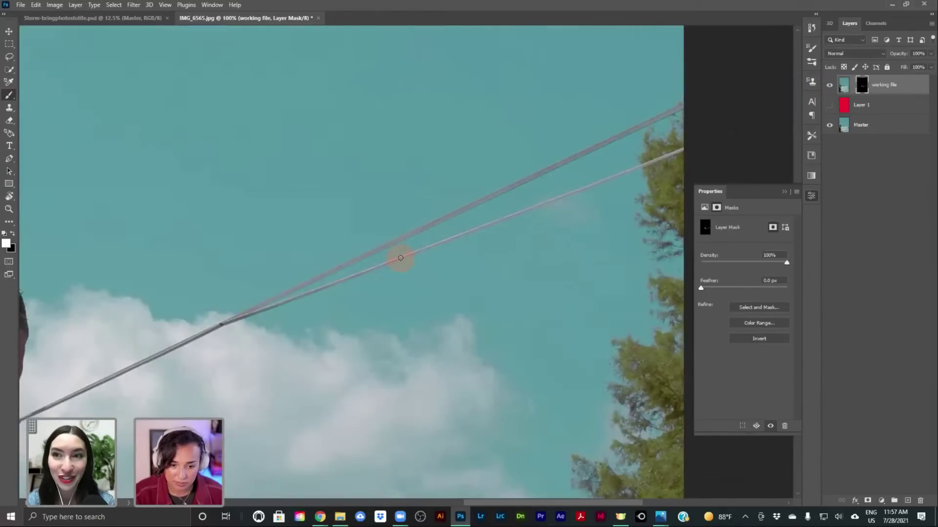
left_click(682, 150, "shift")
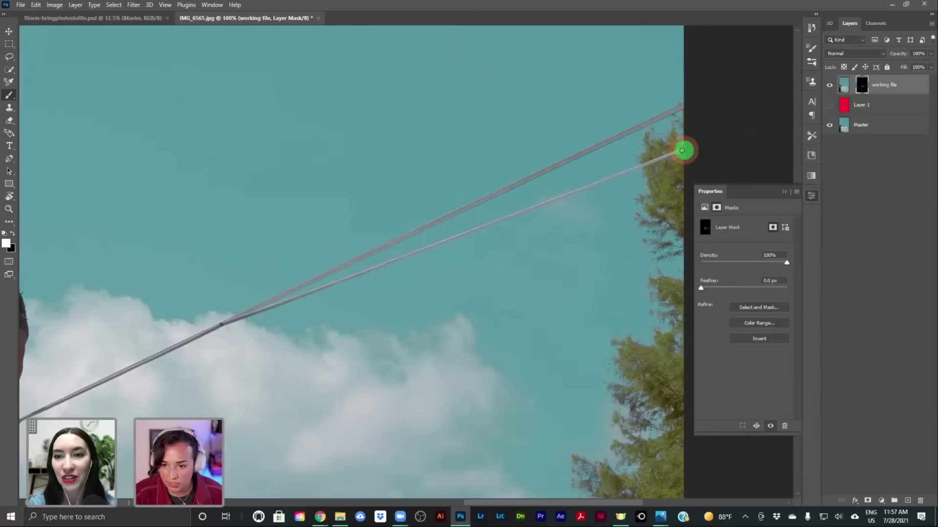
left_click(828, 88, "alt")
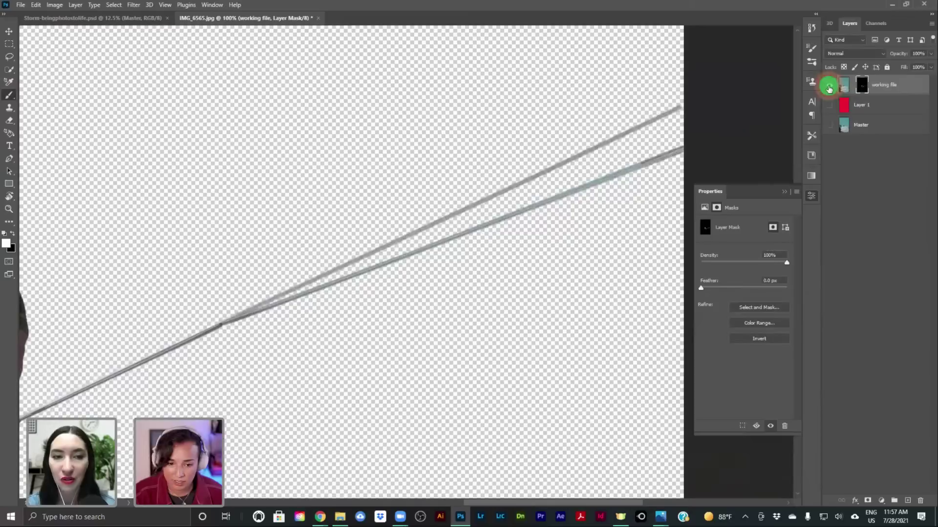
Step: Paint white on the mask in connected straight strokes along the isolated upper slackline strand from the fork to the photo's edge
left_click(226, 322)
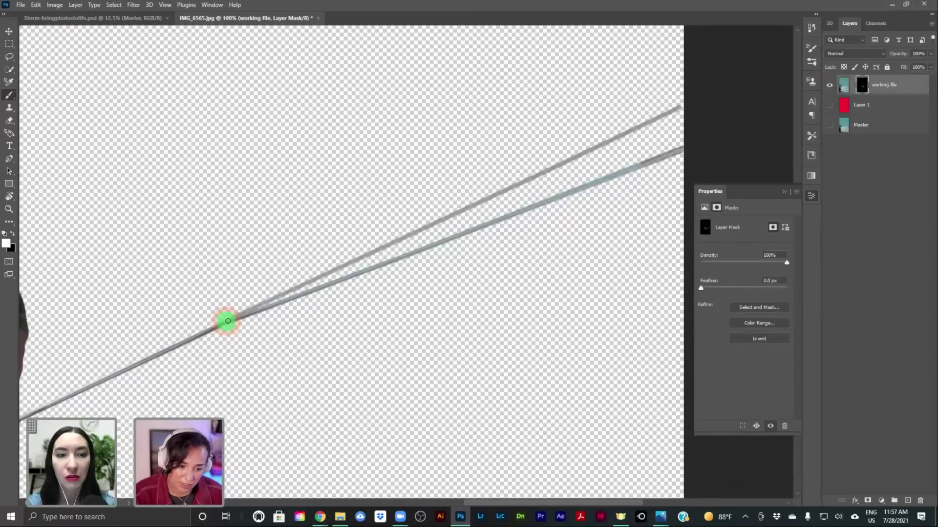
left_click(366, 255, "shift")
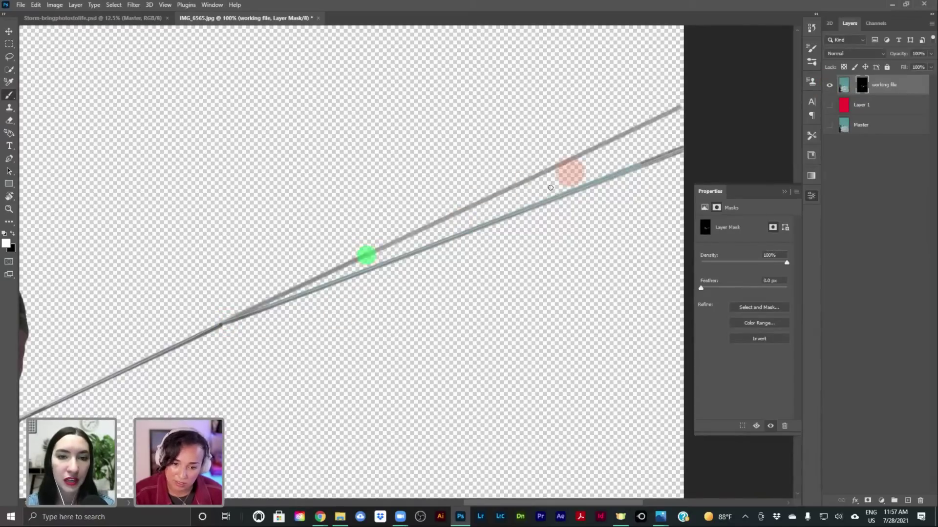
left_click(511, 187, "shift")
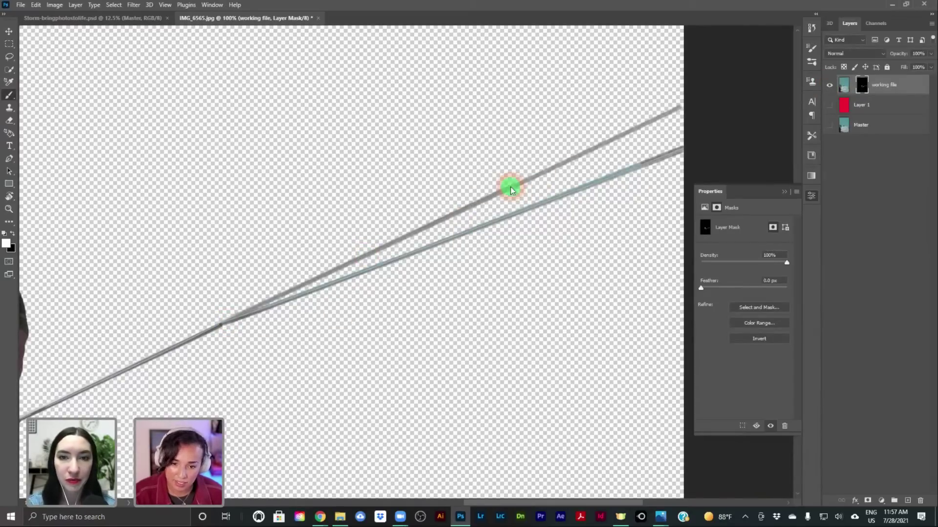
left_click(682, 104, "shift")
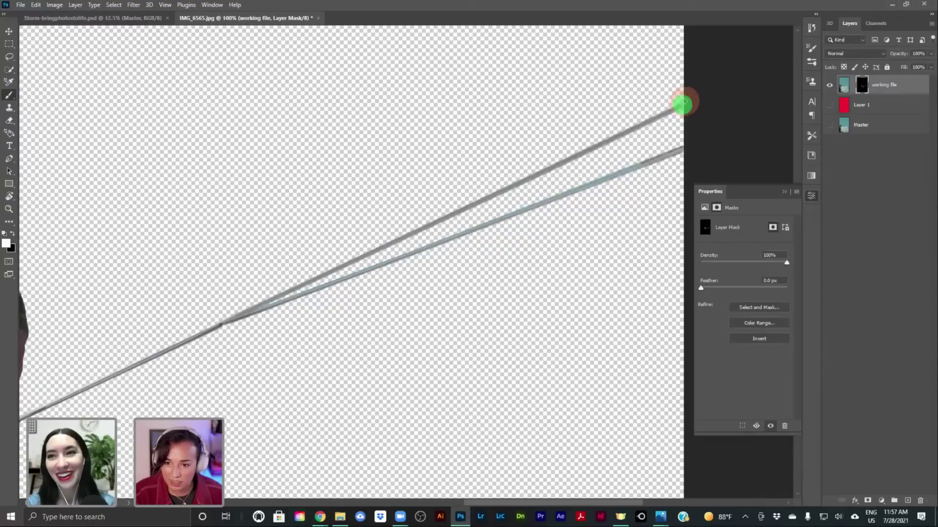
Step: Compare the slackline cutout between the foot and the large trees with the full photo, with the working file isolated
left_click(829, 125)
left_click_drag(233, 311, 427, 230)
mouse_move(343, 262)
left_mouse_down()
mouse_move(490, 259)
mouse_move(625, 202)
left_mouse_up()
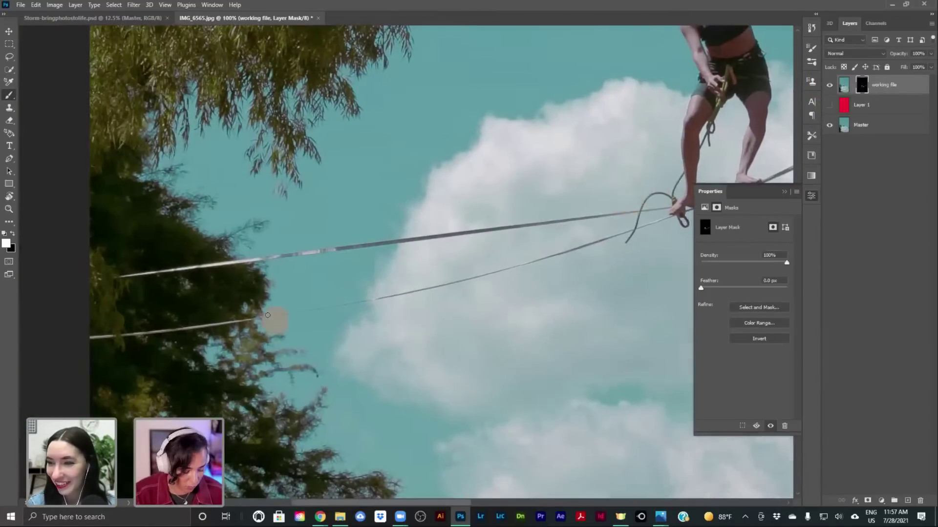
key("z")
left_click(366, 271, "alt")
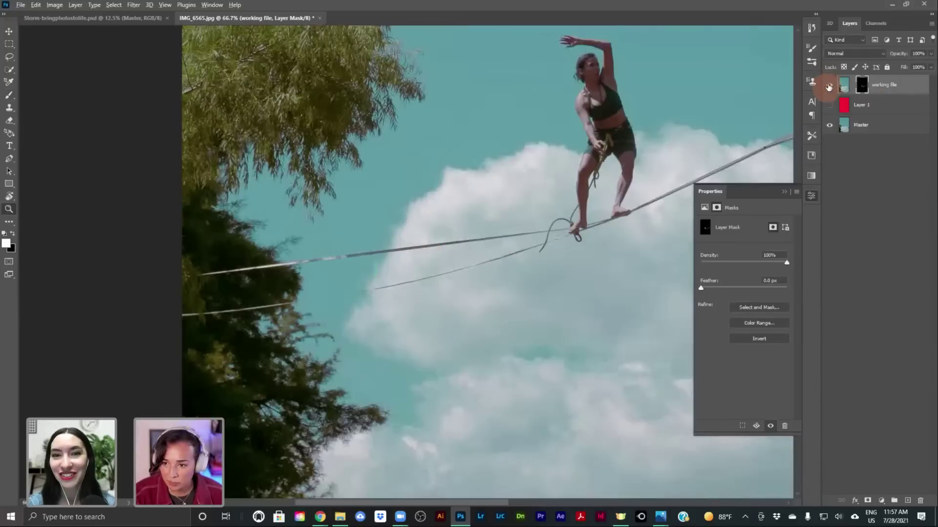
left_click(829, 86, "alt")
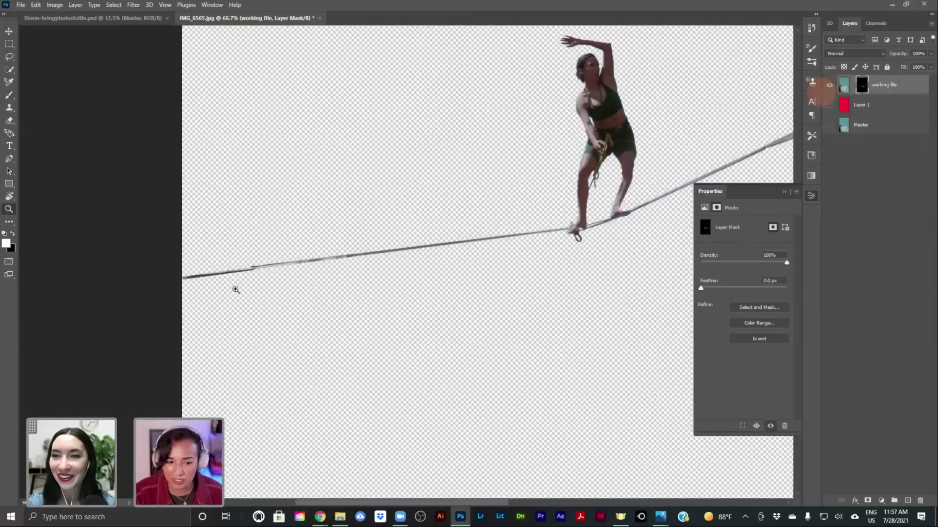
left_click_drag(293, 256, 285, 262)
key("b")
left_click_drag(356, 250, 351, 257)
left_click(829, 86, "alt")
Step: Review the whole photo and check the complete slackliner and slackline cutout in isolation against the Master layer
left_click_drag(526, 268, 430, 312)
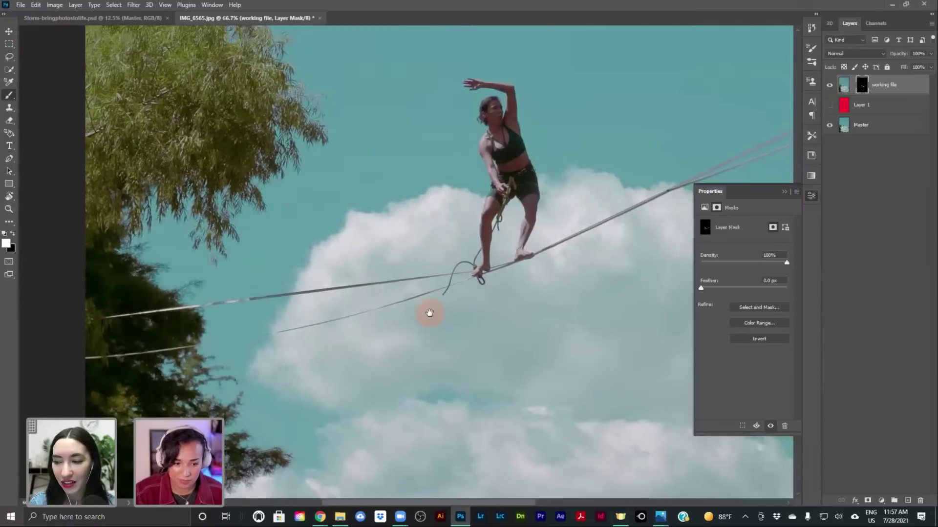
left_click(415, 275, "alt")
left_click_drag(458, 286, 309, 265)
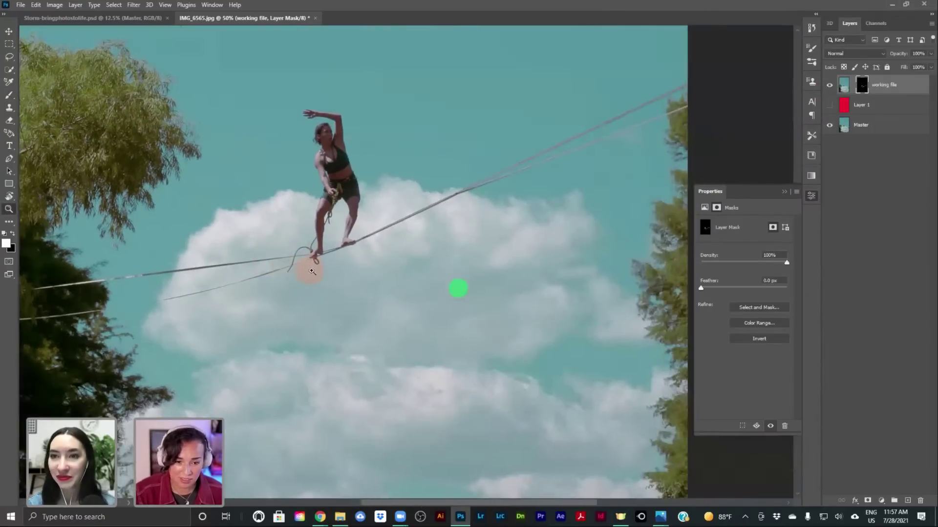
left_click(365, 300, "alt")
left_click(345, 352, "alt")
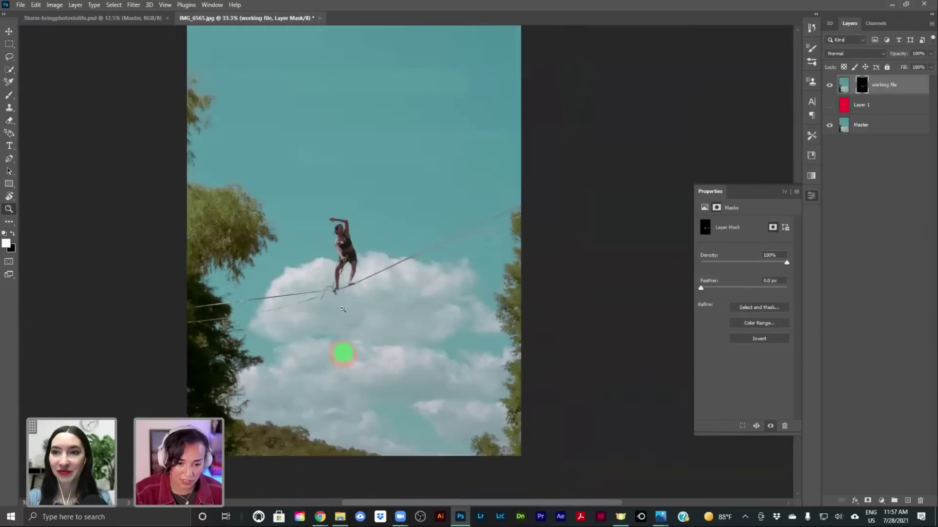
key("v")
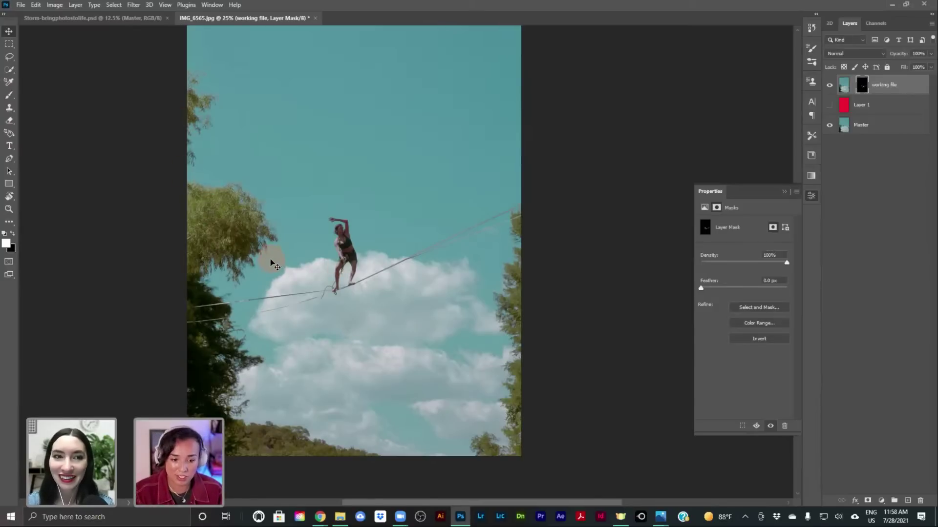
left_click(261, 237)
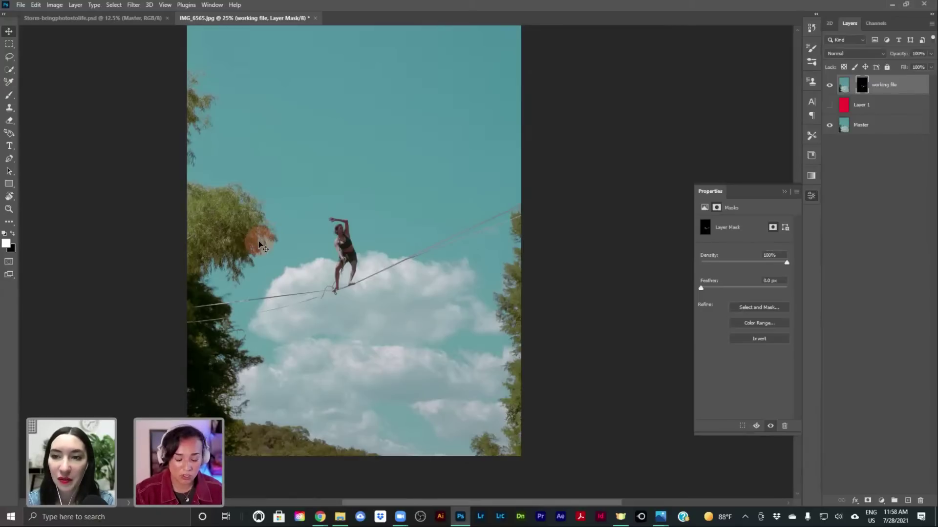
key("z")
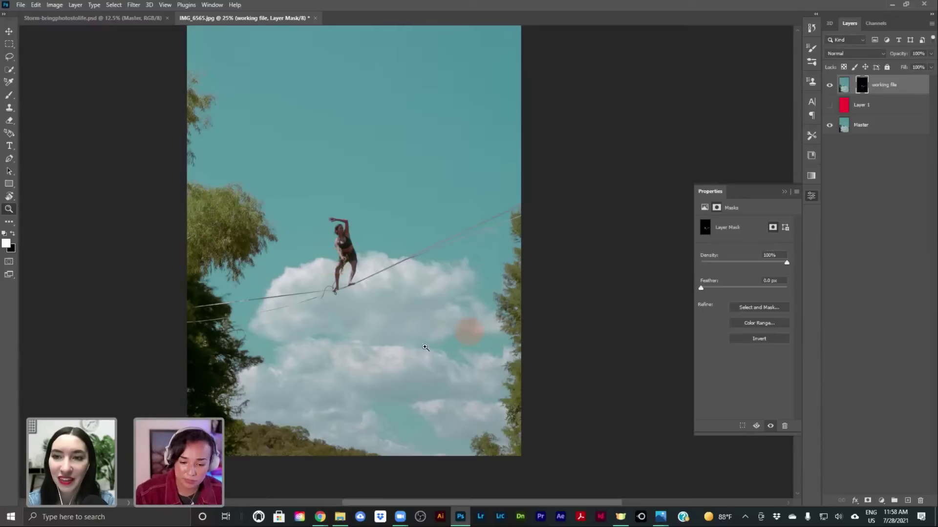
left_click(348, 283)
left_click(832, 85, "alt")
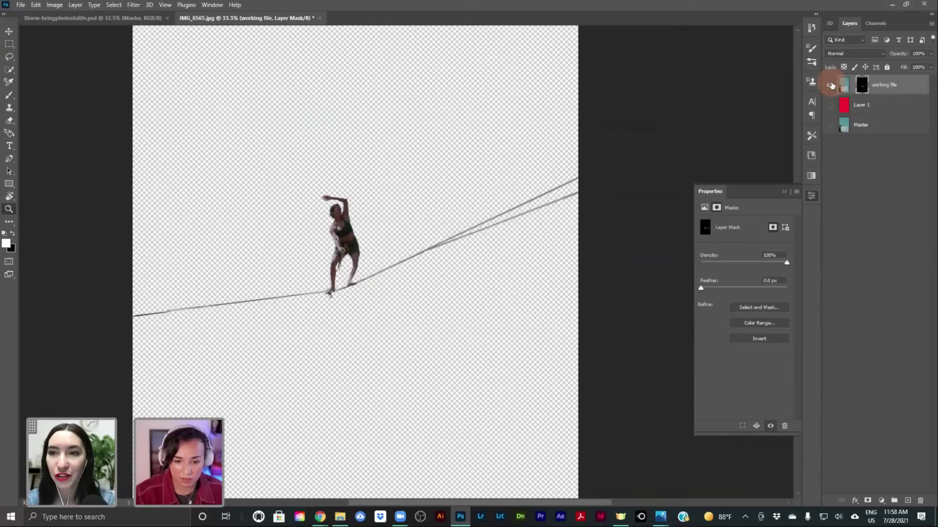
left_click(832, 85, "alt")
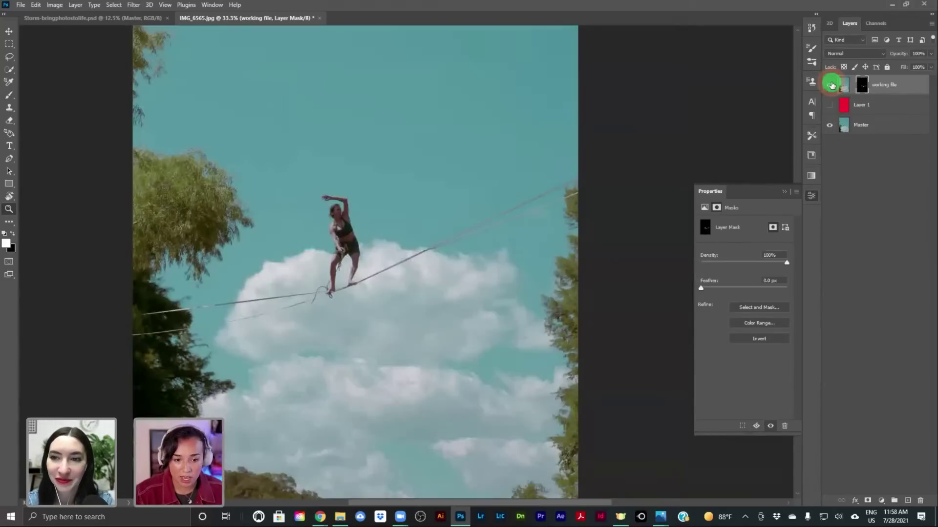
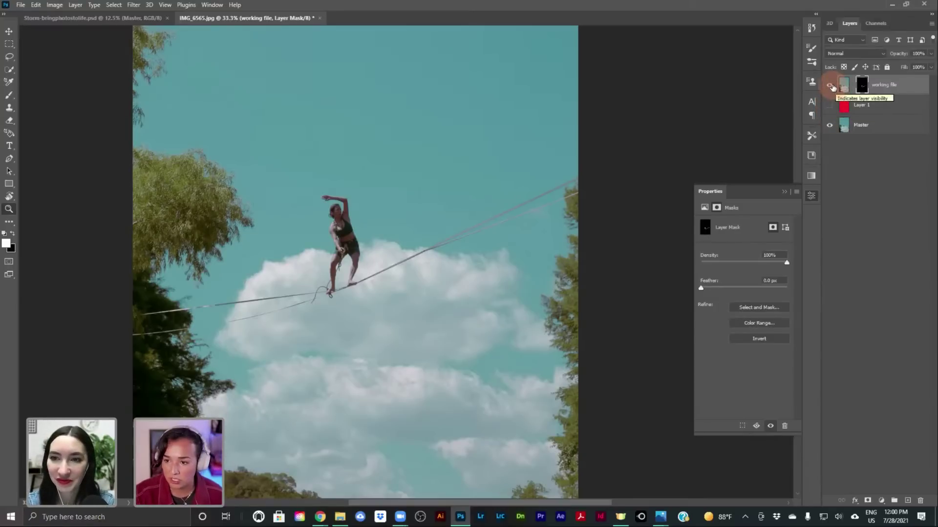
Step: Hide the working file layer and duplicate the Master layer
left_click(831, 85)
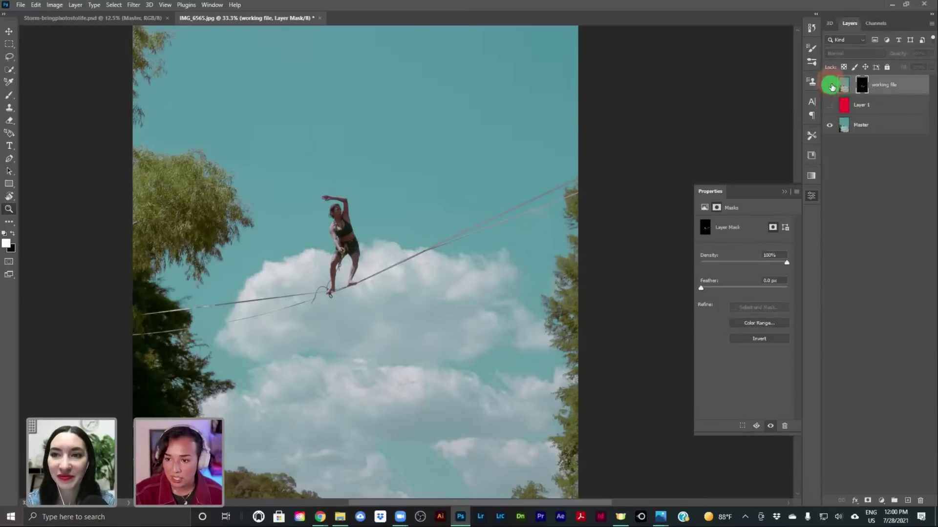
left_click(852, 124)
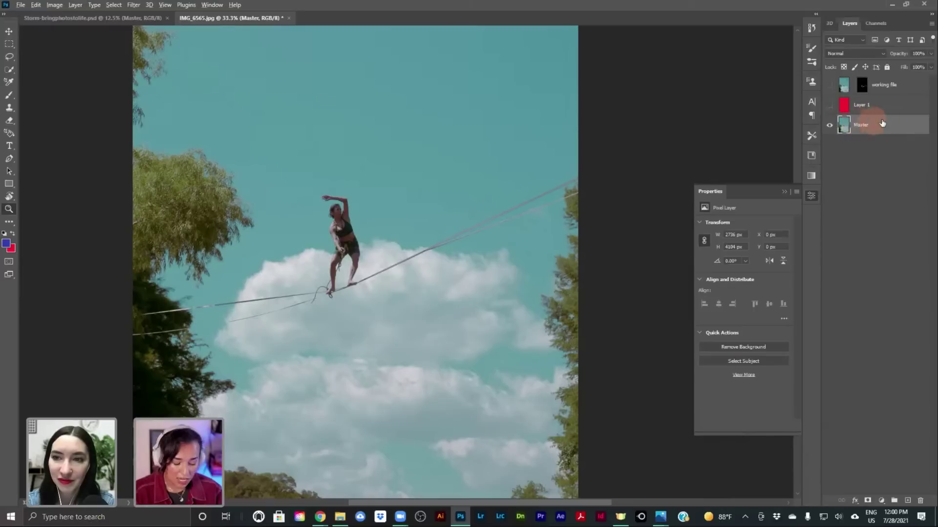
left_click_drag(883, 124, 881, 119)
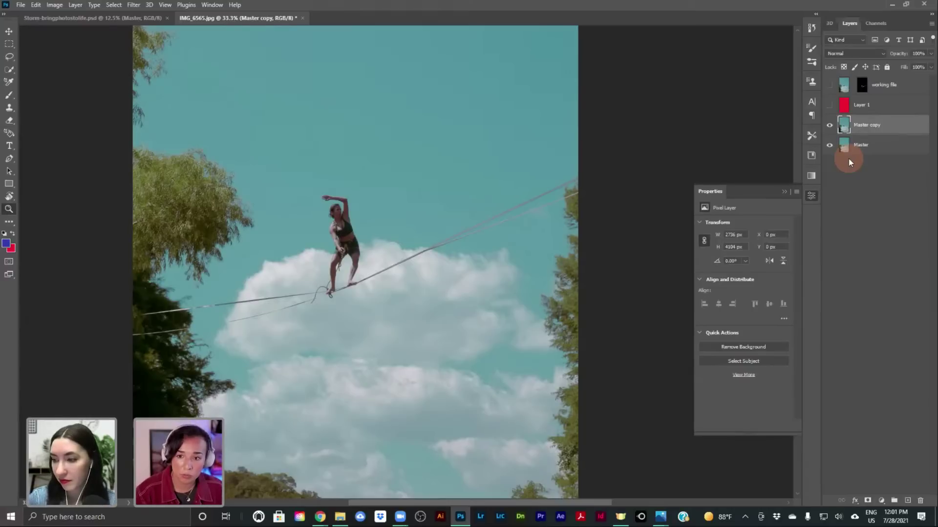
Step: Rename the Master copy layer as Background
left_click(831, 126)
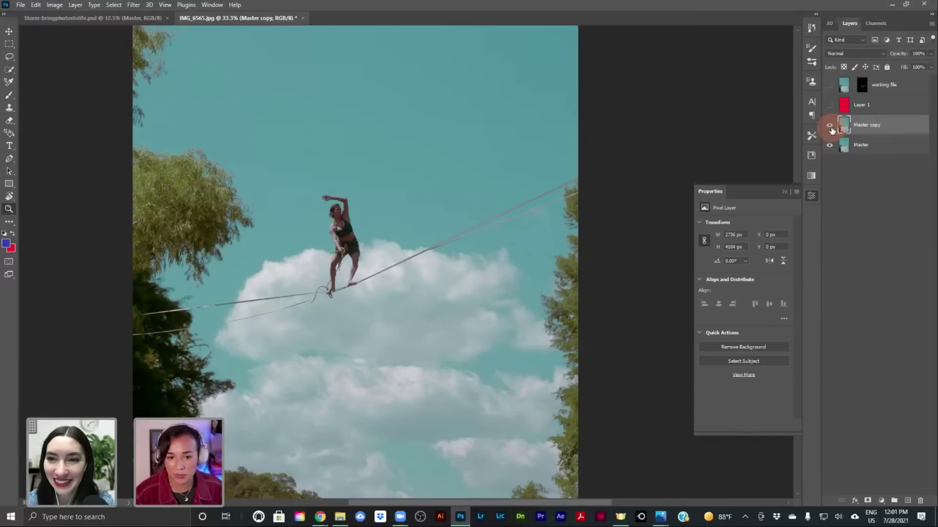
double_click(874, 125)
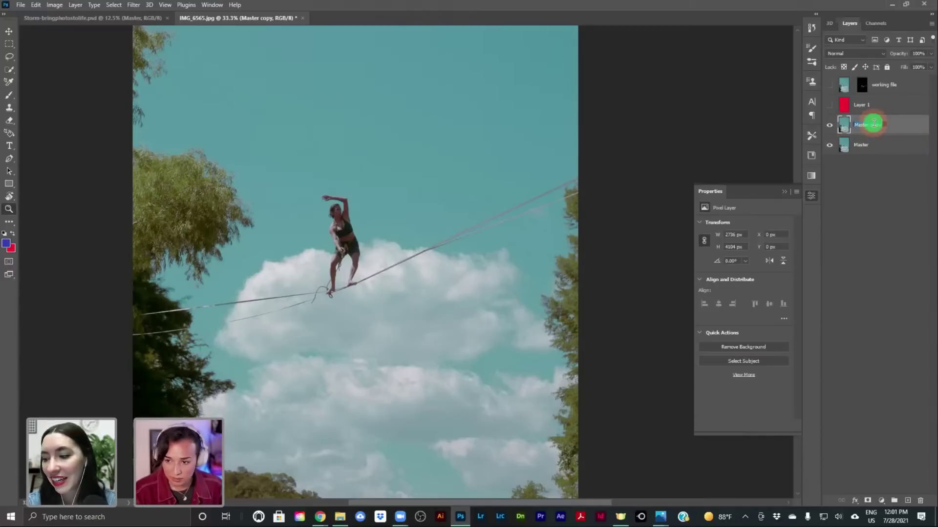
type("Background")
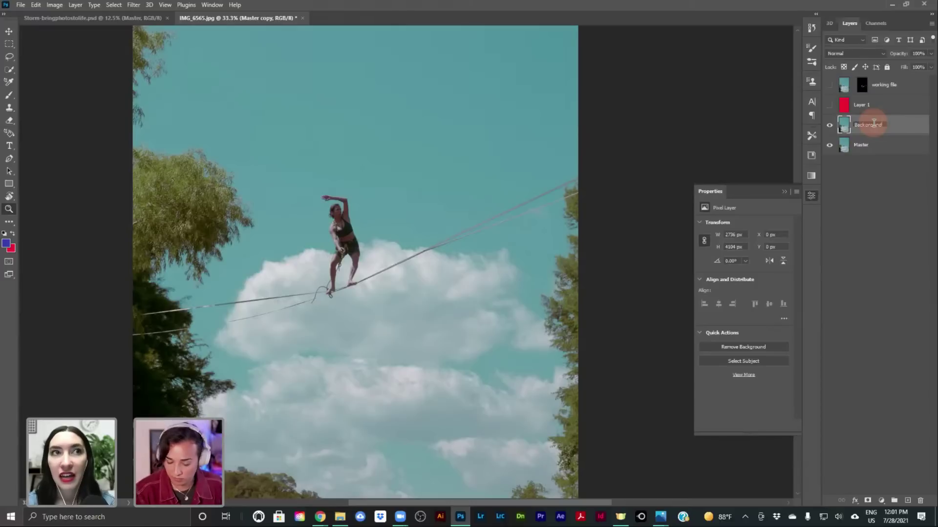
key("Return")
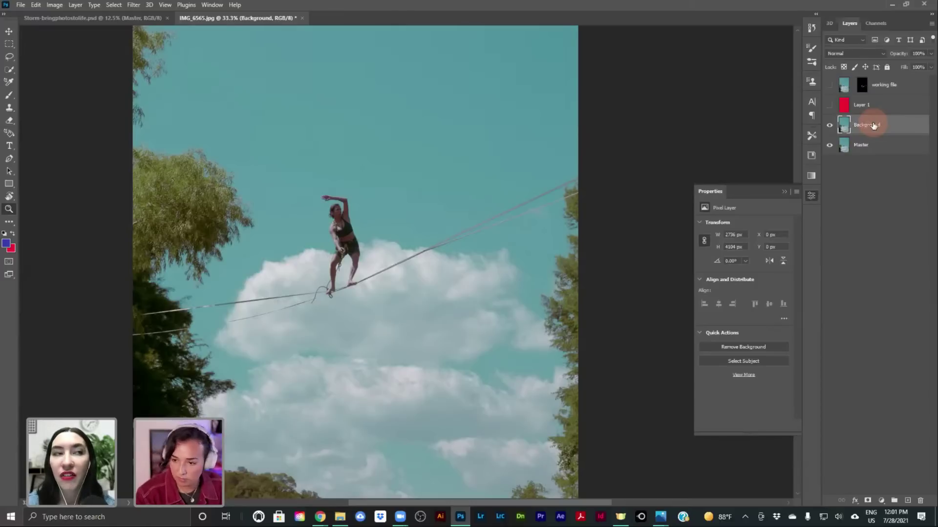
Step: Toggle the visibility of the Background, working file and red Layer 1 layers to compare their contents
left_click(831, 125)
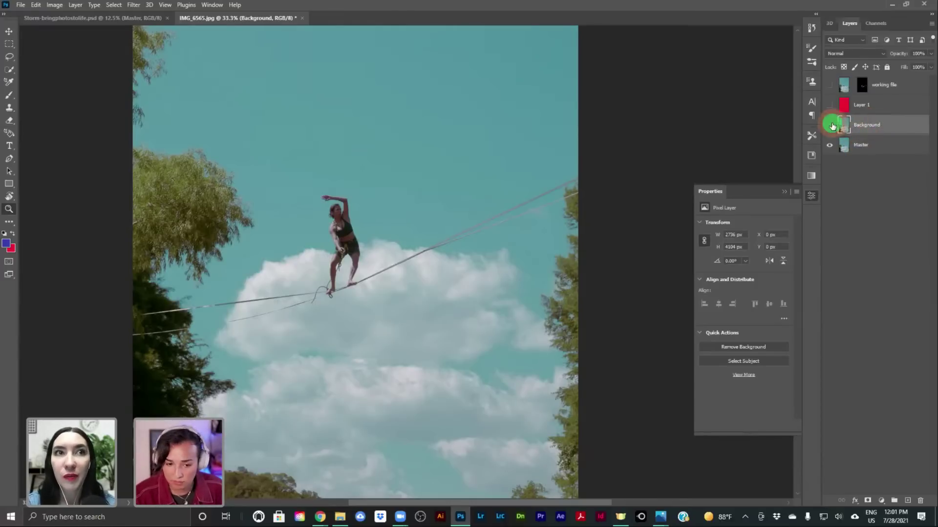
left_click(830, 84)
left_click(830, 105)
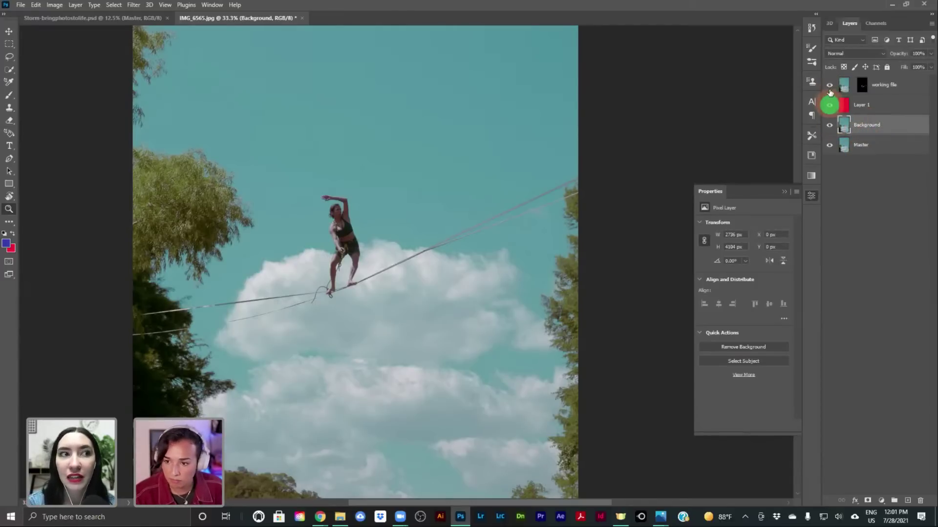
left_click(829, 84)
left_click(830, 105)
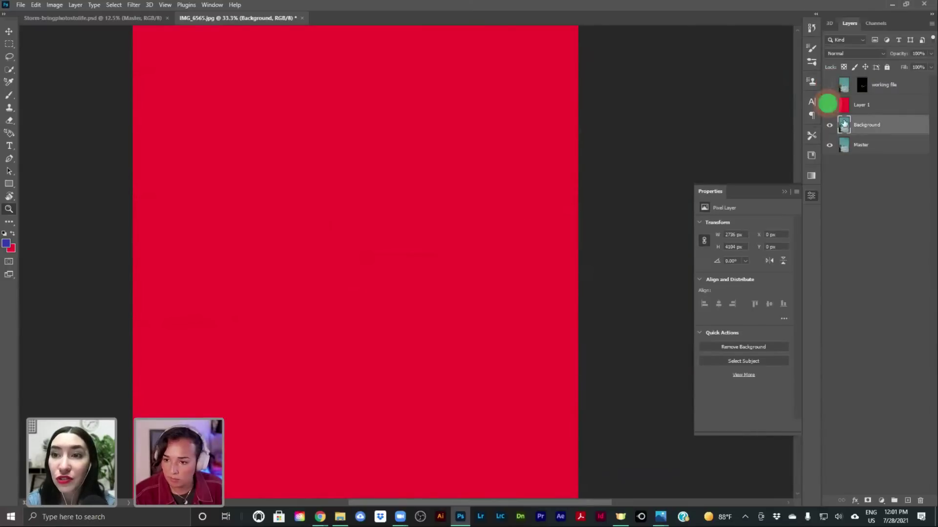
Step: Rename the working file layer as slackline, and select the Background layer
left_click(882, 86)
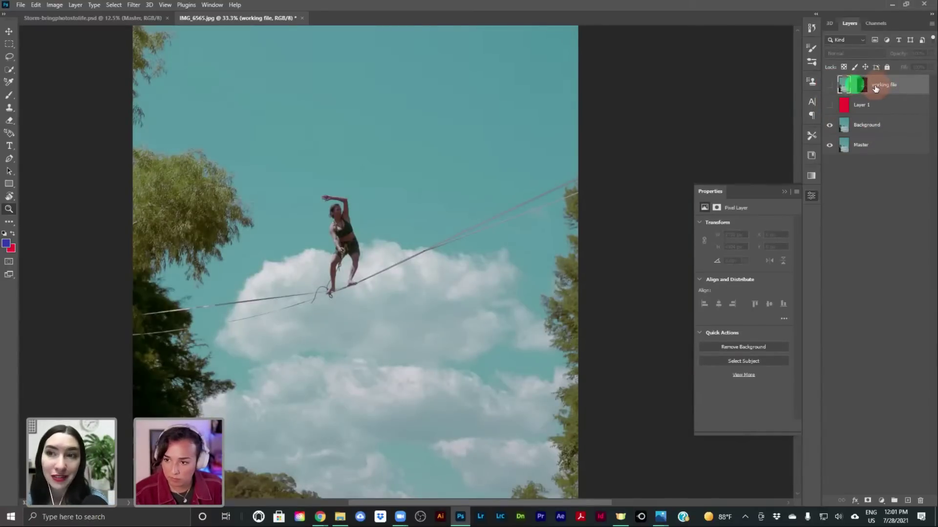
double_click(885, 84)
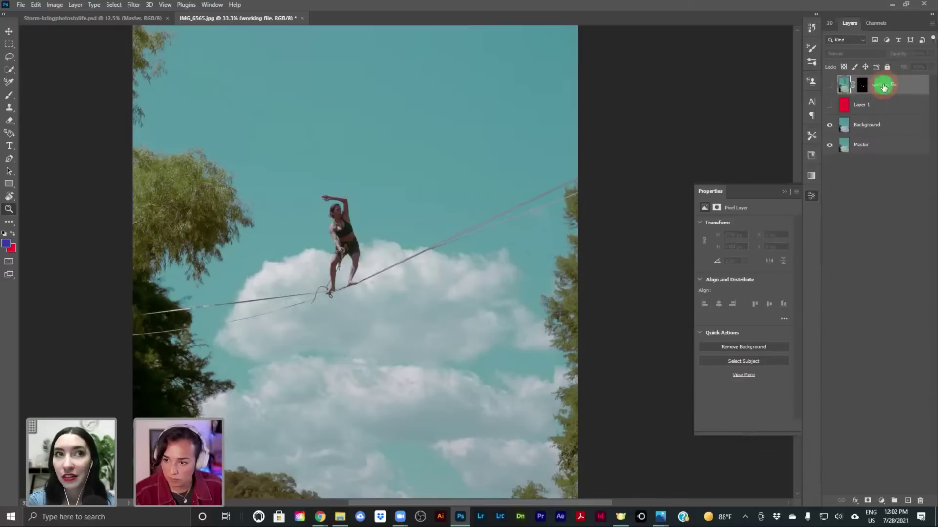
type("subj")
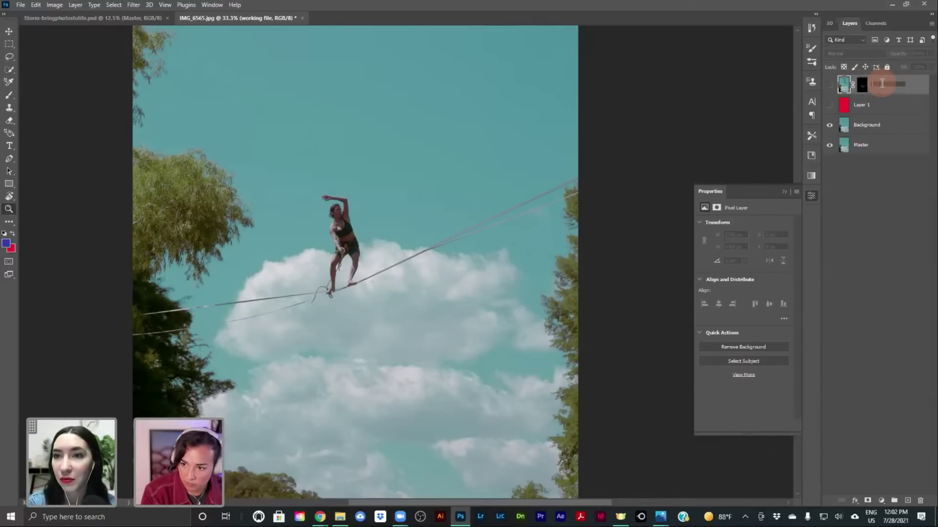
type("kline")
key("Return")
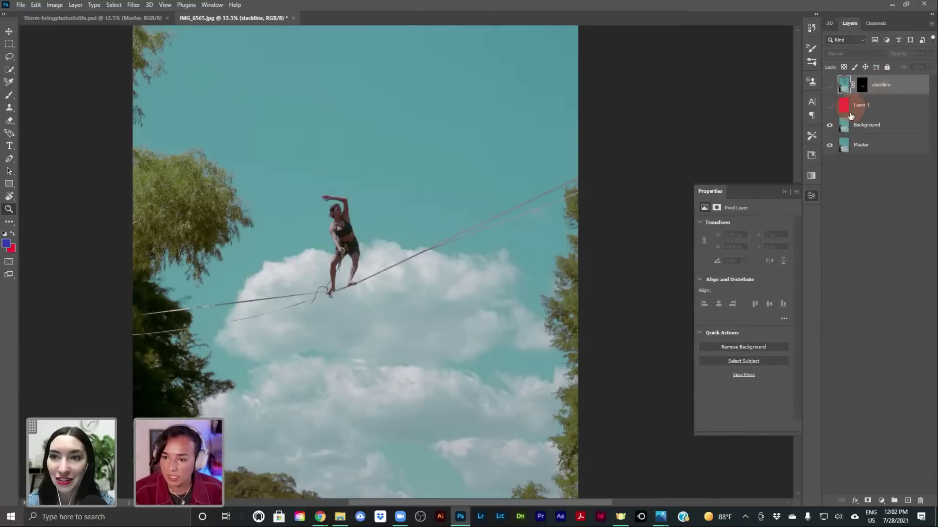
left_click(858, 126)
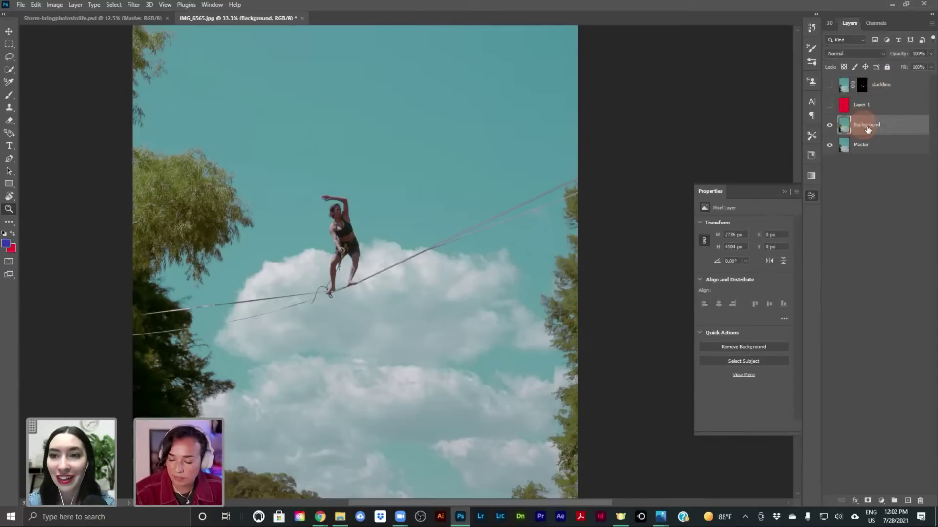
Step: Open the full list of quick actions for the Background layer and reposition the Discover window over the photo
double_click(867, 125)
left_click(906, 122)
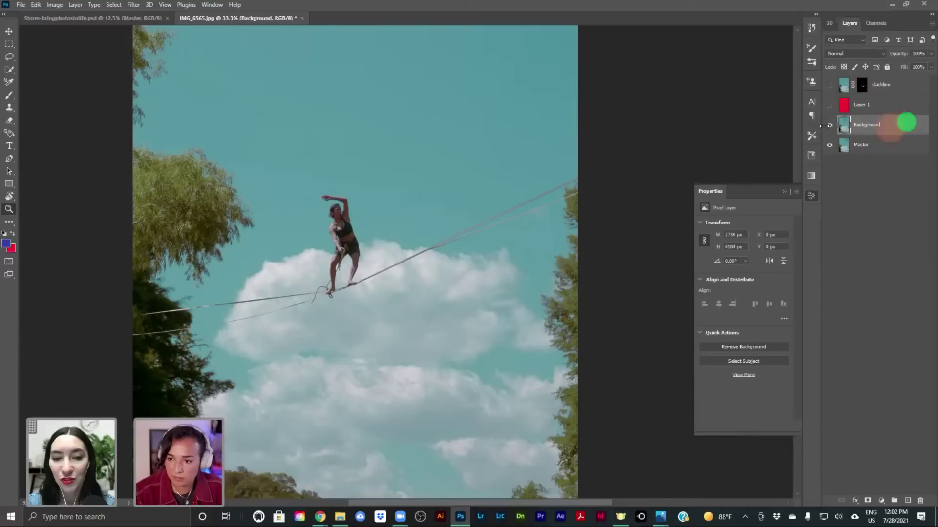
left_click(750, 376)
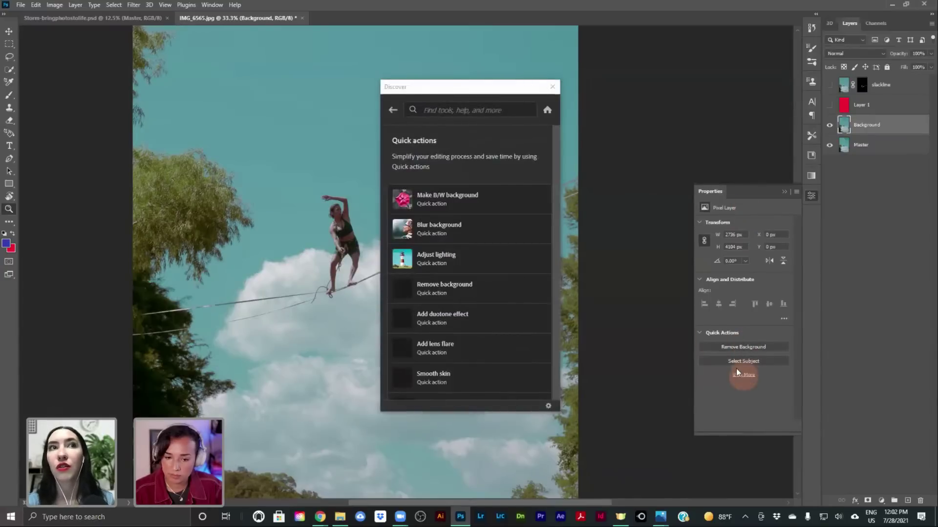
left_click_drag(494, 85, 592, 50)
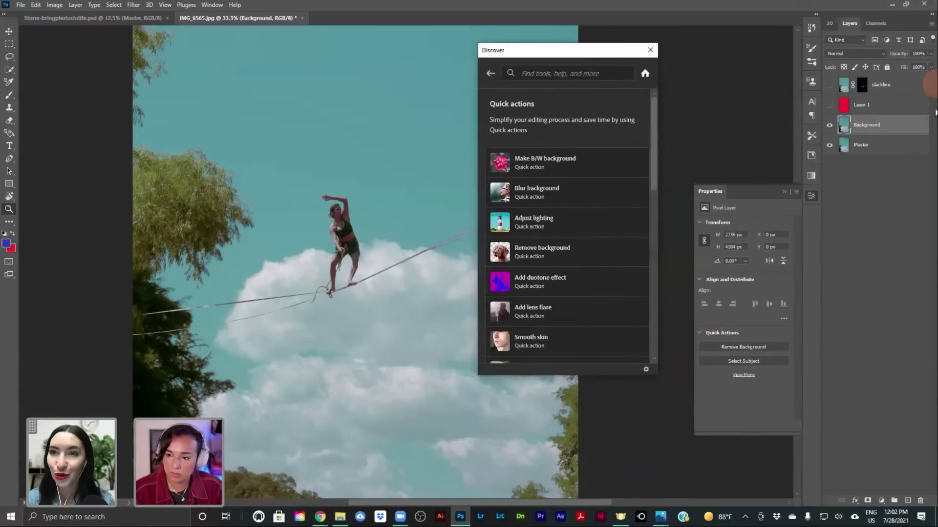
left_click(829, 144)
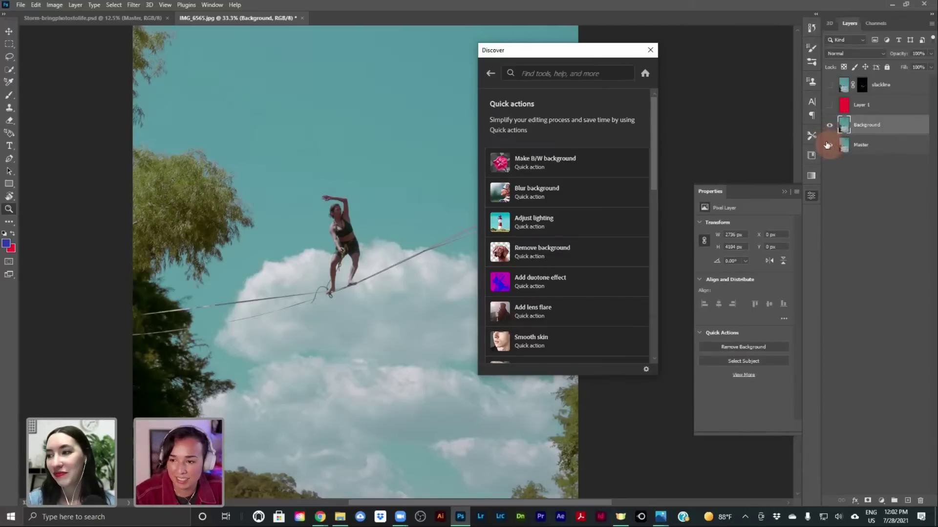
left_click(529, 48)
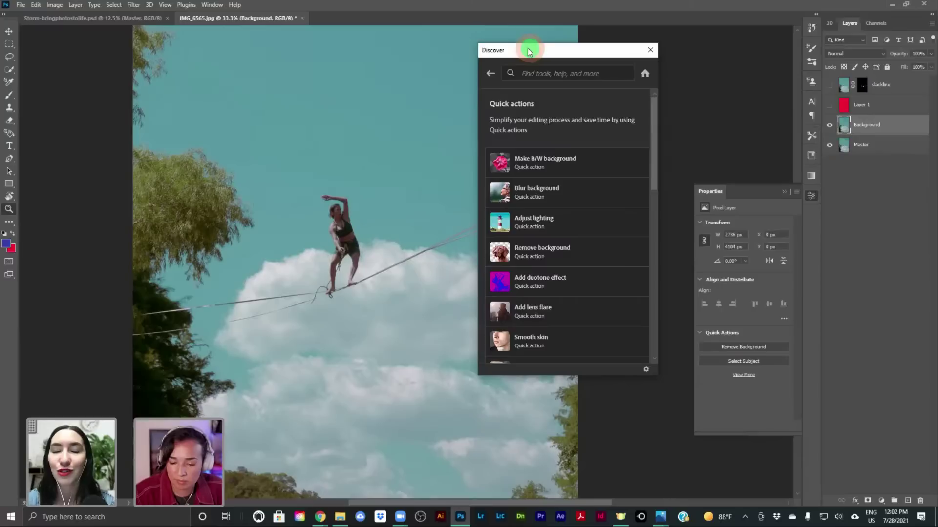
left_click_drag(530, 51, 432, 110)
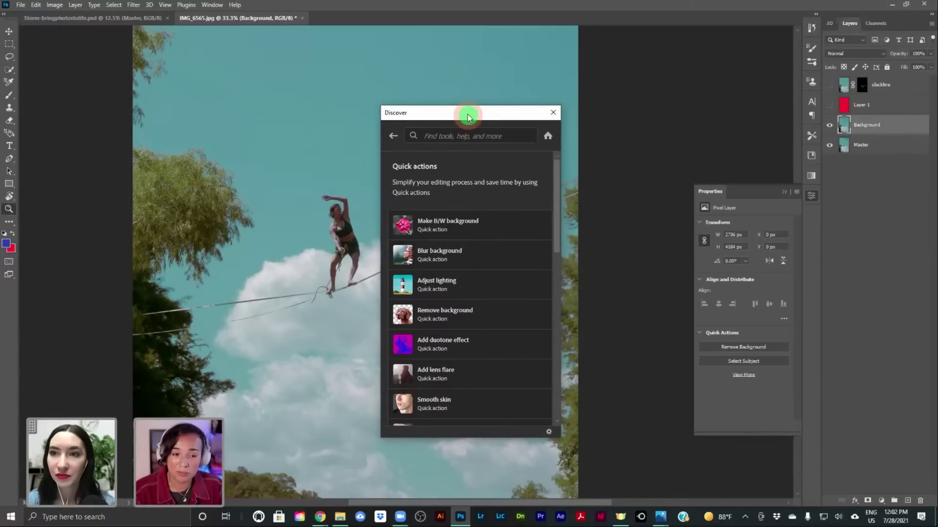
left_click_drag(468, 118, 467, 110)
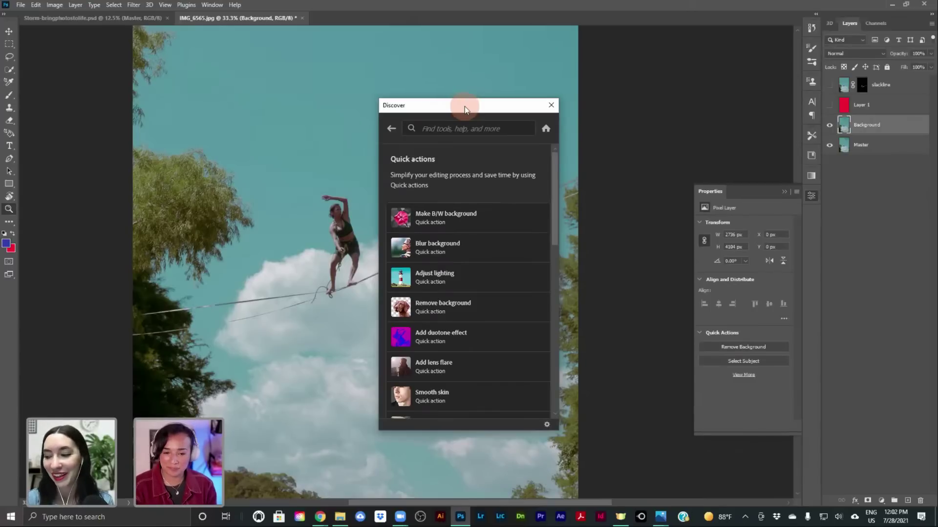
Step: Look through the available quick actions, from the background effects down to the filters and sky options
scroll(518, 325, "down", 2)
scroll(520, 327, "down", 5)
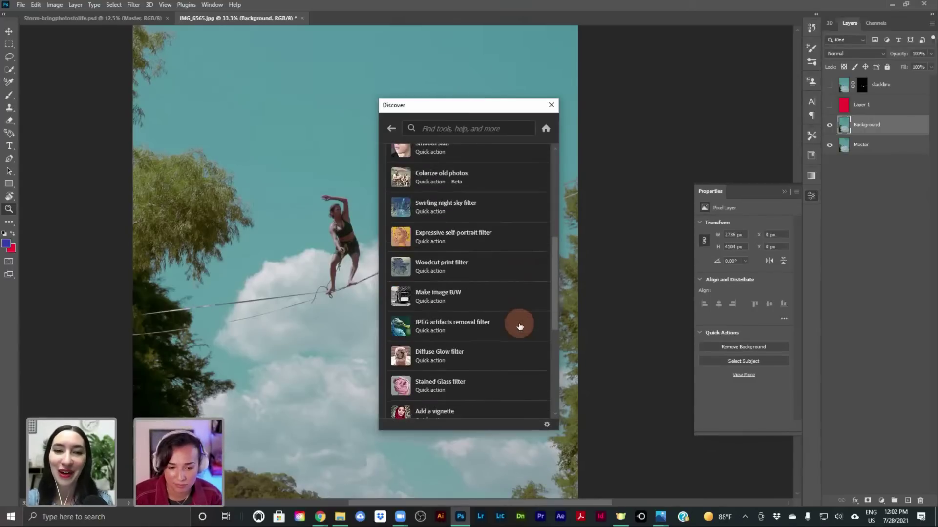
scroll(477, 263, "up", 7)
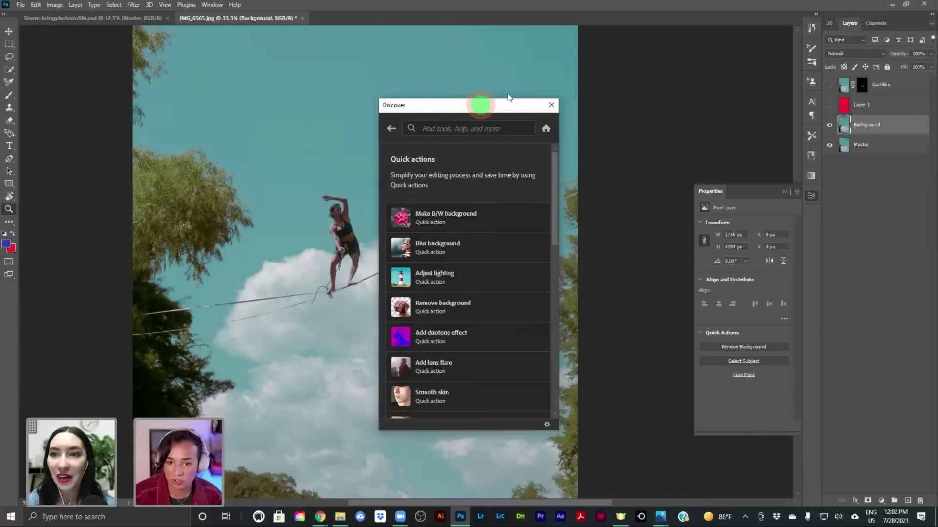
left_click_drag(508, 97, 577, 47)
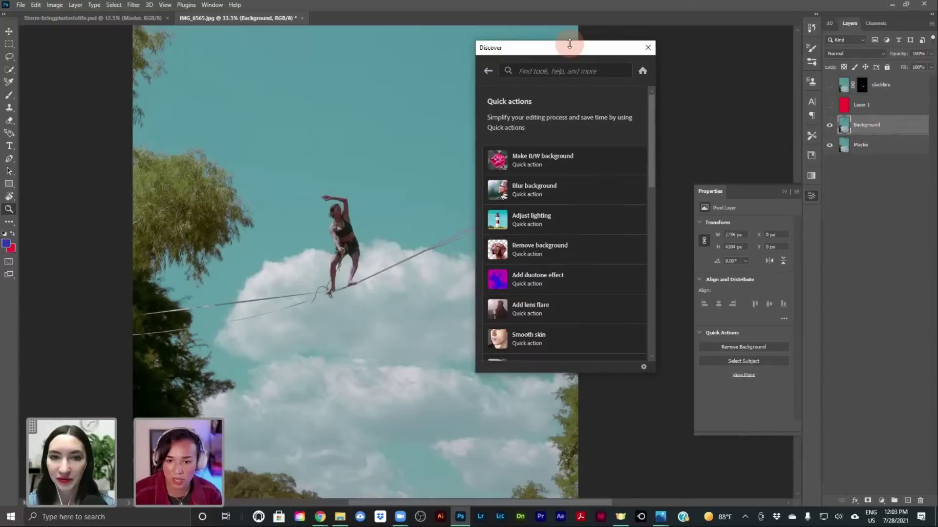
left_click_drag(567, 55, 404, 48)
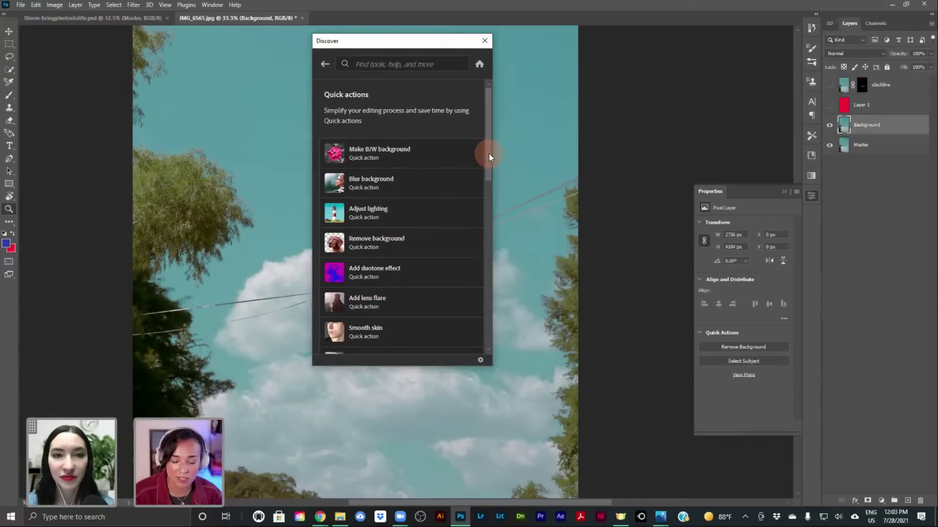
left_click_drag(488, 153, 491, 186)
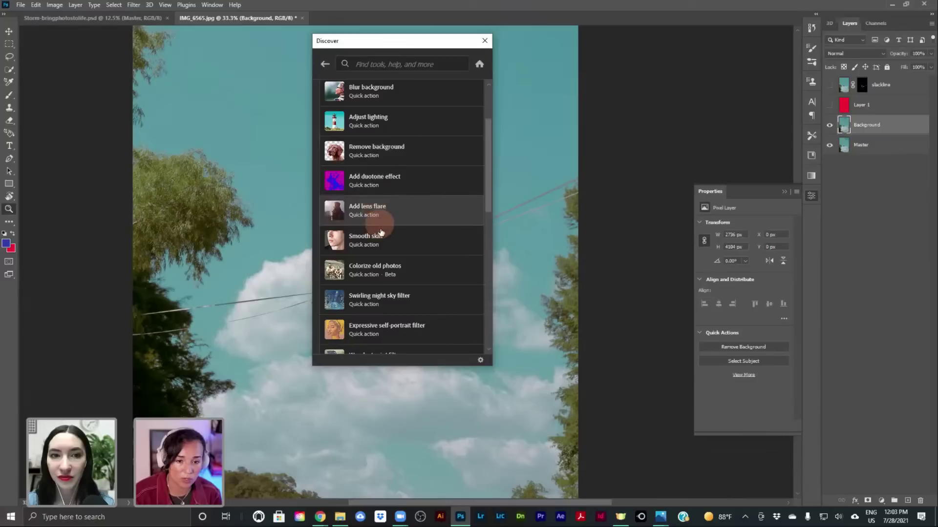
scroll(385, 244, "up", 2)
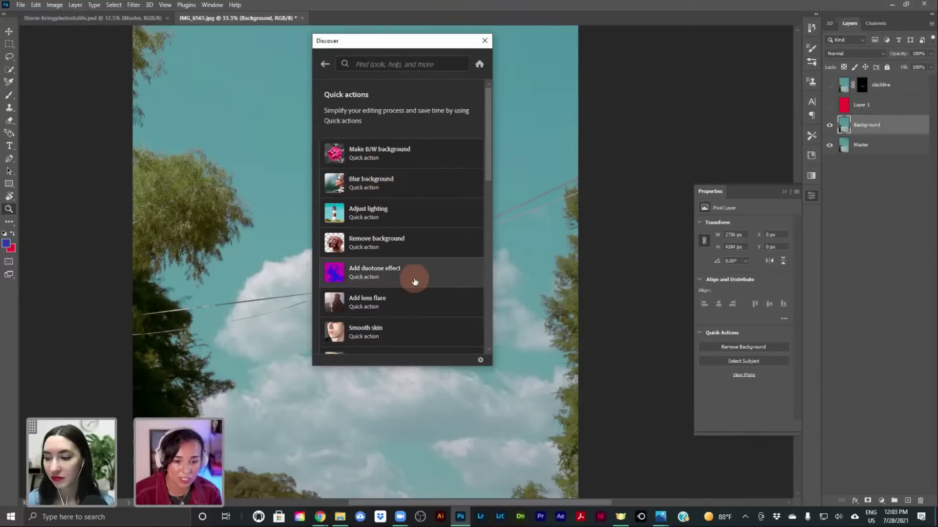
scroll(414, 282, "down", 2)
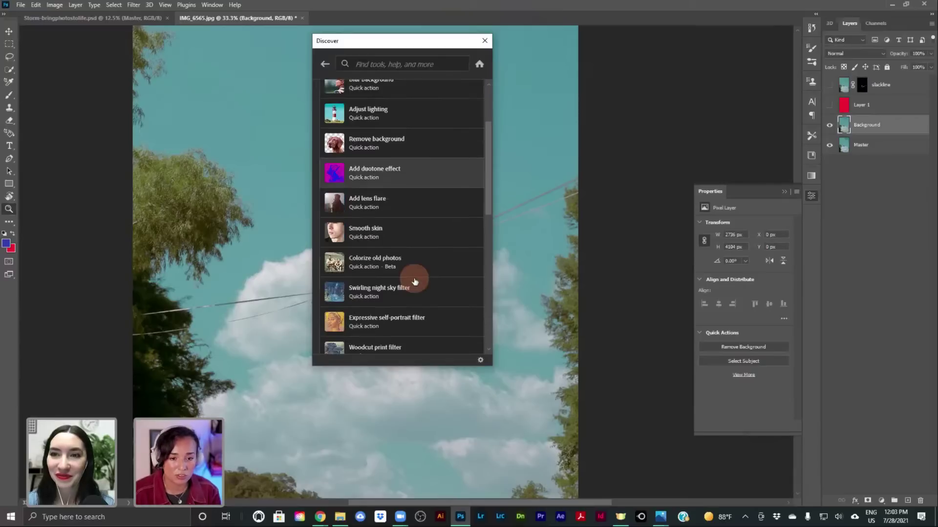
scroll(415, 282, "down", 3)
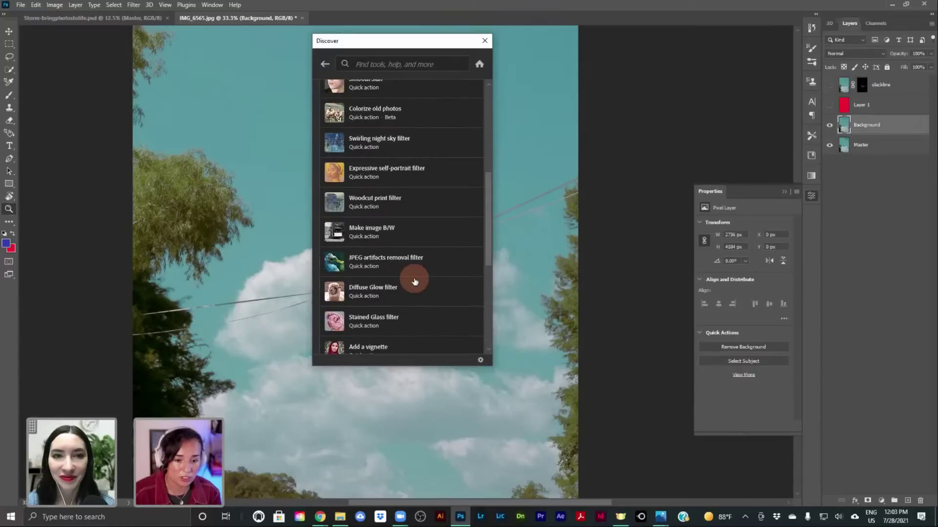
scroll(415, 282, "down", 2)
Step: Apply the Add a tropical blue sky quick action to the Background layer and move the Discover window clear of the photo and layers
left_click(414, 281)
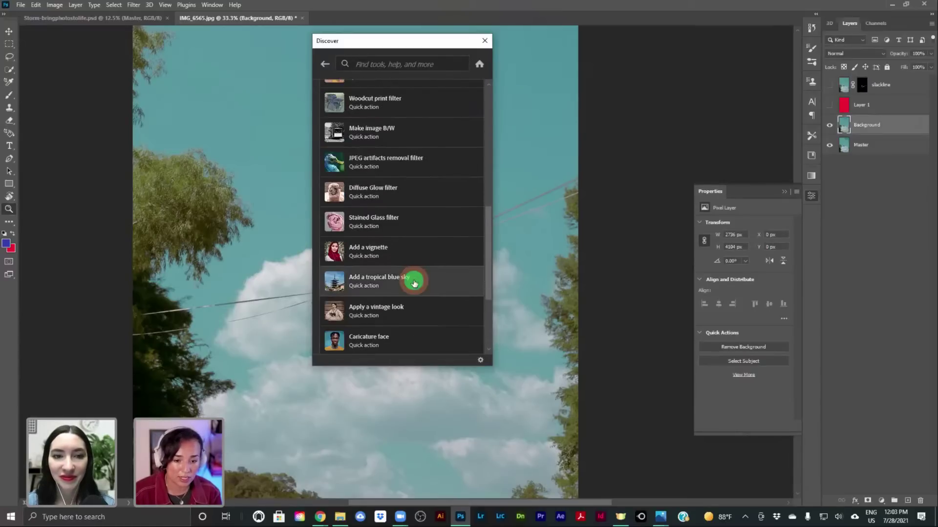
left_click(405, 45)
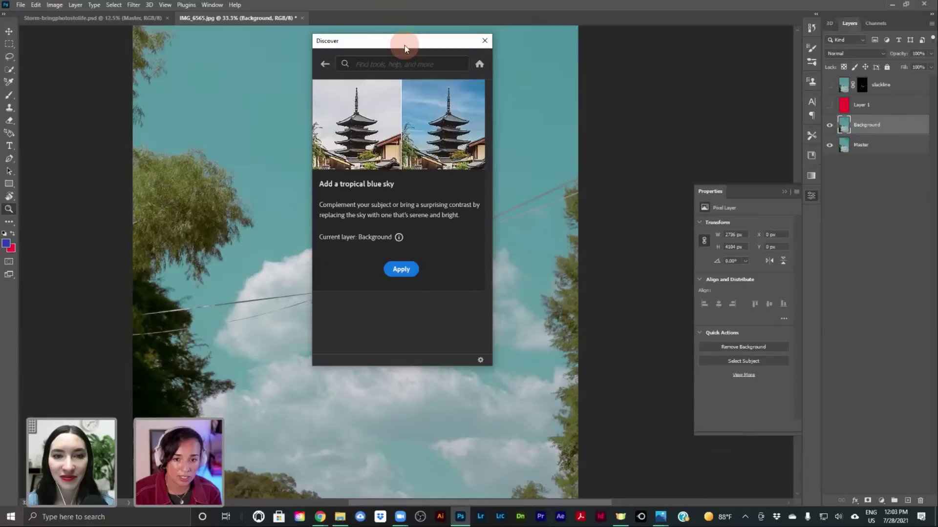
left_click_drag(423, 44, 613, 39)
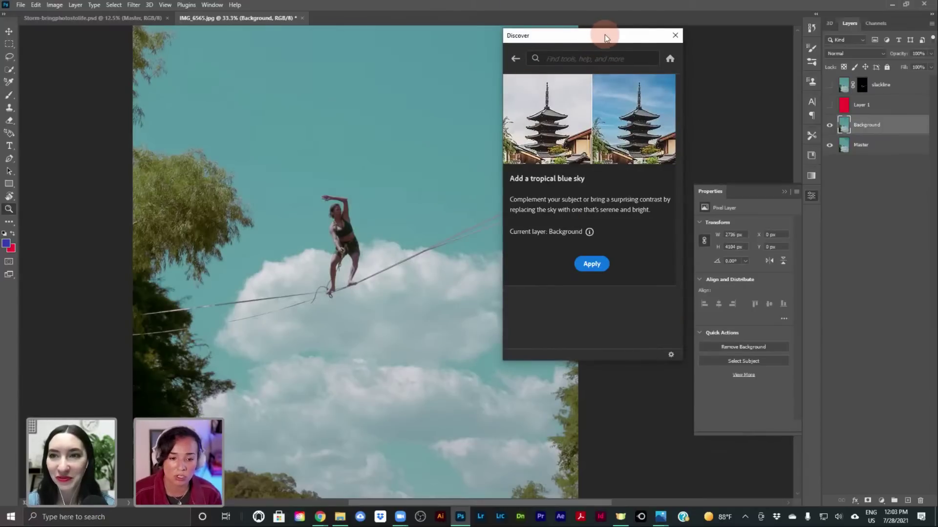
left_click_drag(609, 33, 473, 23)
left_click(466, 256)
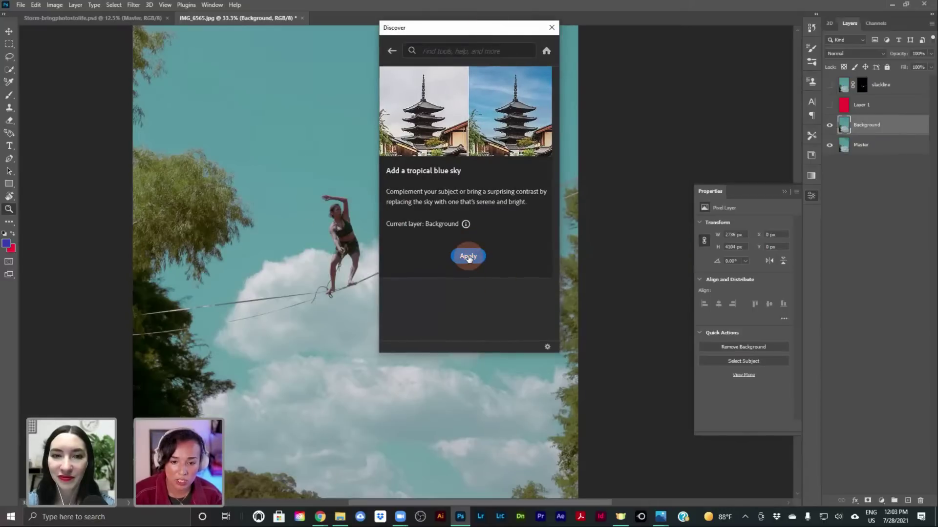
left_click(468, 256)
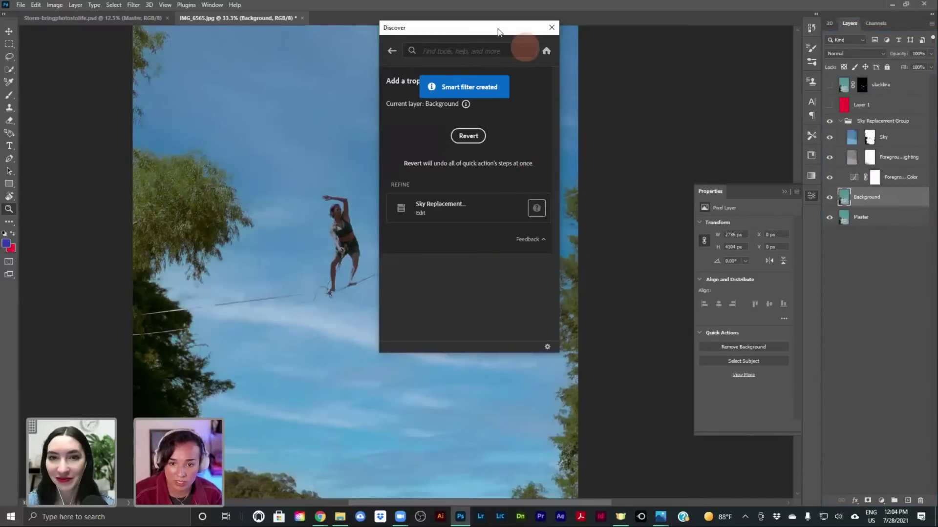
left_click_drag(393, 30, 713, 103)
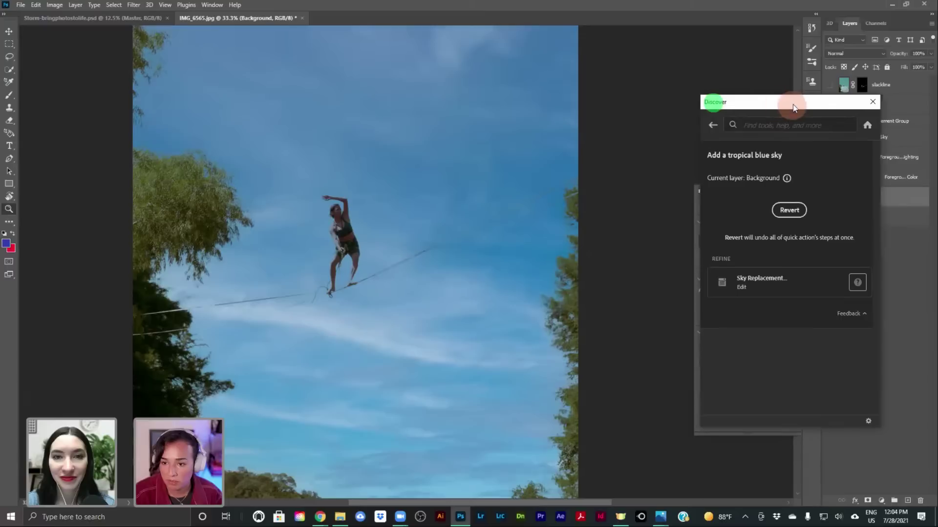
left_click_drag(784, 103, 654, 48)
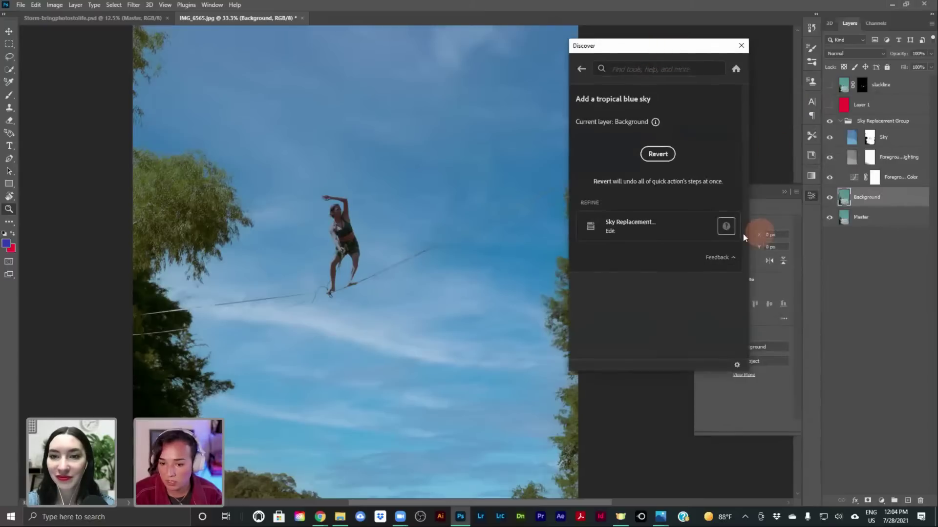
Step: Collapse the Sky Replacement Group and toggle its visibility to compare the new sky with the original
left_click(838, 121)
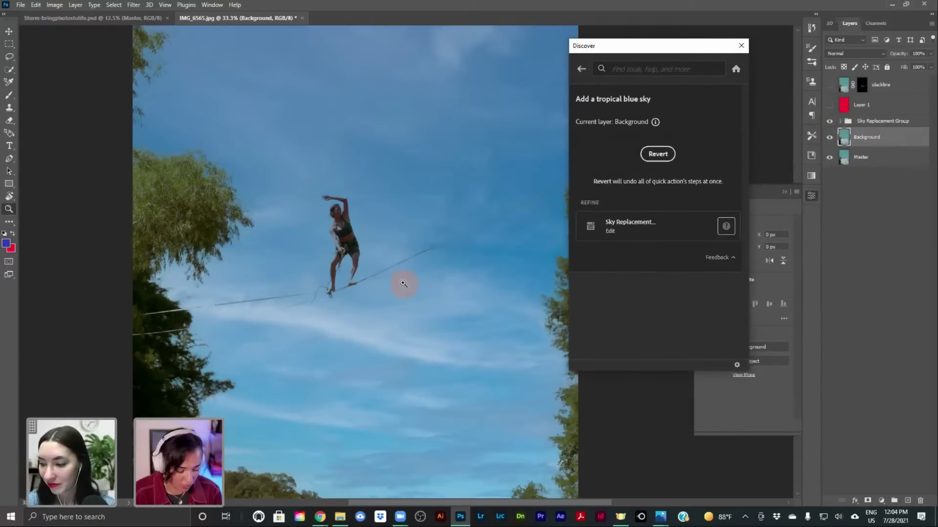
left_click(369, 239, "alt")
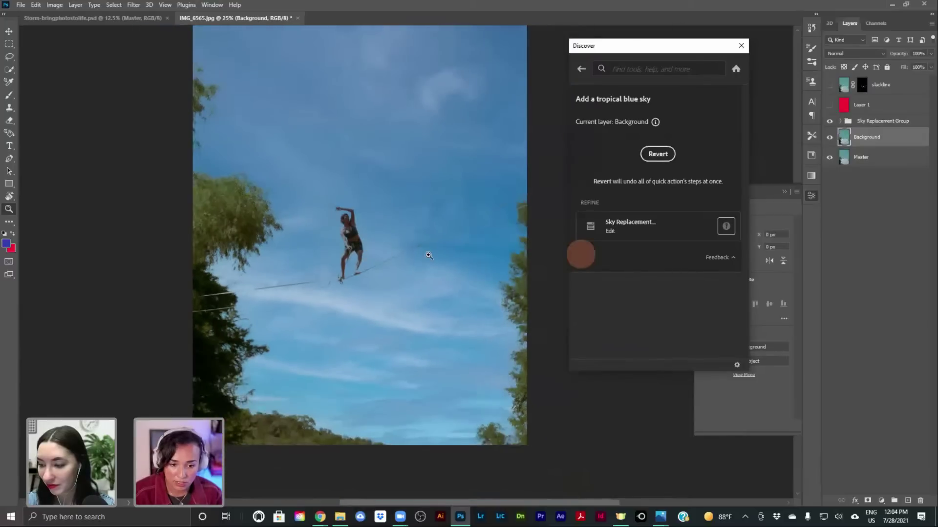
left_click(831, 123)
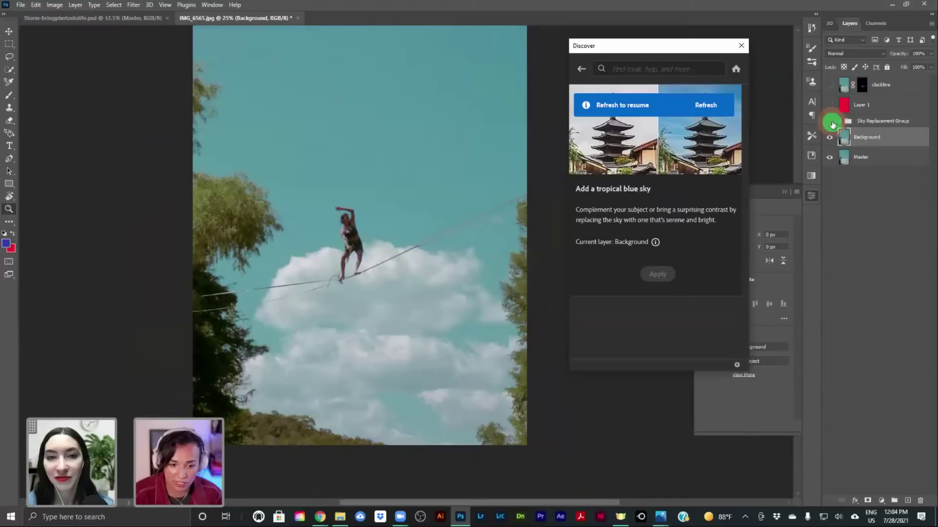
left_click(831, 122)
Step: Hide the Master layer and show the slackline layer over the replaced sky
left_click(830, 158)
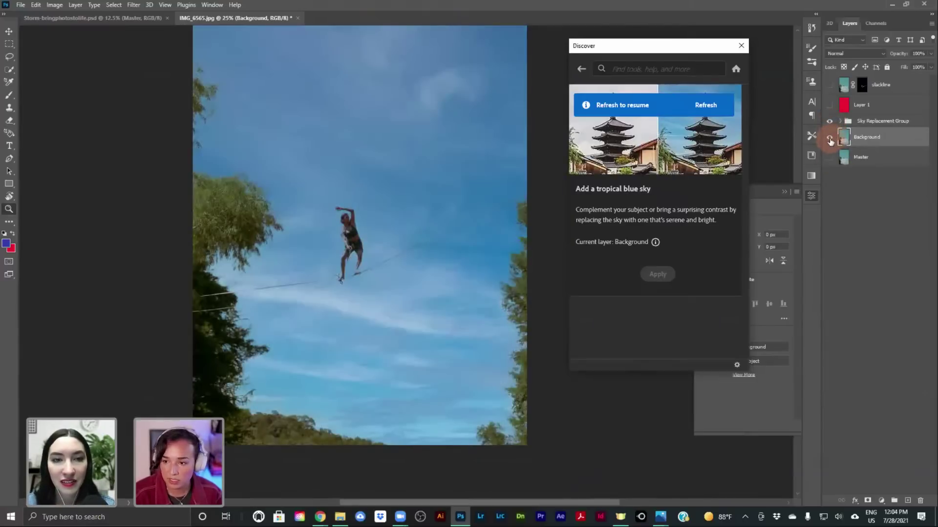
left_click(829, 85)
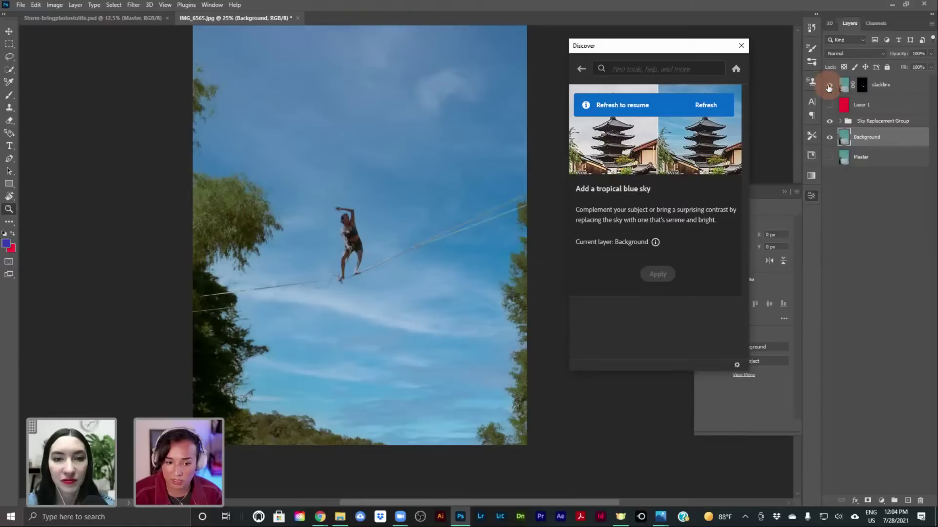
left_click(831, 137)
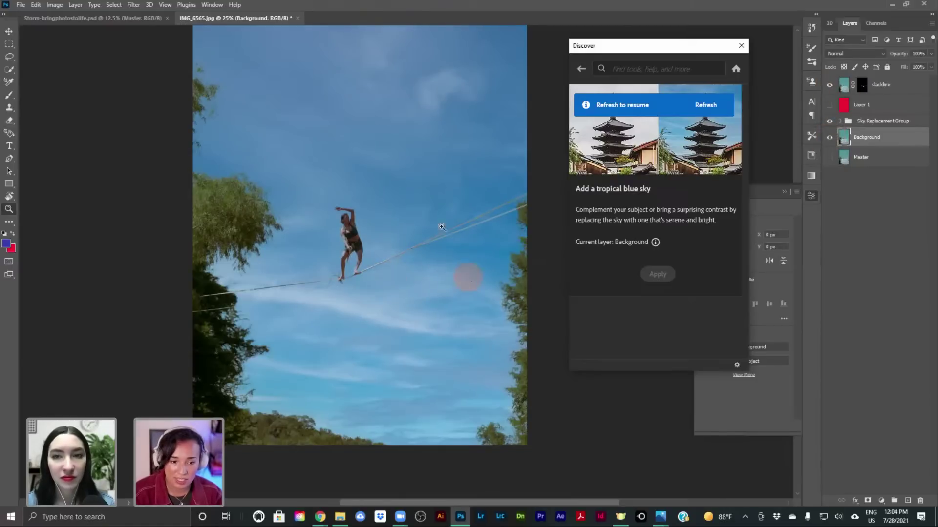
scroll(419, 205, "up", 2)
left_click_drag(419, 202, 422, 148)
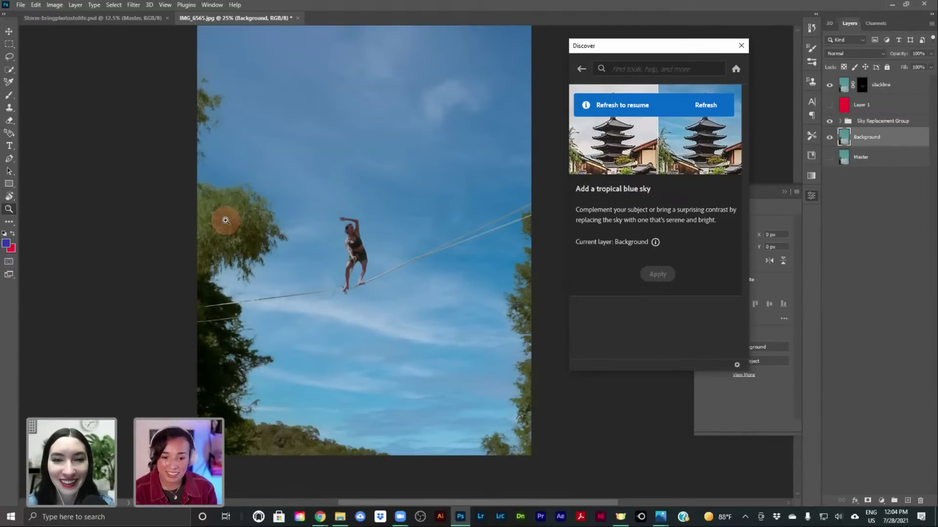
Step: Inspect the Sky, Foreground Lighting and Foreground Color layers inside the Sky Replacement Group, and collapse the group again
left_click(841, 121)
left_click(897, 137)
left_click(891, 156)
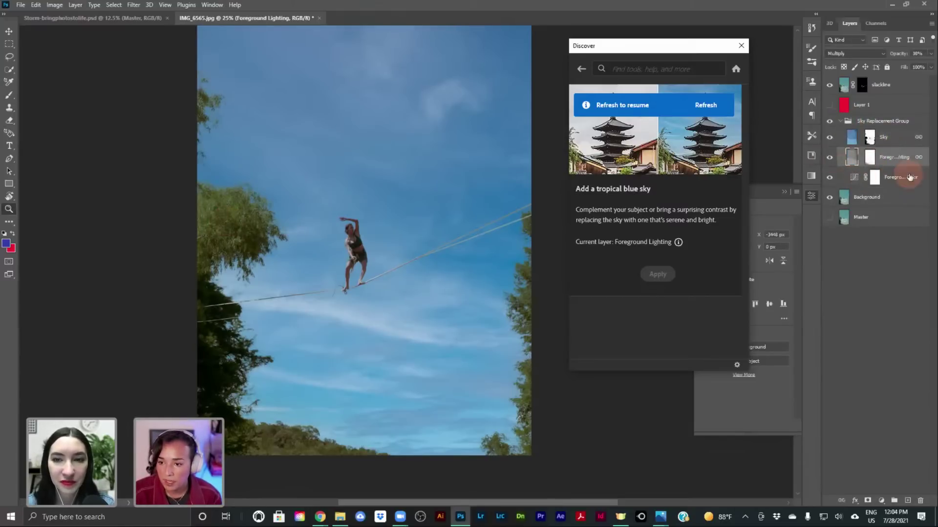
left_click(898, 176)
left_click(873, 179)
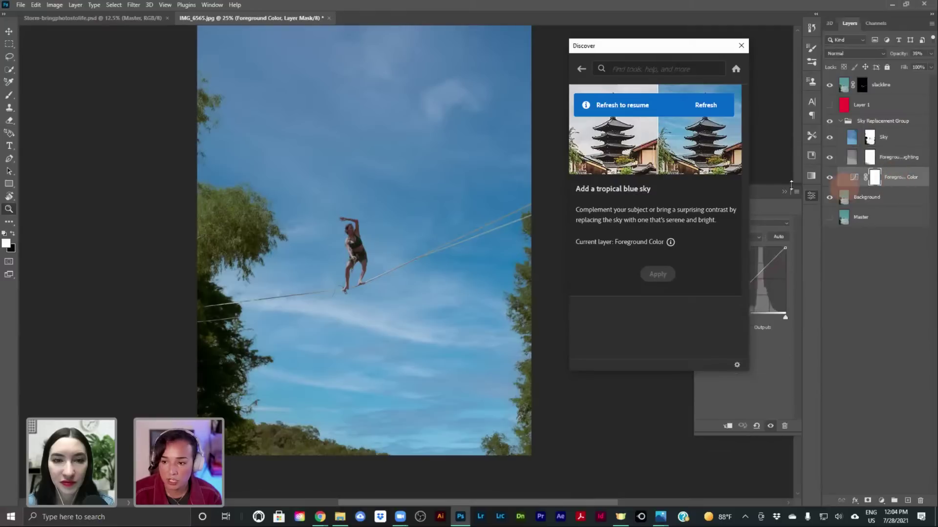
left_click(849, 182)
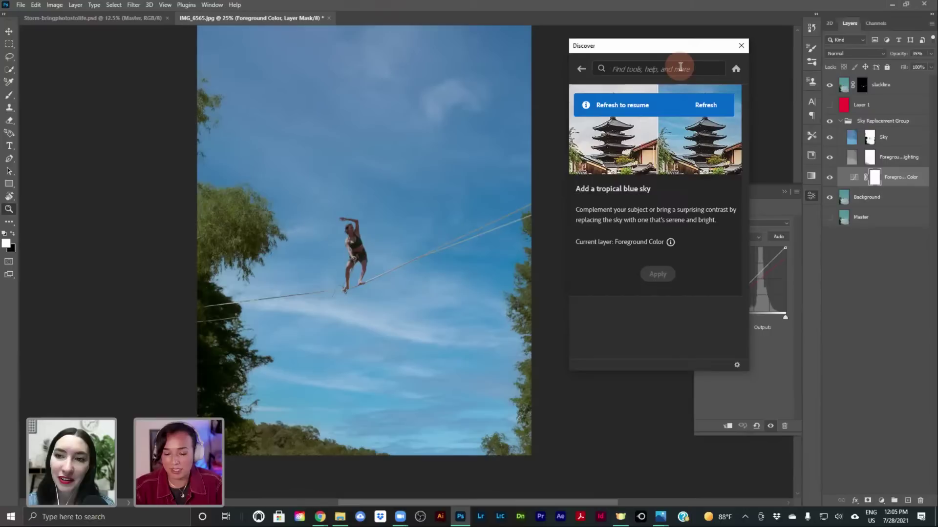
left_click(844, 122)
left_click(841, 122)
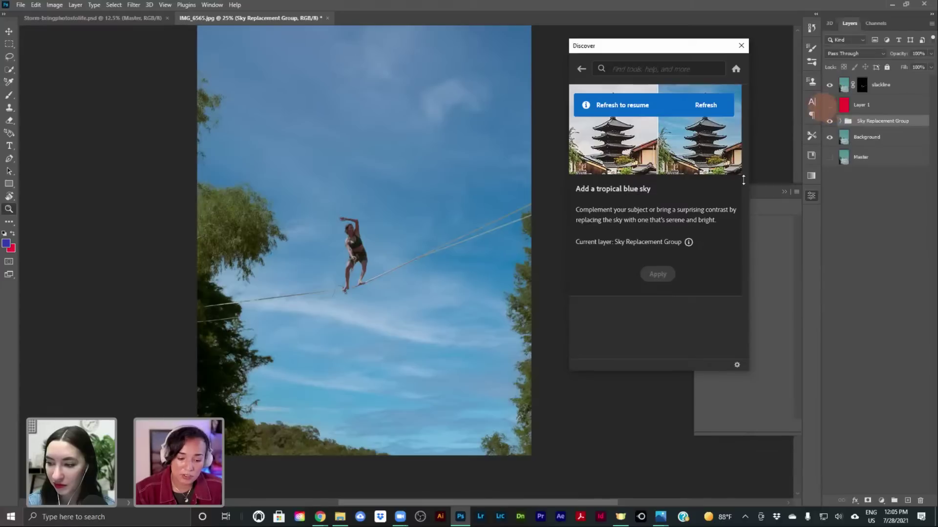
Step: Switch to Chrome and browse the Adobe Stock clouds results for photos similar to the reference sky
mouse_move(319, 516)
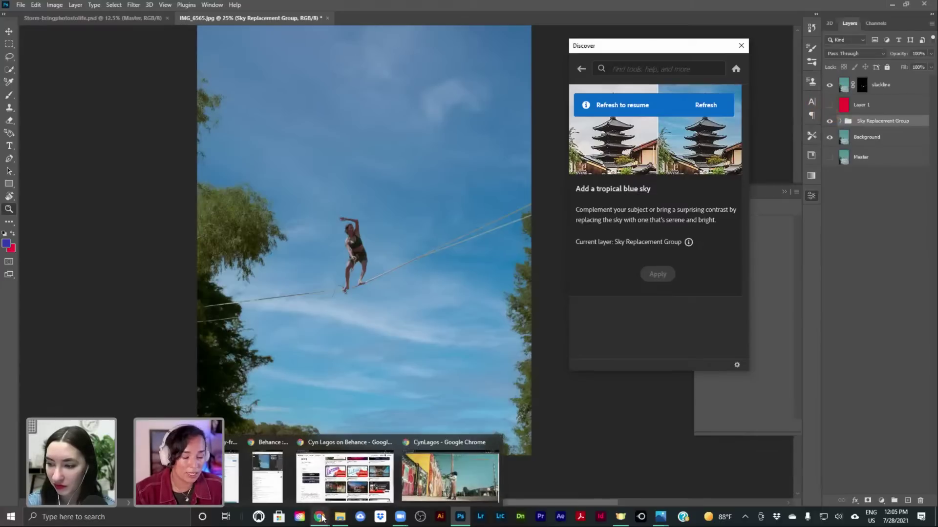
left_click(195, 476)
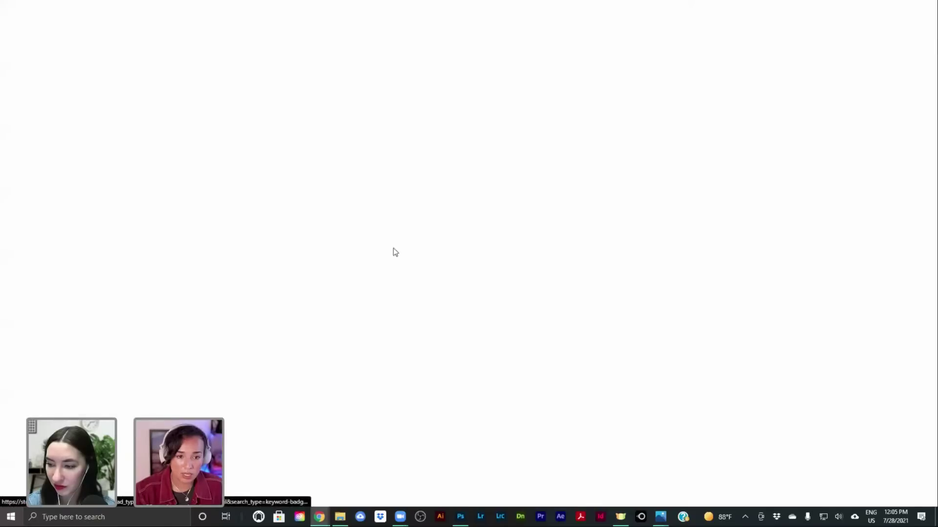
scroll(470, 251, "down", 2)
scroll(471, 250, "down", 8)
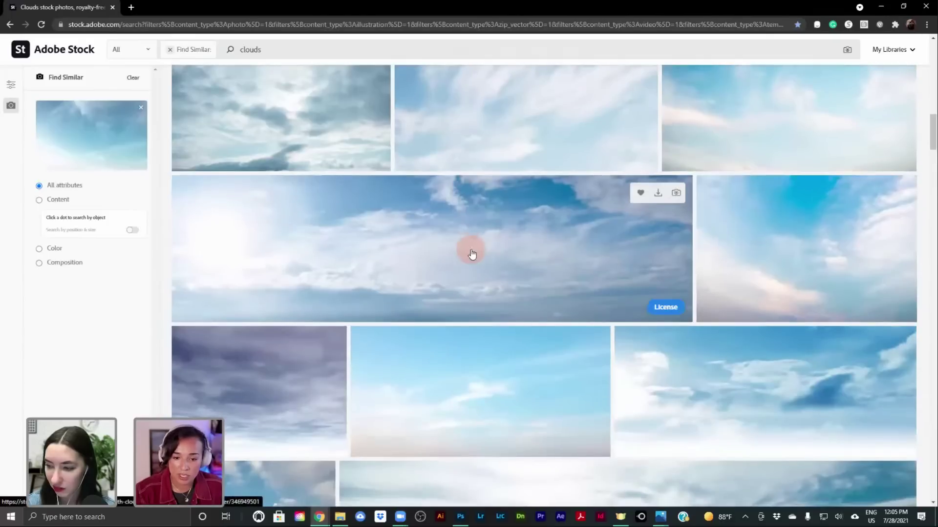
scroll(801, 202, "down", 3)
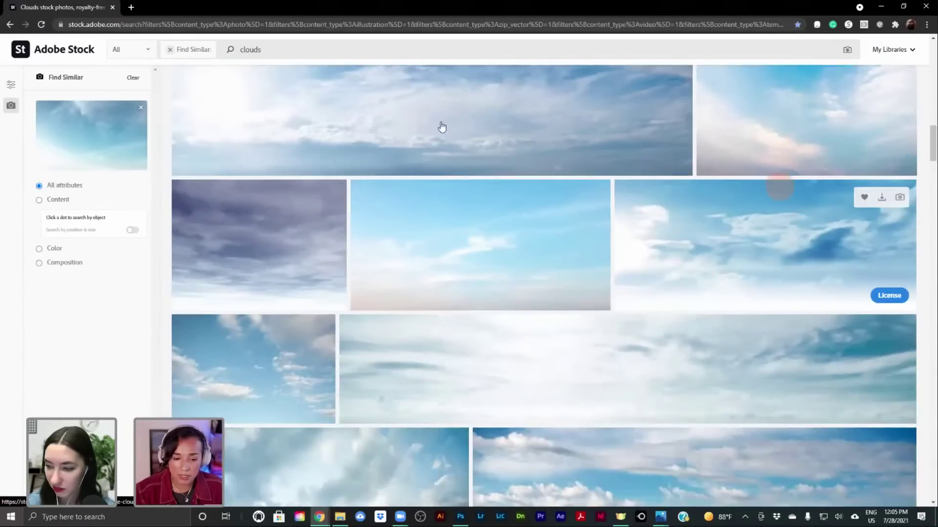
scroll(462, 404, "down", 3)
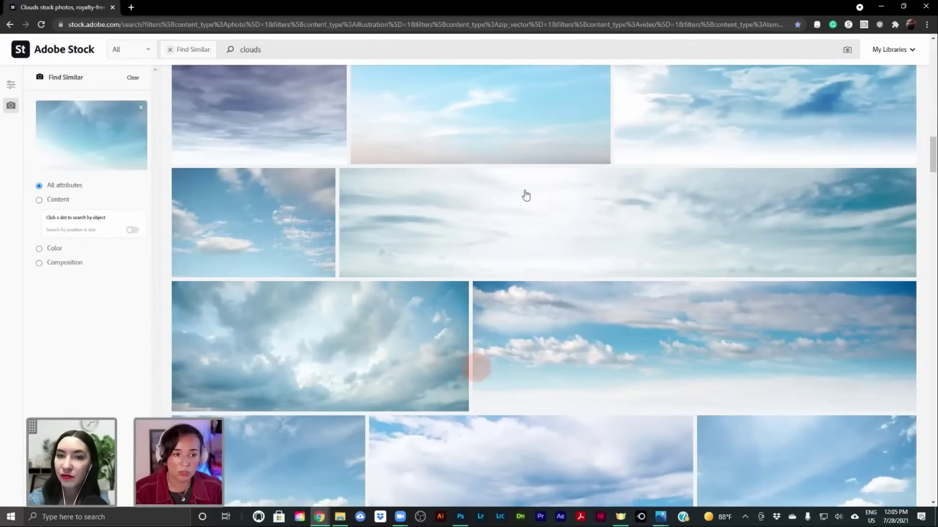
scroll(511, 189, "up", 8)
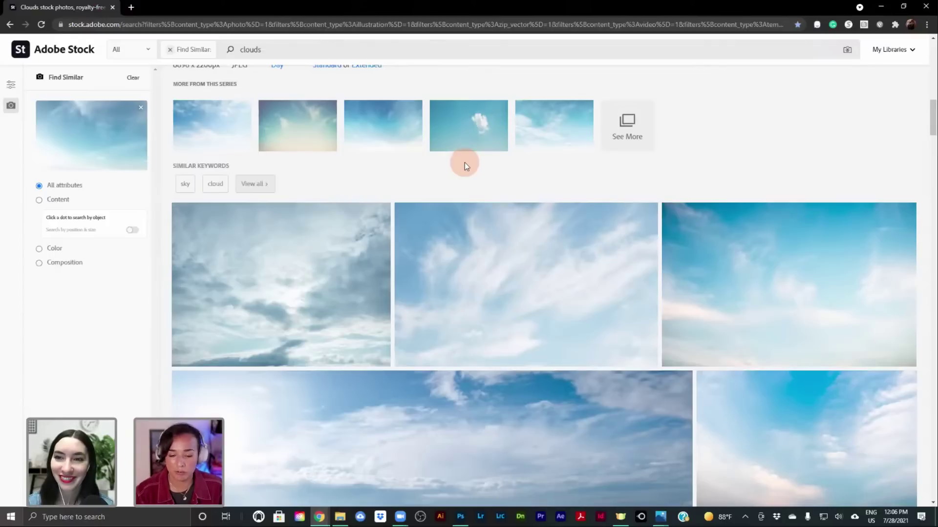
Step: Return to Photoshop, hide the Sky Replacement Group to show the original sky, and close the Discover window
left_click(462, 520)
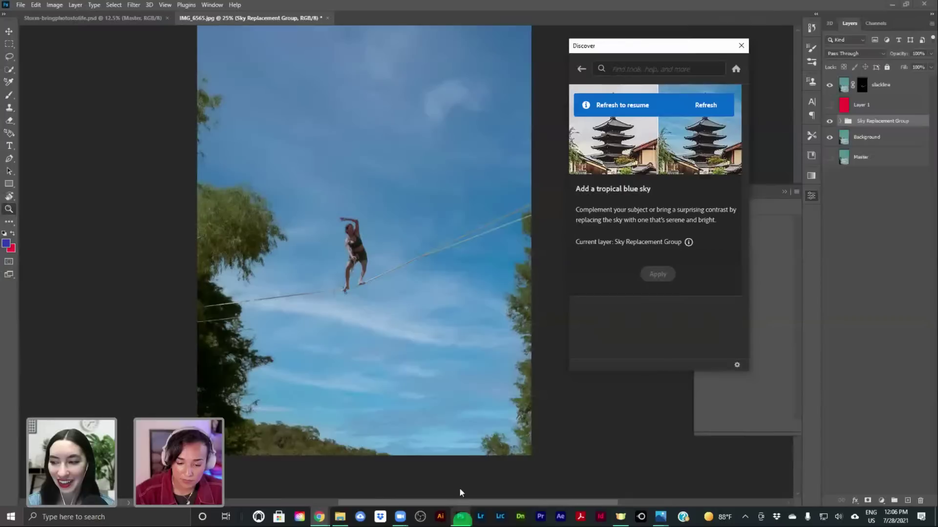
left_click(830, 122)
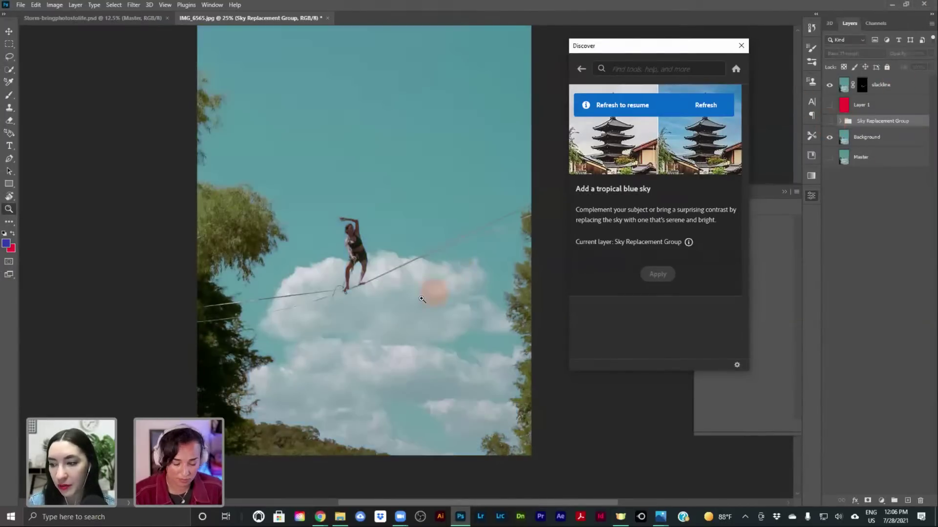
left_click(424, 248, "alt")
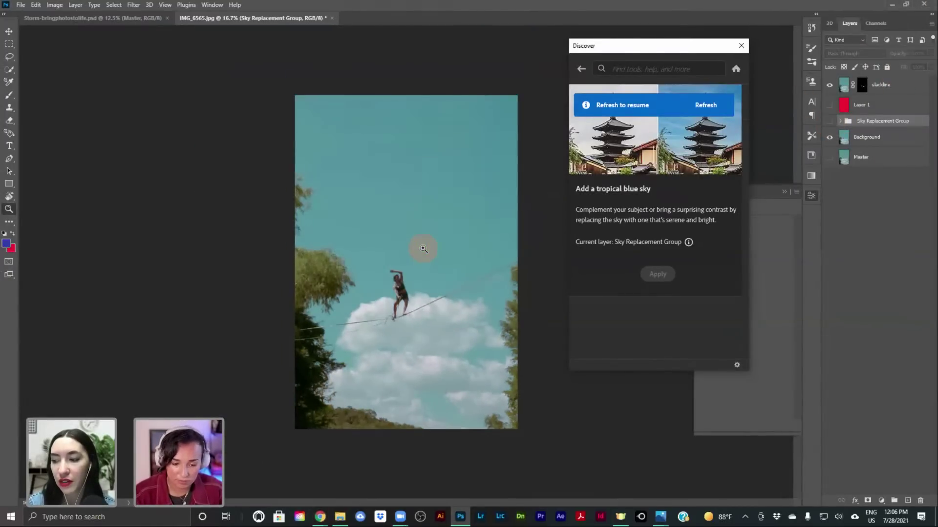
left_click(423, 249)
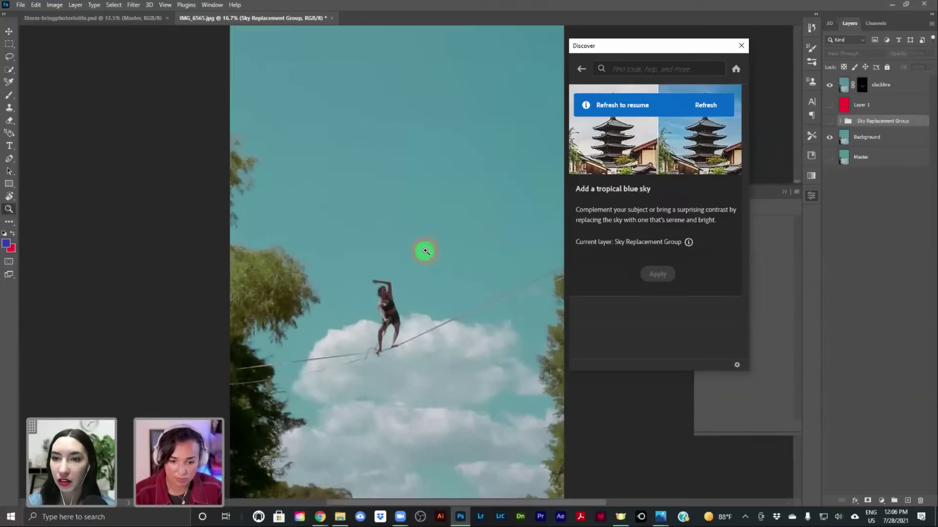
left_click(709, 49)
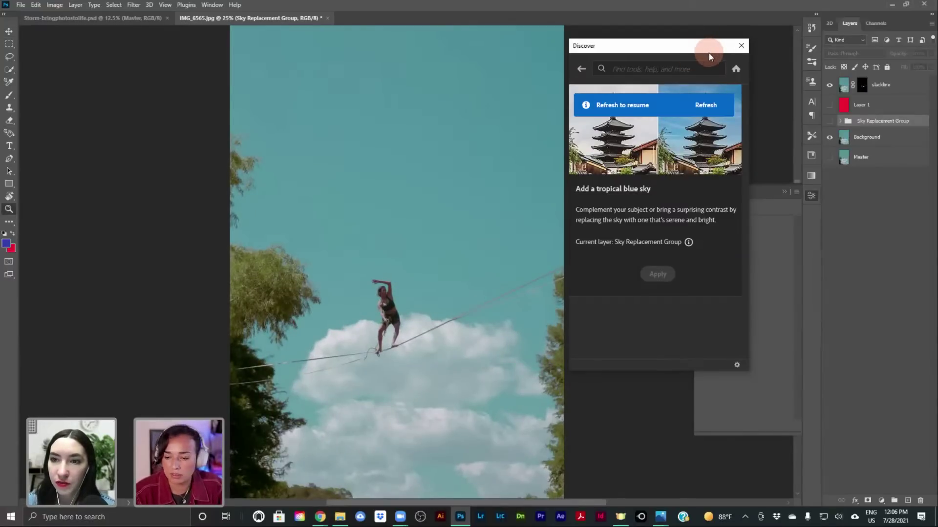
left_click(744, 46)
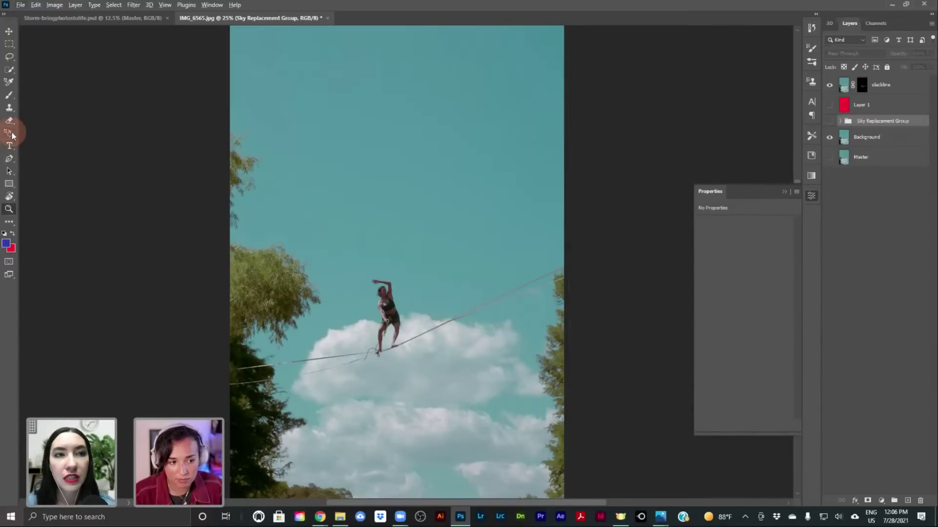
left_click(90, 5)
mouse_move(108, 7)
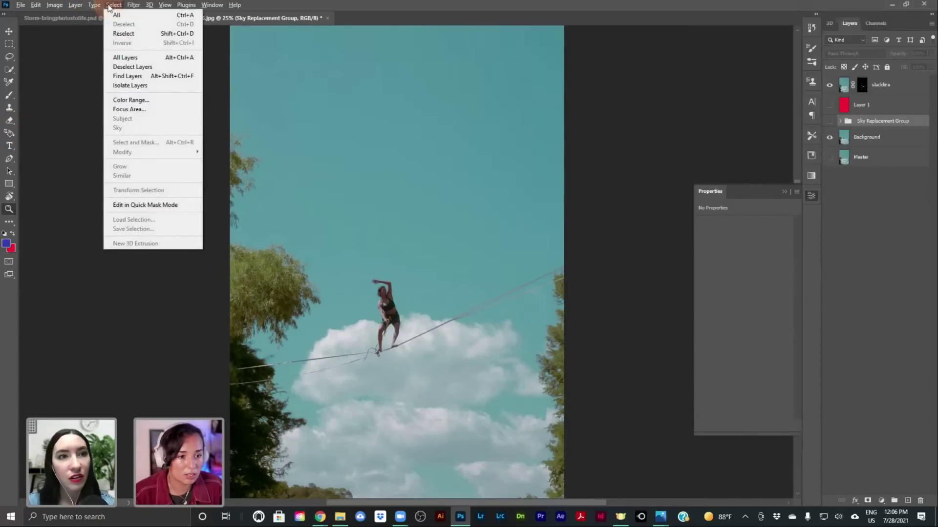
mouse_move(75, 6)
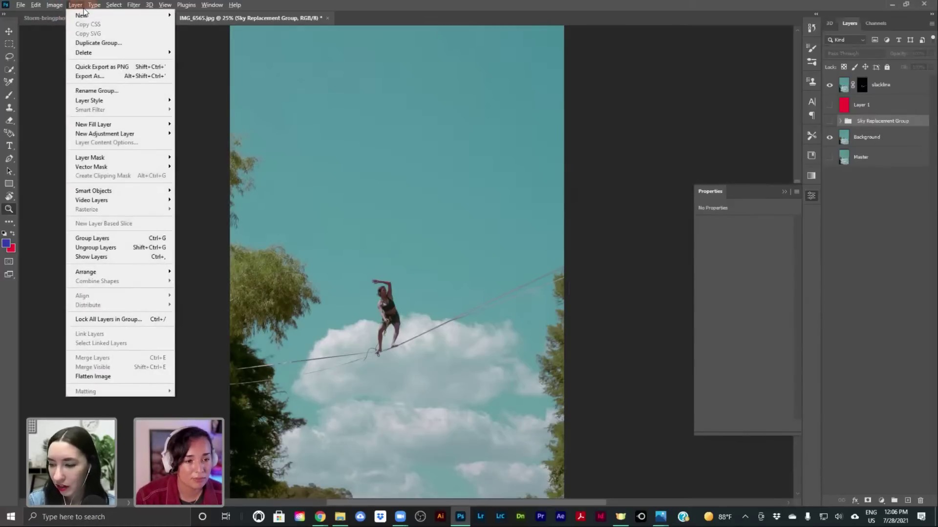
left_click(78, 6)
left_click(113, 6)
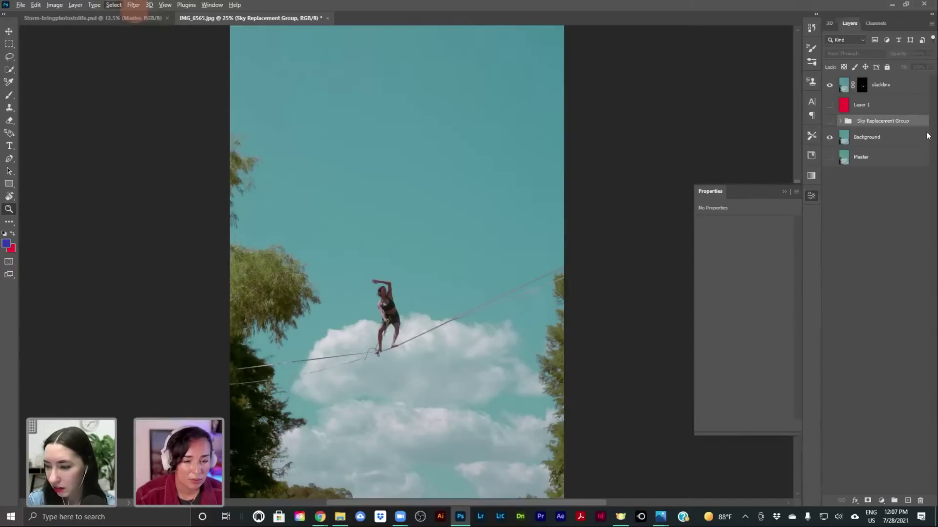
left_click(882, 84)
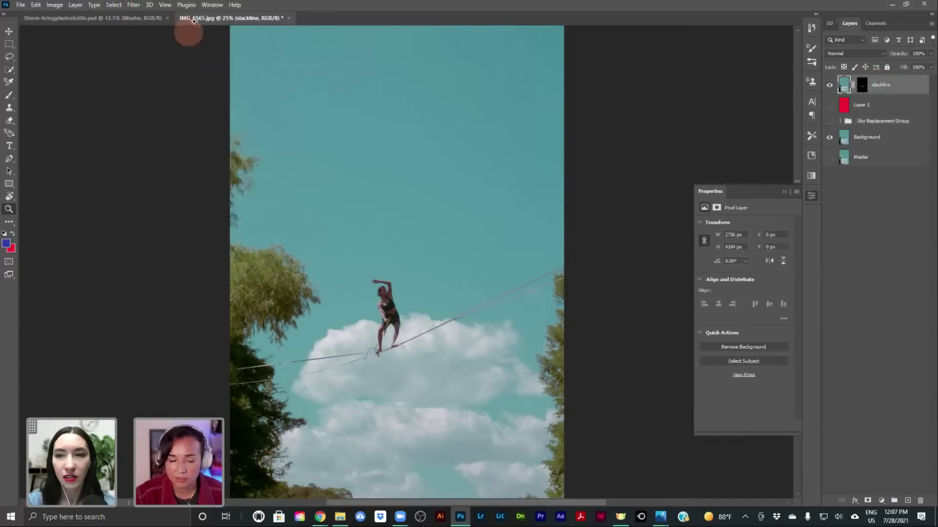
left_click(117, 6)
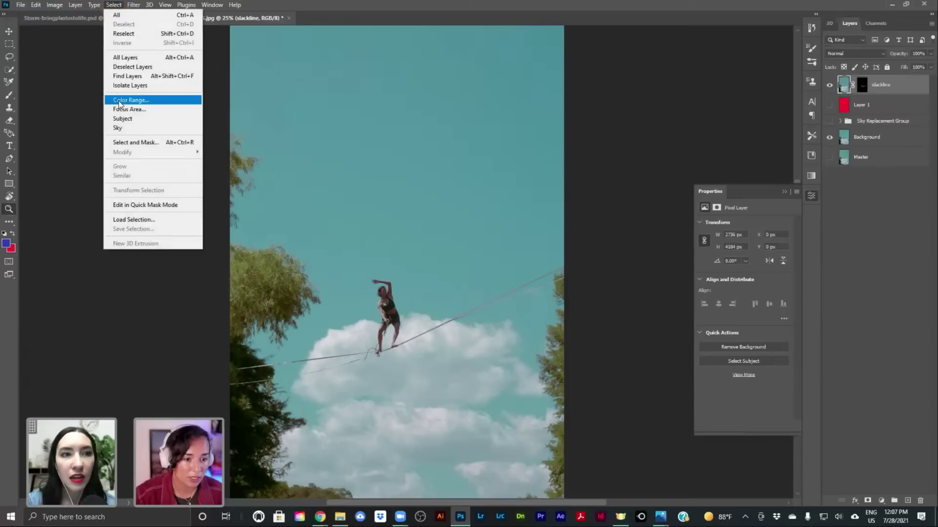
mouse_move(74, 6)
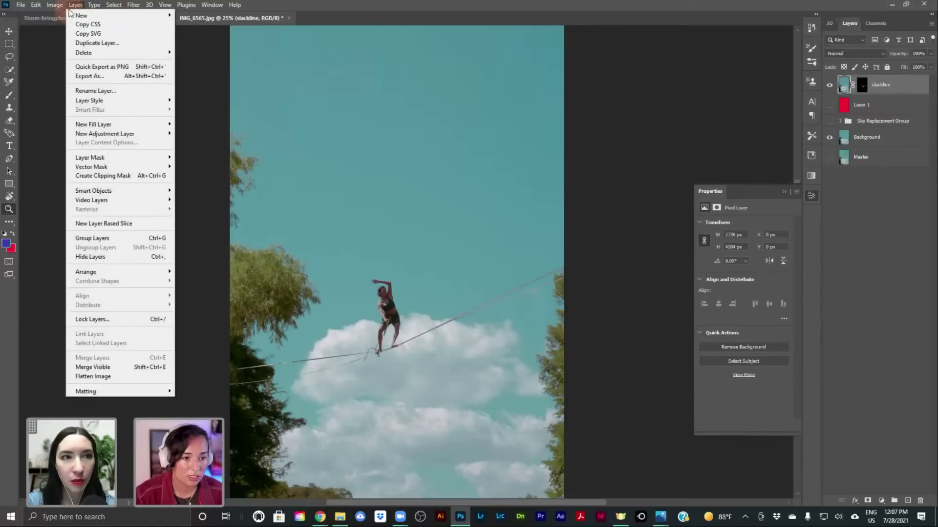
mouse_move(74, 30)
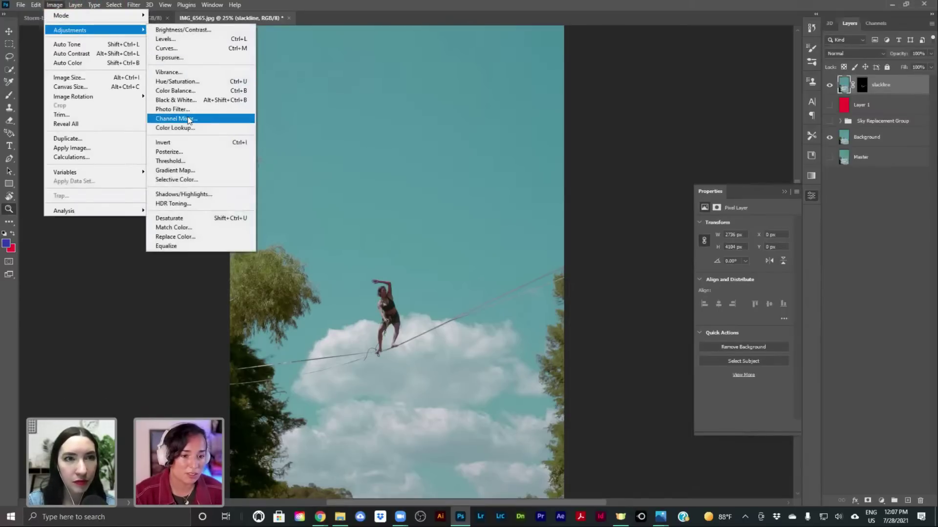
left_click(189, 180)
left_click_drag(433, 96, 613, 76)
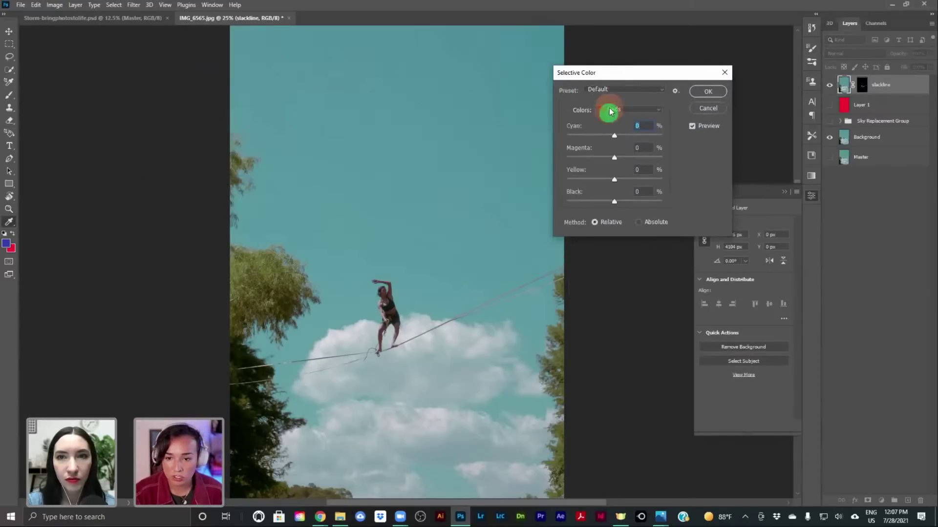
left_click(609, 109)
left_click(610, 146)
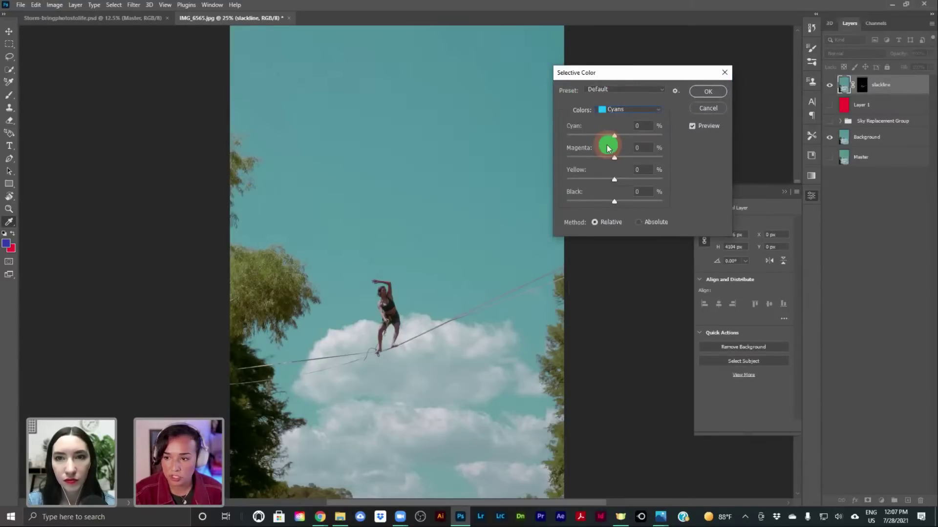
left_click(707, 113)
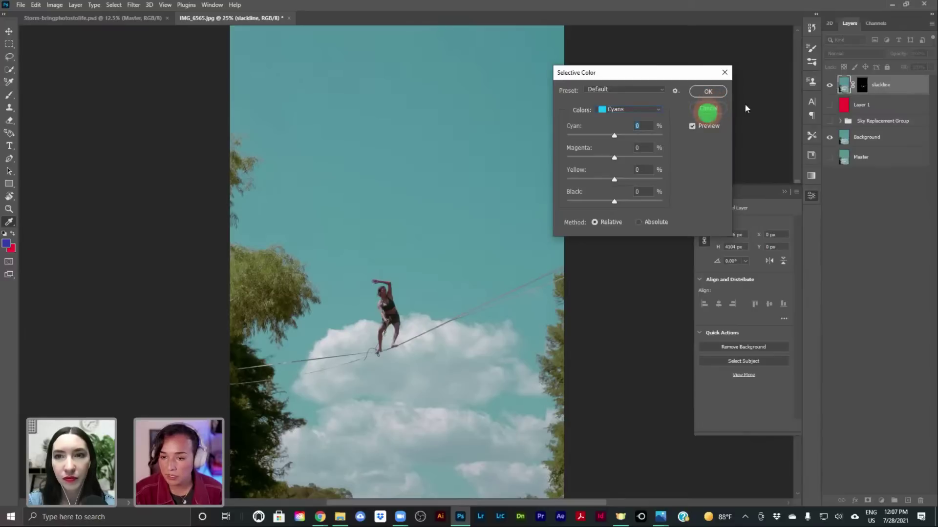
Step: Try a Selective Color adjustment on the Background layer's Cyans with Cyan +100%, Magenta +38% and Yellow -84%
left_click(829, 86)
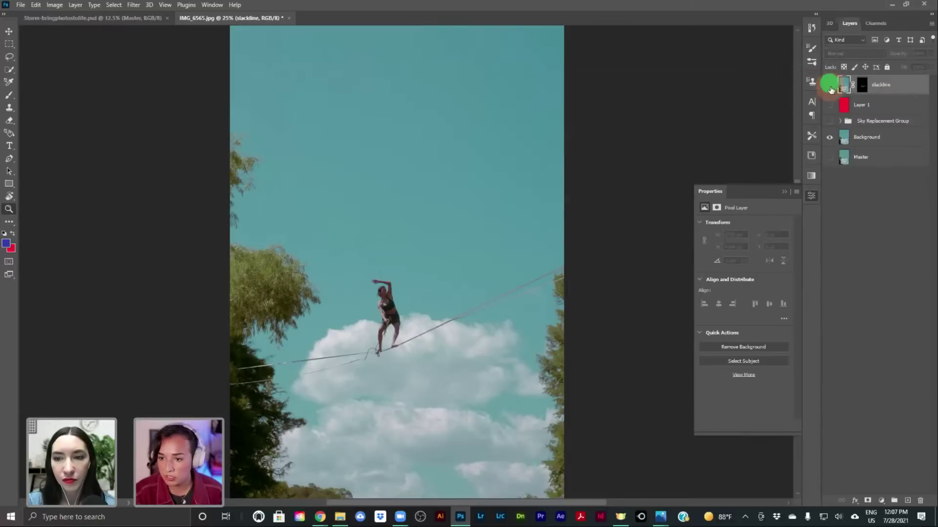
left_click(830, 86)
left_click(860, 137)
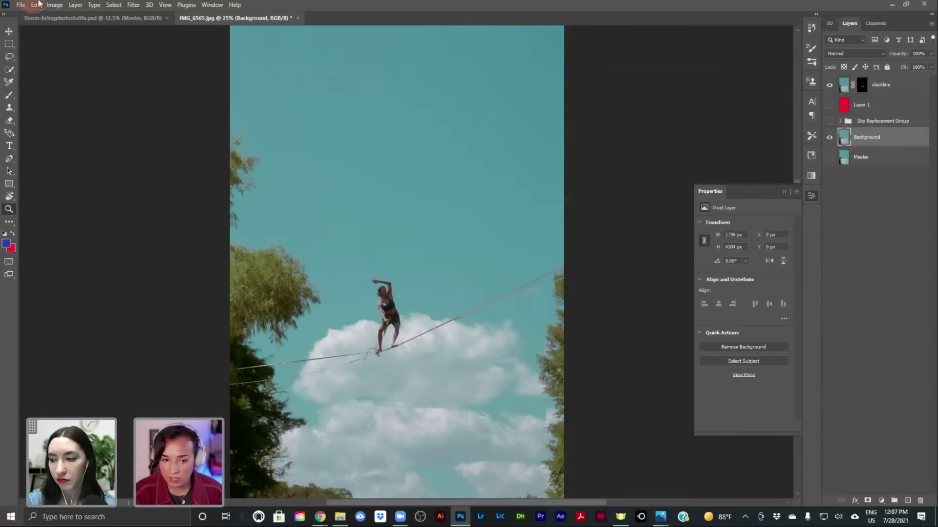
left_click(54, 5)
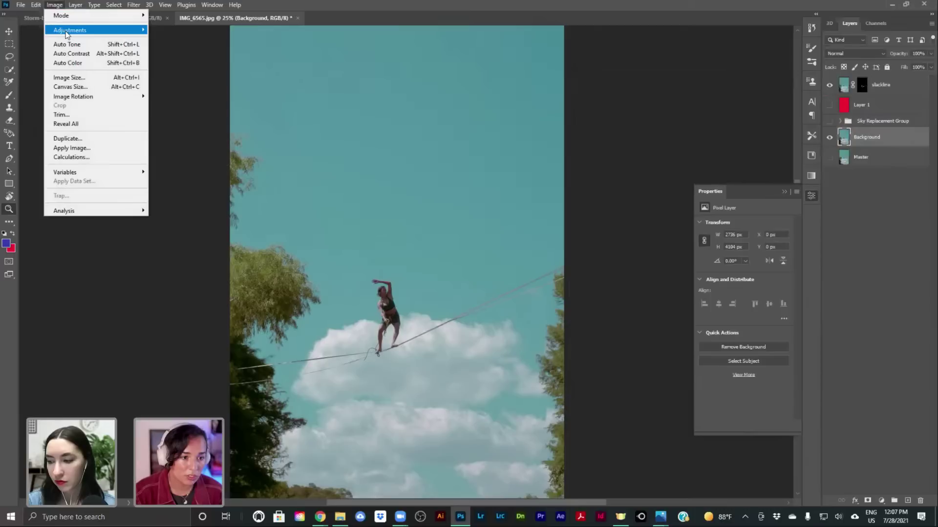
mouse_move(70, 29)
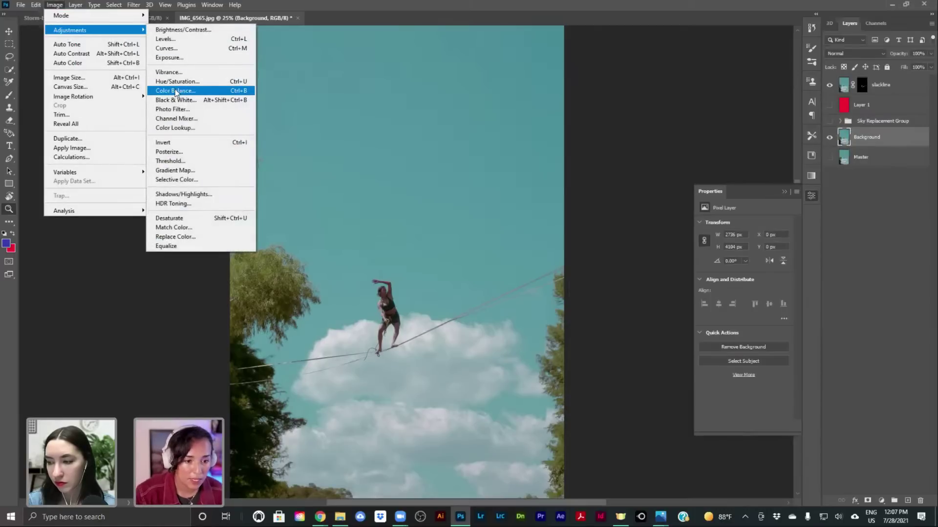
left_click(185, 179)
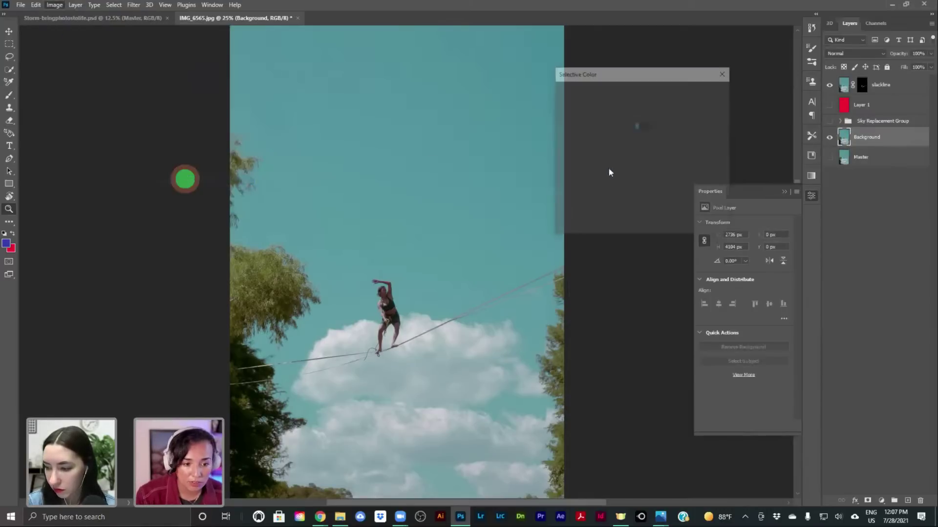
left_click(616, 109)
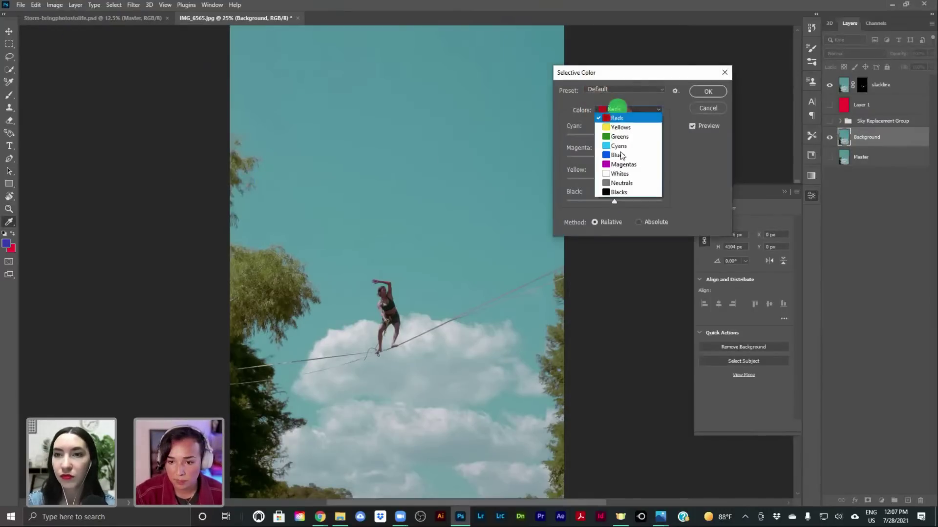
left_click(618, 146)
left_click_drag(614, 134, 679, 135)
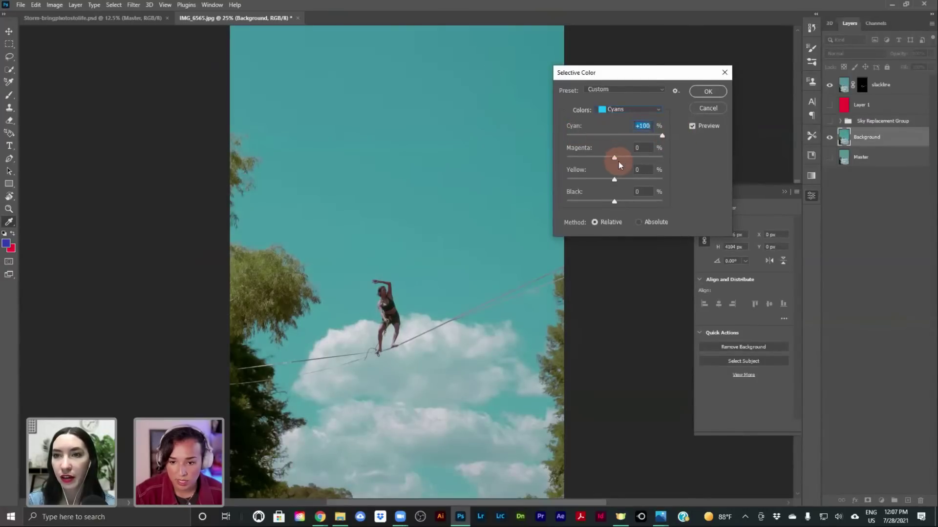
mouse_move(613, 157)
left_mouse_down()
mouse_move(585, 155)
mouse_move(632, 158)
mouse_move(614, 179)
mouse_move(566, 178)
mouse_move(592, 179)
mouse_move(574, 177)
left_mouse_up()
left_click(603, 76)
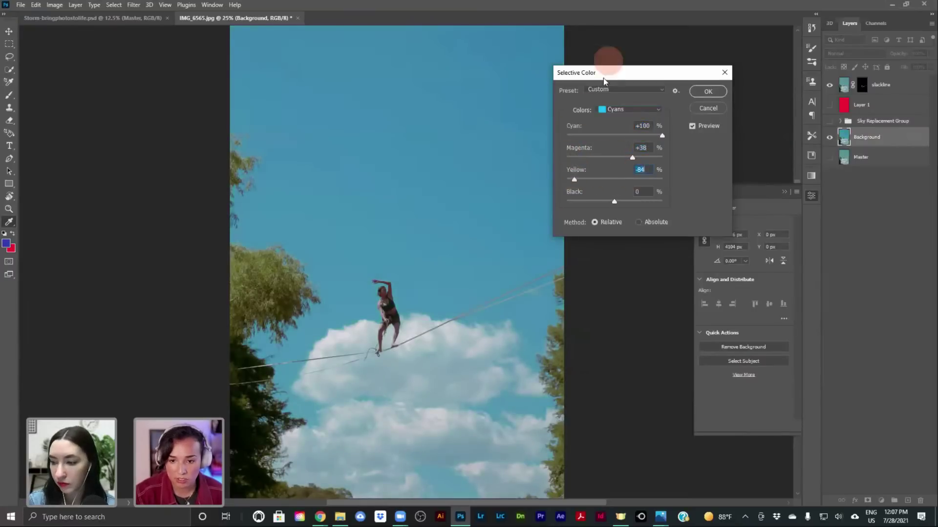
Step: Try Black at -10% for the Cyans, keeping the dialog clear of the slackliner, and cancel the Selective Color adjustment
left_click_drag(602, 43, 606, 10)
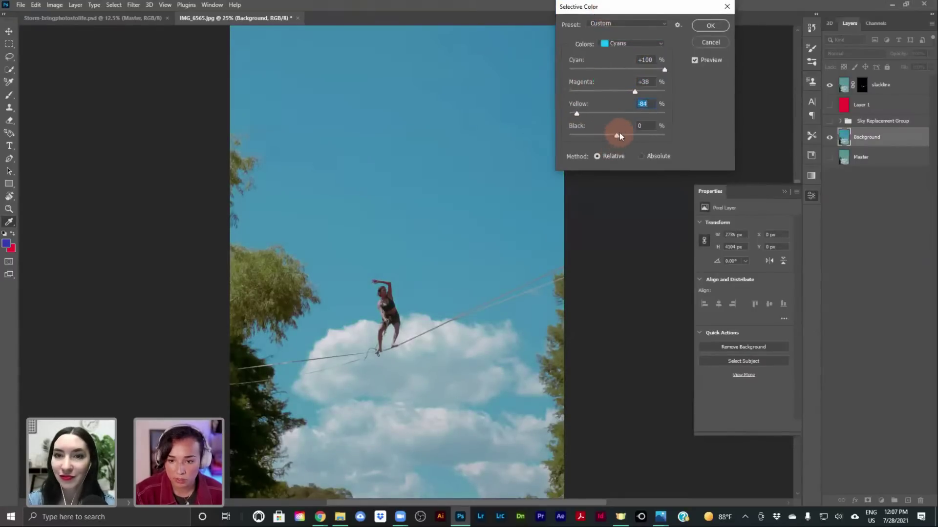
mouse_move(618, 136)
left_mouse_down()
mouse_move(571, 142)
mouse_move(635, 134)
mouse_move(573, 135)
mouse_move(612, 135)
left_mouse_up()
left_click_drag(627, 16, 578, 78)
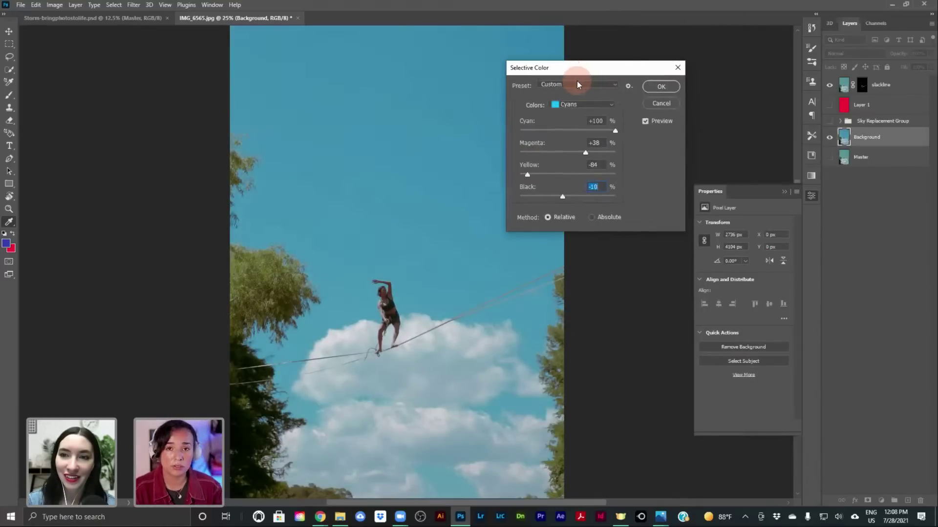
left_click(591, 74)
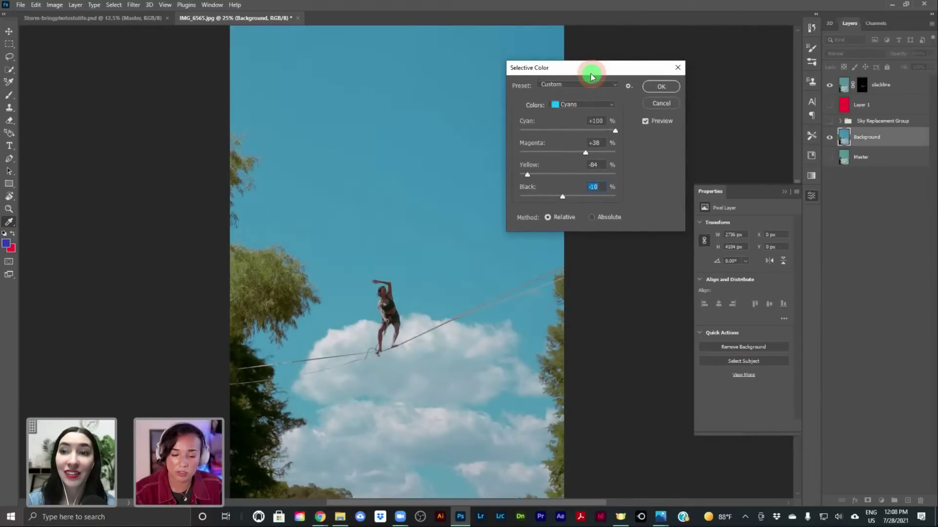
left_click_drag(592, 76, 638, 56)
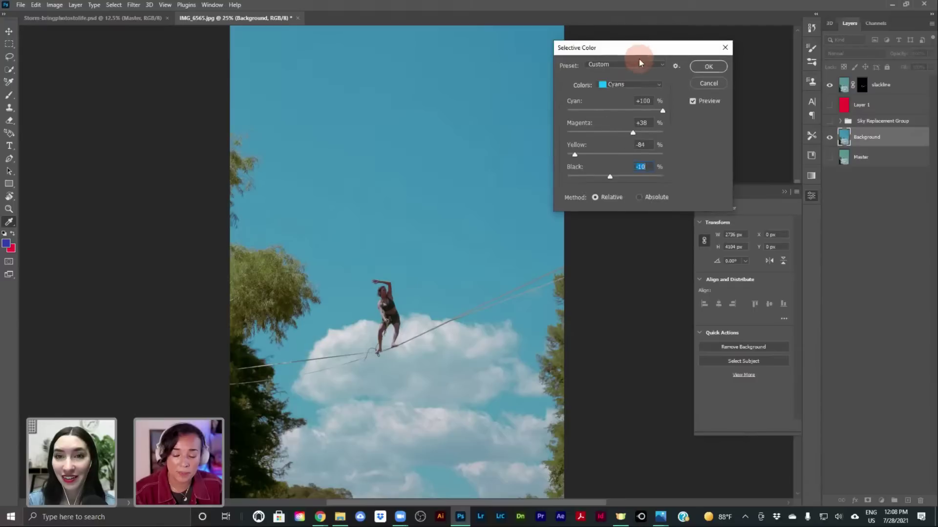
left_click(708, 83)
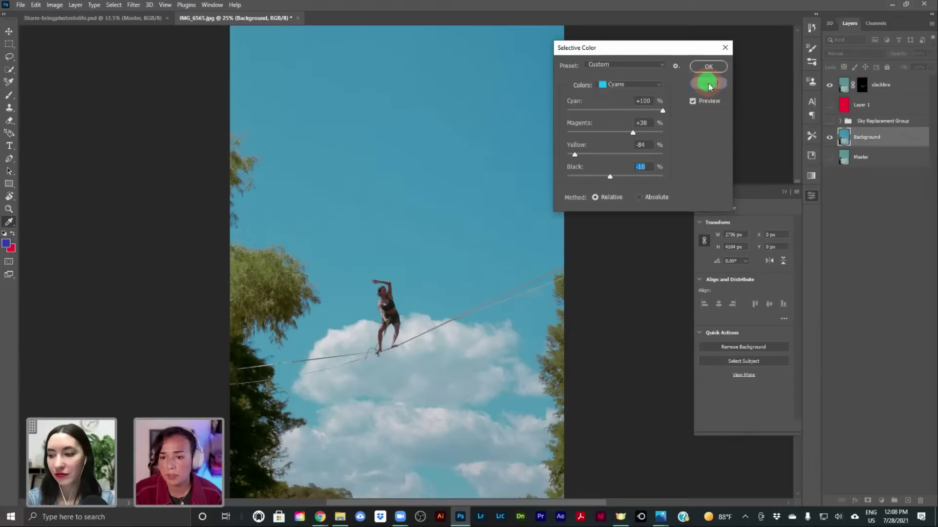
Step: Check the slackline layer on its own, restore the other layers' visibility, and convert the slackline layer to a Smart Object
left_click(846, 135)
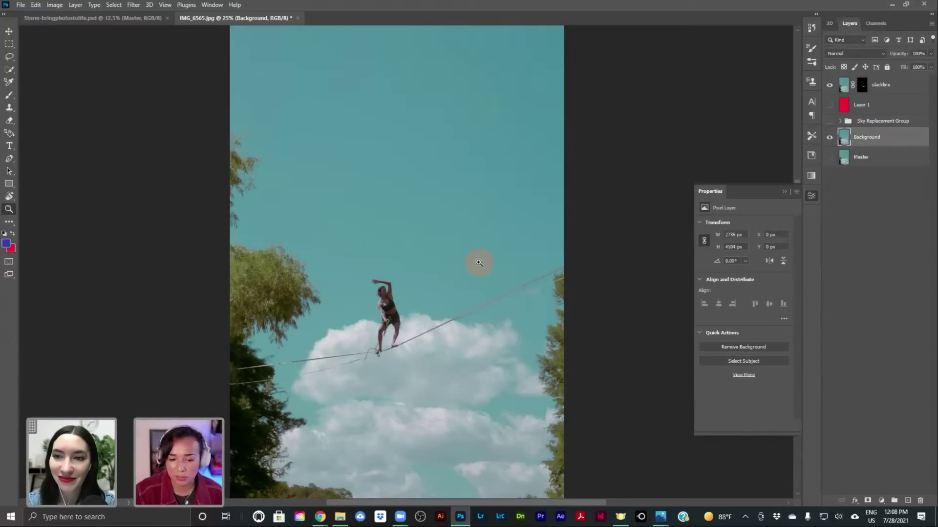
left_click(830, 86)
left_click(888, 84)
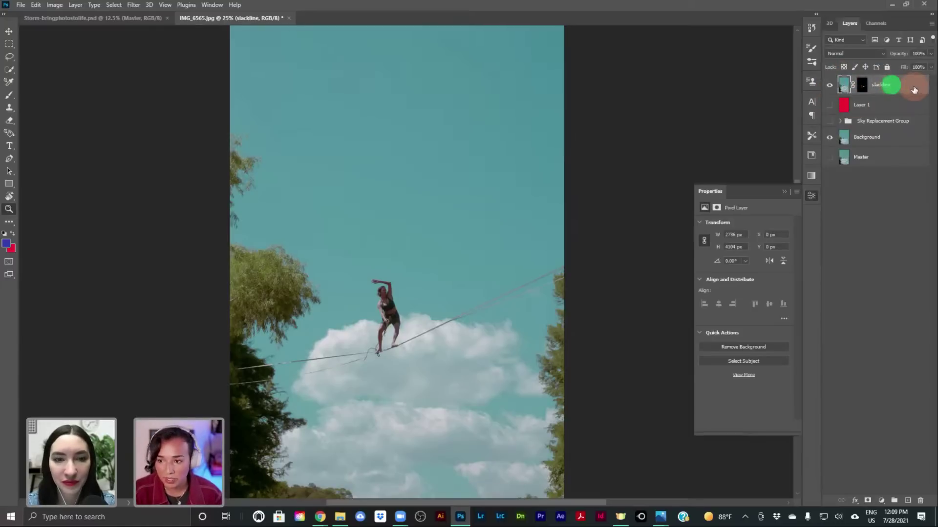
left_click(830, 86, "alt")
left_click(829, 86, "alt")
right_click(890, 84)
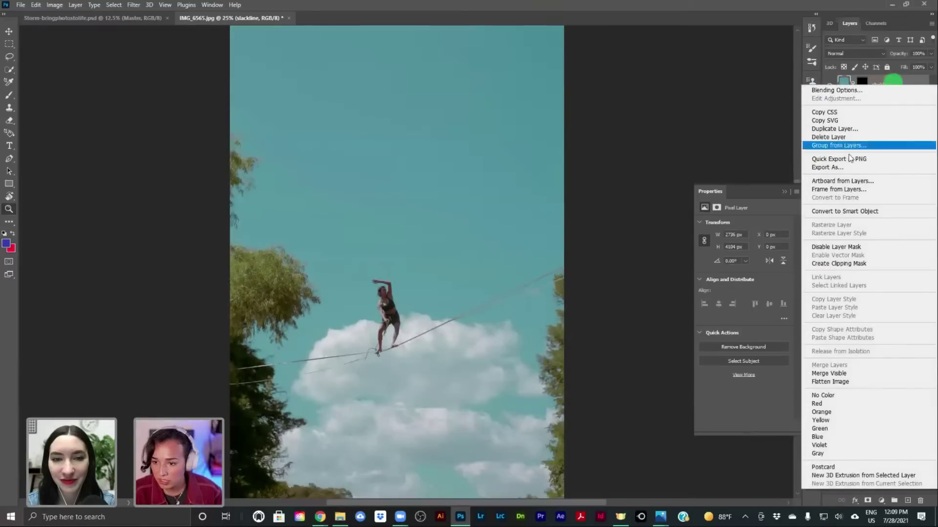
left_click(836, 211)
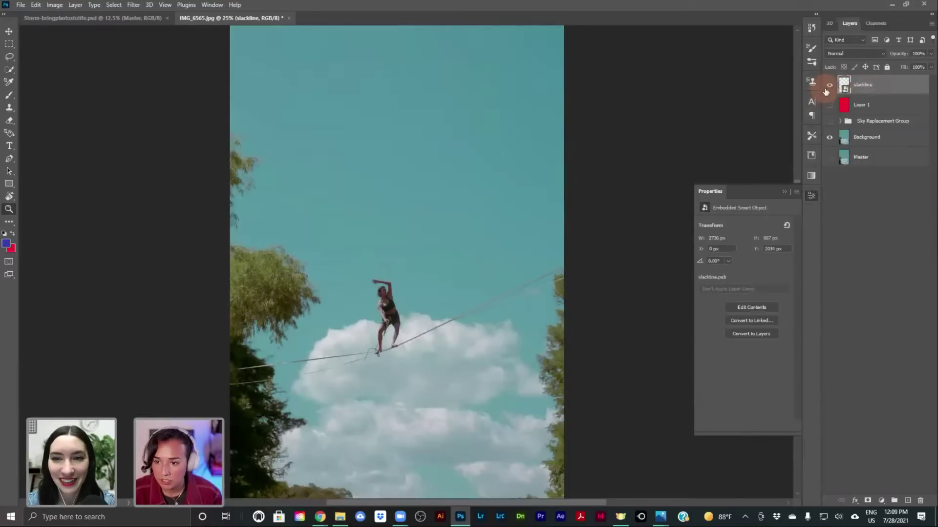
Step: Open the slackline Smart Object's contents to examine the preserved layer mask, and close slackline.psb to return to the photo
left_click(829, 87)
left_click(830, 86)
double_click(847, 91)
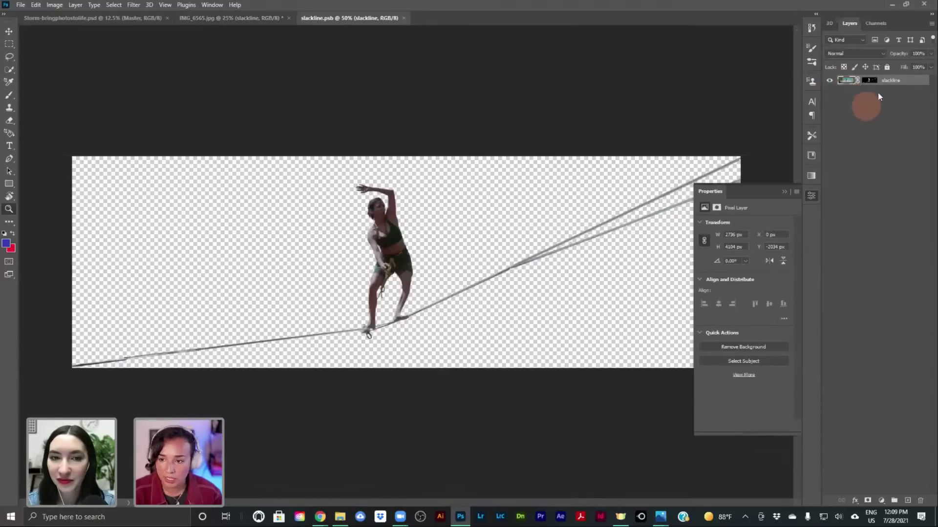
left_click(865, 80)
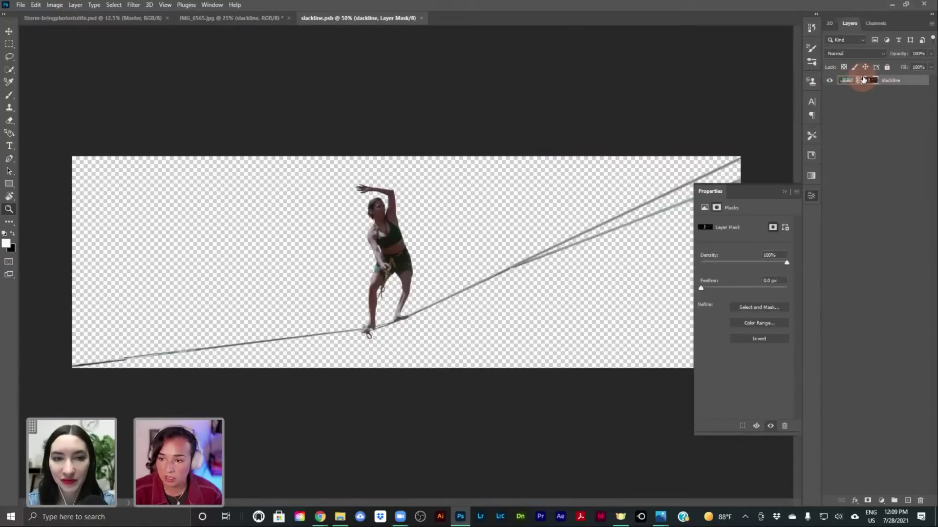
left_click(420, 19)
left_click(741, 45)
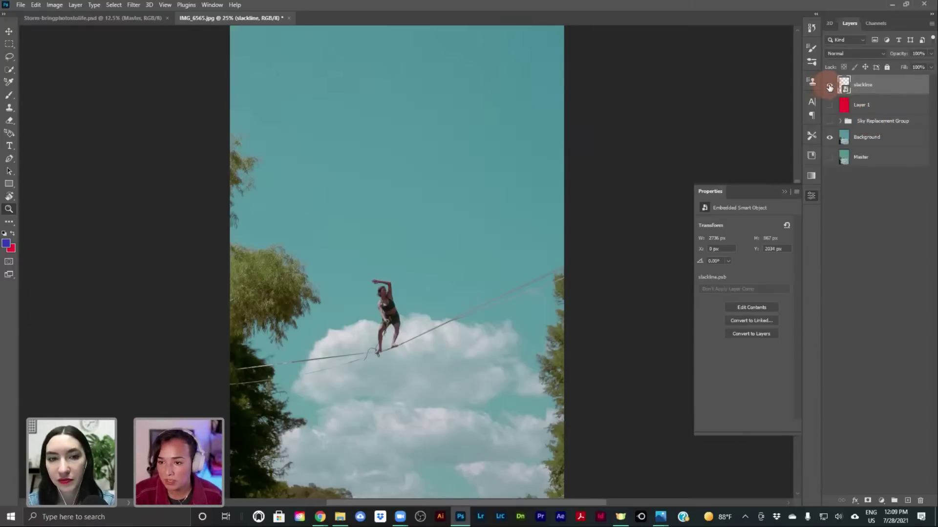
Step: Hide the slackline Smart Object and delete the red fill layer, Layer 1
left_click(830, 86)
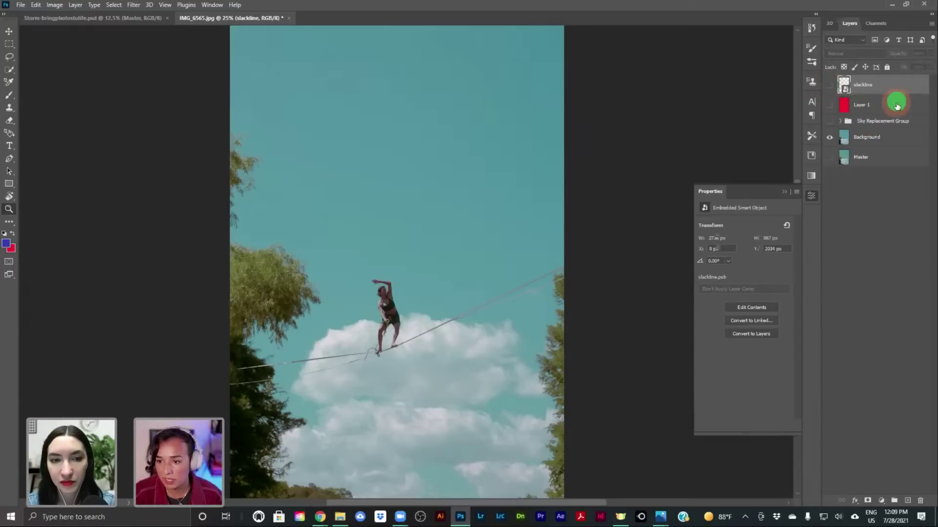
left_click(891, 110)
key("Delete")
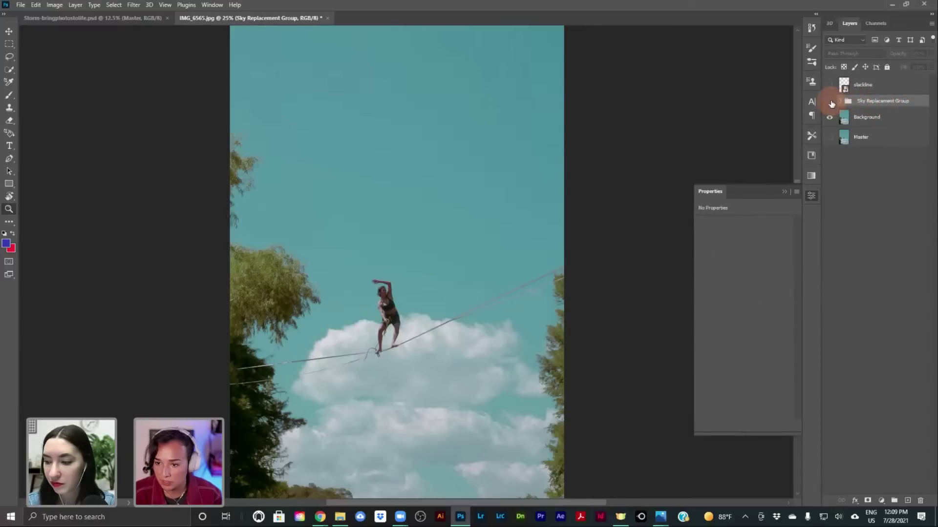
Step: Delete the Sky Replacement Group, leaving the Background layer visible
left_click(829, 101)
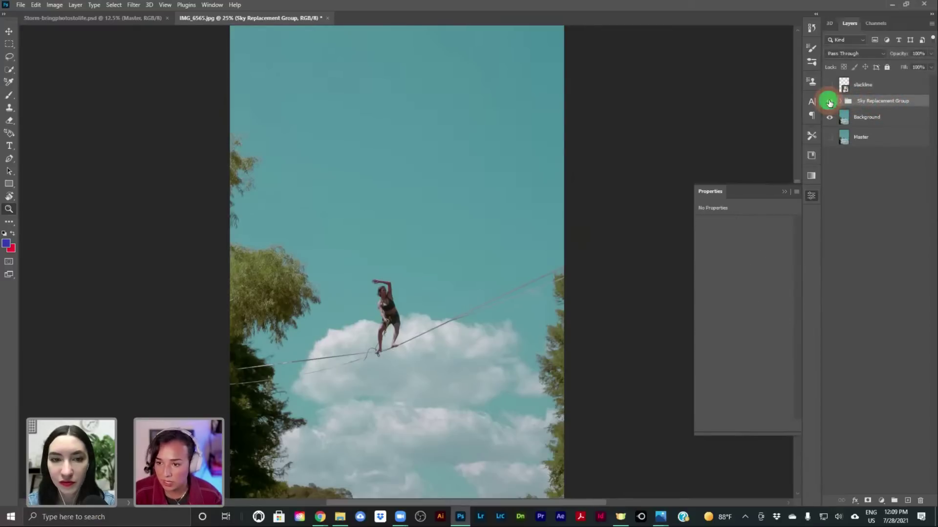
key("Delete")
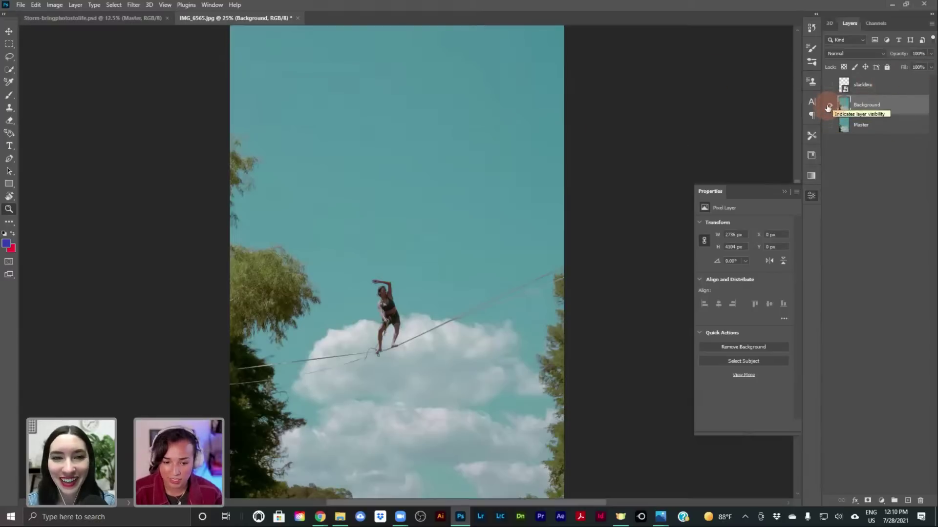
left_click(830, 106)
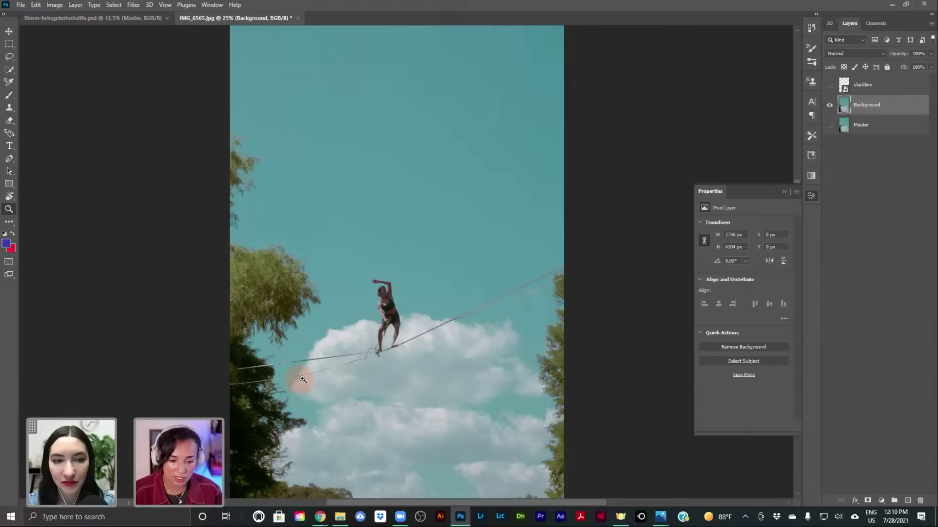
left_click(828, 87)
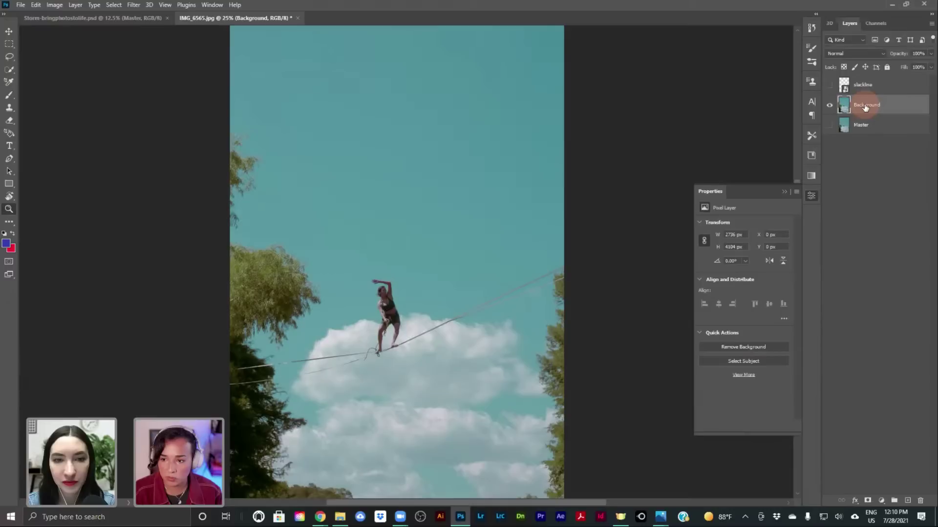
Step: Put the Background layer in a new group and add an empty layer above it inside that group
key("ctrl+g")
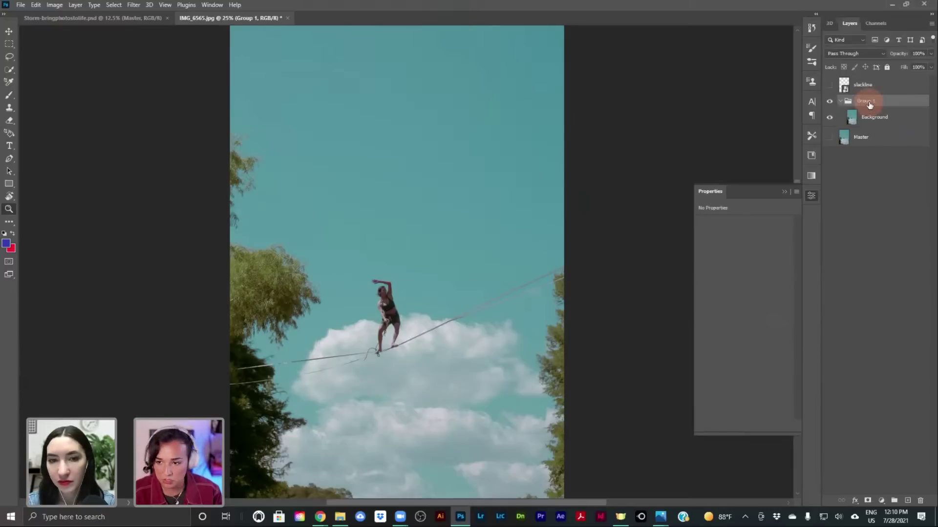
left_click(873, 117)
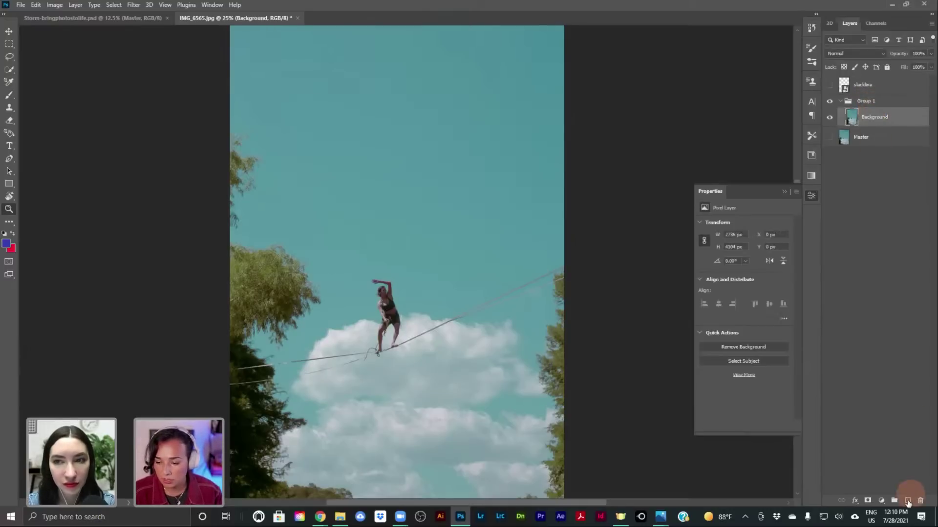
left_click(907, 500)
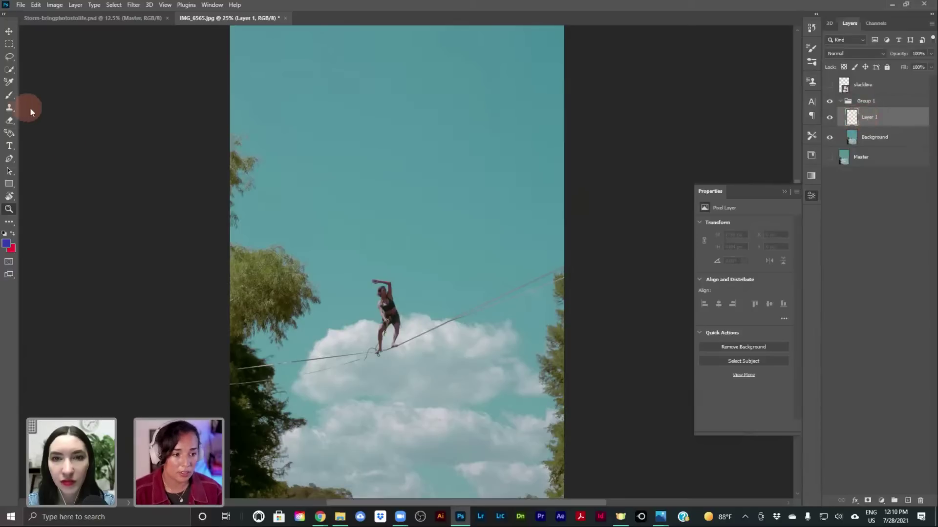
Step: Using the Clone Stamp with a smaller brush, cover the walker's lower legs and the slackline in front of the cloud with cloud texture
left_click(8, 108)
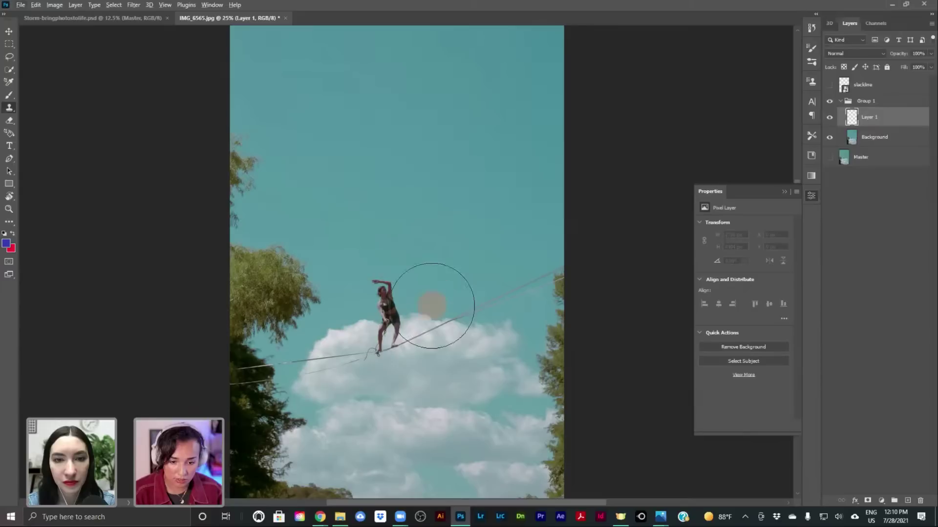
left_click(431, 379, "alt")
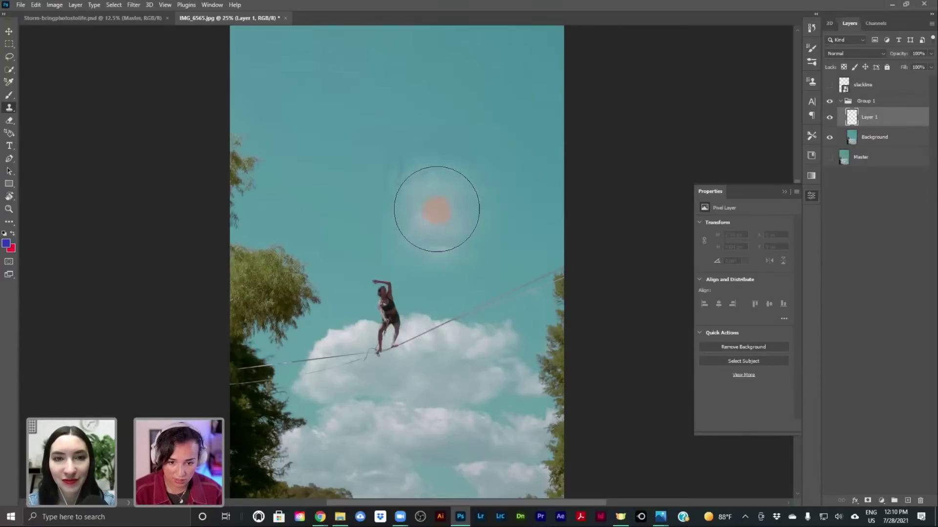
key("bracketleft")
key("bracketleft")
key("bracketleft")
key("bracketleft")
key("bracketleft")
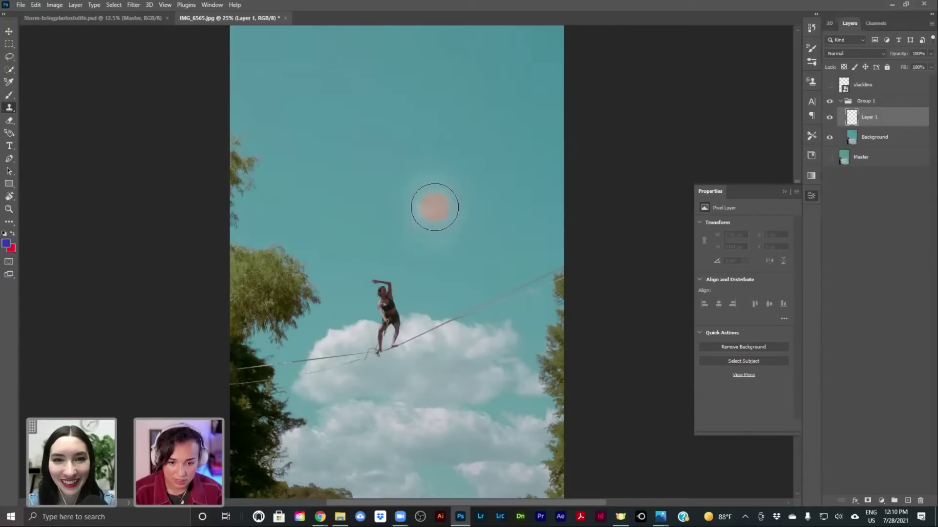
key("bracketleft")
key("bracketleft")
key("bracketleft")
key("bracketleft")
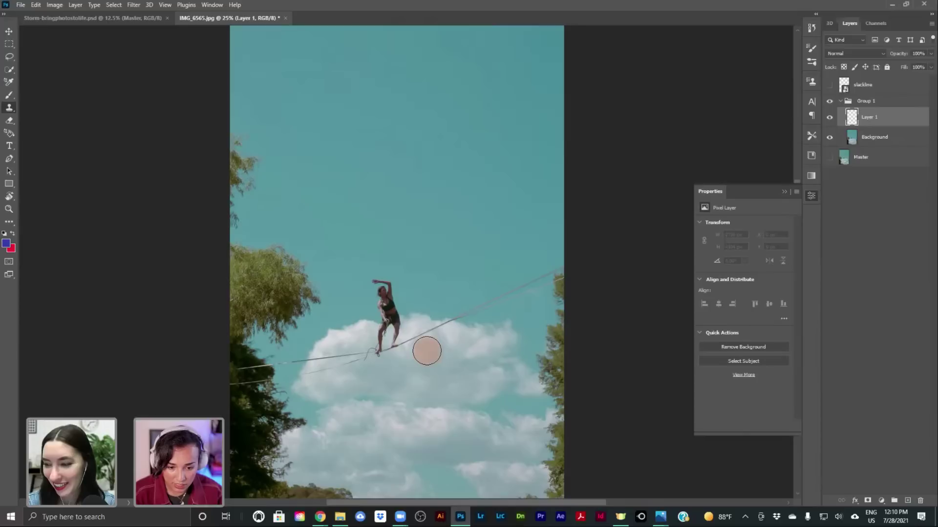
left_click(385, 372, "alt")
mouse_move(378, 351)
left_mouse_down()
mouse_move(384, 360)
mouse_move(376, 348)
mouse_move(424, 361)
mouse_move(399, 342)
mouse_move(438, 335)
mouse_move(407, 344)
mouse_move(406, 334)
mouse_move(444, 339)
mouse_move(427, 350)
mouse_move(358, 355)
mouse_move(382, 360)
mouse_move(368, 352)
mouse_move(357, 362)
mouse_move(369, 352)
mouse_move(334, 357)
mouse_move(346, 379)
mouse_move(335, 366)
mouse_move(356, 362)
mouse_move(325, 378)
mouse_move(337, 381)
mouse_move(320, 371)
mouse_move(329, 370)
mouse_move(313, 374)
mouse_move(342, 377)
mouse_move(287, 372)
left_mouse_up()
Step: Clone sky and foliage over the upper rope running from the cloud's left side across the left tree
left_click(292, 344, "alt")
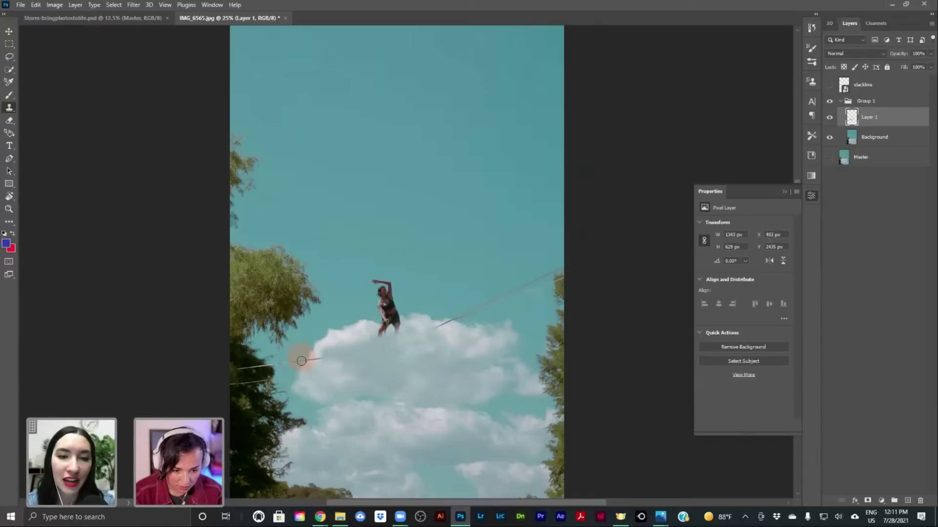
key("ctrl+plus")
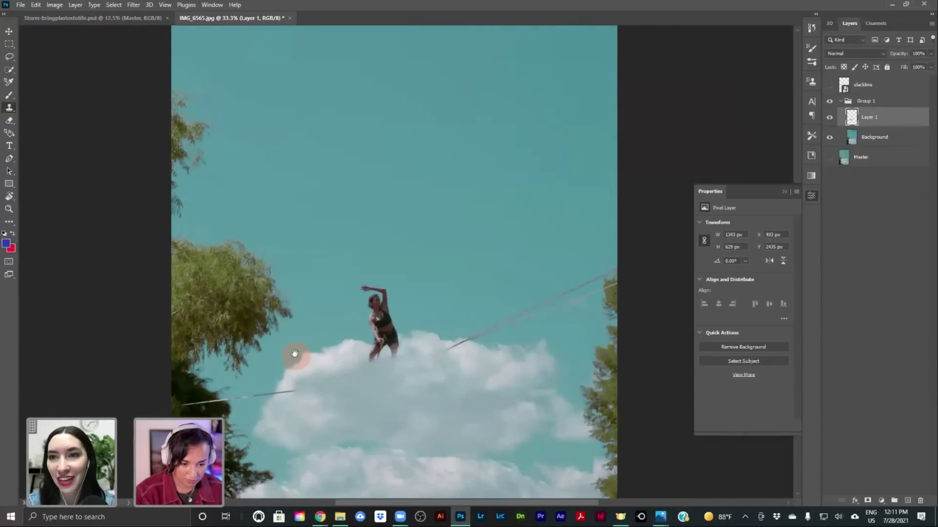
mouse_move(273, 367)
left_mouse_down()
mouse_move(299, 313)
mouse_move(379, 227)
mouse_move(360, 241)
left_mouse_up()
left_click(380, 225, "alt")
left_click(370, 227, "alt")
left_click(353, 241)
left_click(301, 237, "alt")
left_click_drag(299, 248, 337, 244)
left_click(311, 240, "alt")
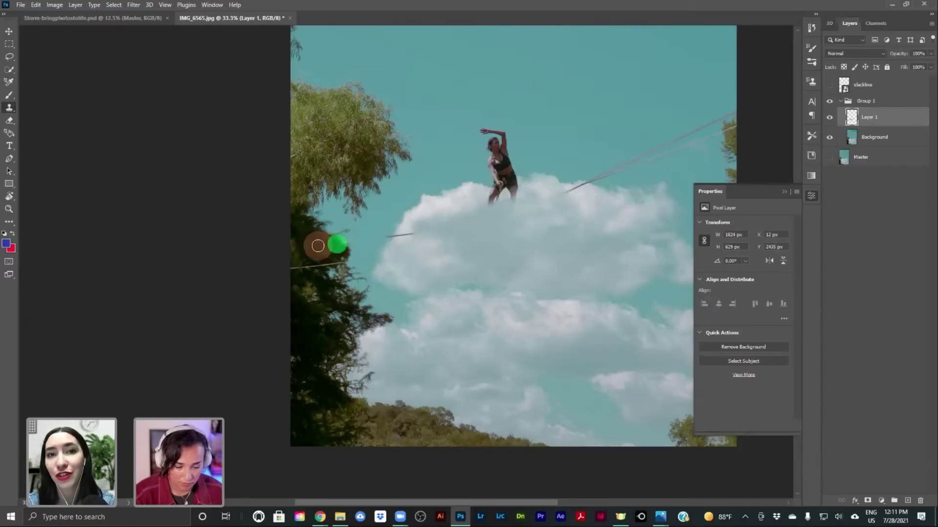
Step: Touch up the left tree's outer edge and the adjoining sky with cloned foliage and sky
left_click(314, 246, "alt")
left_click(347, 244)
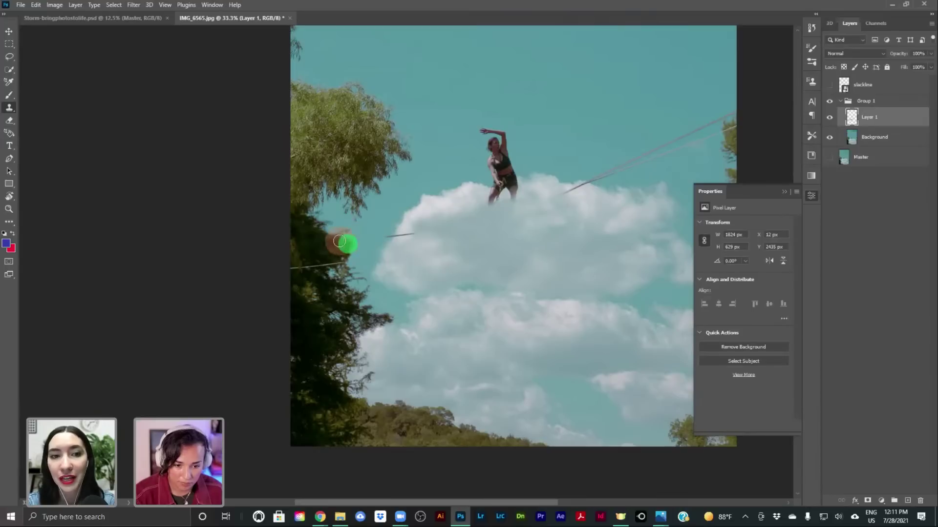
left_click(342, 234)
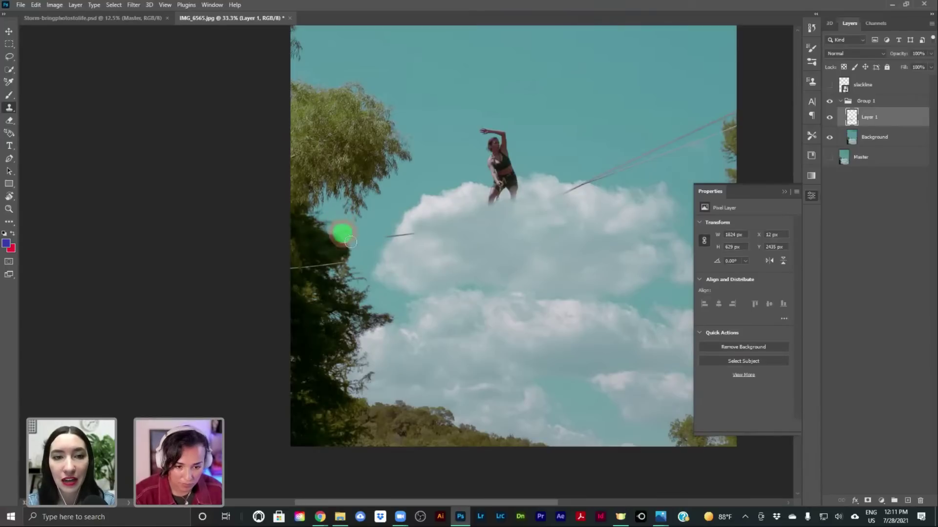
left_click(344, 242)
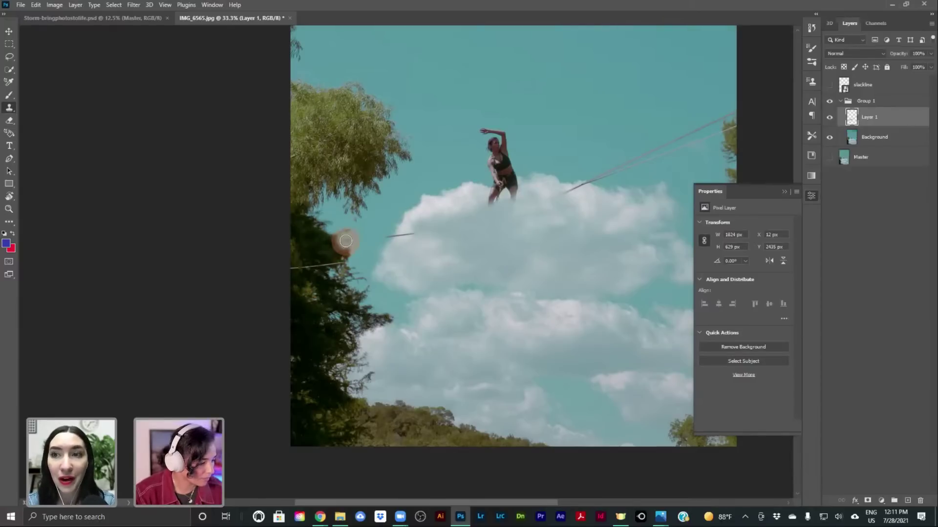
left_click(368, 224)
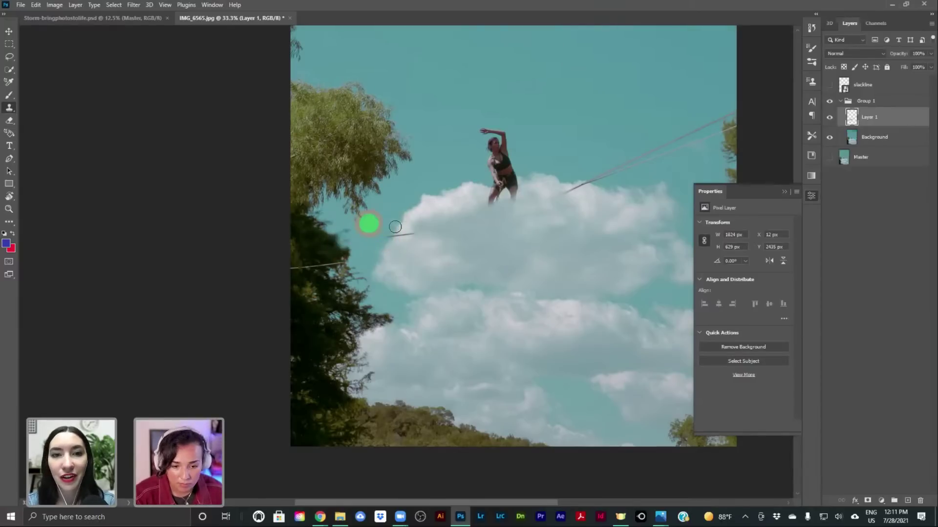
Step: Clone cloud texture over the leftover piece of rope at the big cloud's left edge
left_click(414, 251)
mouse_move(402, 235)
left_mouse_down()
mouse_move(431, 239)
mouse_move(435, 231)
mouse_move(394, 245)
mouse_move(388, 237)
mouse_move(436, 247)
mouse_move(395, 244)
left_mouse_up()
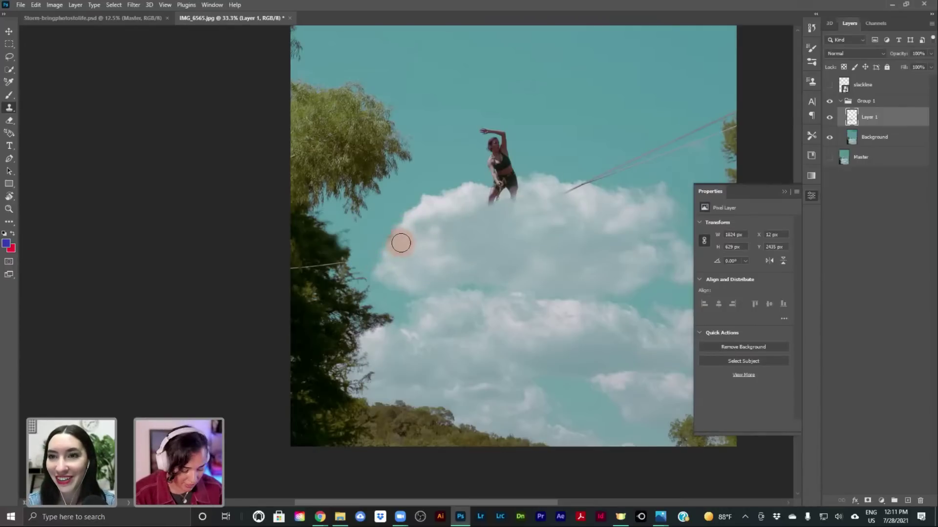
left_click_drag(404, 214, 392, 240)
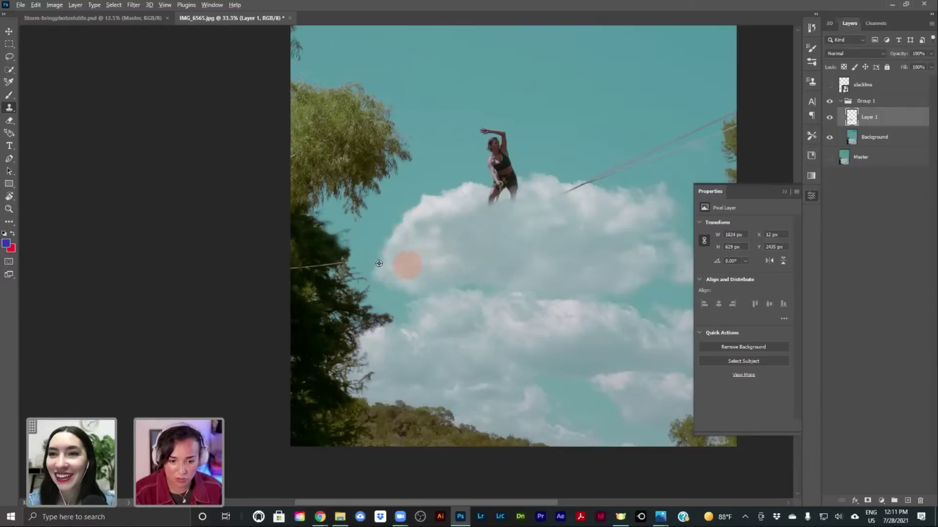
Step: Sample the sky beside the left tree and clone out the lower rope crossing the tree
left_click(366, 241, "alt")
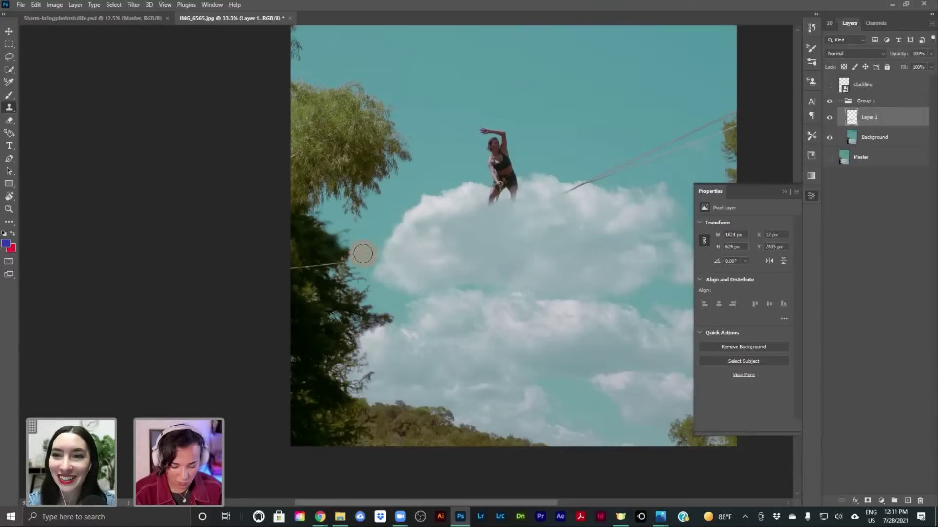
left_click(366, 248)
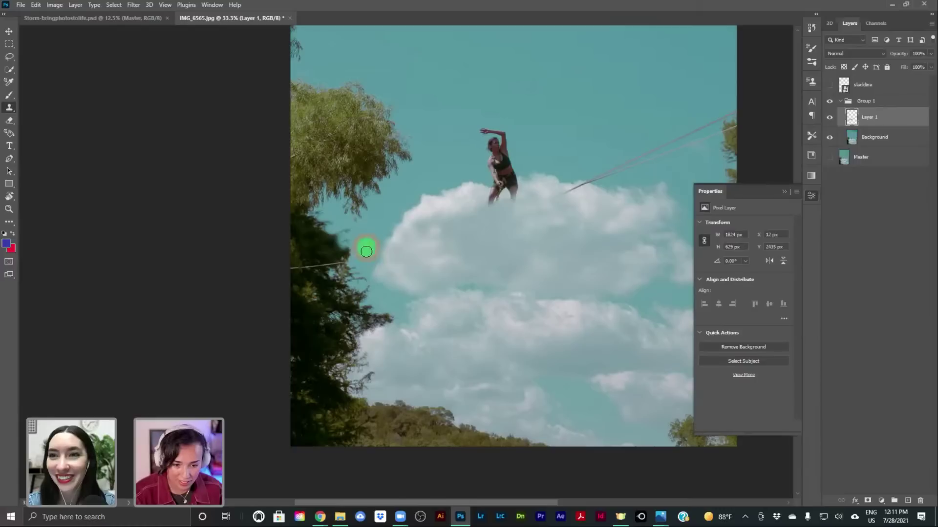
mouse_move(371, 256)
left_mouse_down()
mouse_move(295, 253)
mouse_move(292, 266)
mouse_move(304, 266)
mouse_move(309, 249)
mouse_move(310, 265)
mouse_move(318, 251)
mouse_move(312, 265)
mouse_move(325, 265)
mouse_move(322, 251)
mouse_move(341, 262)
left_mouse_up()
Step: Clone out the slackline along the upper edge of the cloud to the right of the walker
left_click(594, 182)
mouse_move(594, 182)
left_mouse_down()
mouse_move(427, 195)
mouse_move(398, 208)
mouse_move(415, 202)
left_mouse_up()
left_click(388, 234, "alt")
left_click(408, 205)
left_click(399, 227, "alt")
mouse_move(422, 186)
left_mouse_down()
mouse_move(418, 192)
mouse_move(441, 178)
mouse_move(424, 195)
mouse_move(449, 184)
left_mouse_up()
Step: Clone clean sky over the ropes running from the cloud up to the right tree, enlarging the brush for the remainder
left_click(451, 152, "alt")
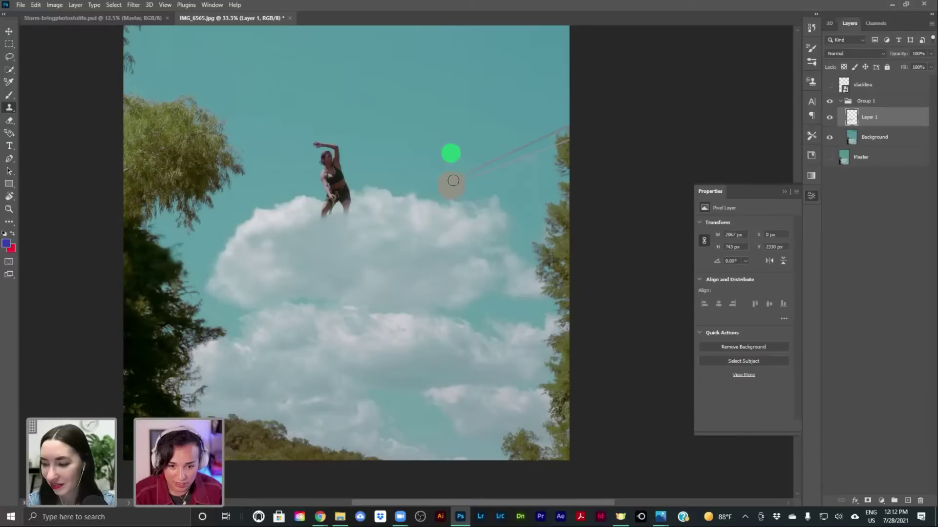
left_click(459, 158, "alt")
mouse_move(451, 179)
left_mouse_down()
mouse_move(460, 149)
mouse_move(464, 178)
mouse_move(507, 148)
mouse_move(535, 144)
mouse_move(544, 137)
mouse_move(527, 109)
mouse_move(508, 156)
mouse_move(543, 148)
left_mouse_up()
key("]")
key("]")
key("]")
left_click(458, 149, "alt")
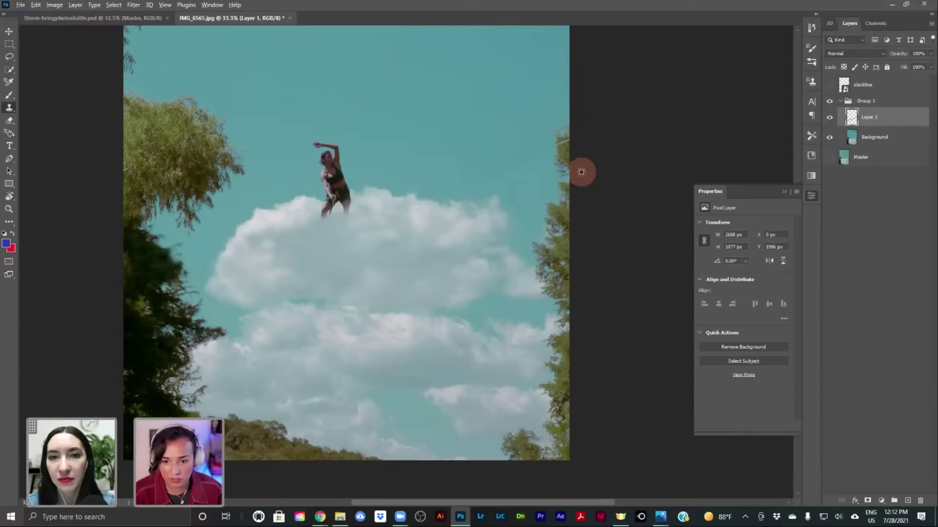
Step: Rebuild the top of the right tree where the rope ended by cloning foliage from lower on the tree
left_click(562, 144, "alt")
left_click(558, 145)
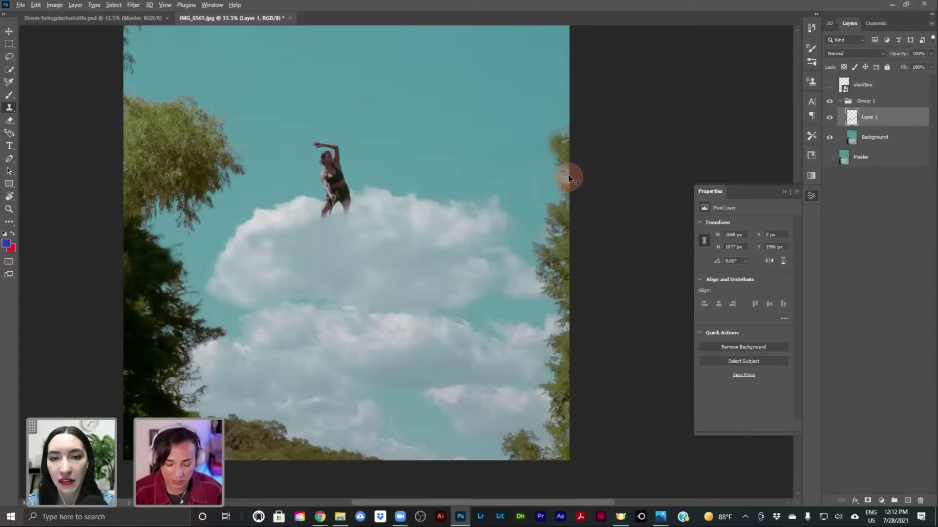
left_click(554, 215, "alt")
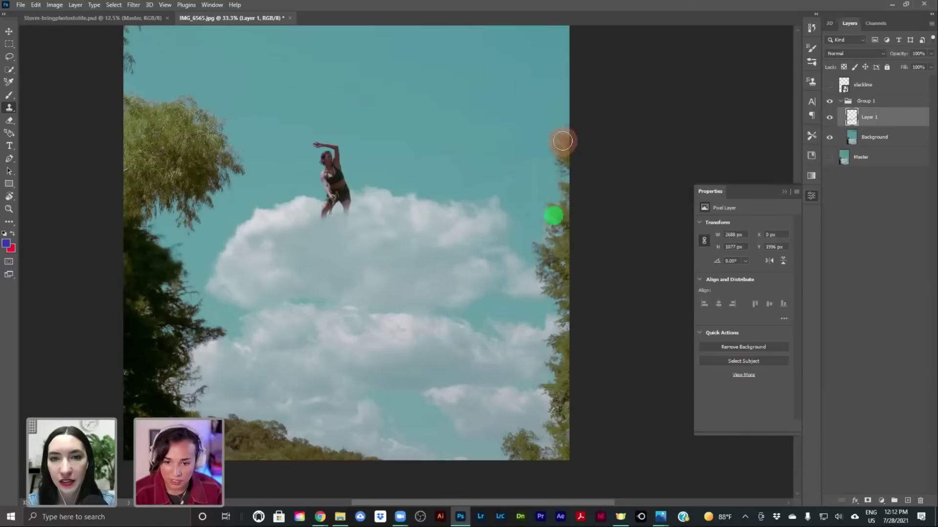
left_click(562, 144)
left_click(548, 216, "alt")
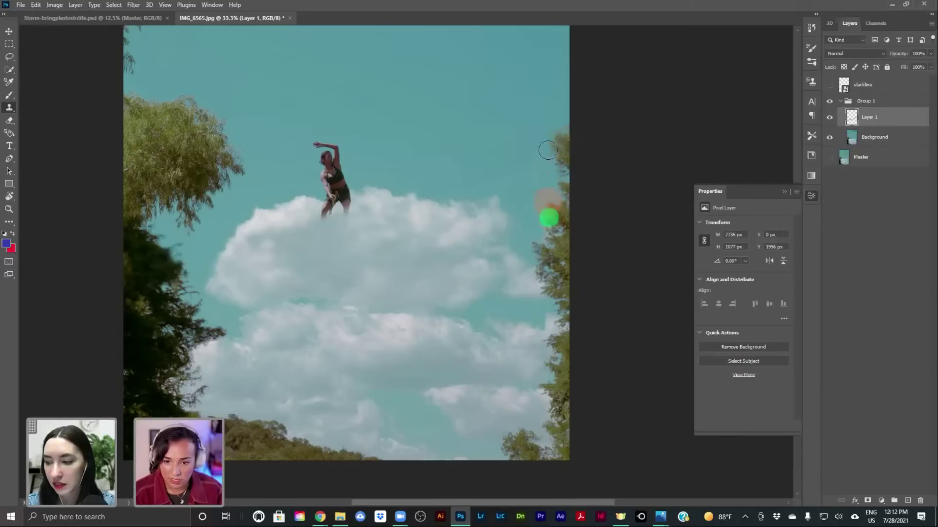
left_click(559, 135)
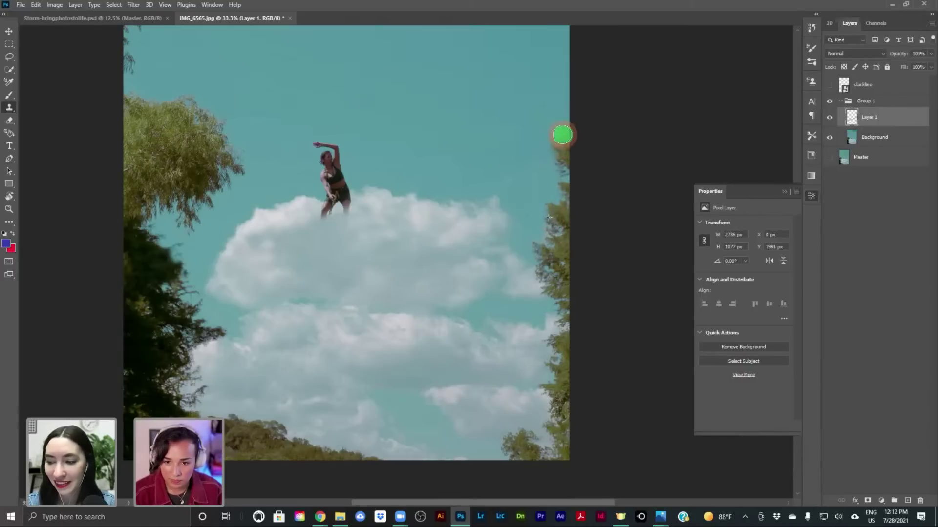
left_click(555, 135)
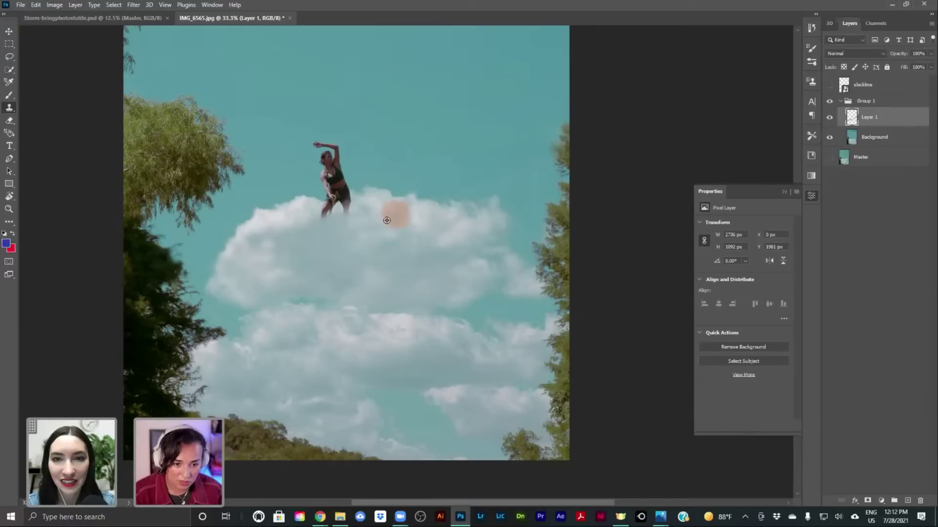
Step: Clone cloud texture over the walker's remaining legs and rebuild the cloud's top edge behind them
left_click(334, 237, "alt")
left_click_drag(327, 214, 321, 211)
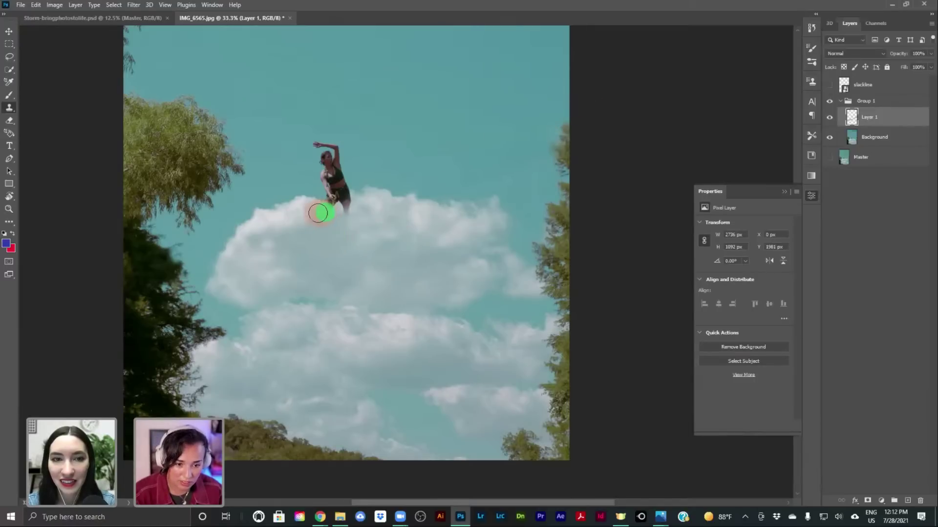
left_click(295, 213)
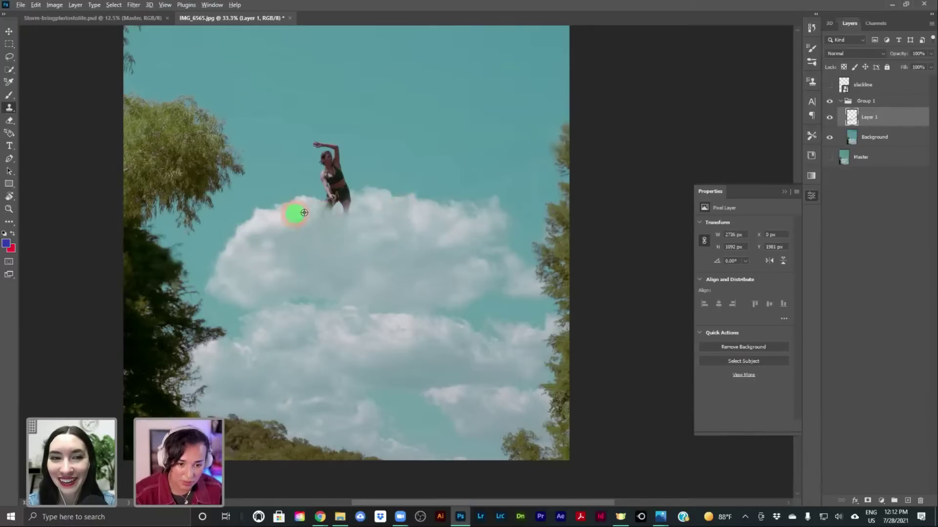
left_click_drag(321, 199, 324, 209)
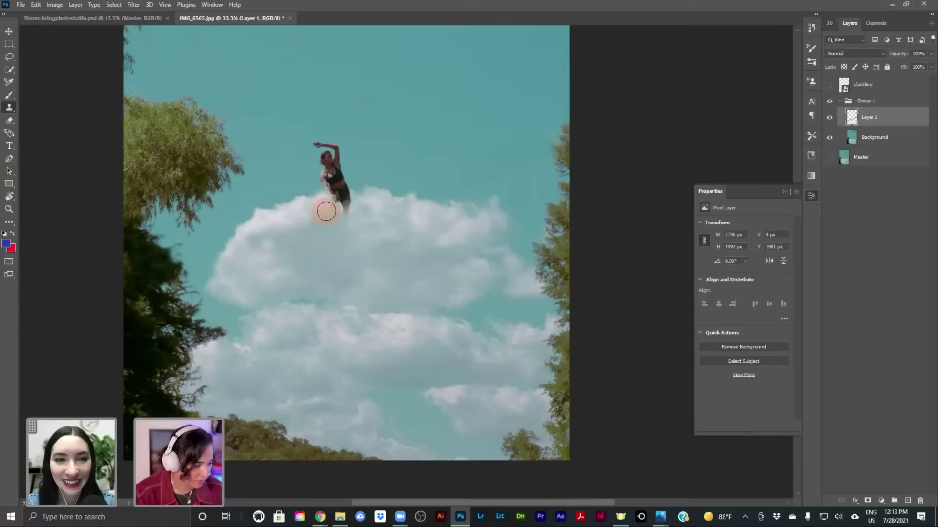
left_click(301, 202, "alt")
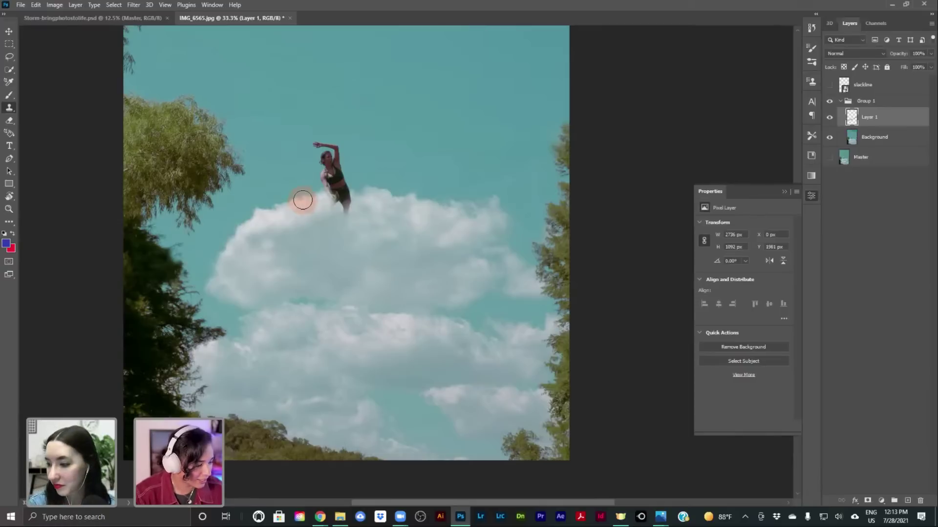
mouse_move(326, 198)
left_mouse_down()
mouse_move(347, 197)
mouse_move(347, 216)
mouse_move(365, 158)
mouse_move(363, 195)
left_mouse_up()
left_click(358, 197)
Step: Clone clean sky over the walker's torso, head and raised arm above the cloud
left_click(365, 157, "alt")
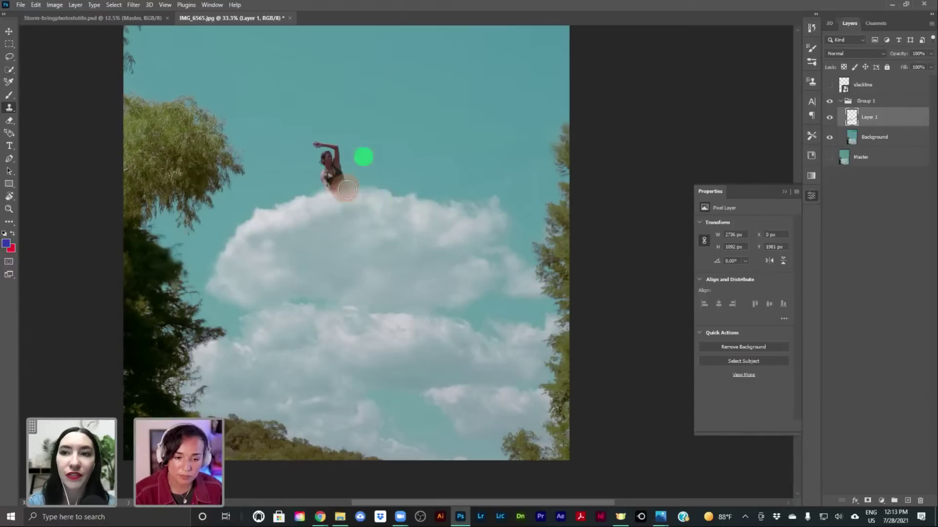
mouse_move(376, 197)
left_mouse_down()
mouse_move(354, 194)
mouse_move(353, 185)
mouse_move(326, 197)
mouse_move(323, 174)
mouse_move(338, 152)
mouse_move(323, 161)
mouse_move(329, 145)
mouse_move(308, 149)
mouse_move(330, 128)
mouse_move(319, 144)
mouse_move(341, 145)
left_mouse_up()
left_click(366, 151, "alt")
left_click(359, 130, "alt")
left_click(328, 116, "alt")
left_click(335, 147)
left_click(355, 108, "alt")
left_click(335, 117, "alt")
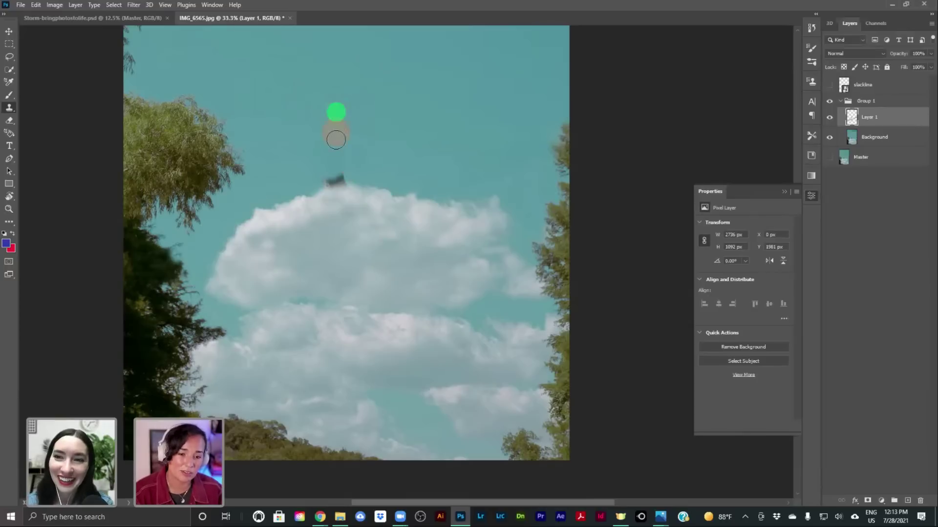
Step: Clone nearby sky over the dark remnant of the walker's body just above the cloud's top edge and blend the patch
left_click(342, 145, "alt")
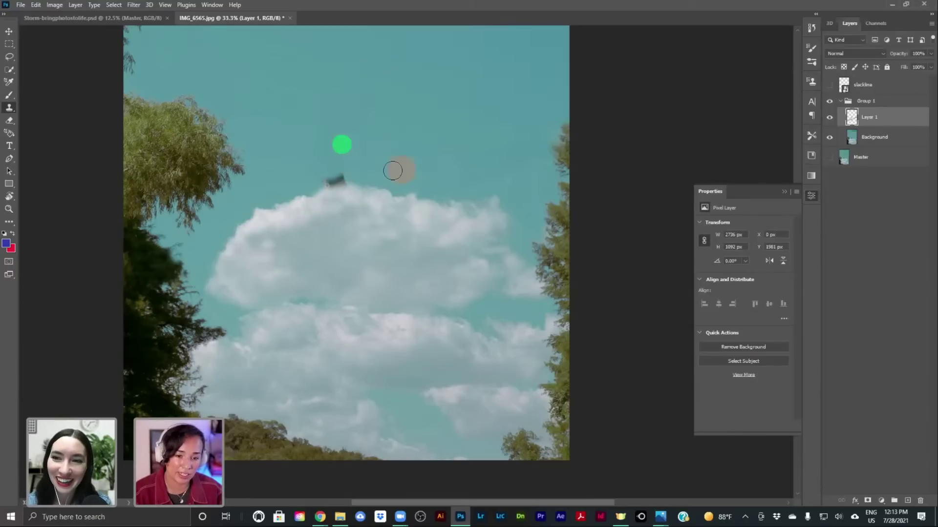
left_click(367, 160, "alt")
left_click_drag(341, 178, 359, 163)
left_click(362, 157, "alt")
left_click(329, 184)
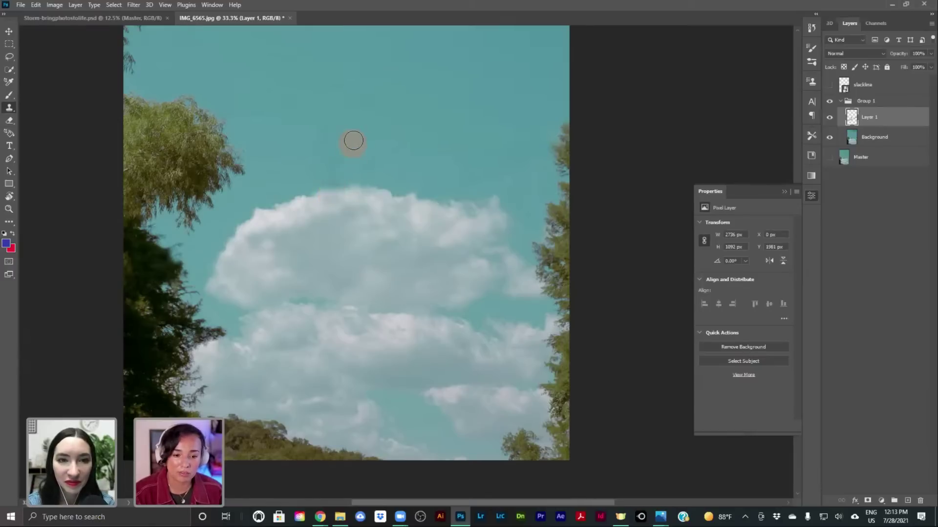
left_click(310, 165, "alt")
left_click(326, 181)
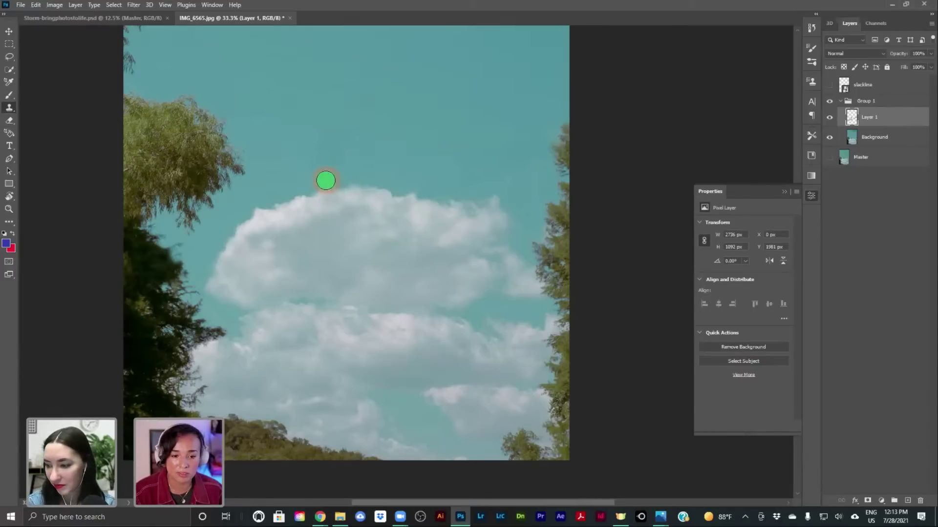
left_click(345, 134, "alt")
left_click(333, 178)
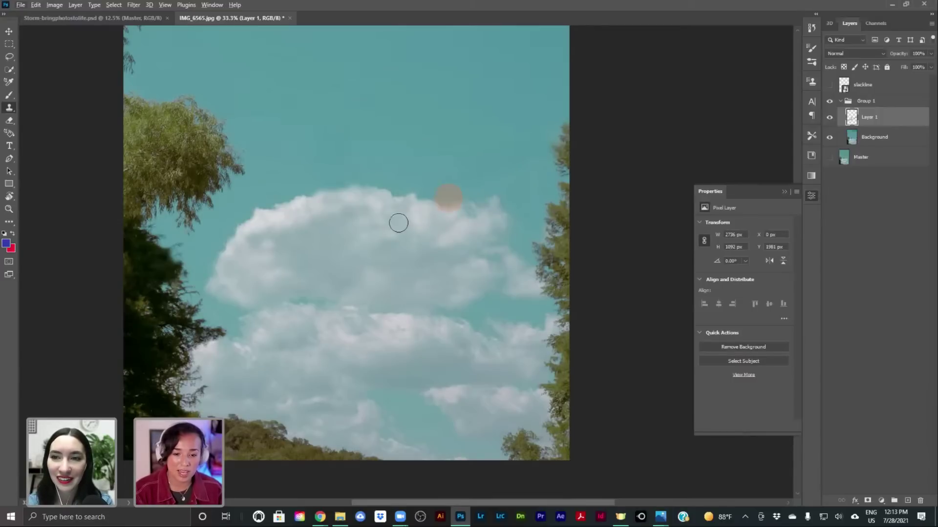
Step: Examine the retouched sky, cloud and tree edges at different magnifications for leftover traces of the walker and ropes
scroll(399, 225, "down", 1)
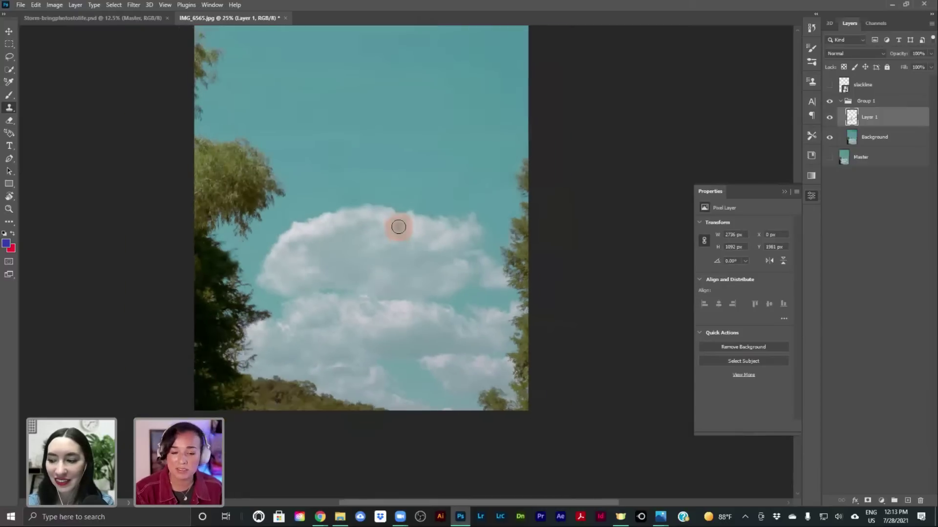
left_click_drag(349, 130, 335, 191)
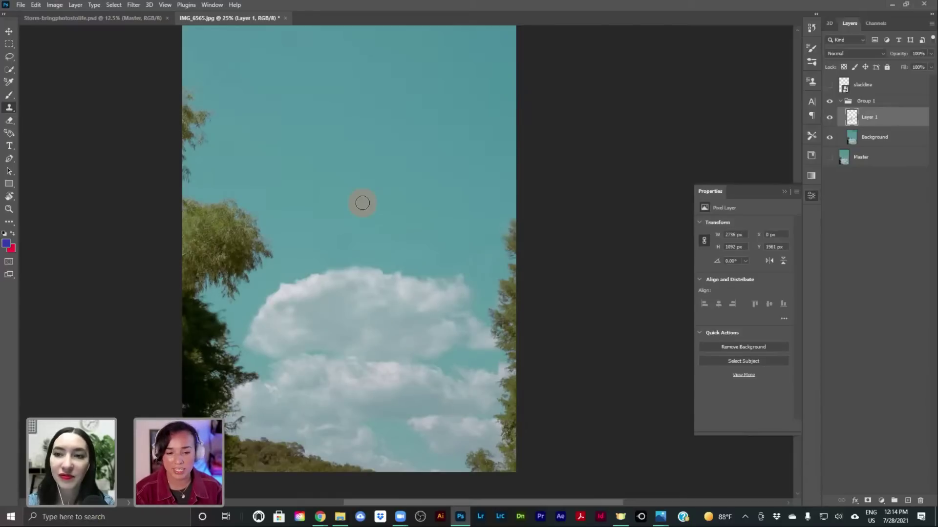
left_click_drag(385, 168, 385, 211)
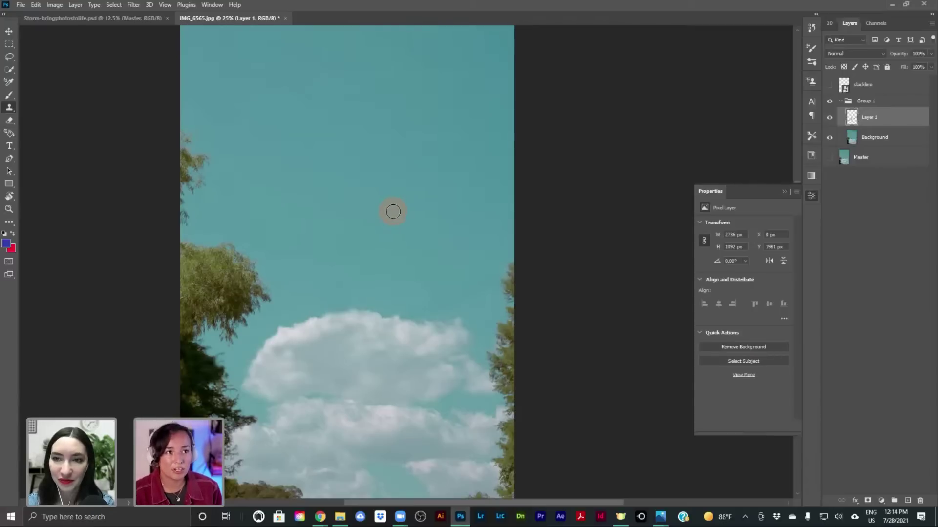
left_click_drag(397, 151, 411, 153)
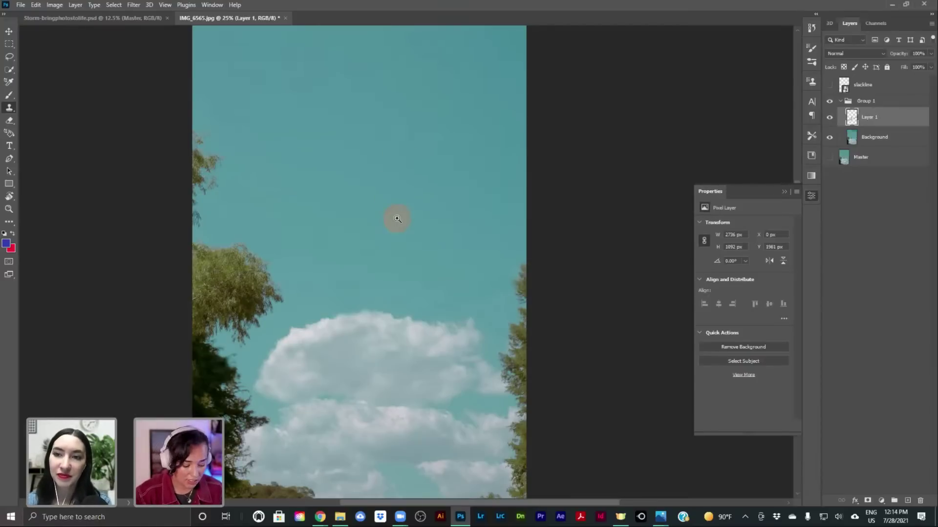
key("z")
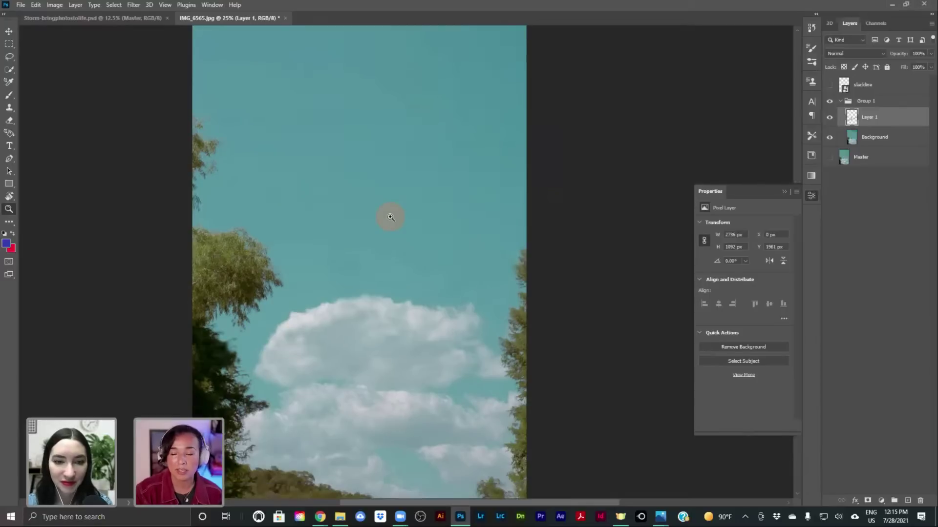
left_click(381, 325)
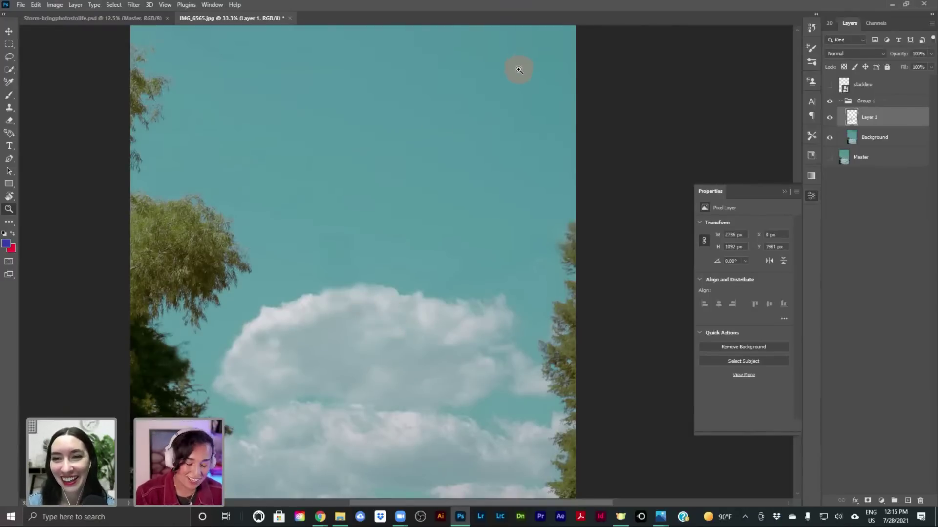
key("s")
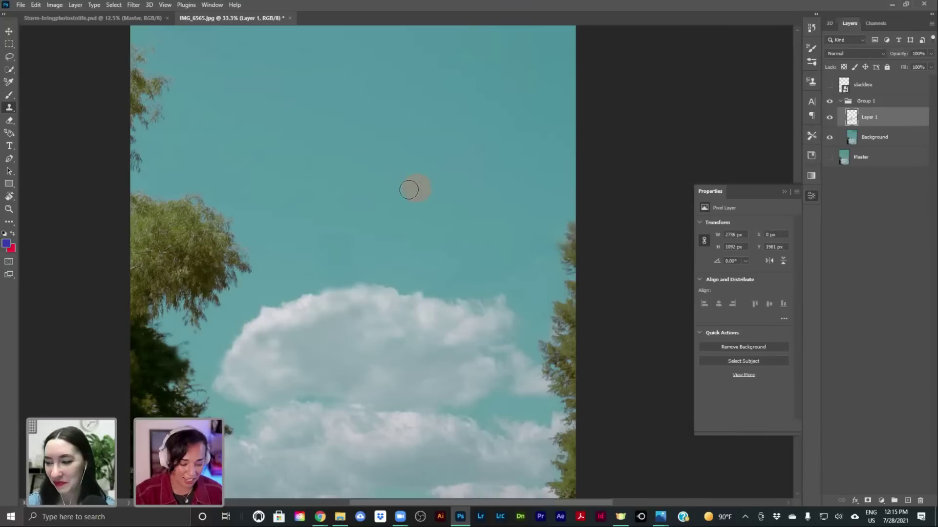
key("ctrl+minus")
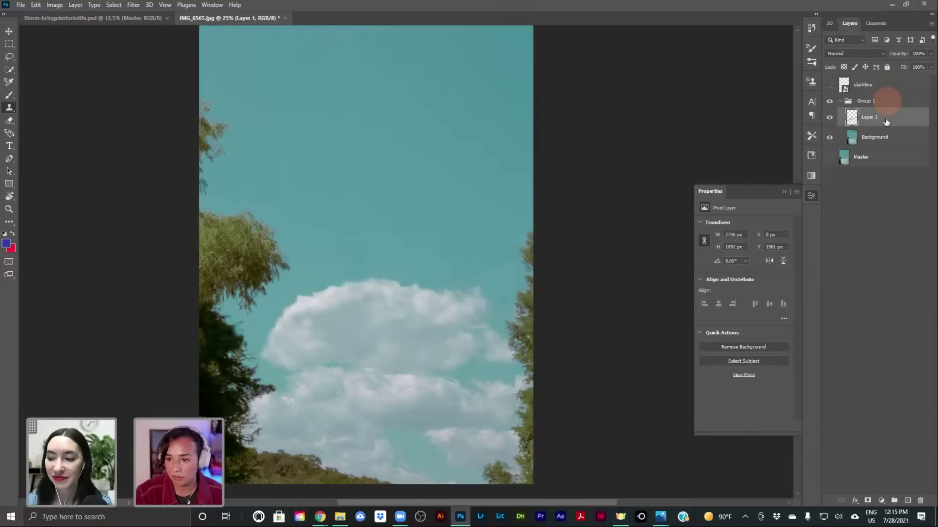
Step: Collapse Group 1, which holds the cloned layer and the background, and convert it to a smart object
left_click(840, 101)
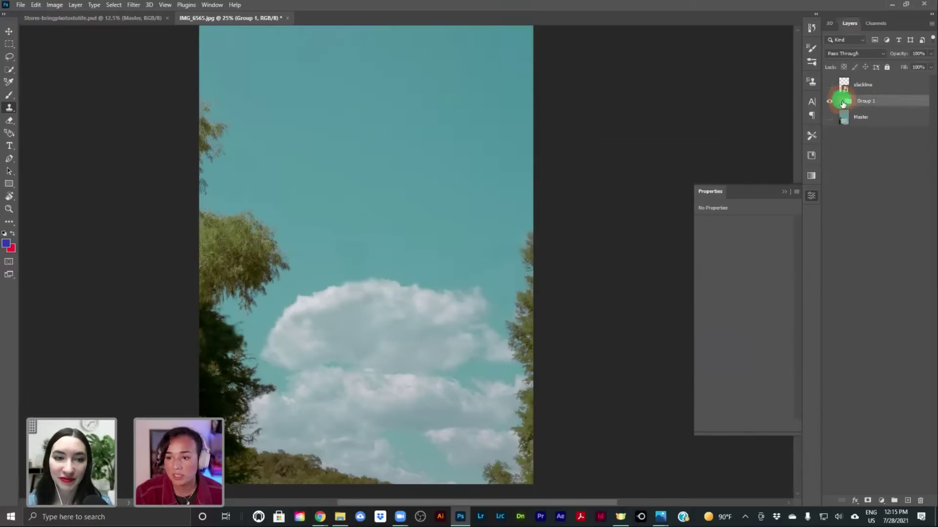
right_click(883, 100)
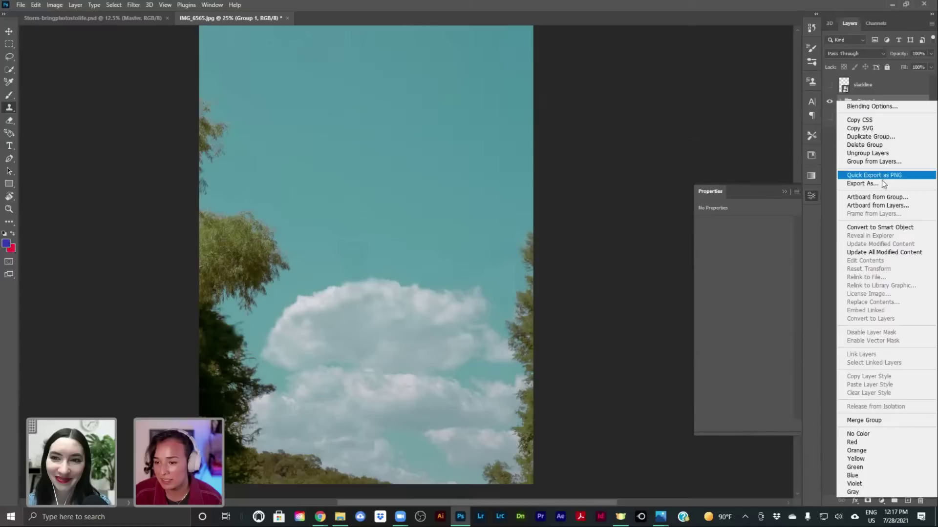
left_click(884, 98)
right_click(885, 104)
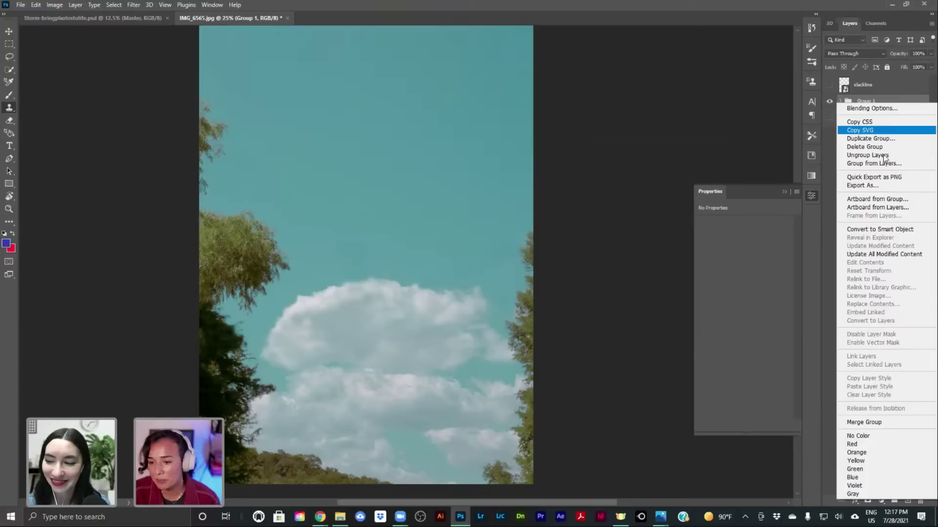
left_click(876, 229)
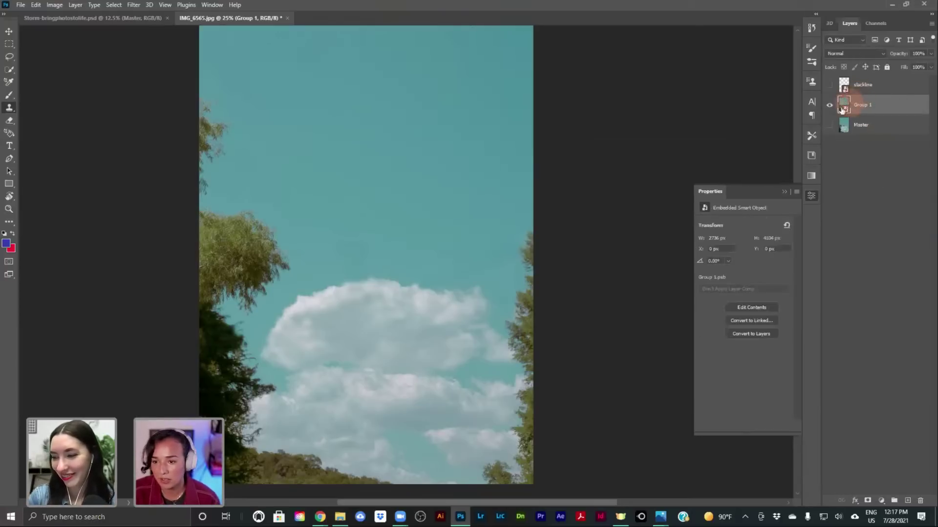
Step: Show the Master and slackline layers and rename the Group 1 smart object as background
left_click(830, 125)
left_click(829, 85)
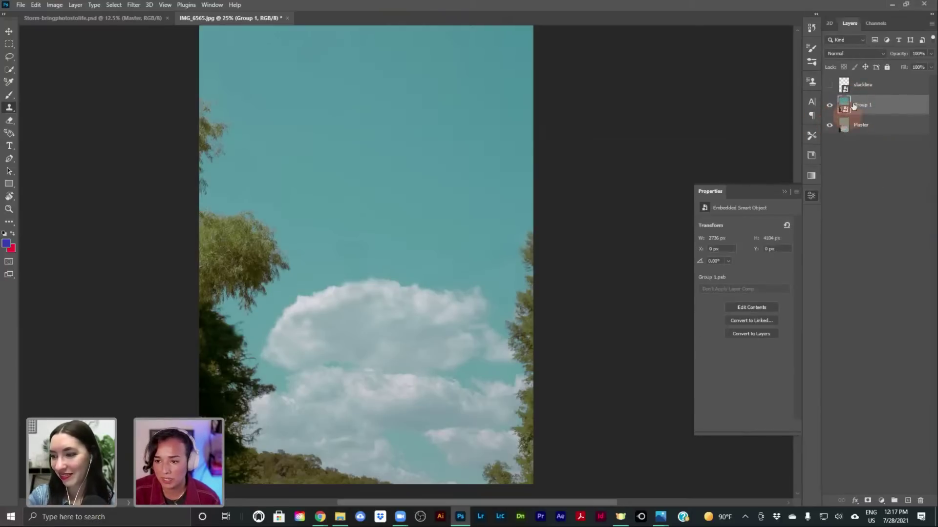
double_click(862, 104)
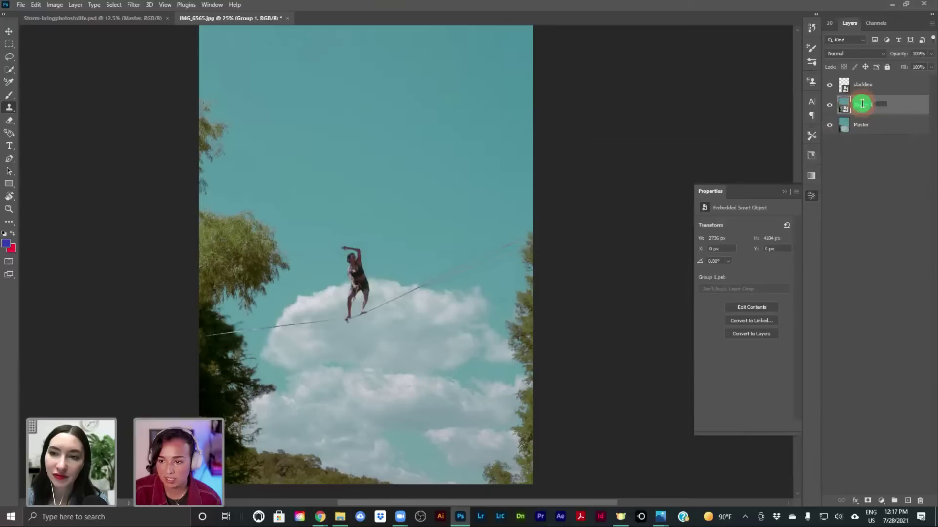
type("background")
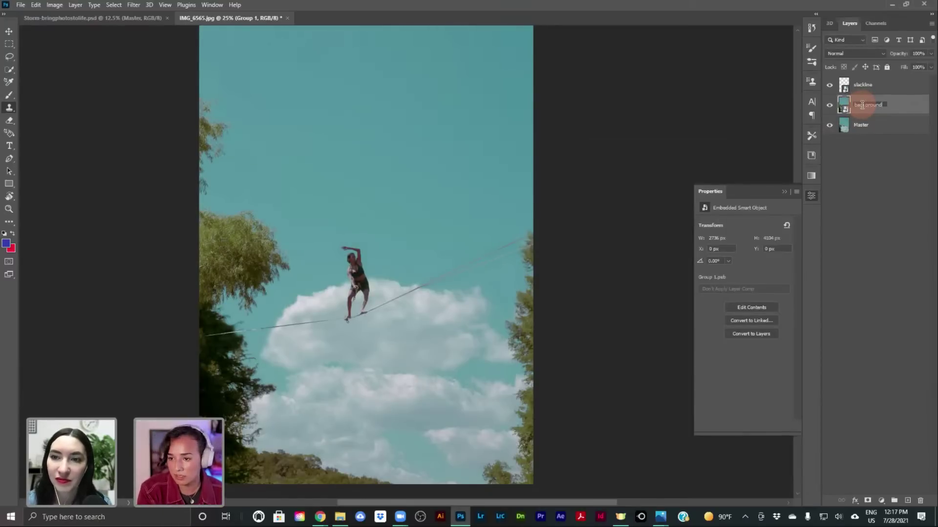
key("Return")
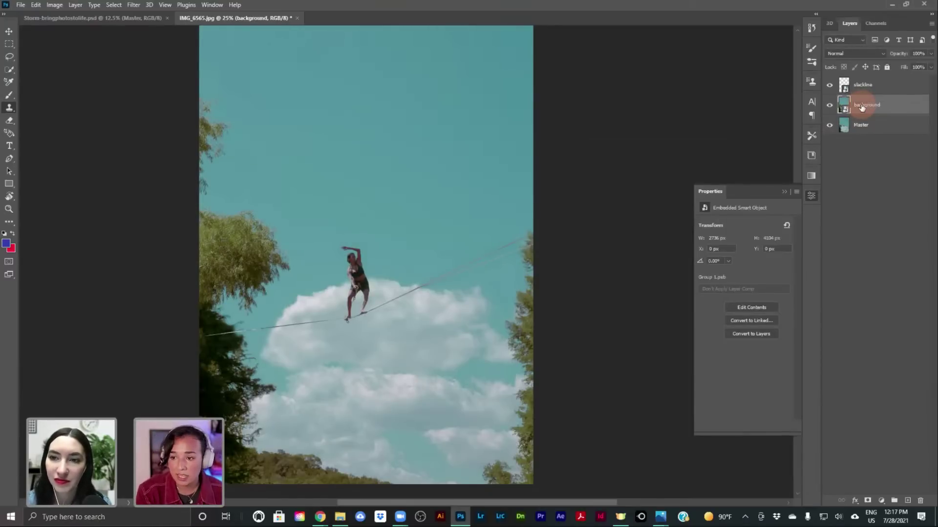
Step: Hide the Master layer and check the background and slackline layers individually, leaving both of them shown
left_click(830, 126)
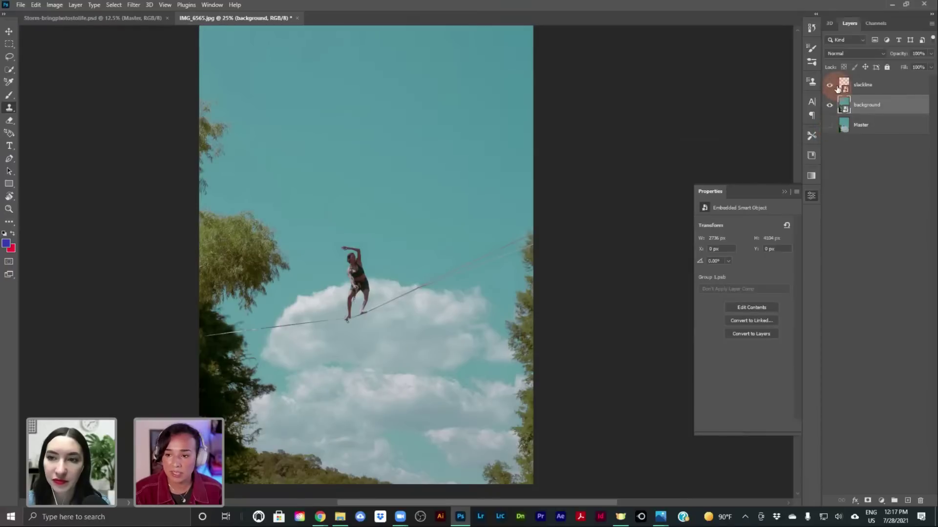
left_click(830, 86)
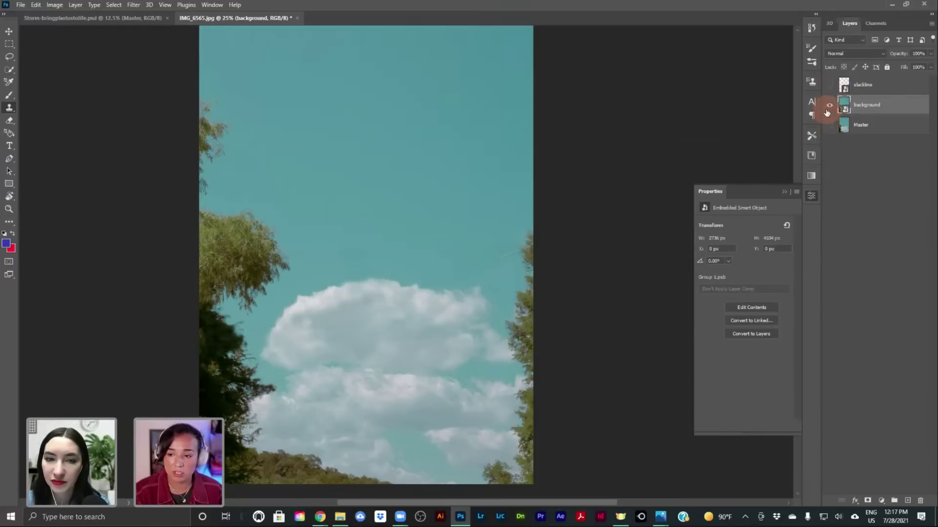
left_click(829, 105)
left_click(830, 105)
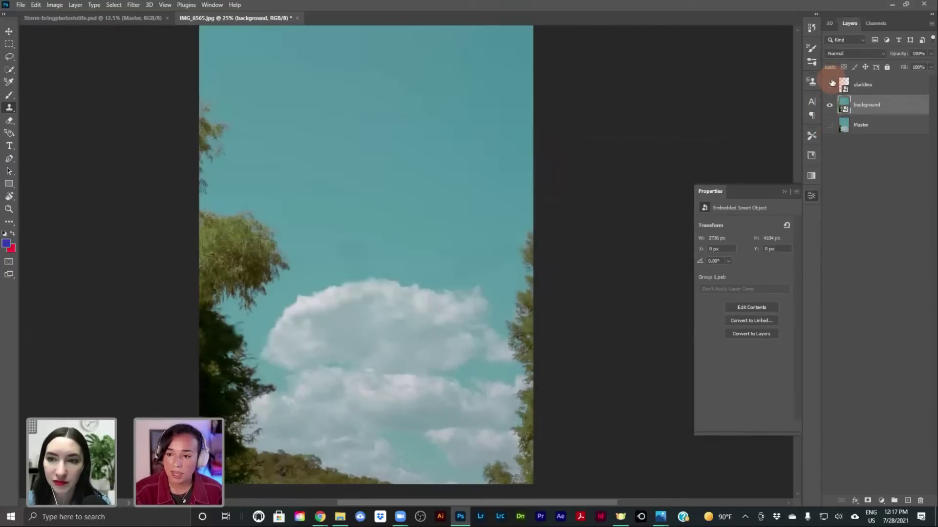
left_click(831, 85)
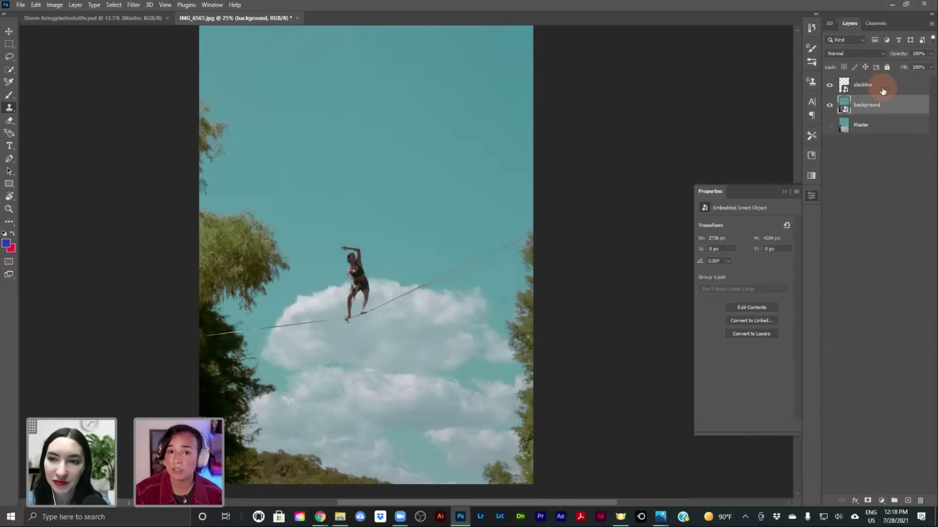
Step: Select the slackline layer and compare the image with and without it
left_click(882, 89)
left_click(829, 86)
left_click(830, 86)
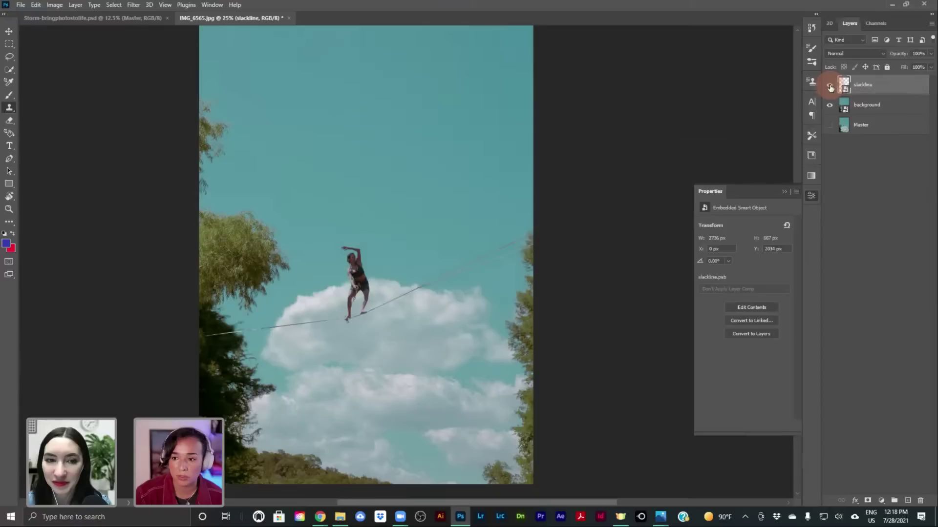
left_click(830, 86)
left_click(829, 87)
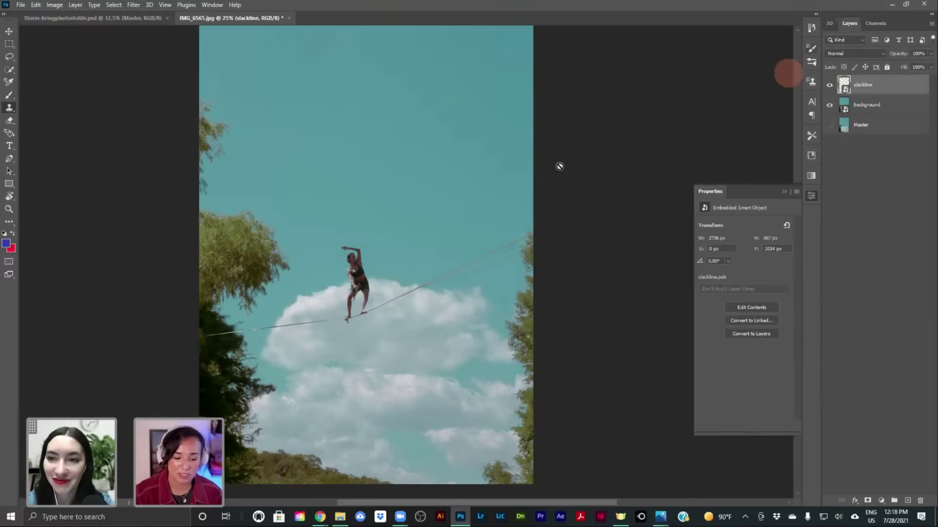
Step: Switch to the photographer's portfolio website in Chrome and open the Prime Selects photography page
mouse_move(319, 519)
left_click(450, 477)
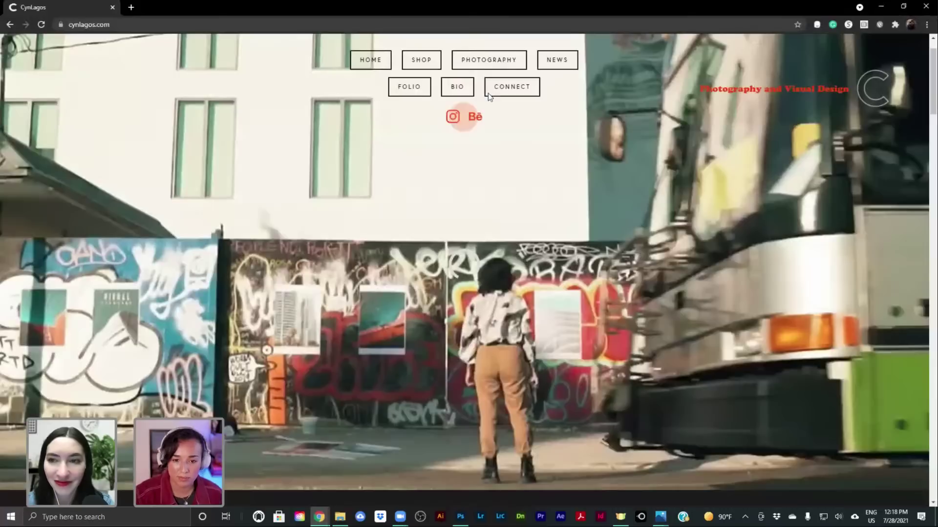
mouse_move(481, 68)
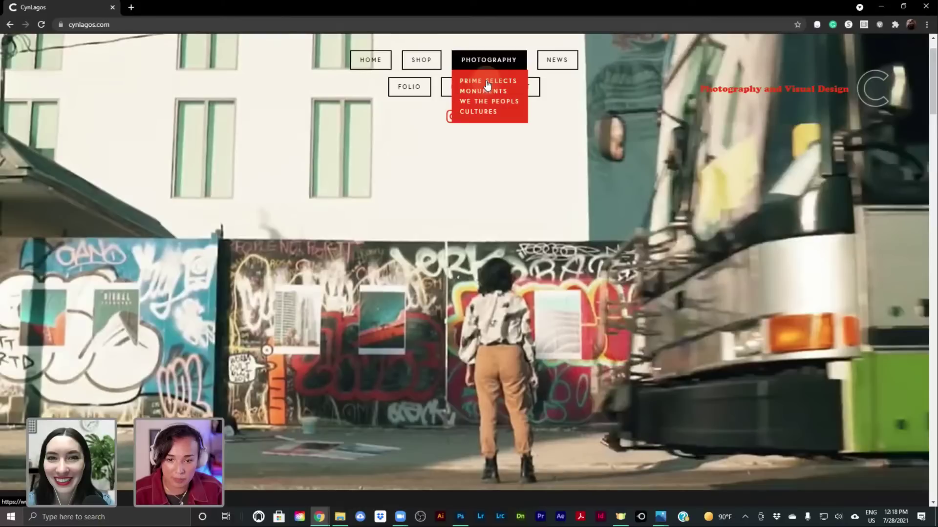
left_click(486, 81)
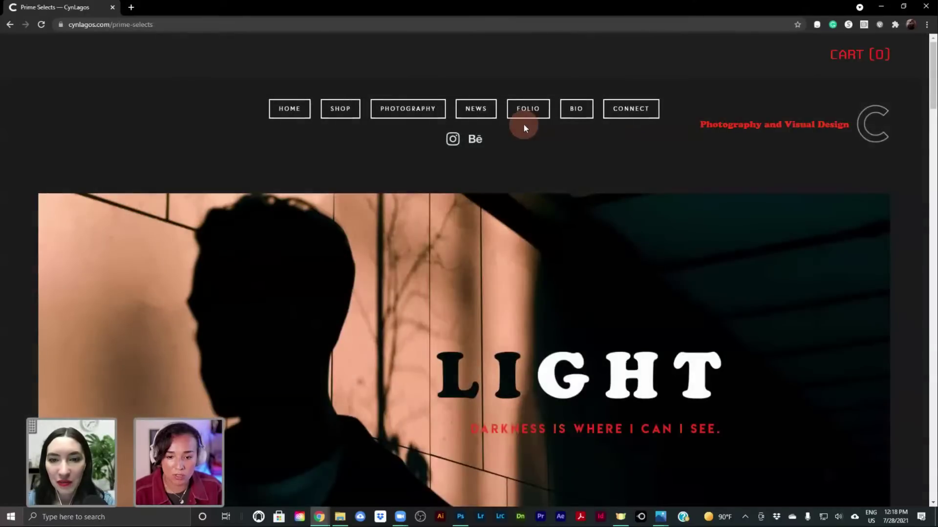
Step: Browse the Prime Selects gallery to the red building and white courtyard photos and examine their composition
scroll(524, 127, "down", 4)
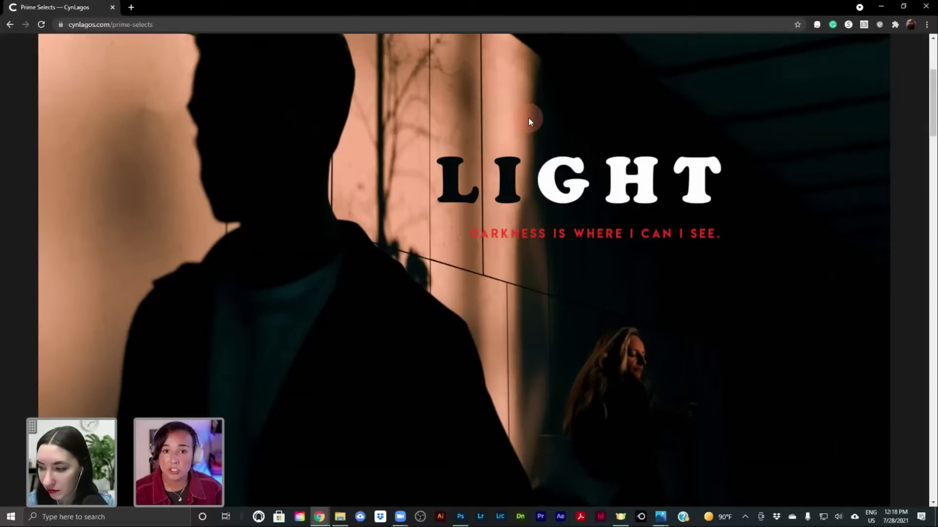
scroll(529, 117, "down", 9)
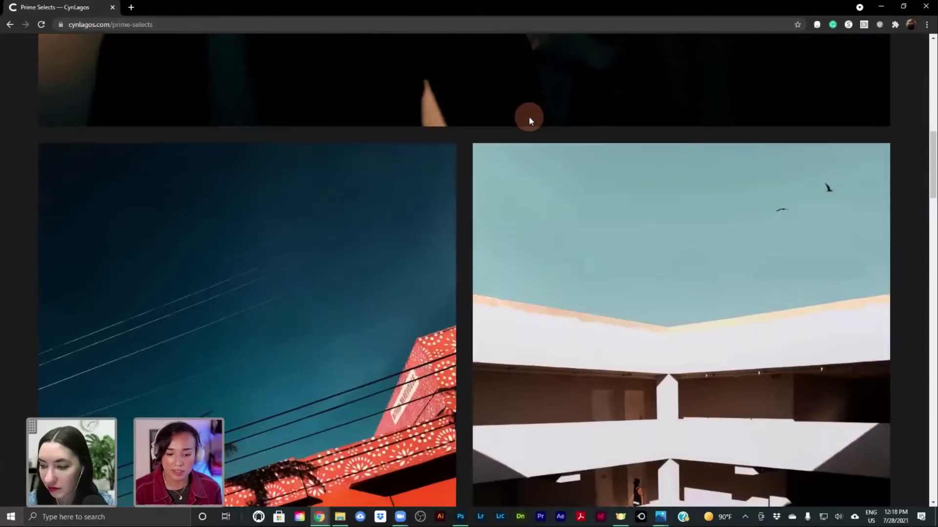
scroll(529, 117, "down", 4)
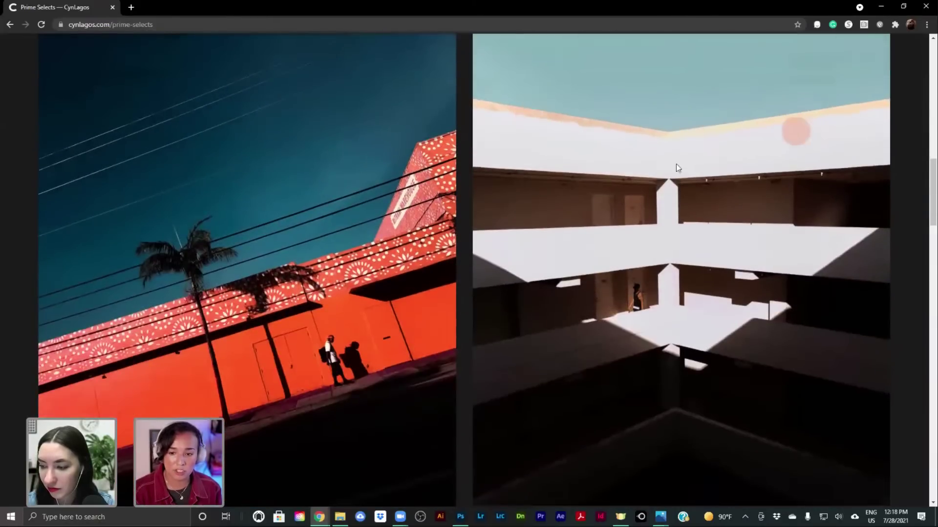
left_click(651, 214)
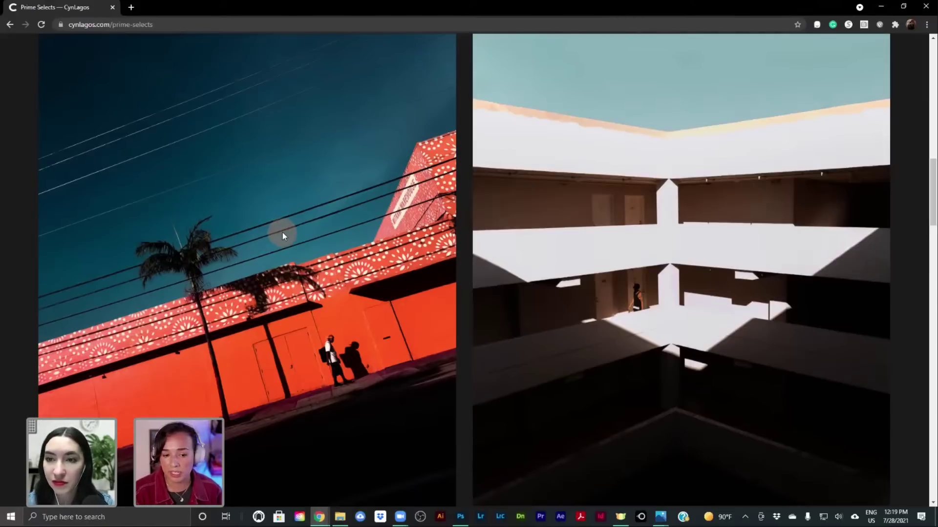
Step: Browse further down the Prime Selects gallery and examine the photo of a silhouetted figure facing yellow taxis
scroll(282, 233, "down", 5)
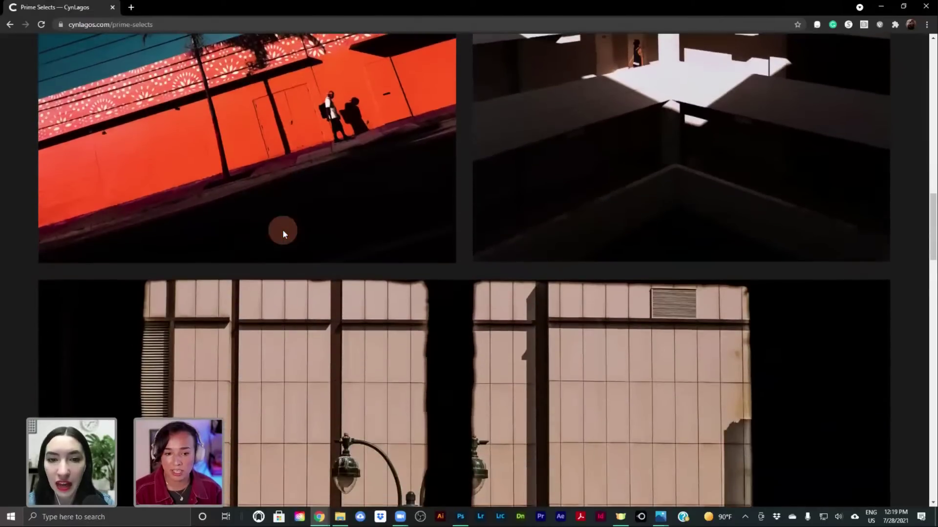
scroll(283, 230, "down", 7)
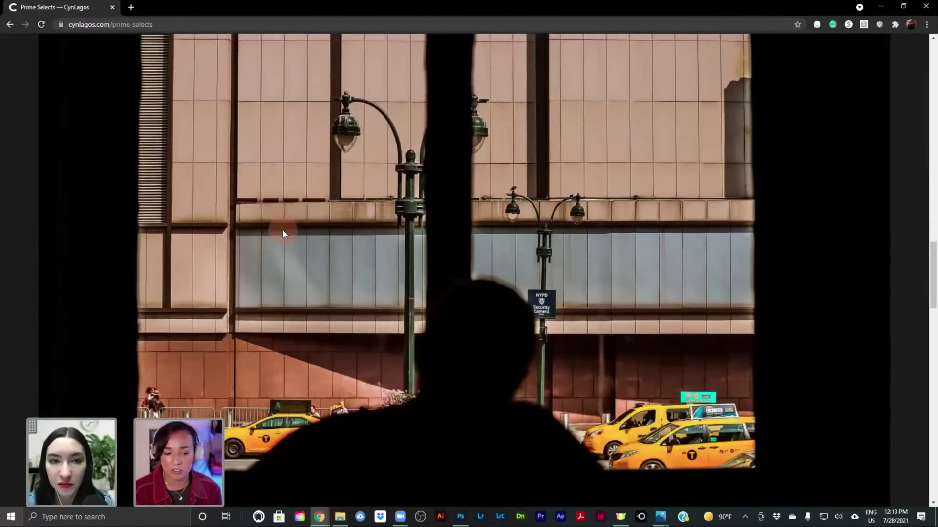
scroll(283, 231, "down", 3)
scroll(283, 231, "down", 3)
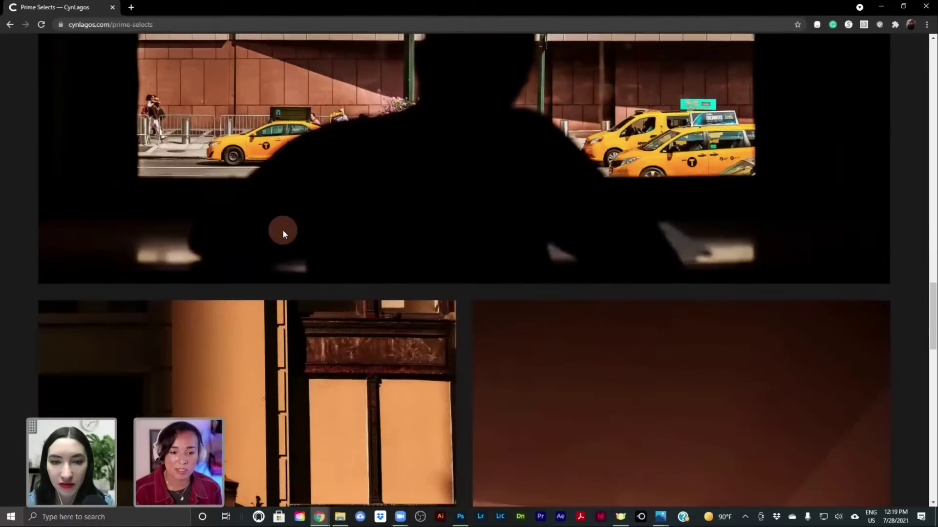
scroll(283, 229, "up", 4)
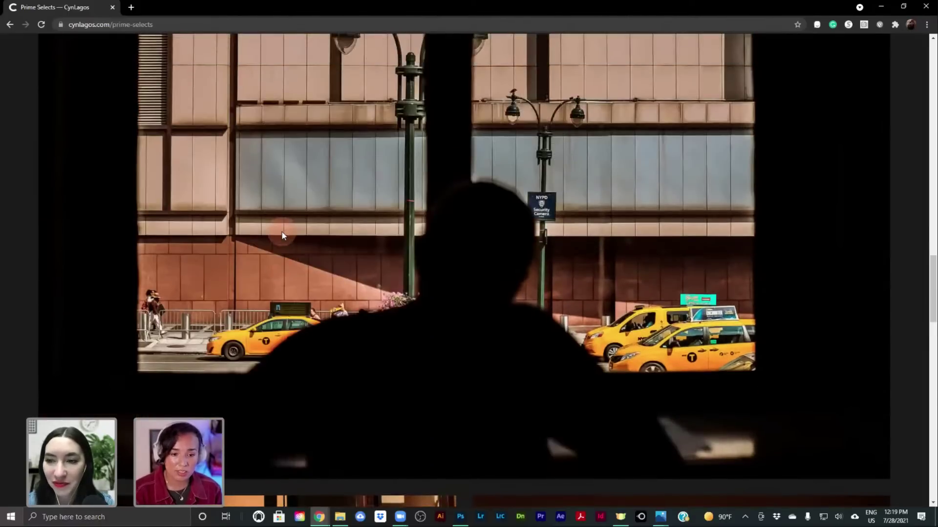
Step: Examine the remaining Prime Selects photos, from the sunlit street and running girl to the watering can and beach birds
scroll(282, 233, "down", 12)
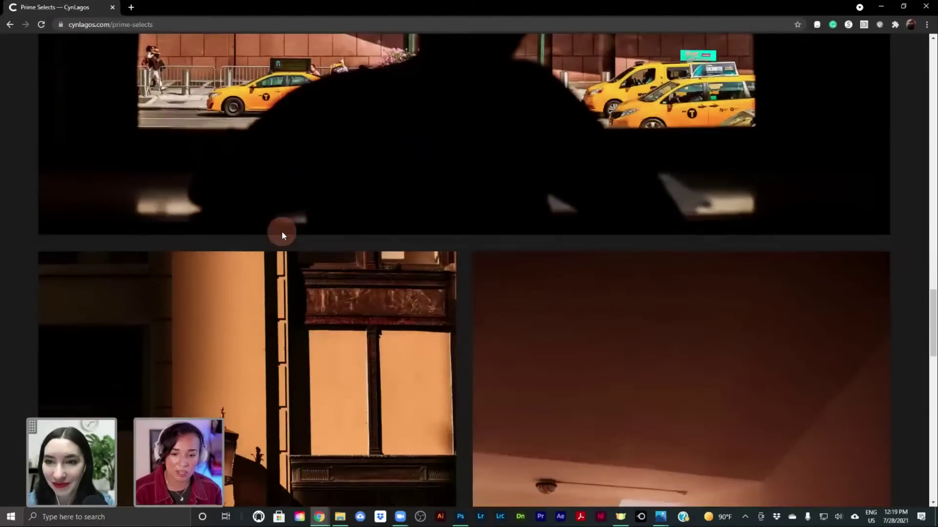
scroll(282, 233, "down", 1)
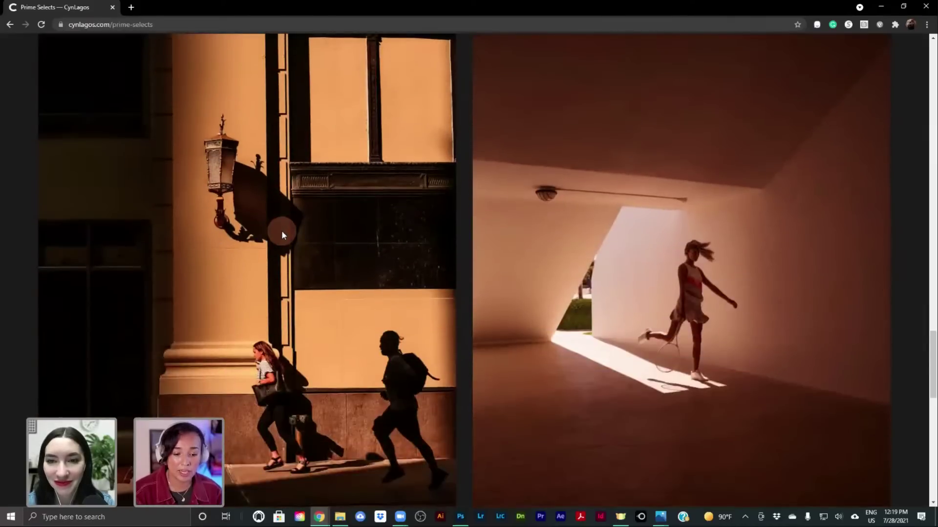
scroll(281, 230, "down", 1)
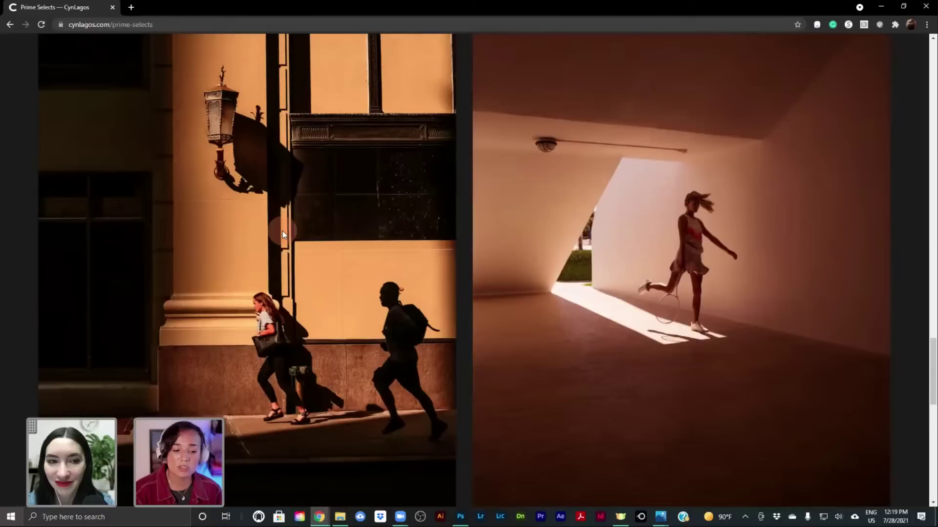
scroll(282, 230, "down", 1)
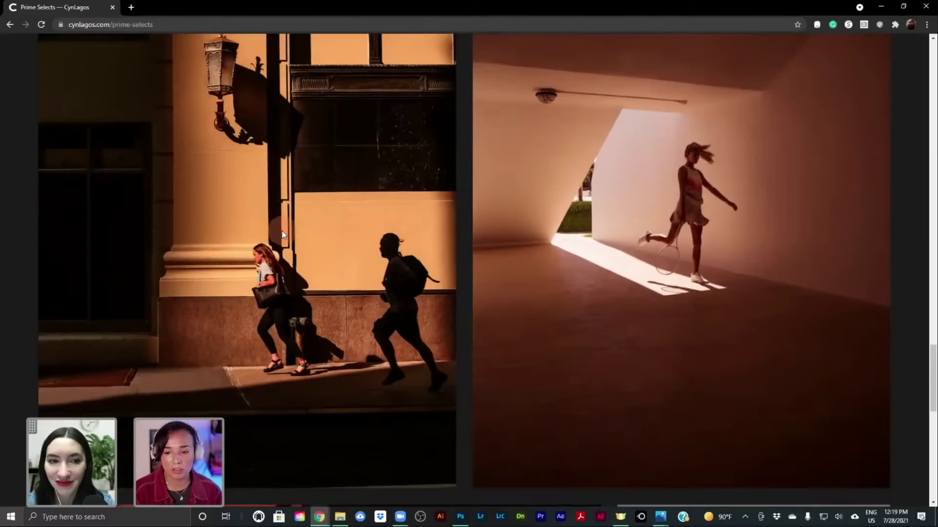
scroll(283, 231, "down", 7)
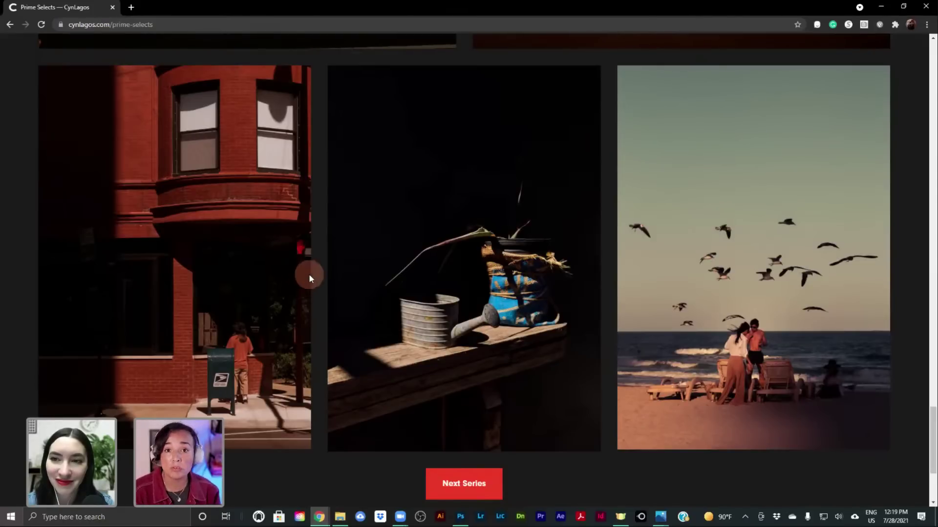
scroll(308, 274, "up", 1)
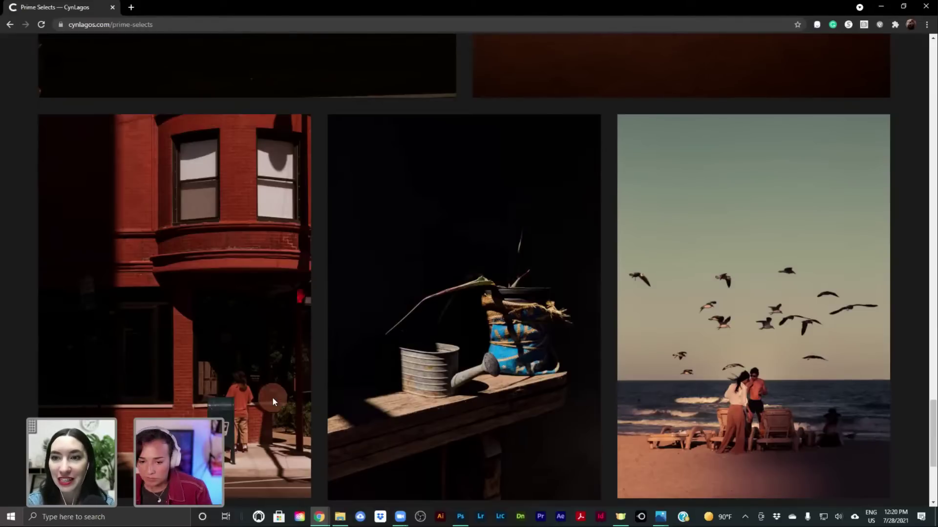
Step: Open the next series, Monuments, and look through its Miami architecture photos for colour and perspective
scroll(338, 359, "down", 5)
left_click(492, 312)
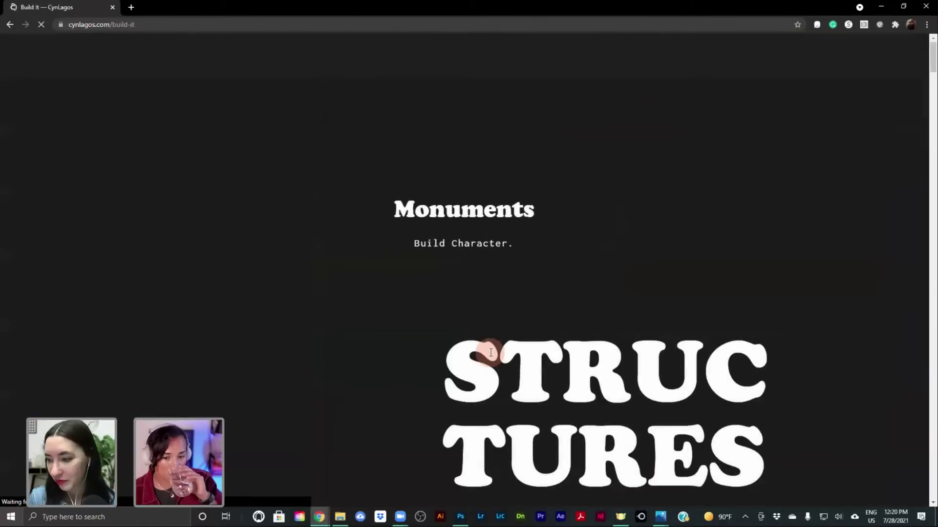
scroll(491, 353, "down", 8)
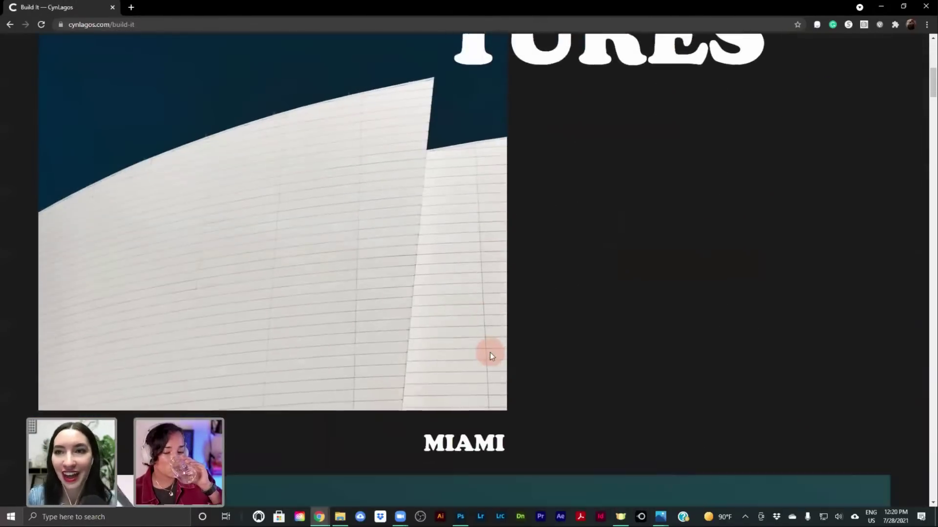
scroll(491, 353, "down", 10)
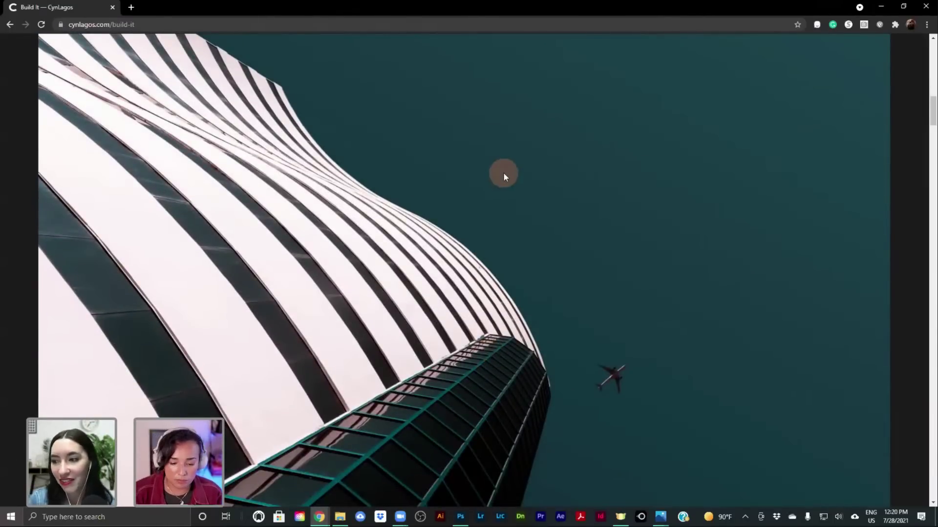
scroll(503, 173, "down", 6)
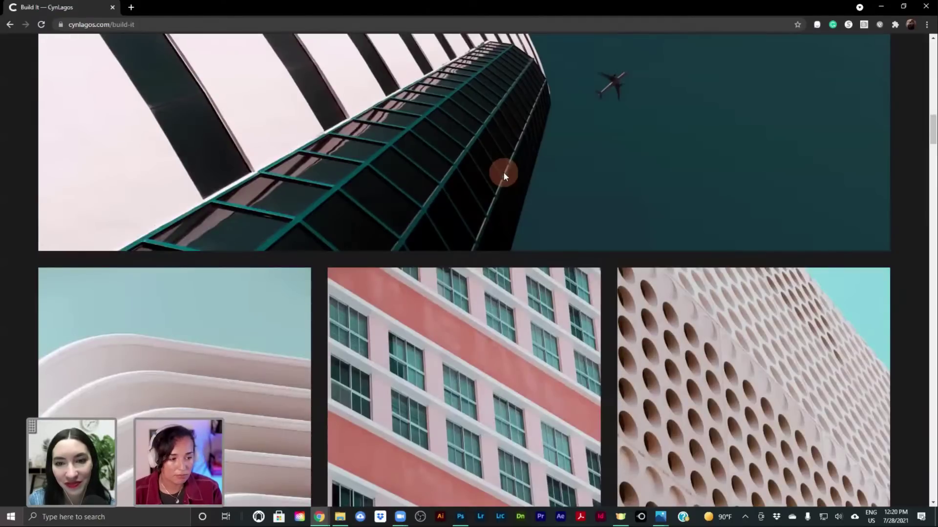
scroll(503, 173, "down", 5)
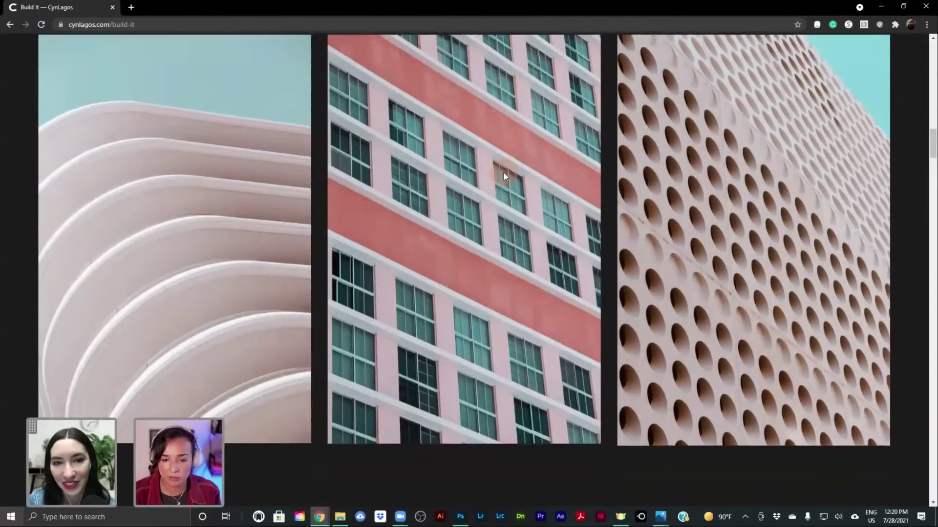
scroll(503, 173, "down", 10)
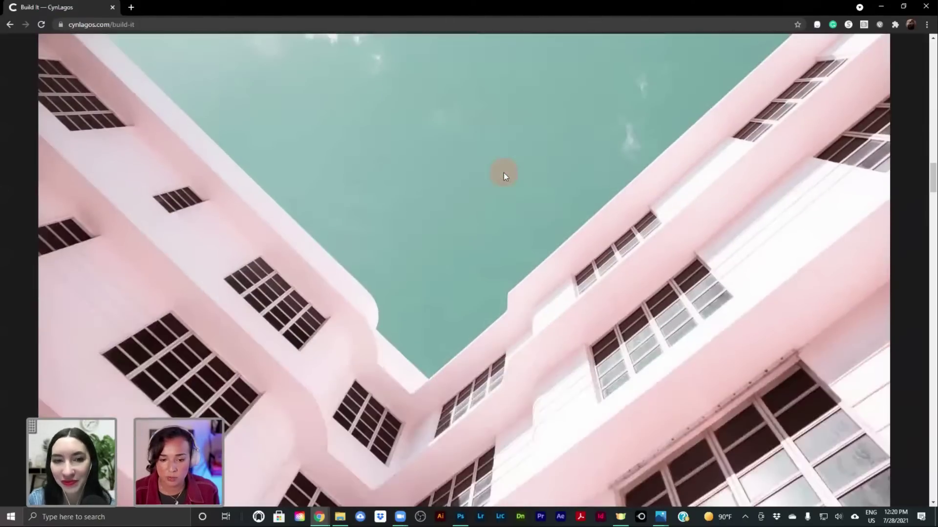
scroll(503, 172, "down", 10)
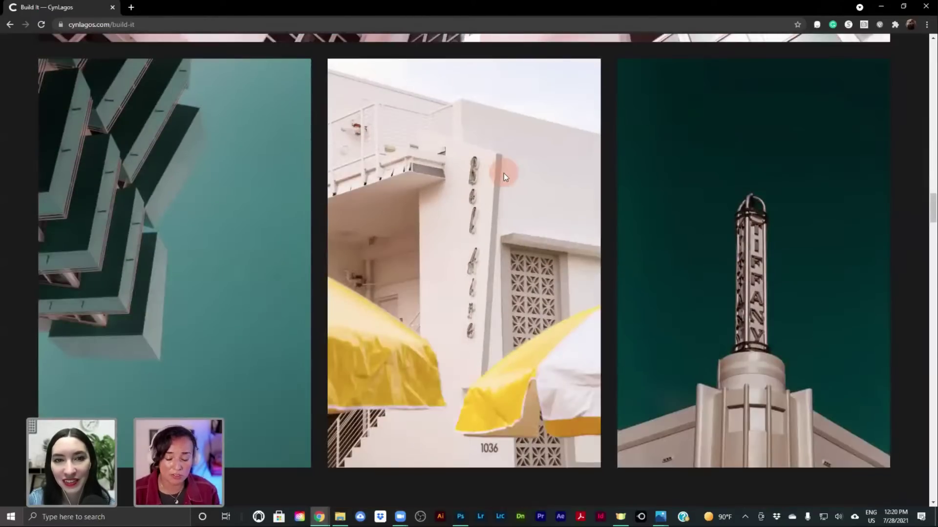
Step: Look through the Creator column photos, the brick building and Chicago storefront shots, and the upward skyscraper view
scroll(503, 174, "down", 4)
scroll(503, 174, "down", 5)
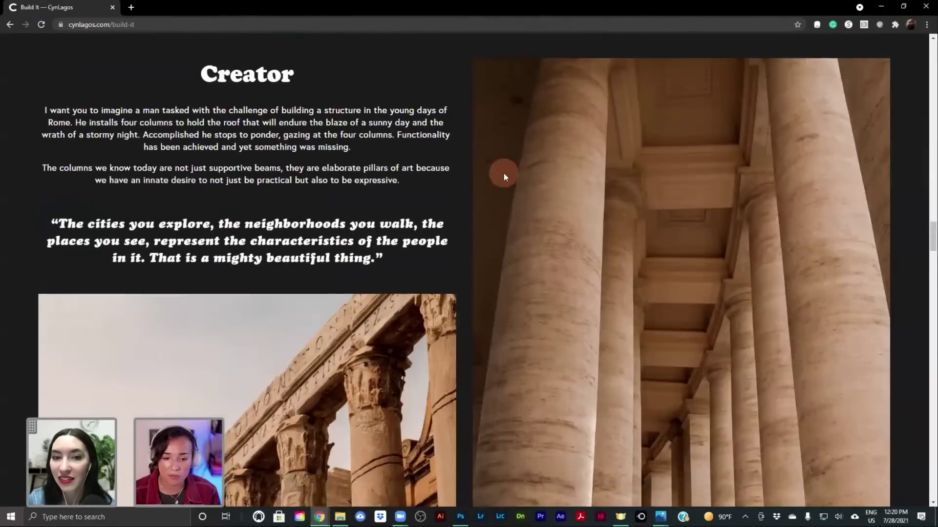
scroll(503, 173, "down", 10)
scroll(504, 174, "down", 7)
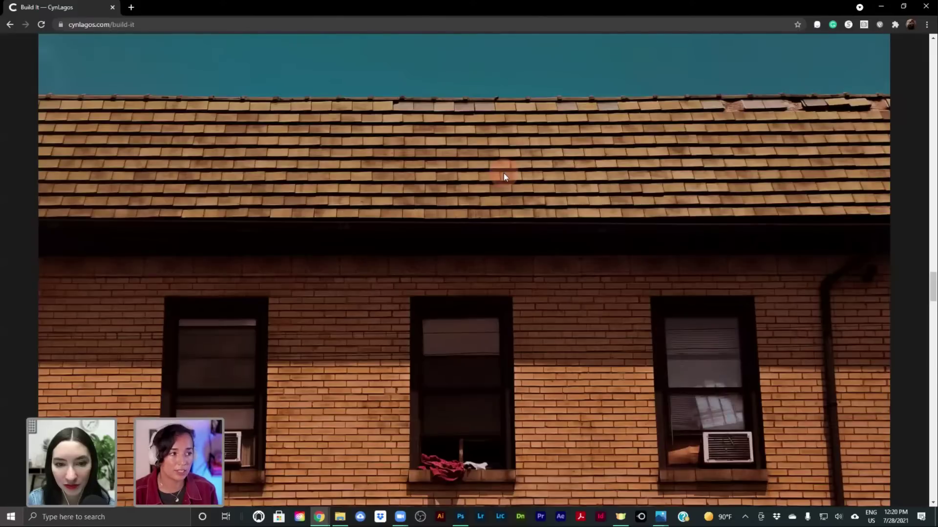
scroll(503, 174, "down", 9)
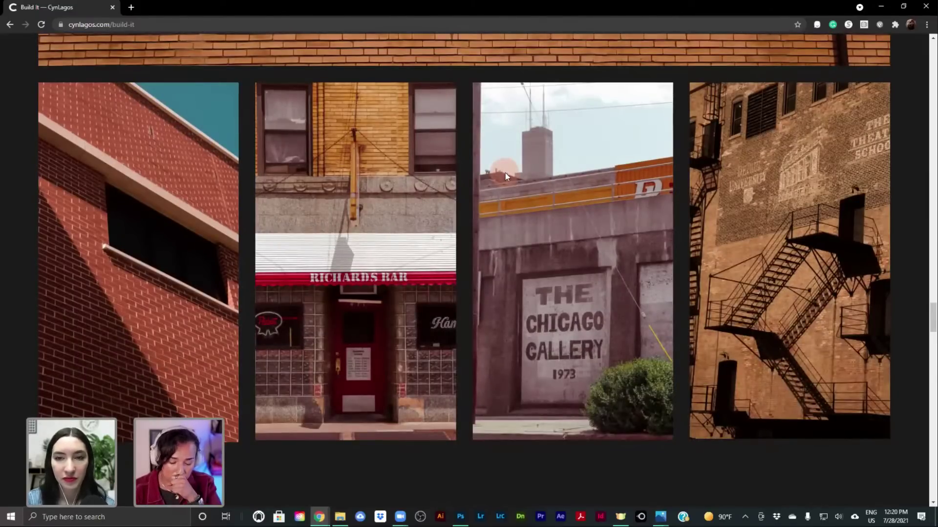
scroll(505, 172, "down", 10)
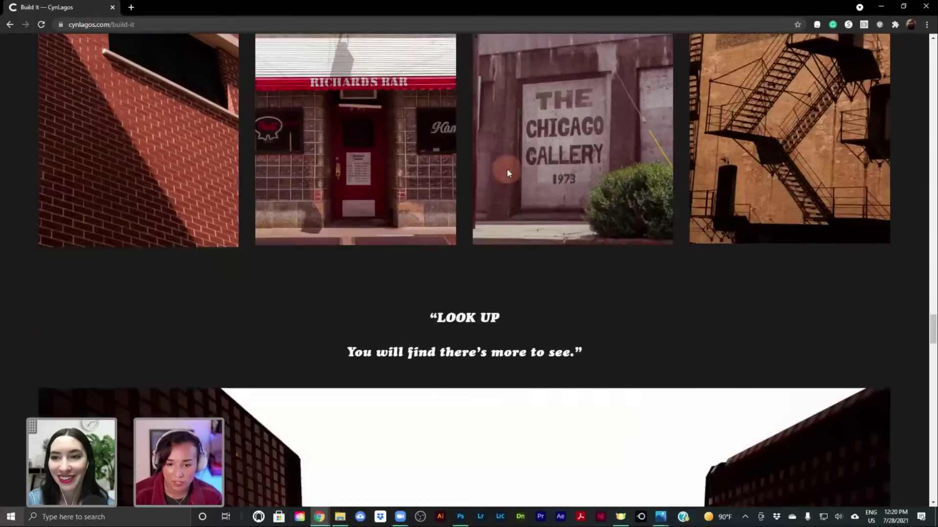
scroll(507, 170, "down", 9)
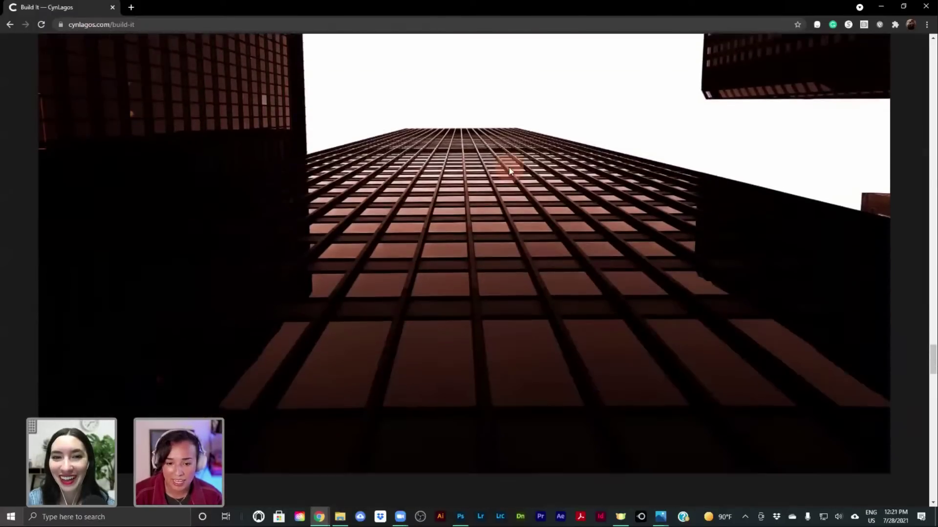
Step: Examine the Manhattan wedge-shaped building photo from its roofline to the blurred green leaves in the foreground
scroll(509, 169, "down", 9)
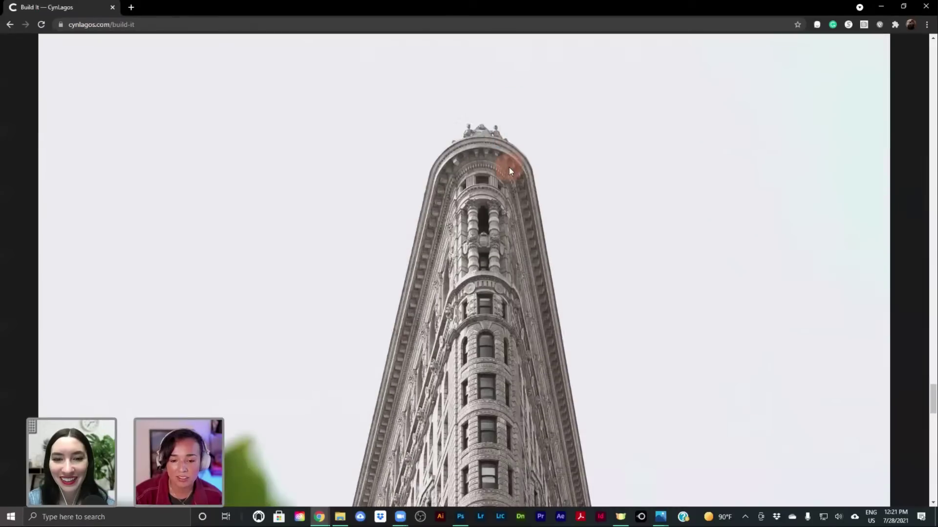
scroll(509, 167, "down", 3)
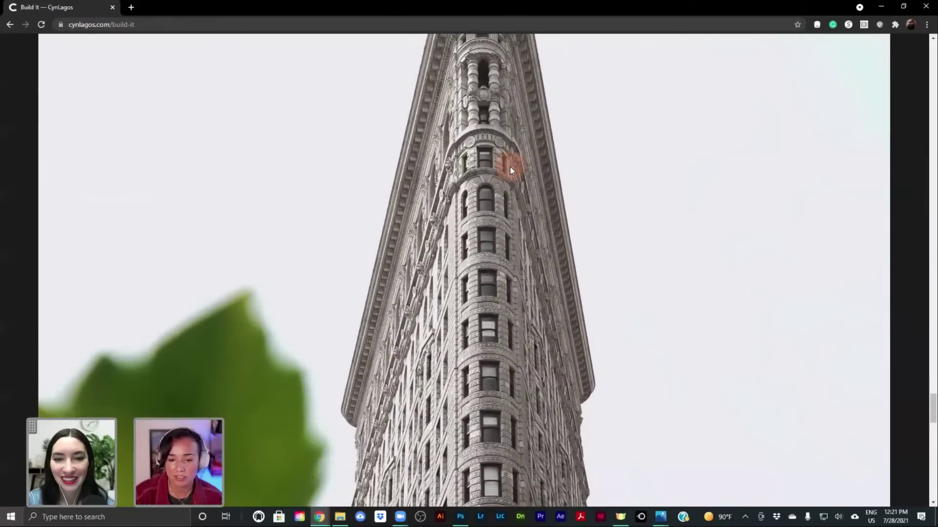
scroll(509, 167, "down", 3)
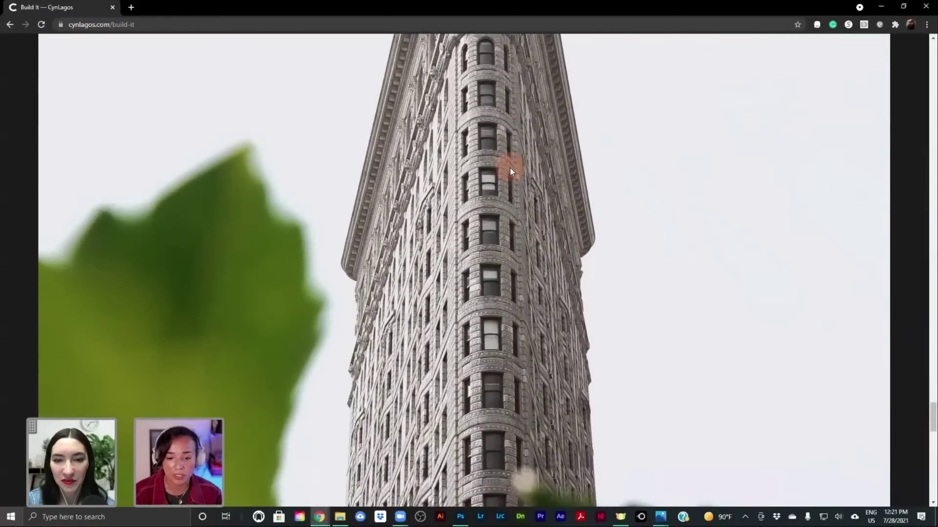
scroll(510, 169, "down", 1)
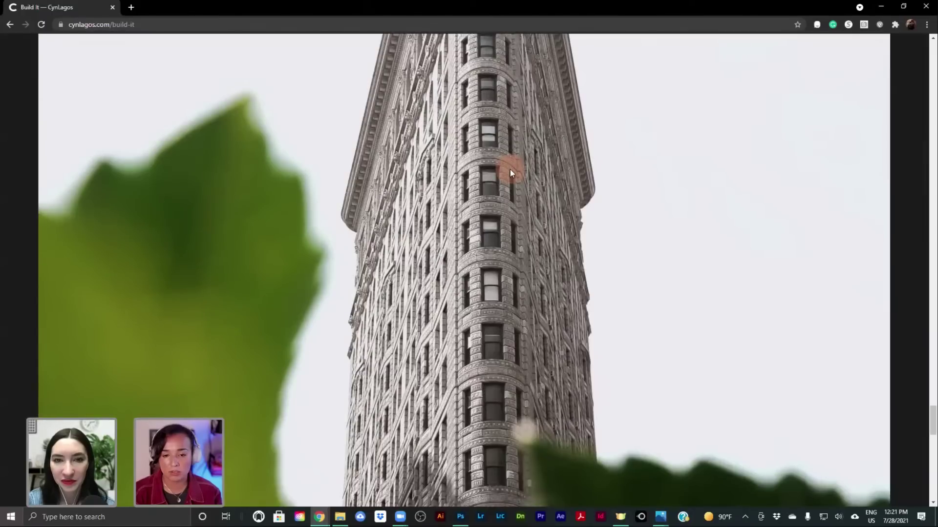
scroll(510, 171, "down", 3)
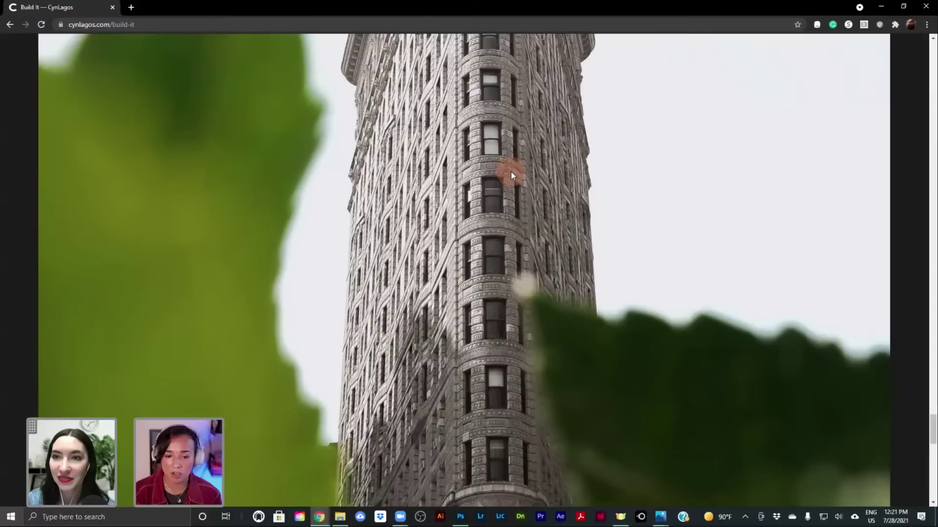
scroll(511, 171, "up", 3)
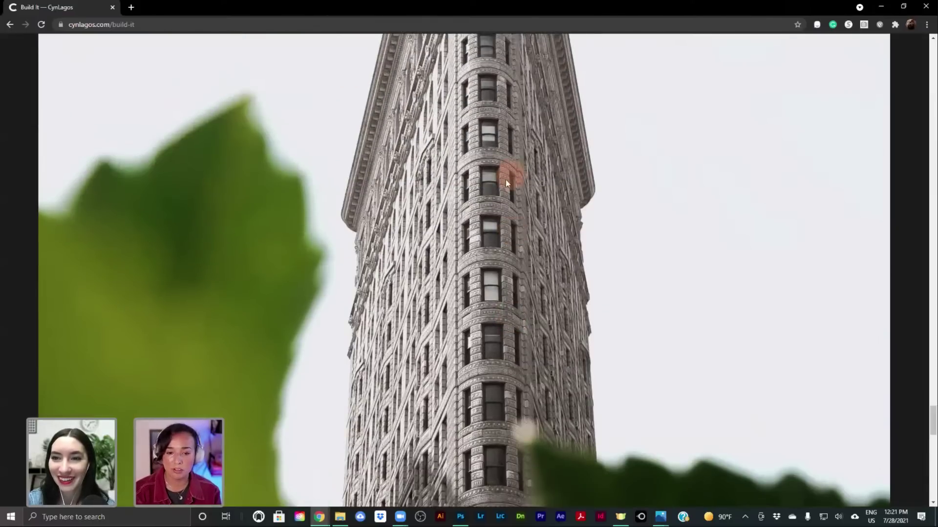
scroll(517, 166, "up", 4)
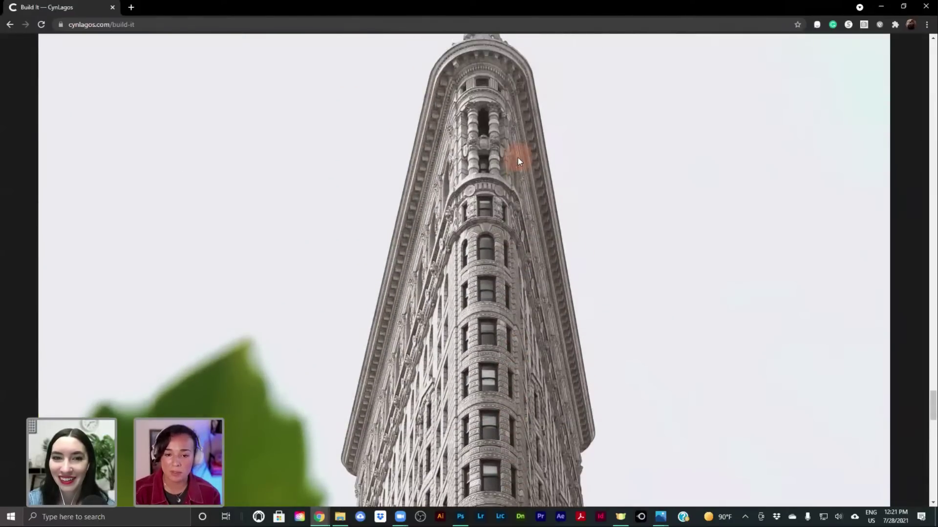
scroll(523, 148, "down", 3)
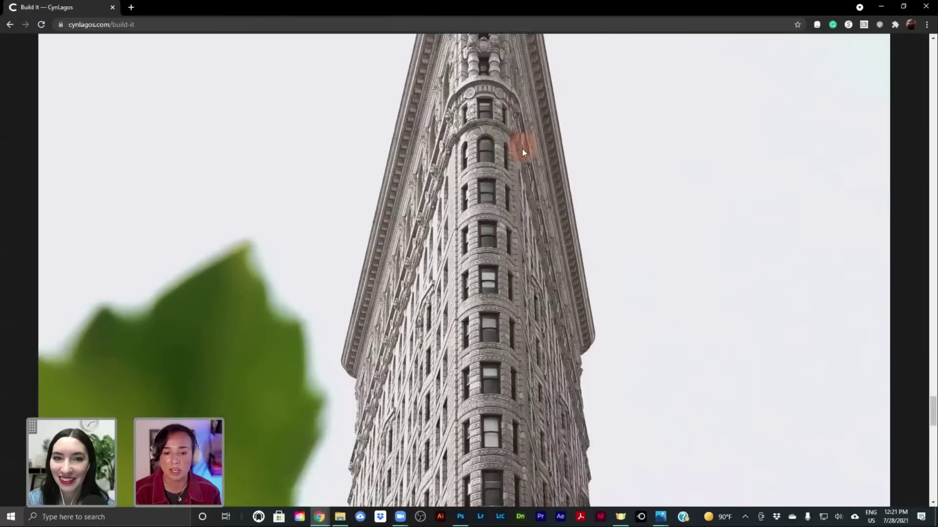
scroll(523, 149, "down", 3)
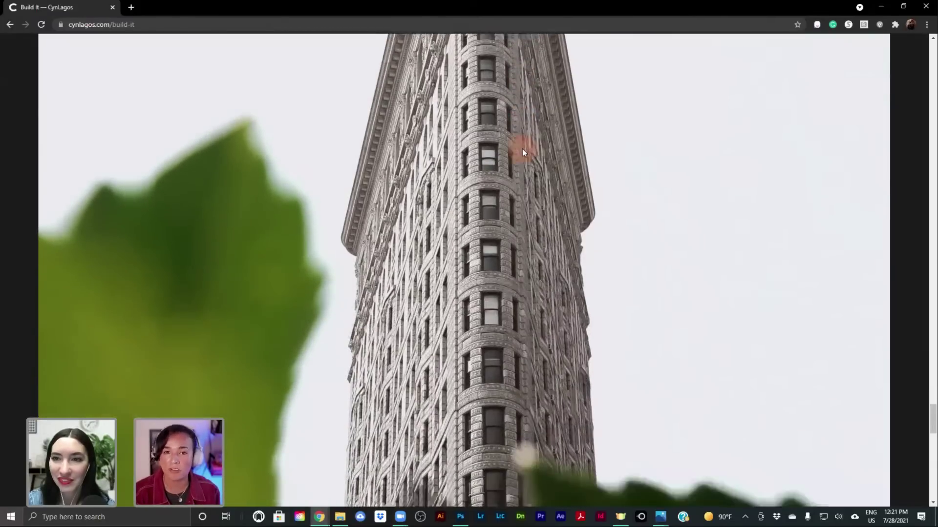
scroll(522, 148, "down", 4)
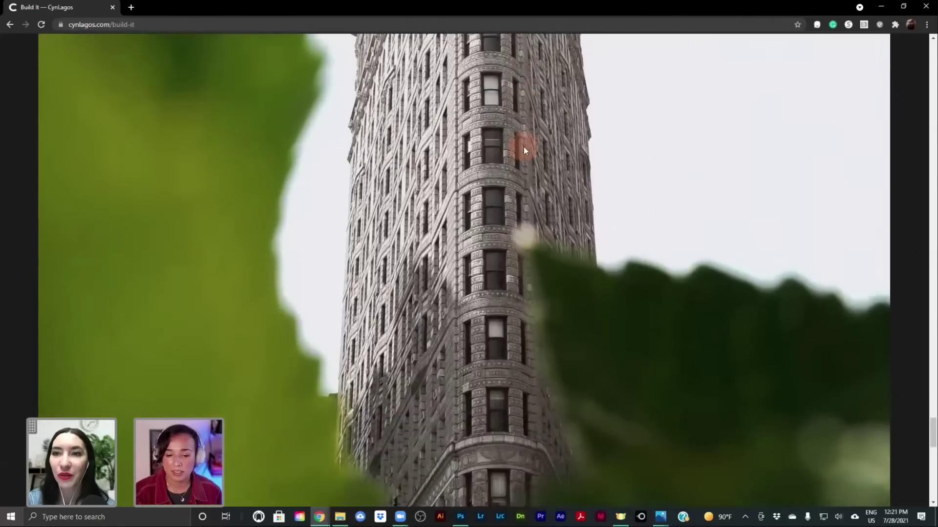
Step: View the end of the Monuments series through the Fingerprint section and open the next series, We The Peopls
scroll(524, 147, "down", 6)
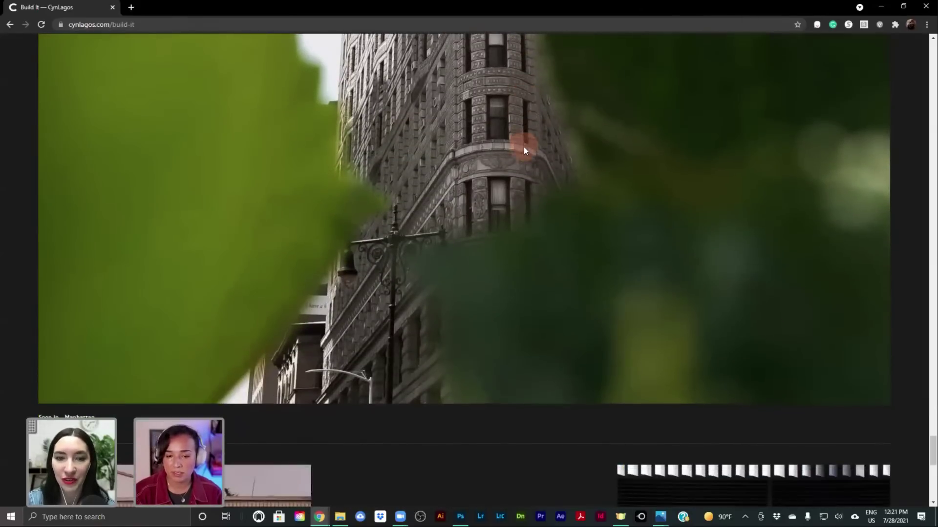
scroll(523, 149, "down", 4)
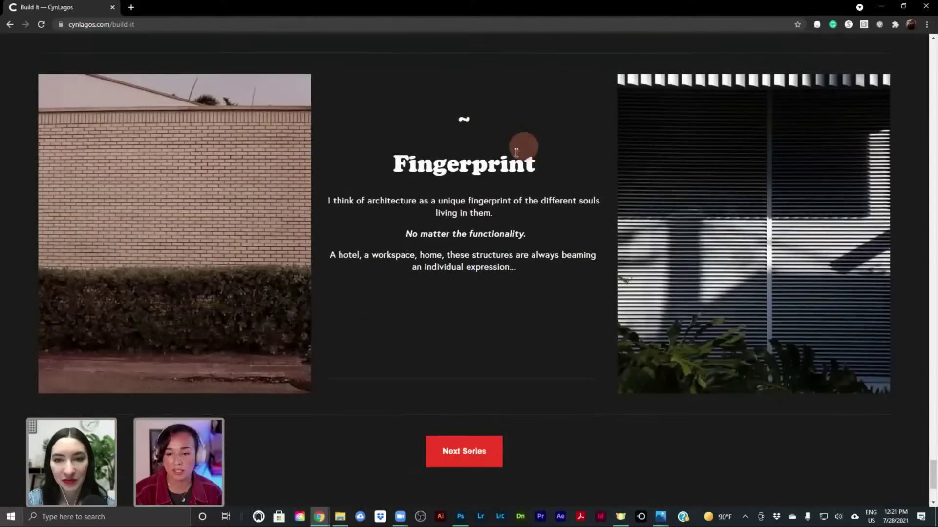
left_click(476, 462)
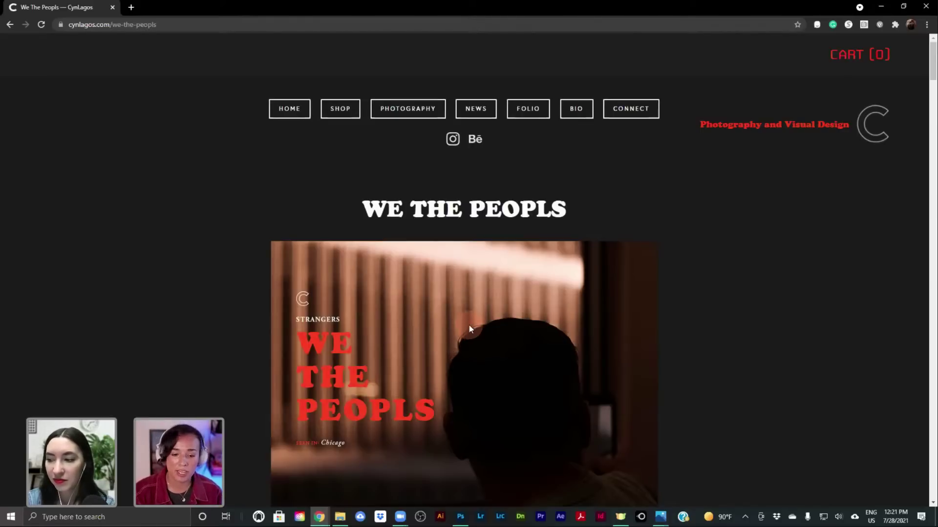
Step: Look through the opening of the We The Peopls series, from the Glance introduction to the portrait with the red knitted hat
scroll(469, 332, "down", 10)
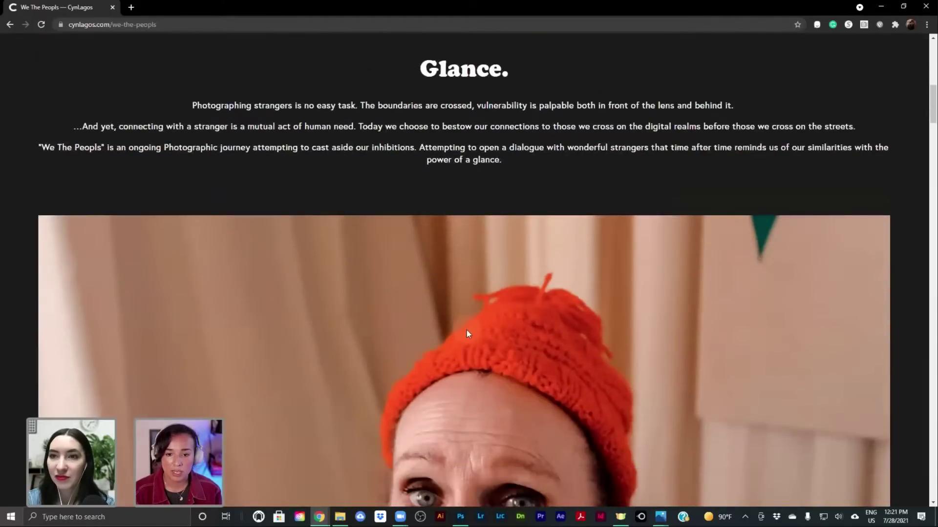
scroll(467, 334, "down", 4)
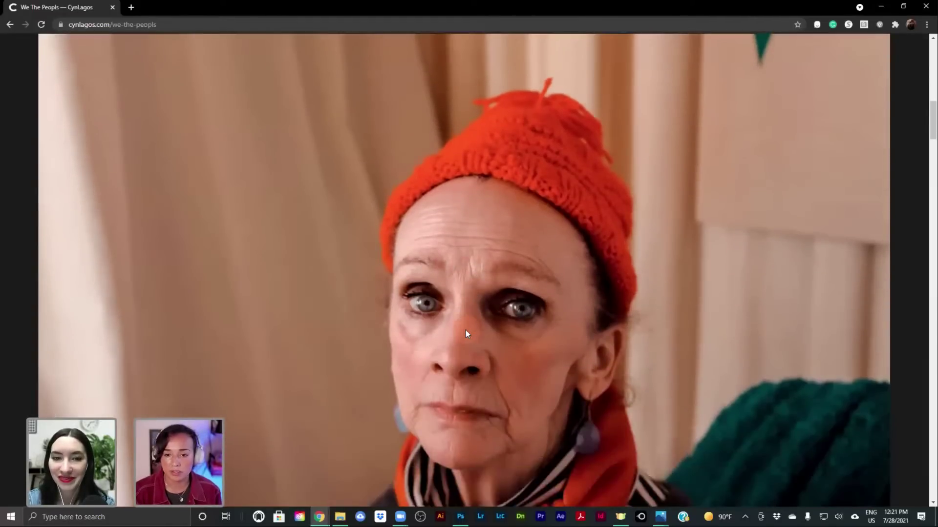
scroll(466, 334, "down", 2)
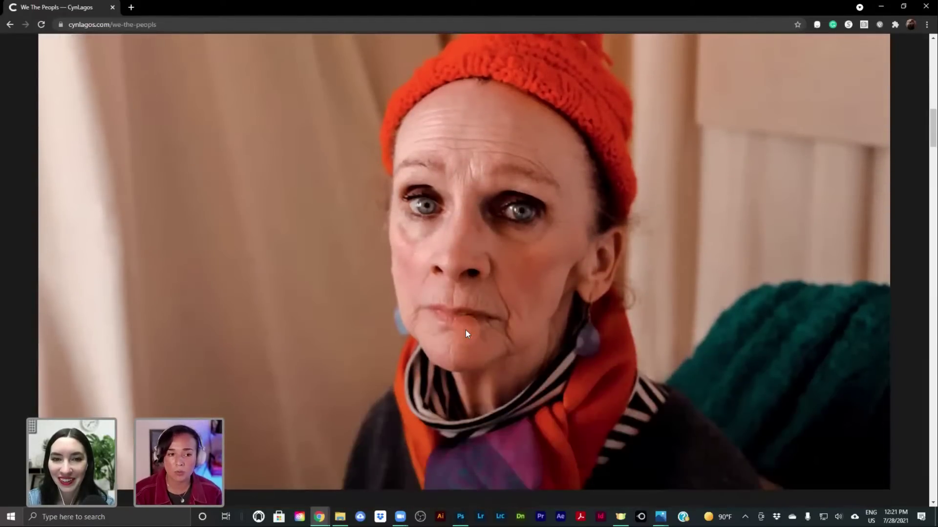
scroll(466, 332, "down", 1)
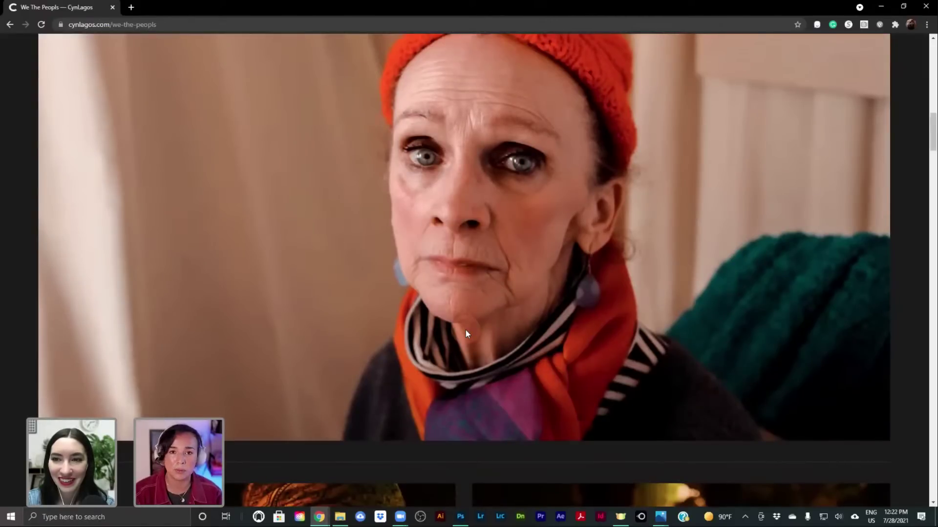
scroll(467, 327, "down", 7)
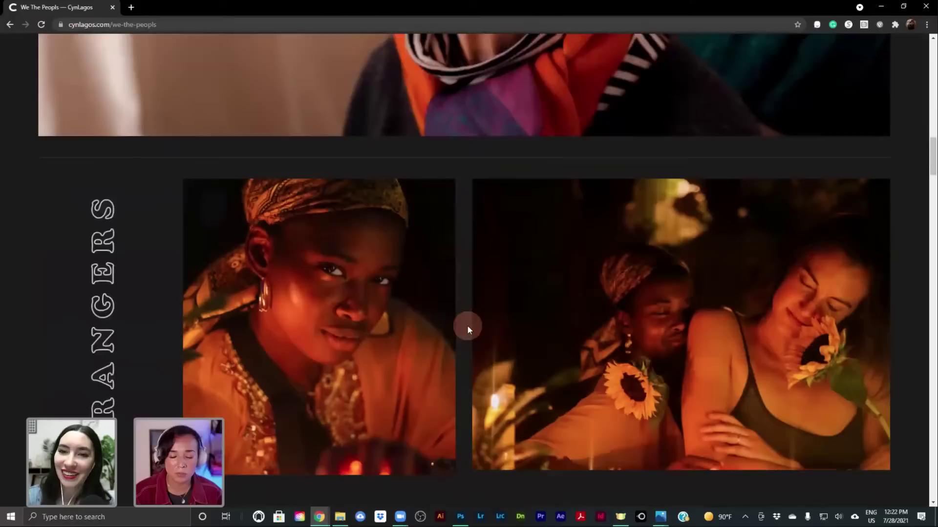
Step: View the candlelit Strangers portraits, the street photo of the man with the cane, and the "We The Peopls" project statement
scroll(467, 325, "down", 2)
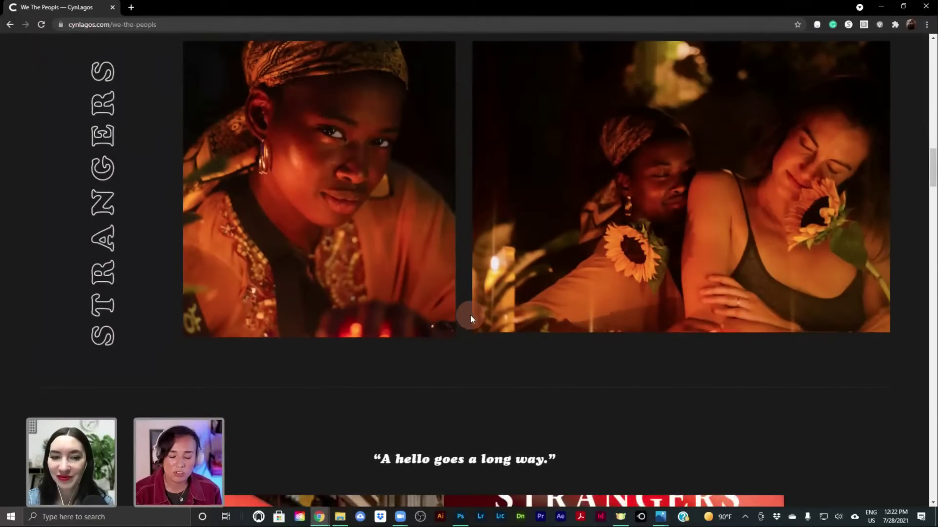
scroll(470, 323, "down", 8)
scroll(474, 342, "down", 1)
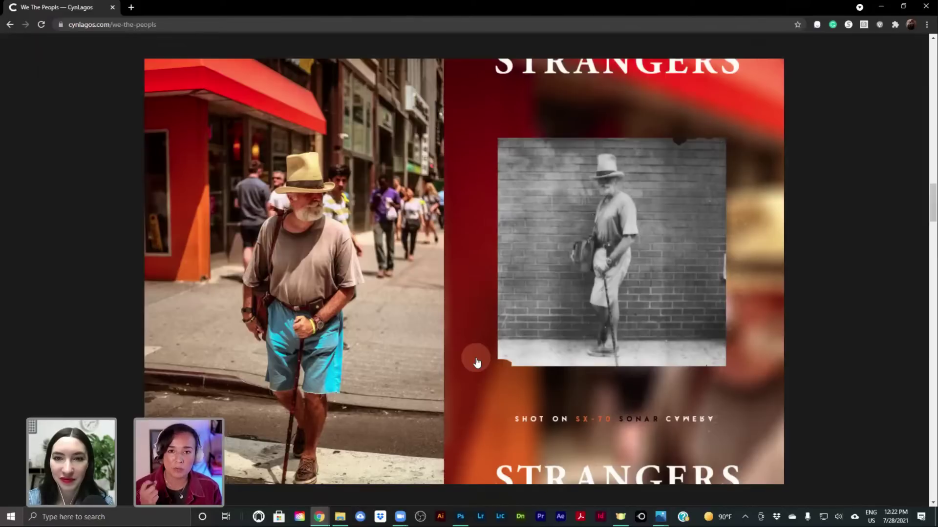
scroll(469, 326, "down", 10)
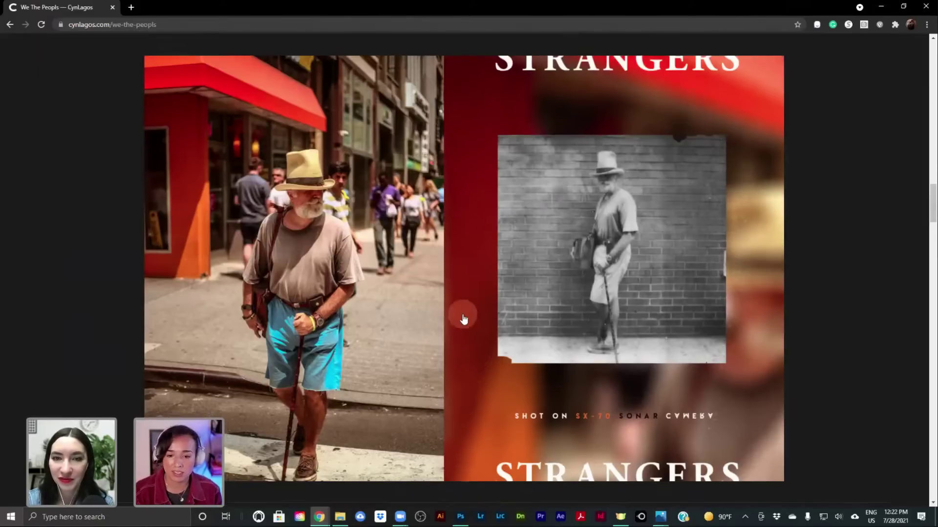
scroll(462, 311, "down", 10)
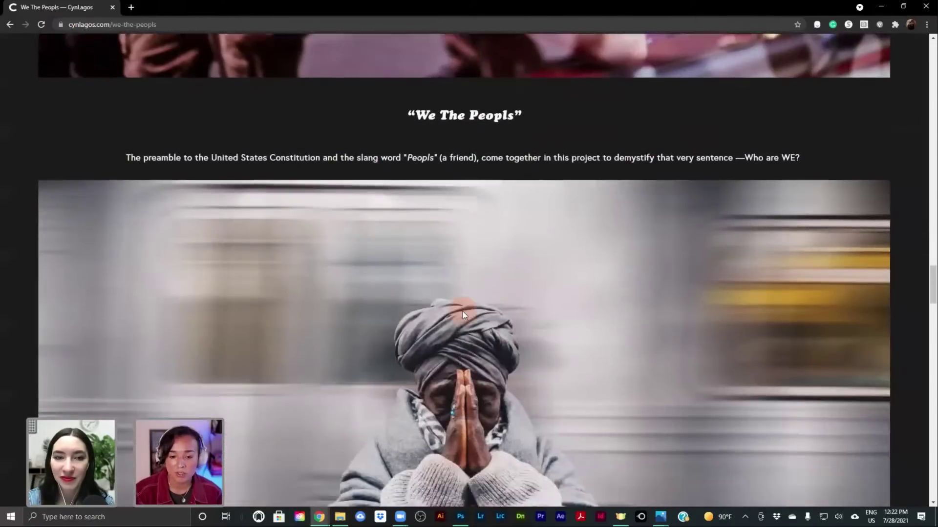
Step: Examine the photo of the seated figure with joined hands in front of the blurred moving train
scroll(462, 312, "down", 4)
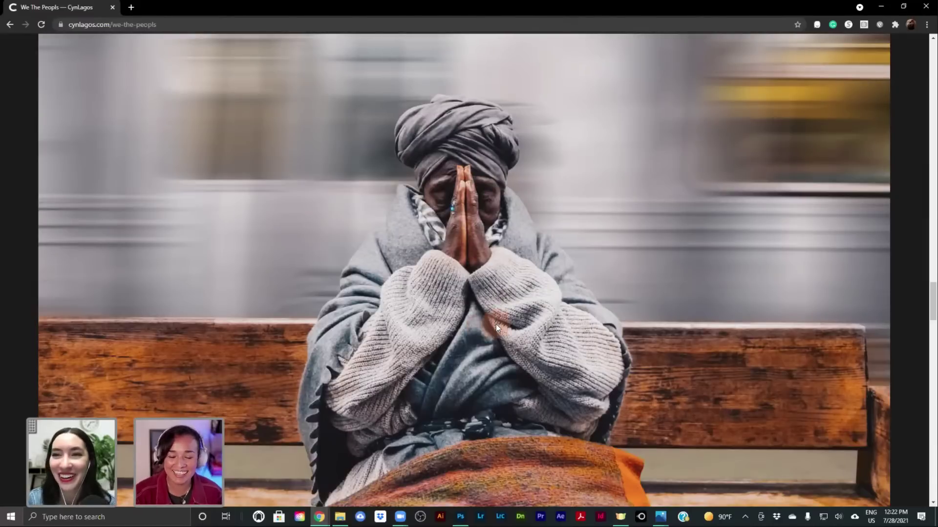
scroll(496, 324, "down", 2)
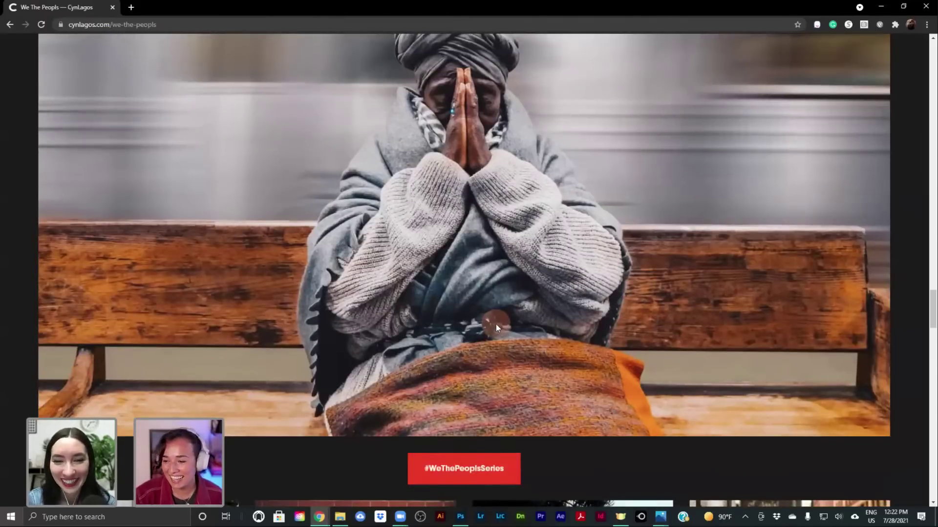
scroll(496, 324, "up", 2)
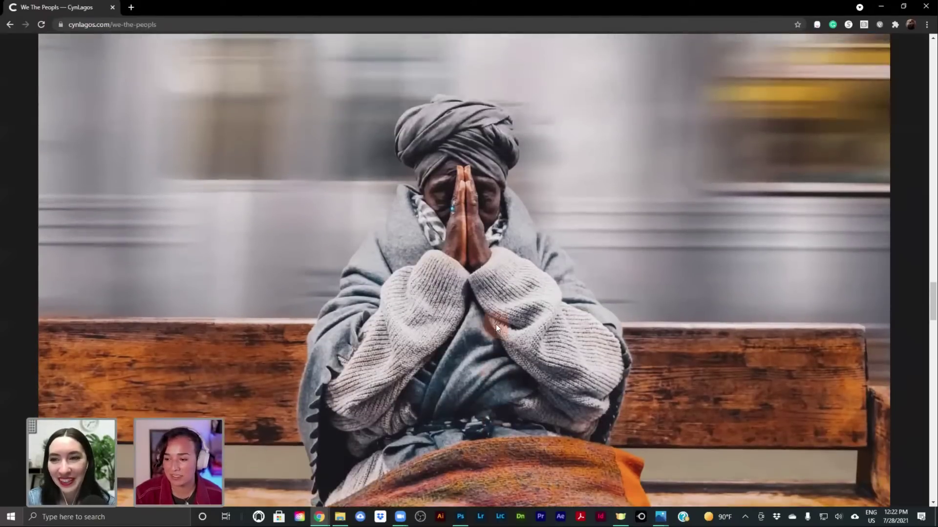
scroll(496, 325, "down", 6)
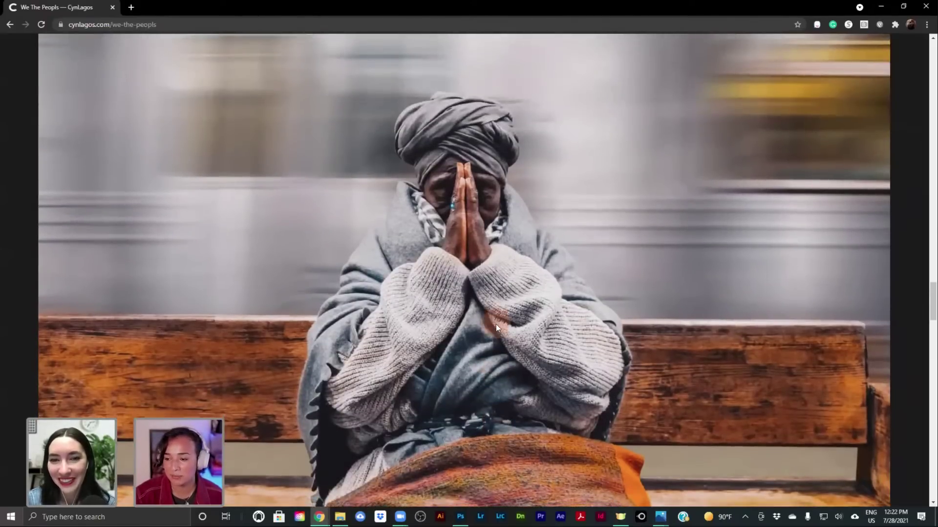
Step: View the row of small portraits, the vintage camera and teal cap portraits, and the photo of the man holding pigeons
scroll(496, 326, "down", 5)
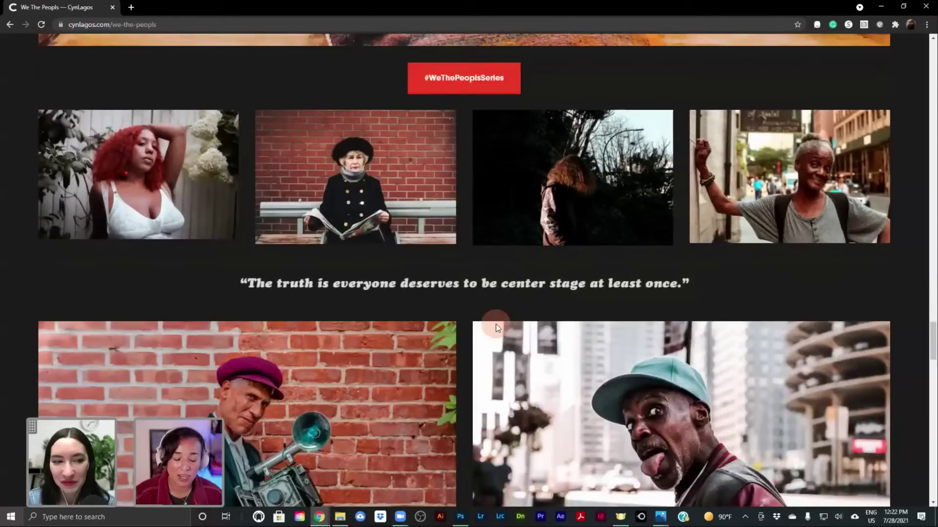
scroll(496, 326, "down", 1)
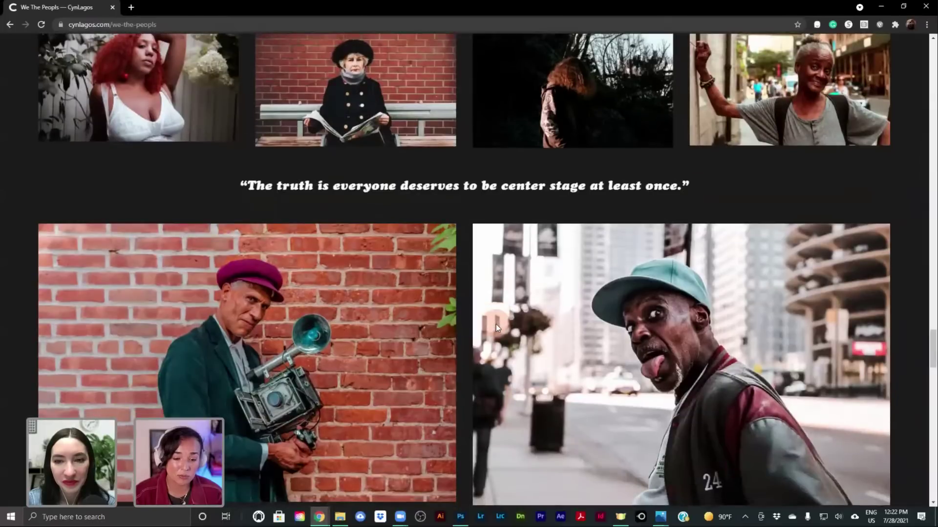
right_click(497, 324)
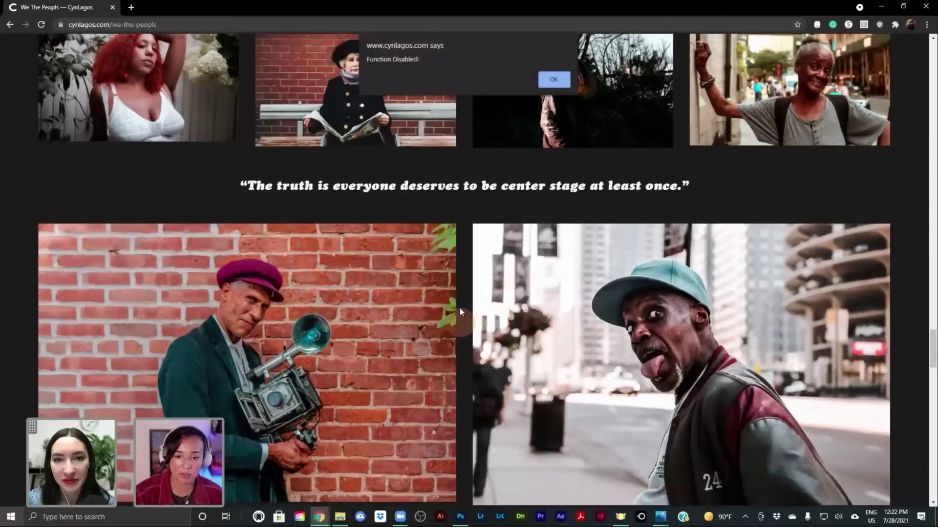
left_click(547, 80)
right_click(496, 291)
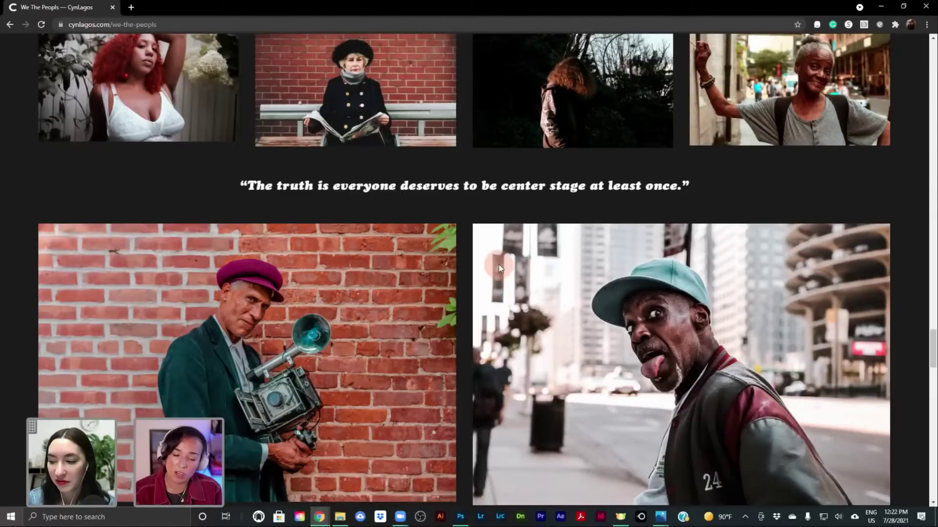
scroll(501, 257, "down", 4)
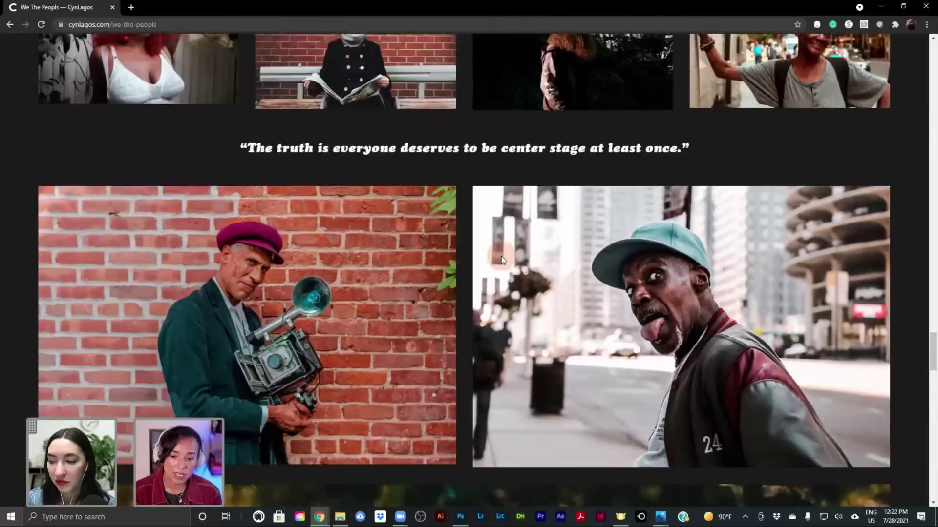
scroll(501, 257, "down", 2)
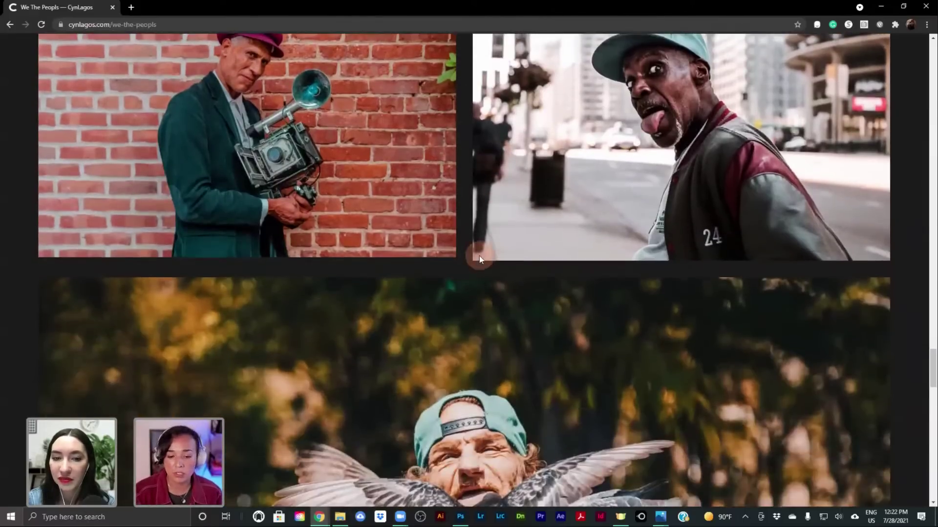
scroll(479, 256, "down", 6)
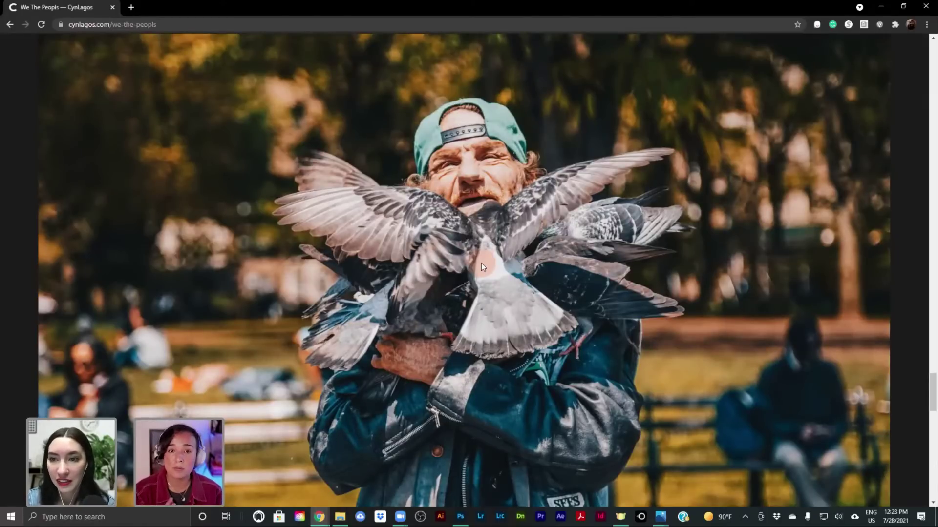
Step: Switch to Photoshop, activate the Move tool and select the Master layer in IMG_6565.jpg
left_click(458, 519)
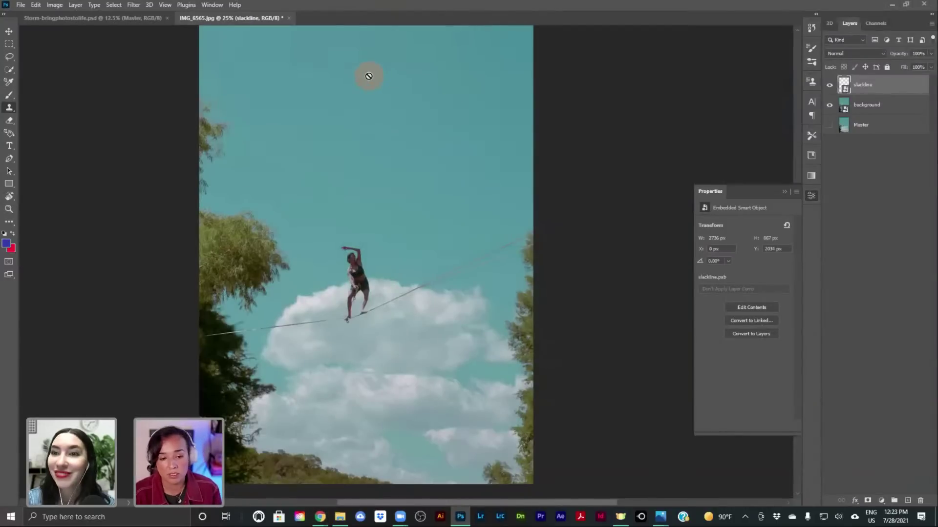
key("v")
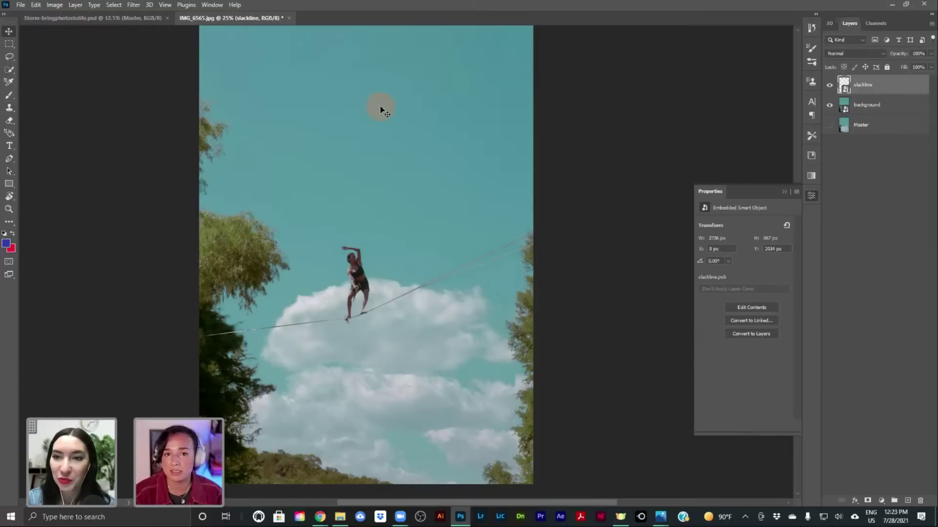
left_click(875, 126)
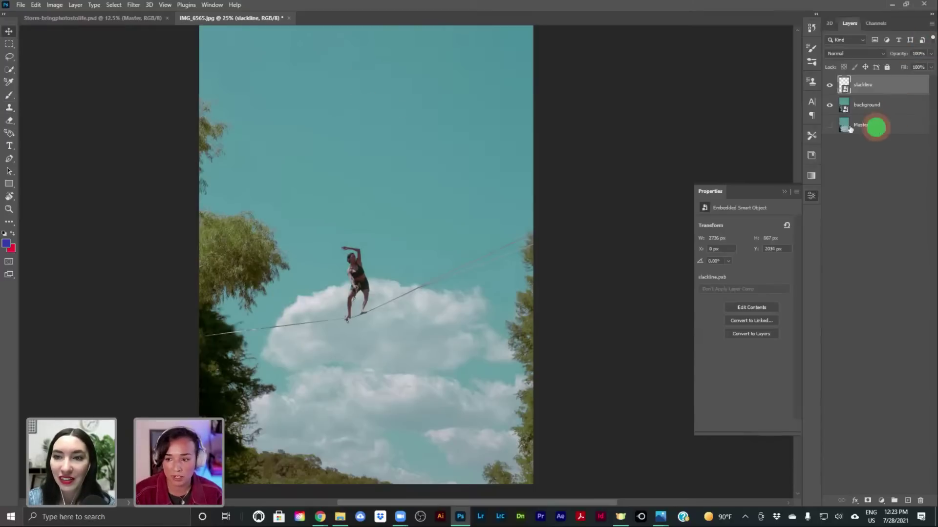
Step: Check the separated layers by isolating the background layer and the slackline layer in turn, restoring the combined view each time
left_click(830, 126)
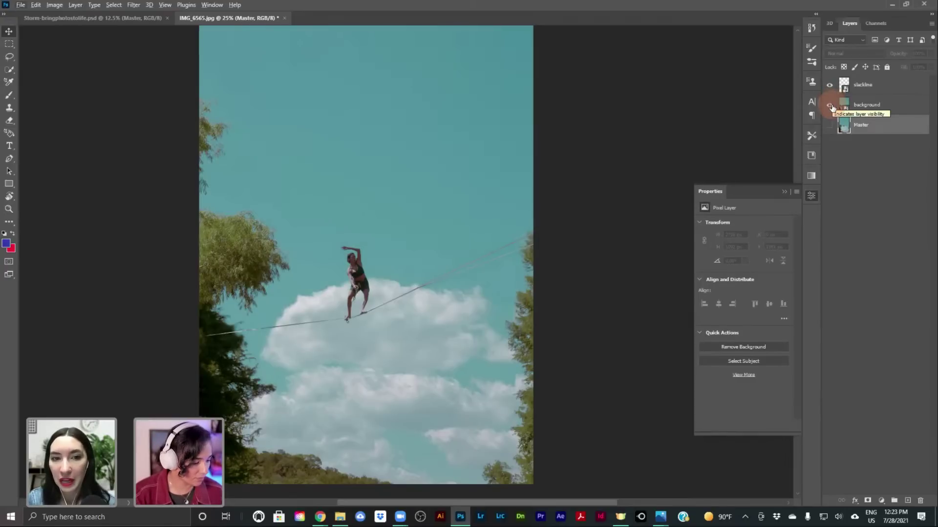
left_click(830, 105, "alt")
left_click(830, 106, "alt")
left_click(828, 86, "alt")
left_click(828, 87, "alt")
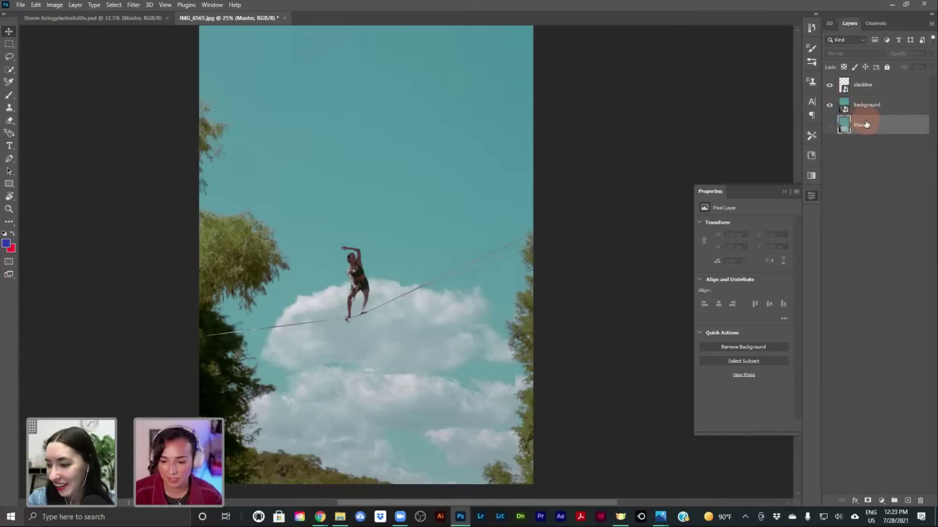
Step: Compare the slackline walker alone on transparency with the clean background alone, and show both layers together again
left_click(830, 124)
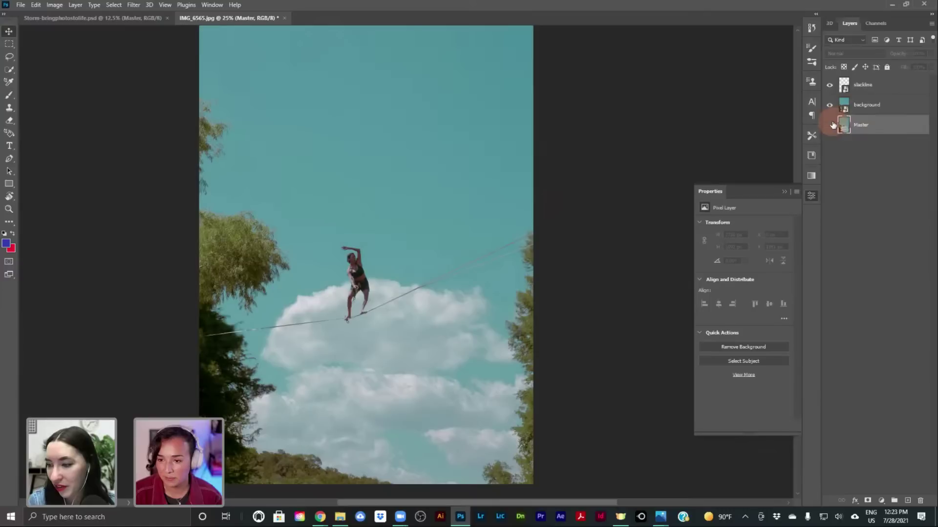
left_click(830, 105)
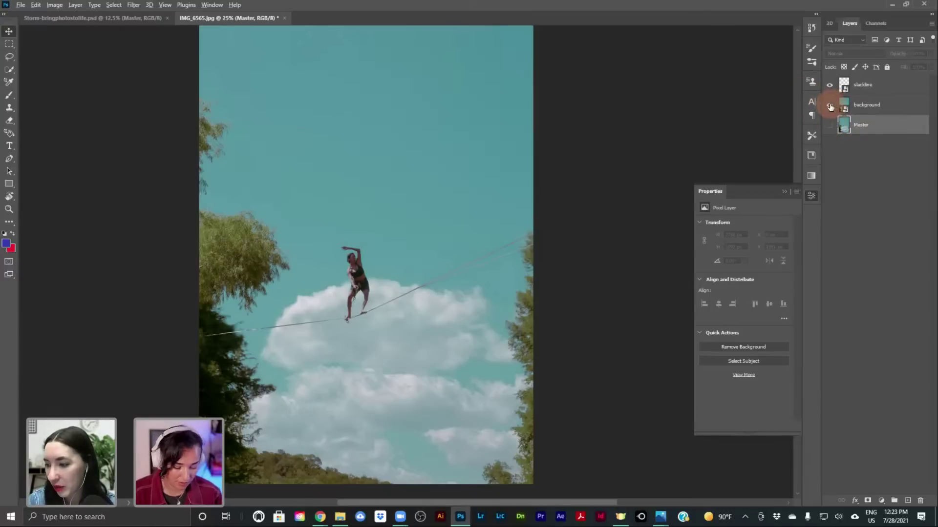
left_click(830, 86)
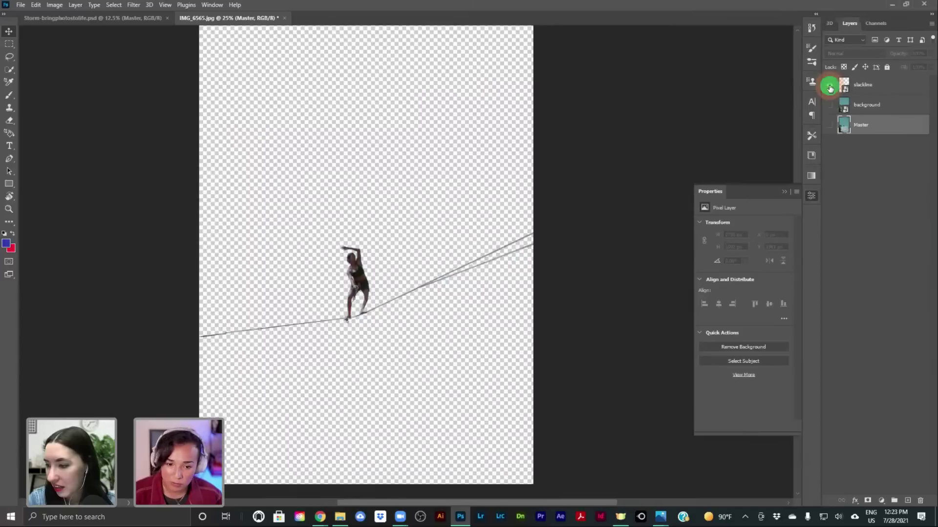
left_click(829, 87, "alt")
left_click(830, 87, "alt")
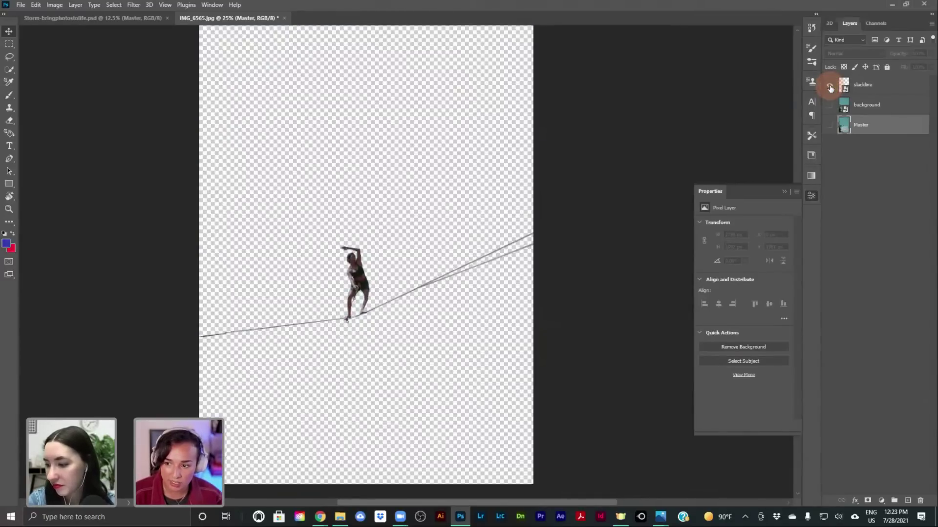
left_click(830, 88, "alt")
left_click(831, 105, "alt")
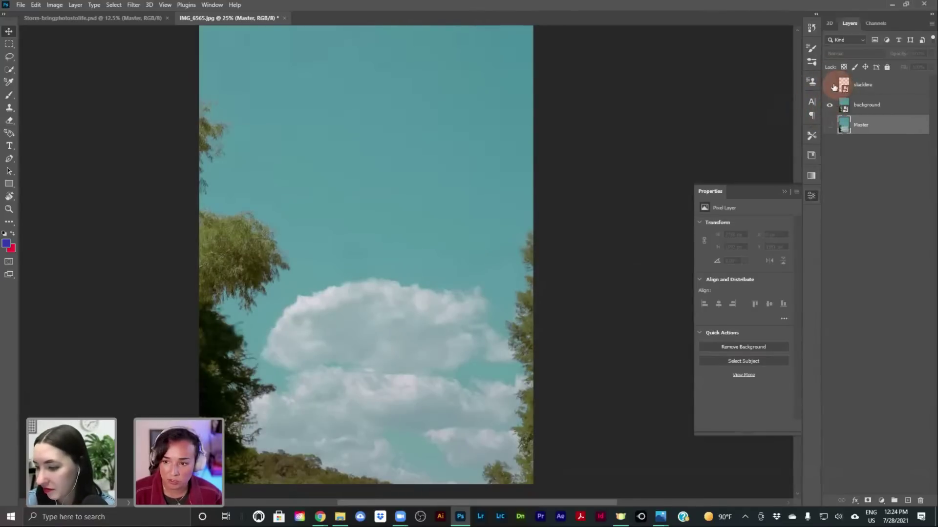
left_click(830, 85, "alt")
left_click(829, 105)
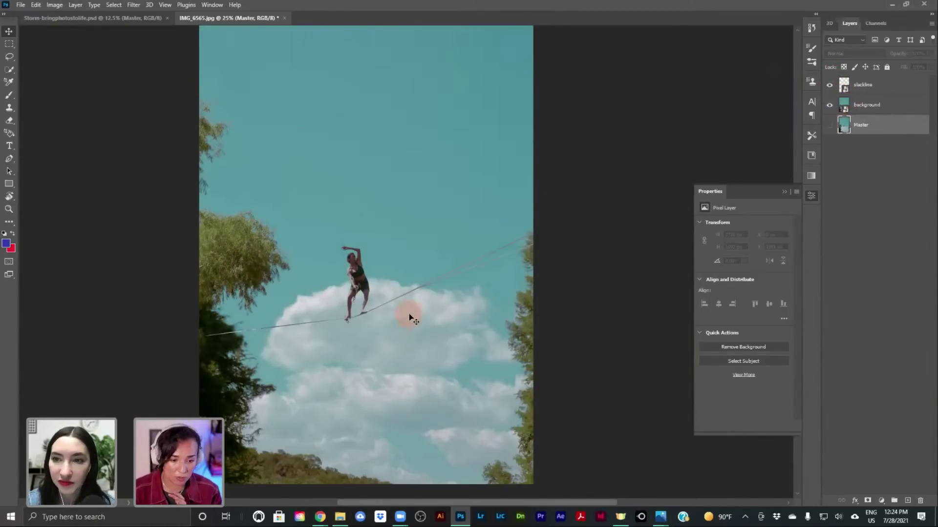
Step: Turn on the visibility of the Master layer and make it the active layer
left_click(901, 107)
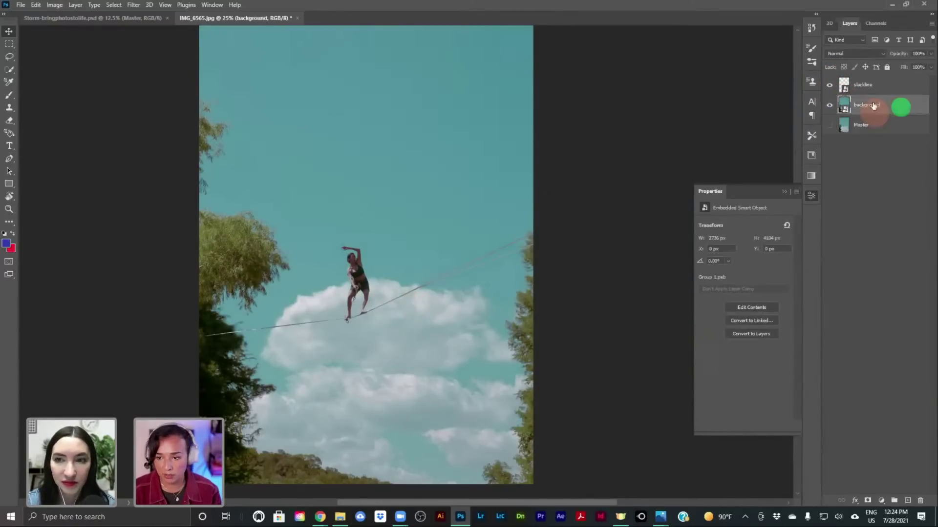
left_click(879, 85)
left_click(880, 109)
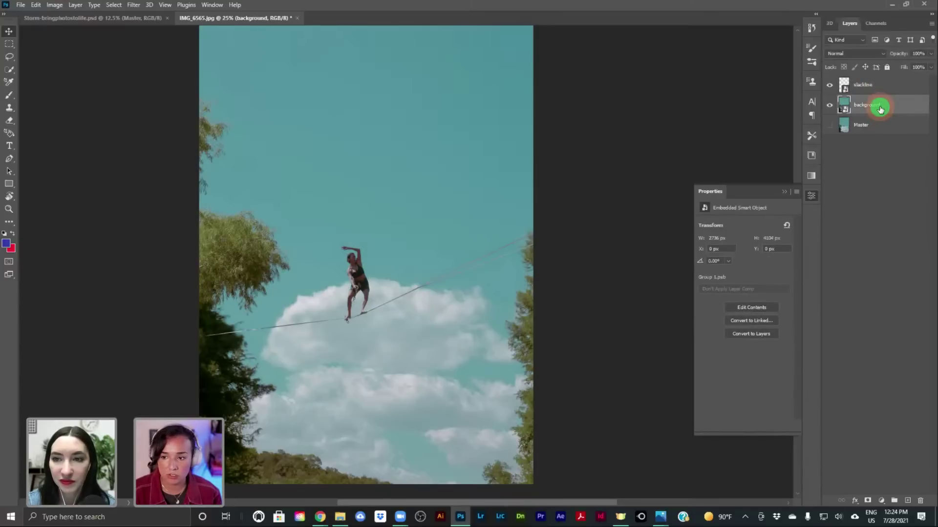
left_click(828, 126)
left_click(876, 128)
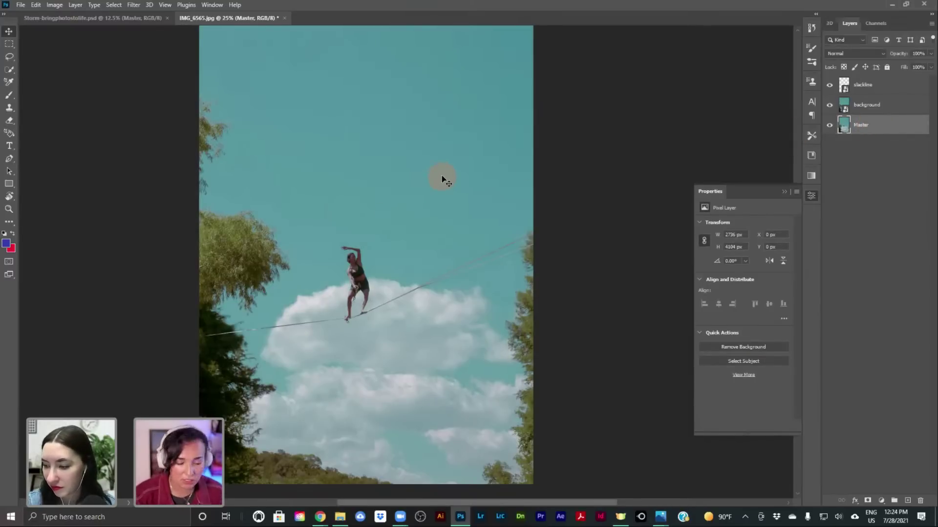
key("alt+shift")
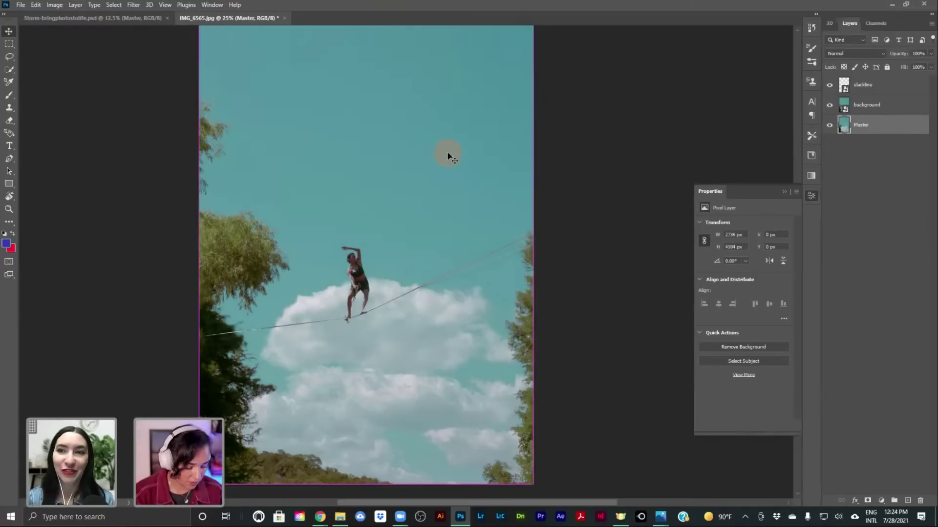
Step: Start saving the document on the computer as a Photoshop file and browse to the After Effects Working File folder
key("ctrl+s")
left_click(517, 342)
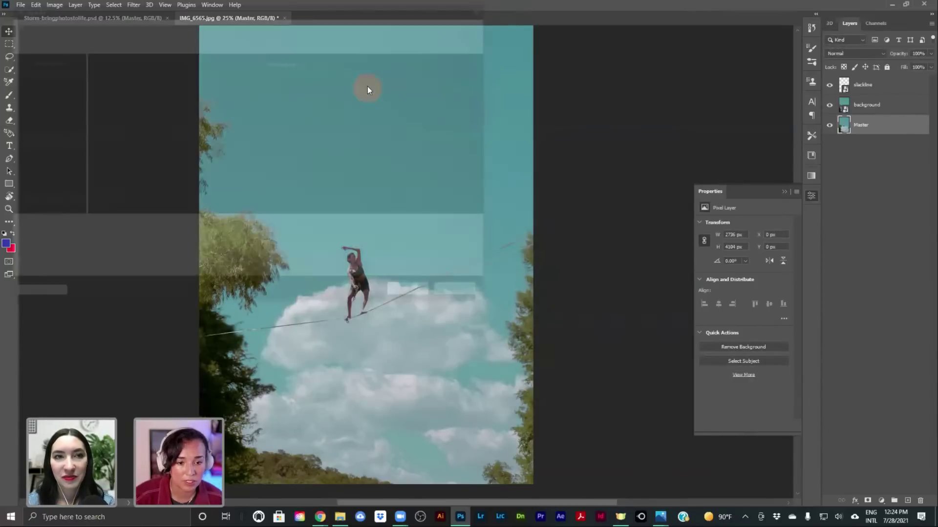
left_click(52, 147)
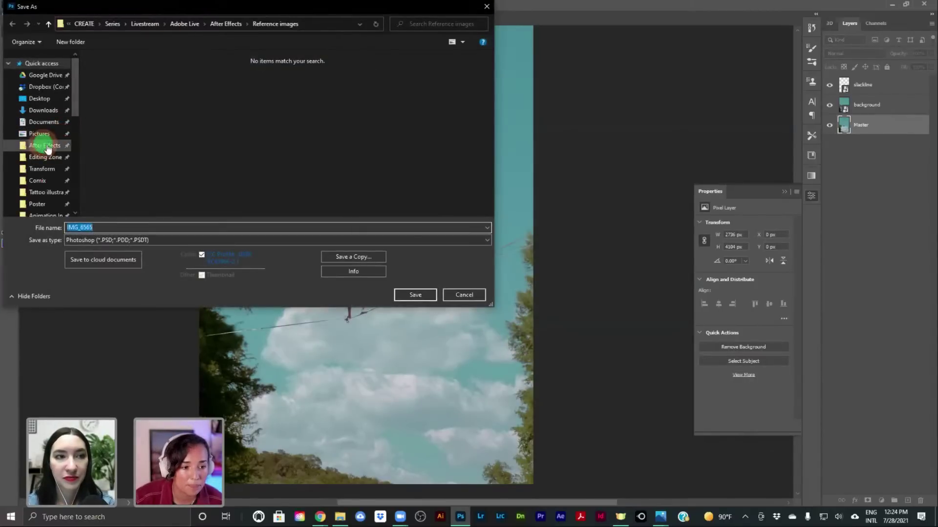
double_click(119, 69)
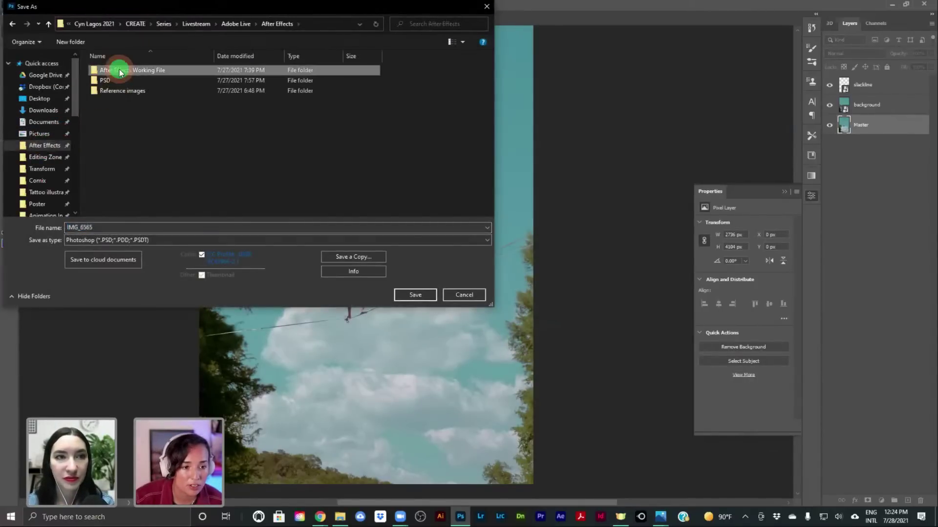
Step: Create a folder named "Slackliner live" in After Effects Working File and save IMG_6565 in it as a PSD
right_click(120, 151)
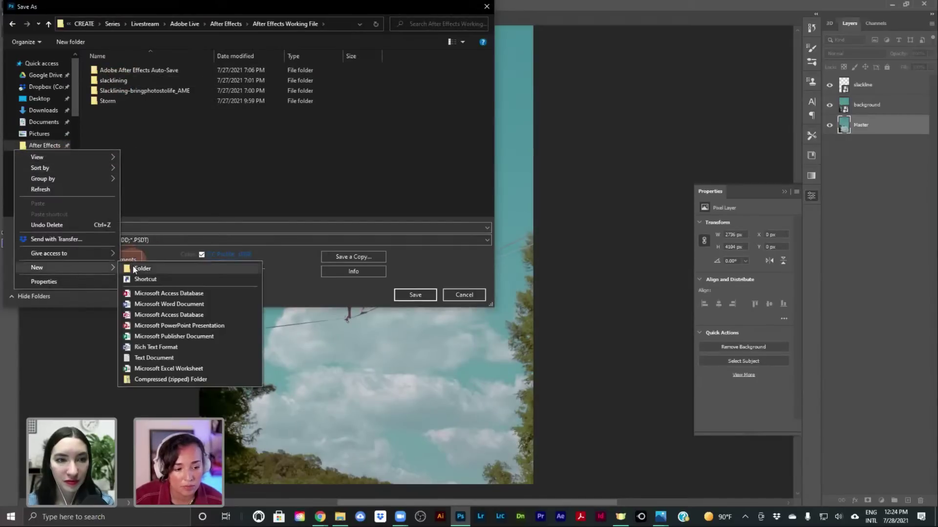
left_click(162, 267)
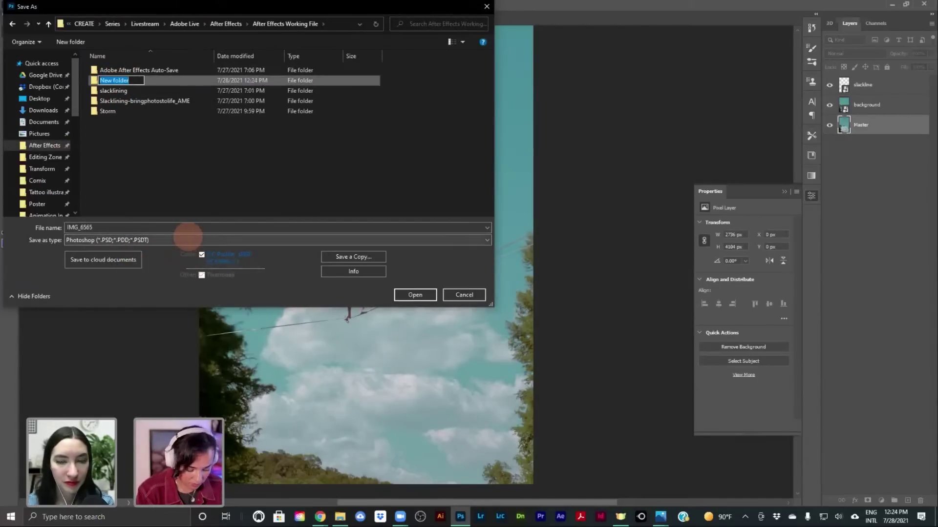
type("Slackliner")
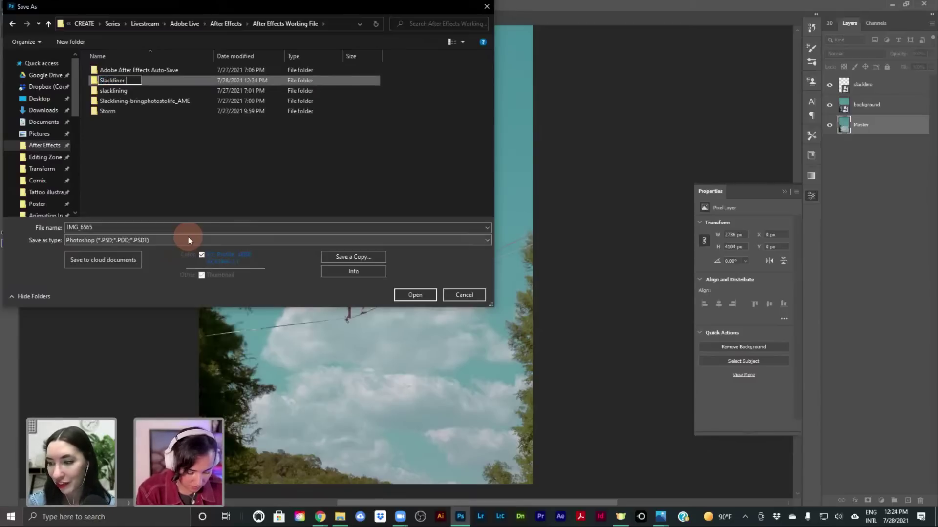
type(" live")
key("Return")
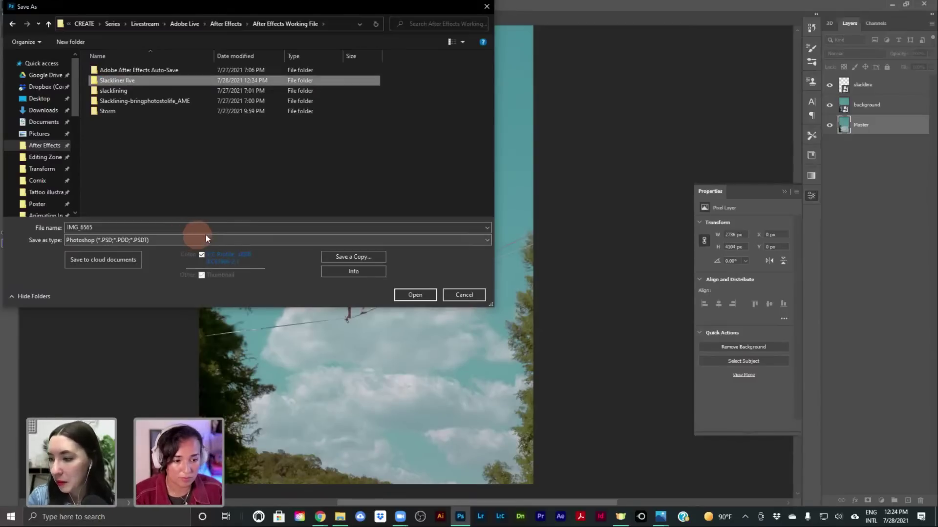
left_click(436, 297)
left_click(427, 297)
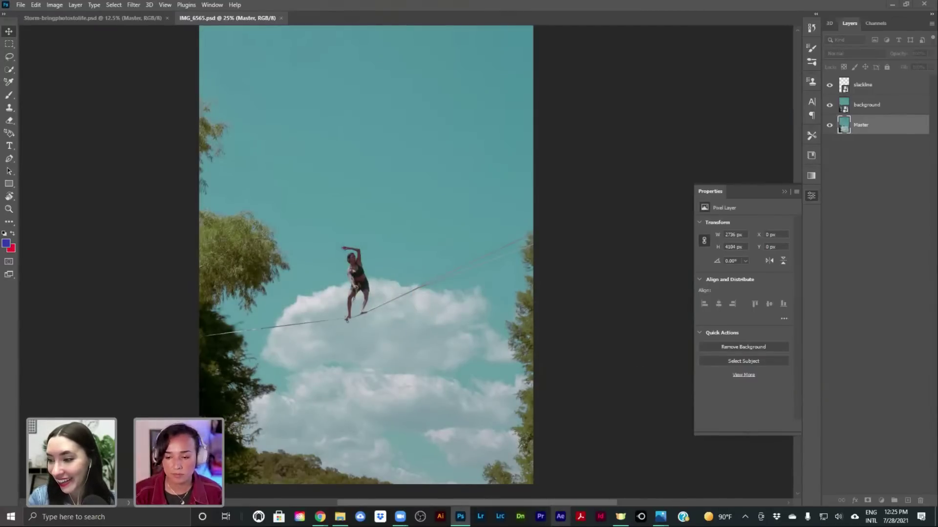
Step: Switch to After Effects, dismiss the disk cache warning and start a new project in a maximized window
left_click(656, 467)
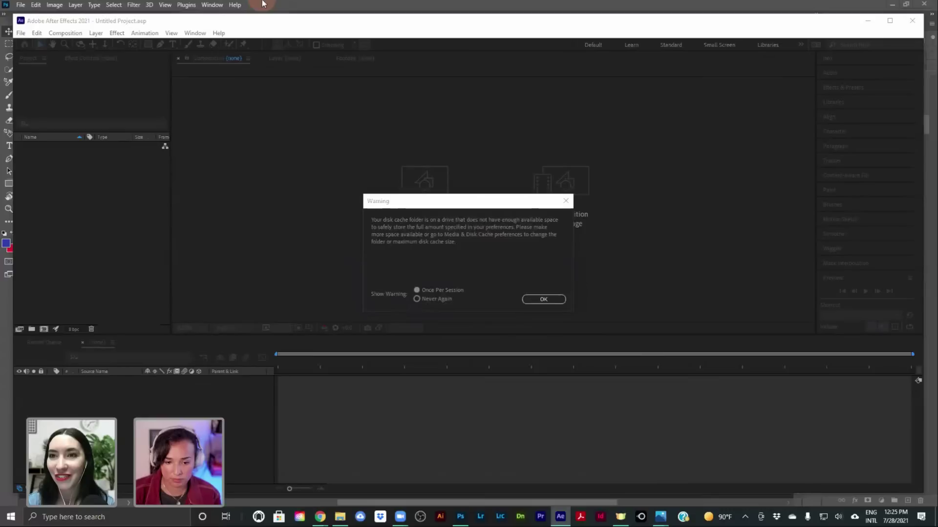
left_click(540, 300)
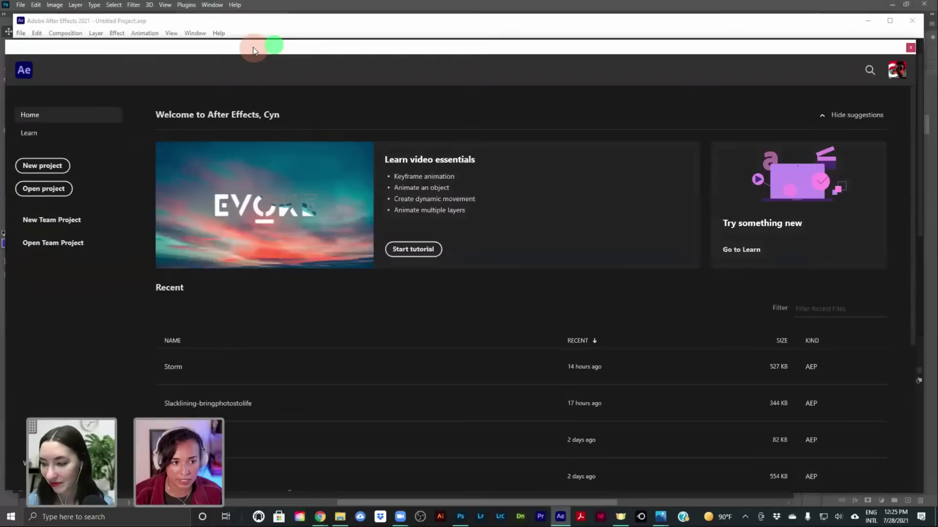
left_click_drag(253, 50, 311, 10)
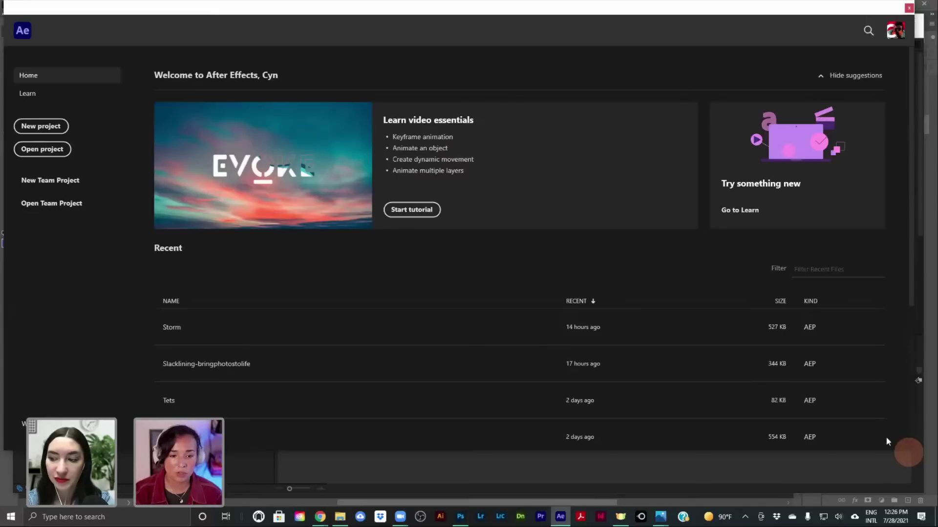
left_click(46, 129)
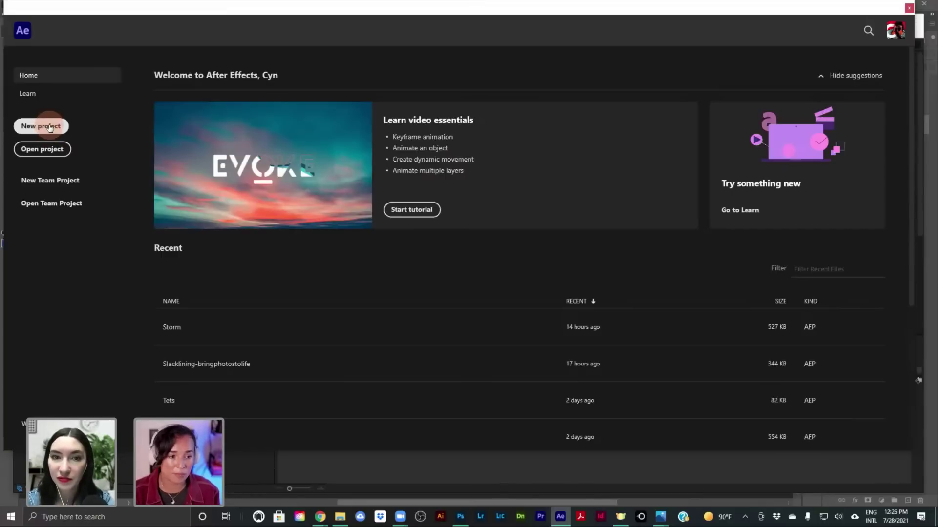
left_click(48, 127)
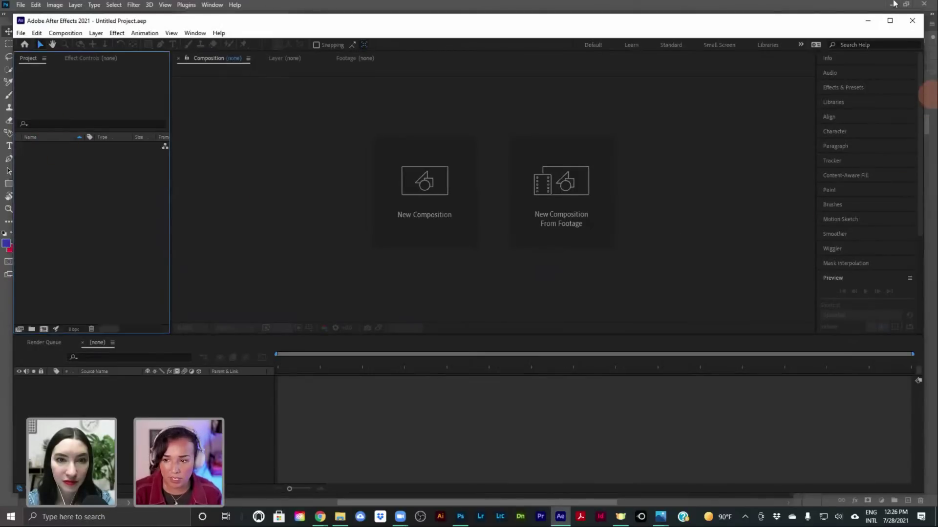
left_click(885, 24)
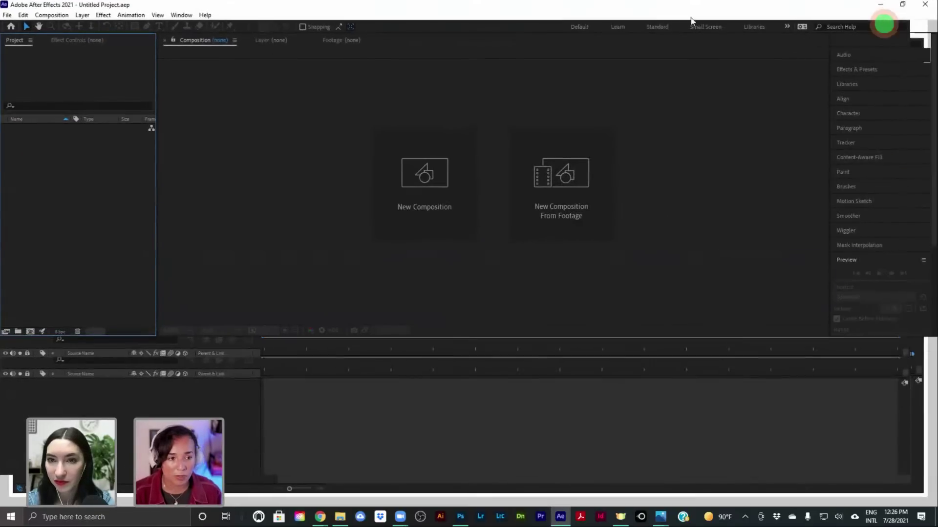
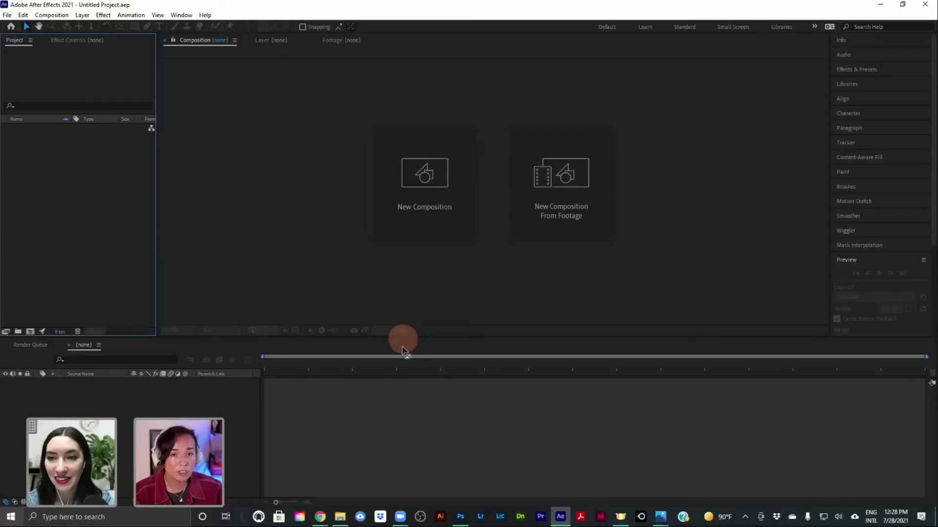
Step: Expand the Effects & Presets list to show the effect categories
left_click(400, 258)
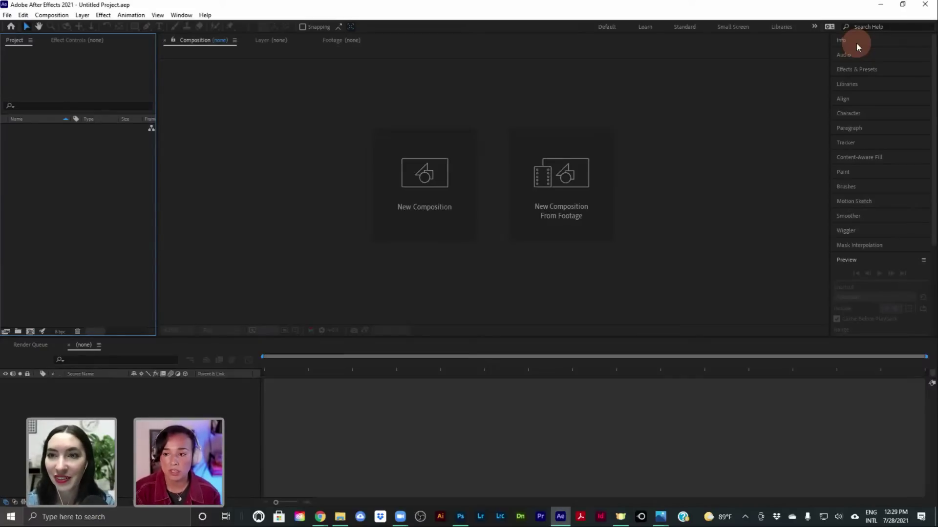
left_click(853, 69)
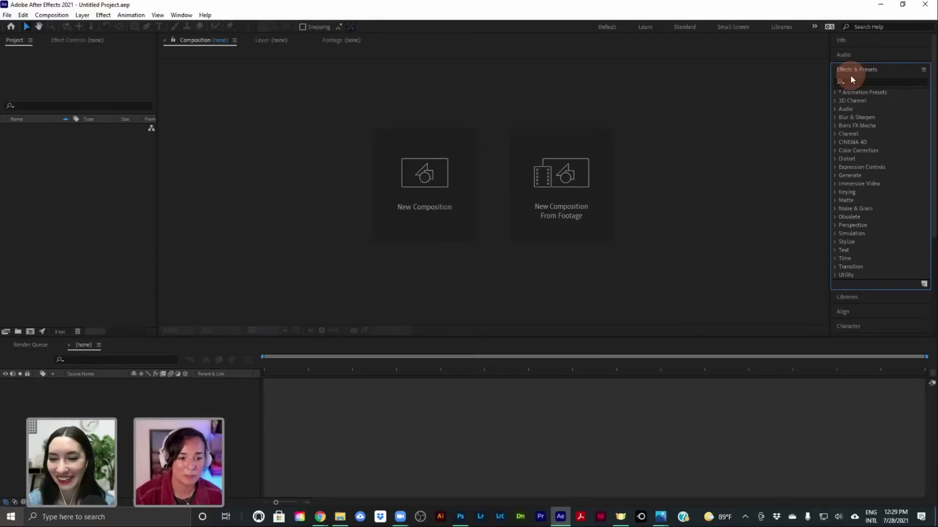
Step: Start importing a file into the project and browse to the Slackliner live folder inside After Effects Working File
left_click(81, 172)
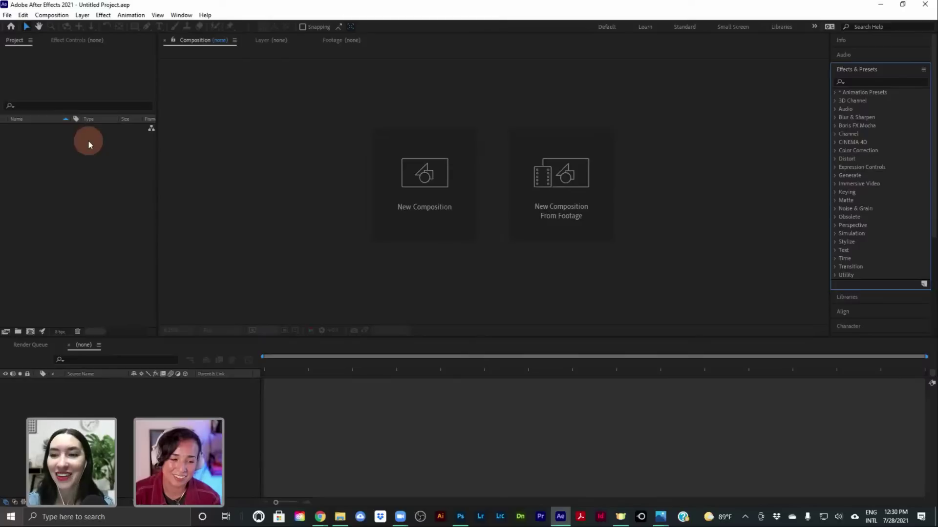
left_click(77, 167)
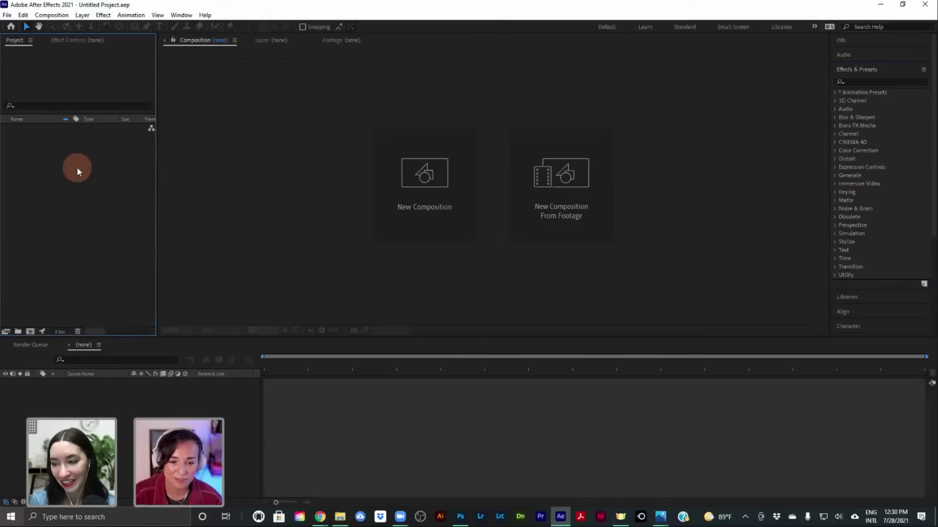
double_click(77, 168)
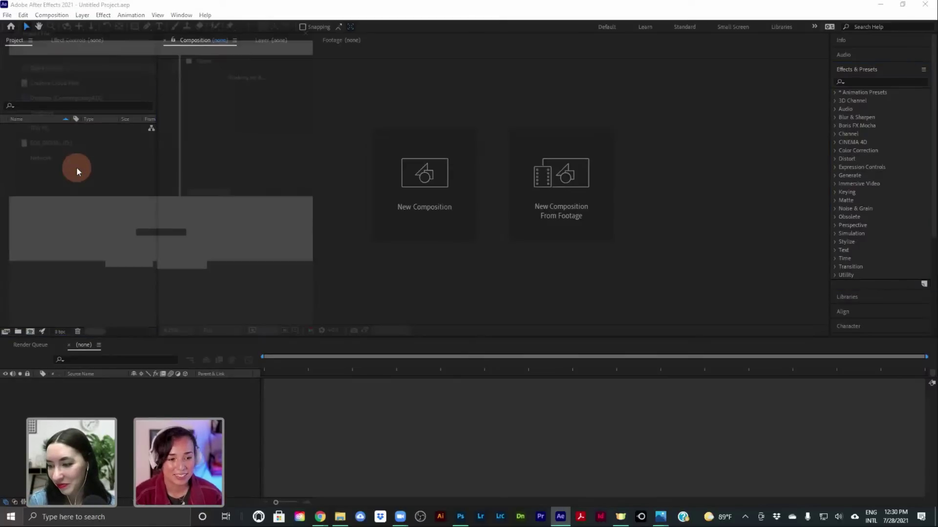
left_click_drag(122, 28, 192, 32)
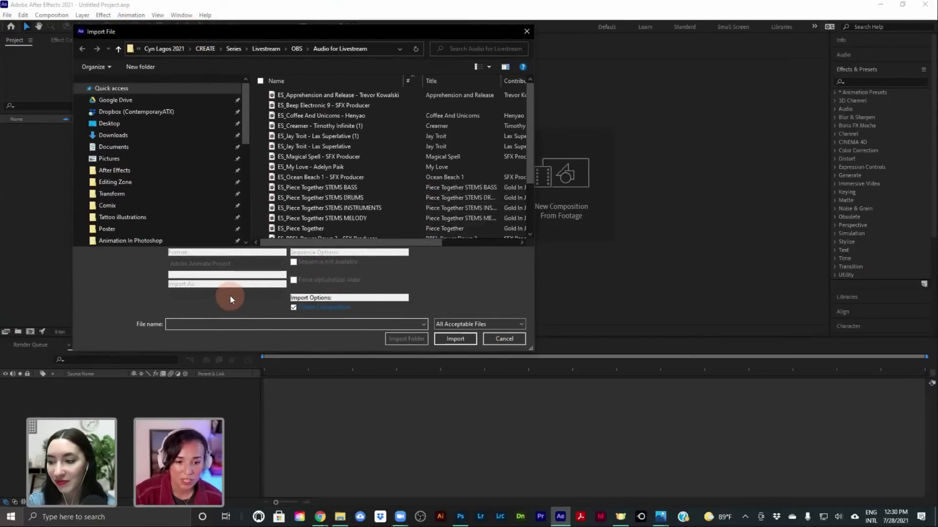
left_click(116, 169)
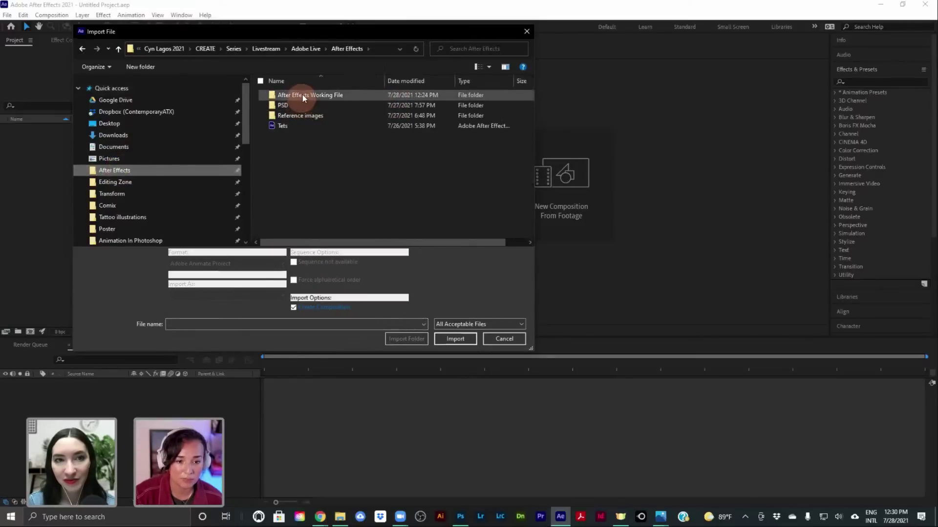
double_click(303, 96)
left_click(306, 116)
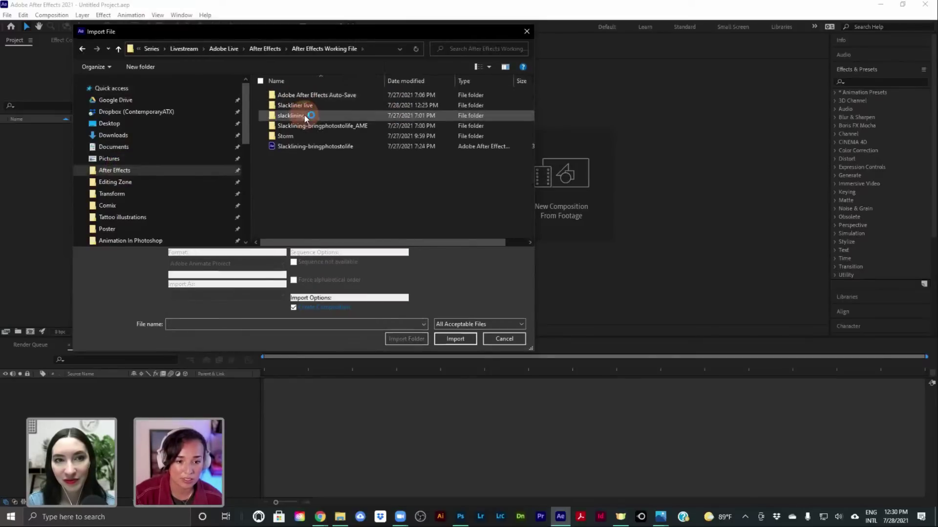
double_click(305, 104)
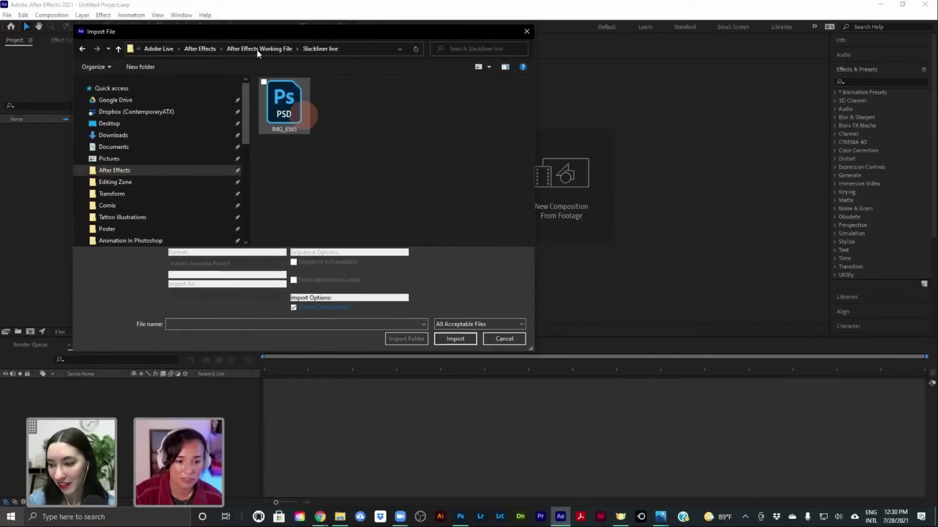
Step: Pin the Slackliner live folder to Quick access and reopen the folder
left_click(82, 48)
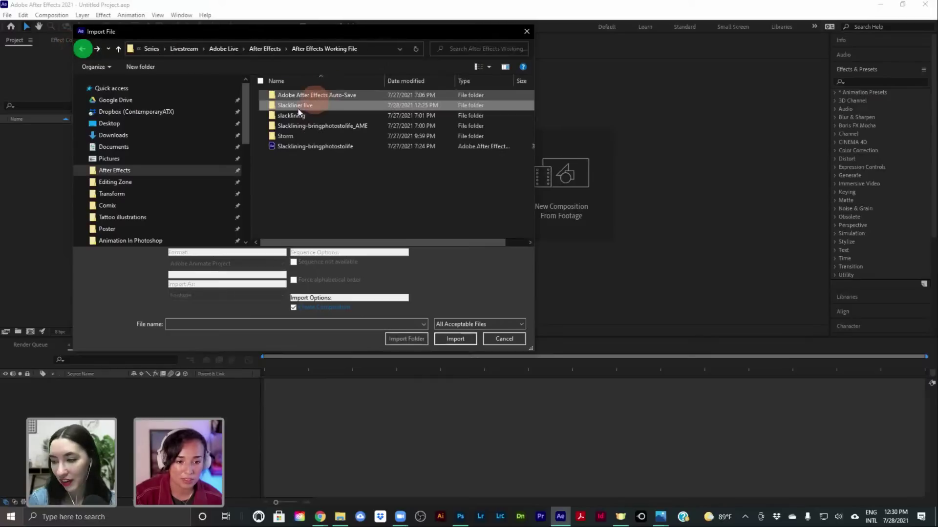
left_click_drag(283, 105, 133, 163)
double_click(296, 105)
left_click(425, 134)
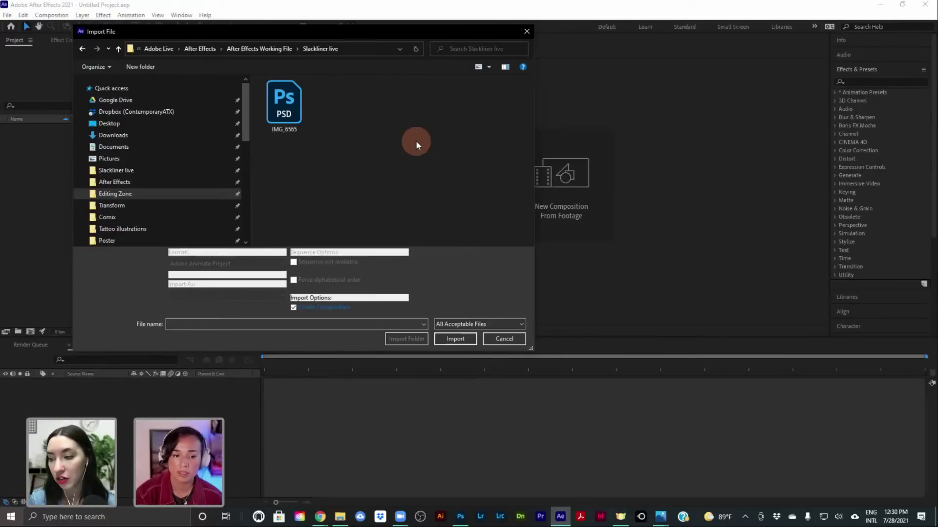
Step: Choose the IMG_6565 Photoshop file and import it with Create Composition enabled
left_click(290, 104)
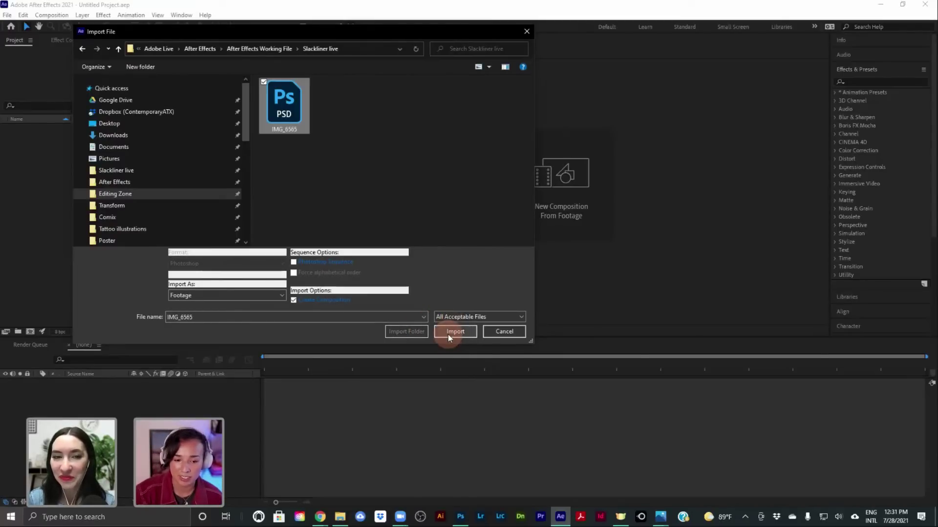
left_click(296, 117)
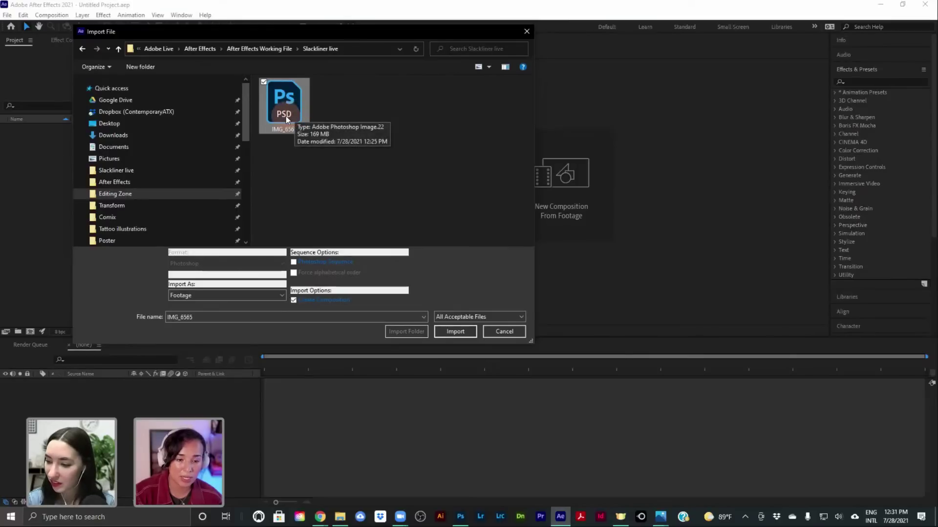
left_click(472, 29)
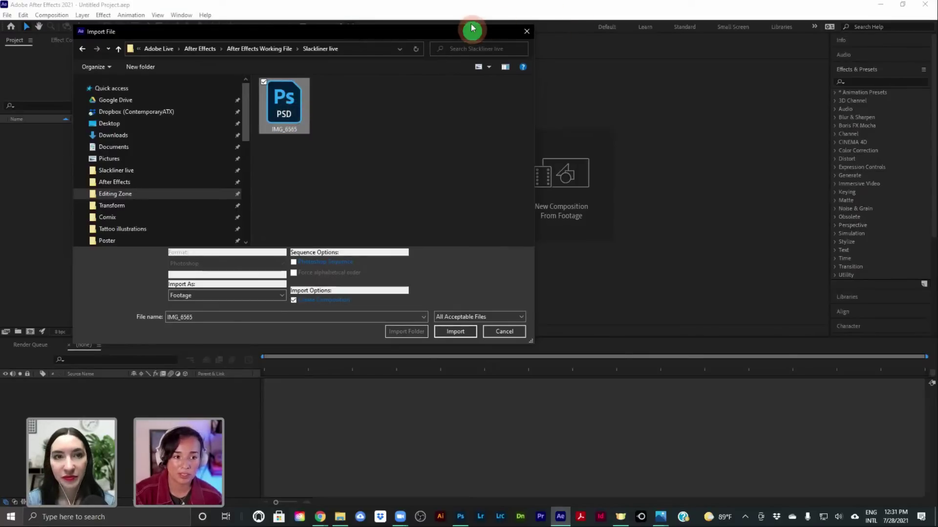
left_click_drag(472, 29, 420, 28)
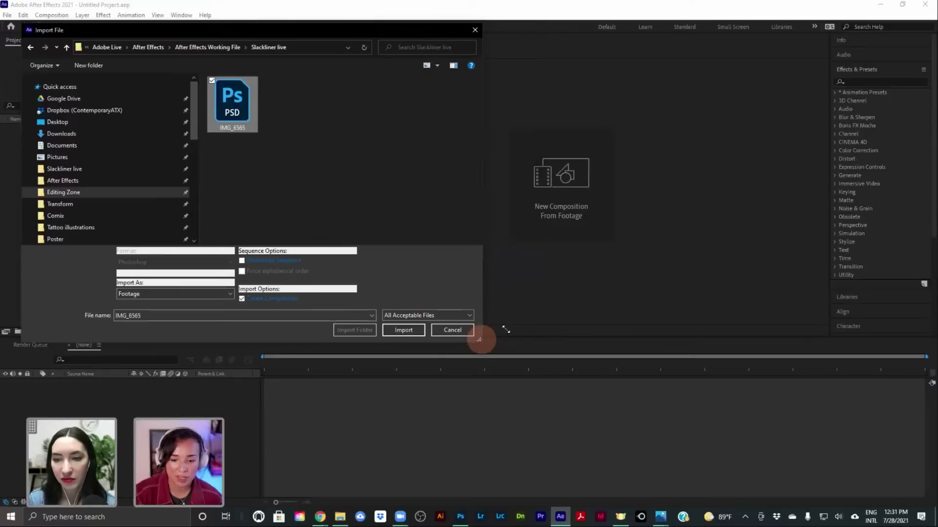
left_click_drag(480, 339, 504, 333)
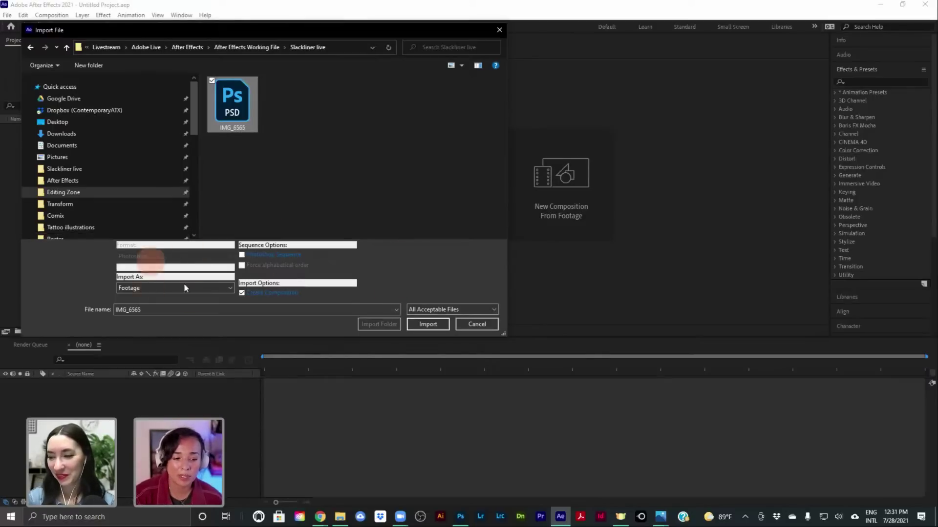
left_click(436, 326)
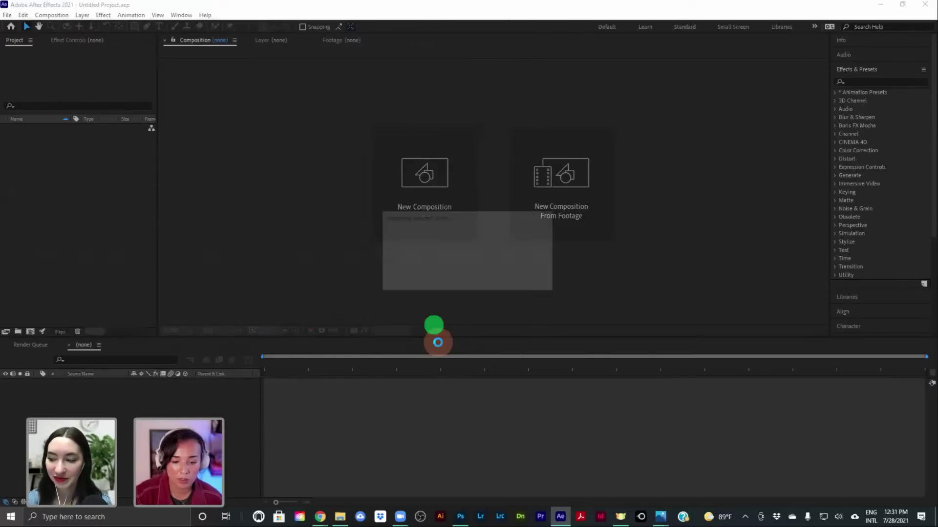
Step: Import IMG_6565.psd as Composition - Retain Layer Sizes with layer styles merged into footage
left_click(458, 186)
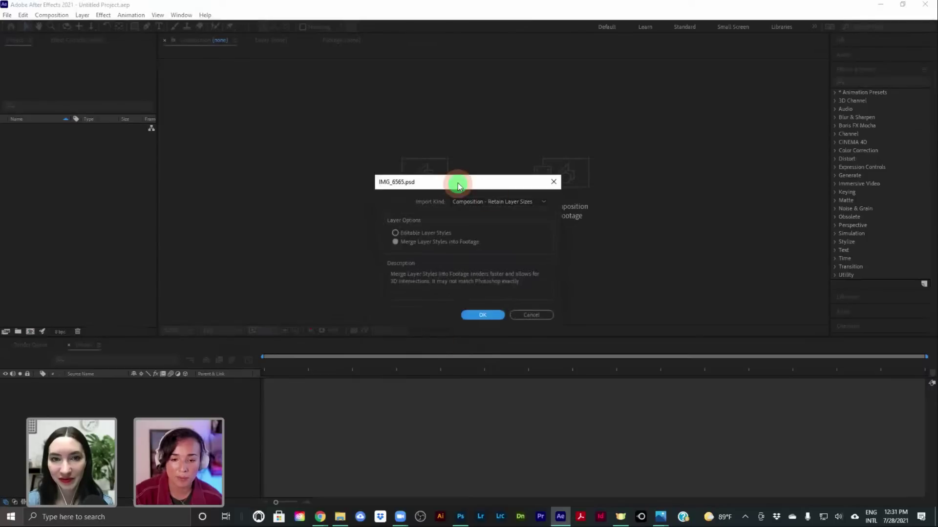
left_click_drag(458, 186, 428, 163)
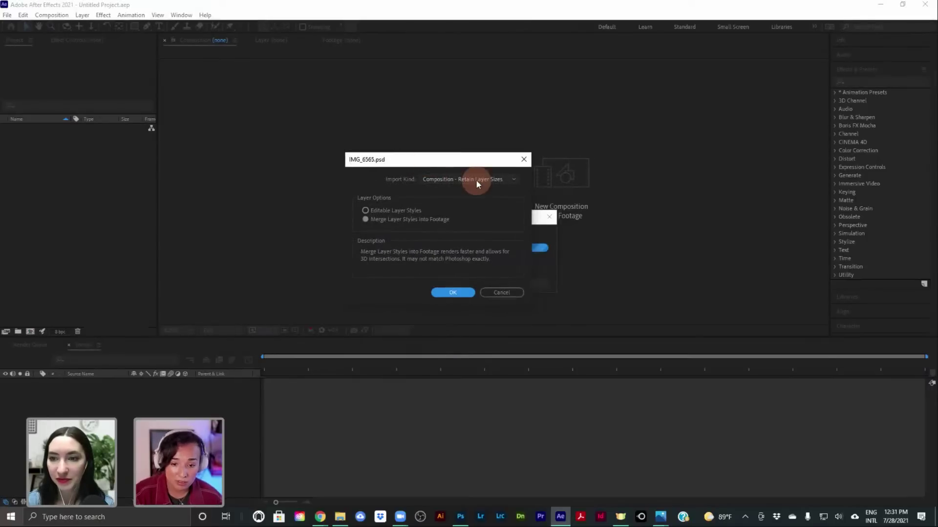
left_click(476, 179)
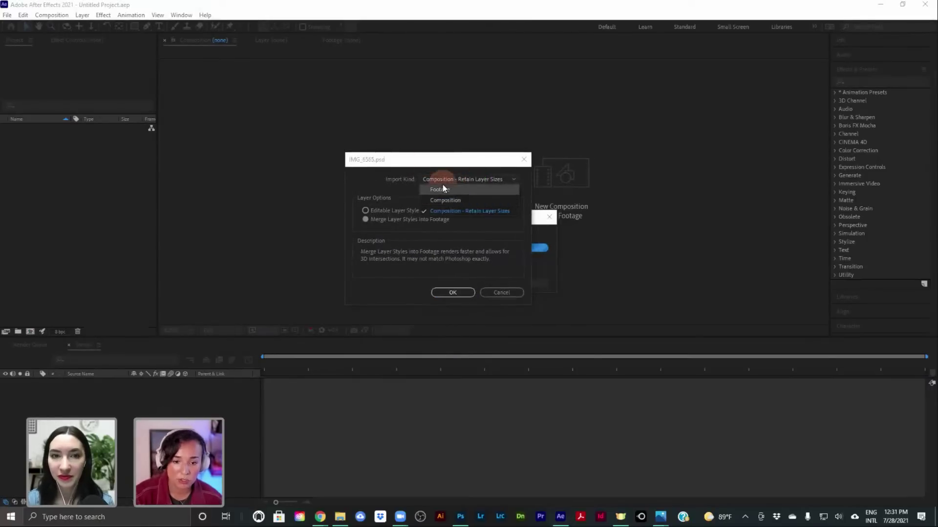
left_click(452, 213)
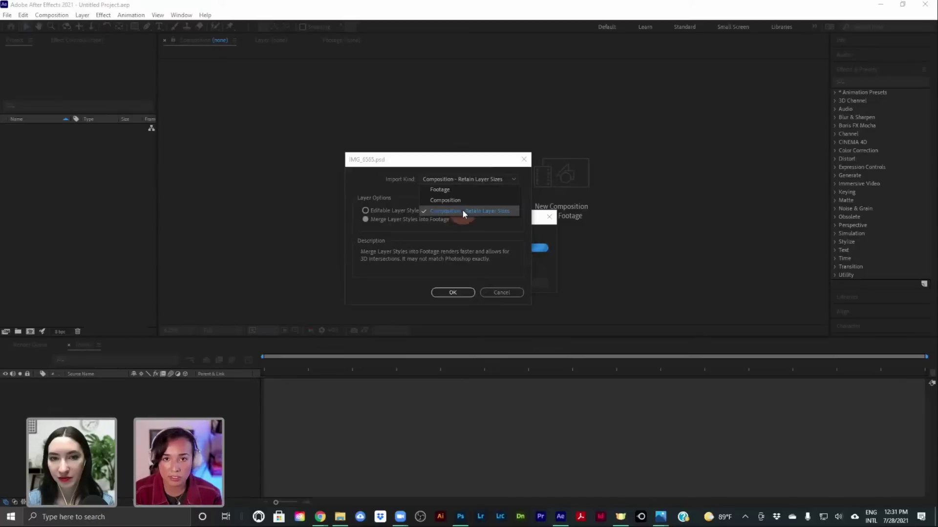
left_click(463, 211)
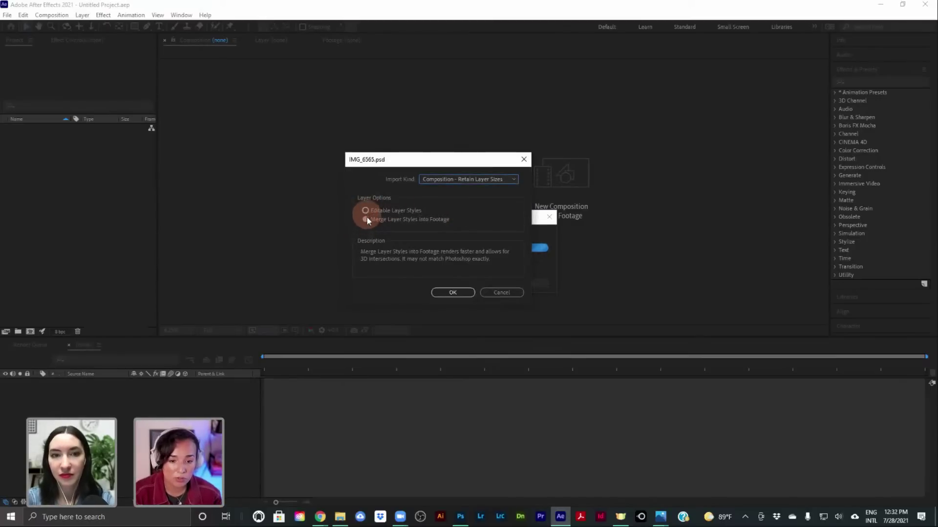
left_click(431, 221)
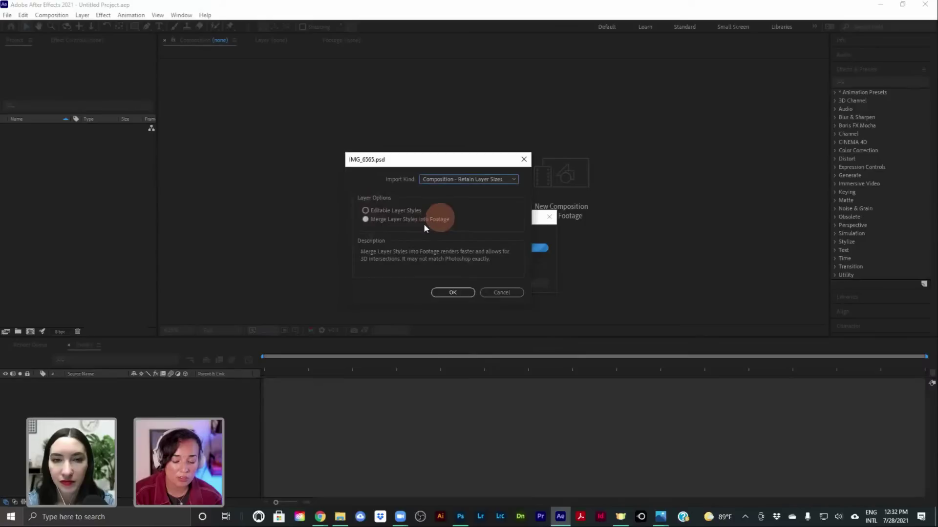
left_click(461, 292)
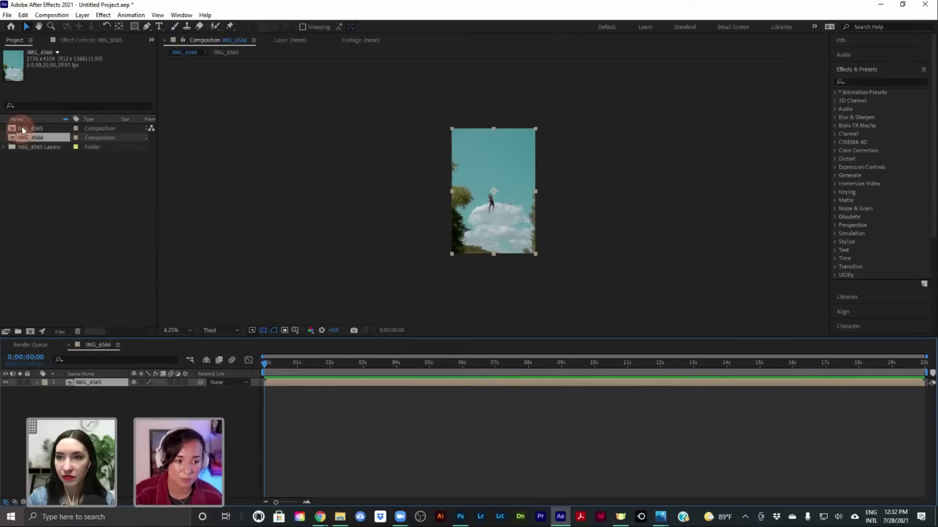
left_click(29, 140)
left_click(31, 142)
left_click(37, 138)
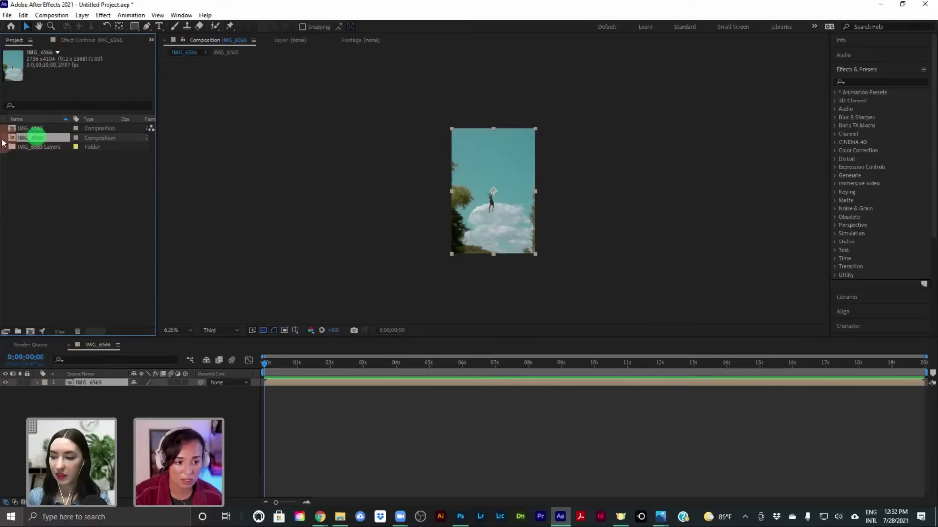
left_click_drag(12, 138, 36, 139)
Step: Rename the IMG_6565 layer in the IMG_6566 composition's timeline as Working file
left_click(78, 382)
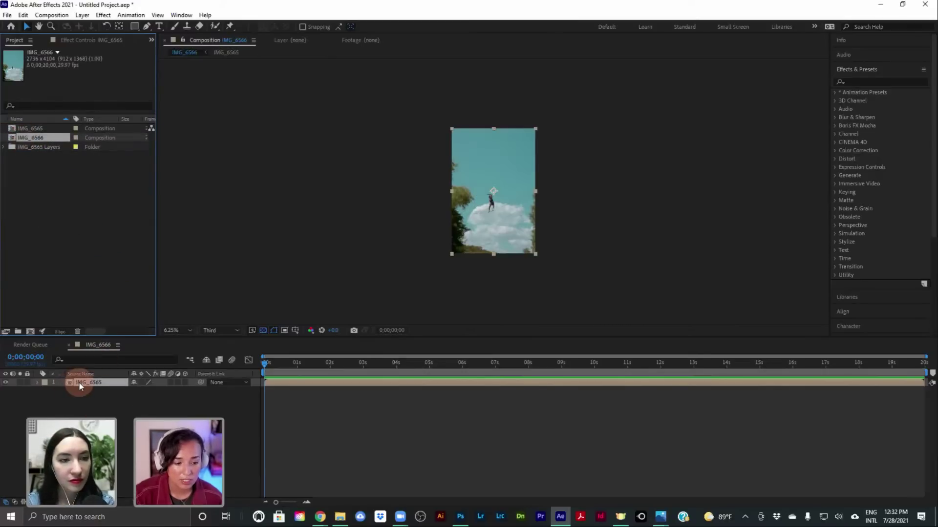
left_click(82, 383)
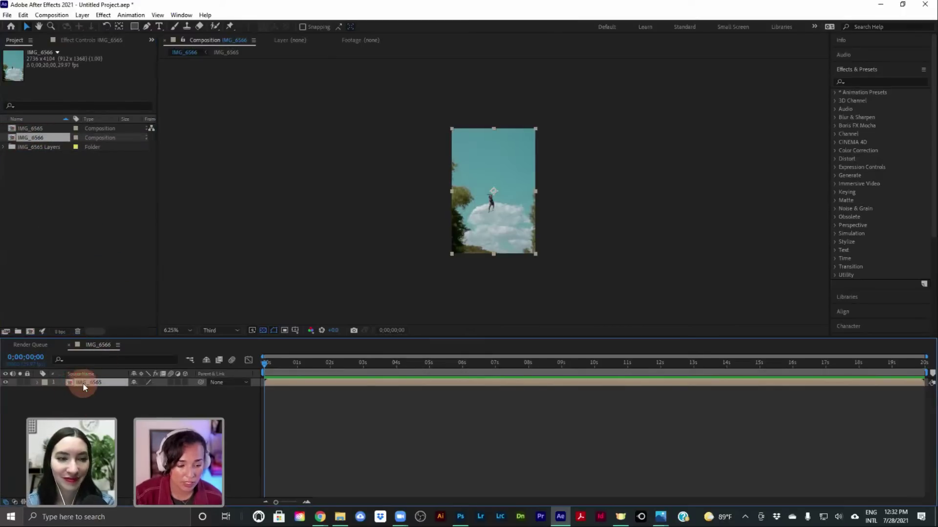
right_click(83, 386)
left_click(92, 364)
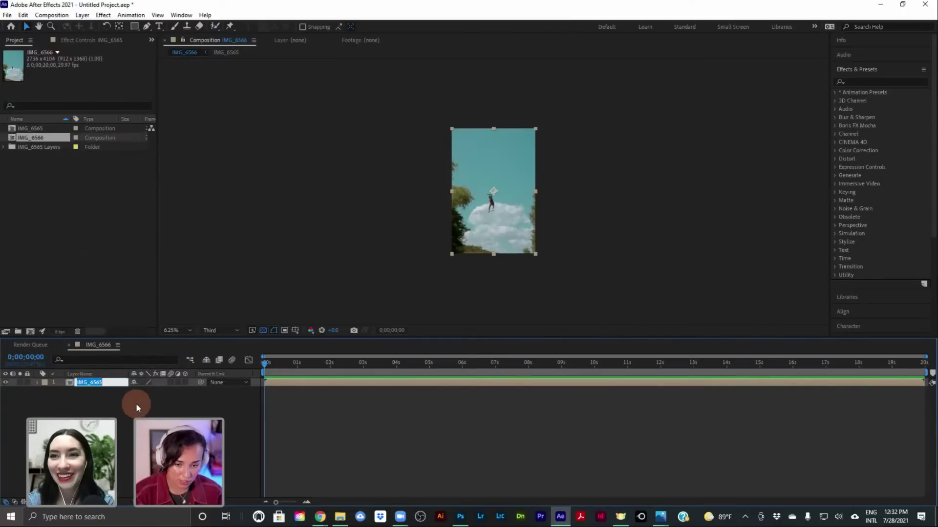
type("Working")
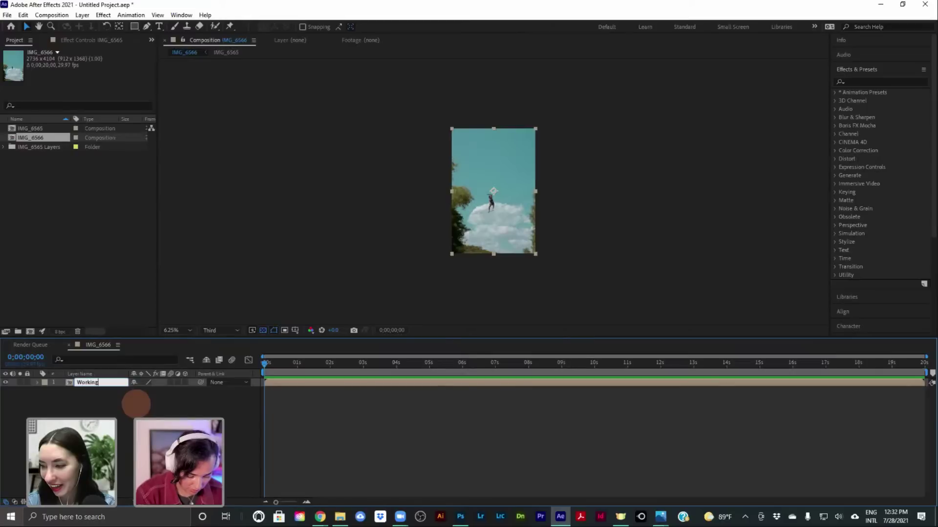
type(" file")
key("Return")
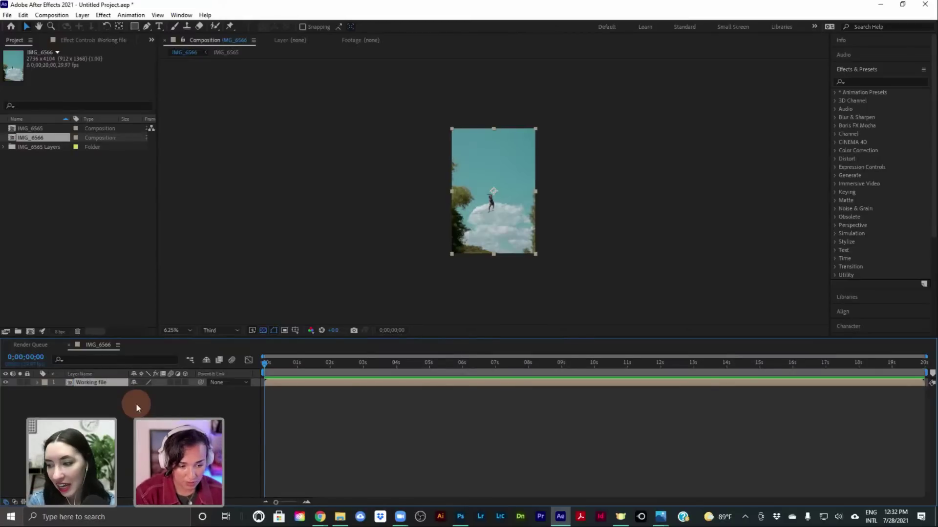
Step: Open the nested composition behind the Working file layer and select its slackline, background and Master layers in turn
left_click(69, 384)
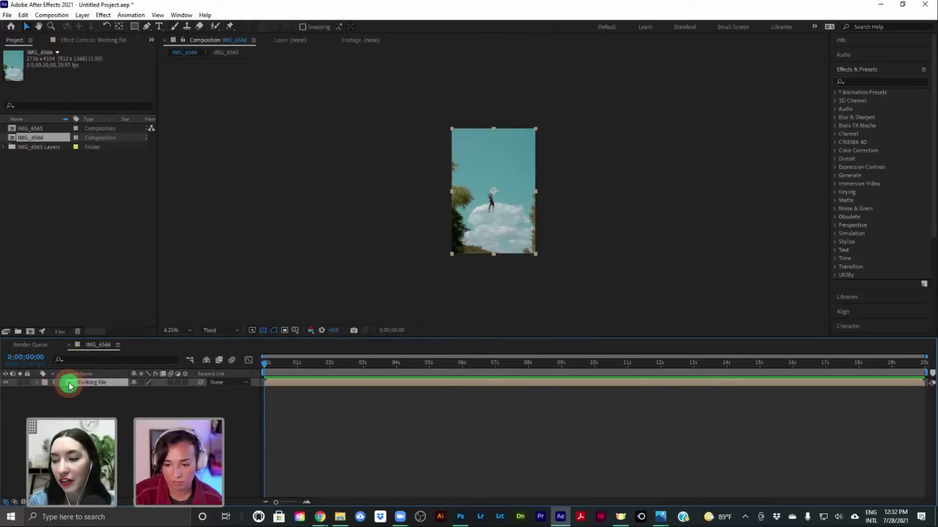
double_click(70, 386)
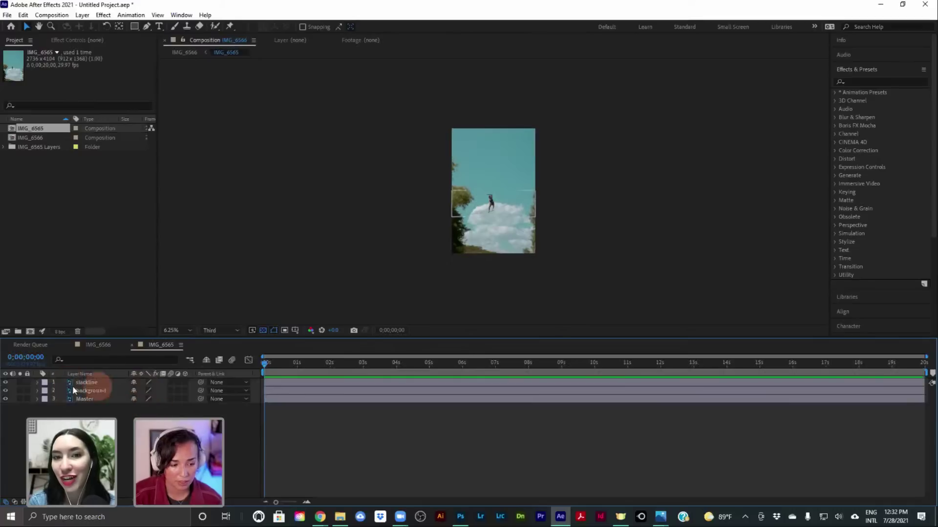
left_click(87, 383)
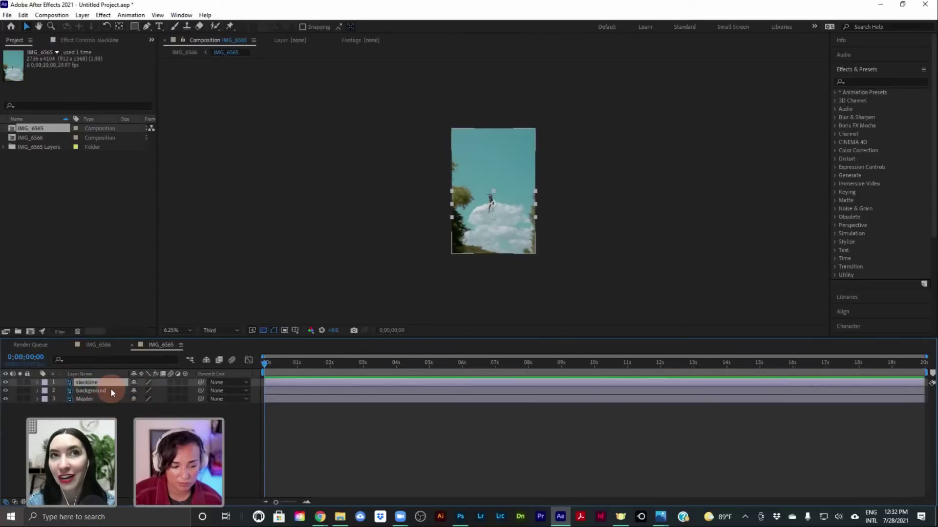
left_click(110, 390)
left_click(105, 399)
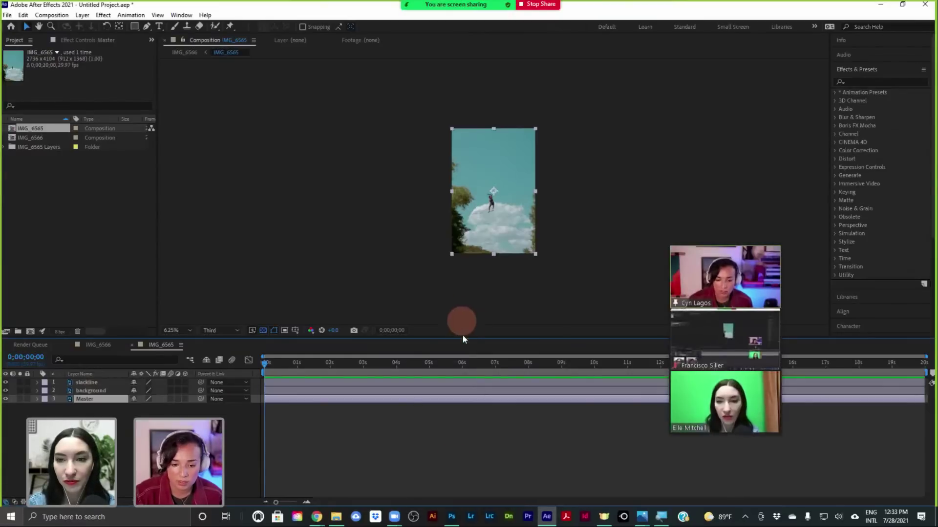
Step: Enlarge the timeline area, magnify the composition view to 12.5% and select the Master layer
left_click_drag(466, 338, 471, 261)
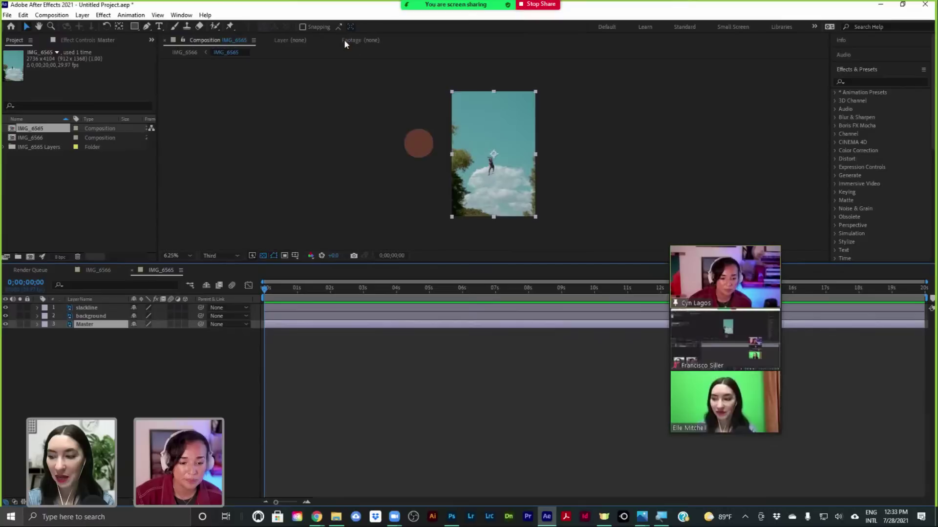
left_click(108, 308)
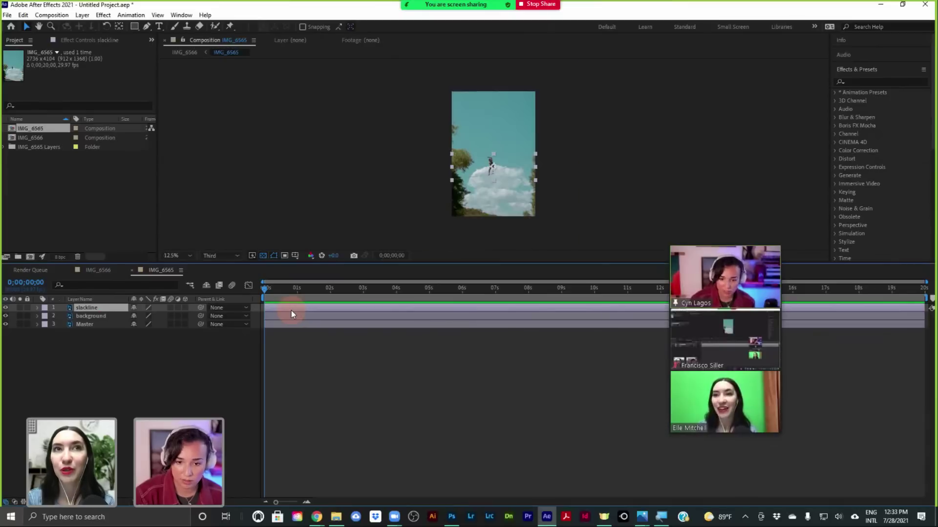
key("period")
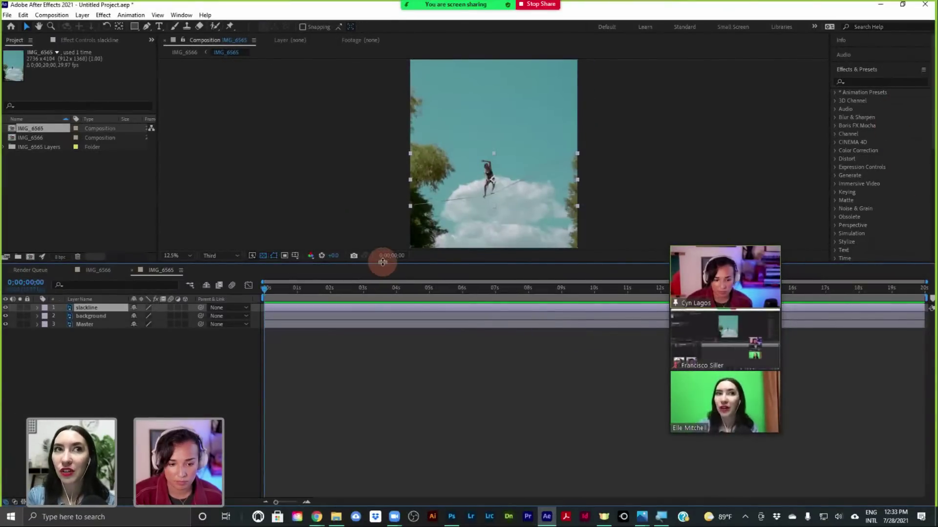
left_click(76, 325)
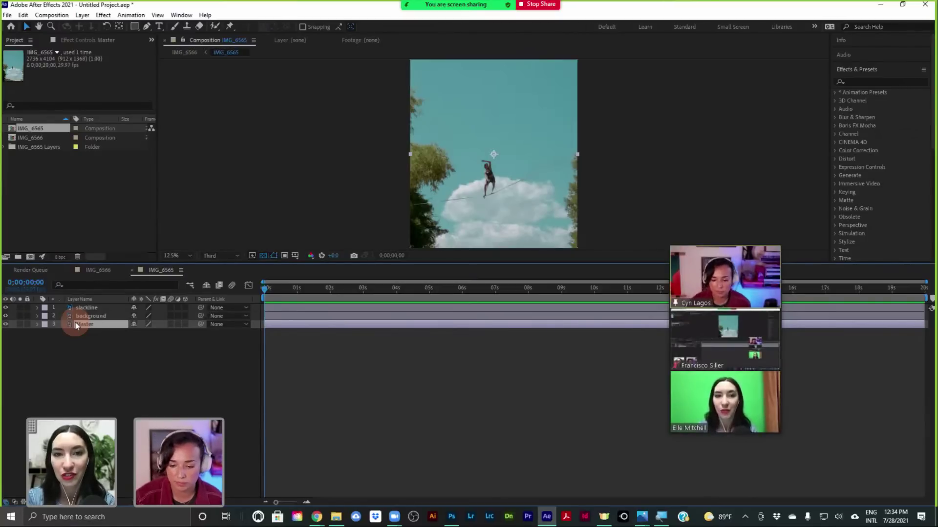
Step: Switch to Photos to view the finished slacklining parallax GIF with the BALANCE lettering, and close the viewer
left_click(646, 521)
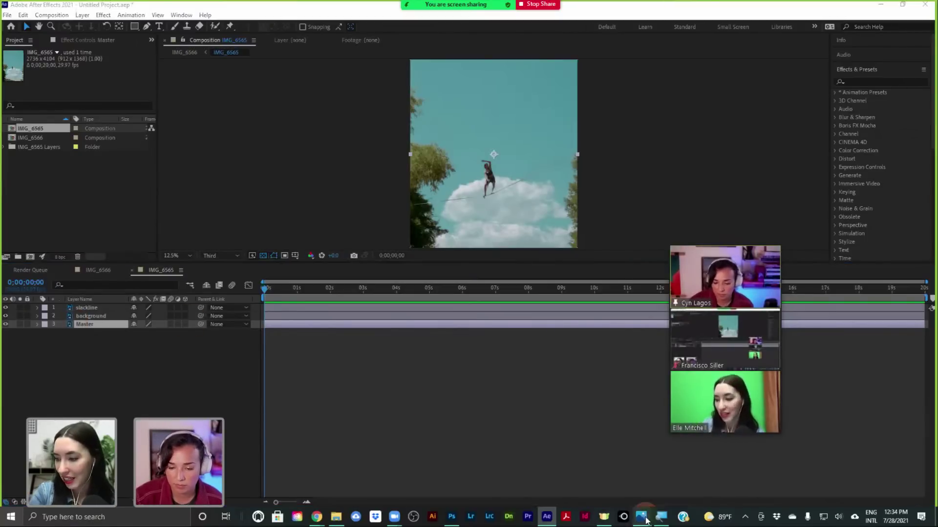
left_click(643, 465)
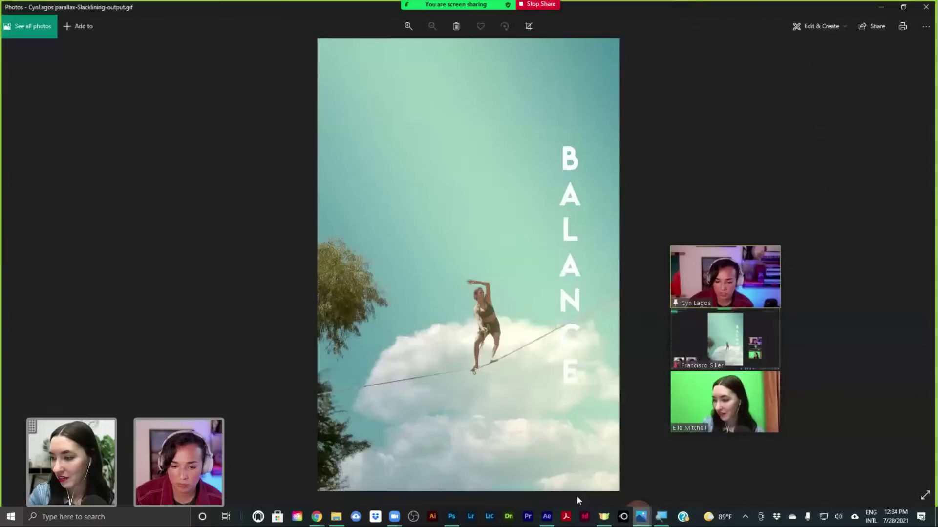
left_click(445, 263)
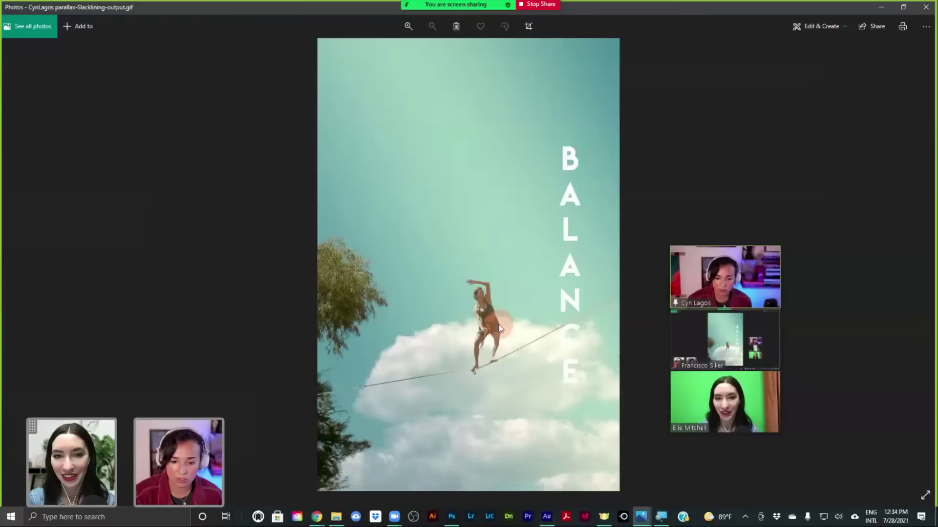
key("Right")
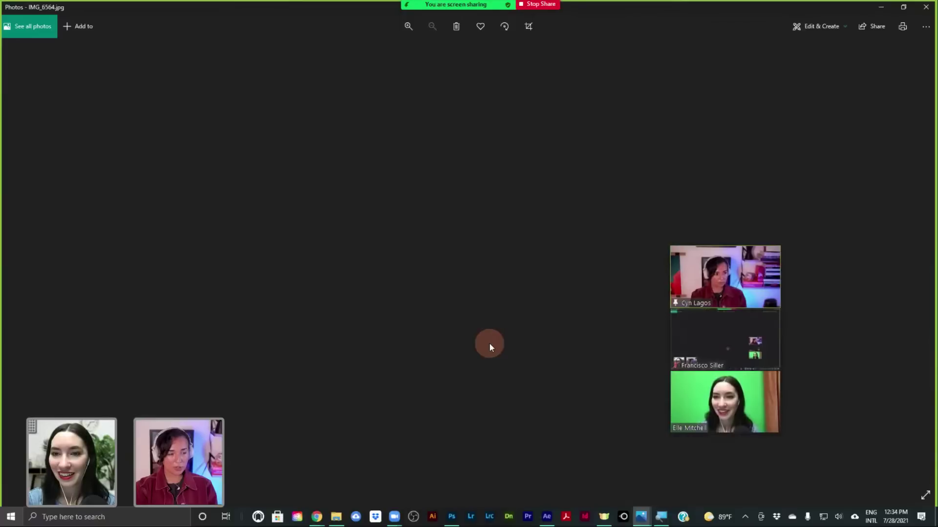
key("Escape")
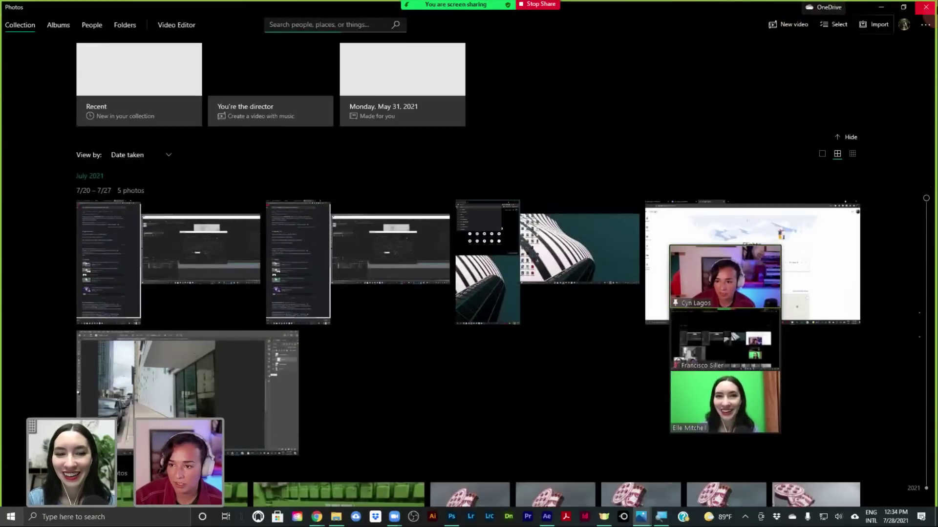
left_click(924, 9)
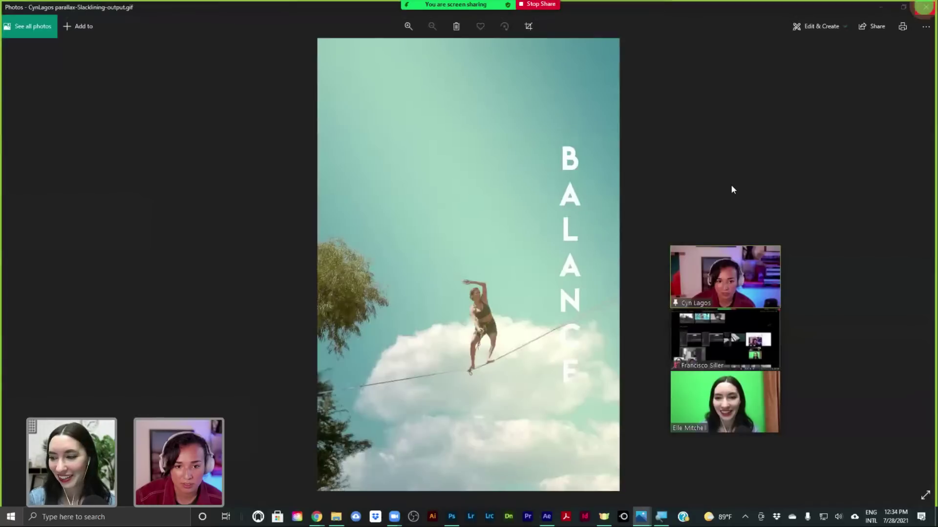
left_click(467, 360)
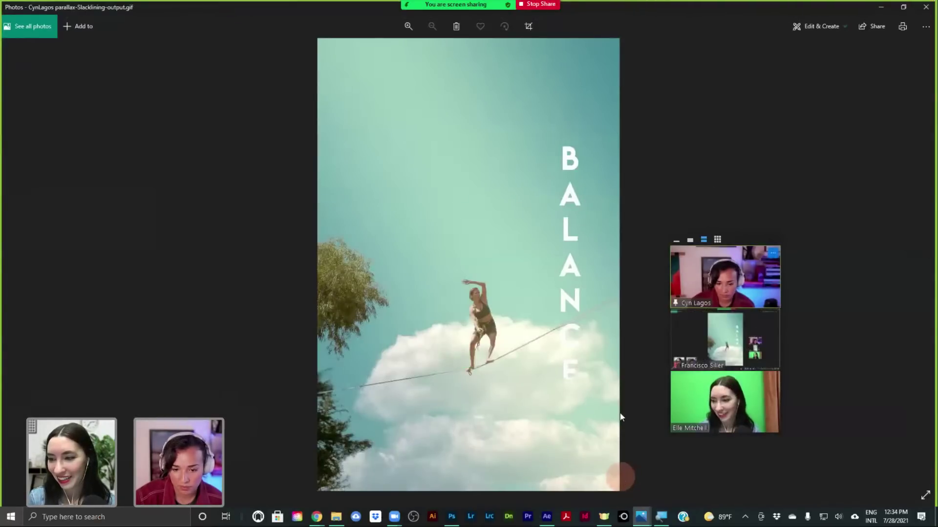
left_click(926, 10)
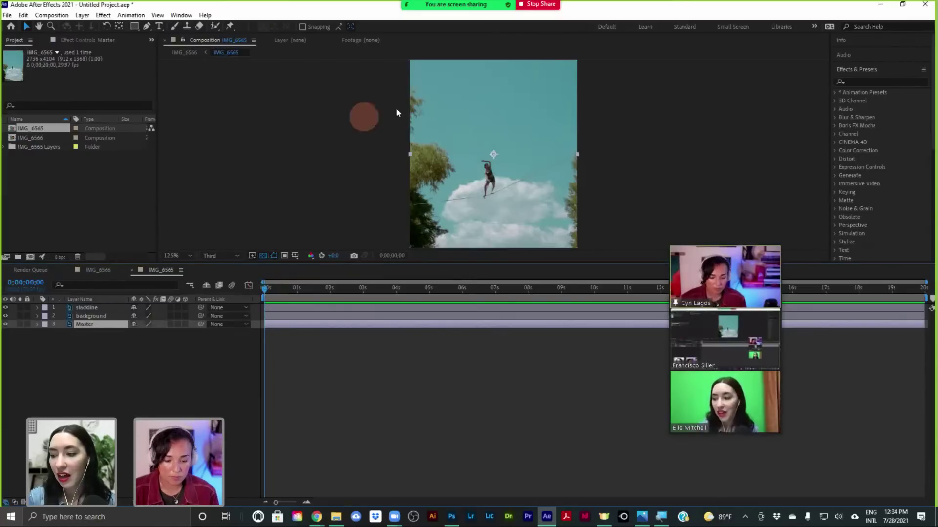
Step: Clear the Zoom participants' video thumbnails from the screen and hide the floating meeting controls
mouse_move(397, 523)
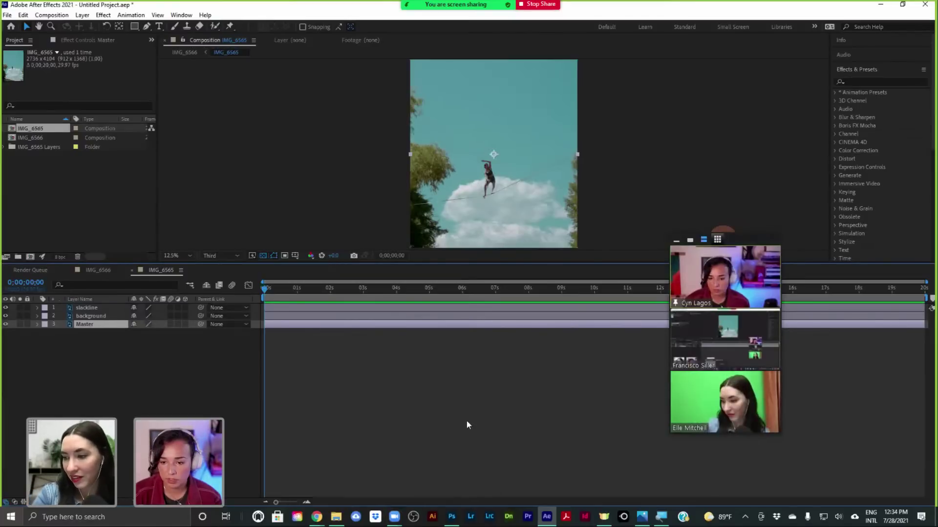
left_click(718, 239)
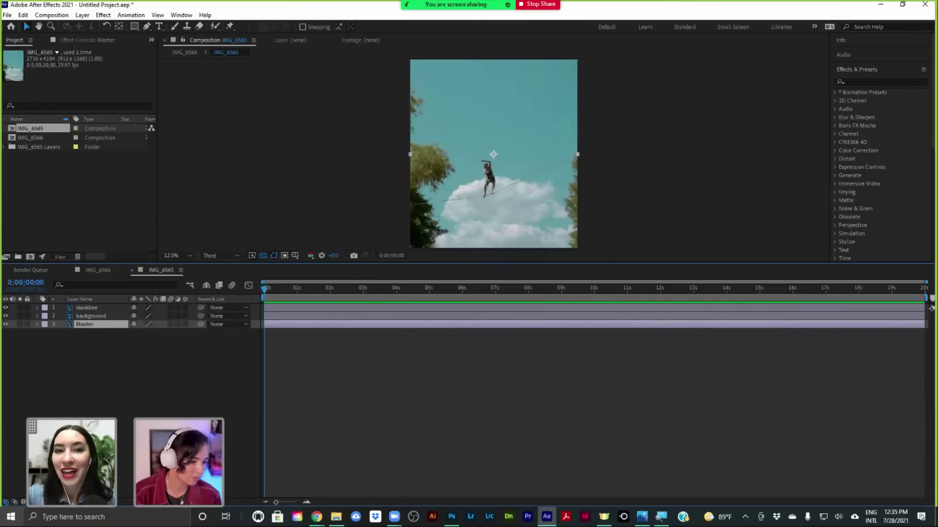
key("alt+Tab")
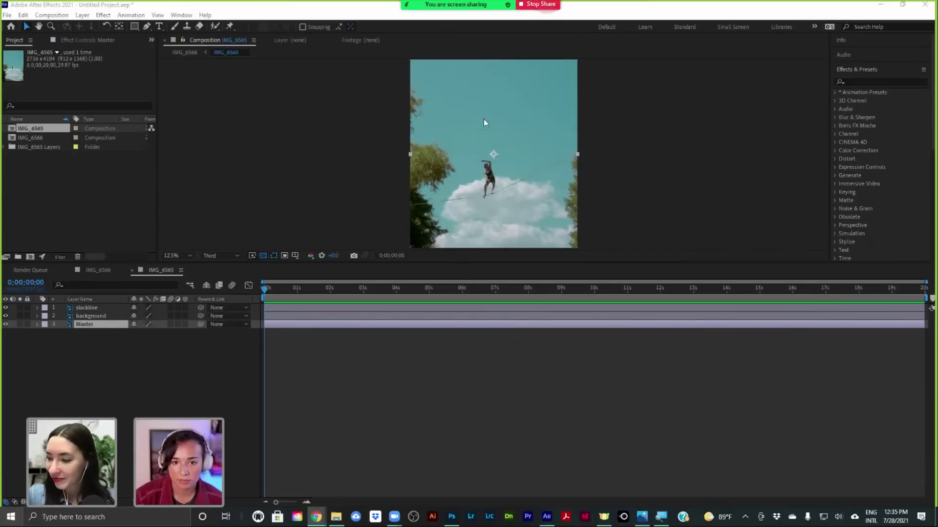
mouse_move(485, 21)
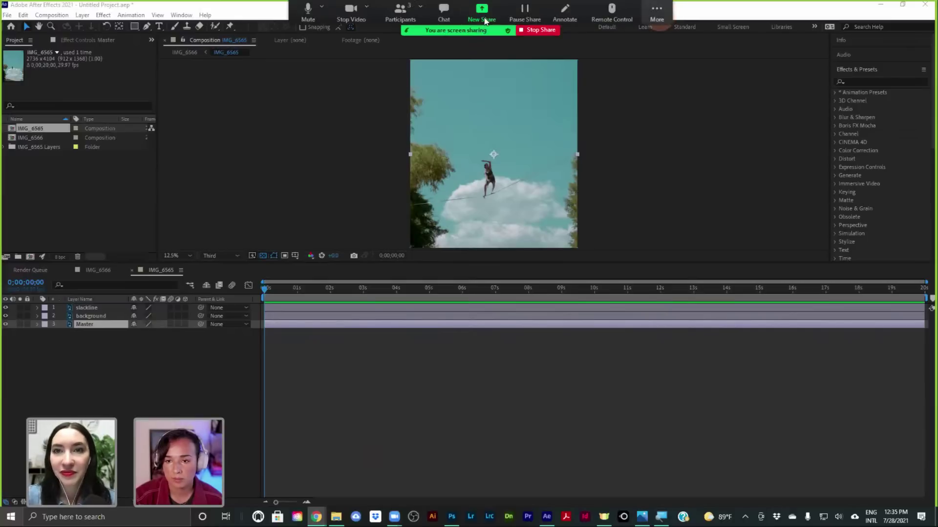
left_click(659, 15)
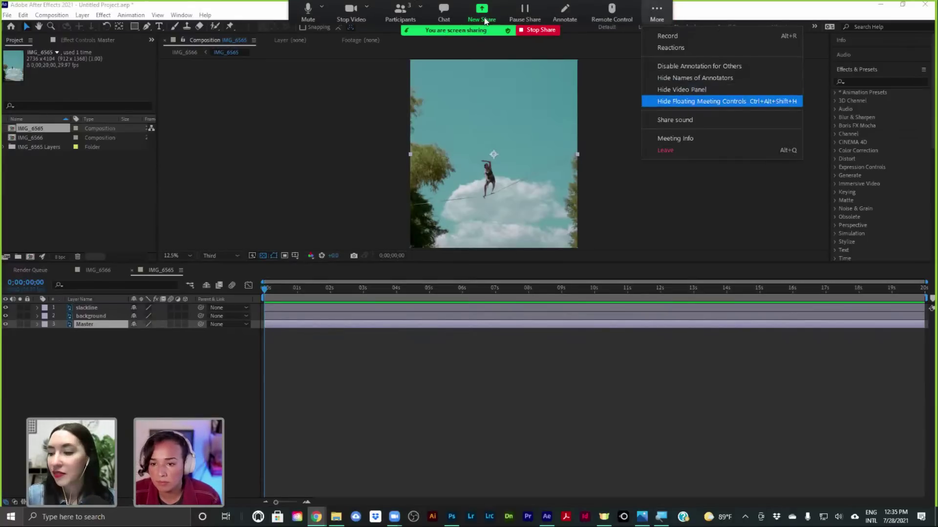
left_click(726, 101)
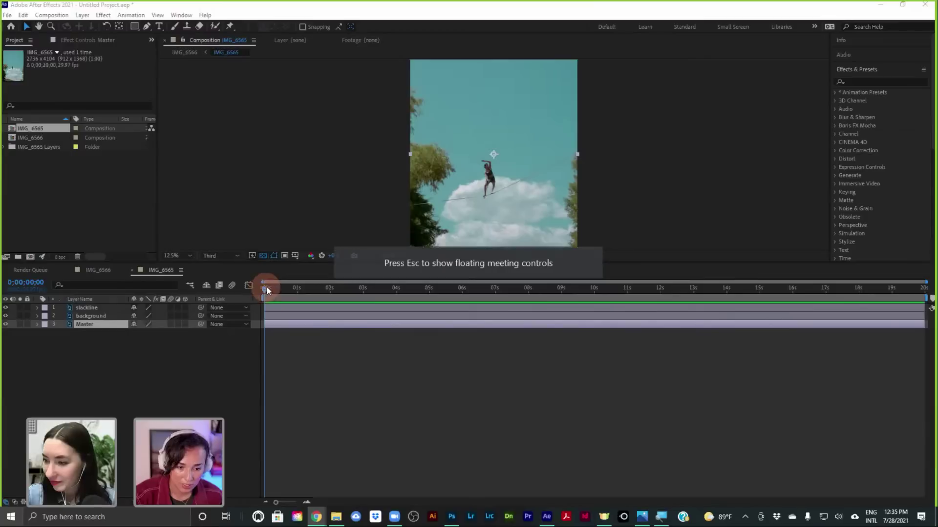
Step: Compare the IMG_6566 composition holding the Working file layer with the nested IMG_6565 composition, and return to IMG_6565 at the first frame
left_click(266, 287)
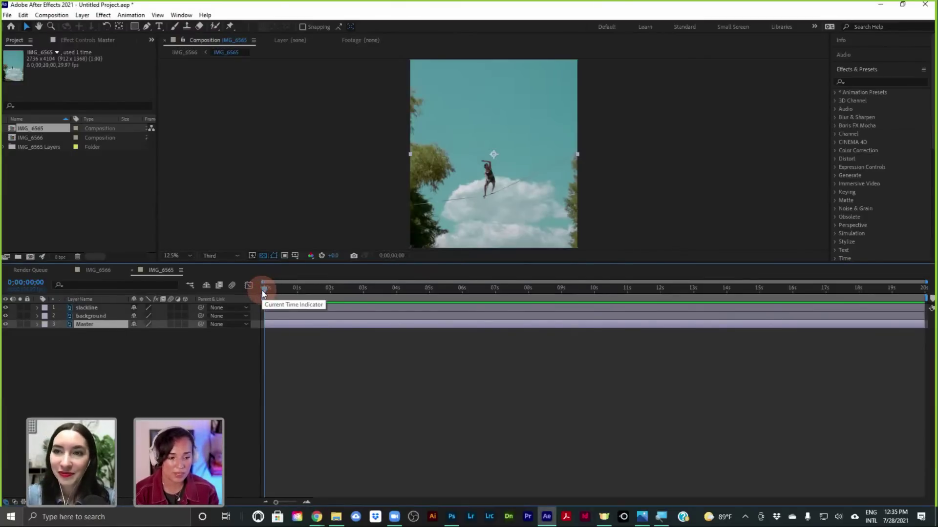
left_click(107, 270)
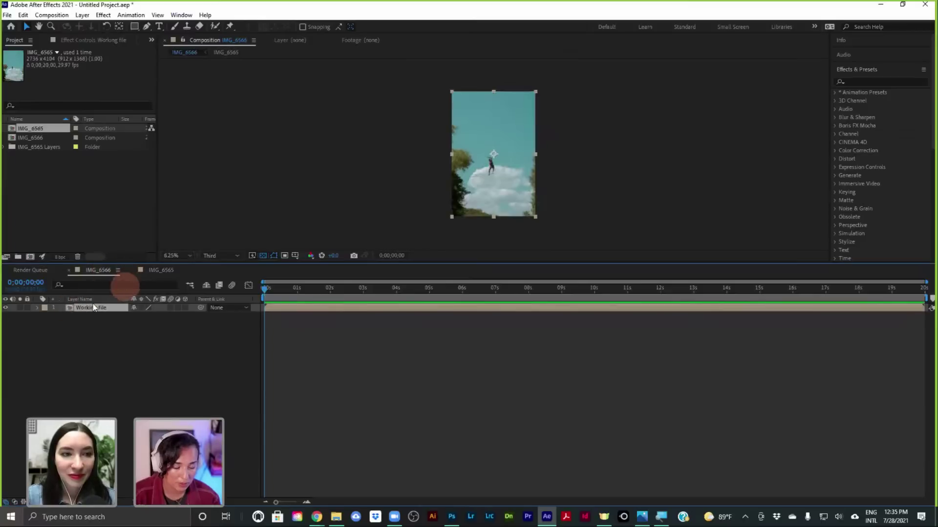
left_click(80, 309)
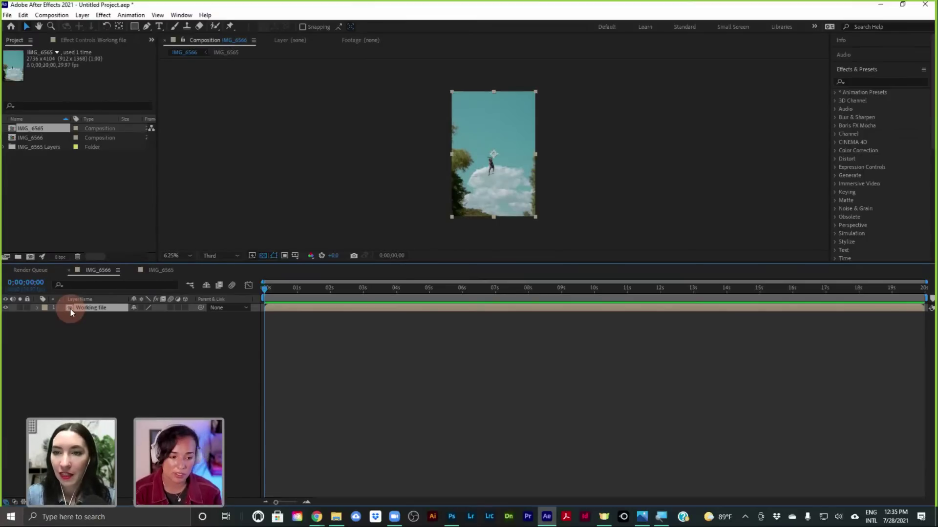
double_click(70, 308)
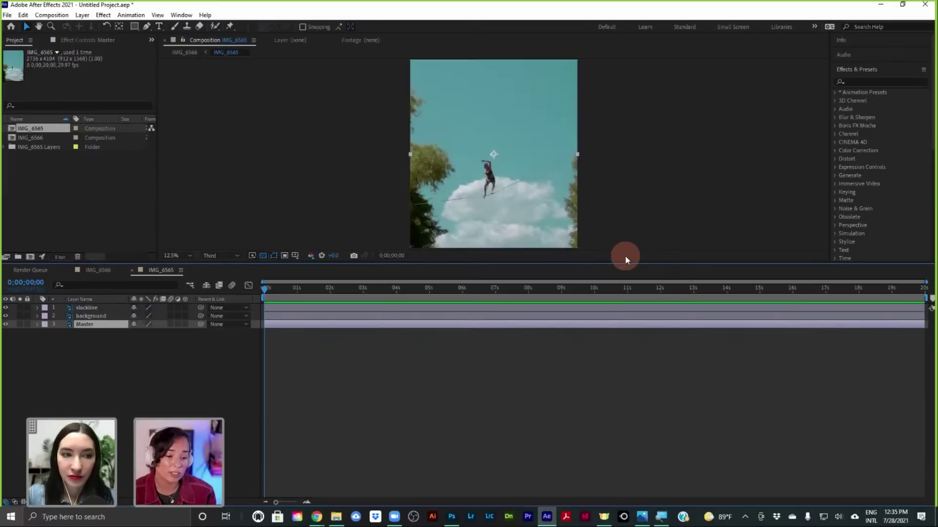
left_click(100, 271)
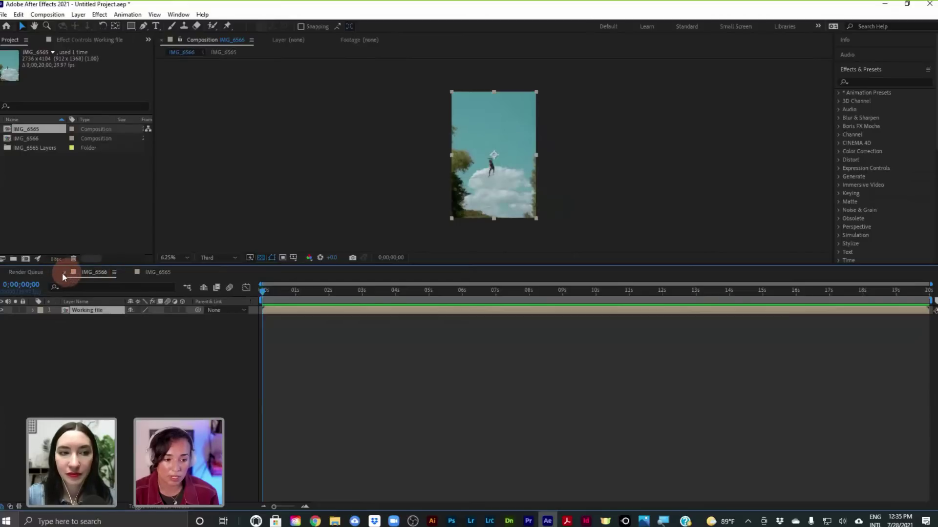
left_click(145, 275)
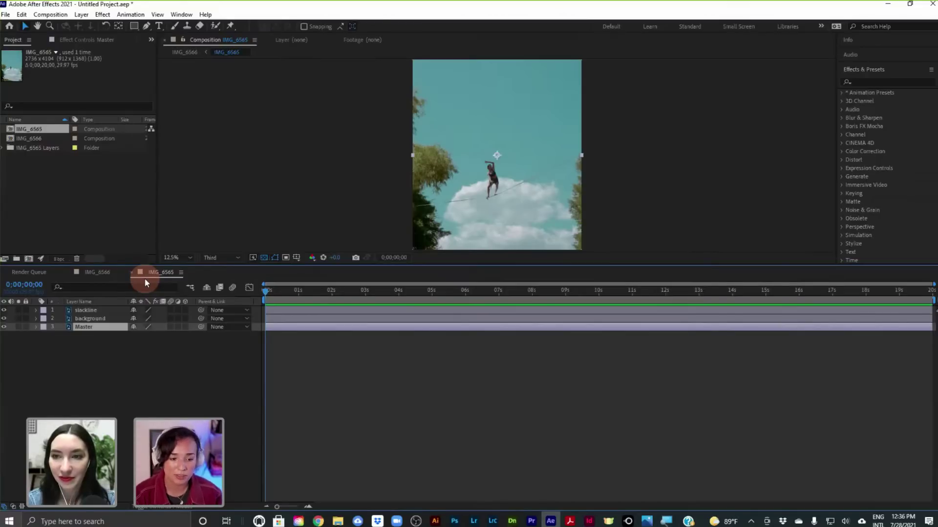
left_click(266, 292)
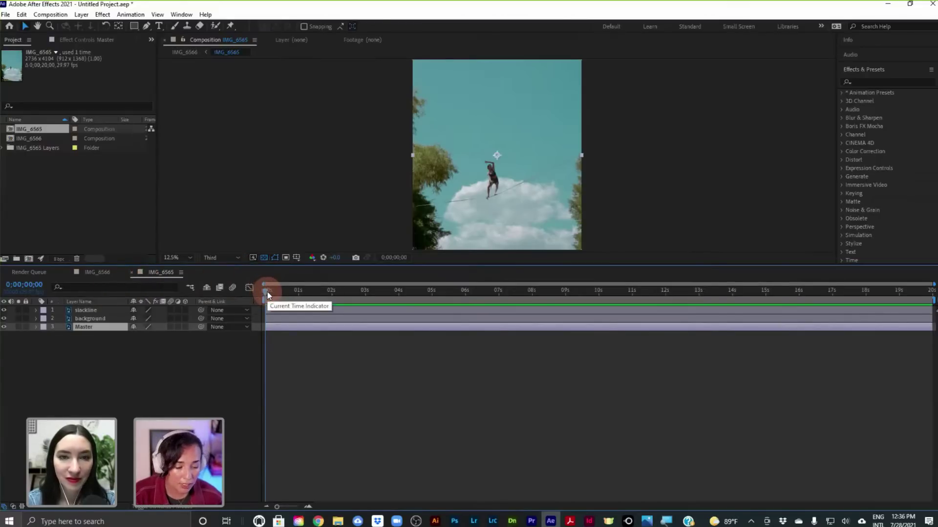
Step: Hide and show the slackline layer to check its content, and leave no layer selected
left_click(92, 310)
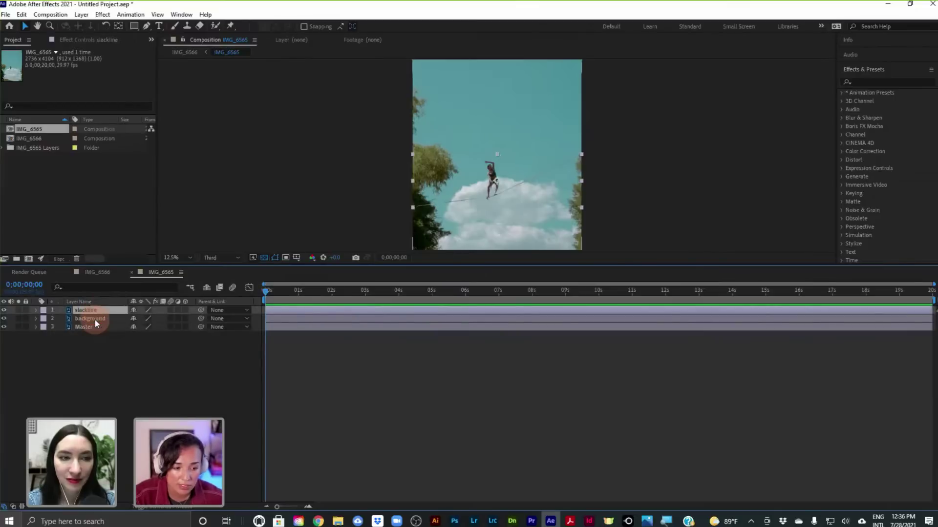
left_click(3, 311)
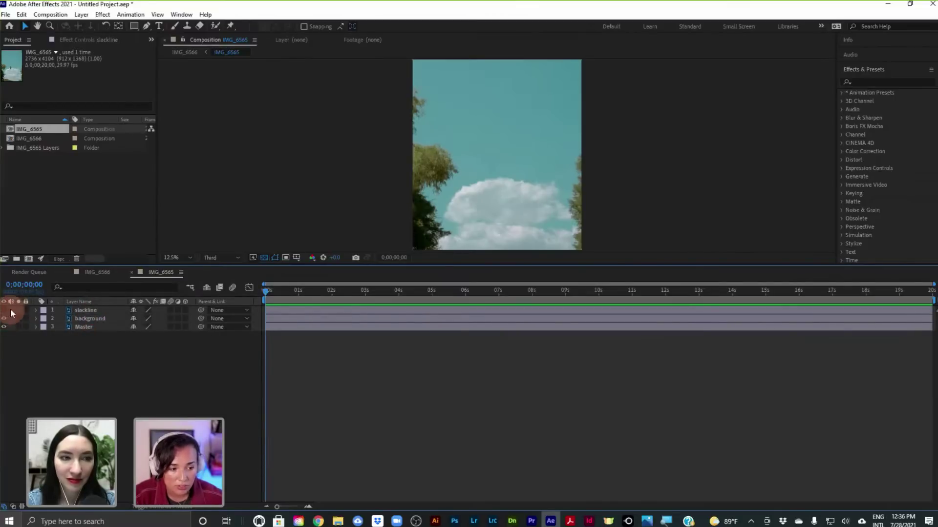
left_click(5, 310)
left_click(109, 309)
left_click(108, 355)
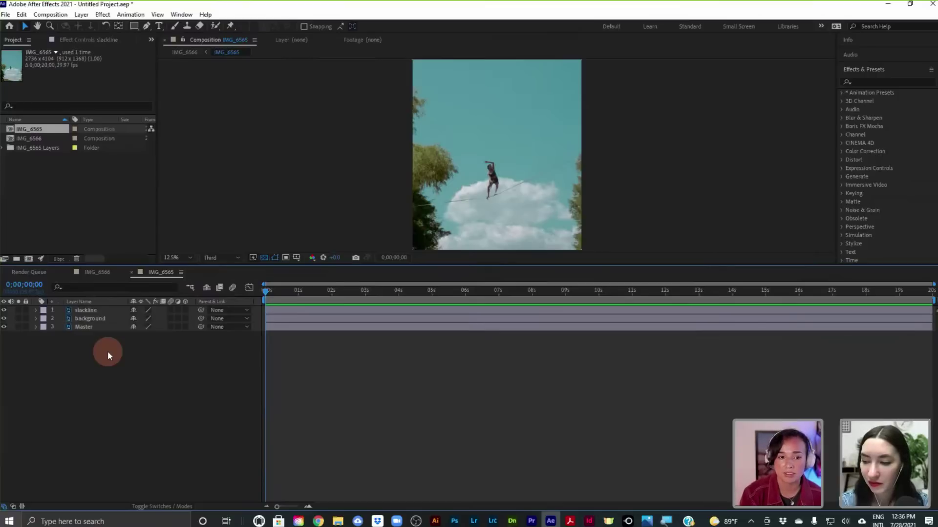
left_click(448, 143)
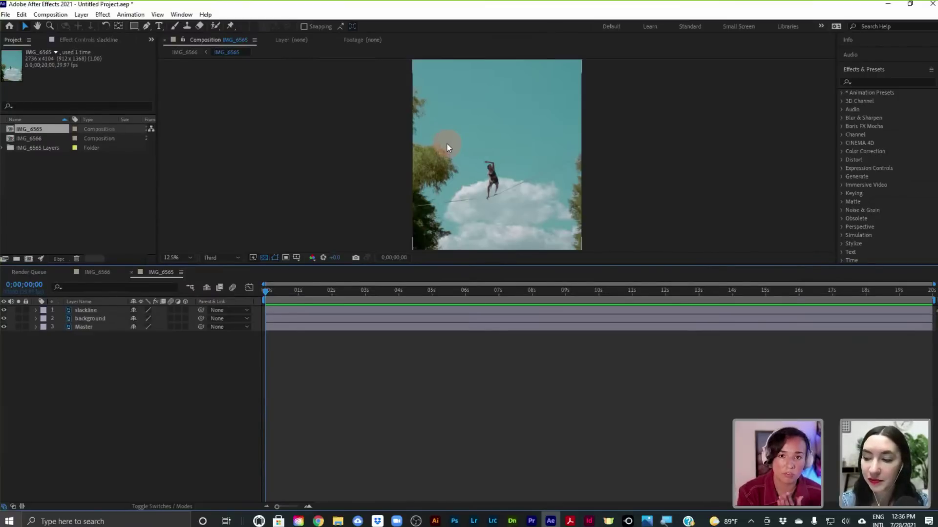
left_click(100, 352)
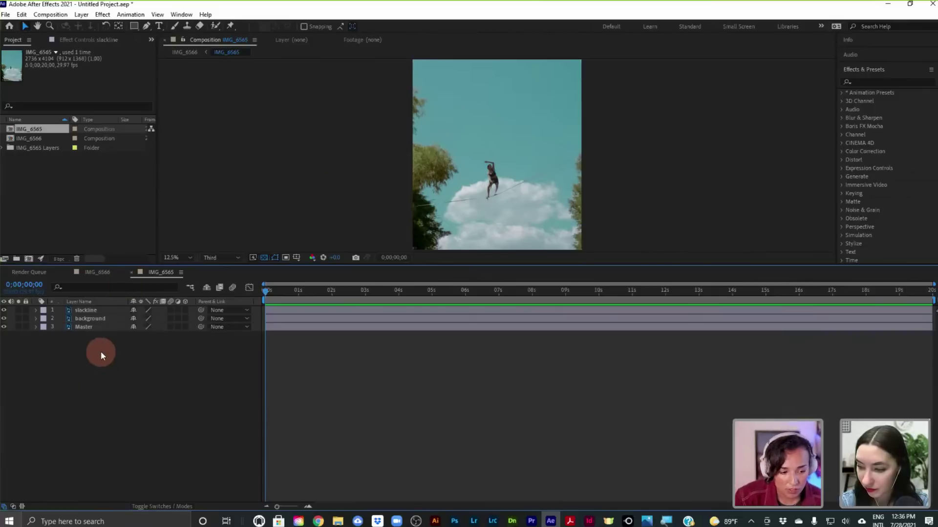
Step: Start a new camera layer in the IMG_6565 composition and set its focal length to 50 mm
right_click(101, 352)
mouse_move(141, 356)
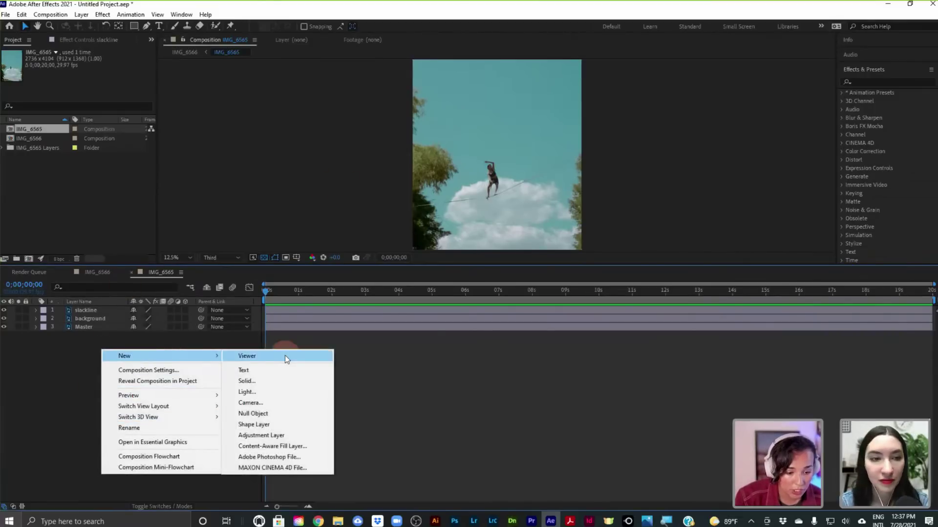
left_click(270, 402)
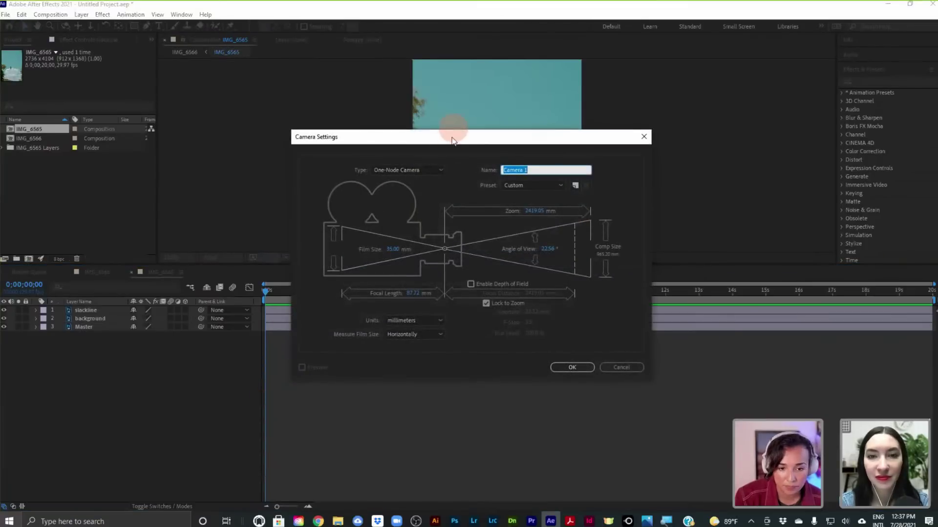
left_click_drag(452, 138, 462, 81)
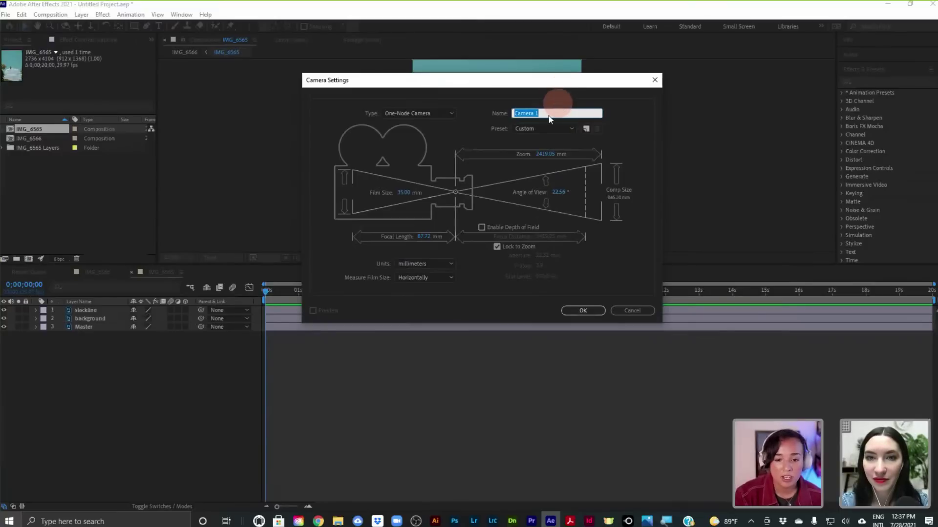
left_click(423, 237)
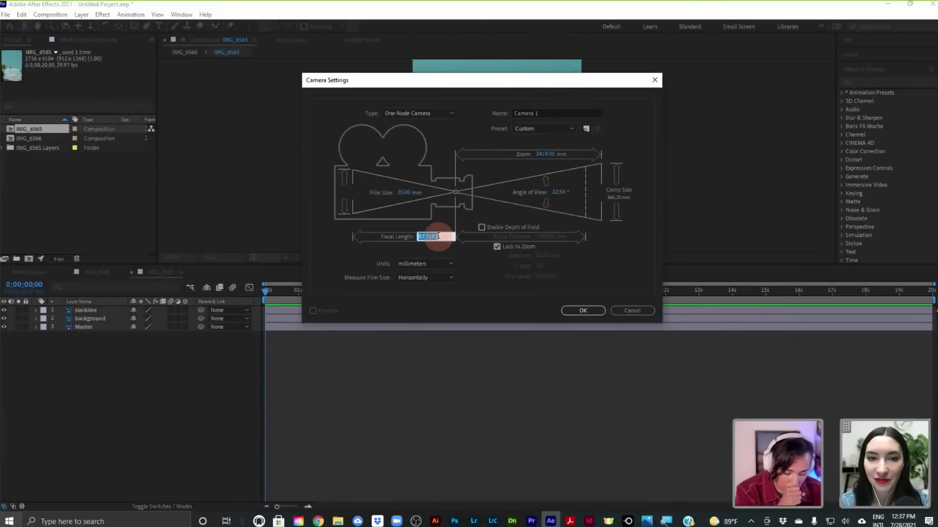
type("50")
left_click(421, 222)
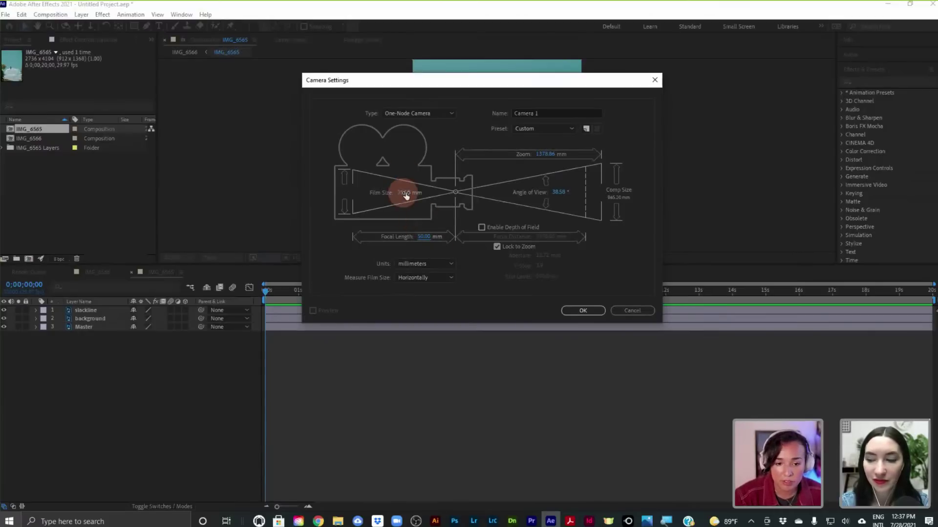
Step: Review the camera types, keep One-Node Camera and confirm the settings to create the camera
left_click(414, 113)
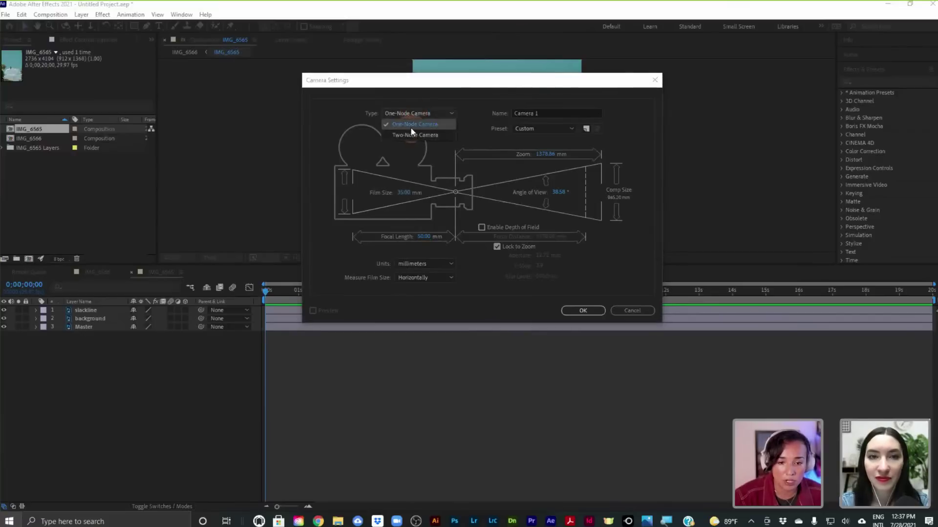
left_click(411, 125)
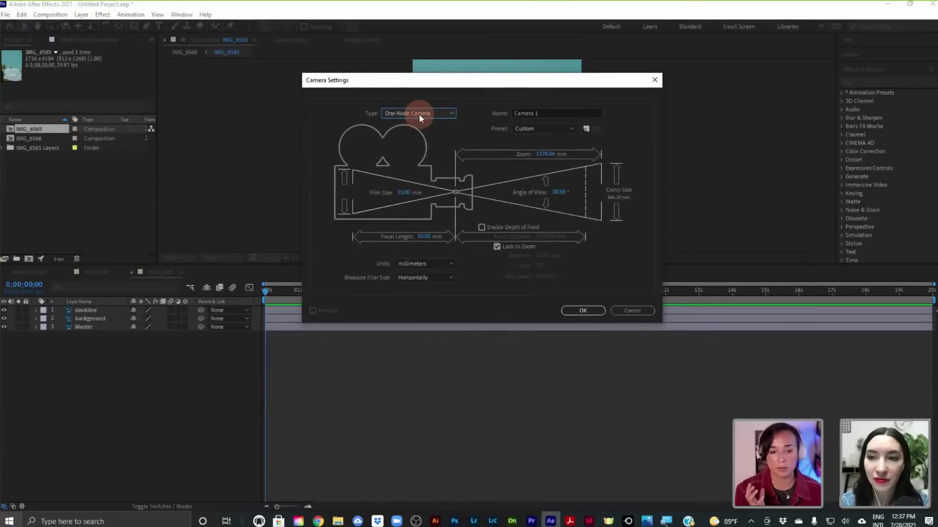
left_click(420, 114)
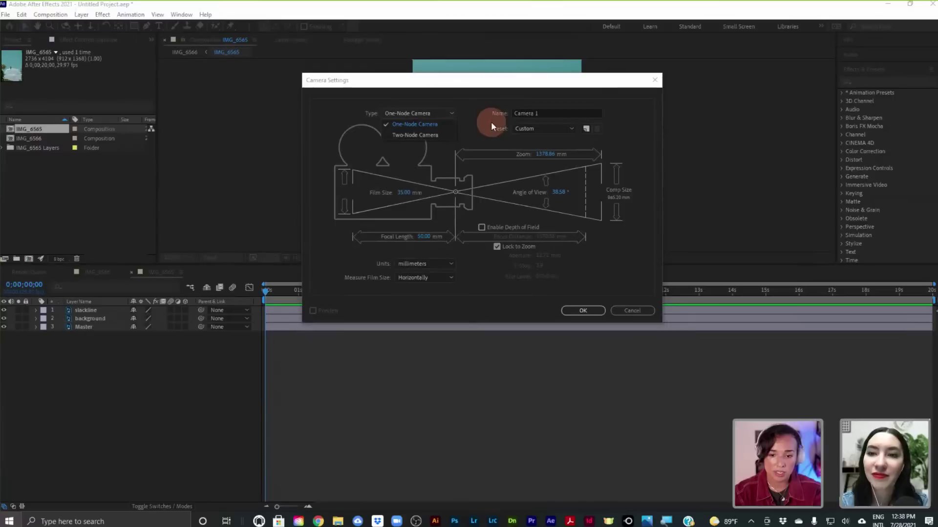
left_click(466, 119)
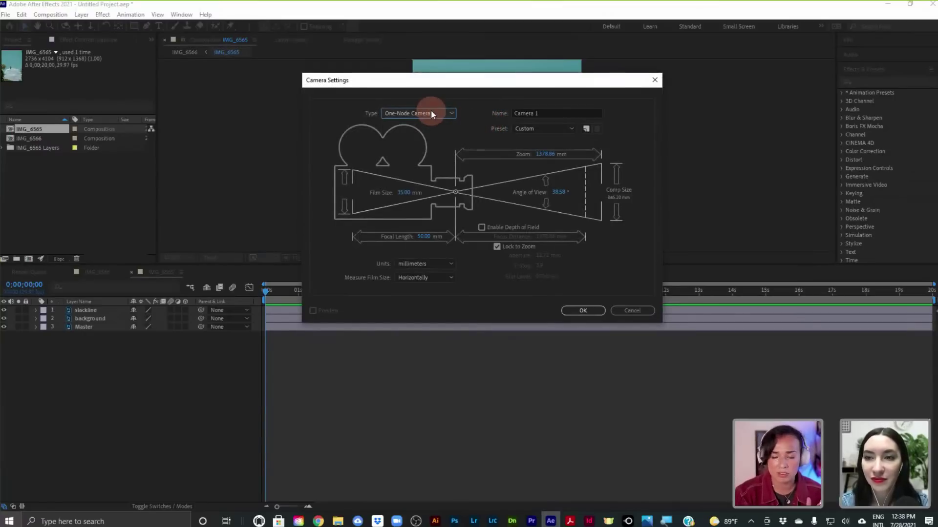
left_click(594, 313)
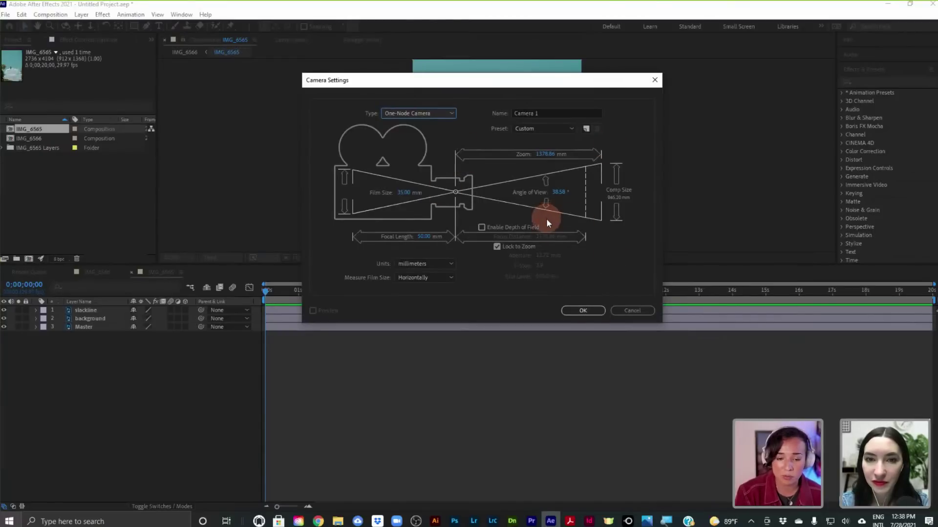
left_click(580, 315)
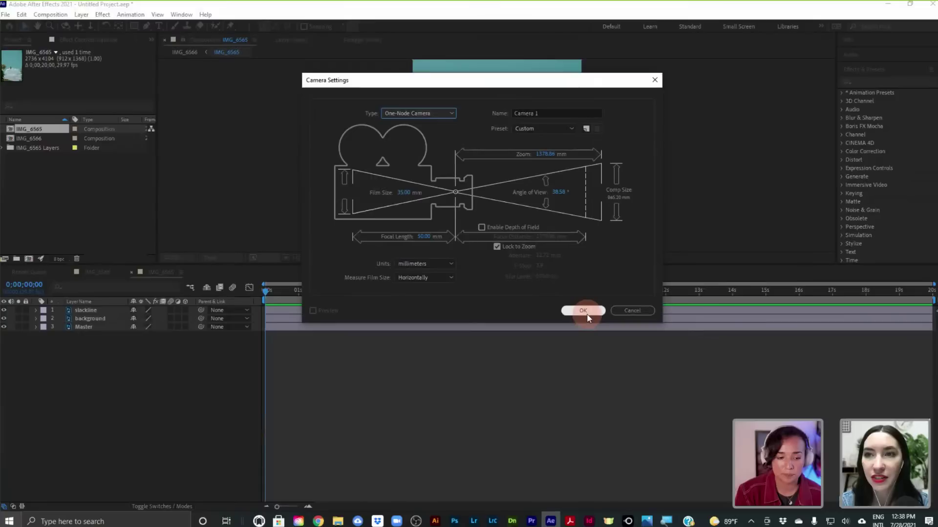
left_click(584, 315)
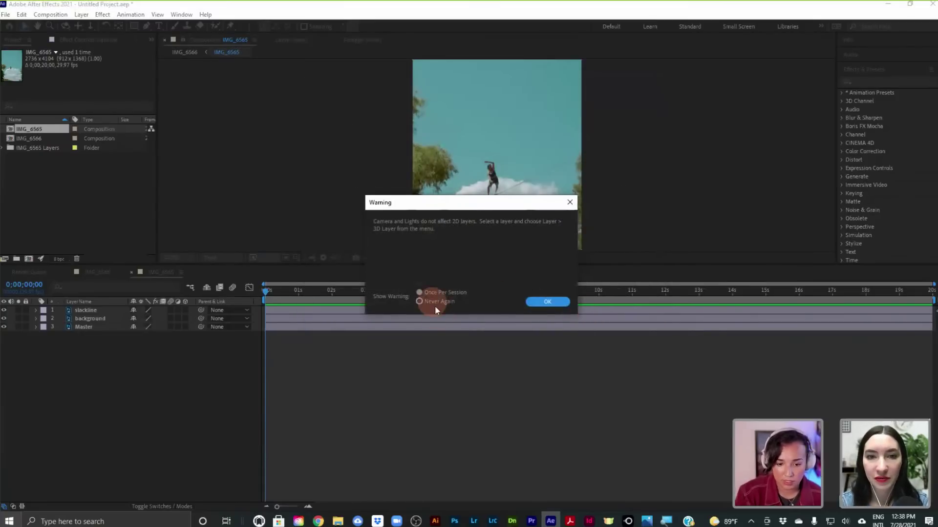
left_click(546, 301)
Step: Turn the slackline and background layers into 3D layers so the camera affects them
left_click_drag(55, 315, 185, 303)
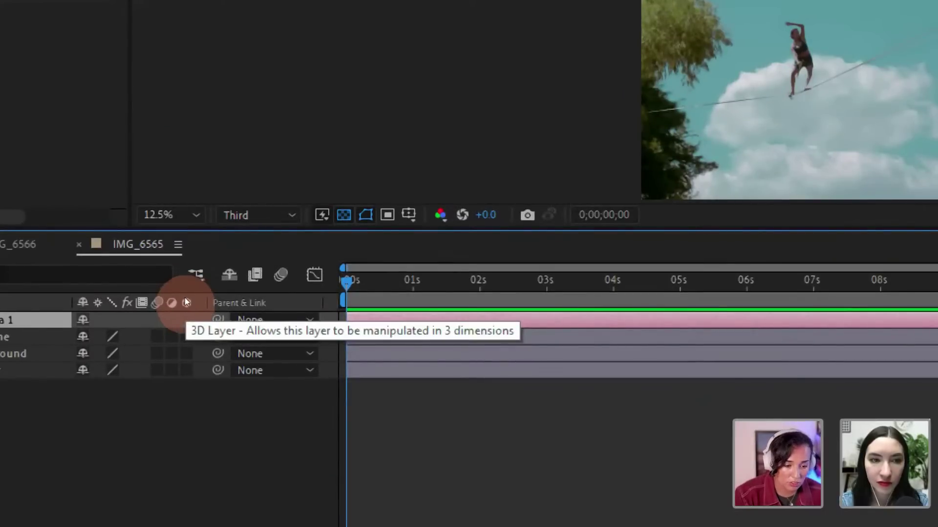
left_click_drag(185, 305, 186, 320)
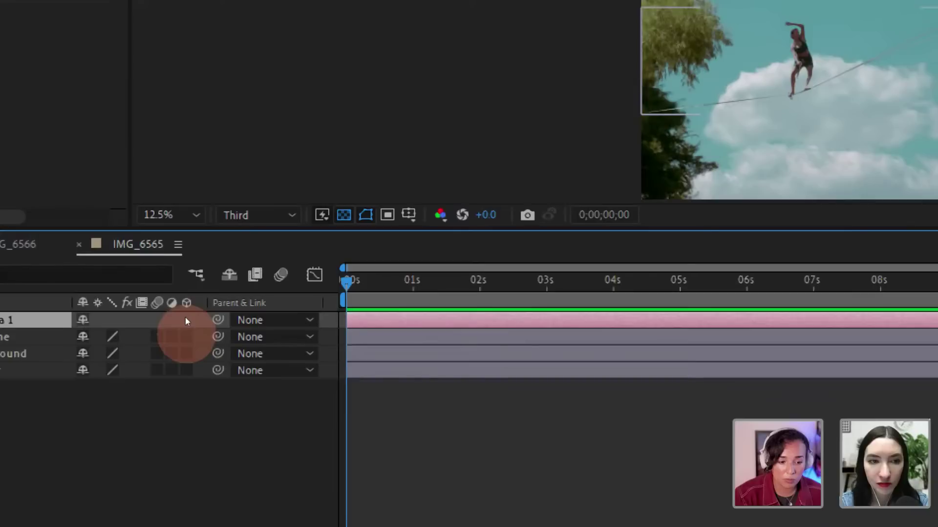
left_click(186, 335)
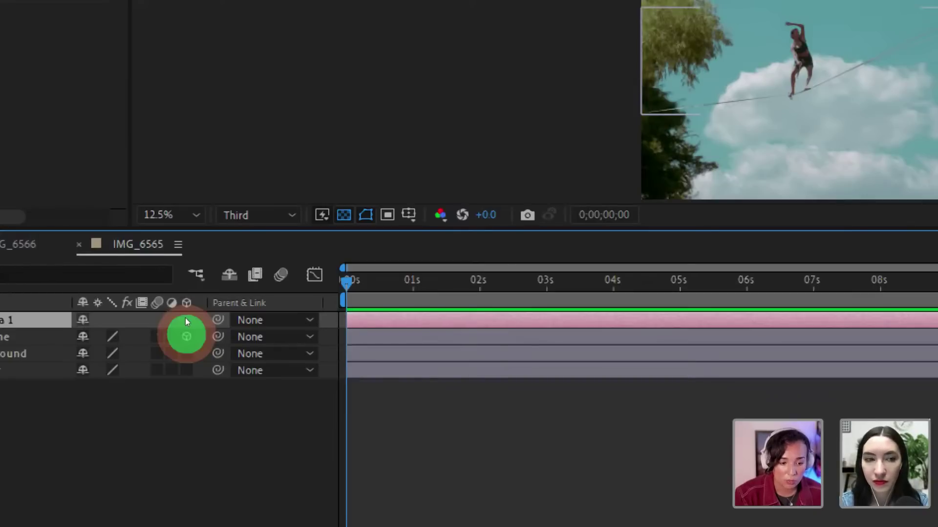
left_click(186, 352)
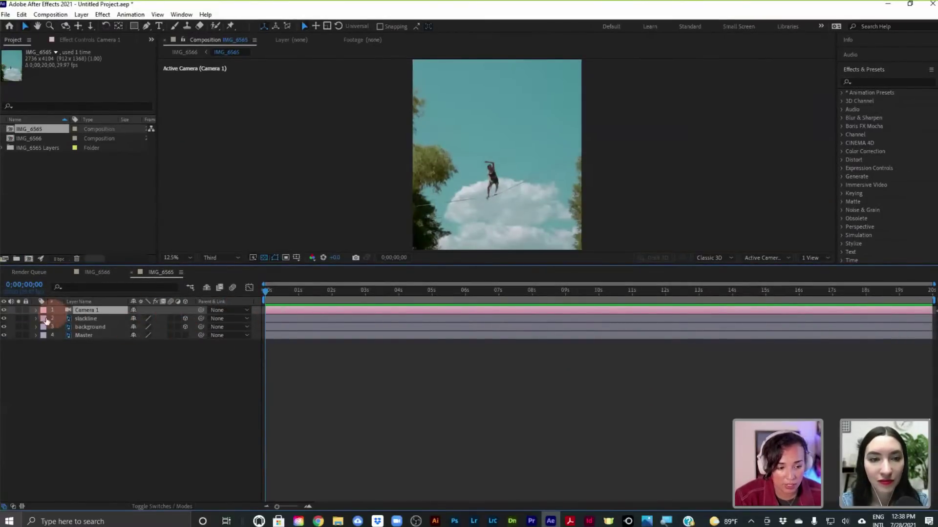
Step: Expand the camera layer's property groups and enlarge the composition viewer area above the timeline
left_click(36, 310)
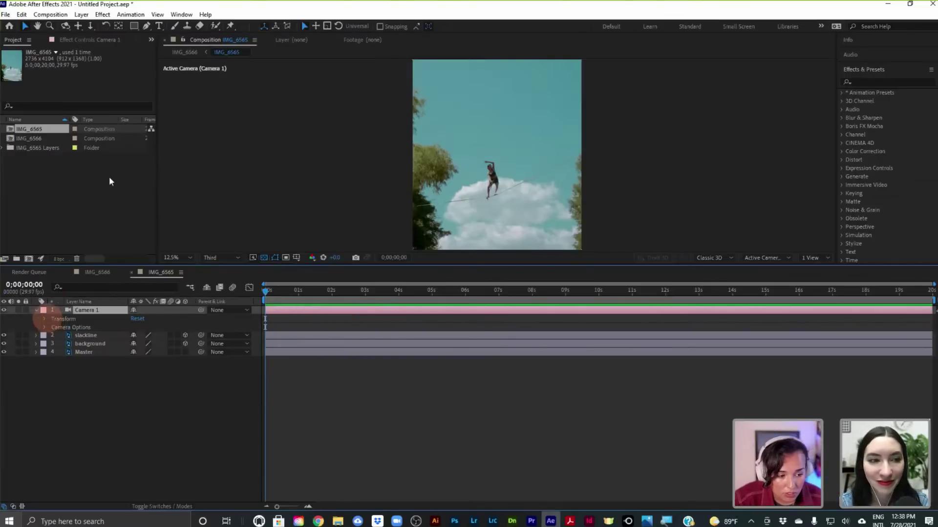
left_click(416, 100)
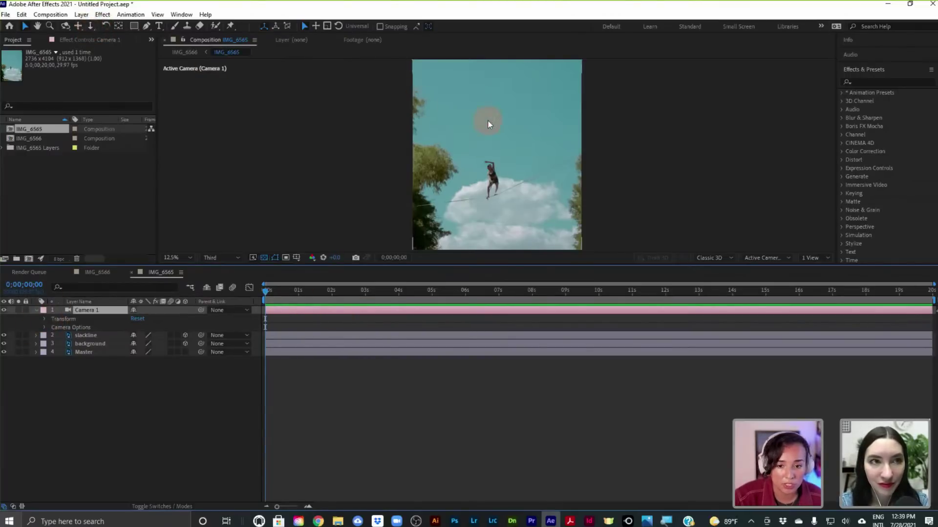
scroll(476, 149, "down", 1)
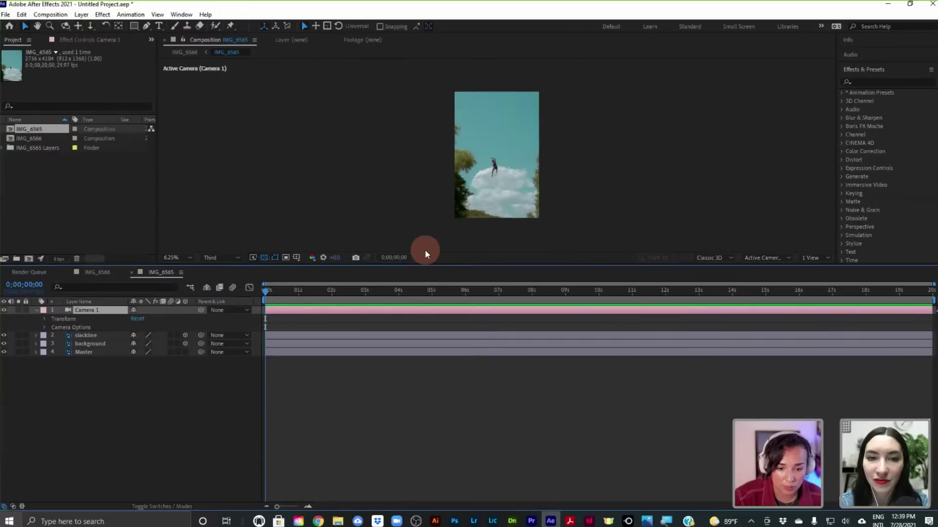
left_click_drag(423, 265, 423, 310)
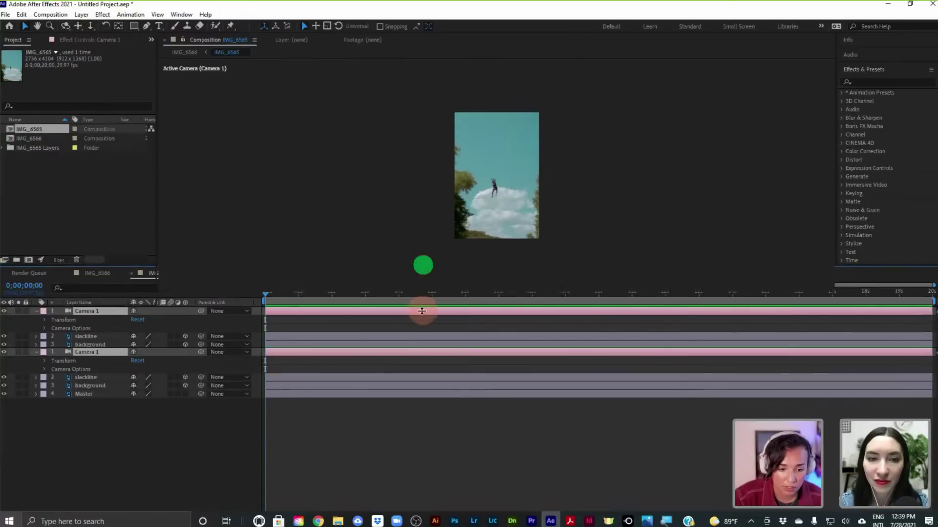
Step: Review the preview resolution options and enlarge the composition preview to 12.5%
left_click(224, 304)
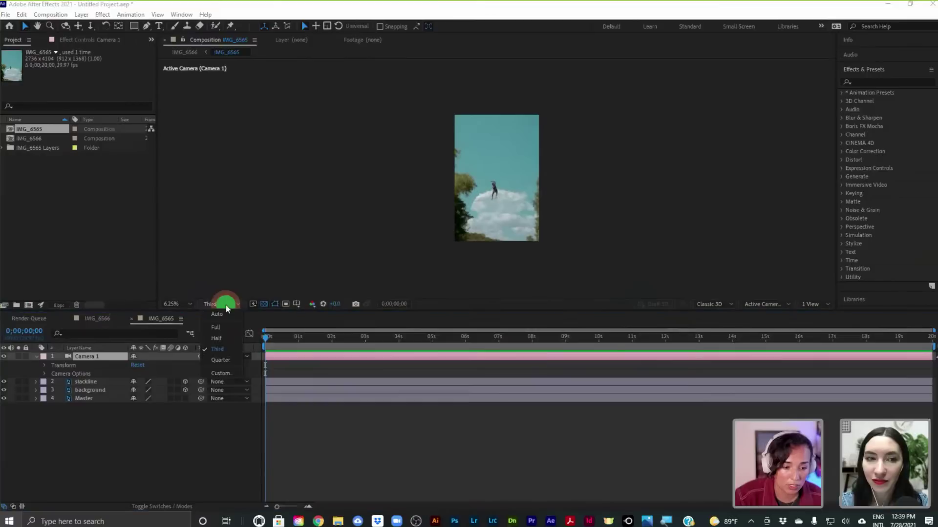
left_click(225, 305)
scroll(518, 228, "up", 1)
scroll(518, 228, "down", 1)
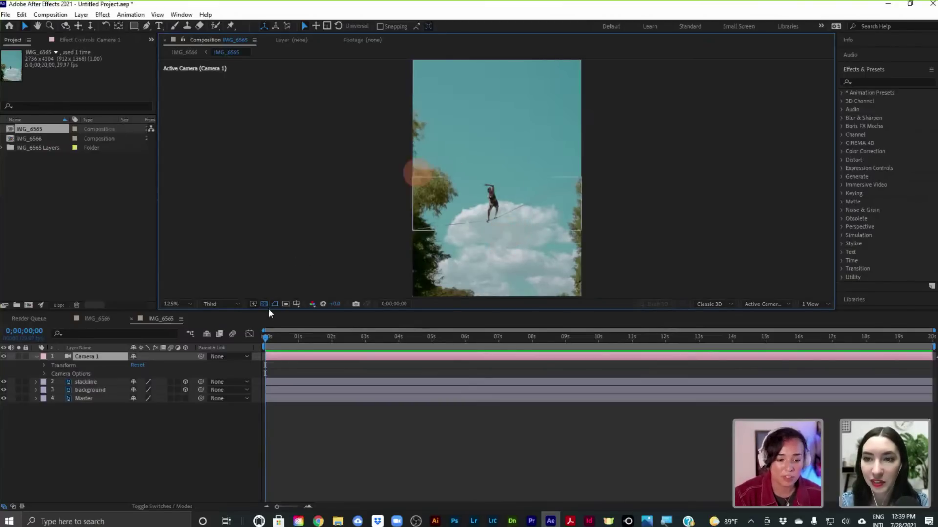
left_click(237, 303)
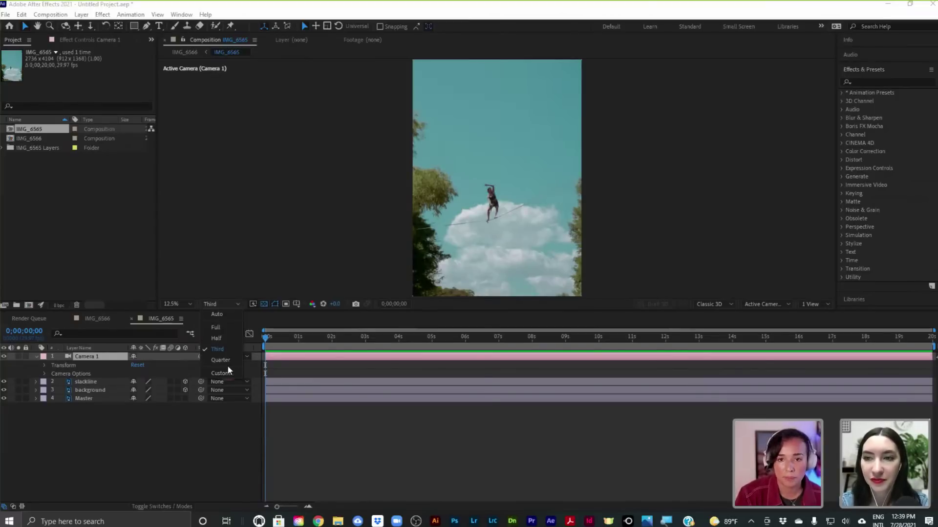
Step: Try shortening the work area so it ends at the 3-second mark
left_click(933, 347)
left_click_drag(933, 348, 411, 347)
left_click_drag(267, 338, 365, 338)
left_click(530, 325)
key("n")
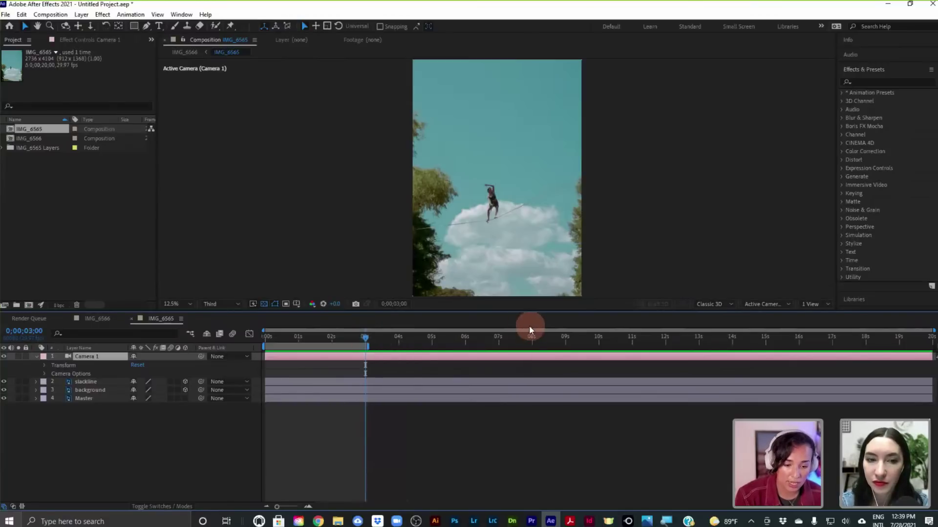
left_click(365, 337)
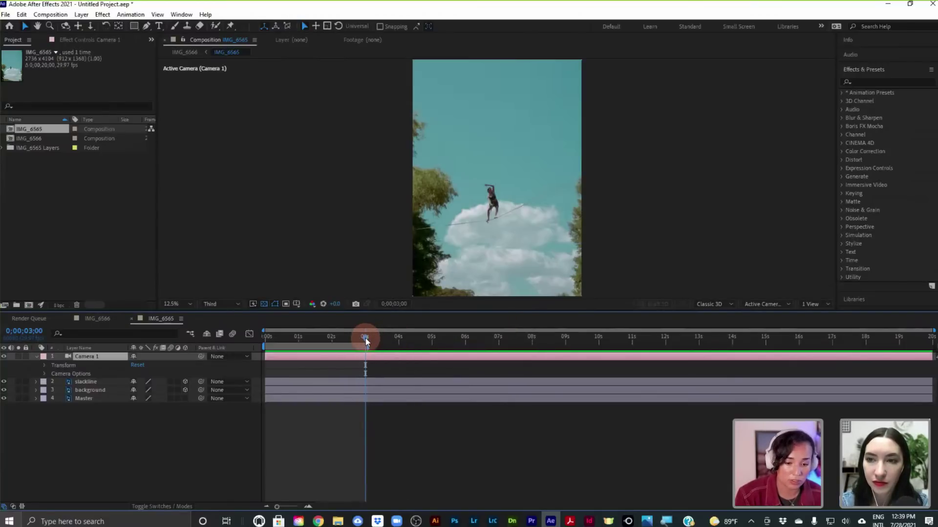
Step: Try a work area ending around 2 seconds, restore it to the full 20 seconds and return to the first frame
left_click(267, 337)
mouse_move(341, 334)
left_mouse_down()
mouse_move(357, 334)
mouse_move(343, 334)
left_mouse_up()
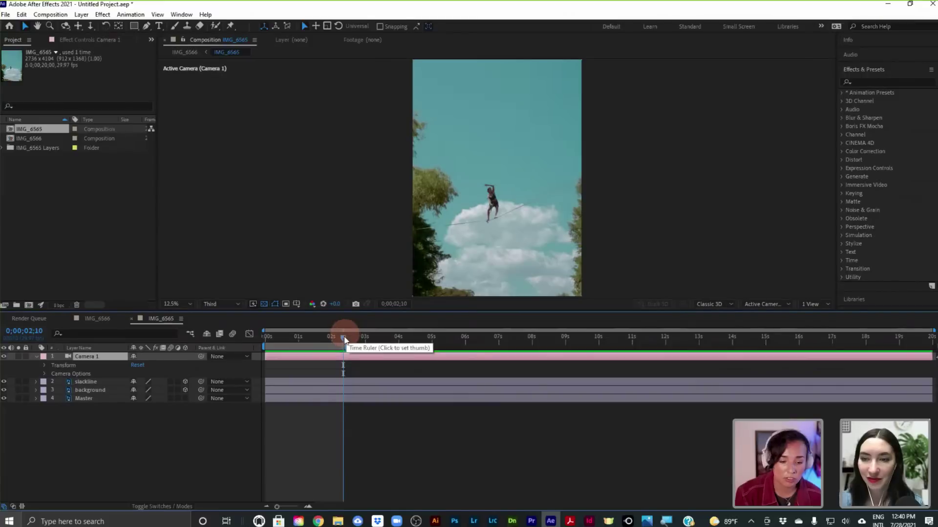
left_click_drag(348, 342, 933, 332)
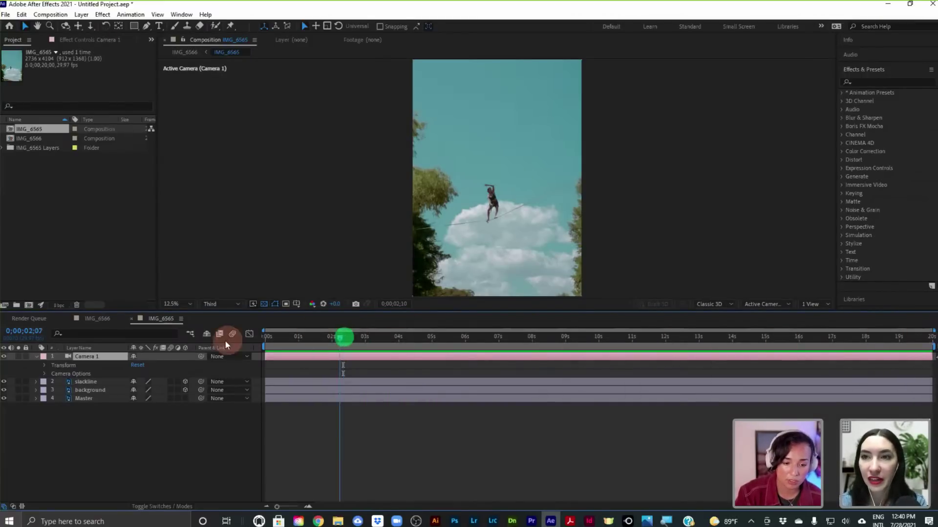
key("Home")
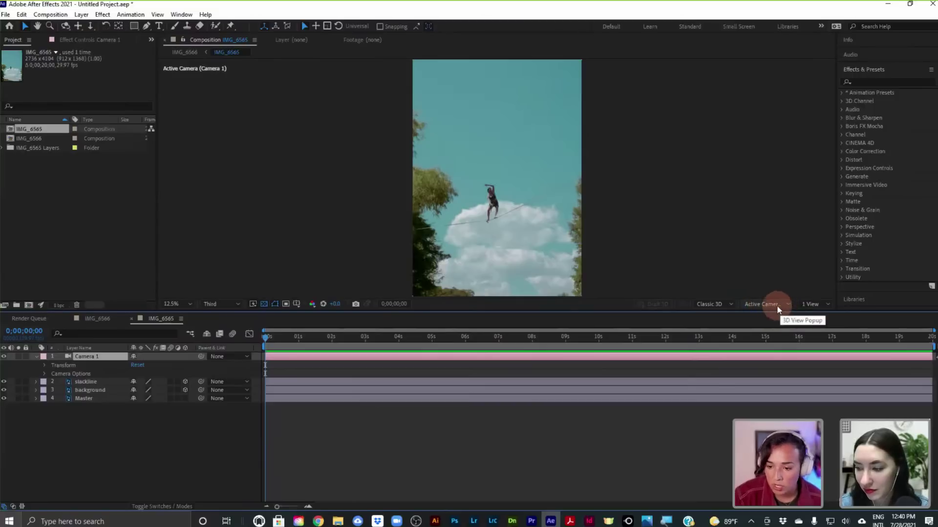
Step: Split the composition viewer into 2 Views to see the scene beside the active camera
left_click(807, 305)
left_click(808, 305)
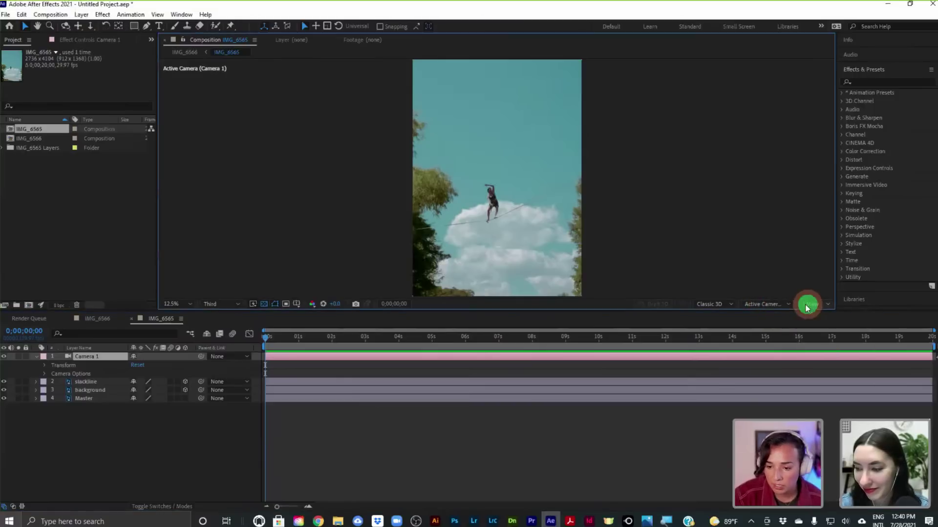
left_click(769, 303)
left_click(769, 304)
left_click(815, 303)
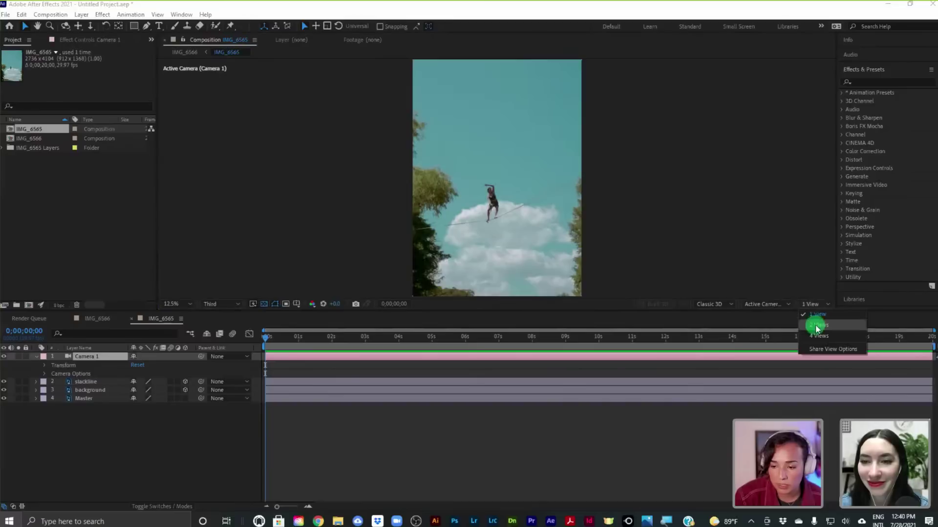
left_click(815, 325)
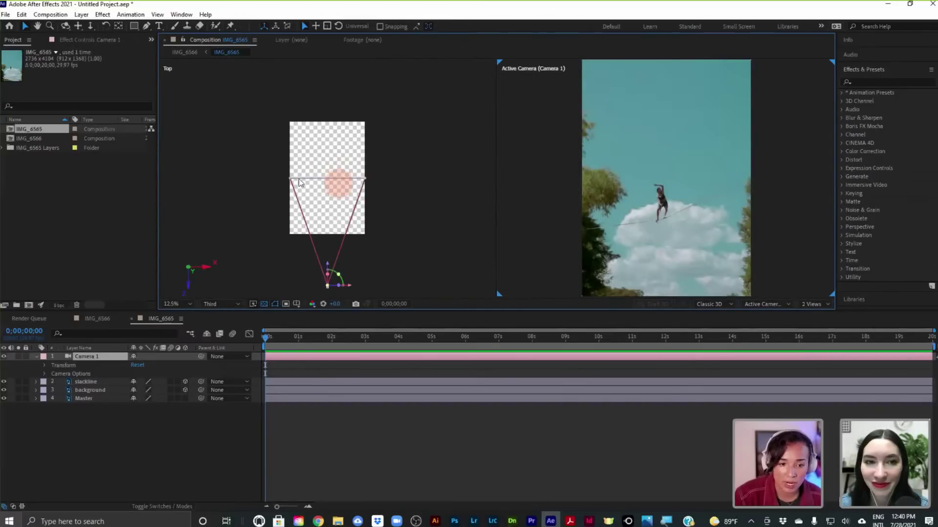
Step: Examine in the Top view where the camera sits relative to the image layers
key("space")
left_click_drag(323, 212, 328, 193)
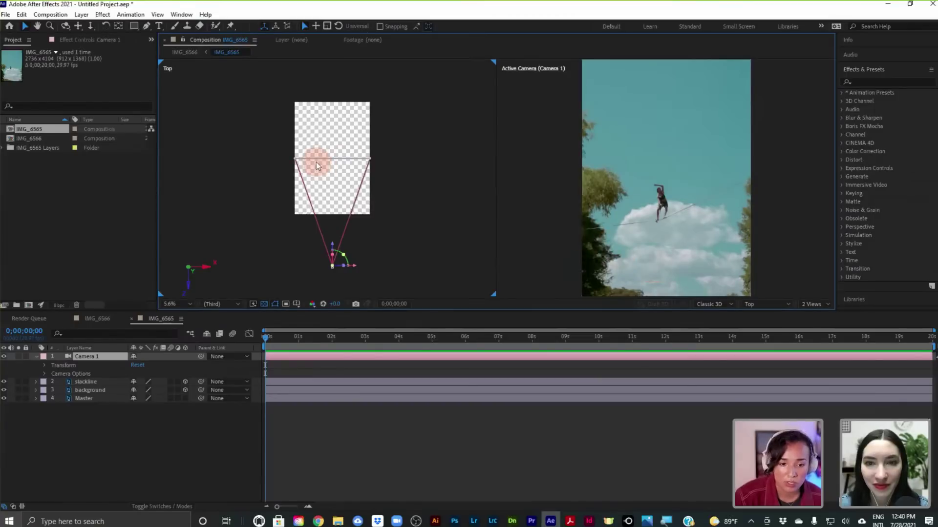
key("space")
left_click_drag(348, 219, 347, 165)
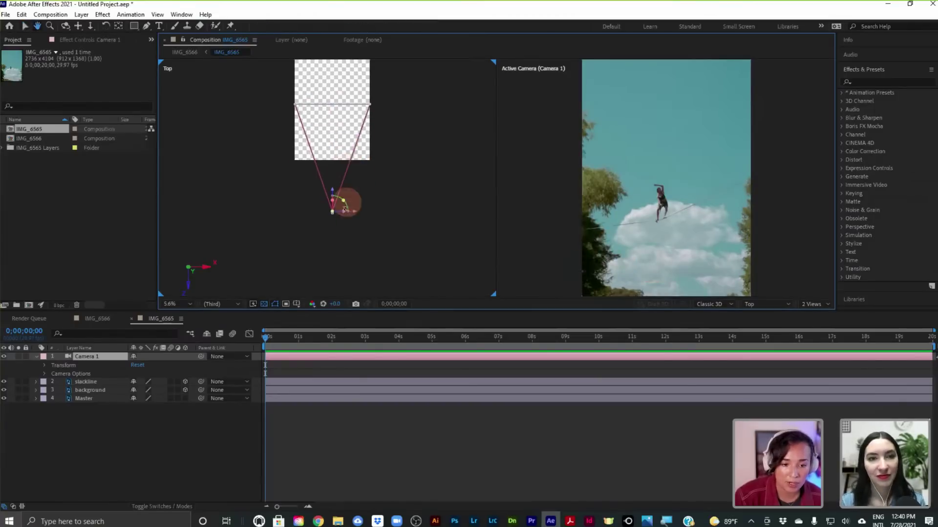
left_click(332, 211)
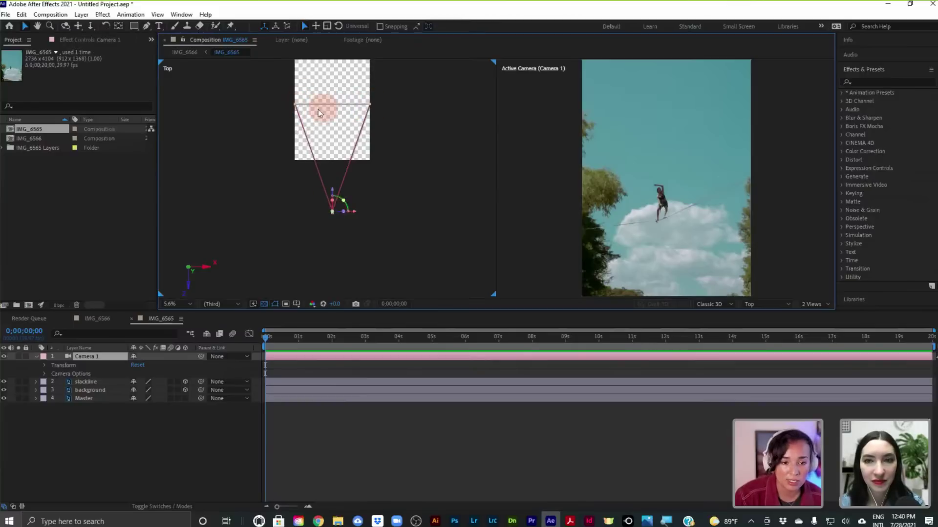
left_click_drag(323, 118, 325, 151)
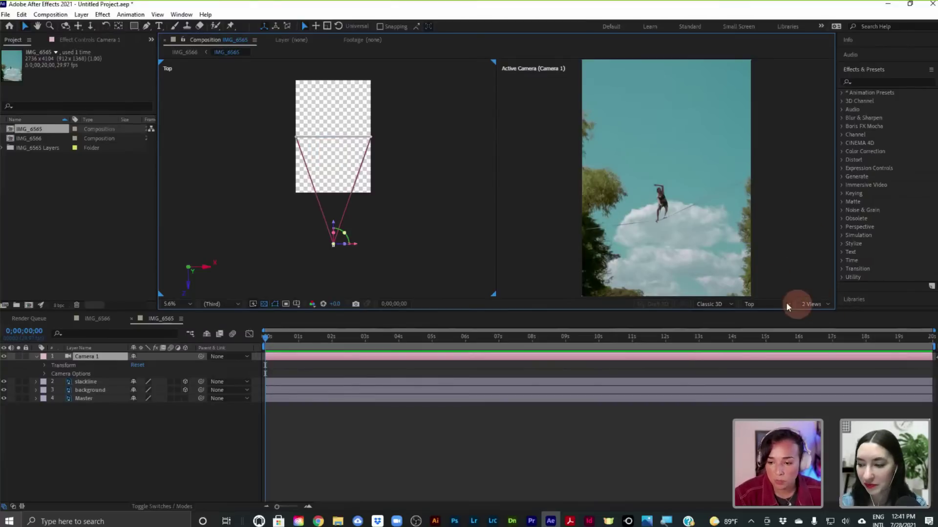
Step: Compare the camera setup from the Left, Bottom and Right views, ending on the Top view
left_click(768, 303)
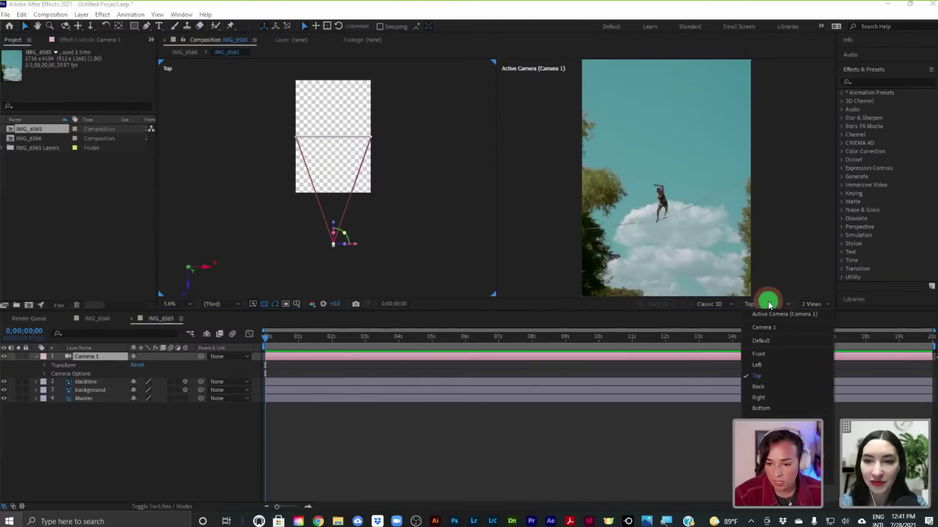
left_click(773, 365)
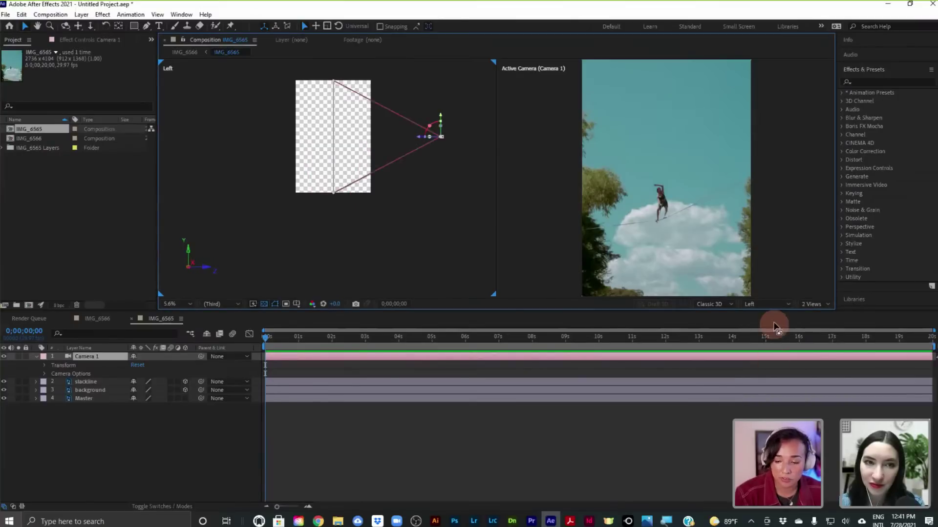
left_click(765, 304)
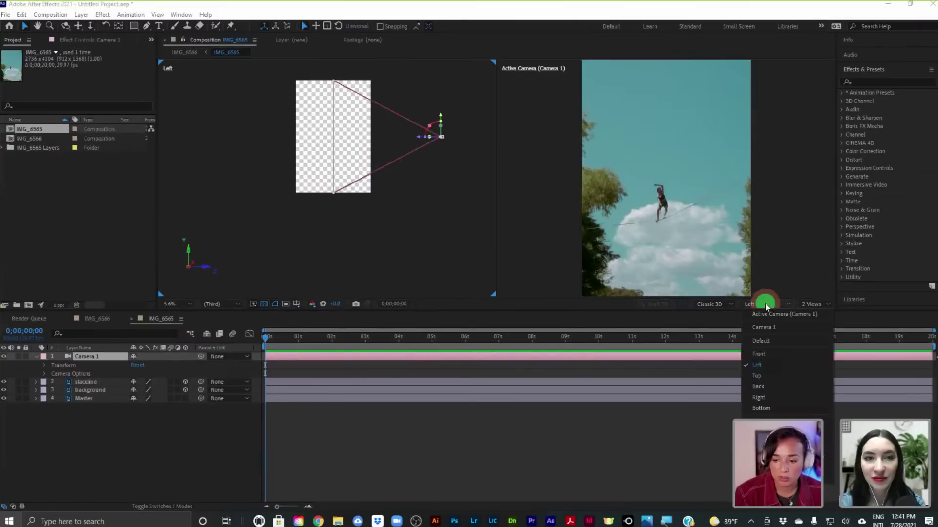
left_click(766, 407)
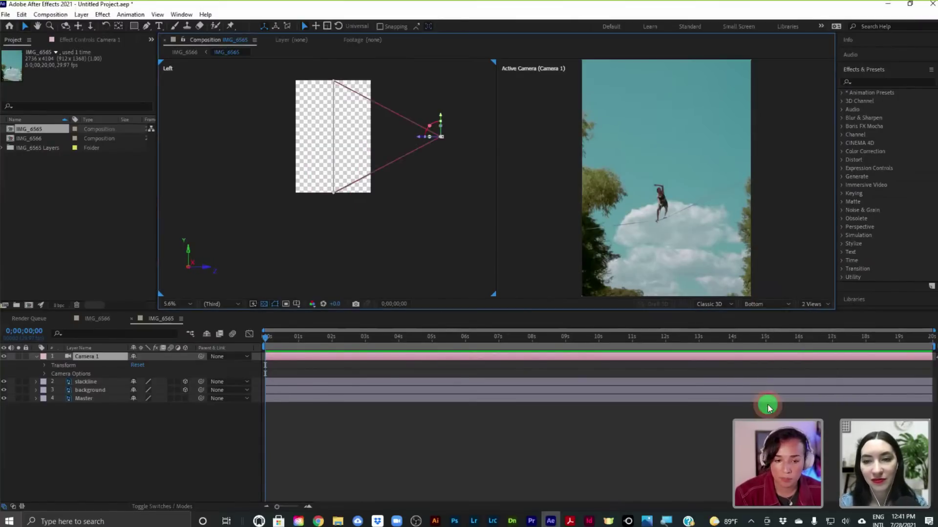
left_click(757, 304)
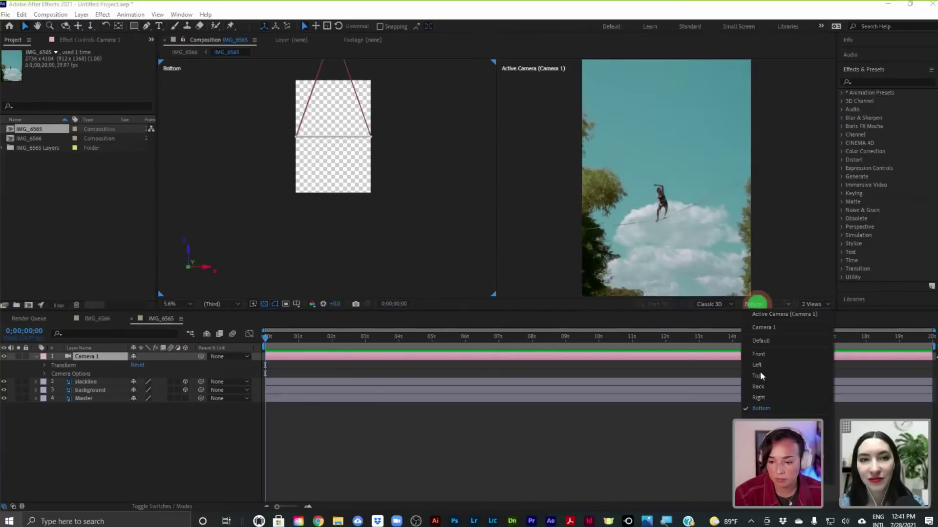
left_click(762, 398)
left_click(765, 305)
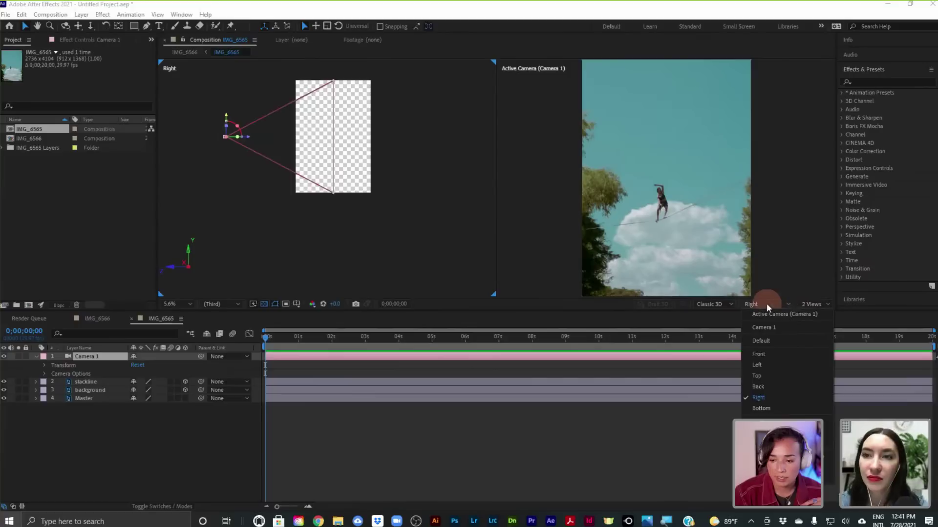
left_click(765, 375)
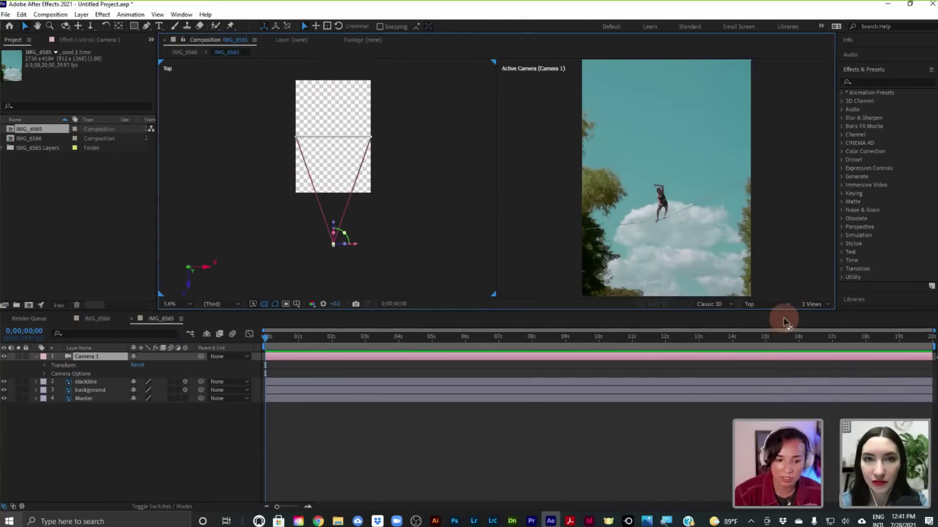
Step: Return to a 1 View layout showing the Top view, framed at 6.25% so the whole camera is visible
left_click(812, 305)
left_click(815, 315)
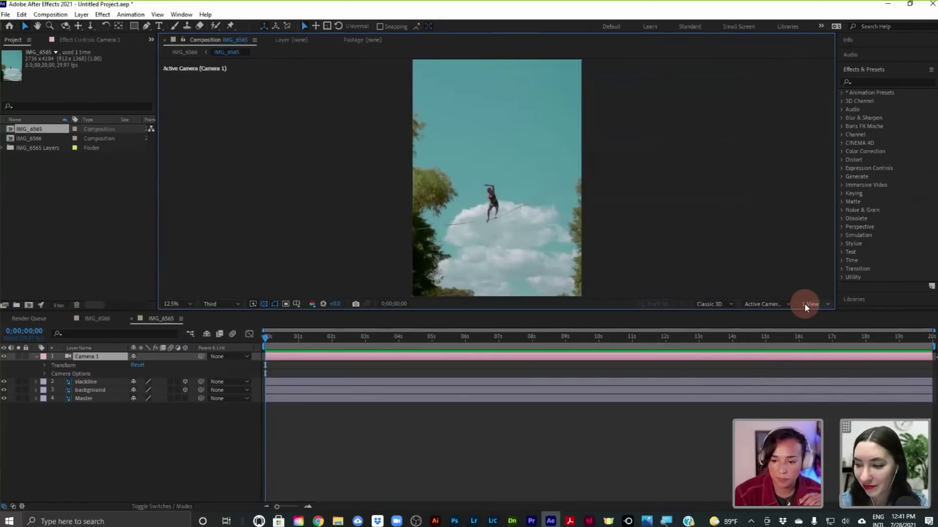
left_click(790, 304)
left_click(764, 378)
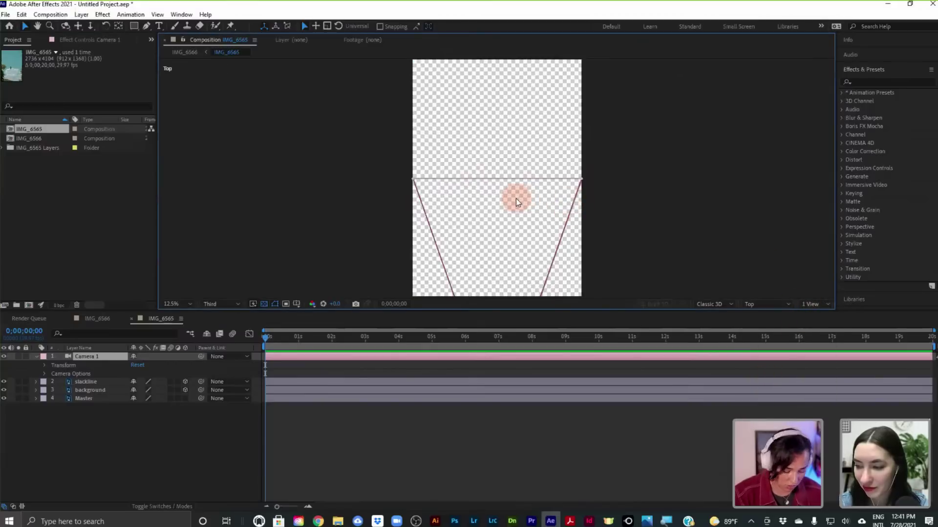
key("comma")
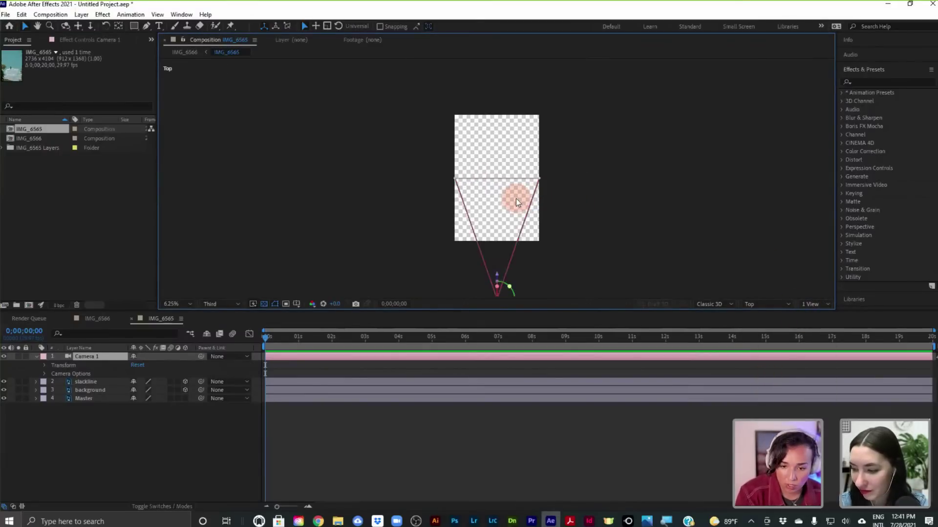
left_click_drag(502, 202, 498, 183)
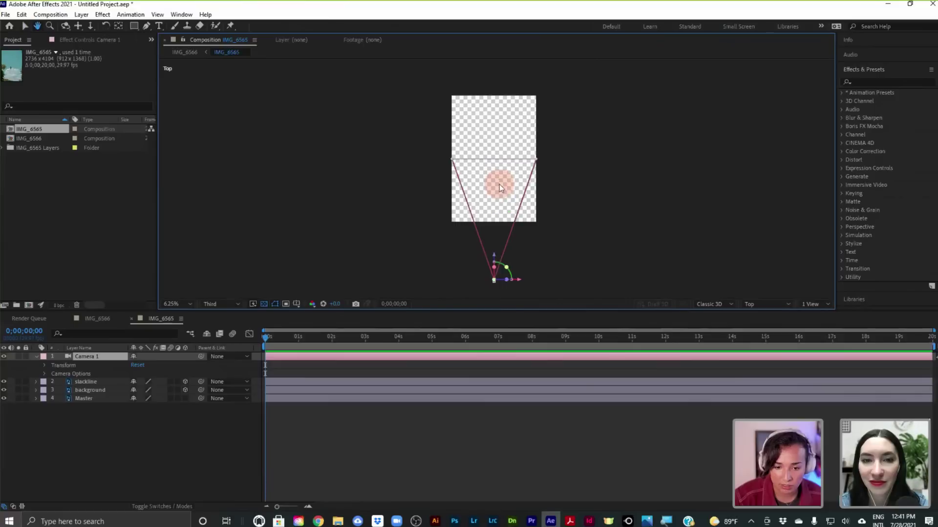
left_click_drag(494, 245, 494, 192)
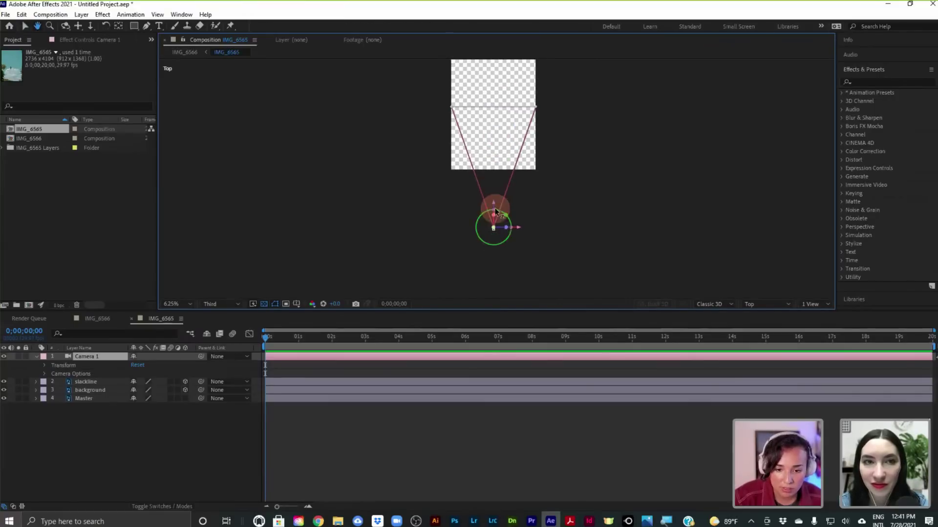
key("v")
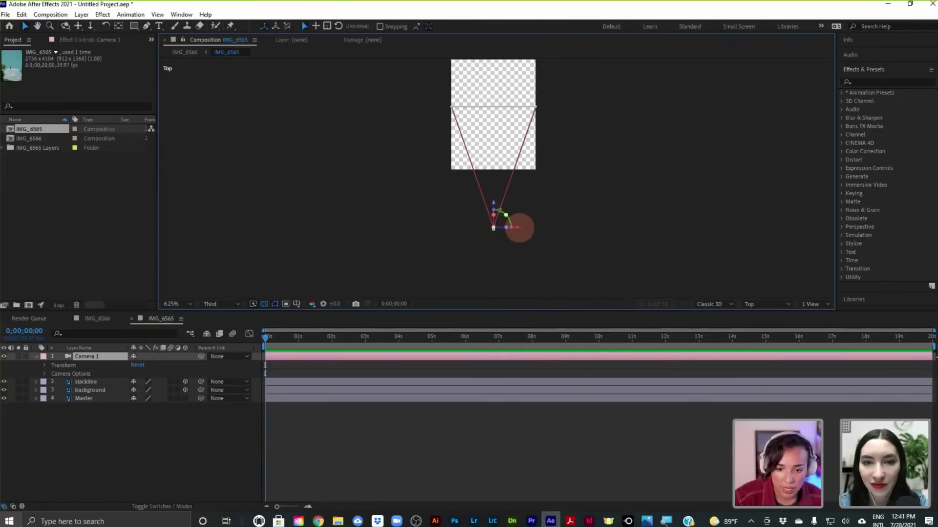
Step: Try moving the camera forward along its Z axis toward the layers in the Top view
left_click(494, 224)
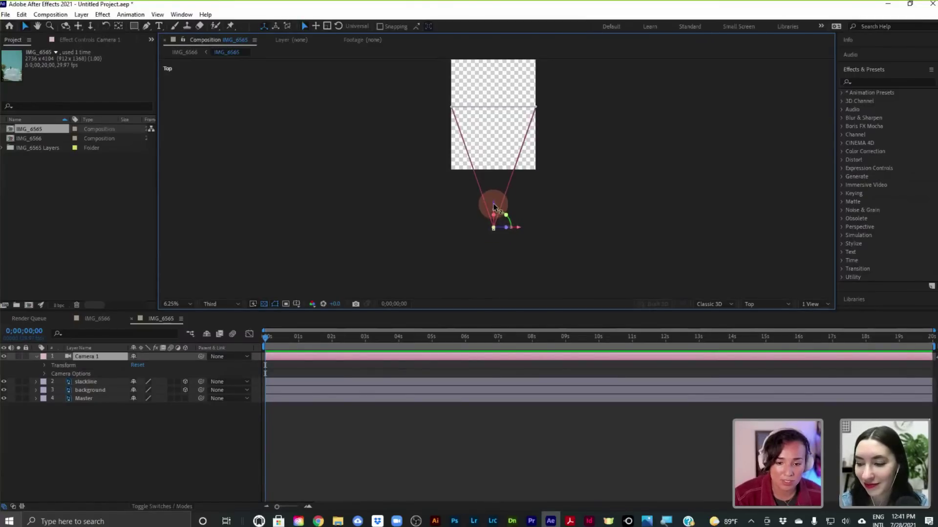
left_click_drag(493, 203, 493, 181)
right_click(494, 182)
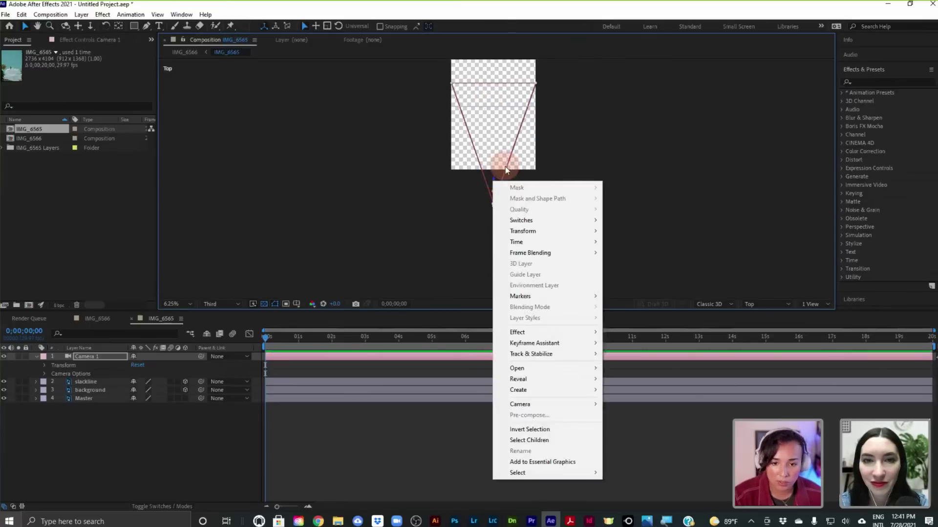
left_click(501, 143)
mouse_move(500, 168)
left_mouse_down()
mouse_move(497, 199)
mouse_move(494, 171)
left_mouse_up()
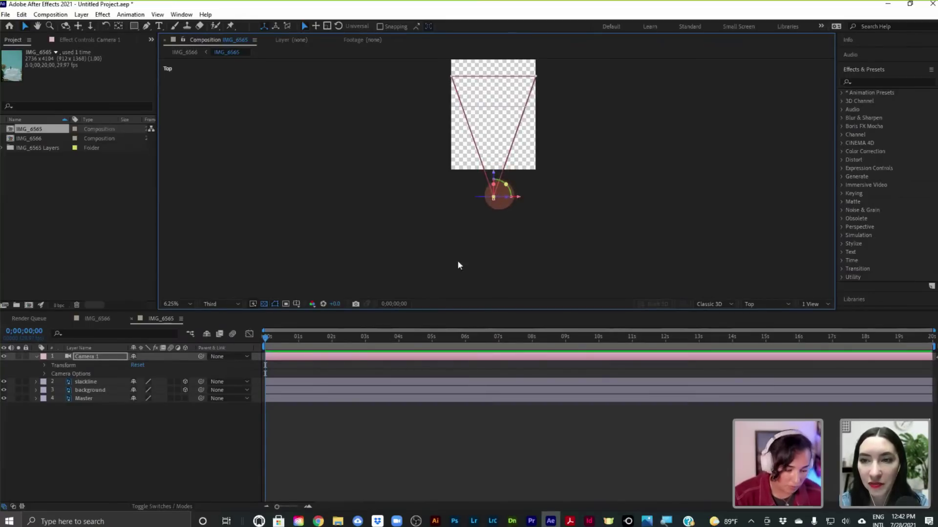
Step: Move the slackline layer along its Z axis closer to the camera in the Top view
left_click(286, 383)
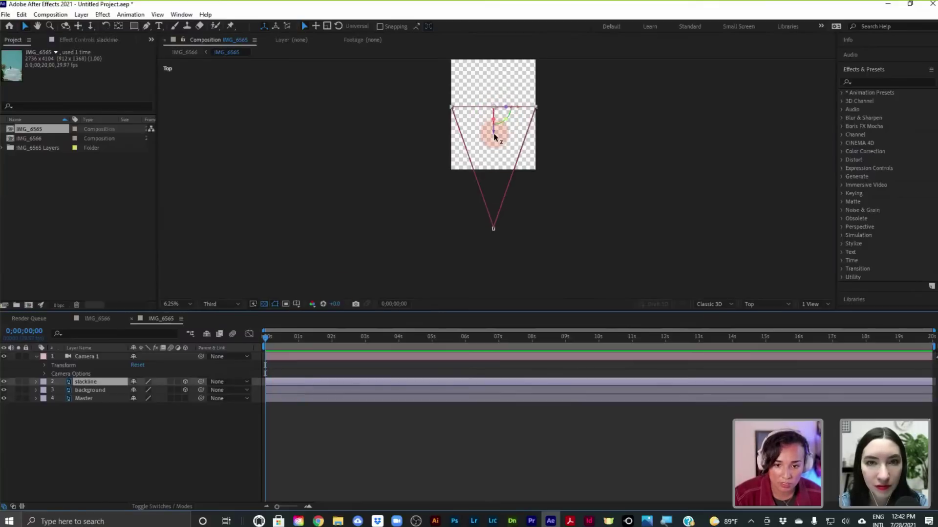
left_click_drag(494, 135, 495, 163)
left_click_drag(496, 164, 487, 118)
Step: Push the background layer back along its Z axis, farther from the camera
left_click(293, 390)
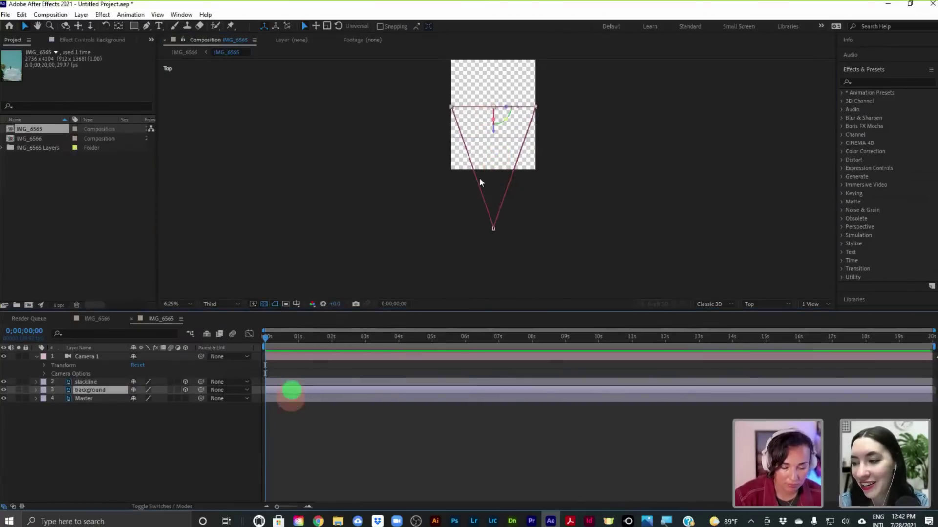
left_click_drag(494, 130, 494, 108)
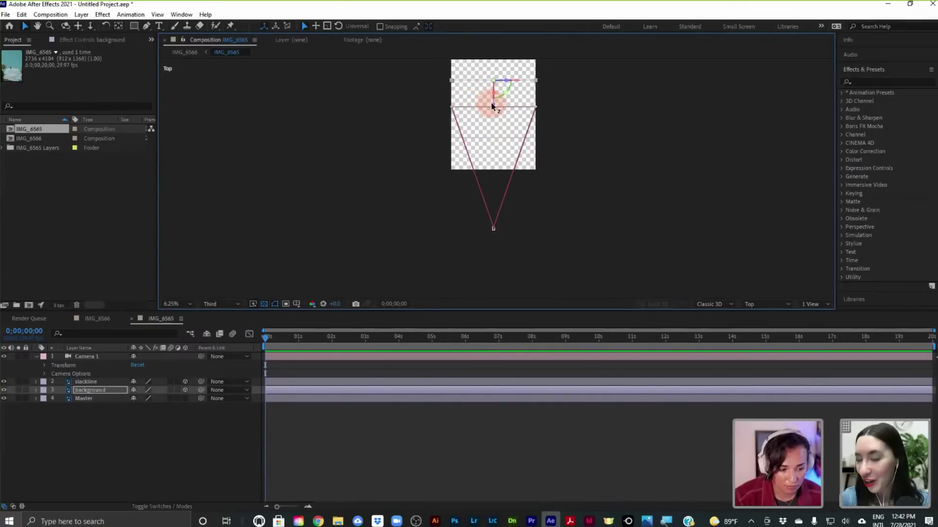
left_click(805, 303)
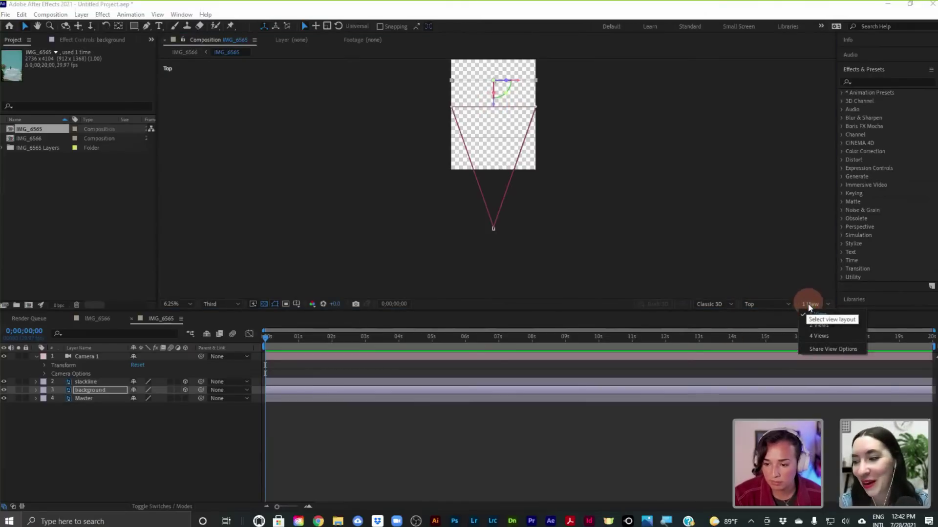
left_click(809, 325)
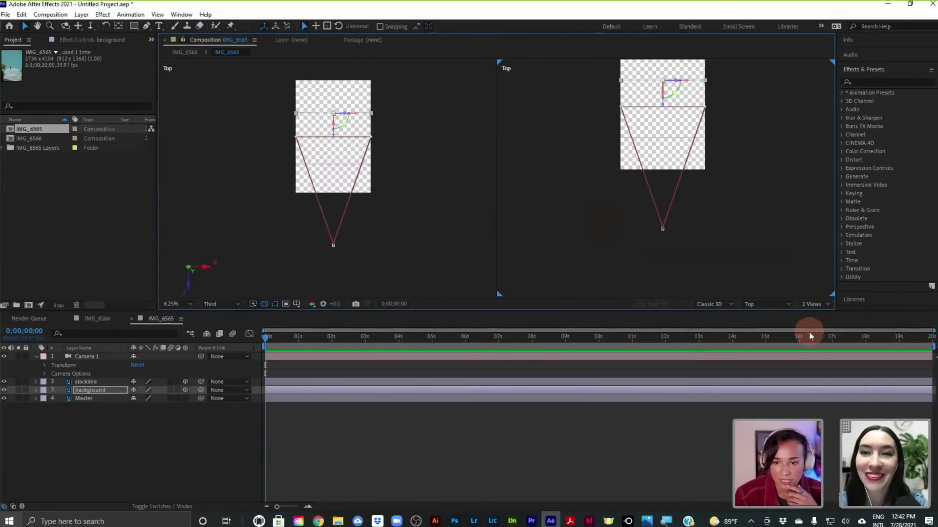
left_click(810, 307)
left_click(811, 317)
Step: Switch the composition view from Top to Active Camera (Camera 1) and frame the image at 12.5% magnification
left_click(762, 310)
left_click(763, 307)
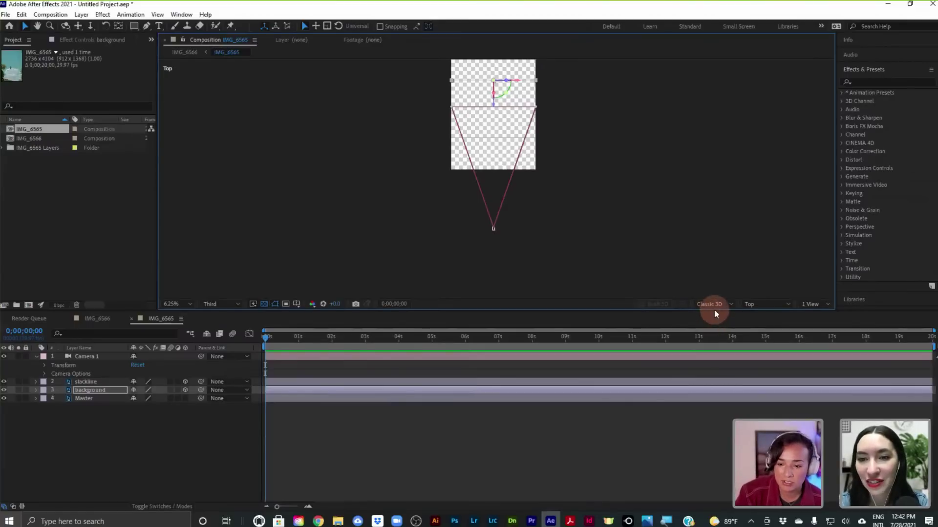
left_click(766, 309)
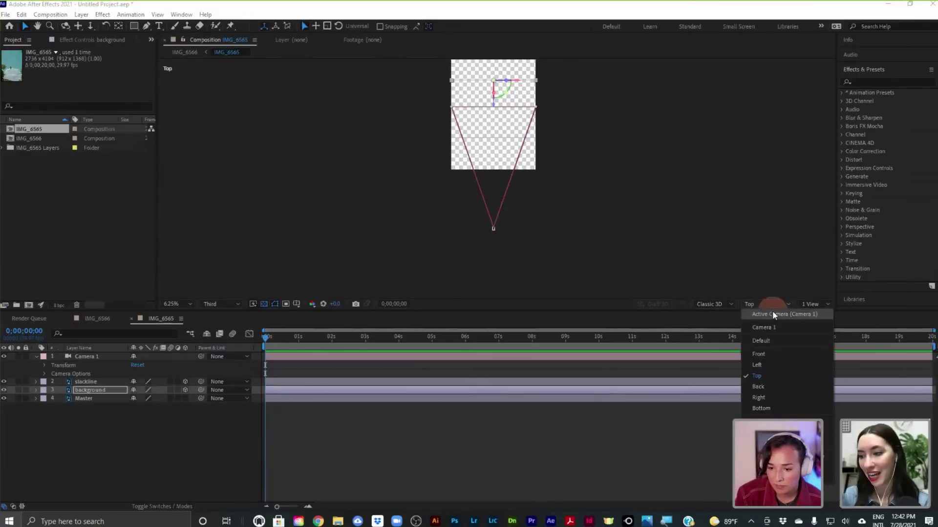
left_click(770, 314)
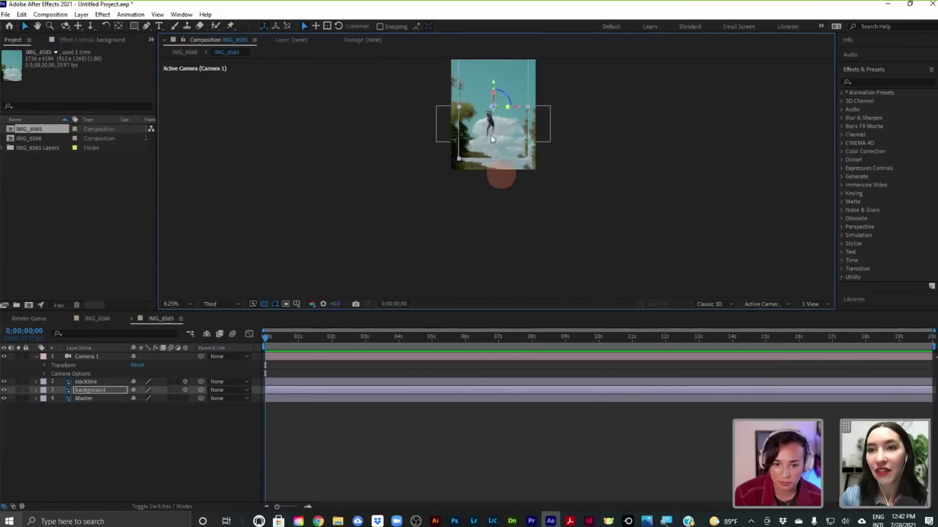
key("space")
left_click_drag(491, 135, 494, 169)
key("period")
key("space")
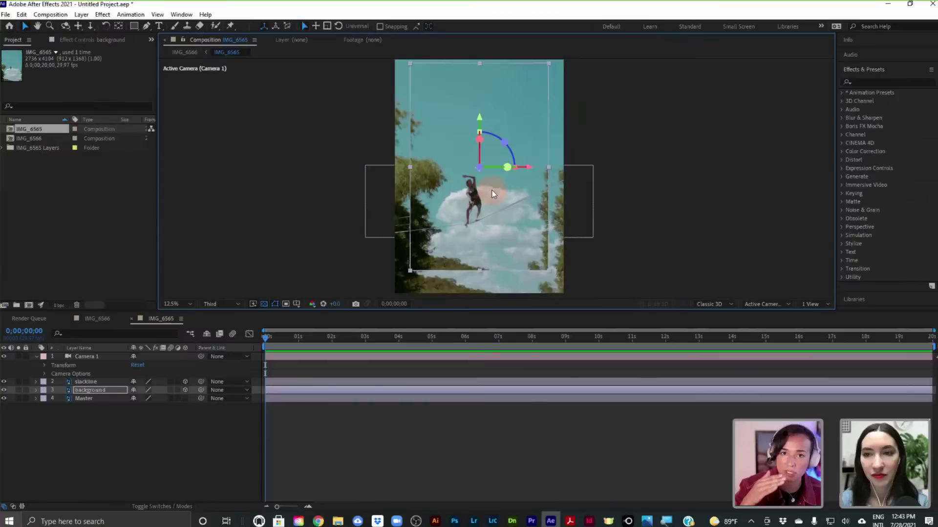
Step: Deselect all layers and project items, and maximize the IMG_6565 timeline to fill the workspace
left_click(292, 121)
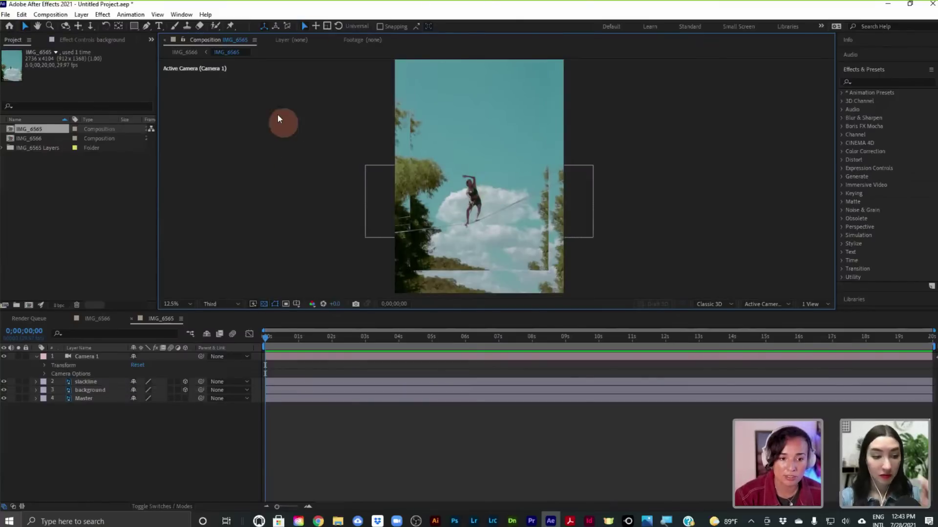
left_click(94, 188)
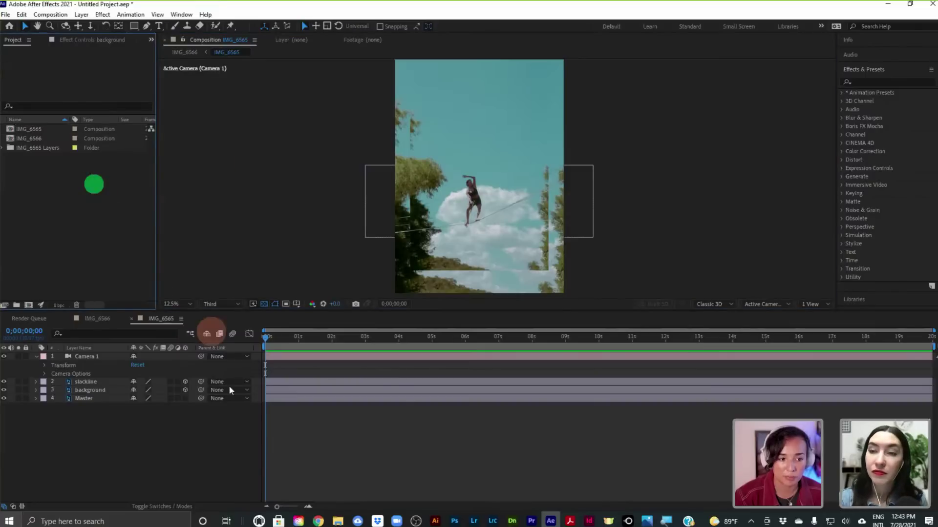
left_click(321, 409)
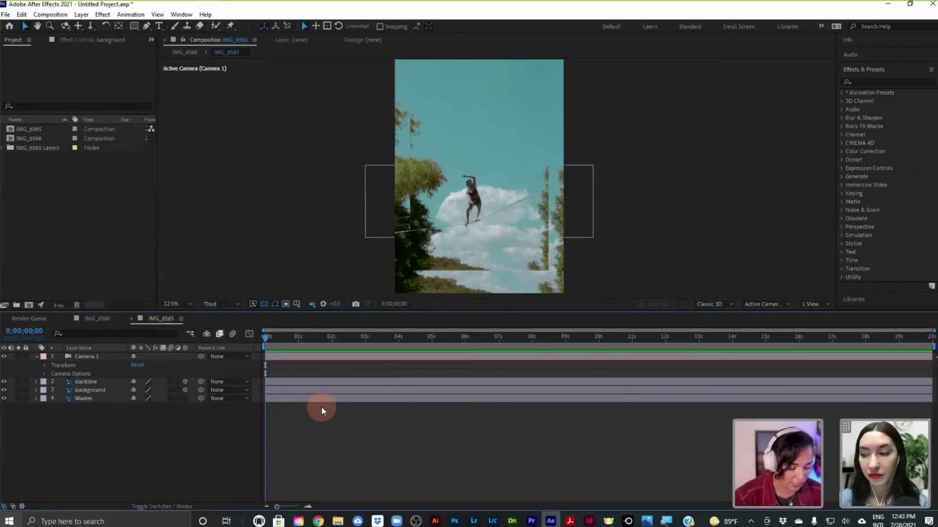
key("grave")
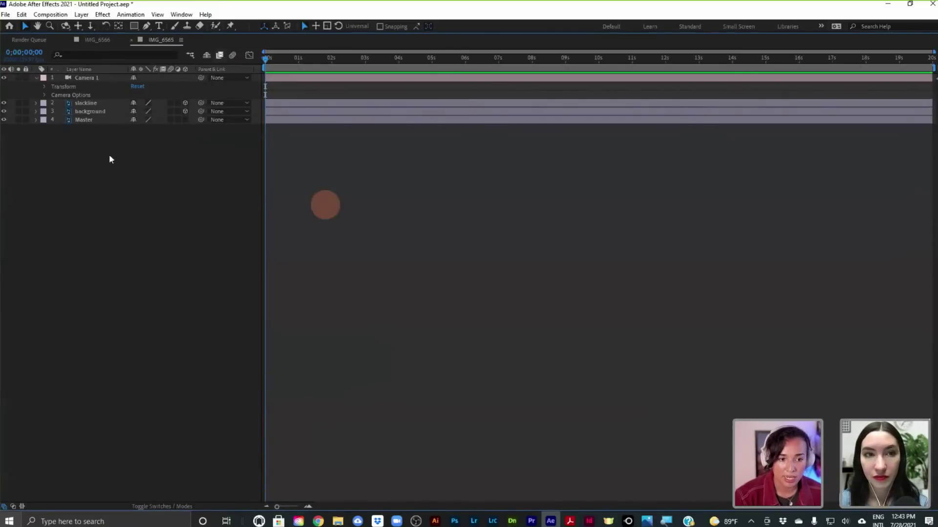
Step: Restore the maximized timeline so the full workspace layout is shown
left_click(194, 103)
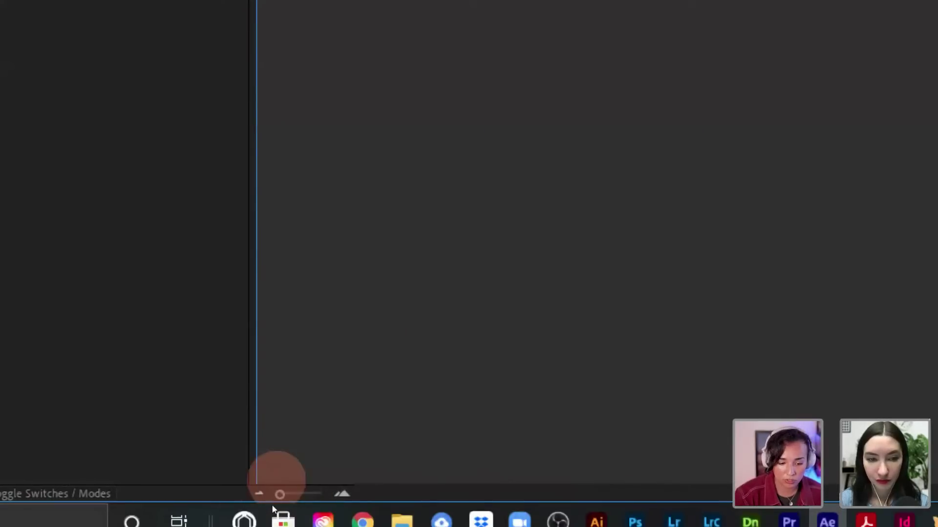
left_click_drag(279, 492, 377, 492)
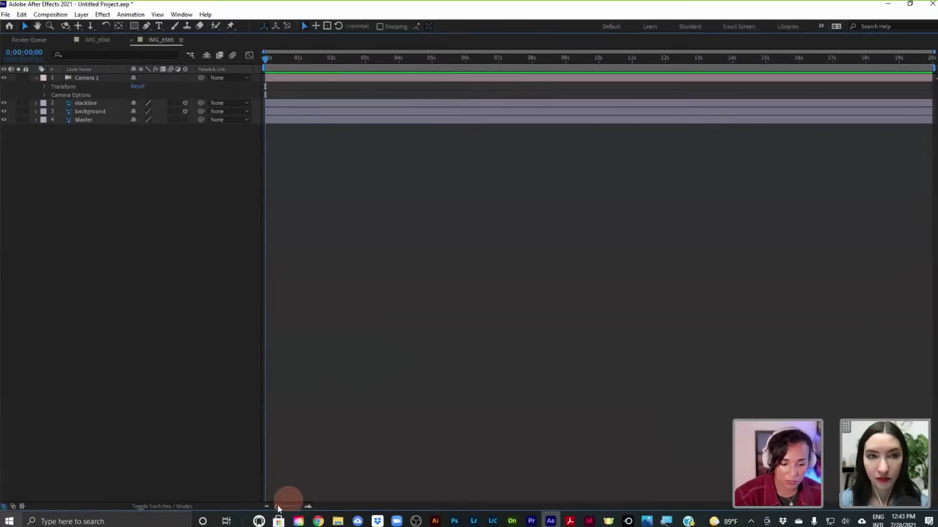
left_click_drag(325, 507, 248, 508)
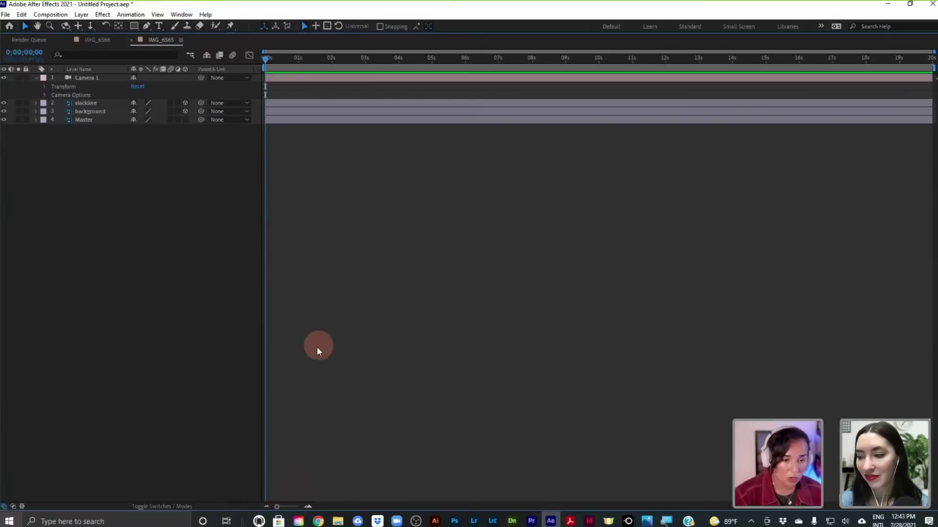
key("grave")
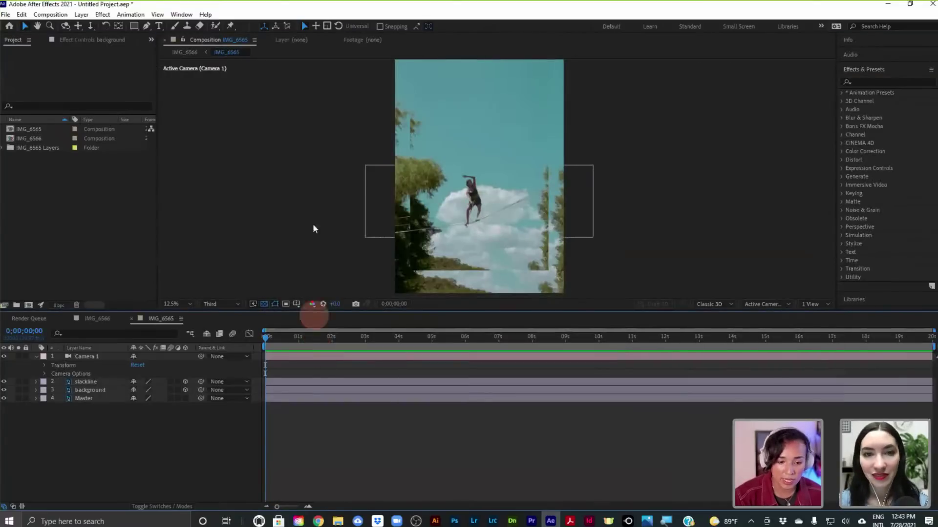
Step: Examine the slackline scene in an enlarged composition viewer and return to the regular layout
left_click(313, 209)
key("grave")
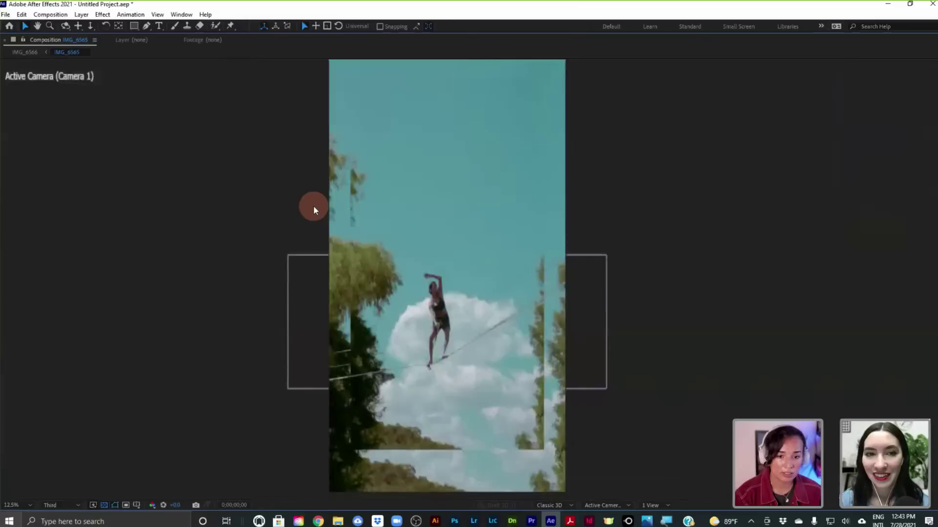
key("grave")
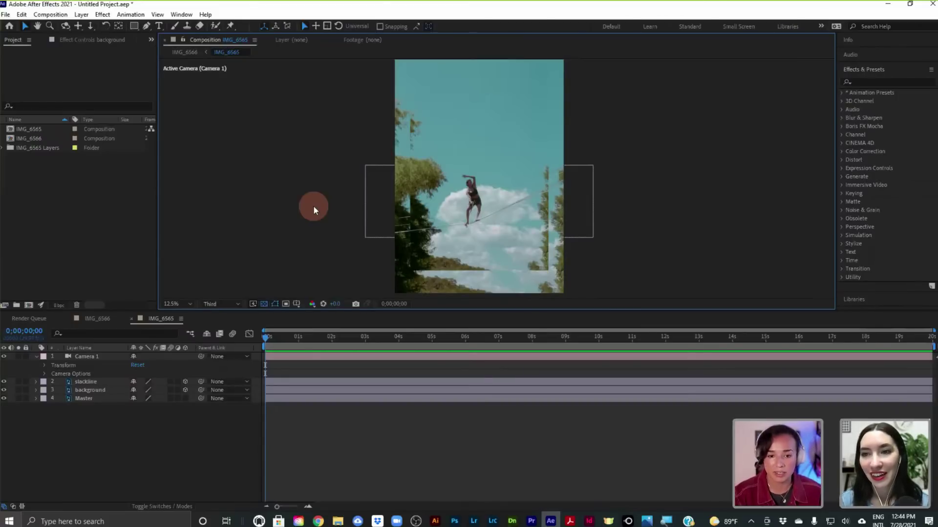
Step: Hide the Master layer so only the slackline and background layers are displayed
left_click(459, 116)
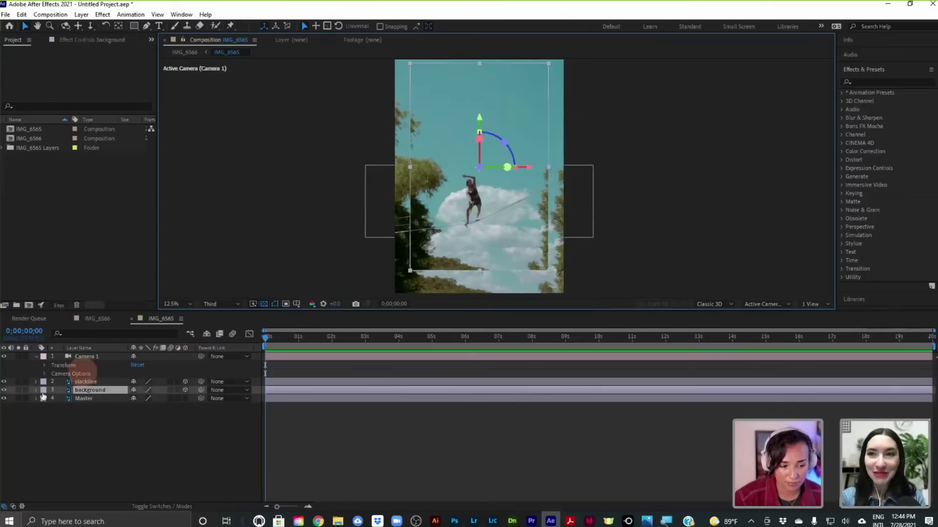
left_click(5, 399)
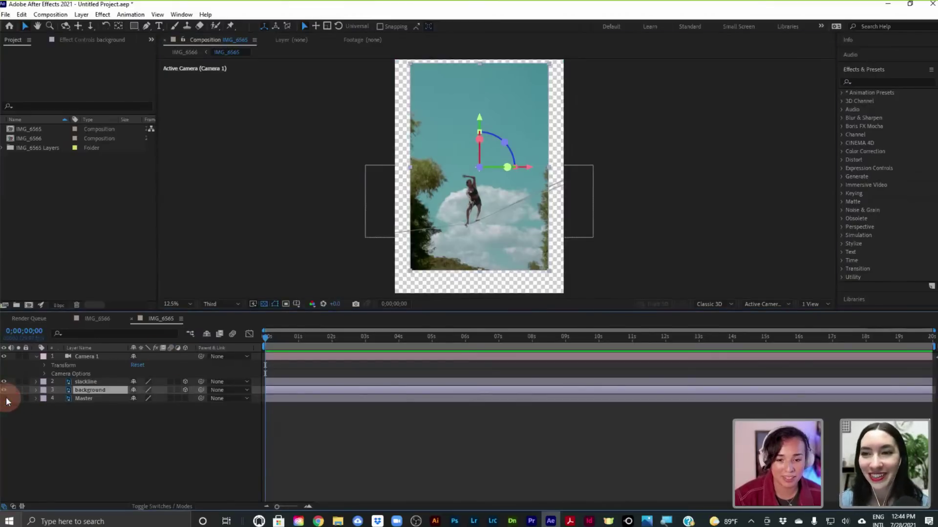
left_click(83, 399)
left_click(457, 77)
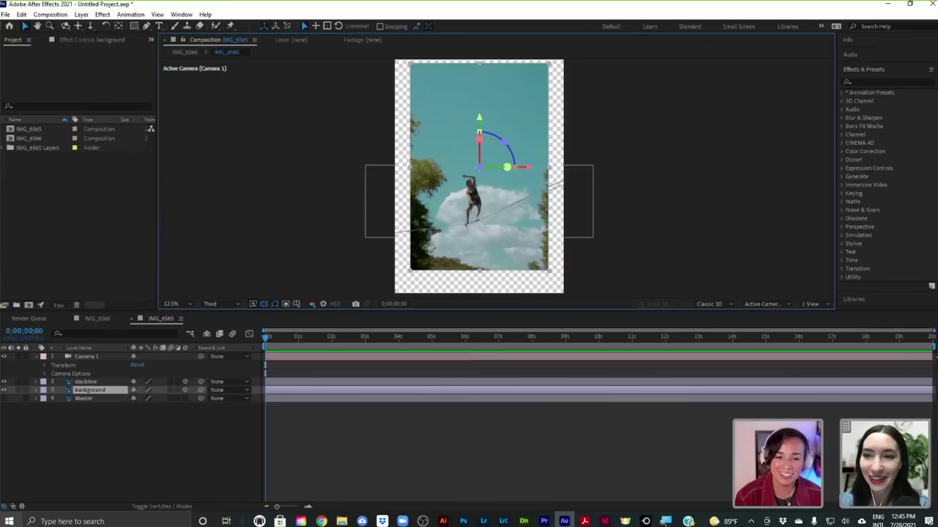
Step: Preview the composition's playback and return the playhead to the start of the timeline
key("h")
left_click(478, 163)
left_click_drag(478, 162, 479, 169)
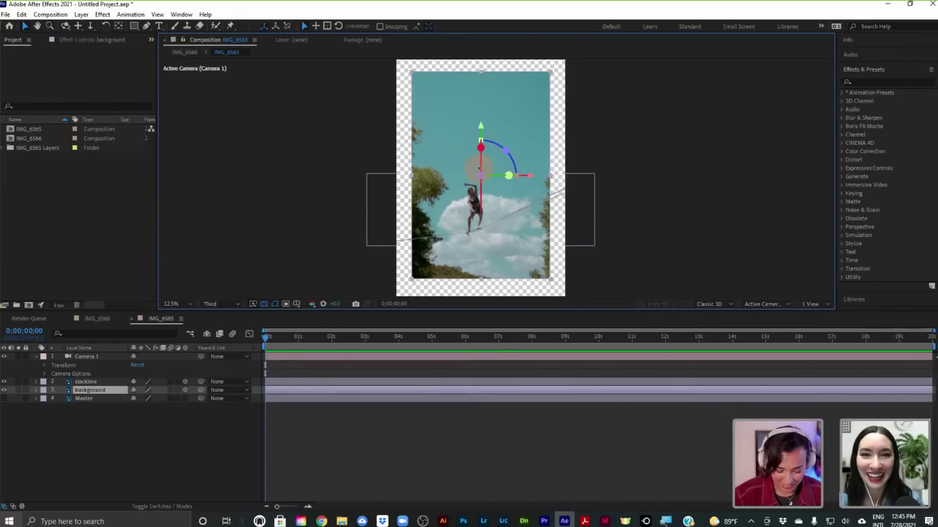
key("comma")
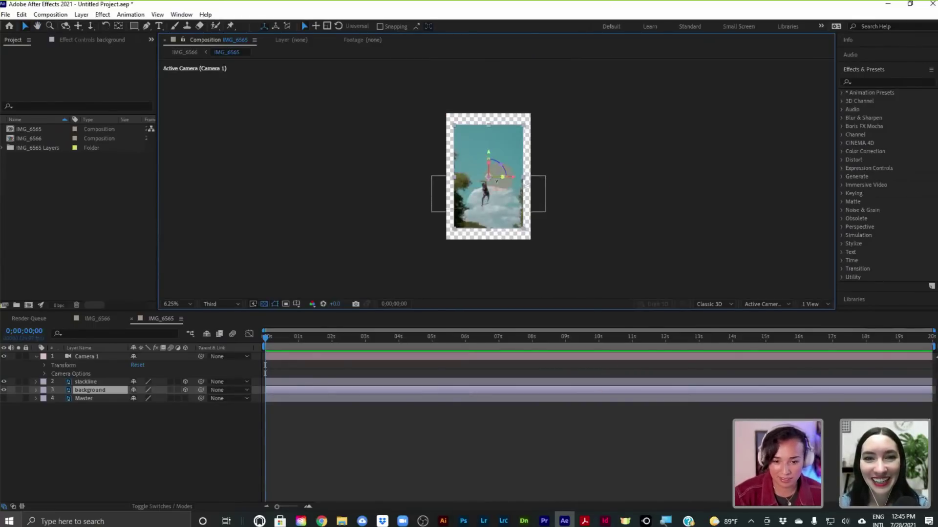
key("space")
key("period")
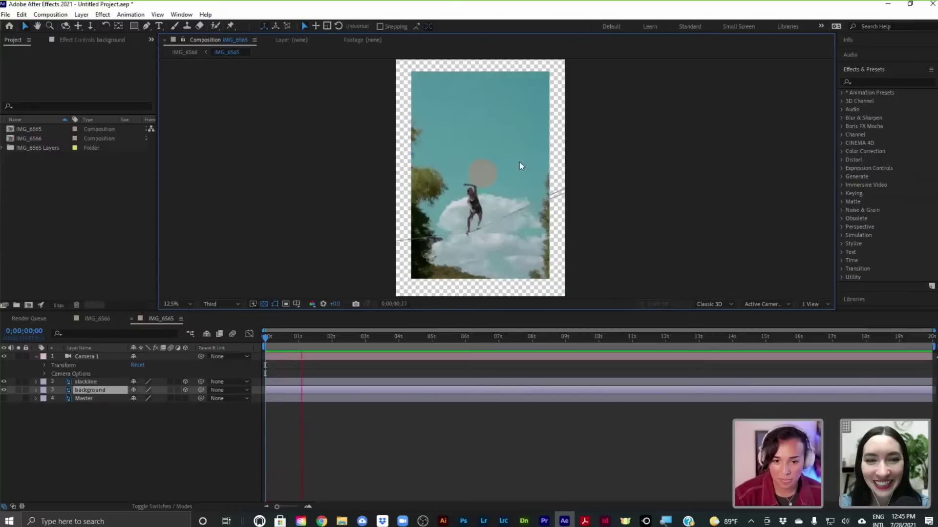
left_click(332, 336)
key("Home")
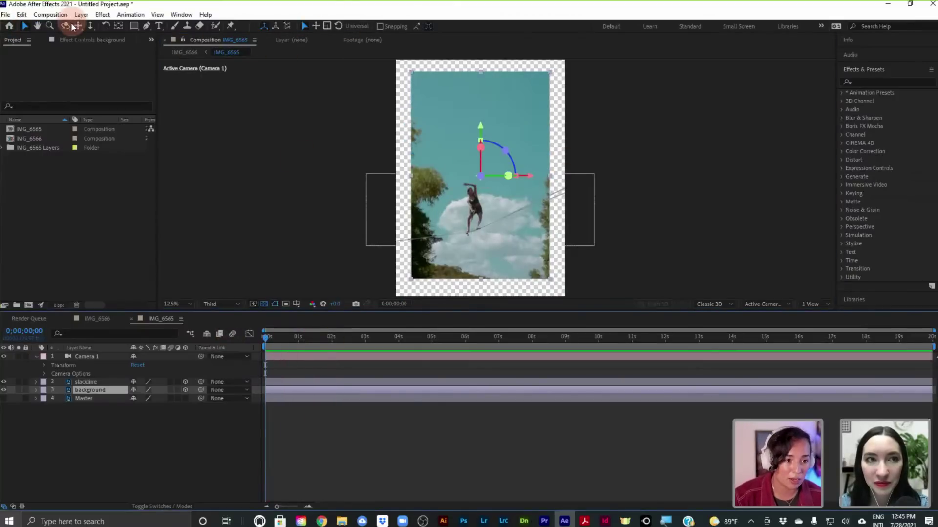
Step: Dolly Camera 1 in toward the slackliner with the Dolly Towards Cursor tool until the background fills the frame, at a Z position of about -2664
left_click(481, 102)
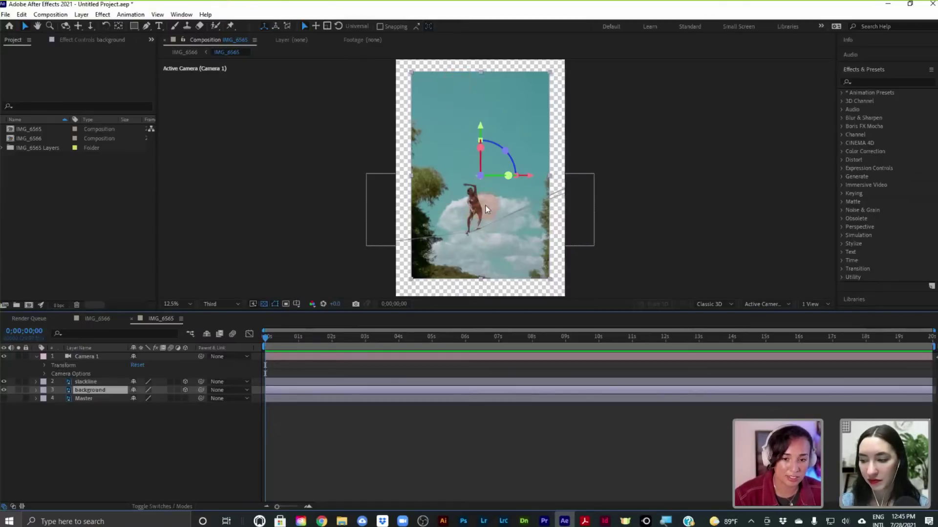
left_click(67, 30)
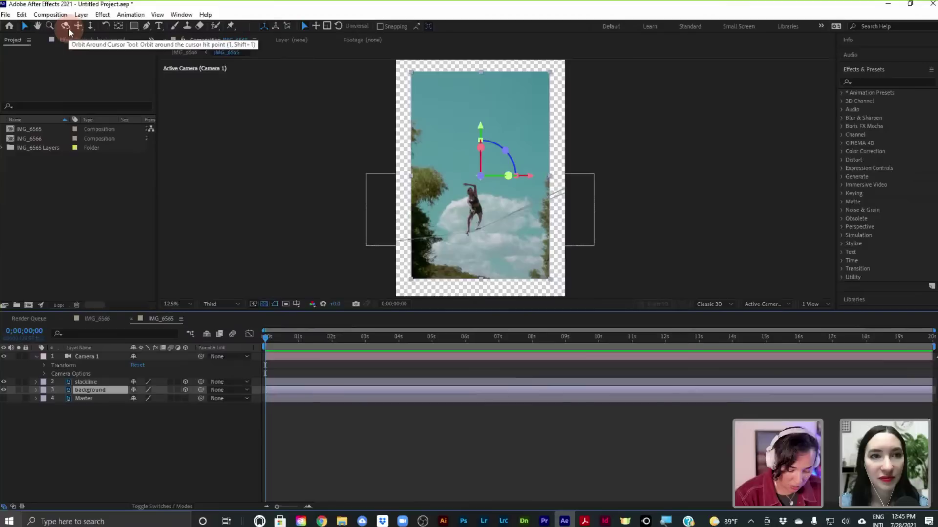
key("period")
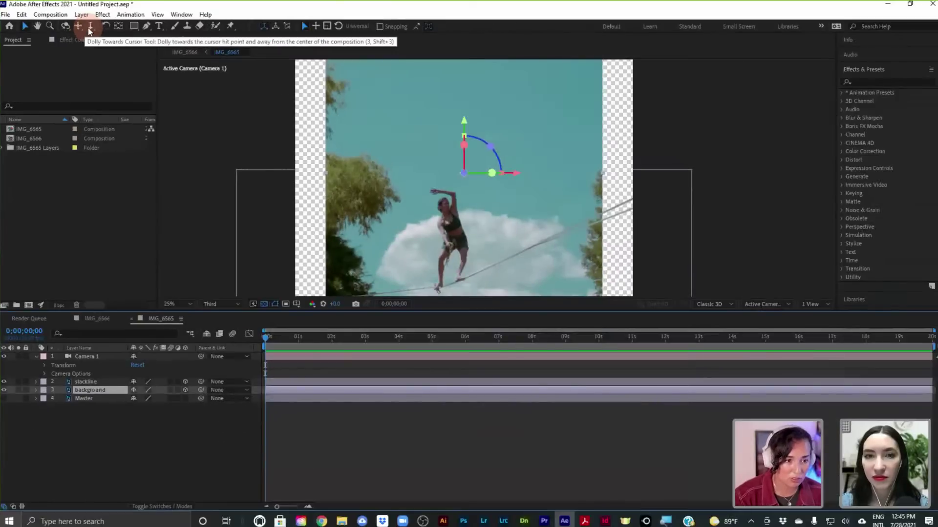
left_click(90, 28)
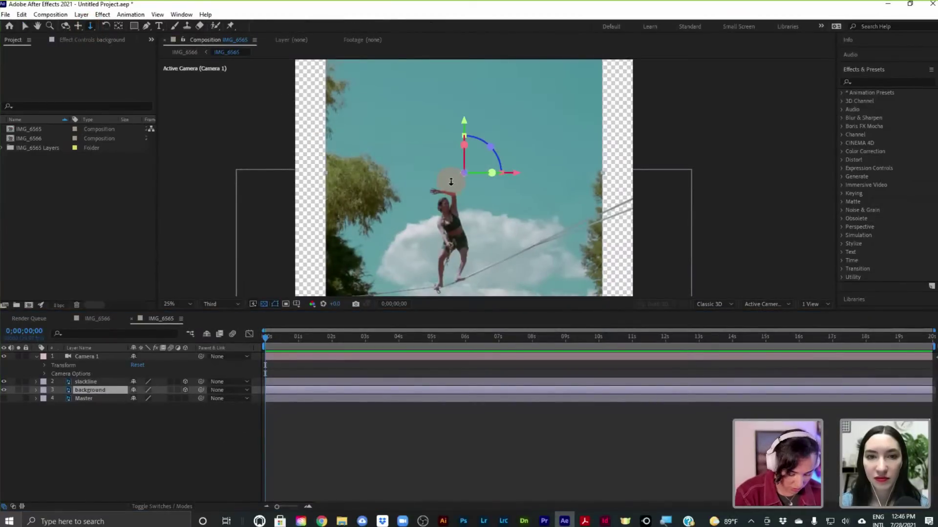
key("comma")
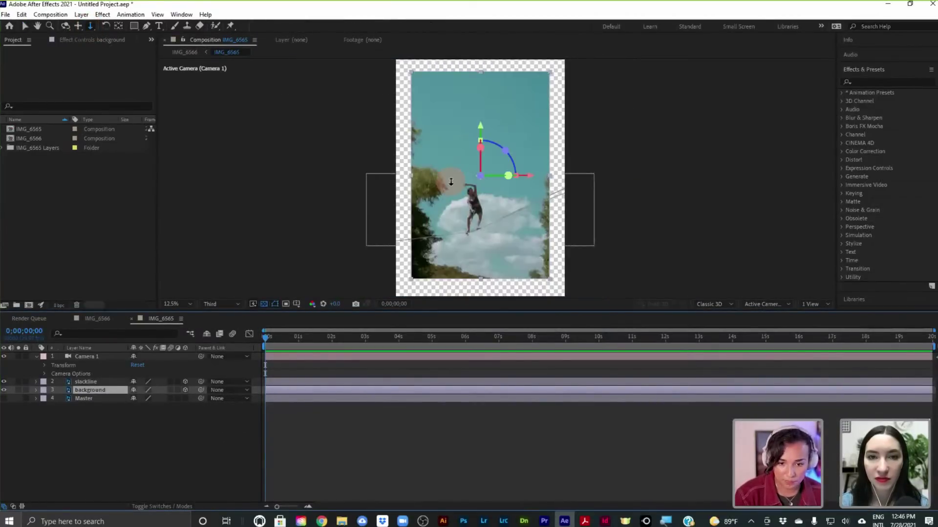
left_click_drag(478, 205, 479, 175)
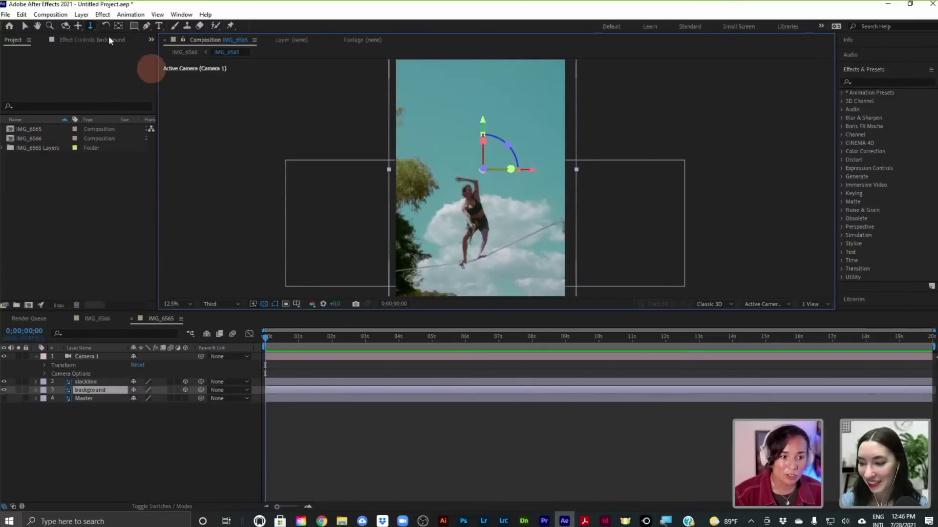
Step: Try panning and orbiting Camera 1 around the slackliner with the camera tools
left_click(79, 26)
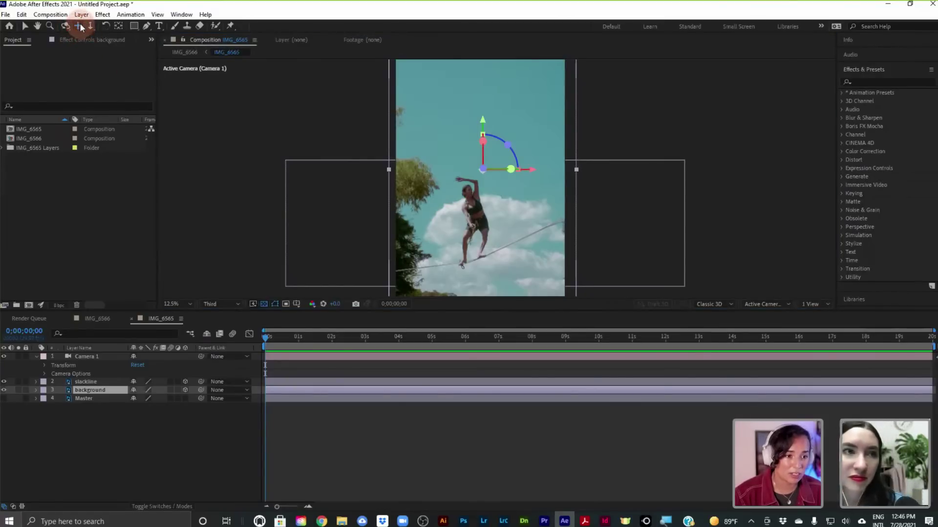
mouse_move(462, 172)
left_mouse_down()
mouse_move(437, 178)
mouse_move(457, 163)
mouse_move(491, 181)
mouse_move(433, 175)
mouse_move(464, 172)
left_mouse_up()
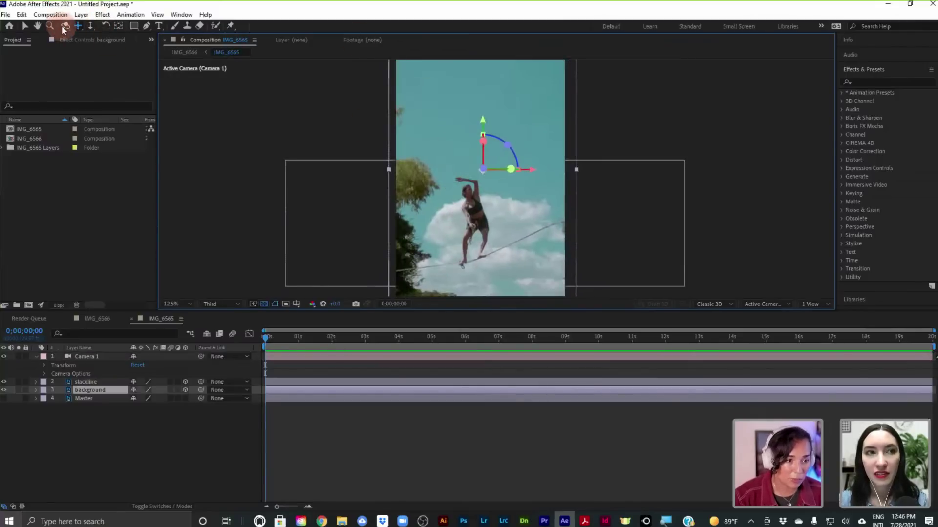
left_click(64, 27)
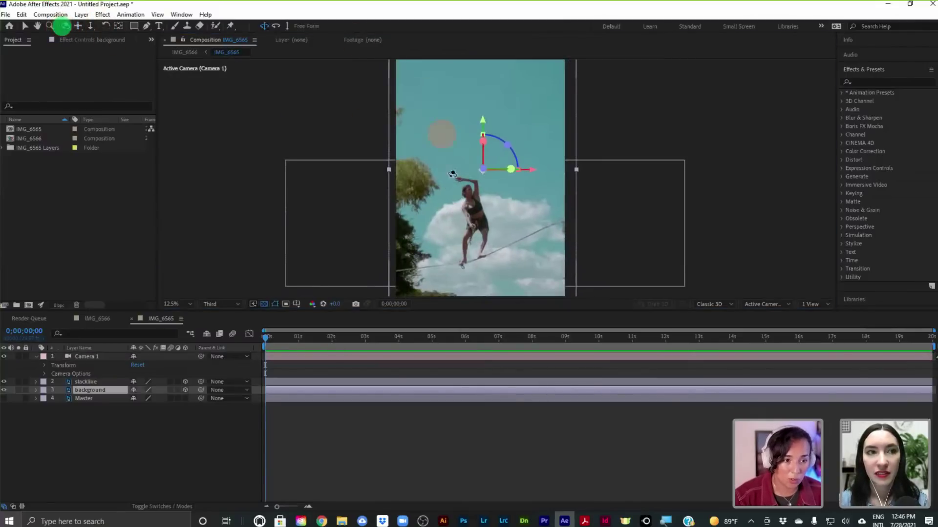
left_click(466, 202)
mouse_move(466, 202)
left_mouse_down()
mouse_move(477, 195)
mouse_move(457, 193)
mouse_move(463, 204)
mouse_move(455, 194)
mouse_move(462, 198)
left_mouse_up()
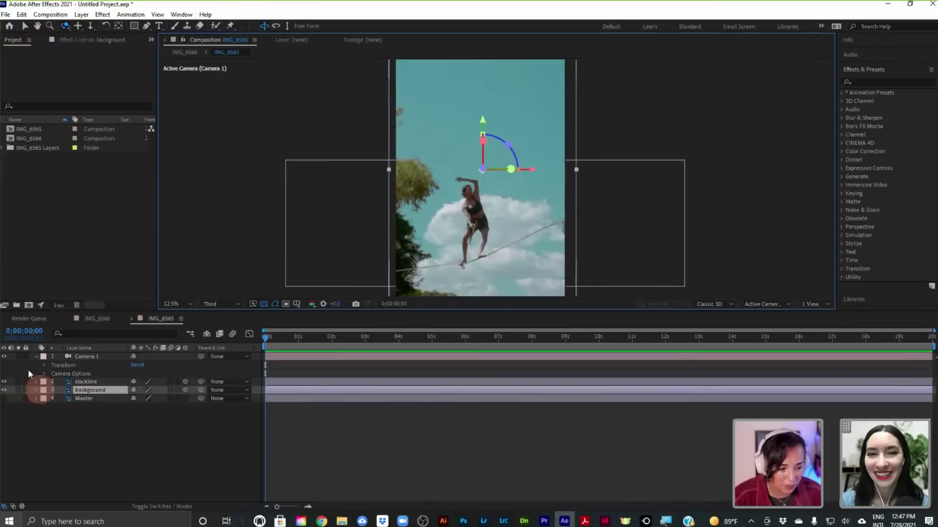
Step: Try changing Camera 1's orientation in its transform properties and undo the change
left_click(44, 373)
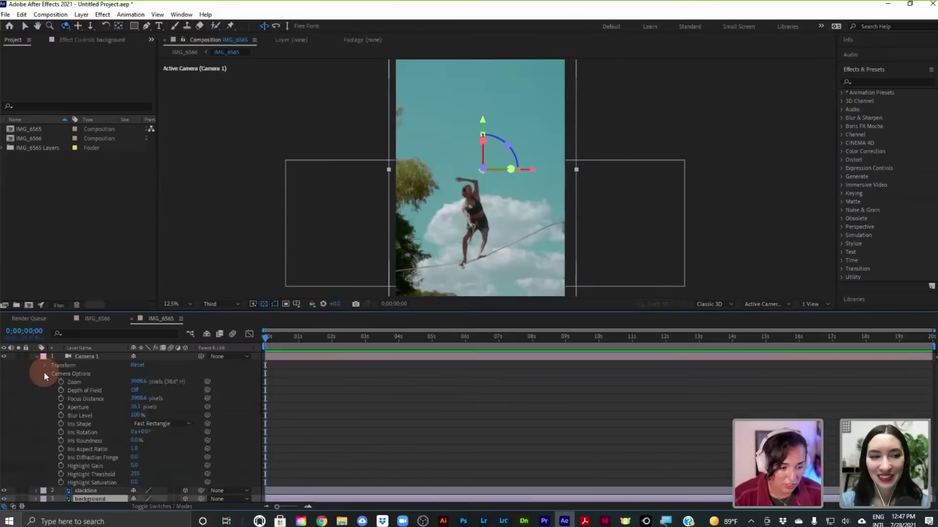
left_click(44, 373)
left_click(44, 366)
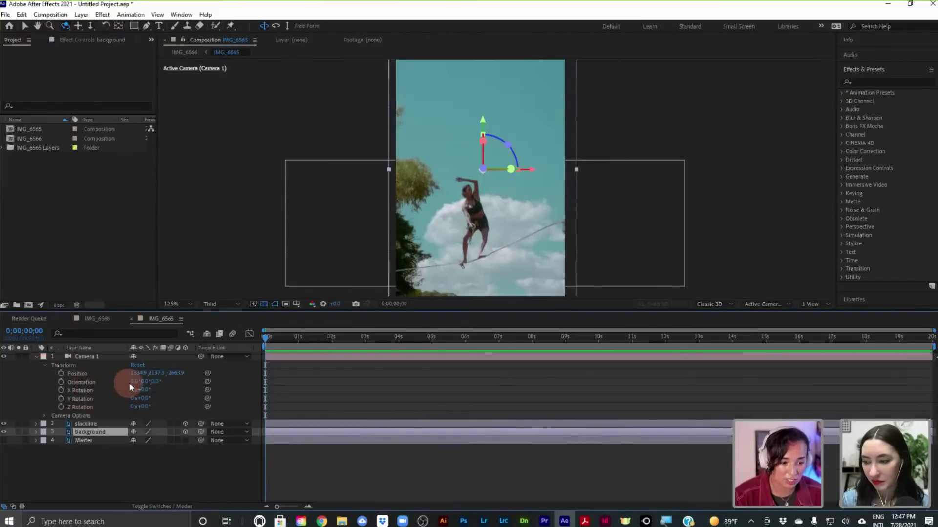
mouse_move(137, 381)
left_mouse_down()
mouse_move(129, 380)
mouse_move(161, 379)
mouse_move(148, 380)
left_mouse_up()
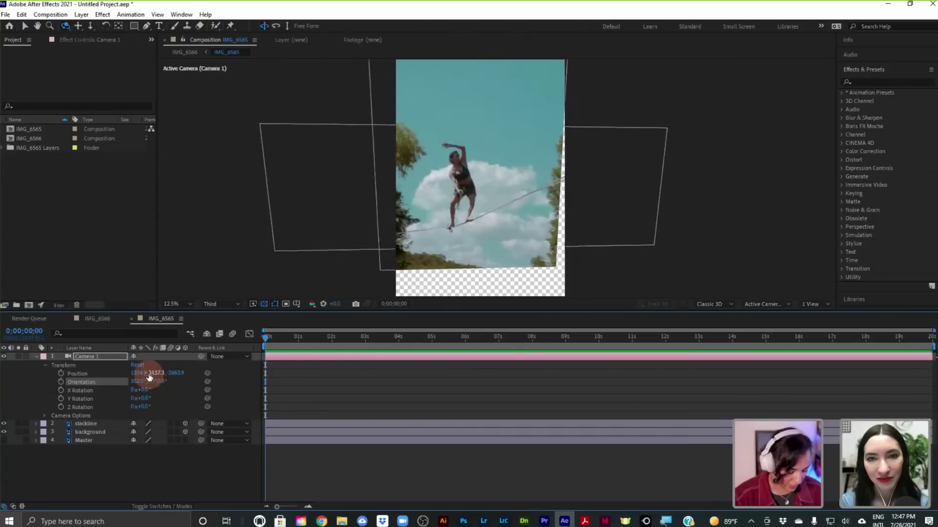
key("ctrl+z")
key("ctrl+z")
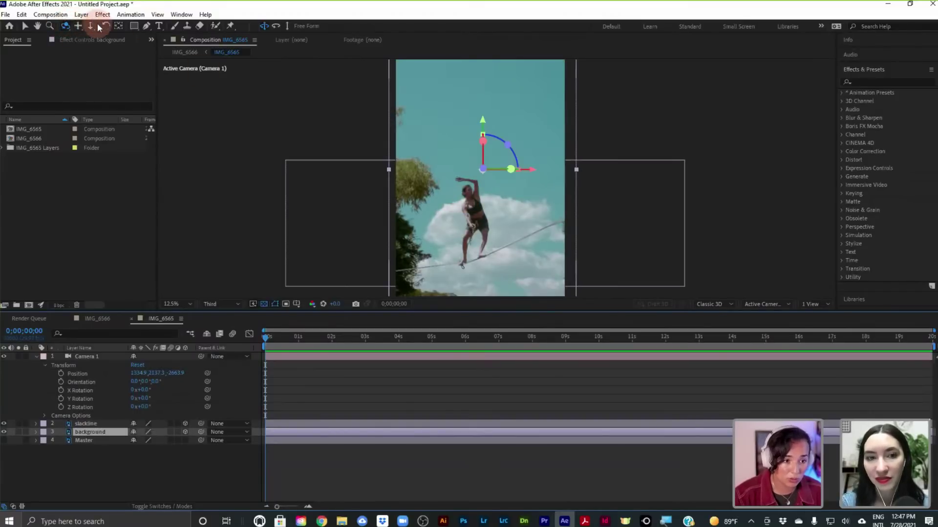
Step: Switch the composition's 3D view to Top
left_click(771, 305)
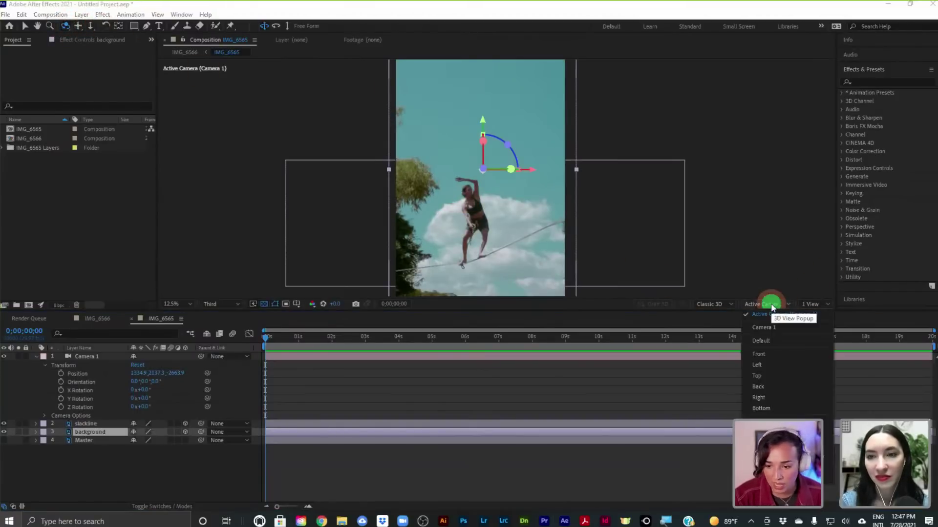
left_click(771, 304)
left_click(771, 304)
left_click(780, 376)
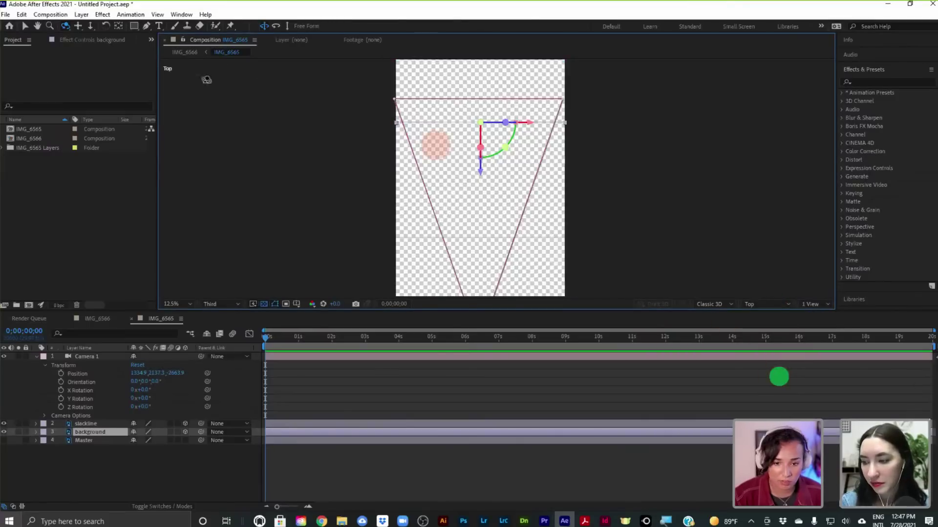
left_click(479, 181)
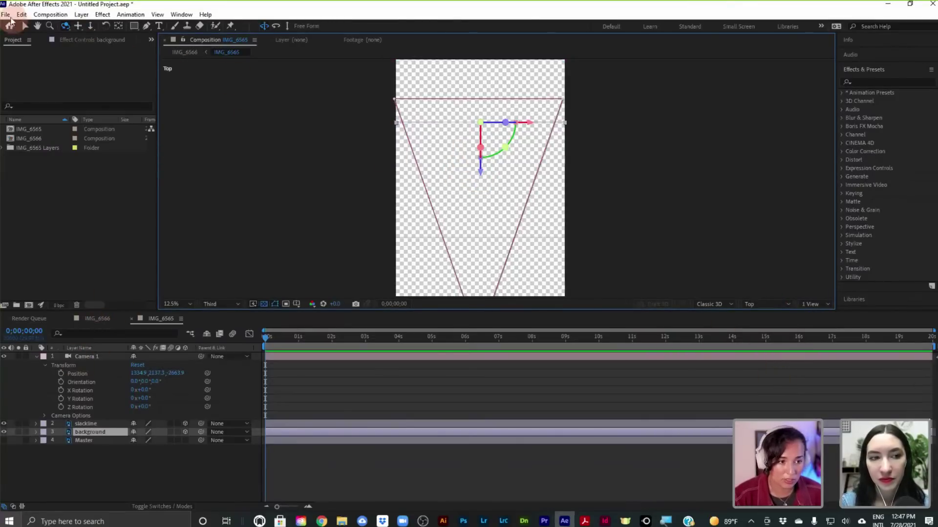
Step: Move the background layer along its Z axis closer to the camera and switch the 3D view to Camera 1
left_click(23, 25)
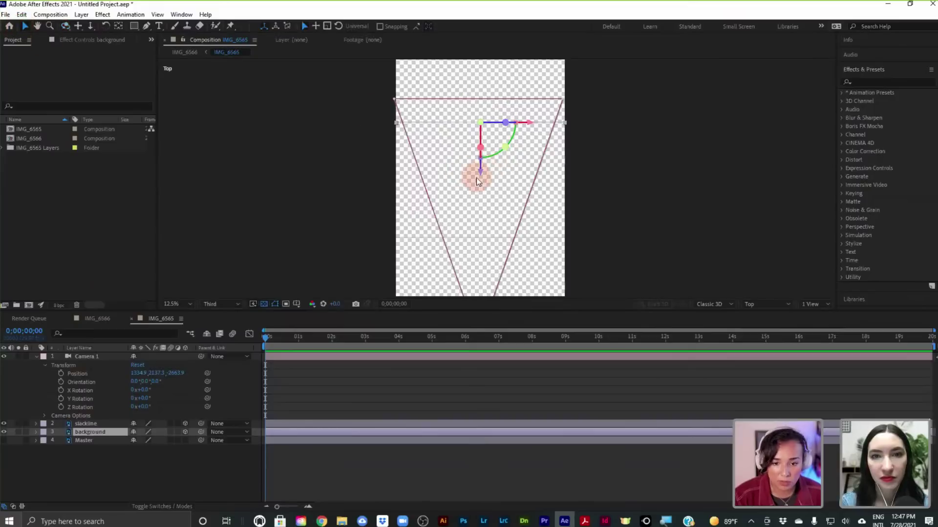
left_click_drag(482, 172, 479, 208)
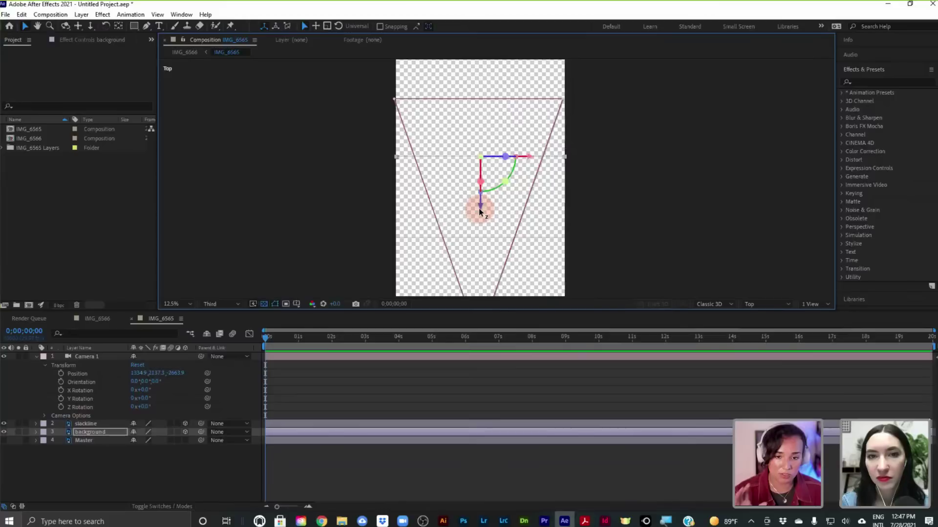
left_click(885, 263)
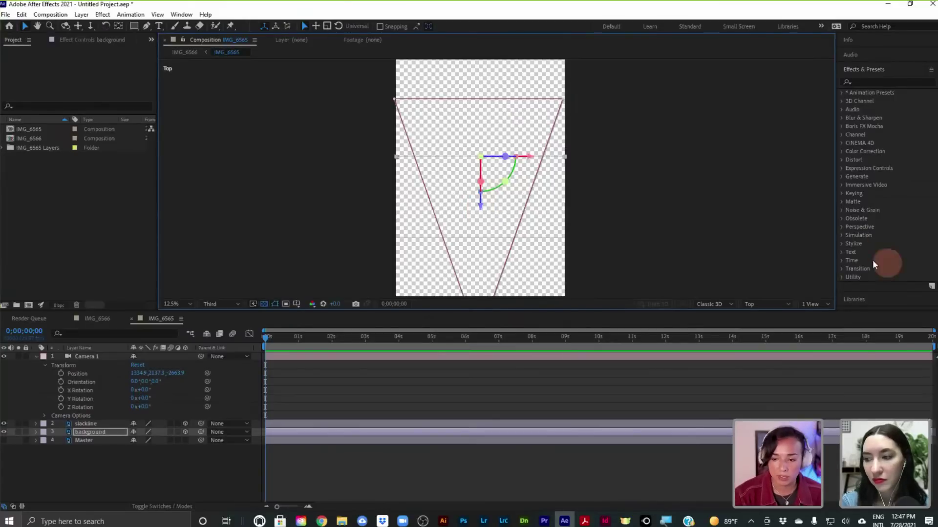
left_click(759, 302)
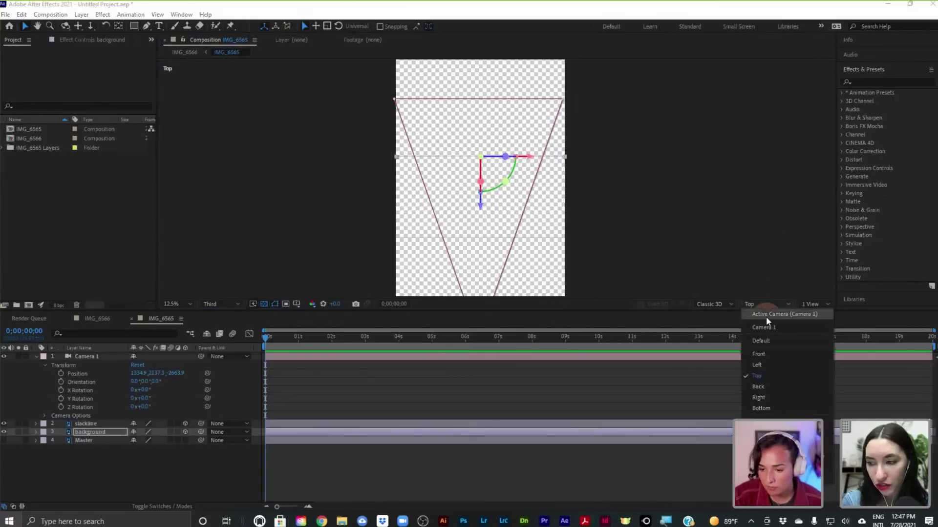
left_click(763, 328)
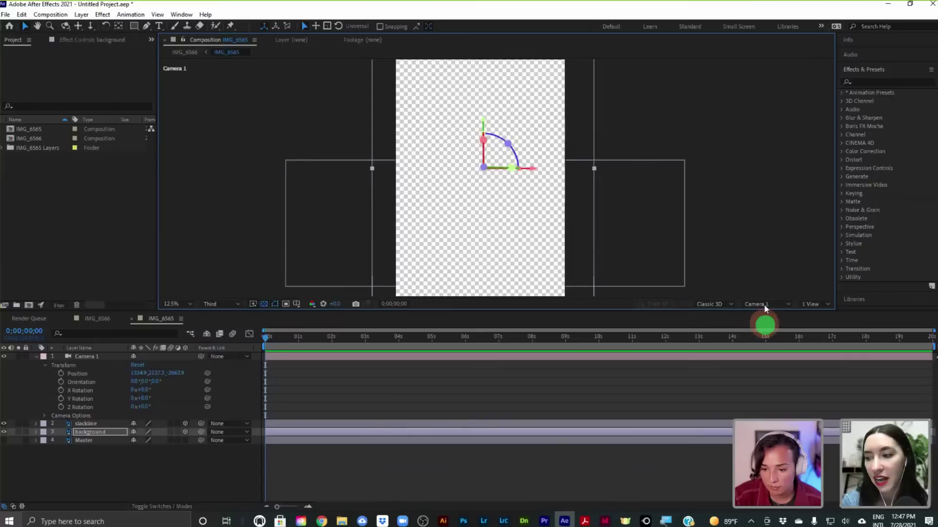
Step: Try rotating the background layer around its Z axis with the 3D gizmo and undo the rotation
left_click(506, 212)
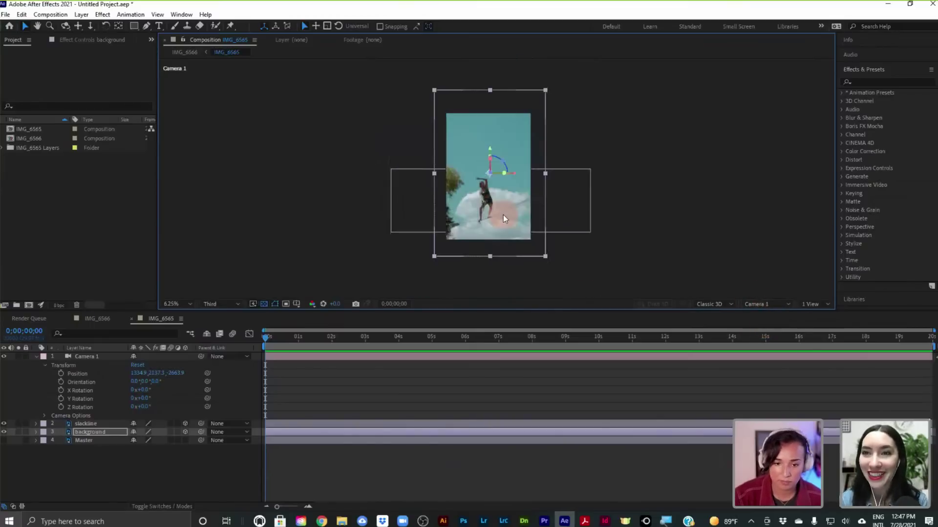
left_click(503, 212)
left_click(483, 169)
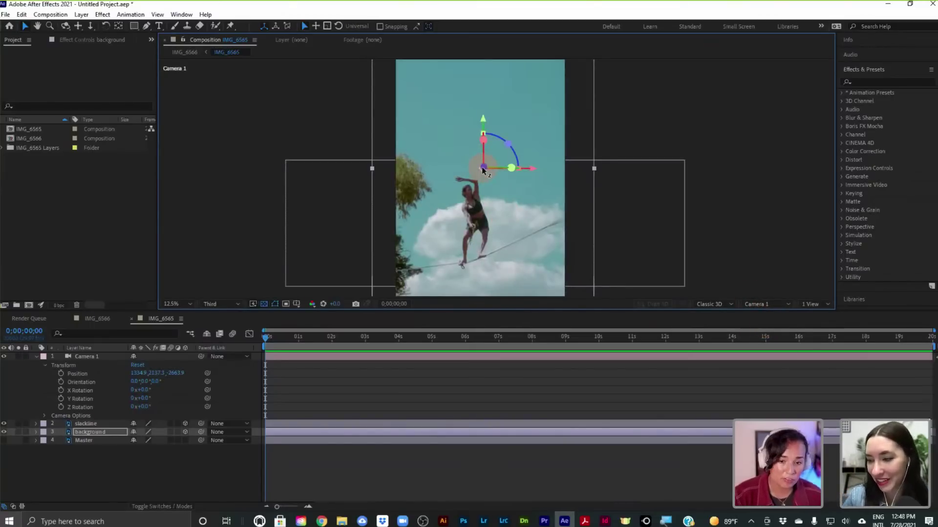
left_click(481, 120)
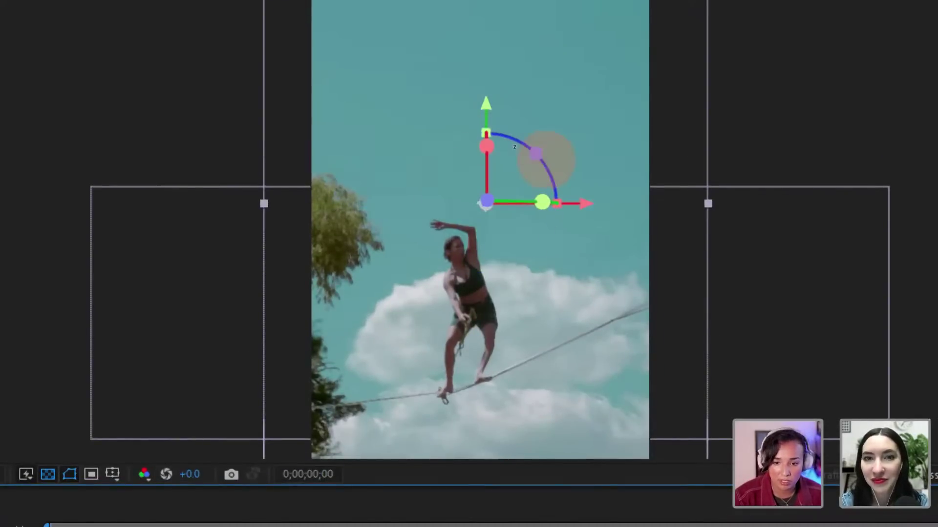
left_click_drag(532, 153, 556, 212)
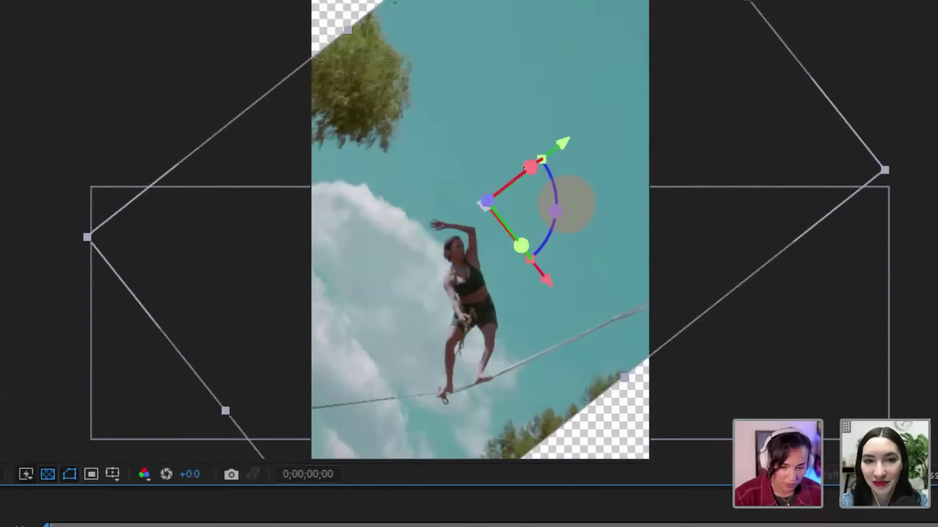
key("ctrl+z")
key("ctrl+z")
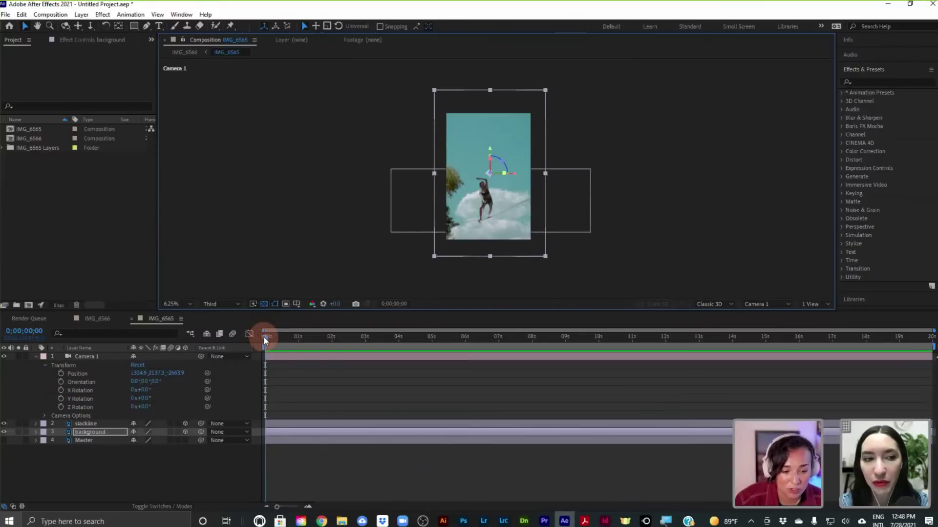
Step: Try scaling the background layer down slightly from its corner in the Camera 1 view and undo the scaling
left_click(37, 357)
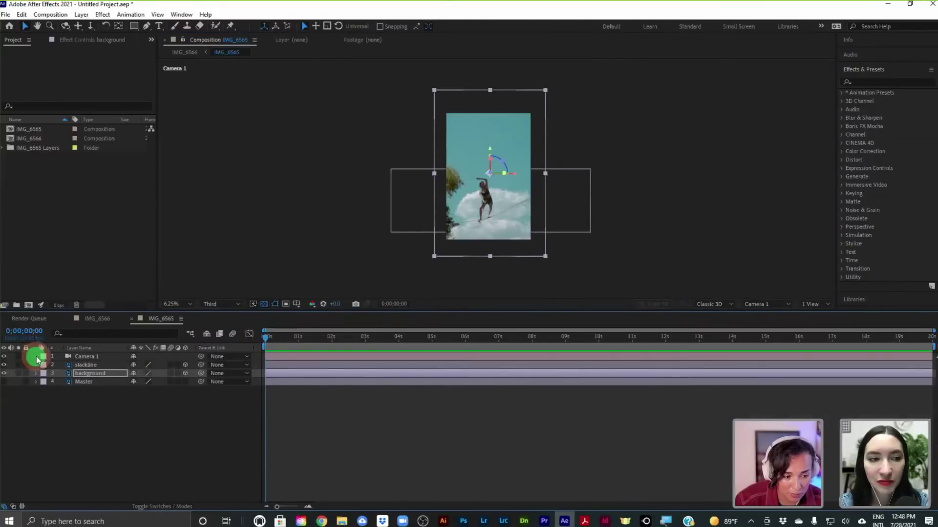
left_click(115, 365)
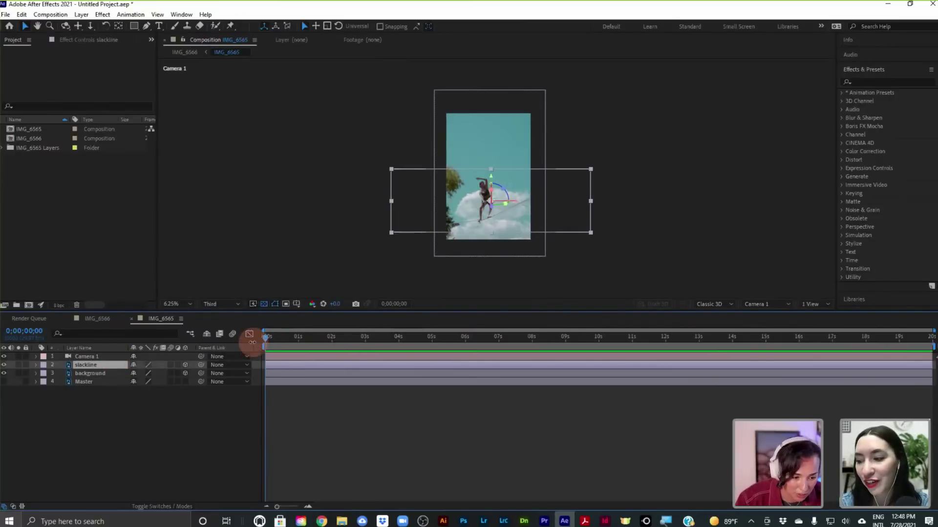
left_click(107, 375)
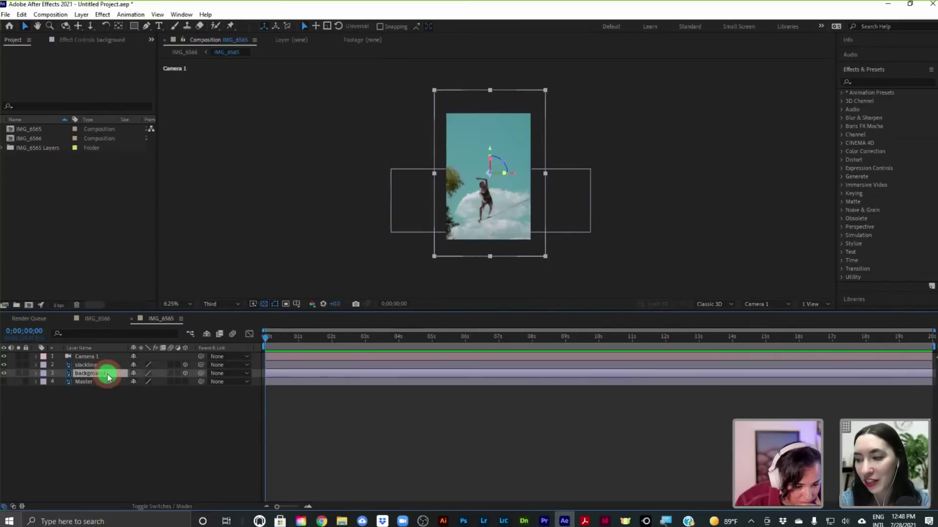
left_click(4, 374)
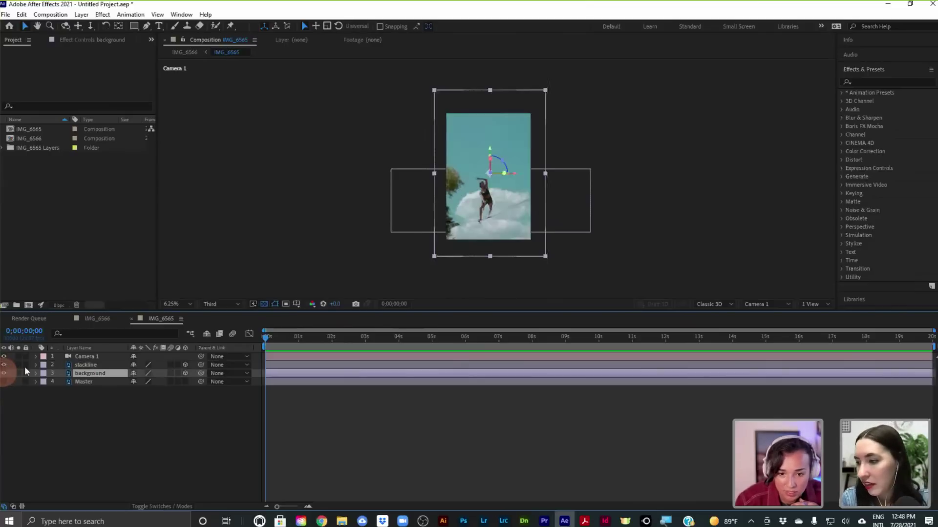
left_click_drag(545, 91, 541, 100)
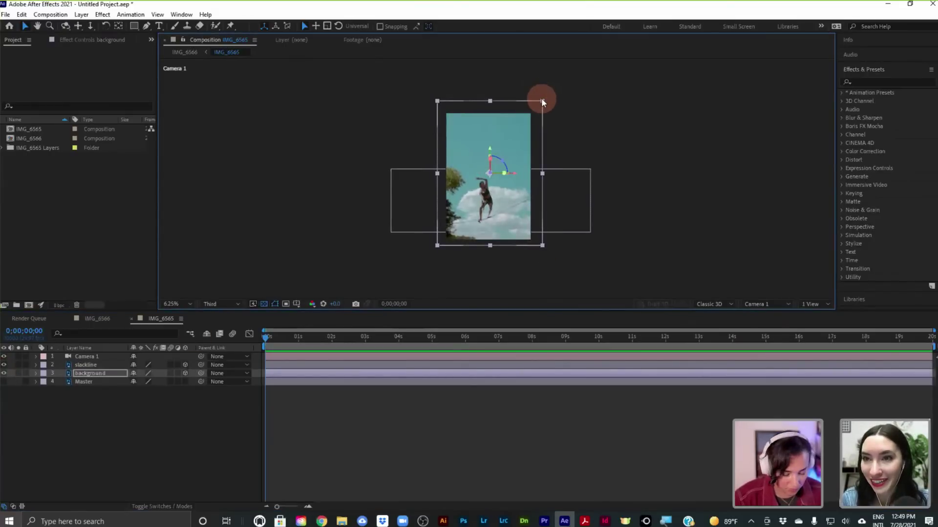
key("ctrl+z")
left_click(545, 88)
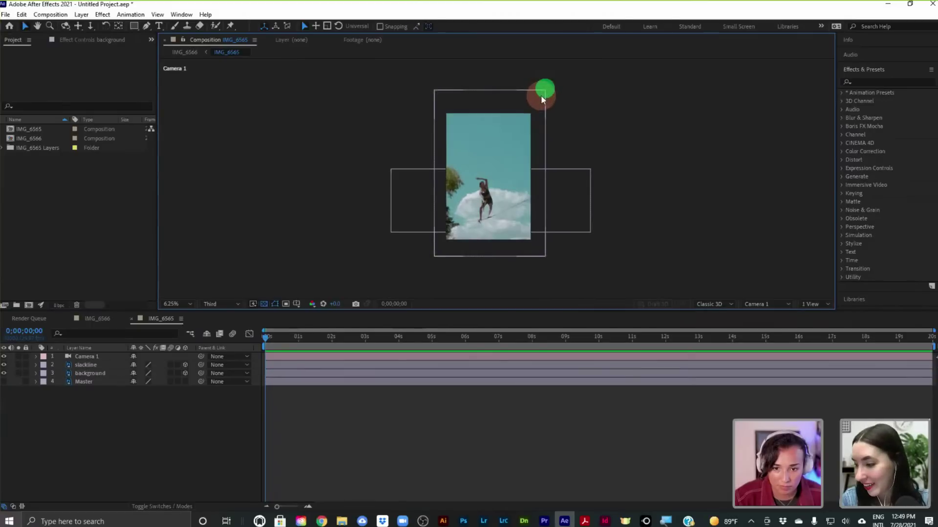
left_click(283, 374)
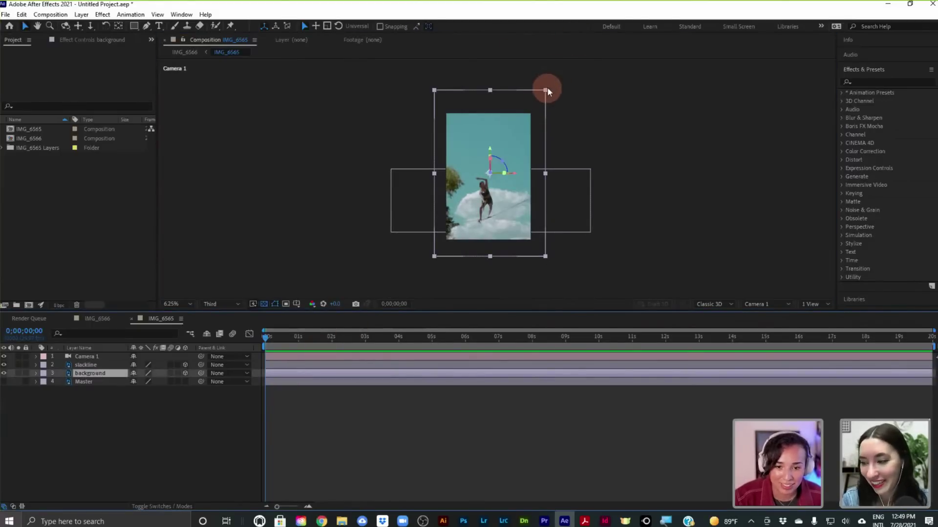
Step: Examine the slackline and background layer bounds against the frame and review Camera 1's transform properties
left_click(100, 365)
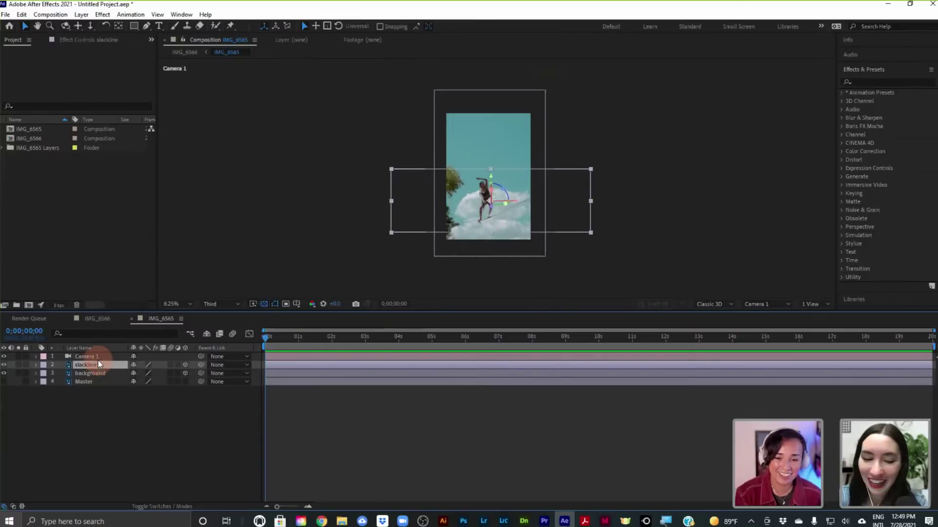
left_click(550, 166)
left_click(486, 204)
scroll(485, 205, "up", 2)
scroll(486, 205, "down", 1)
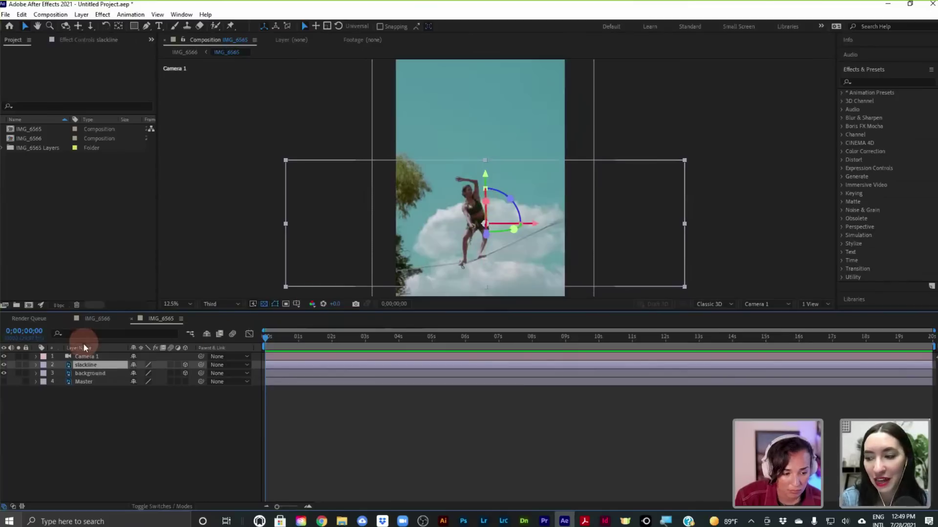
left_click(34, 356)
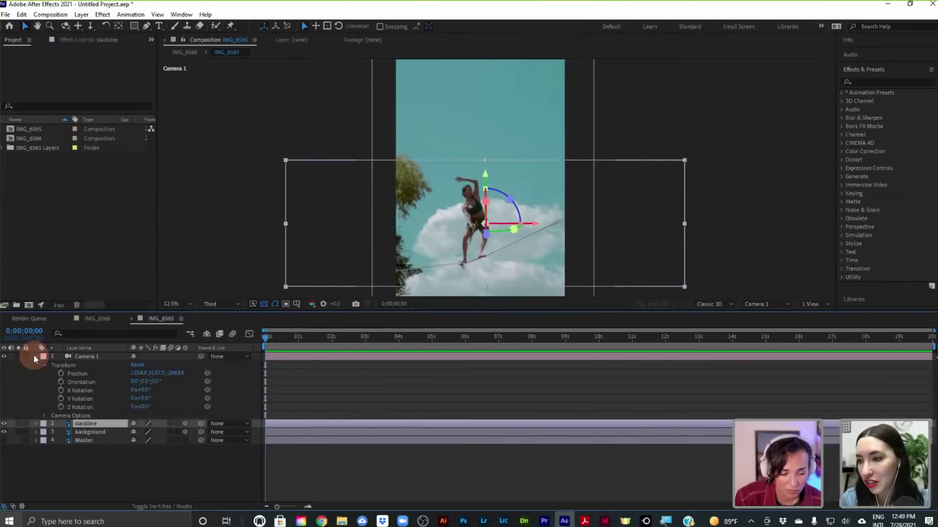
left_click(36, 357)
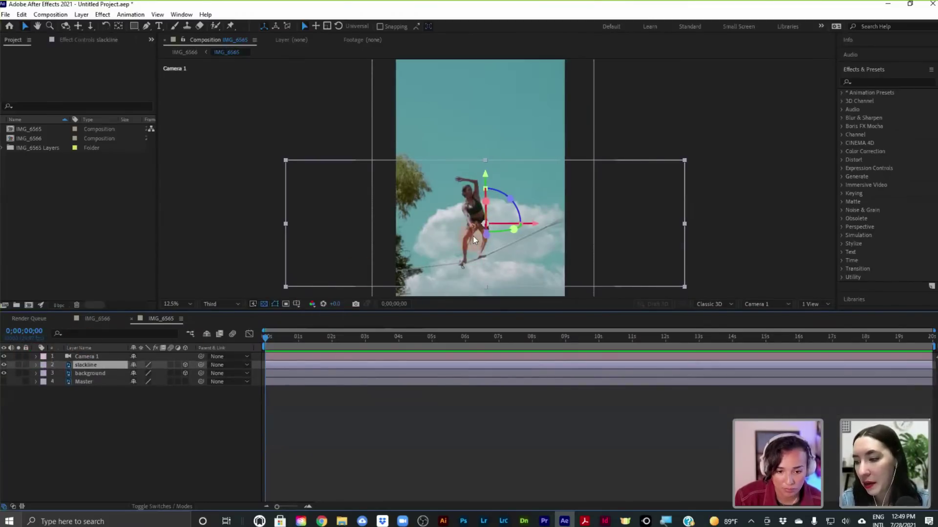
scroll(474, 237, "down", 1)
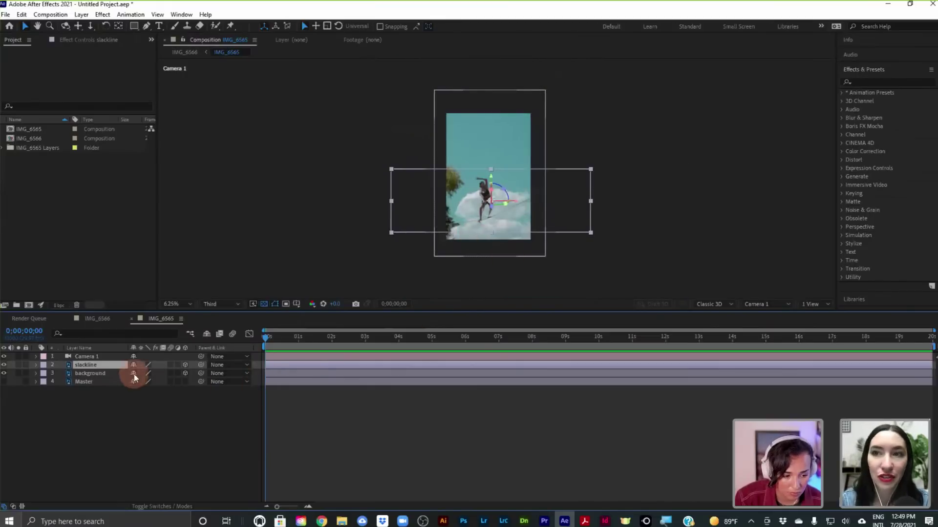
left_click(100, 374)
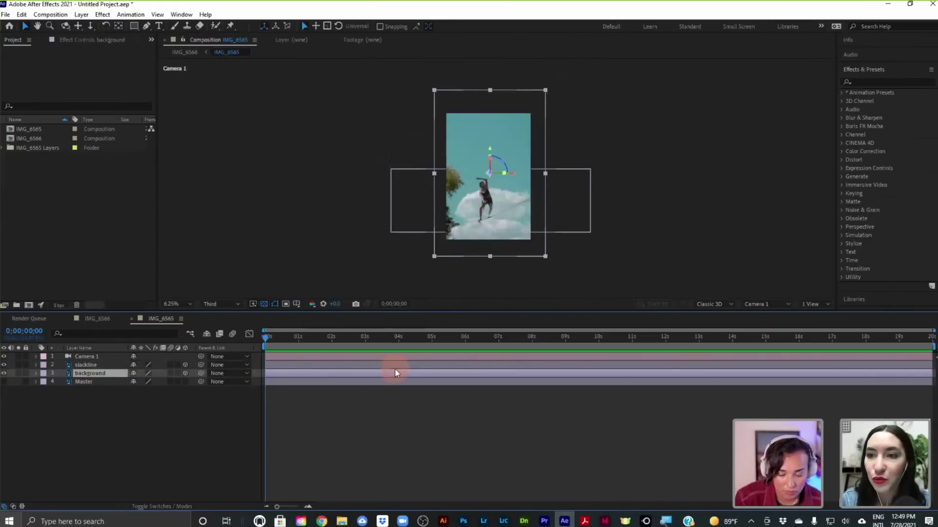
left_click(377, 373)
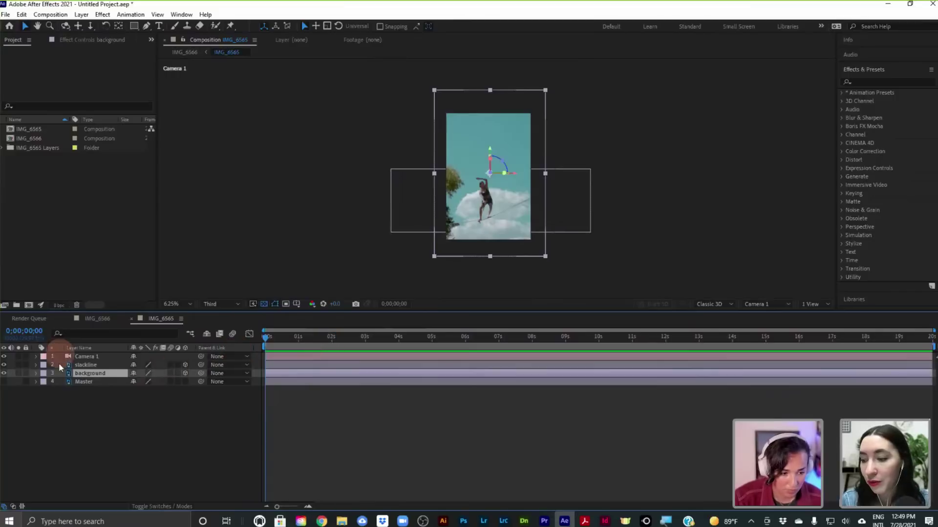
Step: Expand the background layer's properties and delete the Master layer from the IMG_6565 composition
left_click(36, 373)
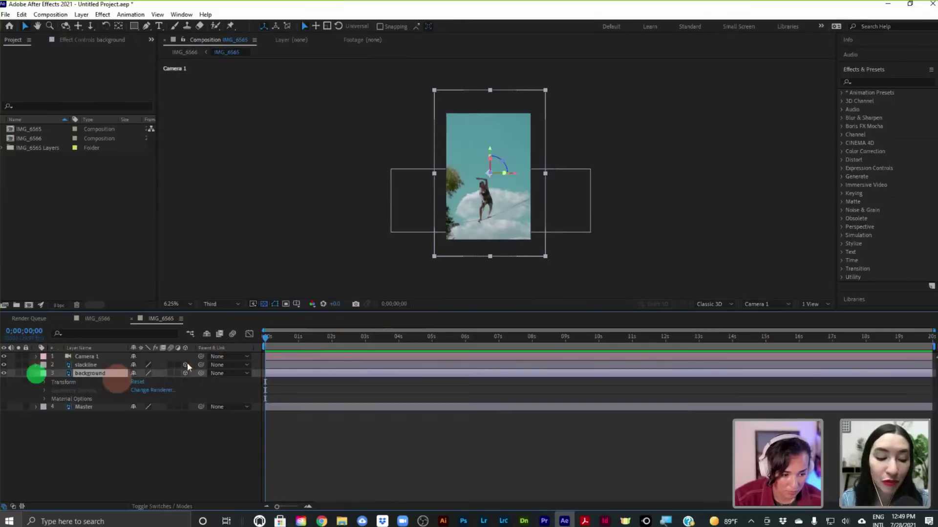
left_click(89, 408)
key("Delete")
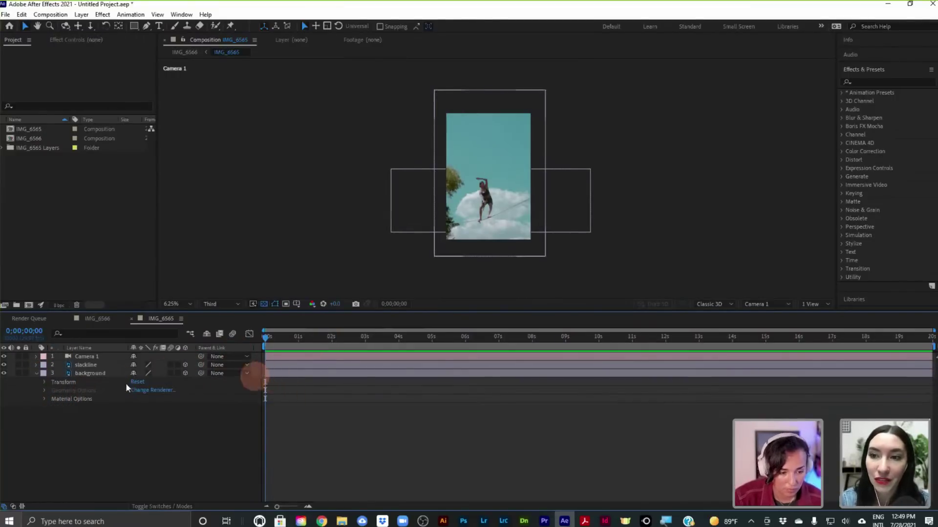
Step: Set the background layer's label color to Cyan
left_click(78, 373)
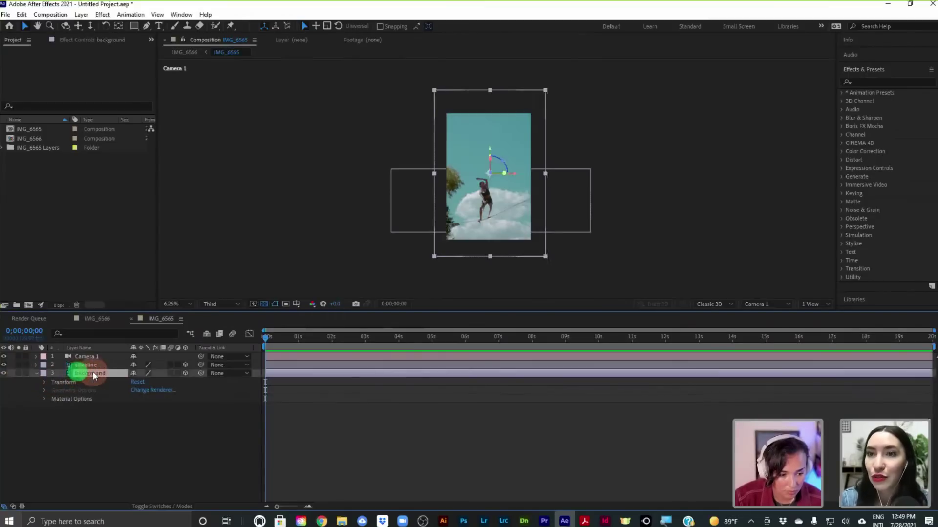
right_click(94, 374)
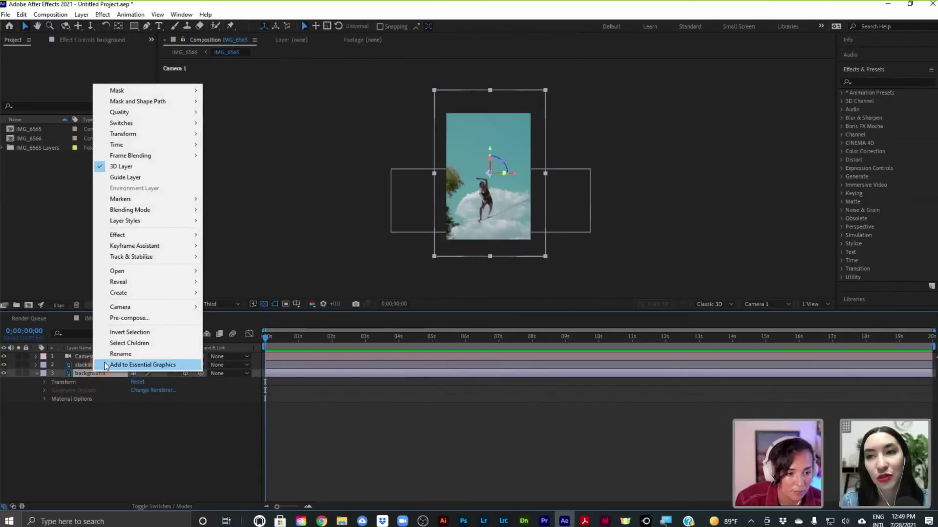
right_click(287, 378)
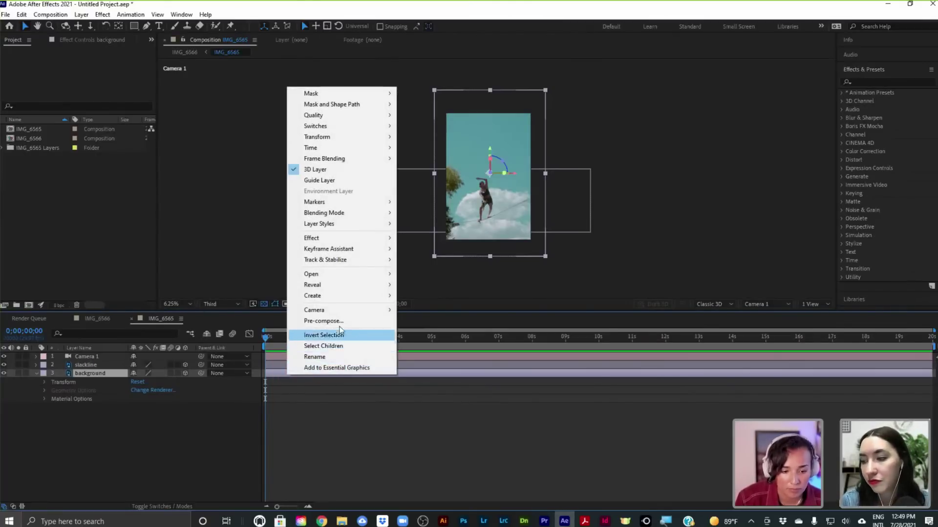
left_click(43, 373)
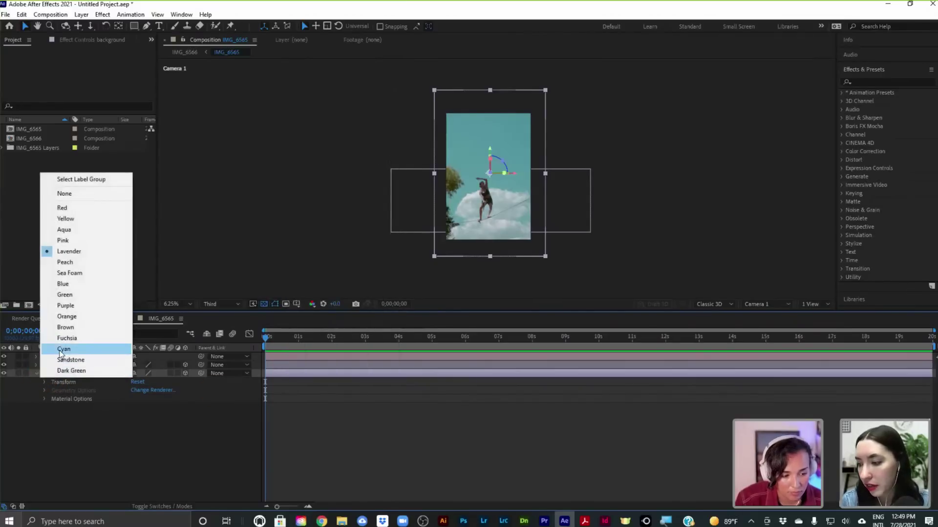
left_click(59, 348)
Step: Try the Cyan and Dark Green label colors on the slackline layer and return it to Lavender
left_click(43, 366)
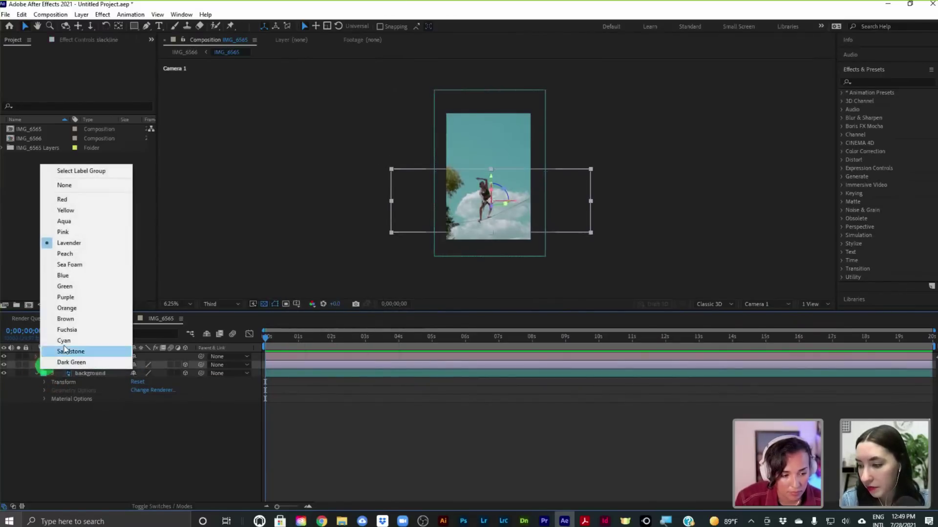
left_click(64, 341)
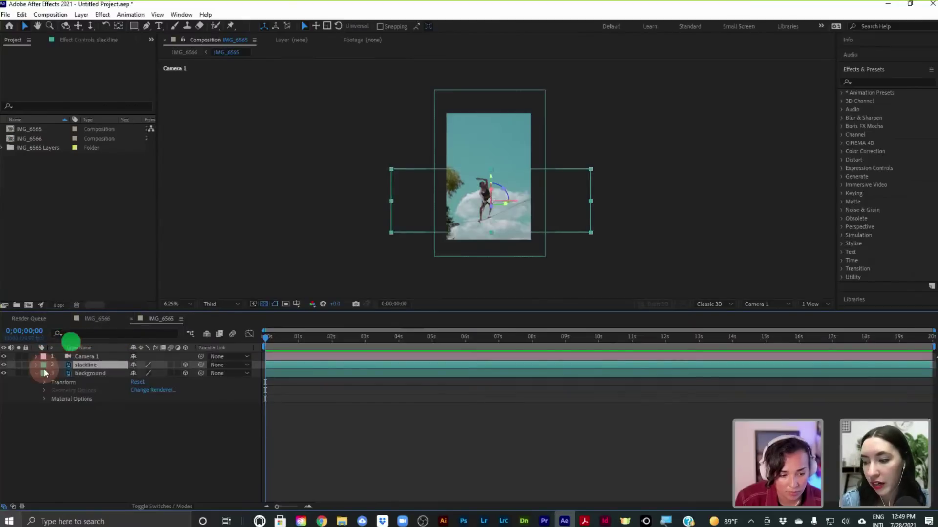
left_click(44, 365)
left_click(71, 362)
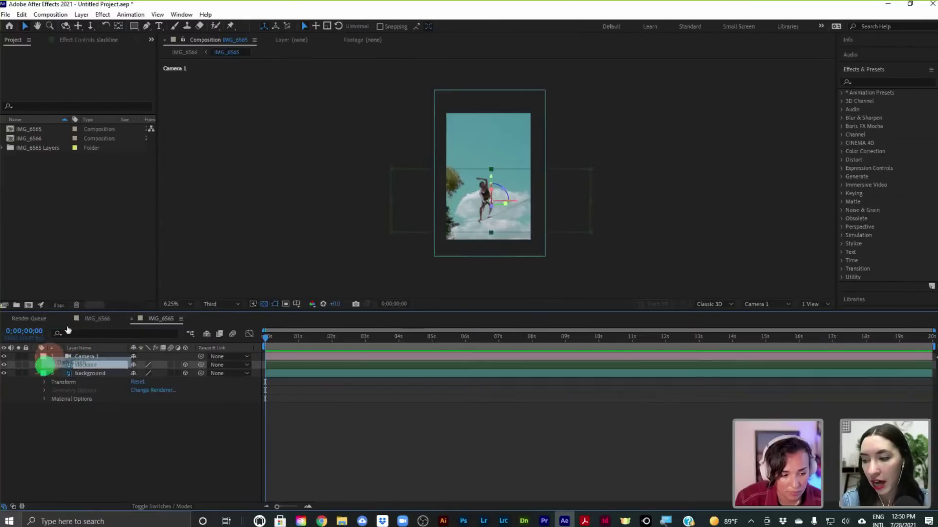
left_click(44, 365)
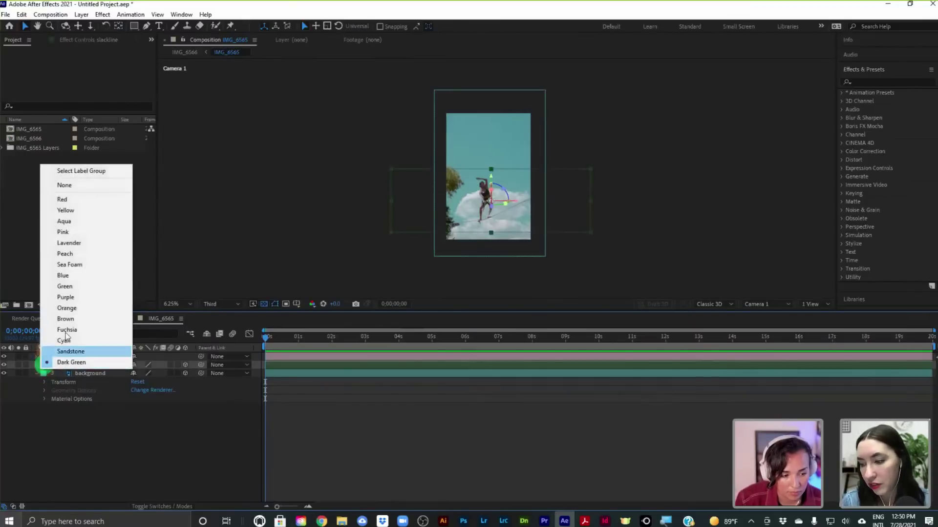
left_click(87, 253)
Step: Set the slackline layer's label color to Yellow and collapse the background layer's properties
left_click(43, 365)
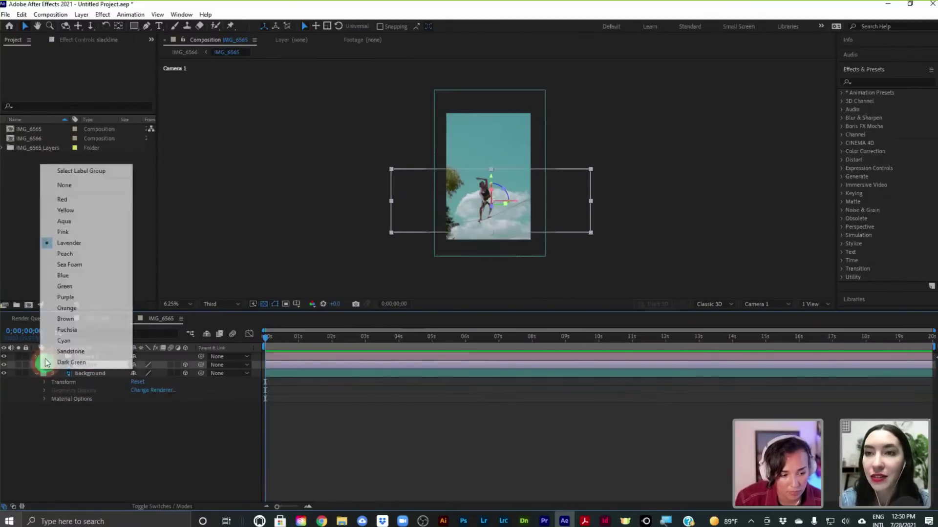
left_click(78, 210)
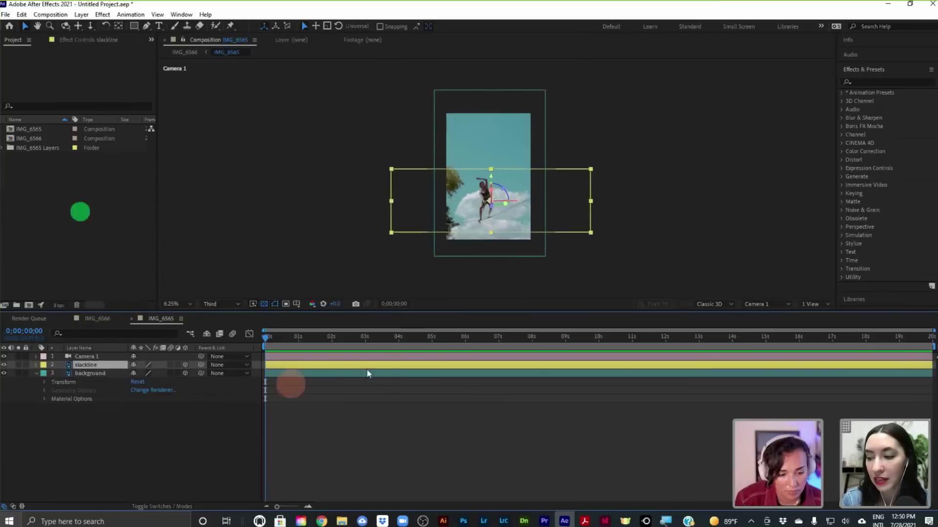
left_click(348, 356)
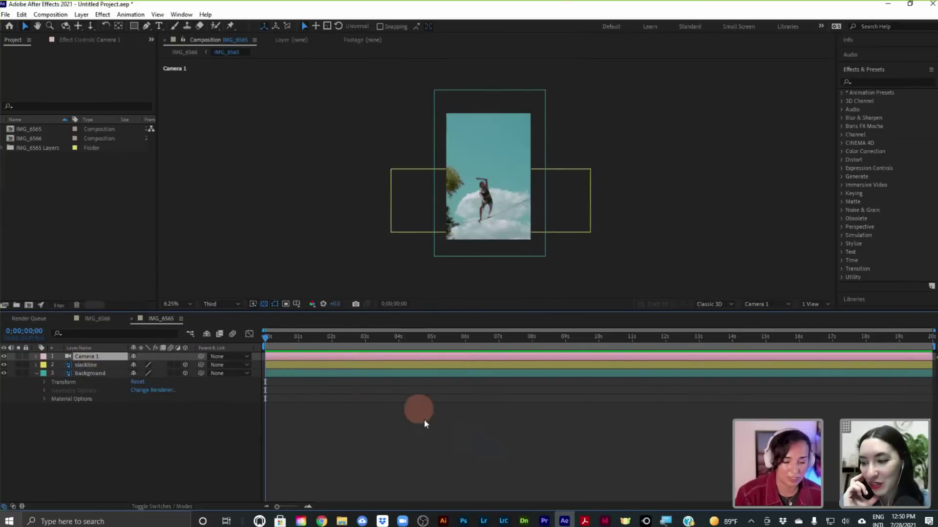
left_click(36, 373)
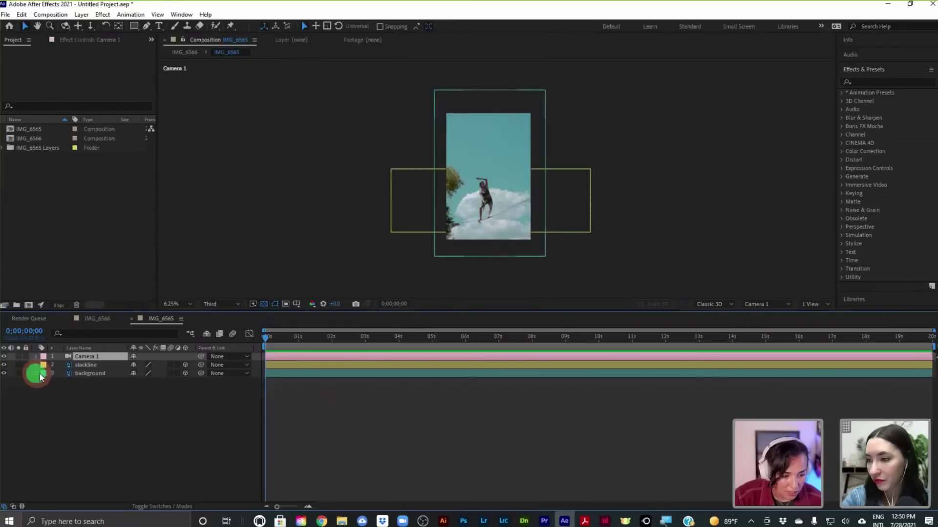
Step: Select the background layer and narrow the timeline's visible range to the first 10 seconds
left_click(85, 374)
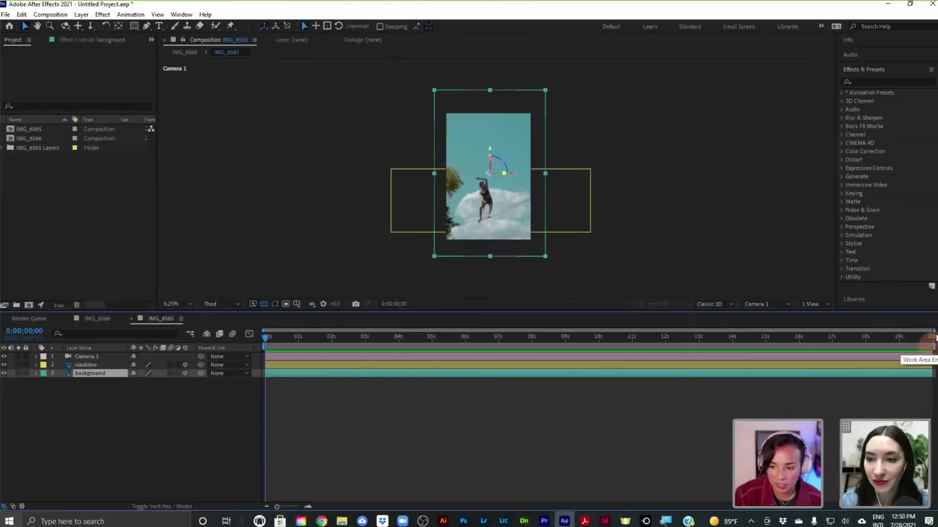
left_click_drag(932, 330, 600, 336)
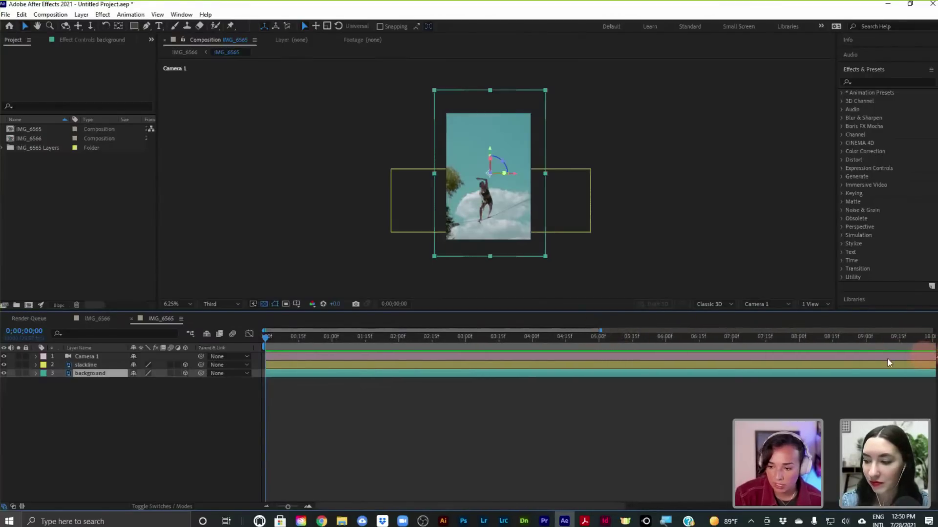
Step: Shorten the work area to end at about 11 seconds and narrow the timeline's visible range to about 15 seconds
left_click_drag(337, 503, 719, 503)
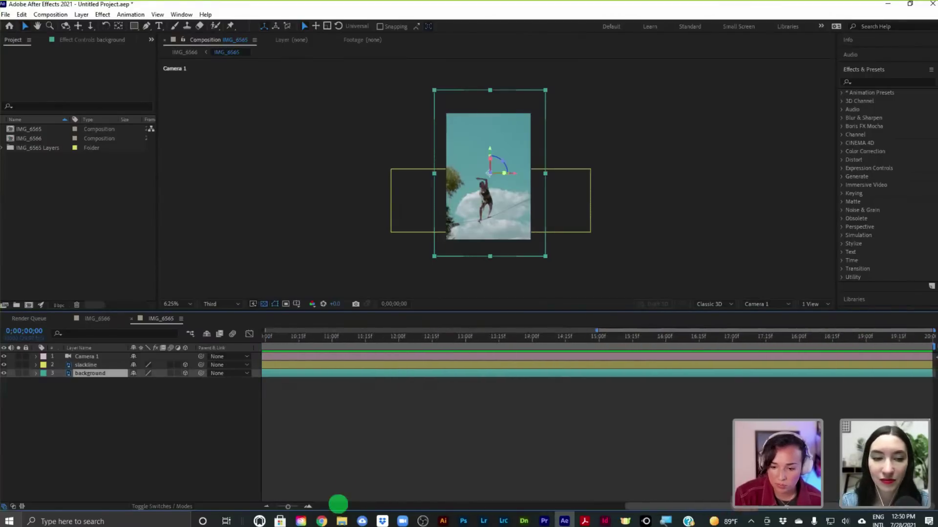
left_click_drag(930, 344, 494, 364)
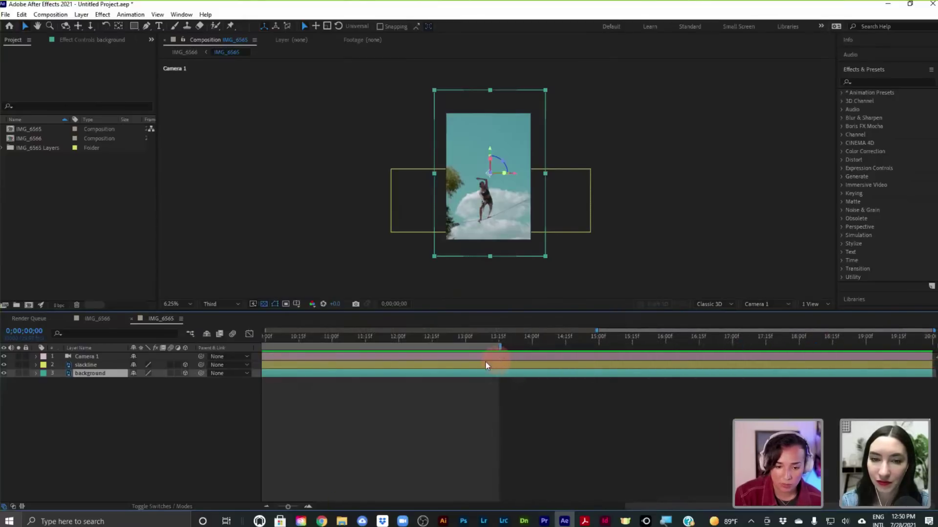
left_click(499, 346)
left_click_drag(597, 331, 163, 320)
left_click(933, 330)
left_click_drag(933, 331, 813, 328)
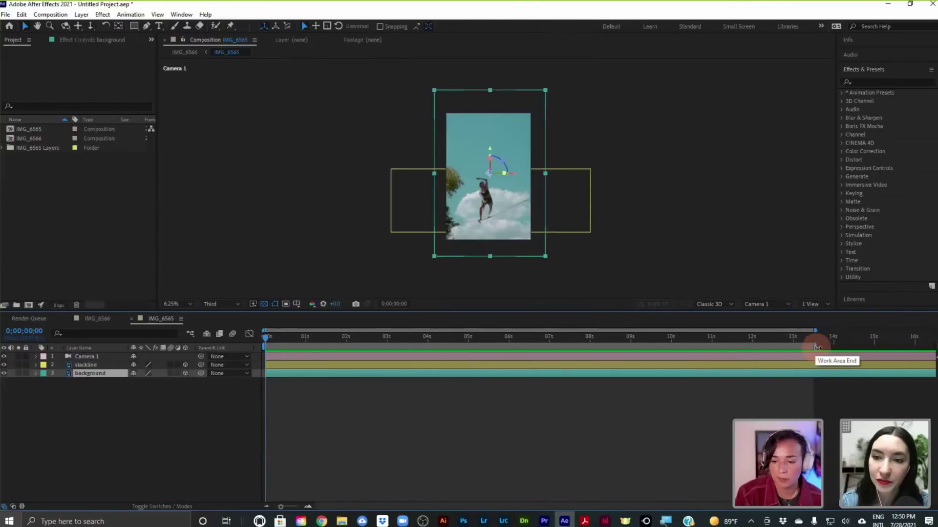
left_click_drag(817, 347, 714, 351)
left_click_drag(816, 331, 761, 332)
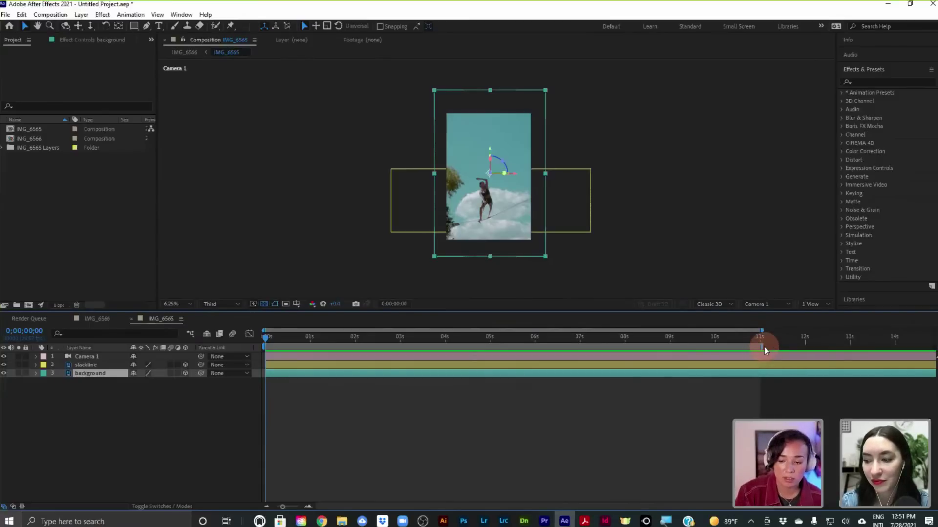
Step: Try extending the work area end to about 12 seconds, return it to 11 seconds, and bring the current time back to the start
left_click_drag(764, 347, 824, 342)
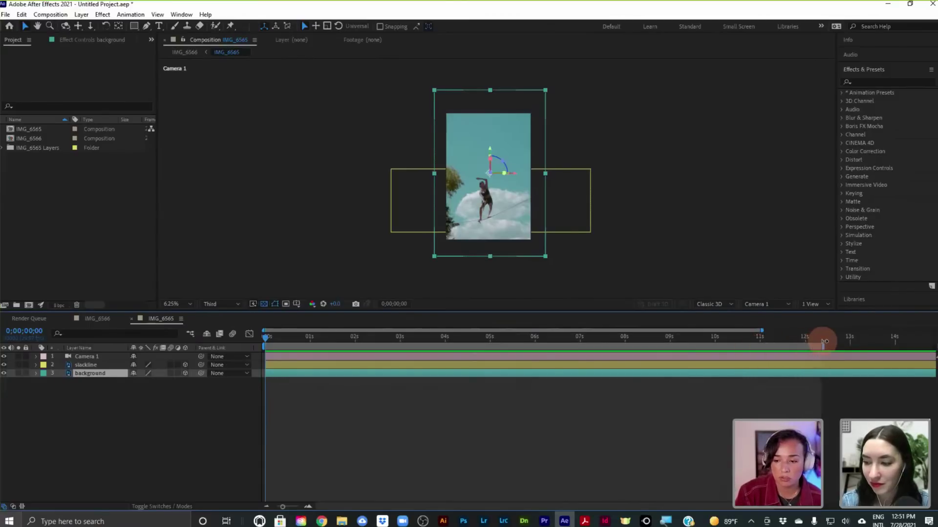
left_click(855, 339)
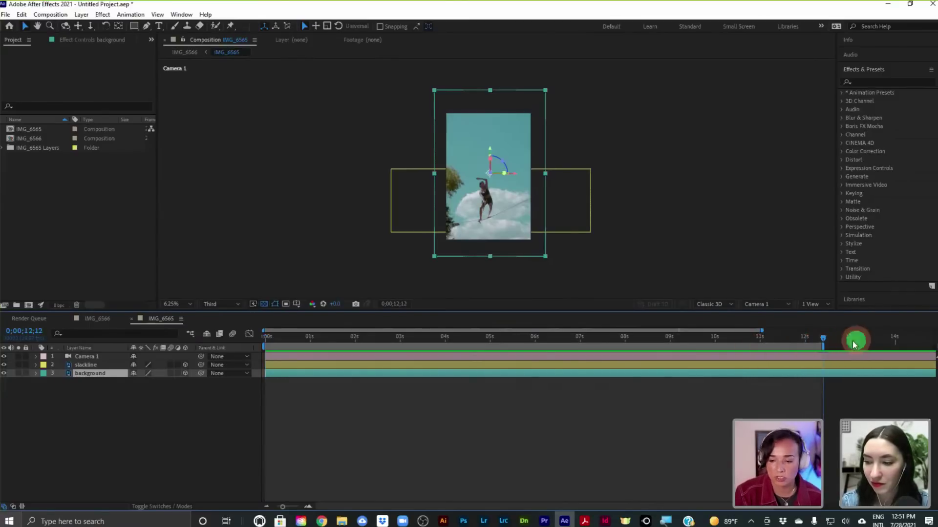
left_click_drag(823, 347, 762, 349)
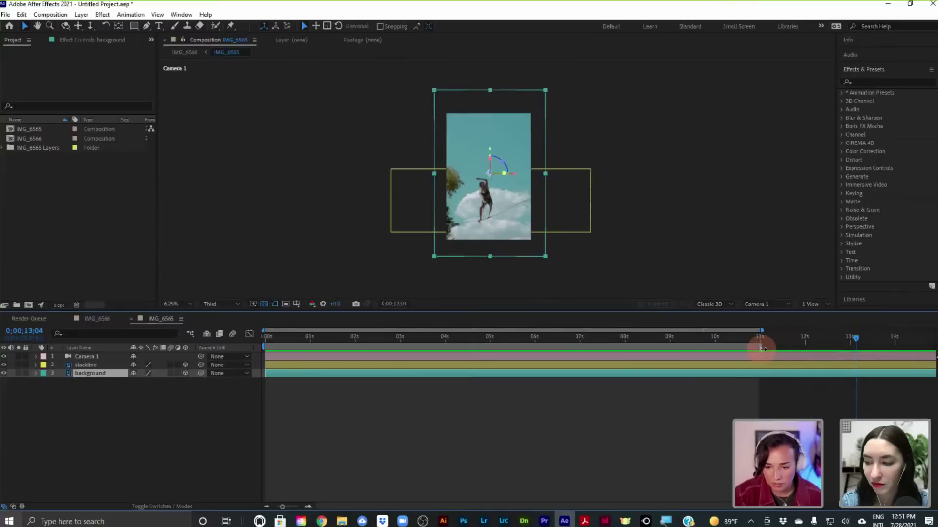
left_click_drag(854, 339, 191, 342)
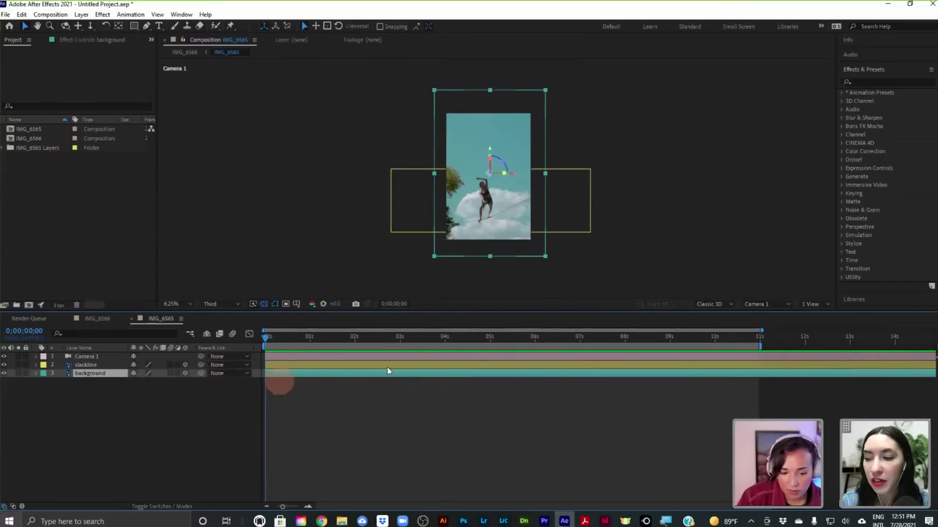
Step: Shorten the work area to end at 6 seconds and briefly check the background layer's property groups
left_click_drag(761, 344, 537, 361)
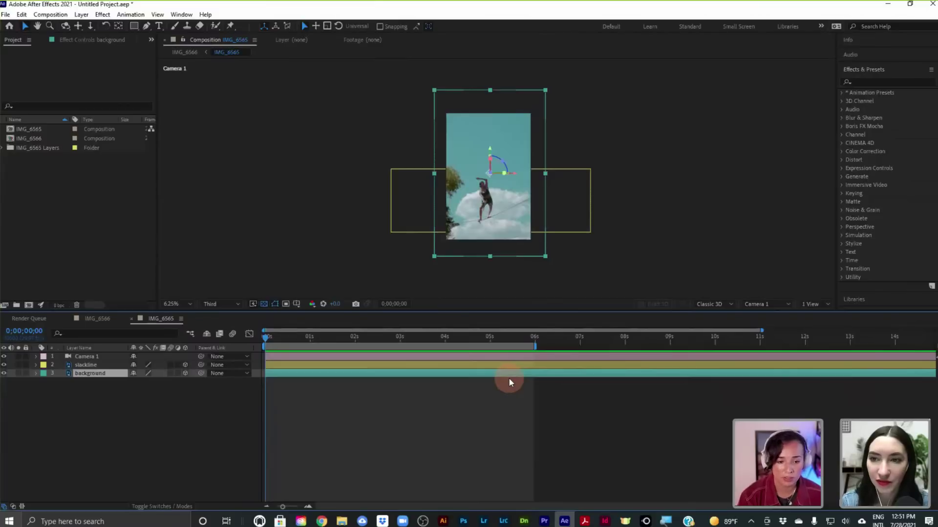
left_click(36, 374)
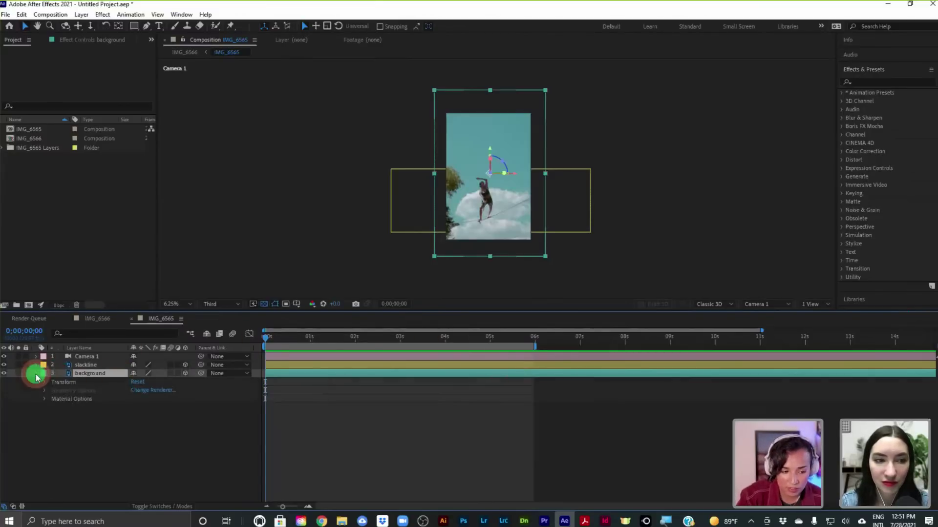
left_click(36, 375)
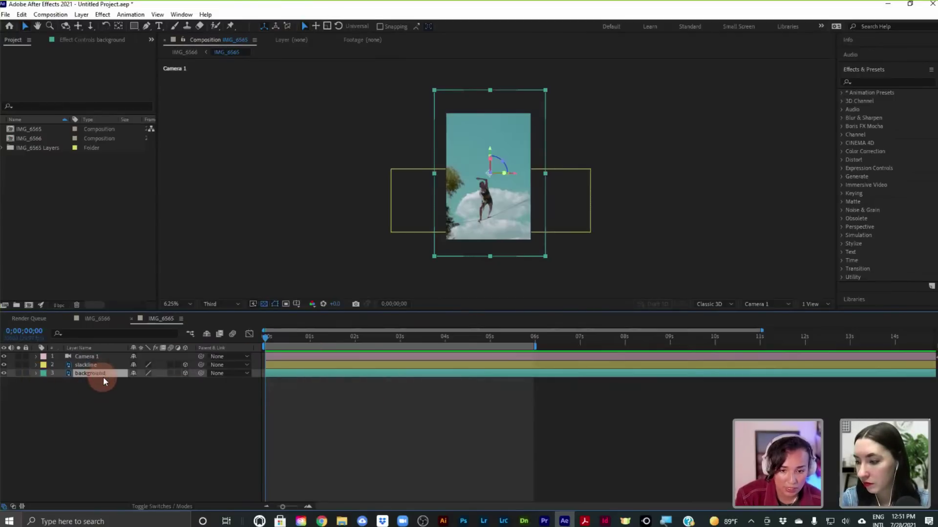
Step: Scale the background layer down slightly and reposition it behind the slackliner so it still covers the frame
mouse_move(519, 133)
left_mouse_down()
mouse_move(539, 130)
mouse_move(506, 130)
mouse_move(517, 133)
left_mouse_up()
mouse_move(544, 92)
left_mouse_down()
mouse_move(535, 99)
mouse_move(562, 77)
mouse_move(534, 110)
mouse_move(558, 79)
mouse_move(548, 89)
left_mouse_up()
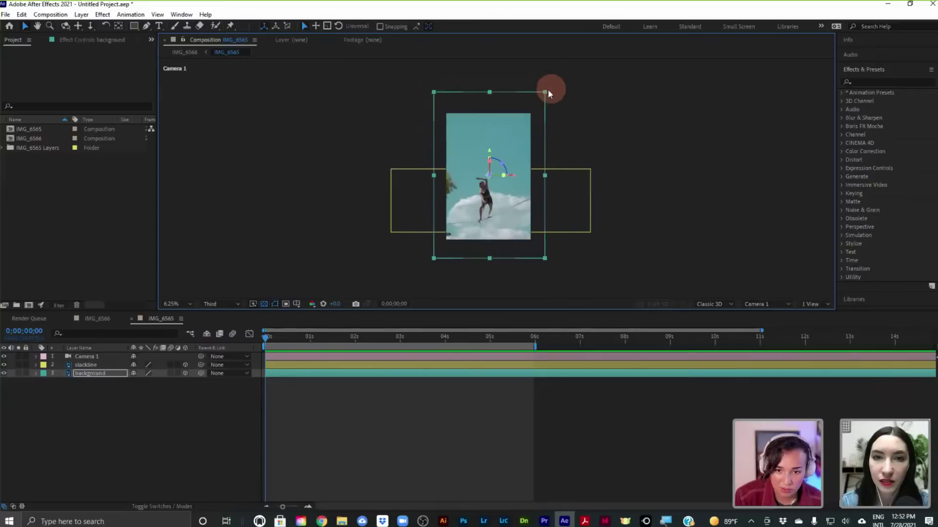
left_click(547, 90)
left_click(543, 91)
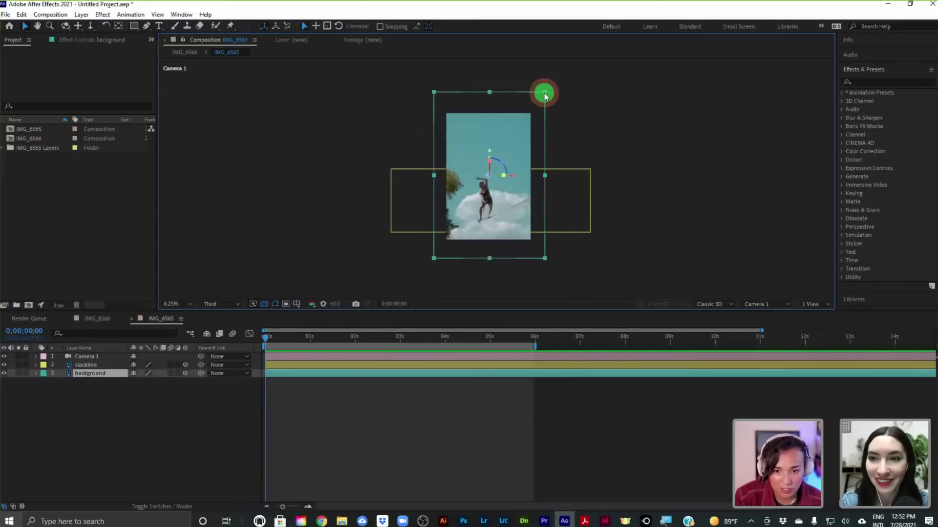
left_click_drag(544, 91, 541, 123)
mouse_move(516, 136)
left_mouse_down()
mouse_move(499, 138)
mouse_move(511, 134)
left_mouse_up()
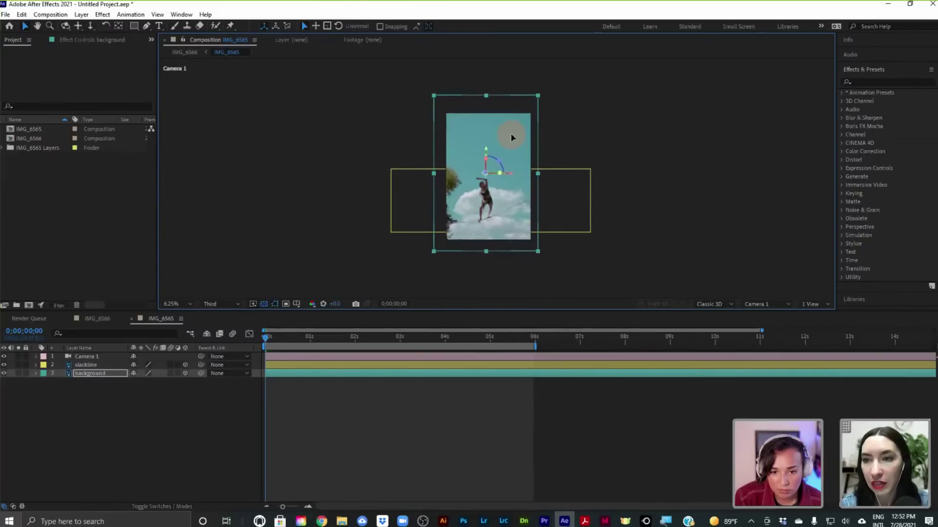
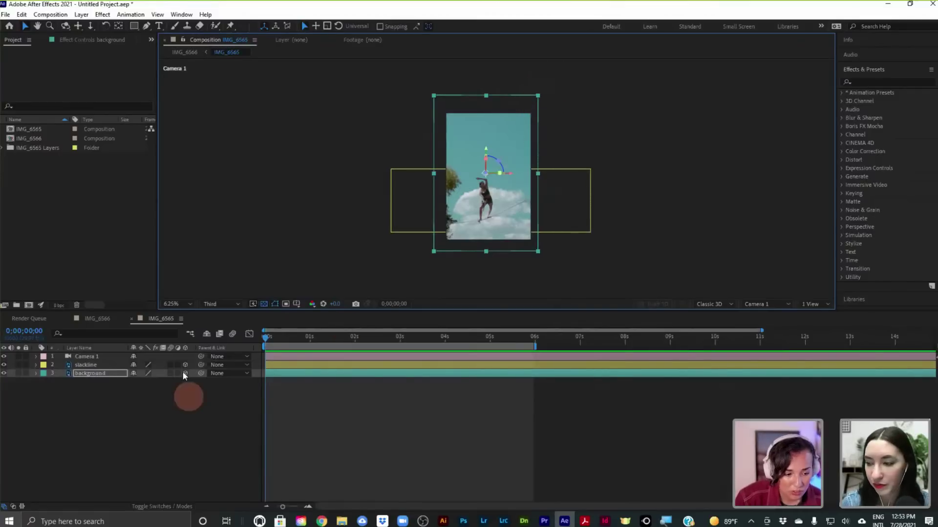
Step: Expand the background layer's property groups, shrink the layer to about 88.4% scale, and reposition it to cover the whole frame
left_click(36, 374)
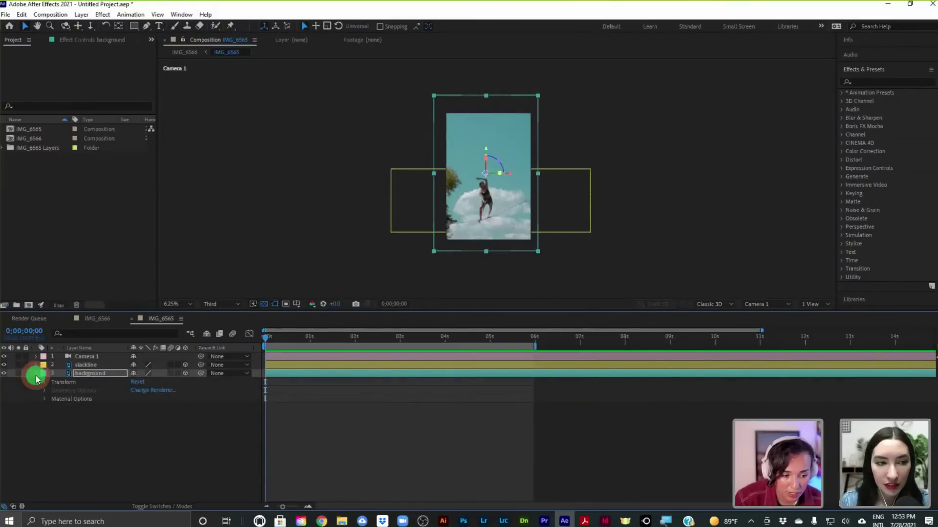
left_click_drag(537, 96, 502, 136)
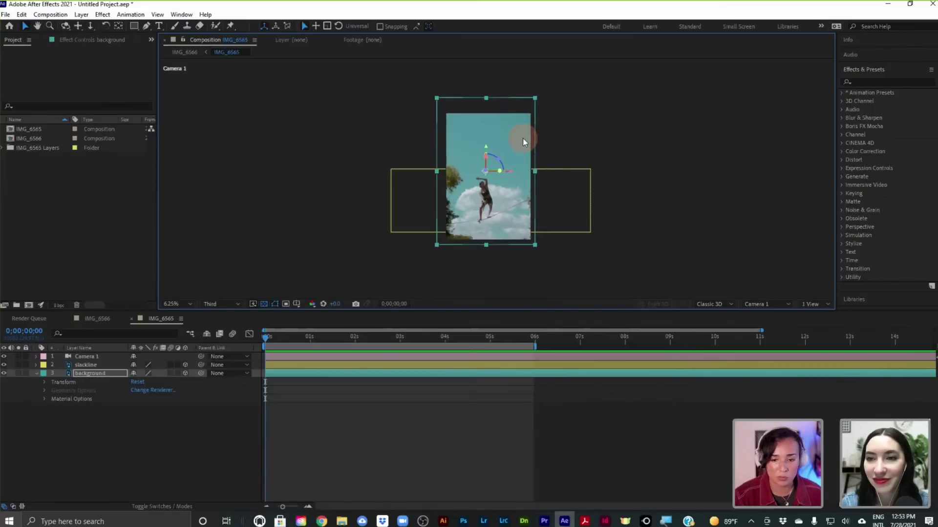
key("period")
key("comma")
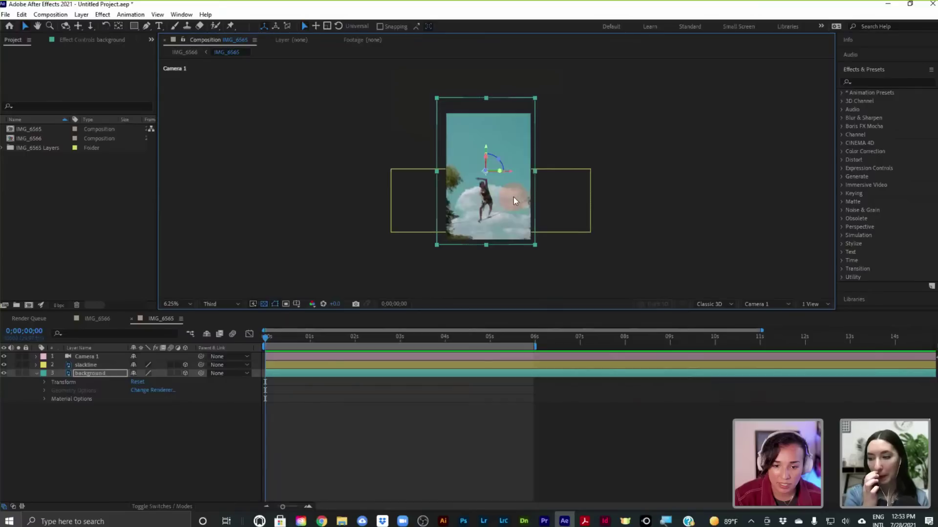
key("period")
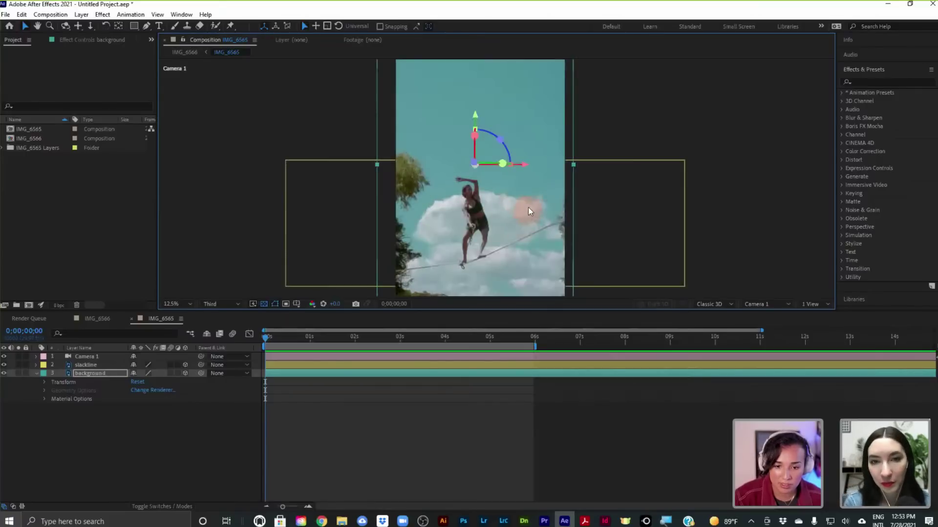
key("comma")
left_click_drag(516, 129, 518, 132)
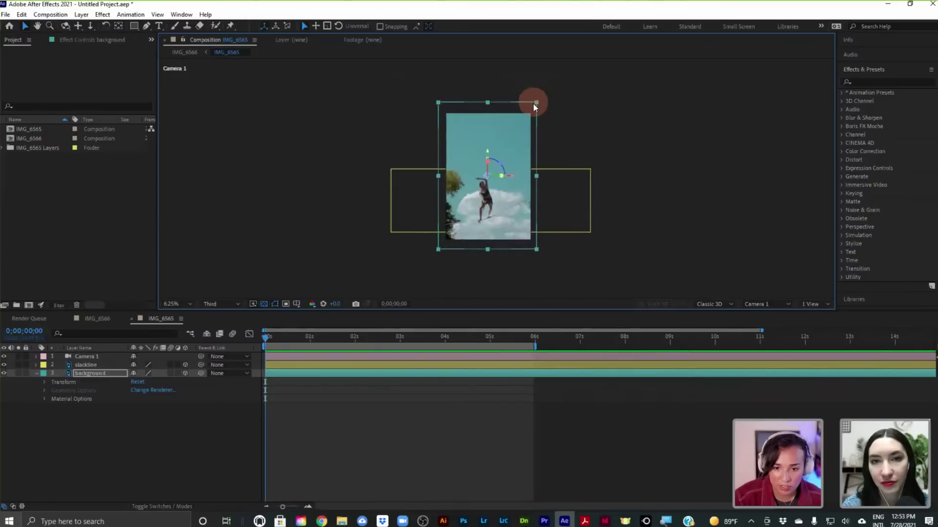
left_click(90, 426)
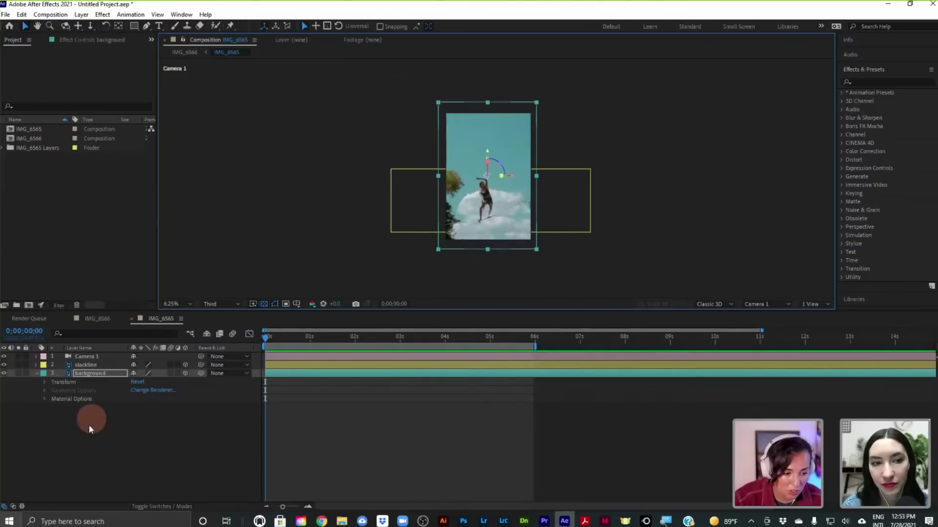
Step: Reveal the background layer's Transform properties, try a Scale keyframe at the start of the timeline, and undo it
left_click(44, 382)
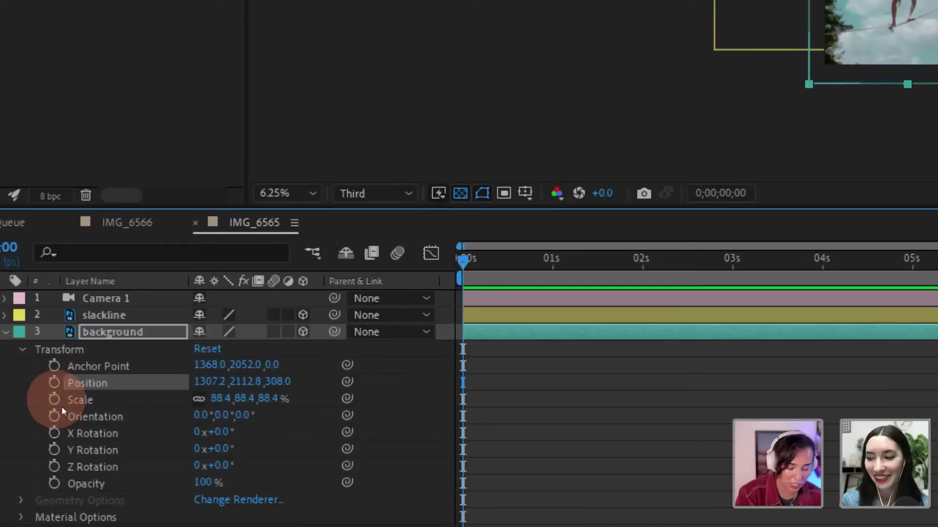
key("comma")
key("period")
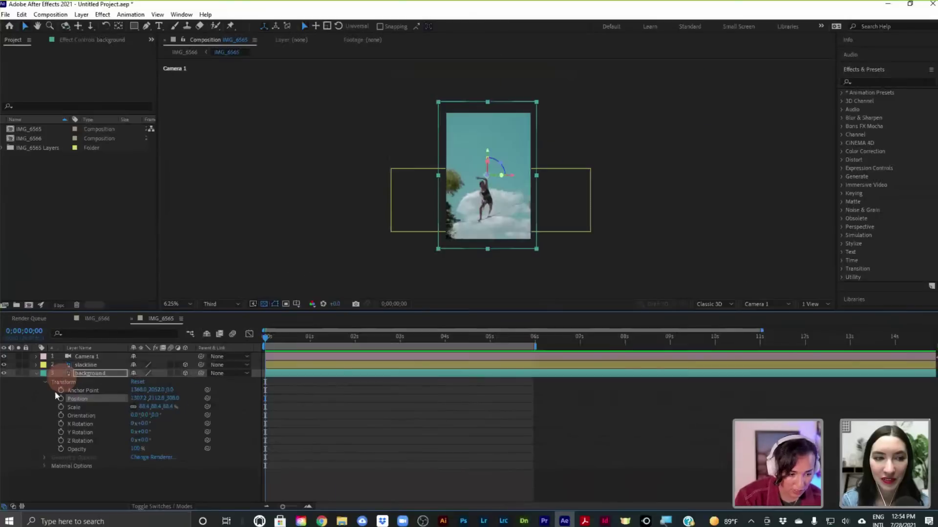
left_click(61, 407)
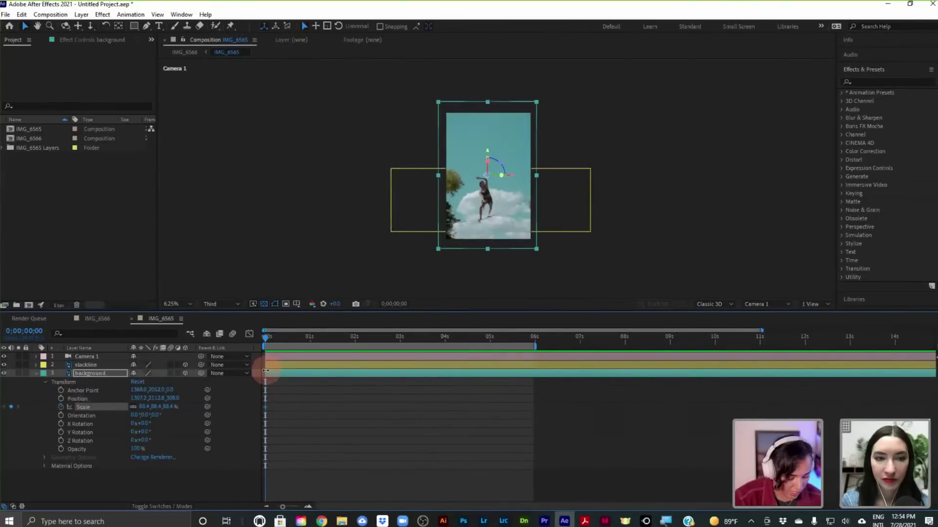
key("ctrl+z")
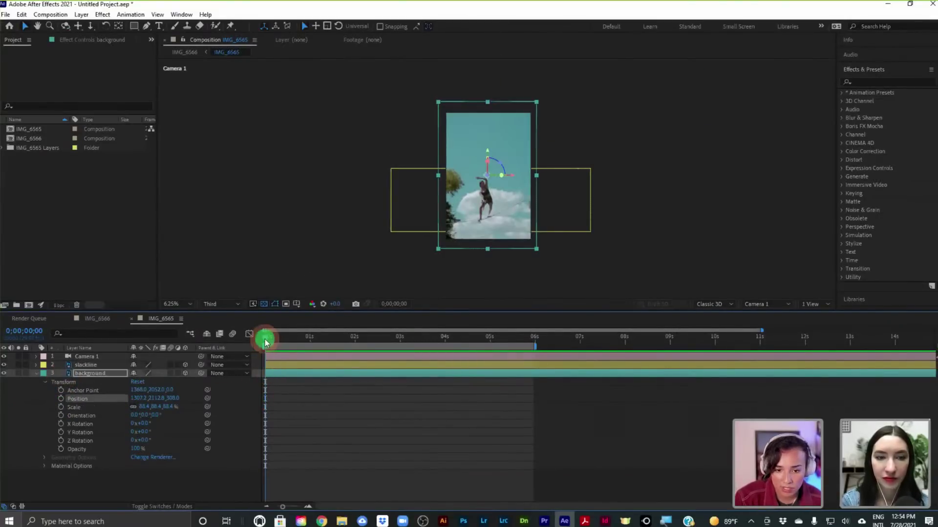
Step: Enlarge the background layer to about 116.6% scale in the composition view
left_click_drag(536, 102, 558, 90)
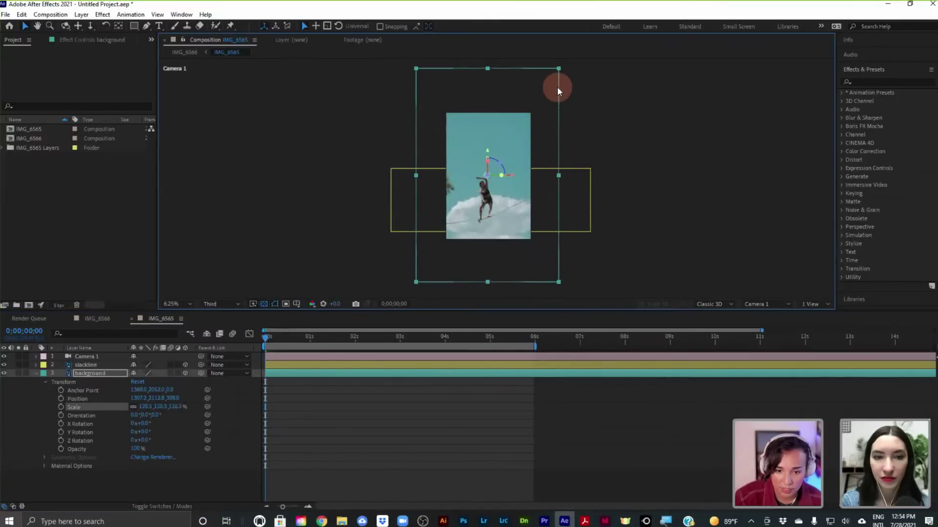
left_click(556, 71)
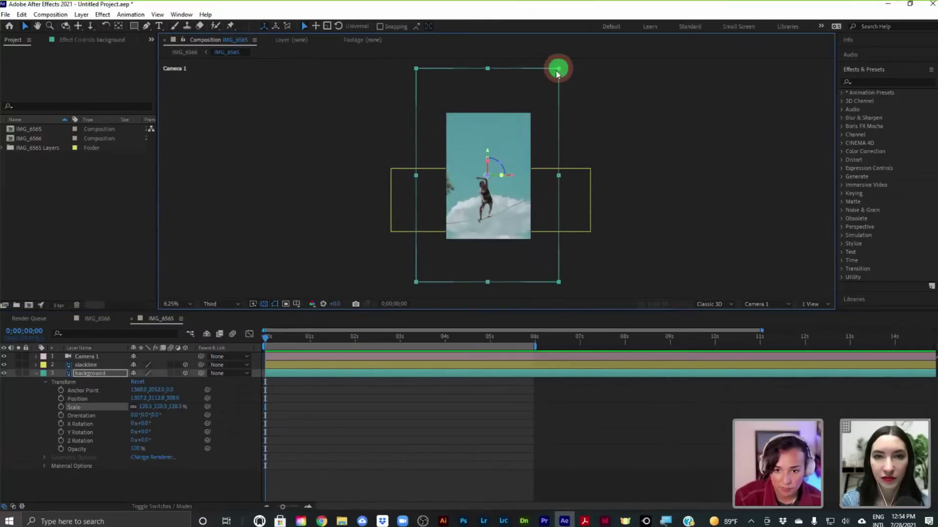
left_click(558, 69)
left_click_drag(558, 69, 549, 77)
Step: Move the current time to 0;00;05;29 and add a Scale keyframe to the background layer there
left_click_drag(266, 337, 536, 342)
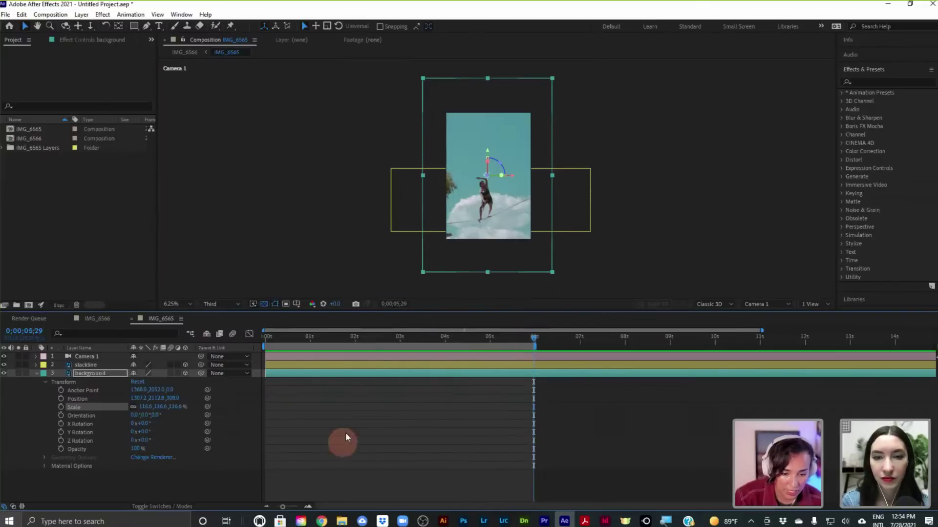
left_click(61, 409)
left_click(423, 433)
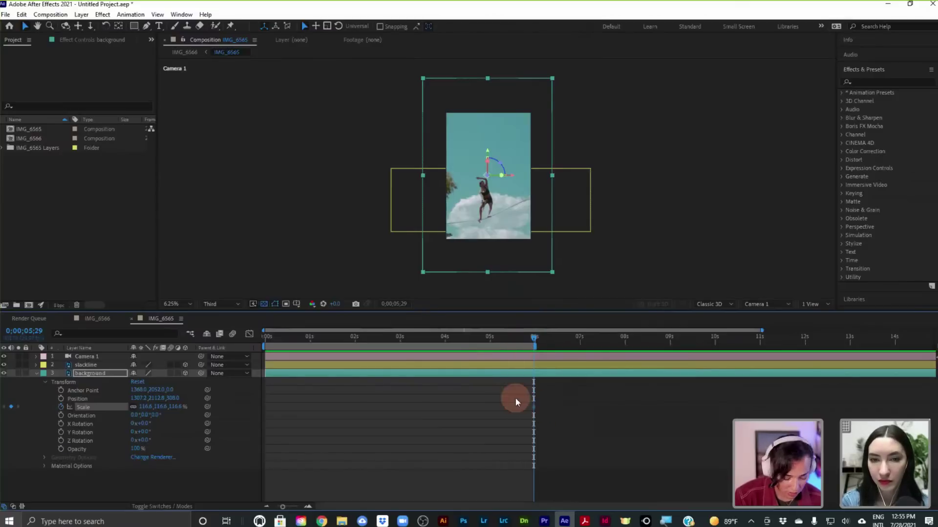
key("period")
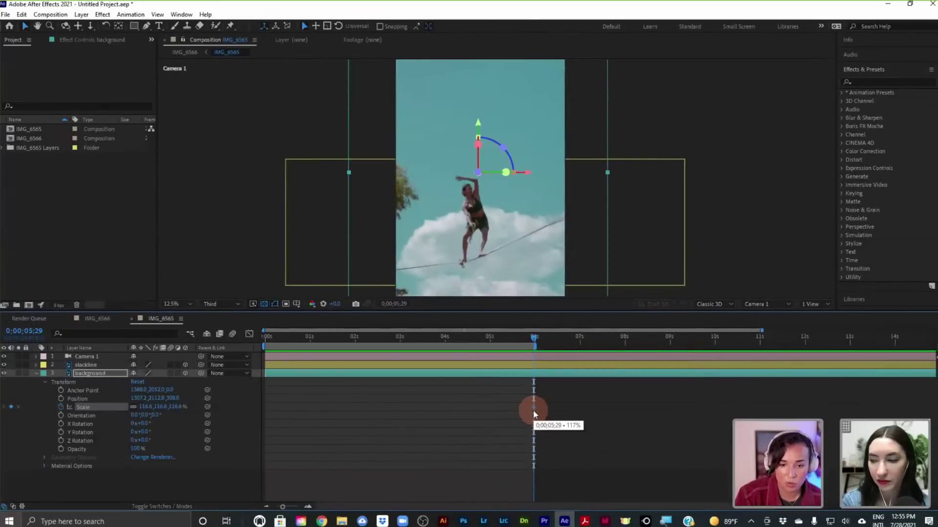
Step: Return to 0;00;00;00 and set the background layer's Scale to about 86.6% for a starting keyframe
left_click(533, 339)
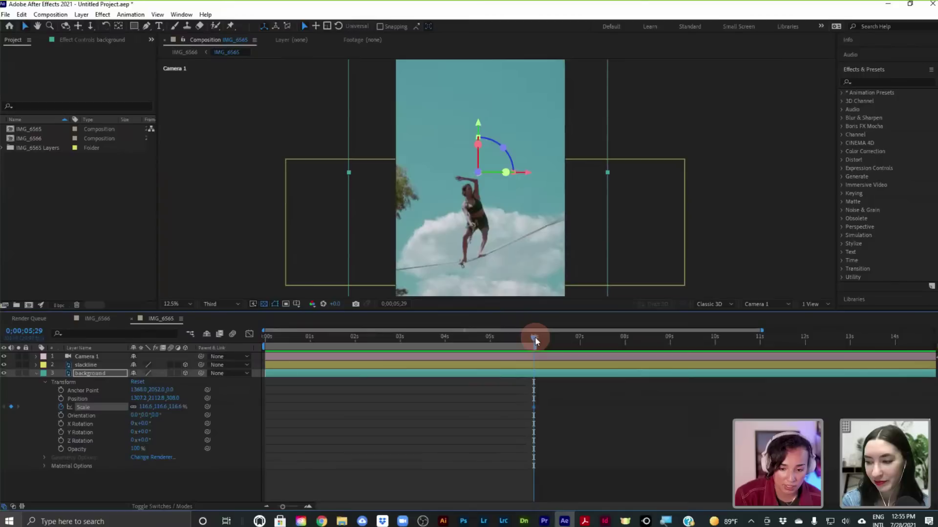
left_click_drag(515, 339, 249, 350)
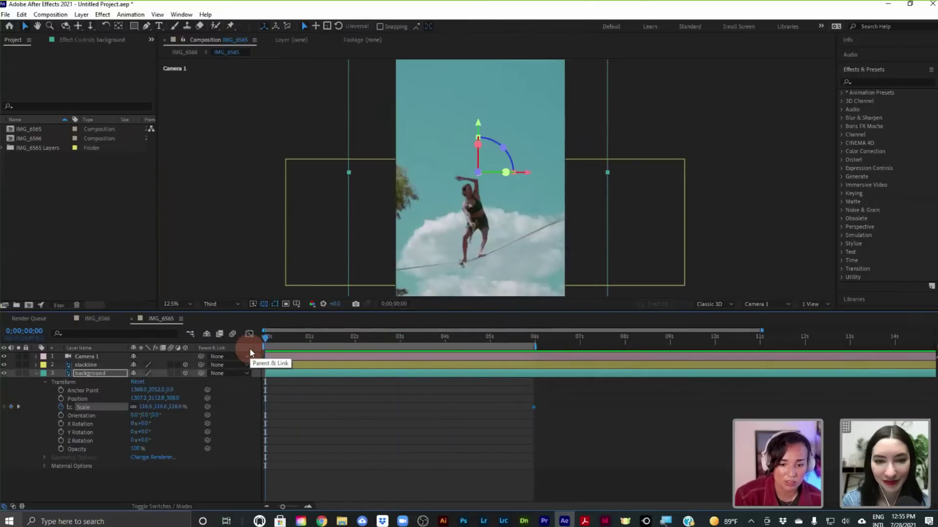
left_click(522, 203)
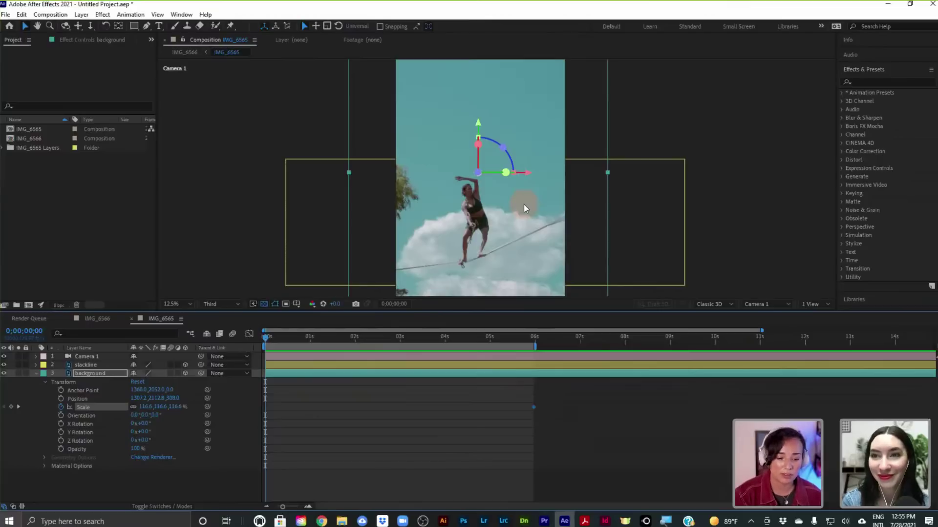
left_click(538, 421)
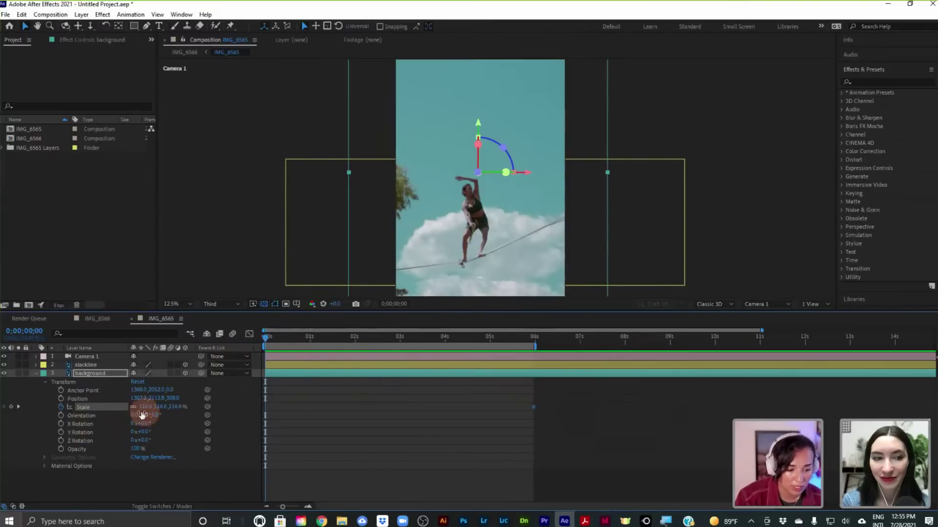
left_click_drag(148, 410, 142, 419)
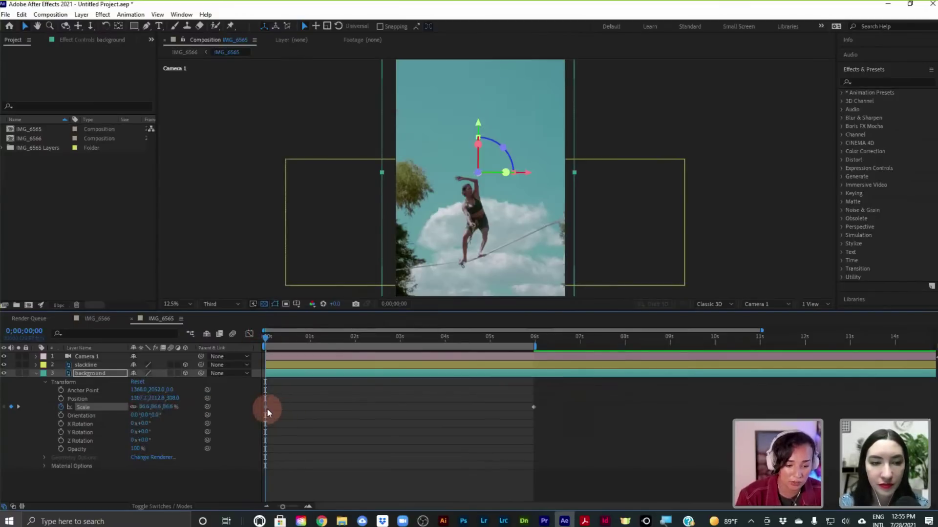
Step: Examine the background layer's starting Scale keyframe and its keyframe control, and scrub the timeline to 0;00;02;29
mouse_move(267, 409)
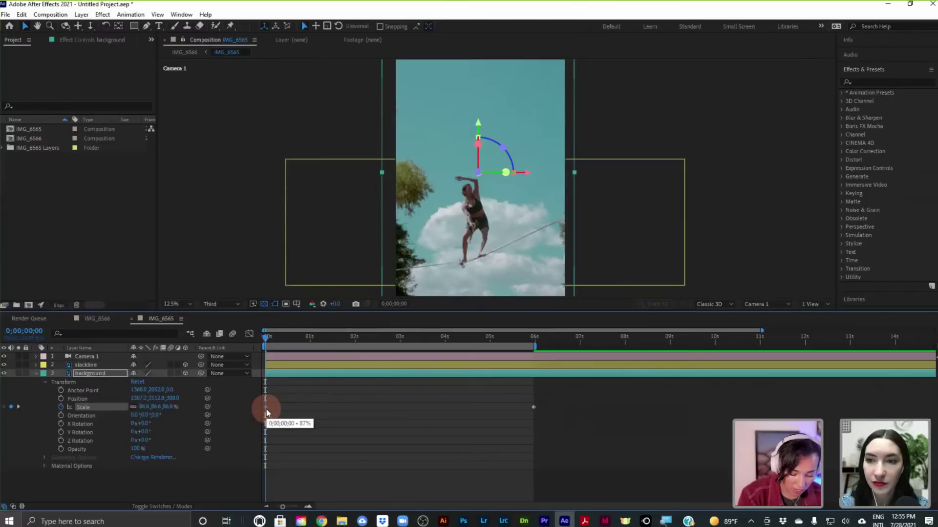
key("period")
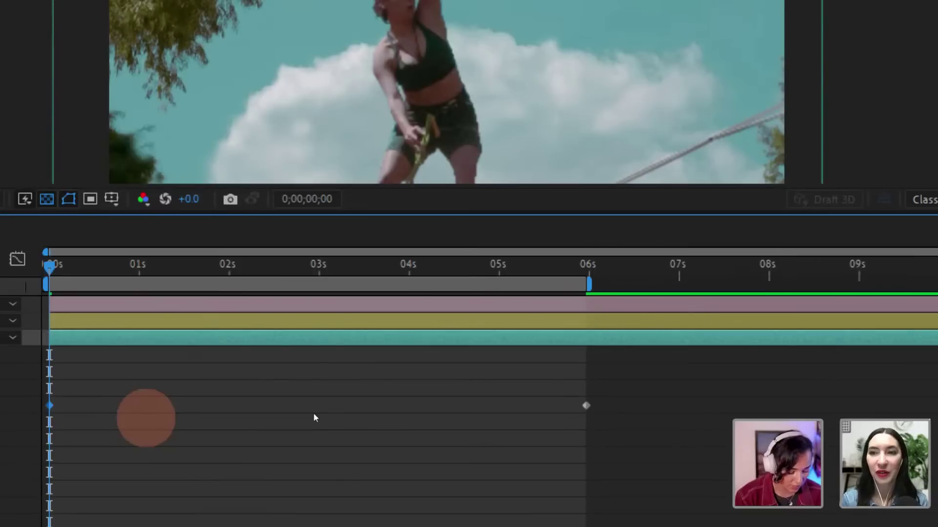
key("comma")
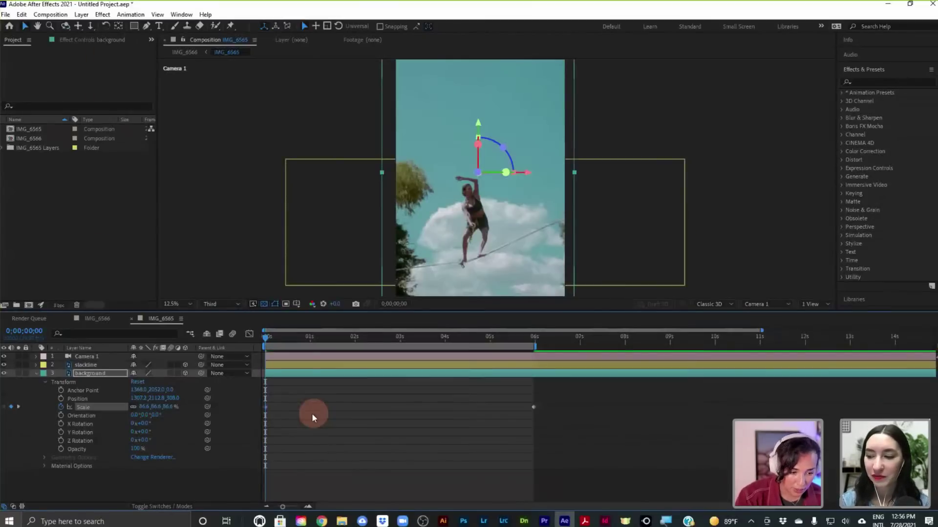
left_click(11, 408)
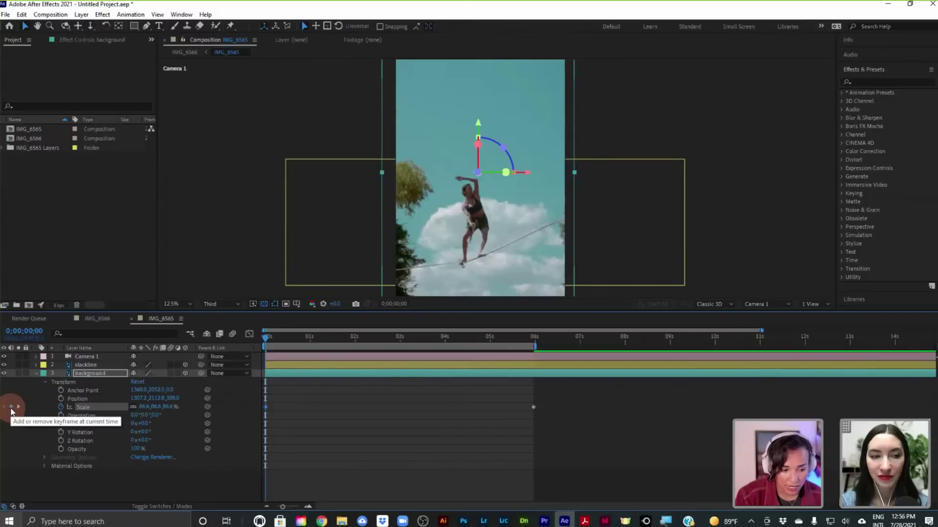
left_click(266, 339)
left_click_drag(266, 339, 398, 345)
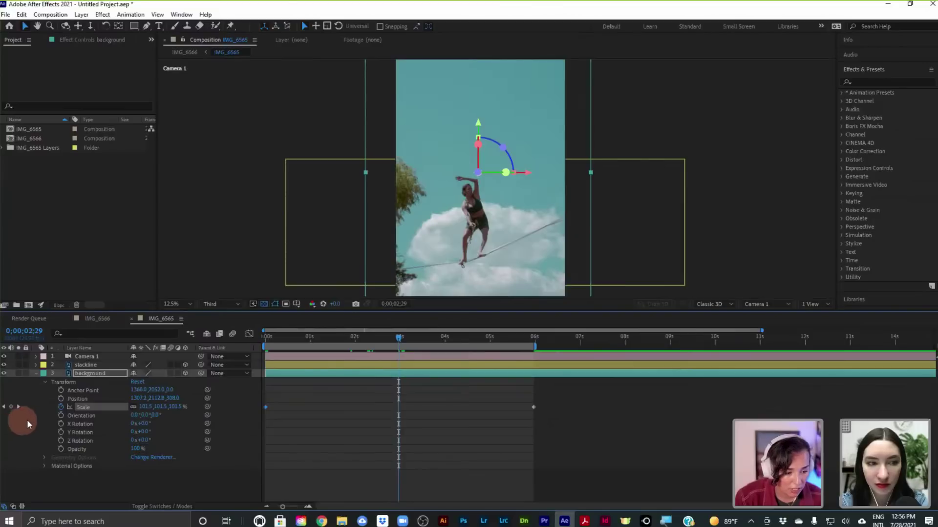
Step: Try an Orientation keyframe on the background layer at 0;00;02;29 and undo it
left_click(61, 415)
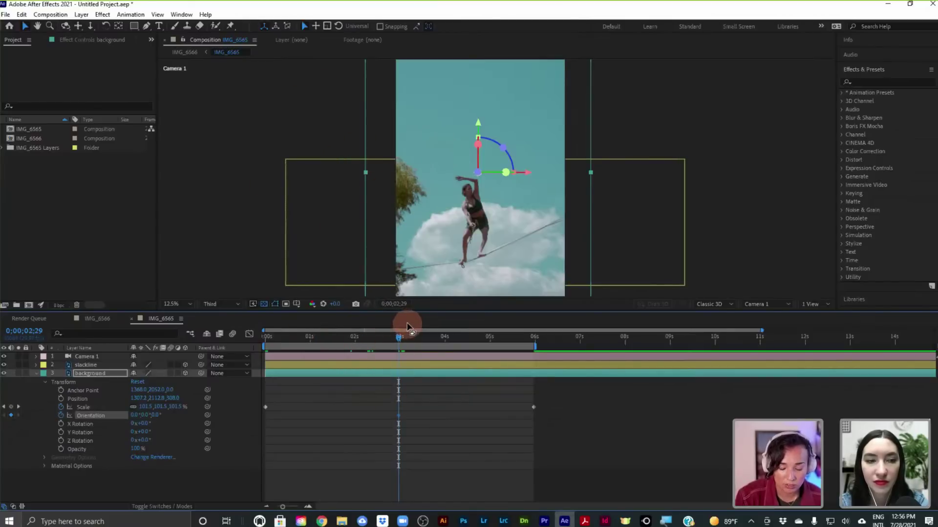
key("ctrl+z")
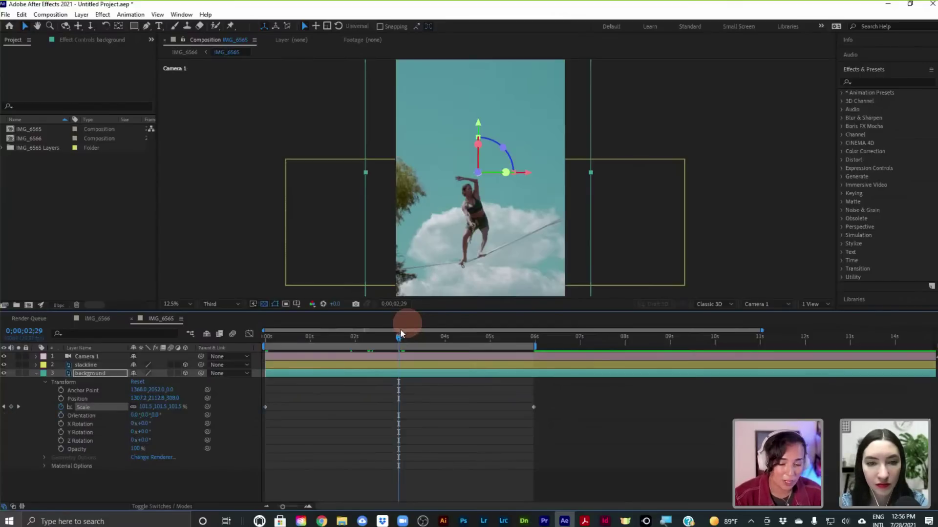
Step: Preview the background's scale animation from the start of the timeline, return to 0;00;00;00, and collapse the layer's properties
left_click_drag(397, 337, 247, 346)
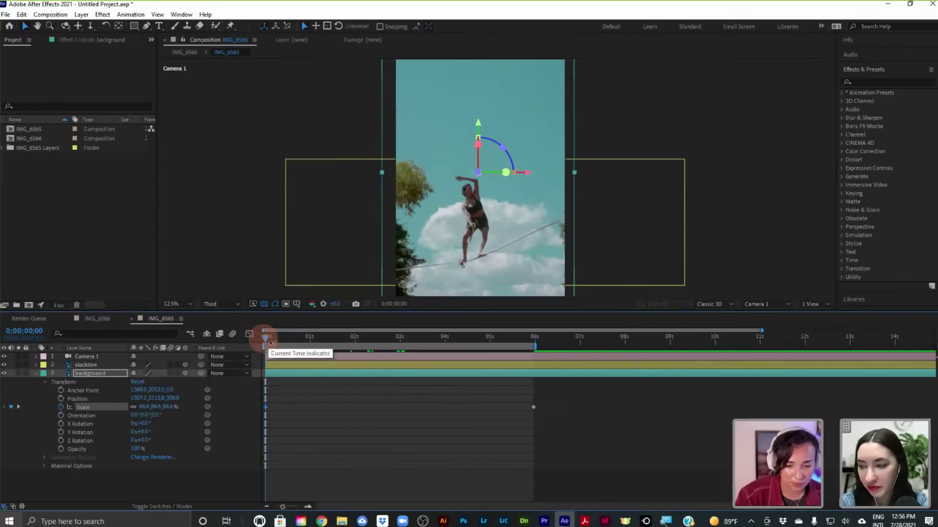
key("space")
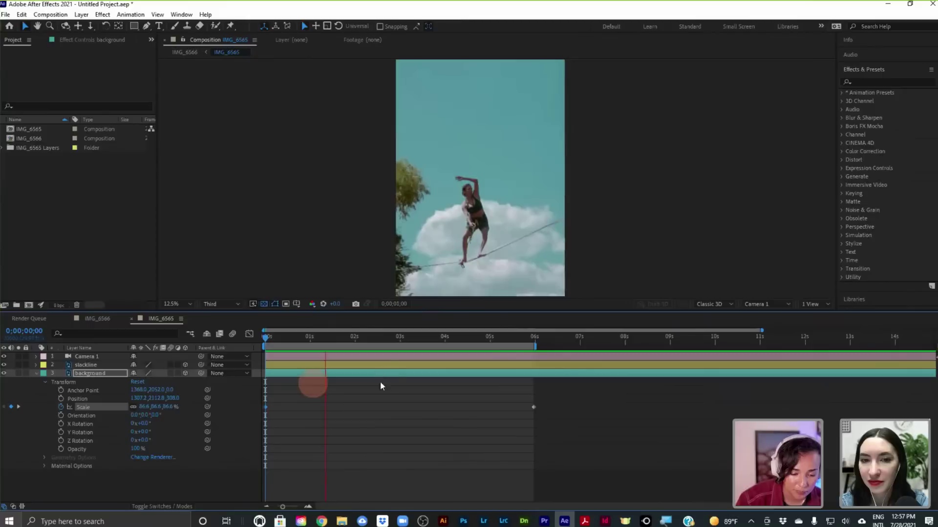
left_click(383, 338)
left_click(222, 304)
left_click(222, 305)
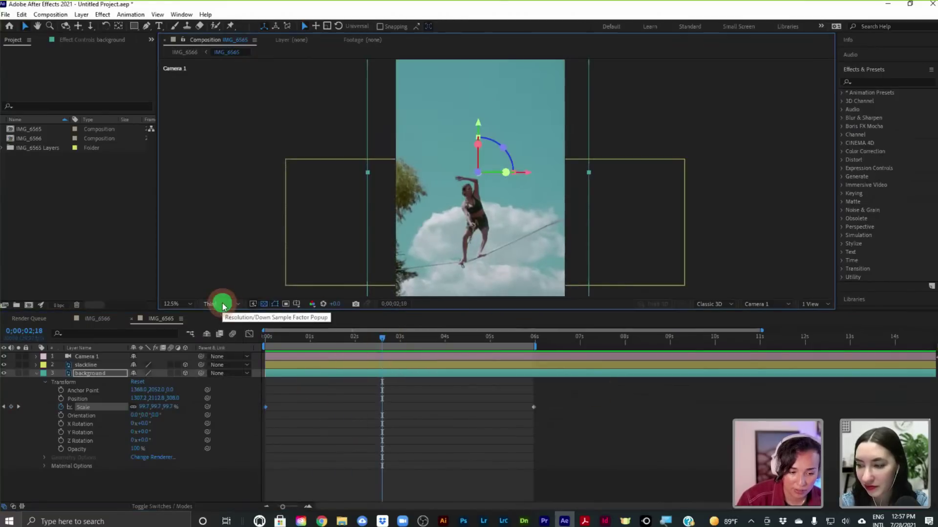
left_click(222, 303)
left_click(222, 303)
left_click(384, 338)
key("Home")
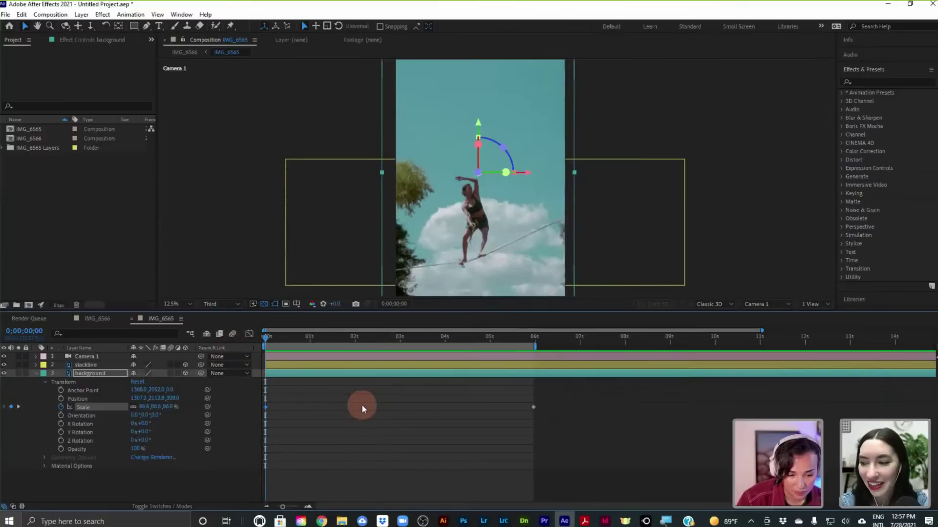
left_click(38, 374)
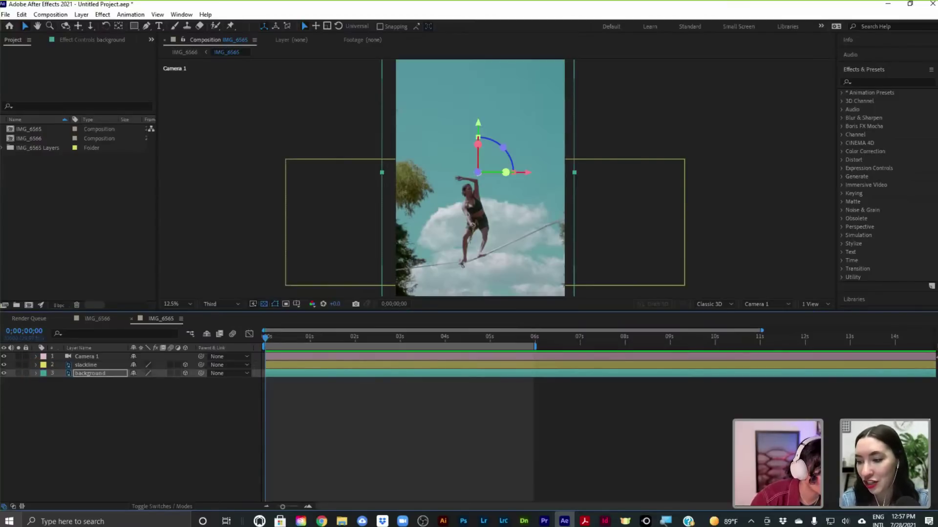
Step: Play back the slackline composition from 0;00;00;00 to review the parallax motion, and stop the playback
left_click(609, 163)
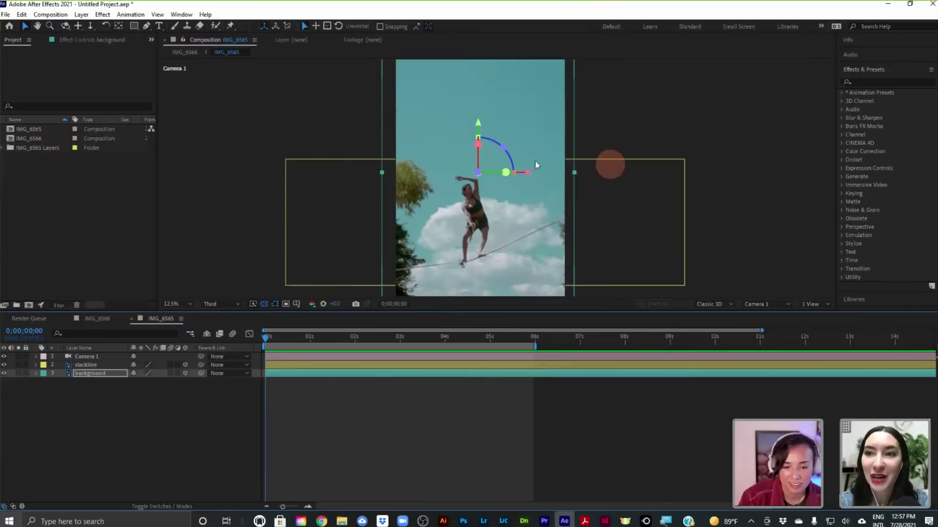
left_click(469, 220)
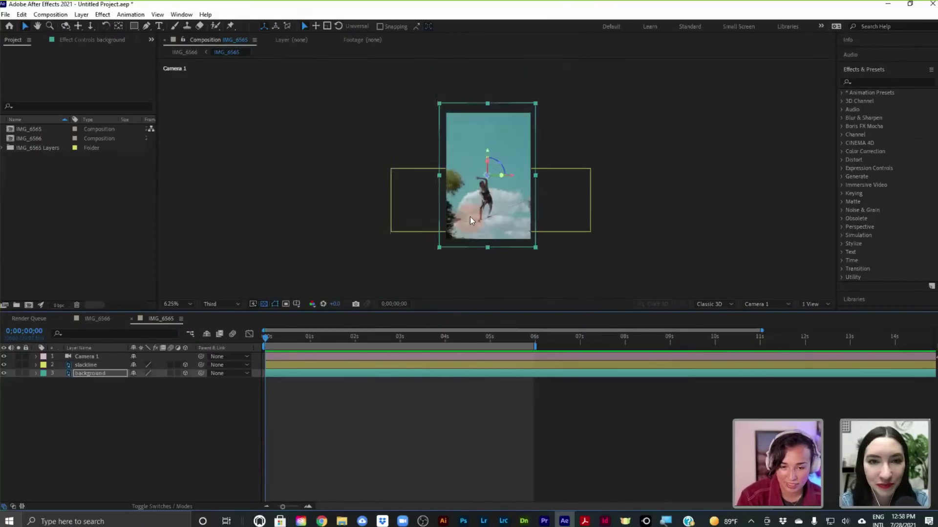
left_click(492, 216)
scroll(492, 215, "down", 1)
scroll(492, 215, "up", 1)
scroll(492, 215, "down", 1)
scroll(491, 214, "up", 1)
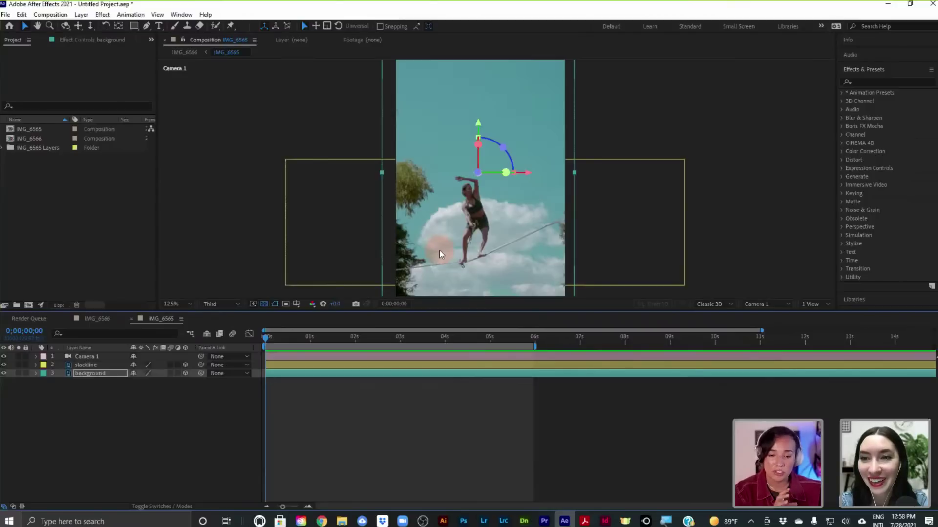
key("space")
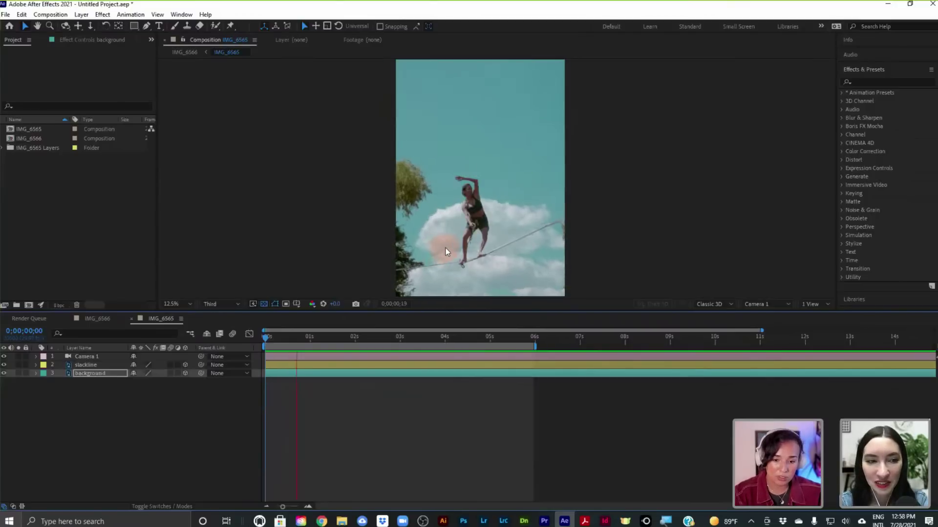
left_click(643, 248)
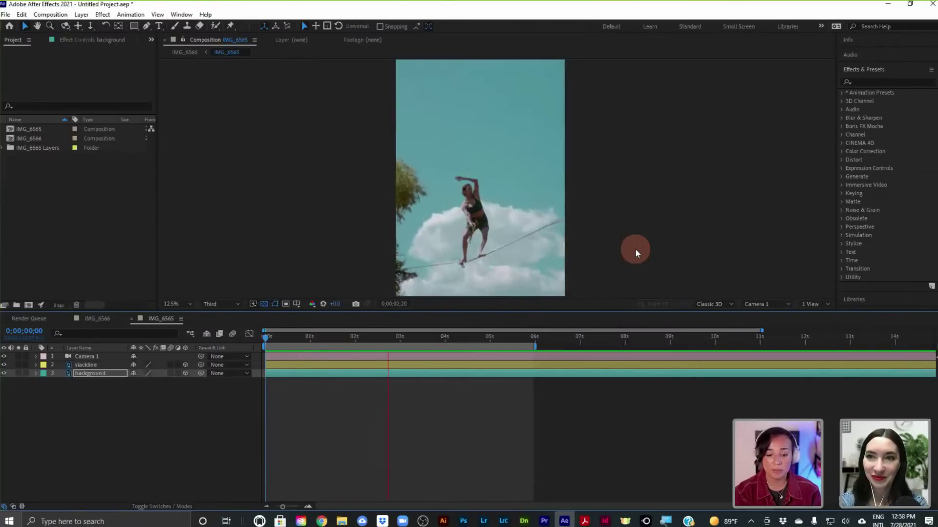
key("space")
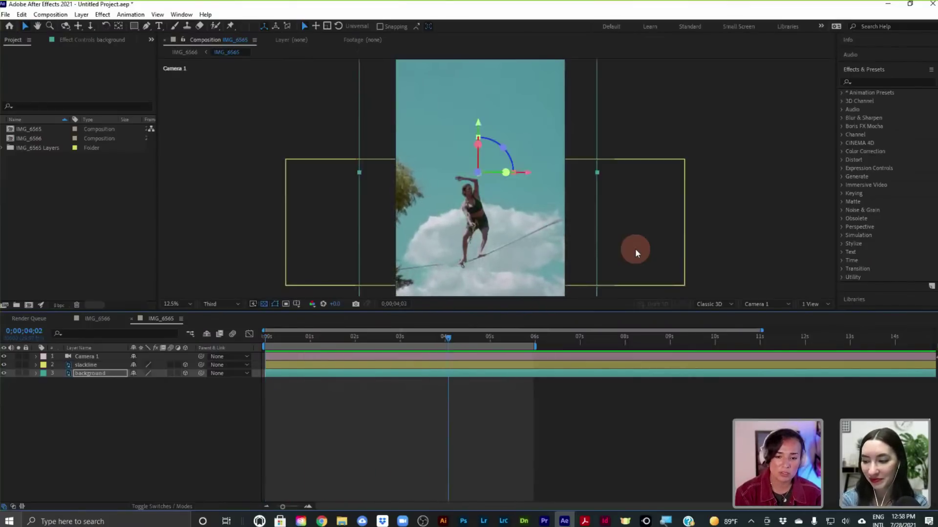
Step: Switch to File Explorer and open the Reference images folder inside the After Effects folder
left_click(342, 522)
left_click(248, 190)
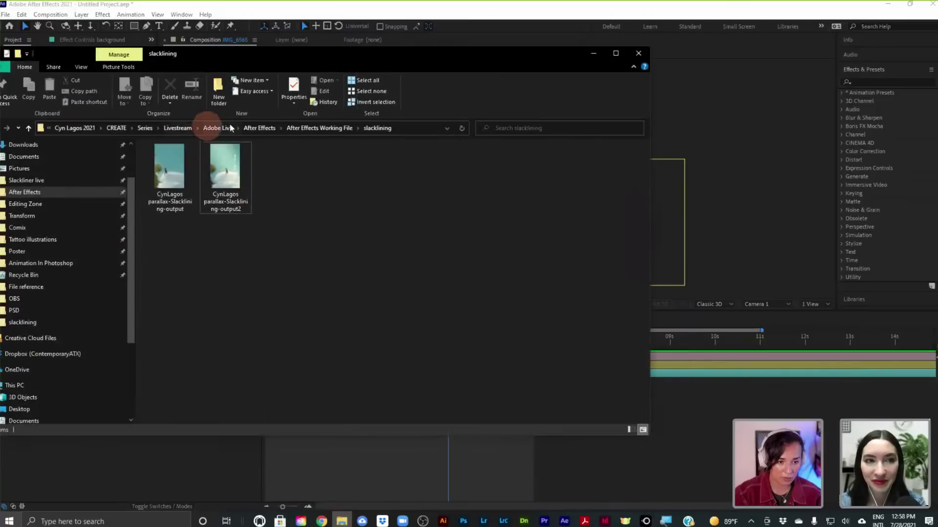
left_click(258, 129)
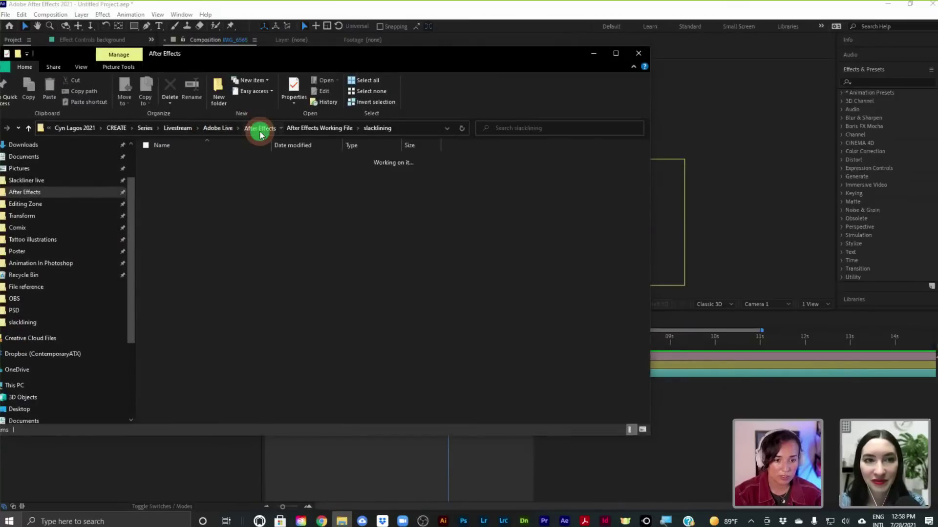
double_click(175, 181)
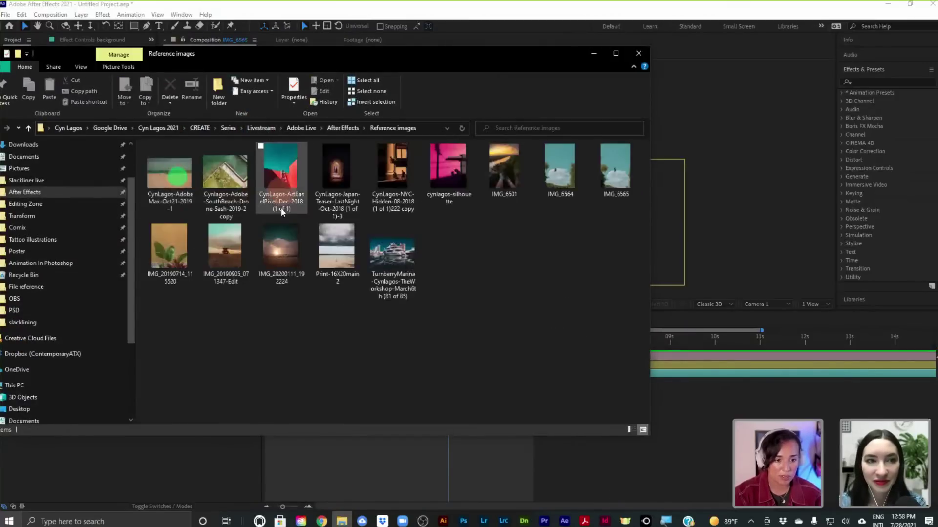
Step: View the Print-16X20main2 reference photo at full size and close it
left_click(171, 173)
left_click(213, 238)
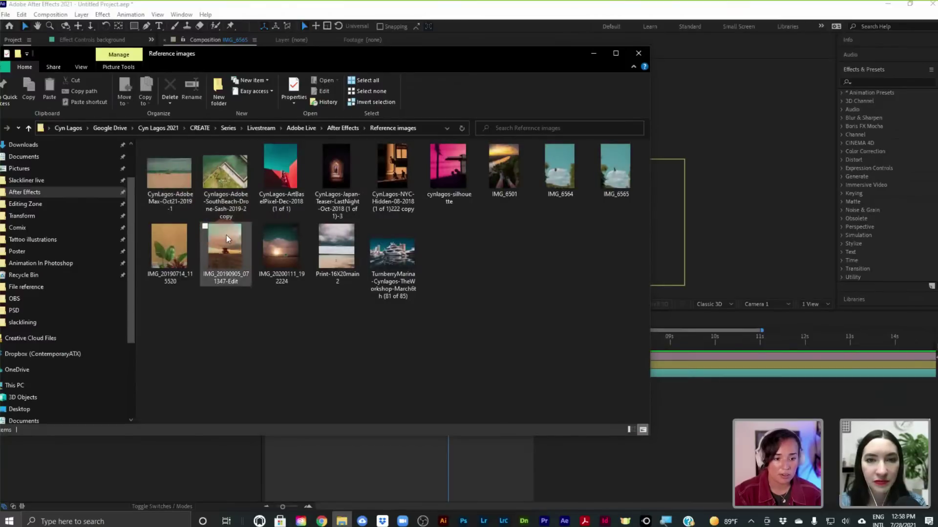
left_click(337, 253)
double_click(337, 253)
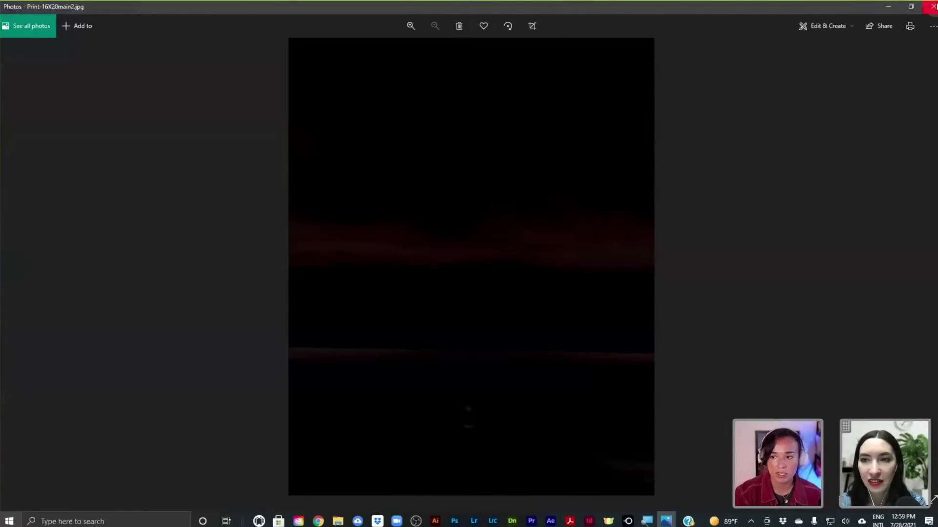
left_click(933, 6)
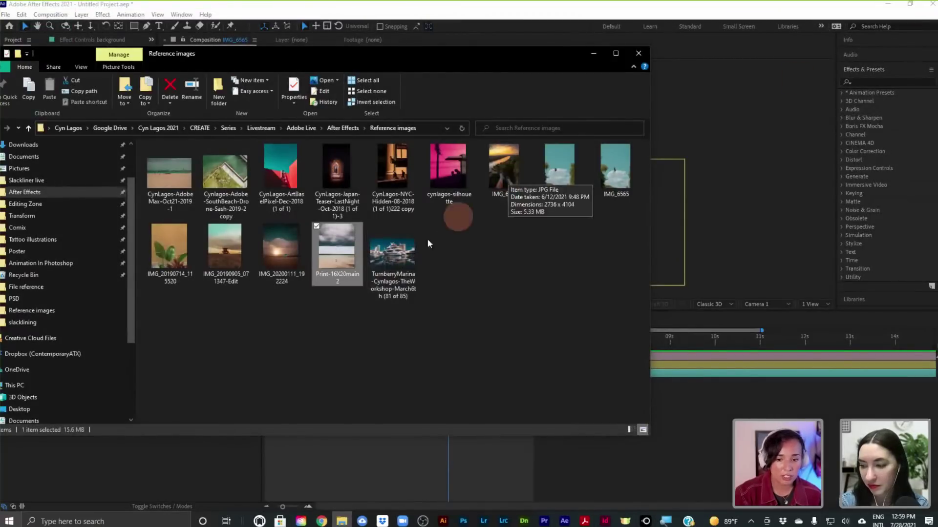
Step: View the Turnberry Marina yacht photo and the IMG_20190905_071347-Edit lifeguard tower photo, closing each one
left_click(386, 260)
double_click(386, 260)
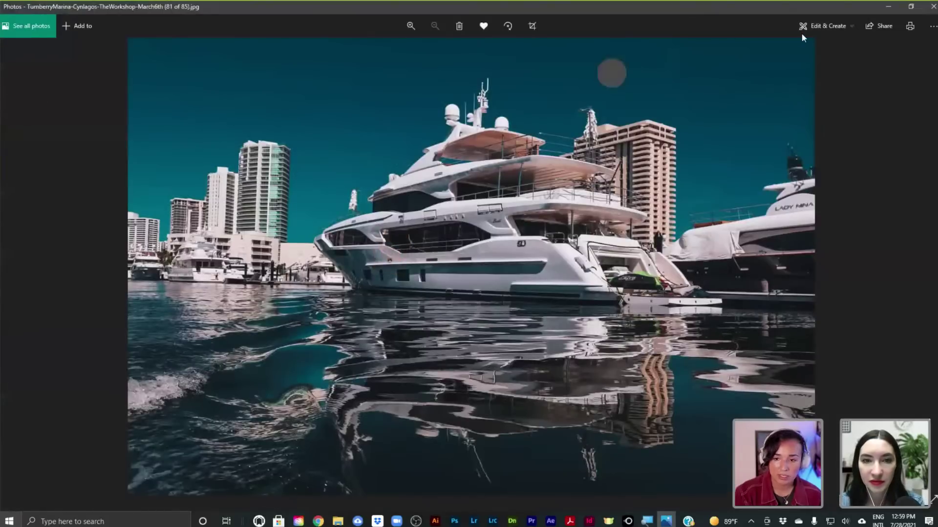
left_click(928, 9)
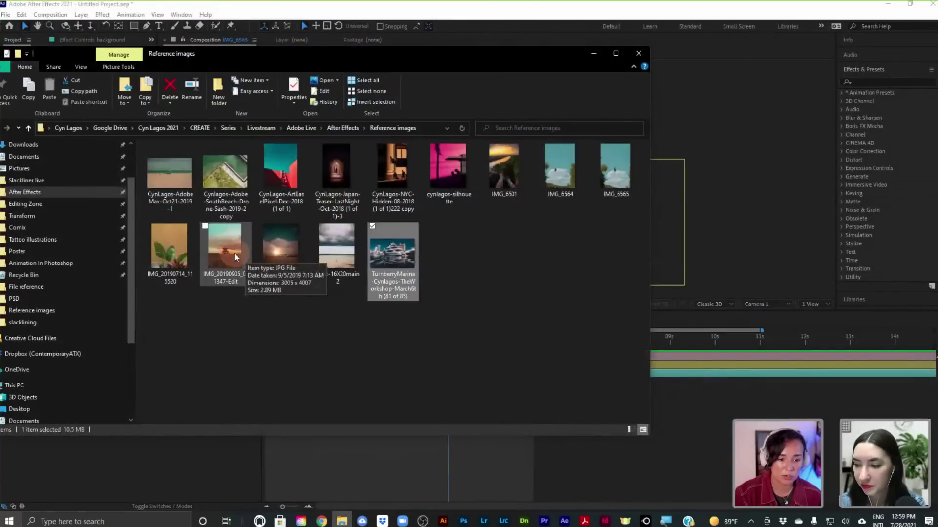
double_click(230, 254)
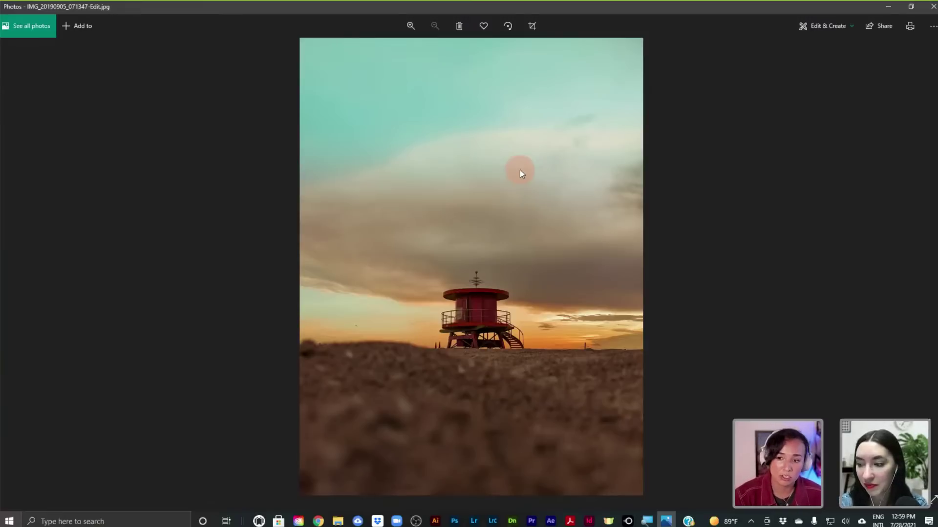
left_click(924, 7)
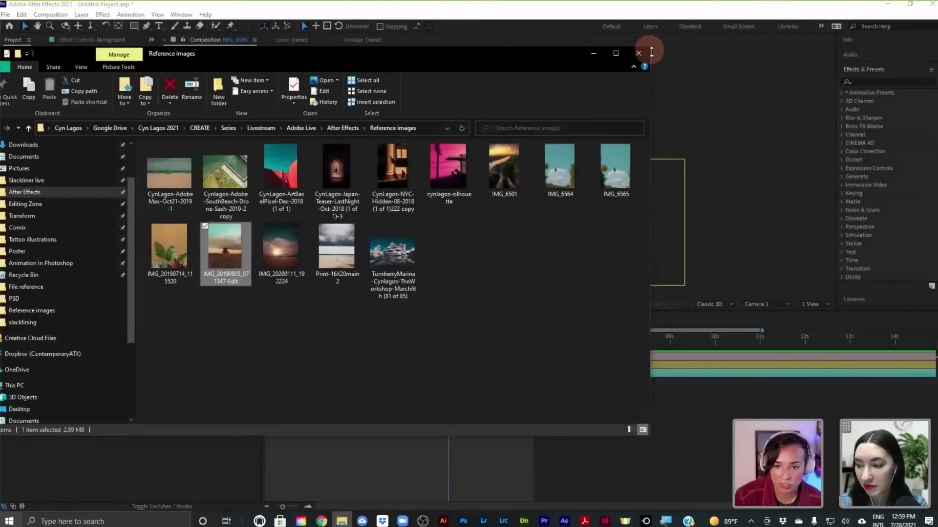
Step: Switch back to After Effects, return to 0;00;00;00, and reveal the slackline layer's Transform properties
left_click(593, 51)
left_click_drag(448, 338, 171, 335)
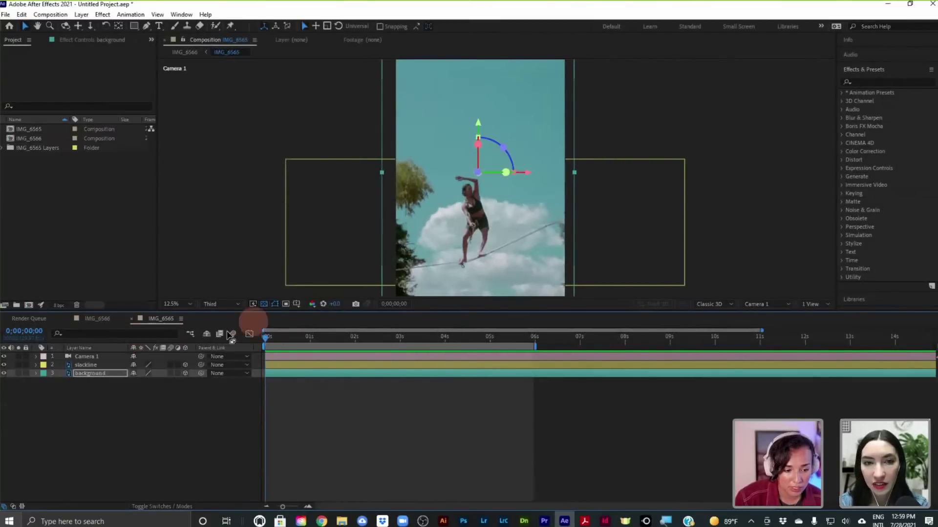
left_click(103, 365)
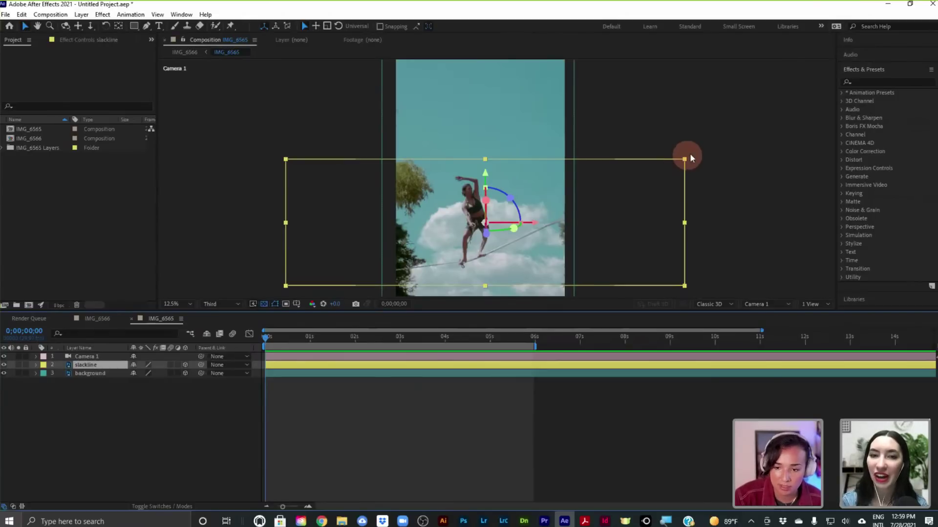
left_click(36, 365)
left_click(57, 374)
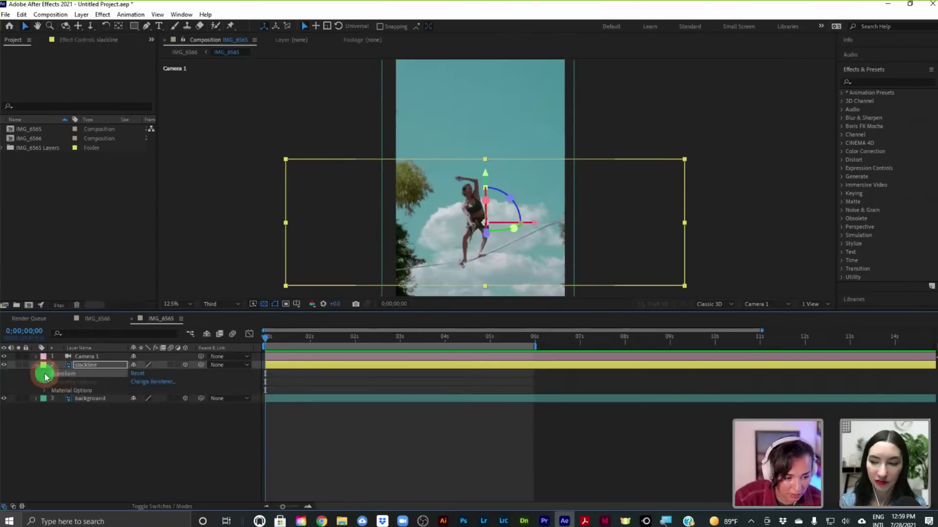
left_click(44, 374)
Step: Try scaling down the slackline layer and shifting its position horizontally, and undo the changes
mouse_move(147, 400)
left_mouse_down()
mouse_move(125, 402)
mouse_move(151, 399)
mouse_move(127, 400)
mouse_move(147, 396)
mouse_move(139, 397)
left_mouse_up()
left_click(137, 374)
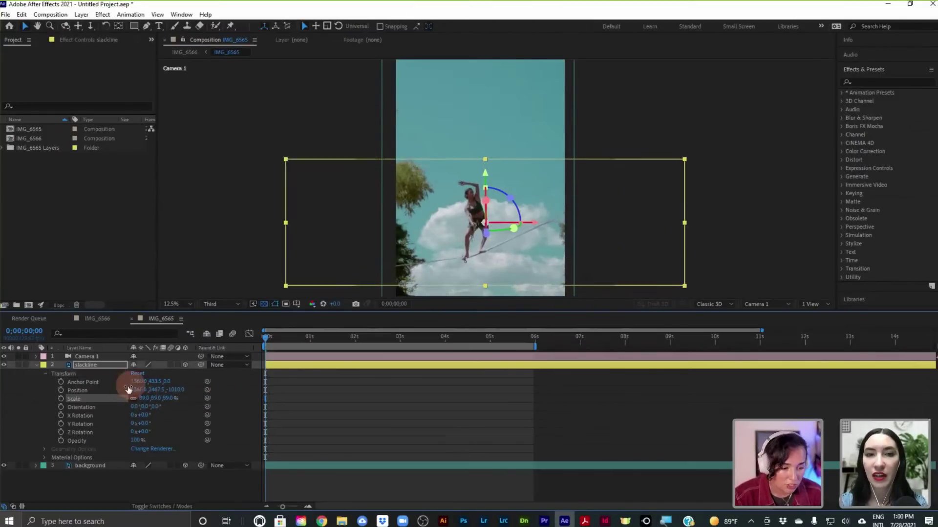
mouse_move(139, 392)
left_mouse_down()
mouse_move(58, 389)
mouse_move(140, 381)
left_mouse_up()
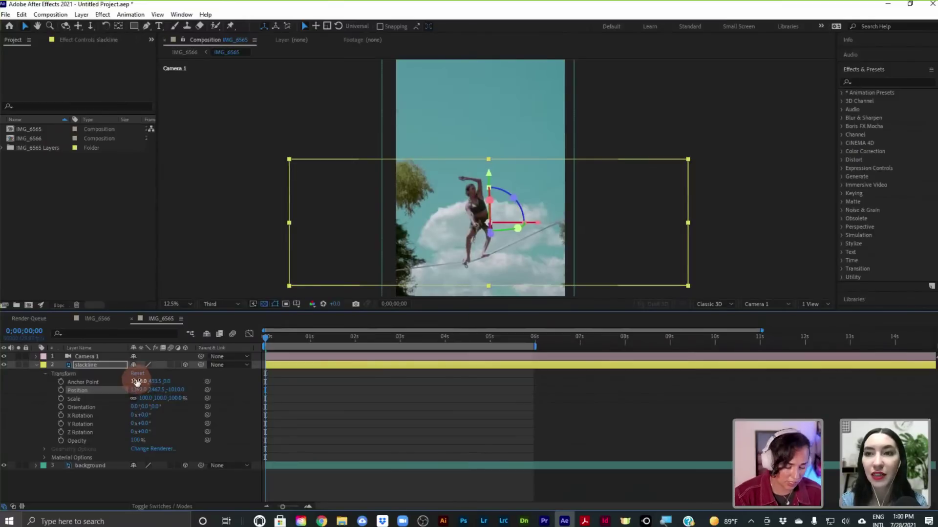
key("ctrl+z")
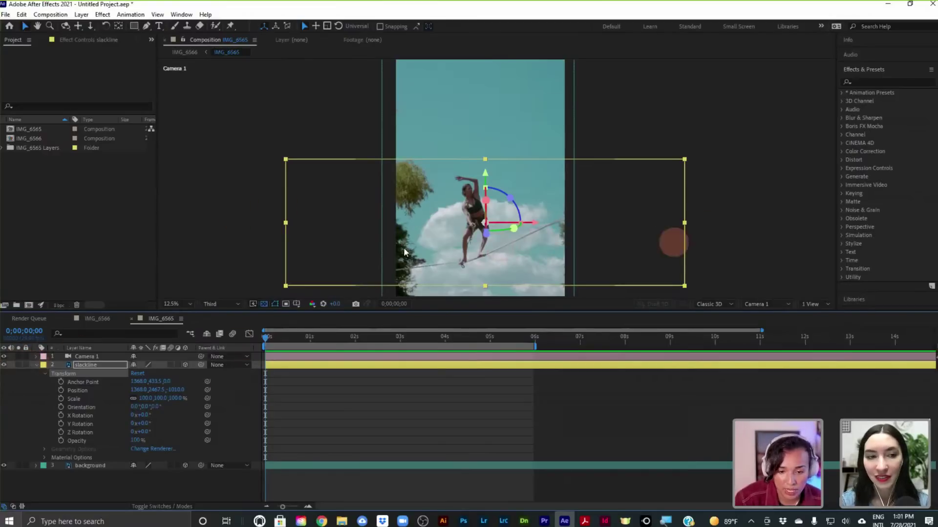
Step: Add a Scale keyframe to the slackline layer at 0;00;00;00
left_click(61, 399)
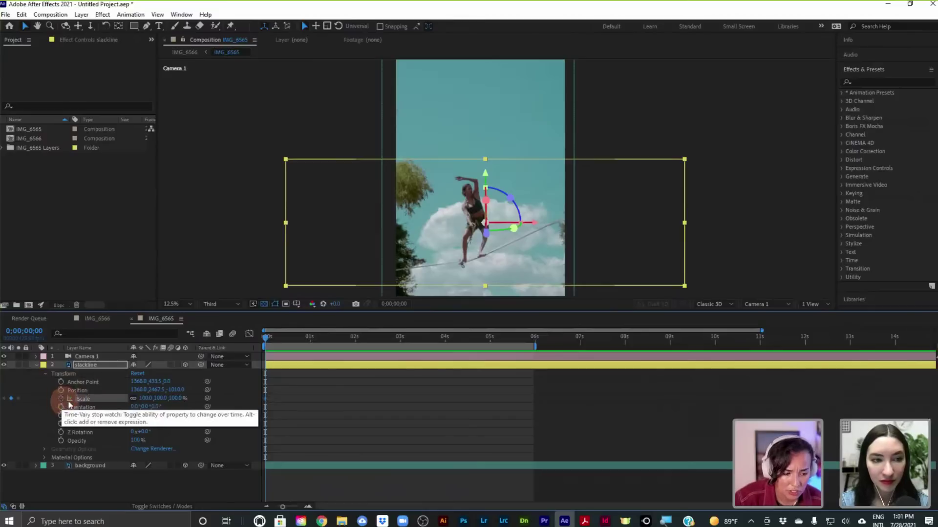
Step: Add a second Scale keyframe with a reduced scale to the slackline layer at 0;00;05;29
left_click_drag(488, 338, 527, 342)
left_click(145, 399)
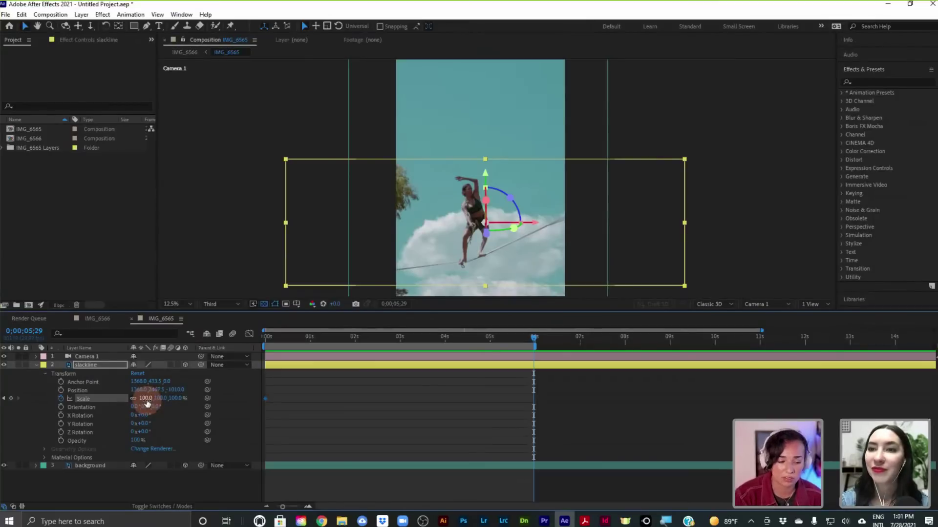
mouse_move(146, 400)
left_mouse_down()
mouse_move(136, 400)
mouse_move(143, 396)
left_mouse_up()
Step: Play and scrub the scale animation within the 6-second work area, finishing at 0;00;00;00
left_click(533, 338)
left_click_drag(478, 339, 38, 319)
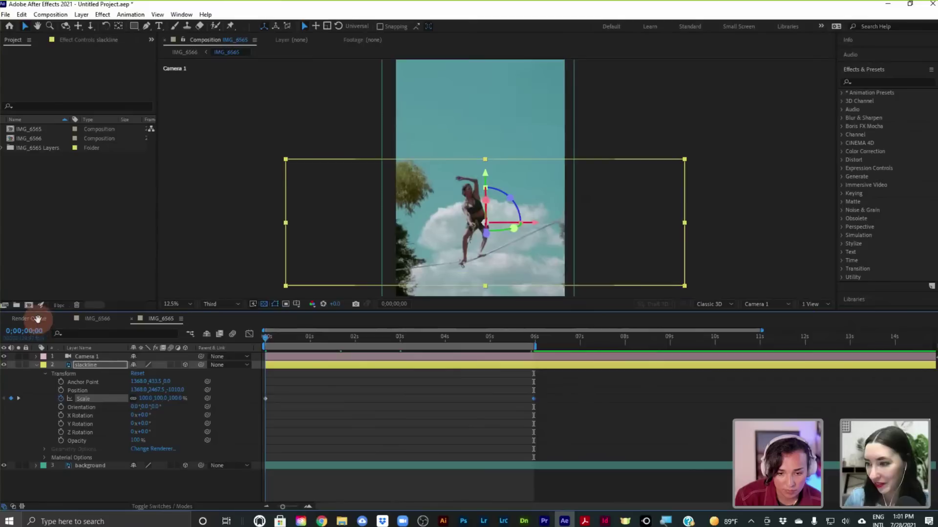
key("space")
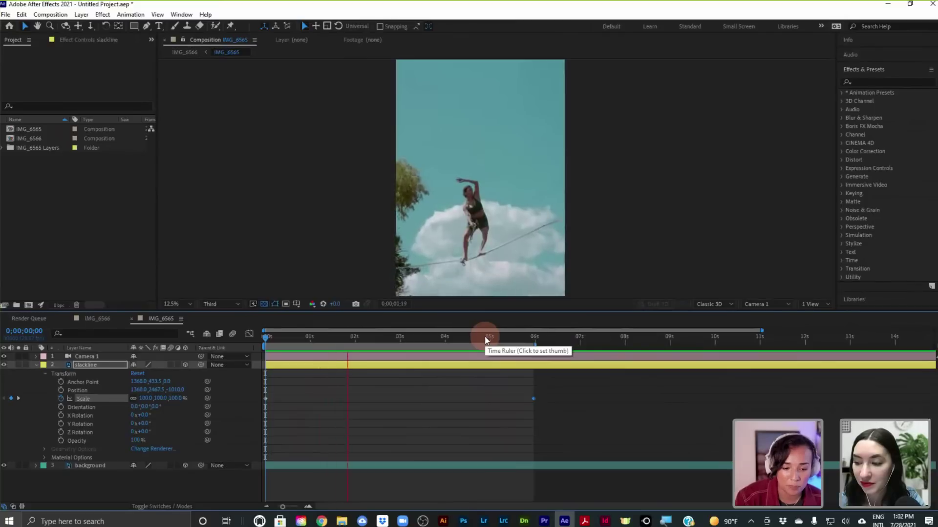
left_click(357, 336)
left_click_drag(328, 336, 242, 344)
key("space")
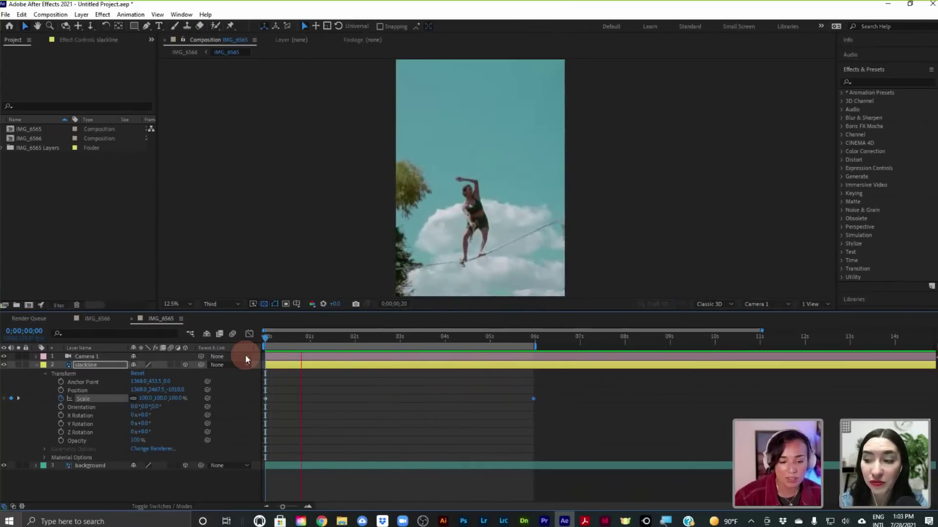
left_click(361, 337)
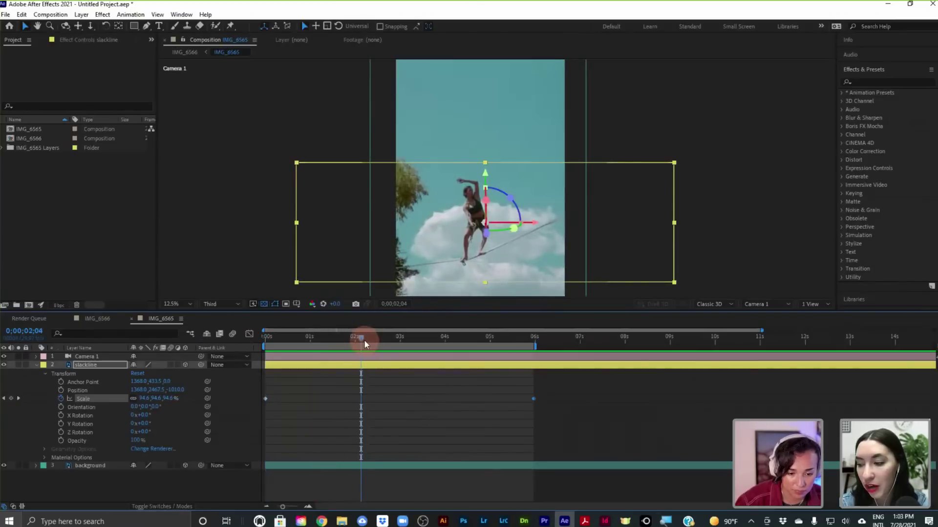
left_click_drag(361, 338, 146, 337)
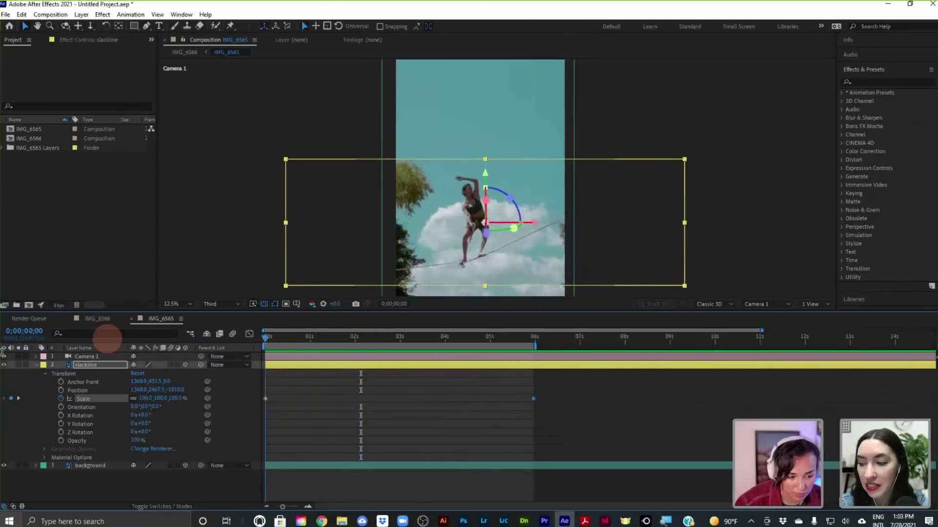
Step: Collapse the slackline layer's properties and reveal the Transform properties of Camera 1
left_click(36, 365)
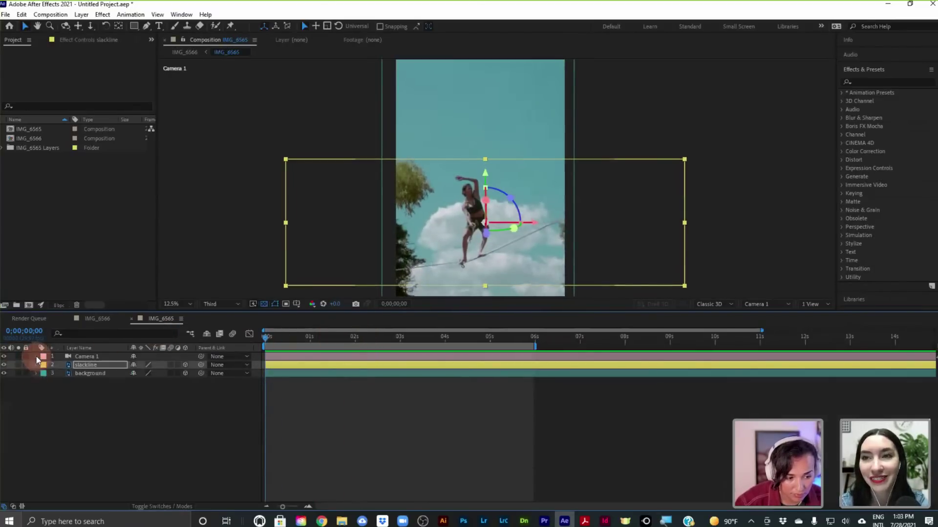
left_click(36, 357)
left_click(87, 357)
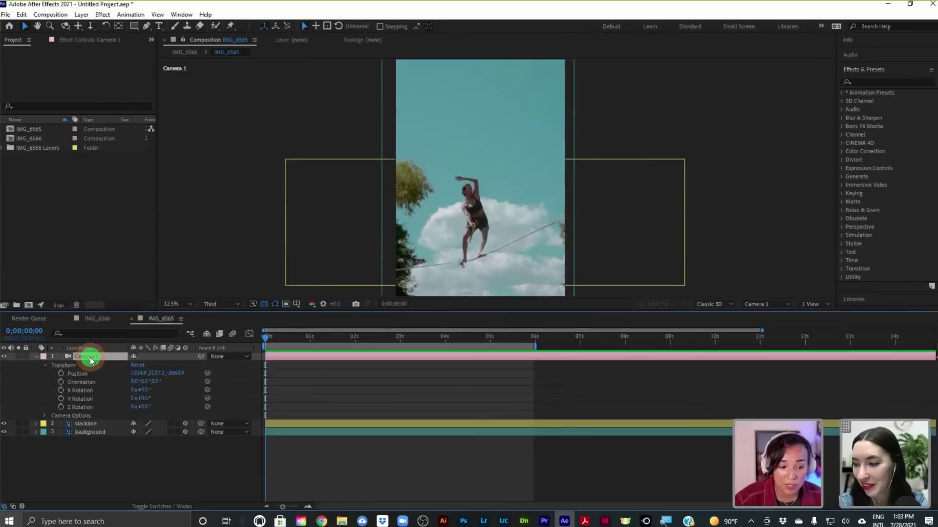
left_click(45, 366)
left_click(45, 365)
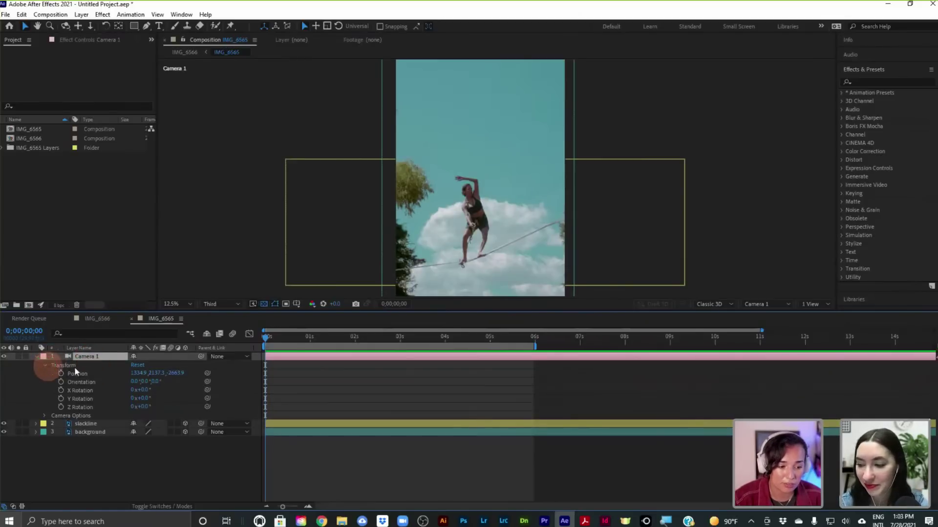
left_click(85, 373)
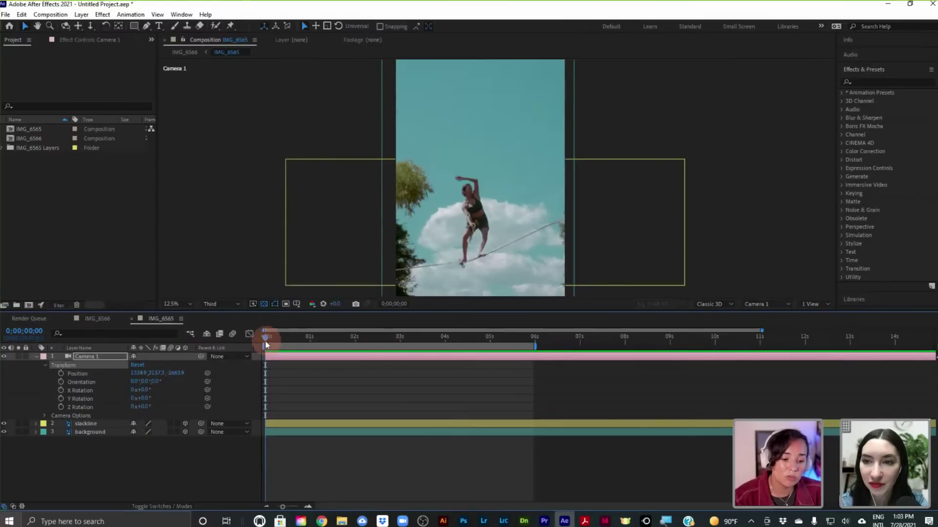
Step: Scrub through the work area to review the parallax motion between the slackline and background layers
left_click_drag(265, 337, 505, 360)
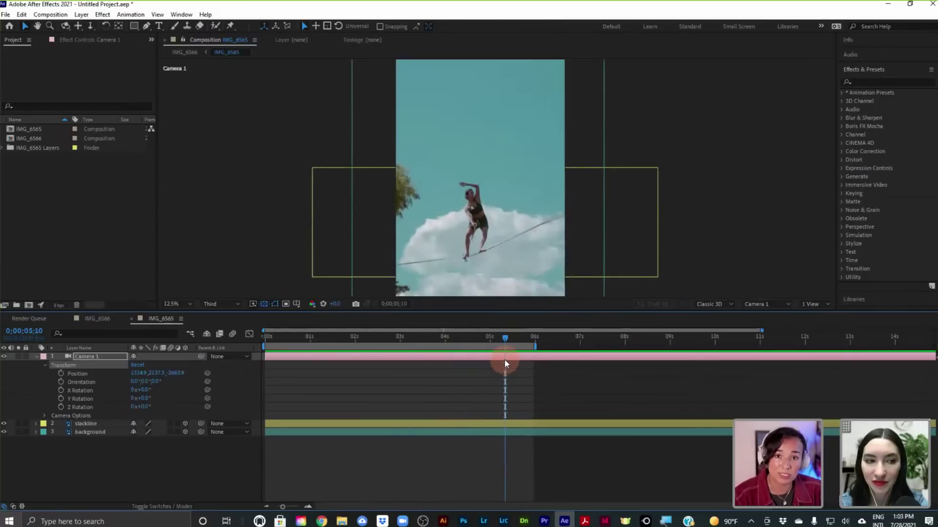
mouse_move(505, 341)
left_mouse_down()
mouse_move(254, 347)
mouse_move(265, 342)
left_mouse_up()
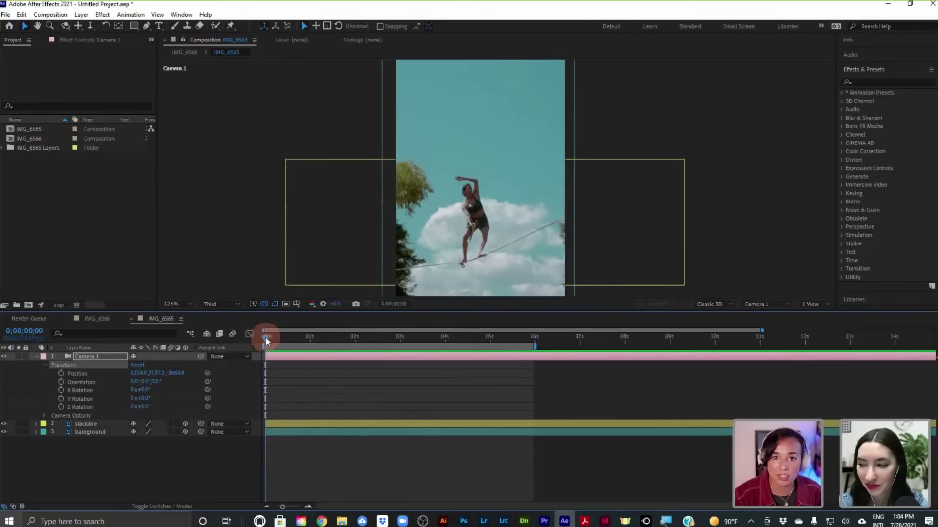
left_click_drag(265, 338, 396, 339)
left_click_drag(468, 342, 39, 369)
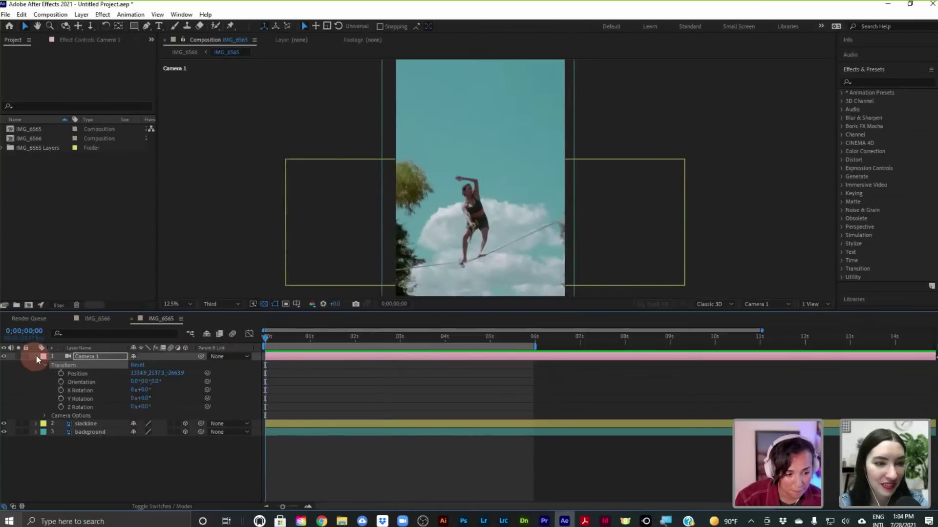
left_click(36, 357)
left_click(37, 357)
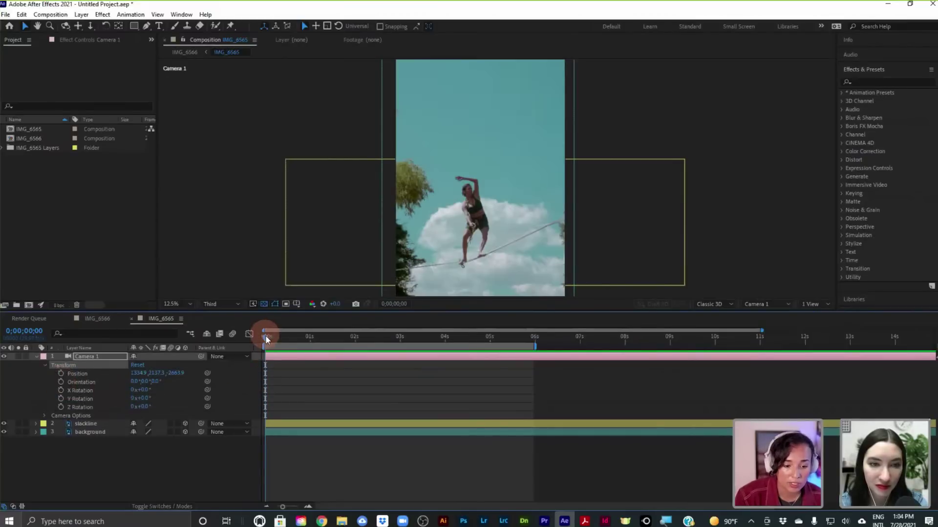
Step: Add an Orientation keyframe to Camera 1 at 0;00;06;00
left_click_drag(266, 339, 535, 337)
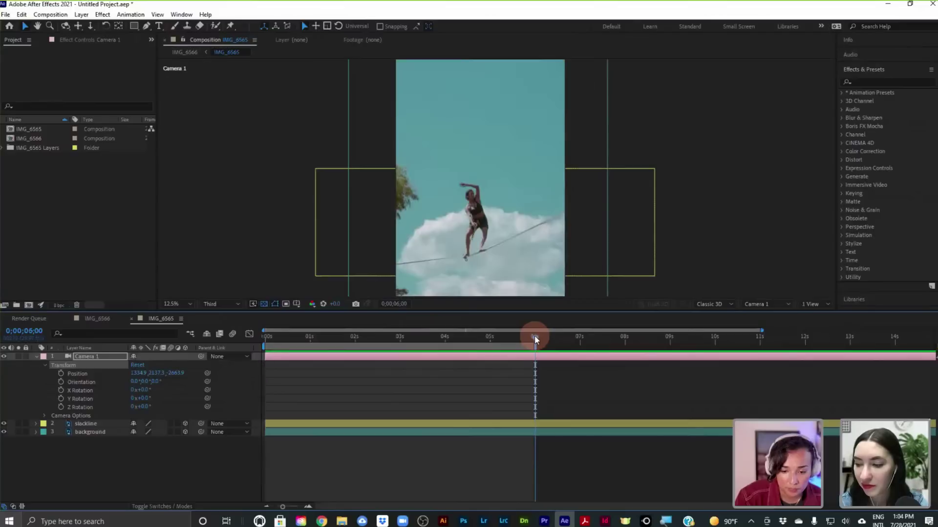
left_click(61, 381)
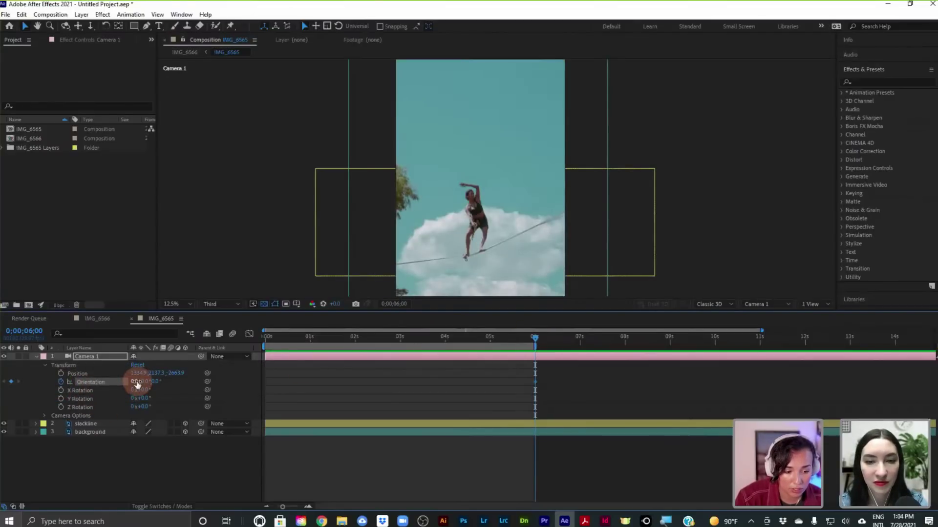
Step: Try tilting Camera 1 by changing its X orientation to 350°, and undo the change
left_click_drag(136, 381, 137, 389)
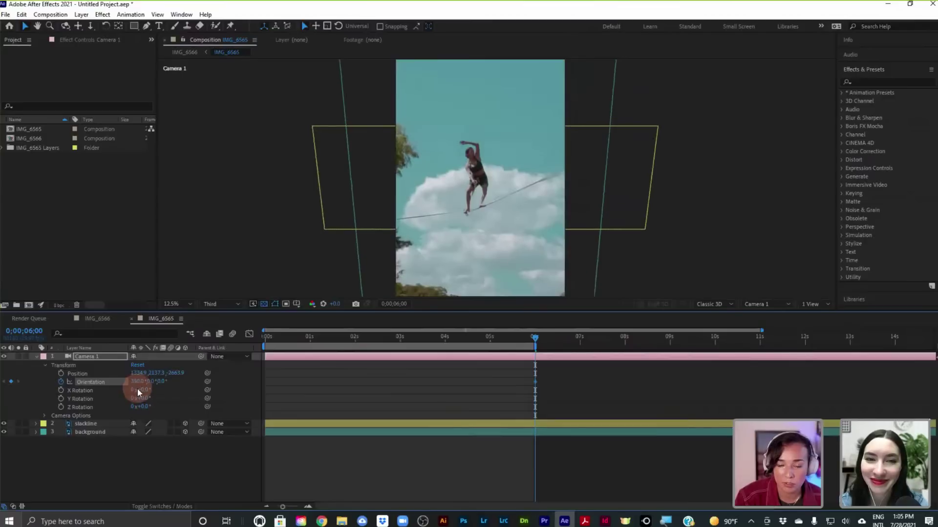
left_click(140, 390)
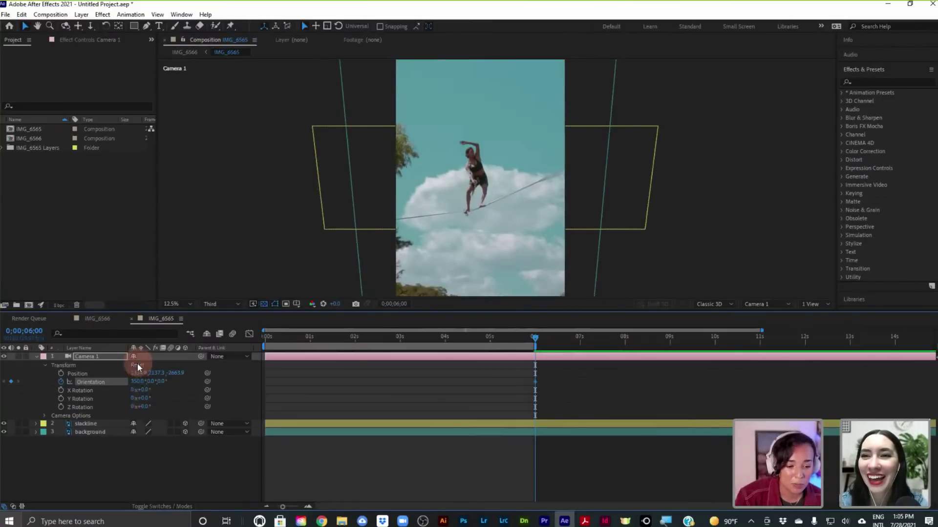
left_click(135, 382)
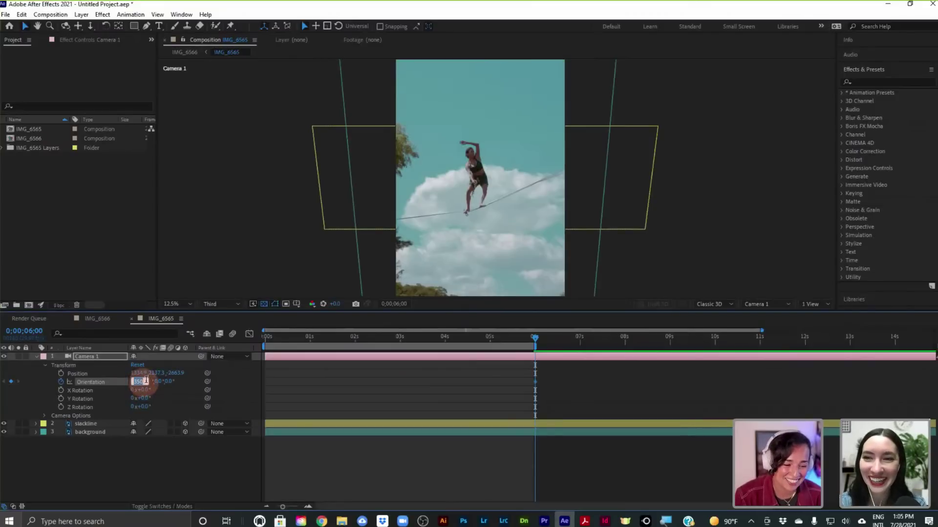
left_click(131, 385)
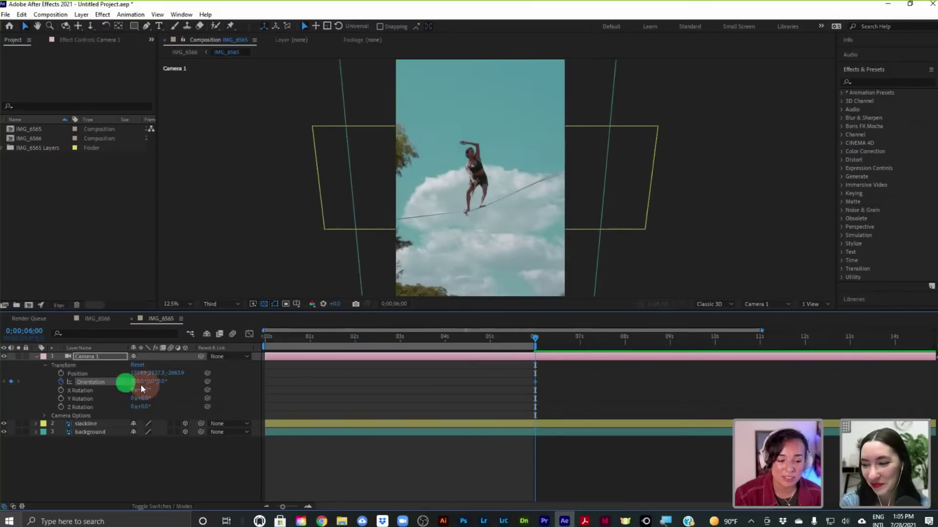
left_click_drag(131, 380, 153, 385)
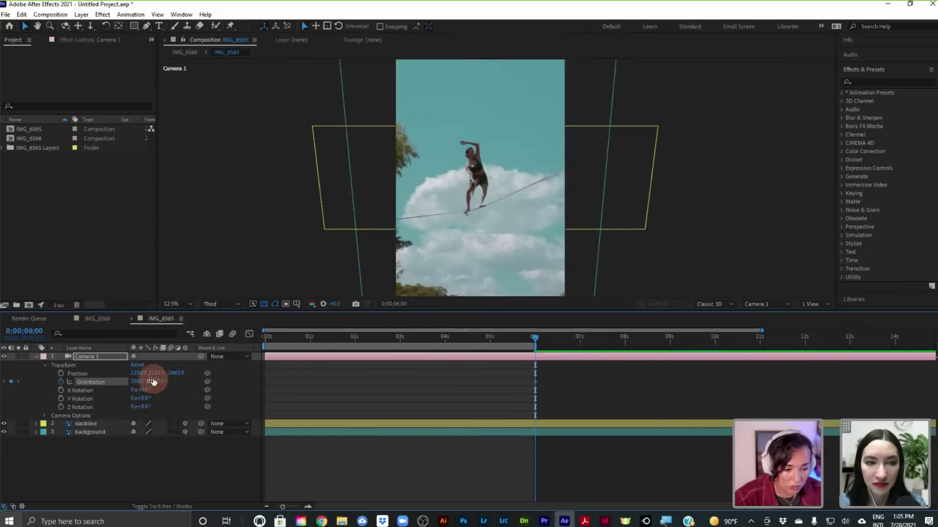
key("ctrl+z")
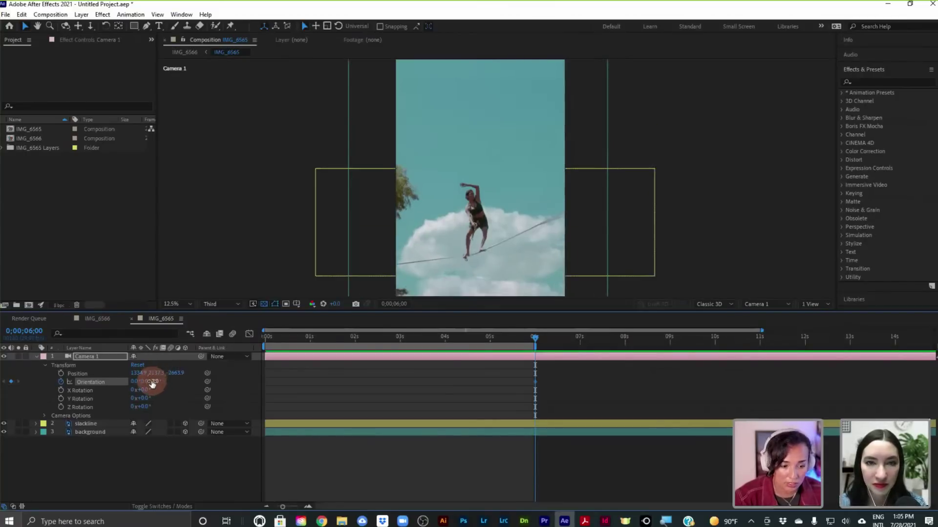
Step: Set Camera 1's Y orientation to 7° at 0;00;06;00
mouse_move(152, 382)
left_mouse_down()
mouse_move(141, 381)
mouse_move(153, 379)
mouse_move(151, 388)
left_mouse_up()
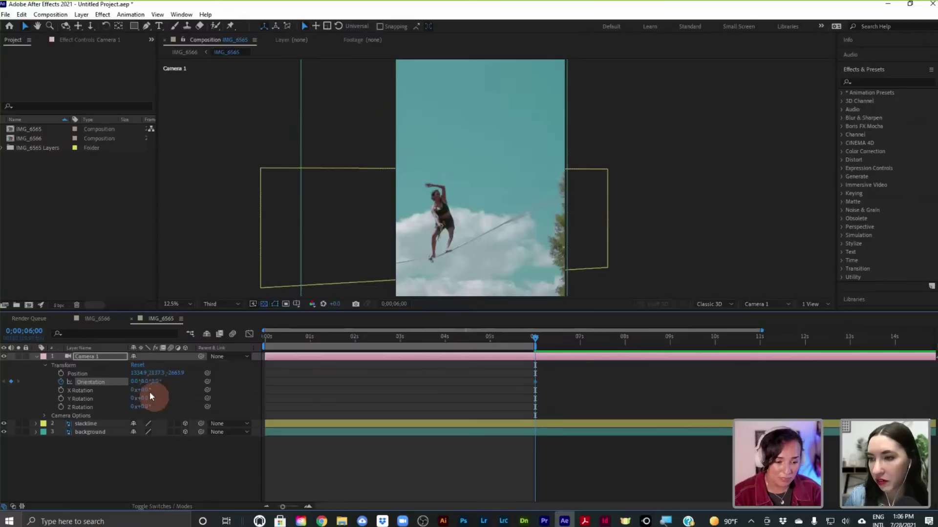
mouse_move(141, 381)
left_mouse_down()
mouse_move(153, 379)
mouse_move(133, 390)
left_mouse_up()
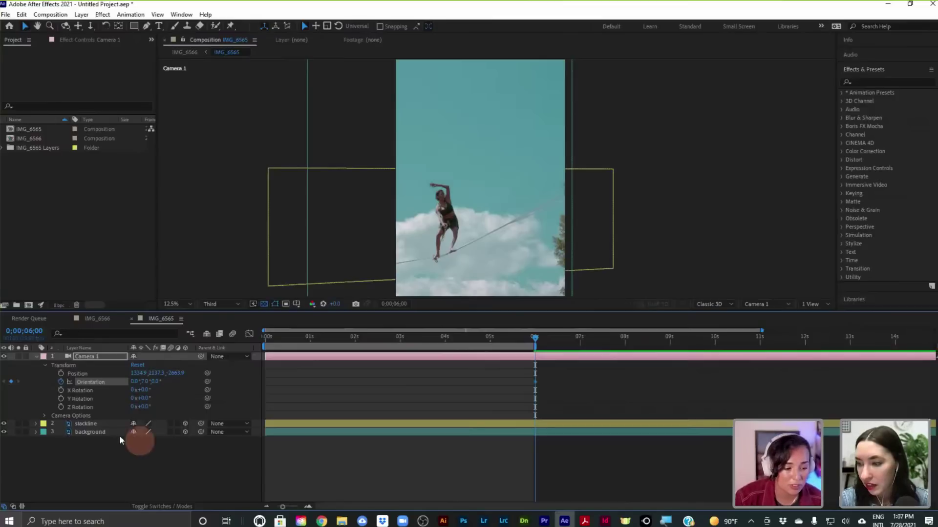
left_click(99, 424)
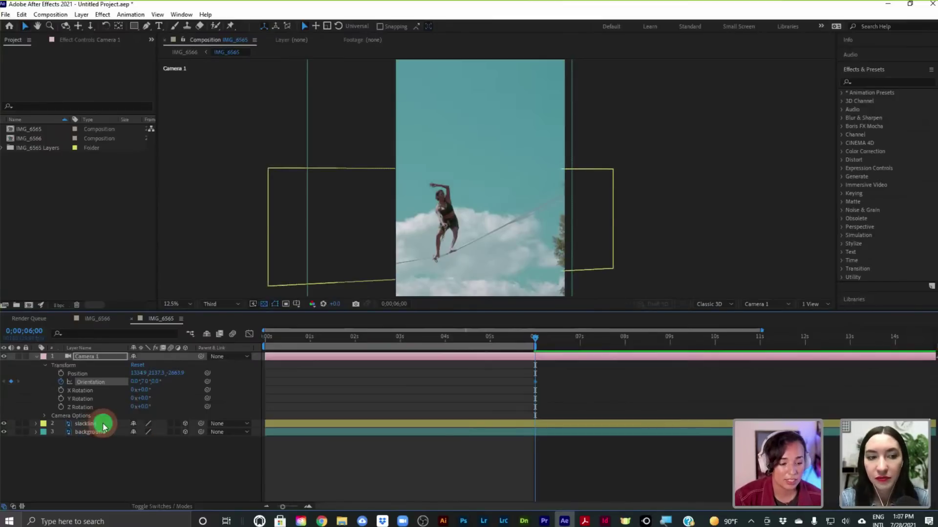
left_click(106, 432)
left_click(107, 424)
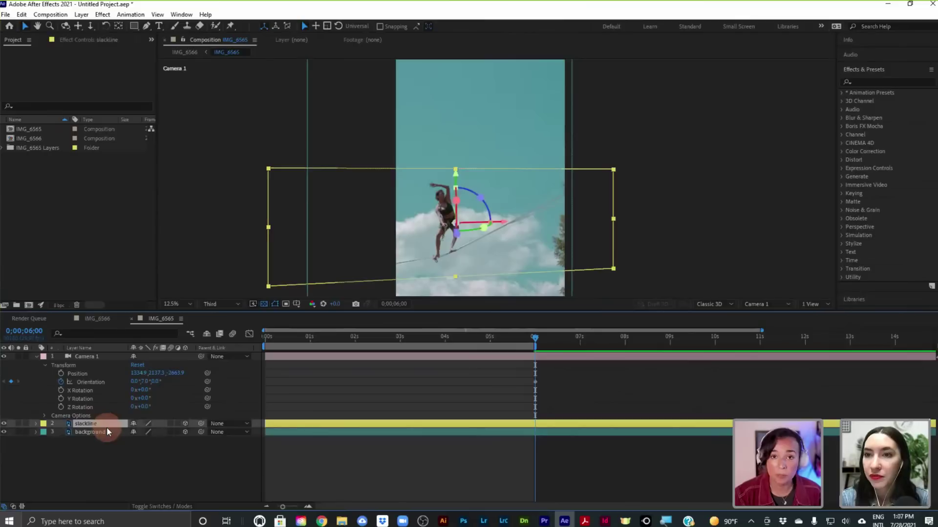
left_click(90, 356)
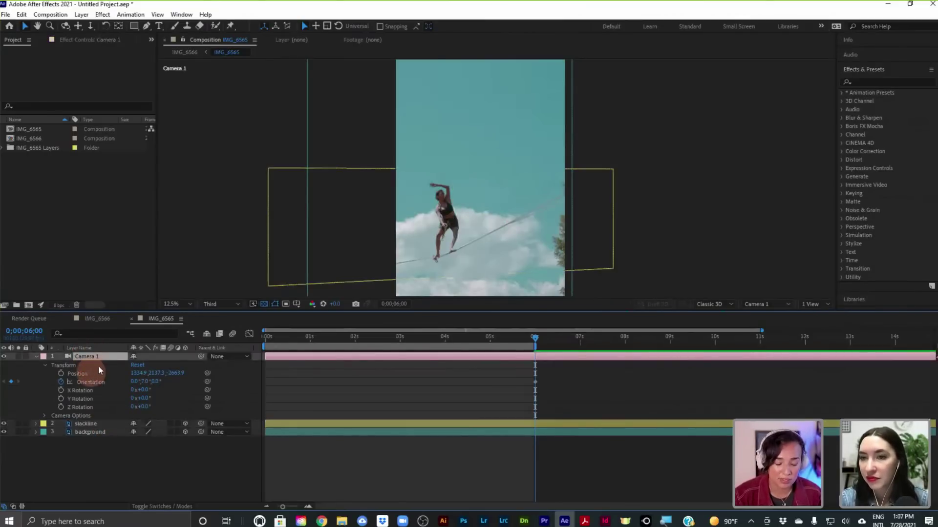
left_click(146, 382)
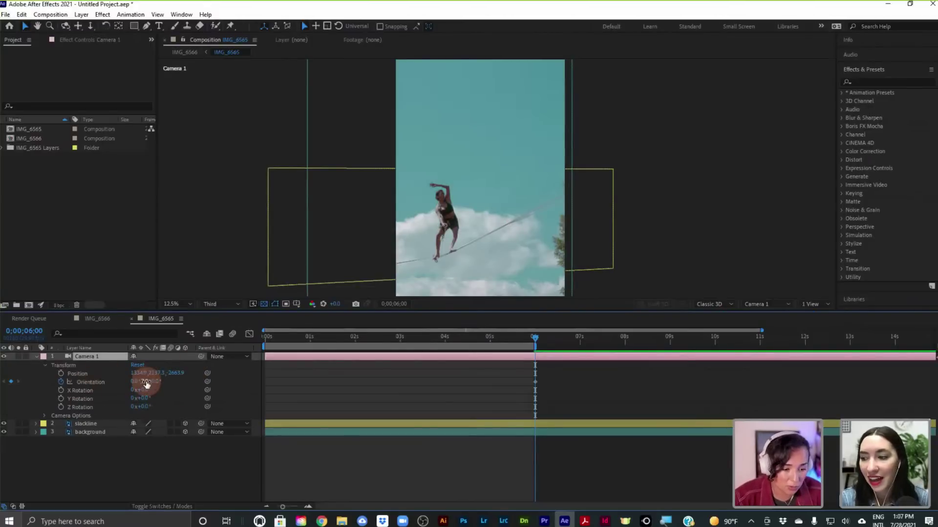
left_click(559, 368)
left_click(403, 410)
left_click(536, 389)
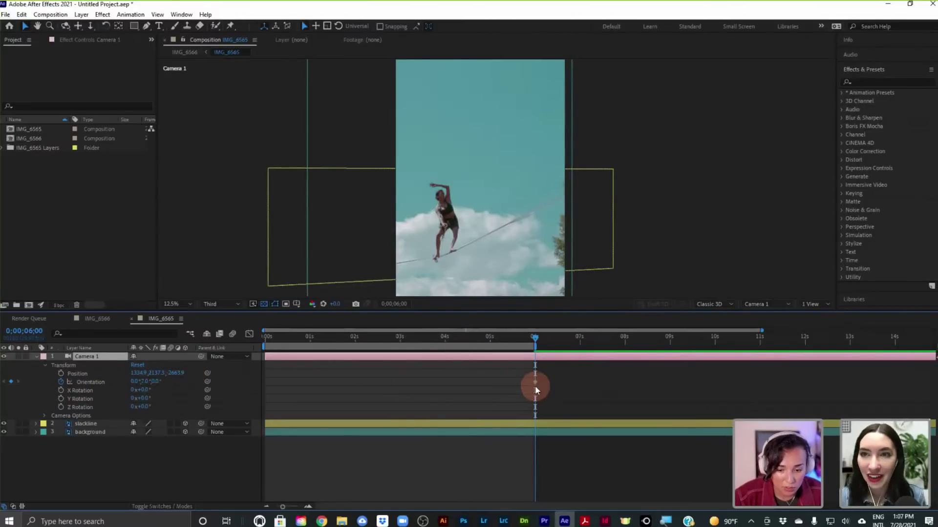
left_click(146, 383)
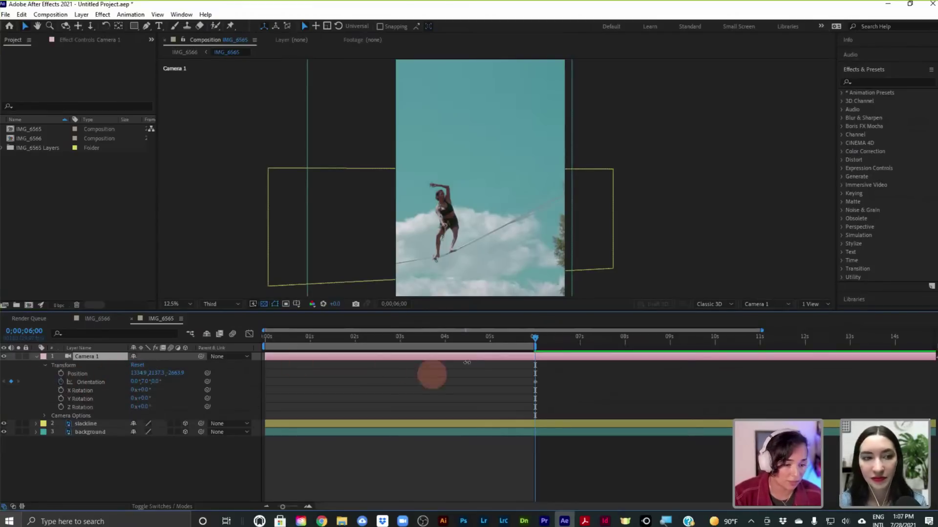
Step: Keyframe Camera 1's Y orientation at 2° at 0;00;00;00
left_click_drag(535, 337, 212, 355)
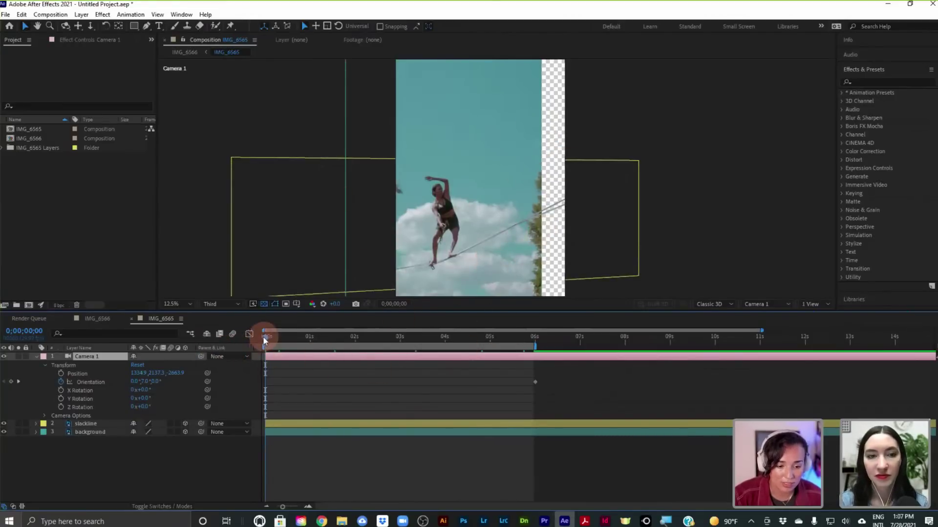
left_click_drag(266, 338, 222, 350)
mouse_move(409, 360)
left_mouse_down()
mouse_move(521, 370)
mouse_move(406, 363)
left_mouse_up()
key("Home")
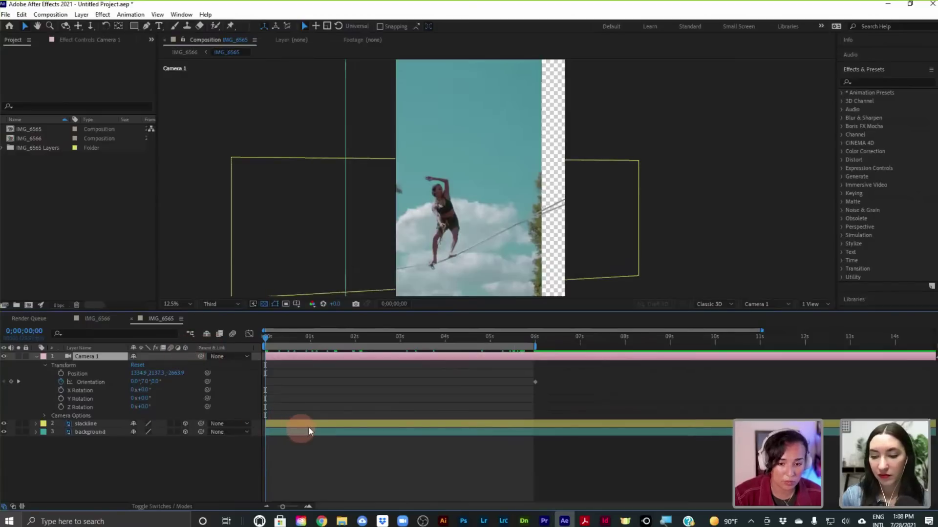
mouse_move(137, 385)
left_mouse_down()
mouse_move(157, 379)
mouse_move(141, 381)
left_mouse_up()
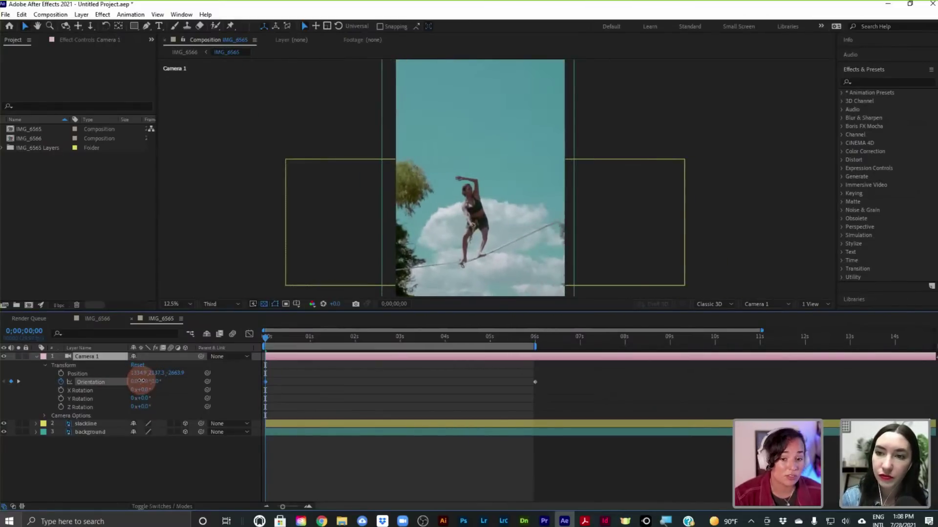
left_click_drag(140, 381, 142, 382)
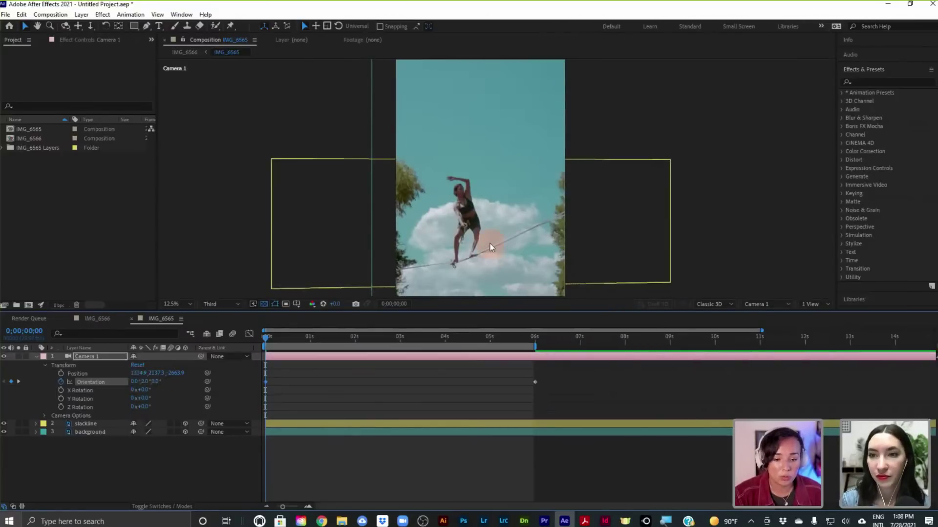
key("comma")
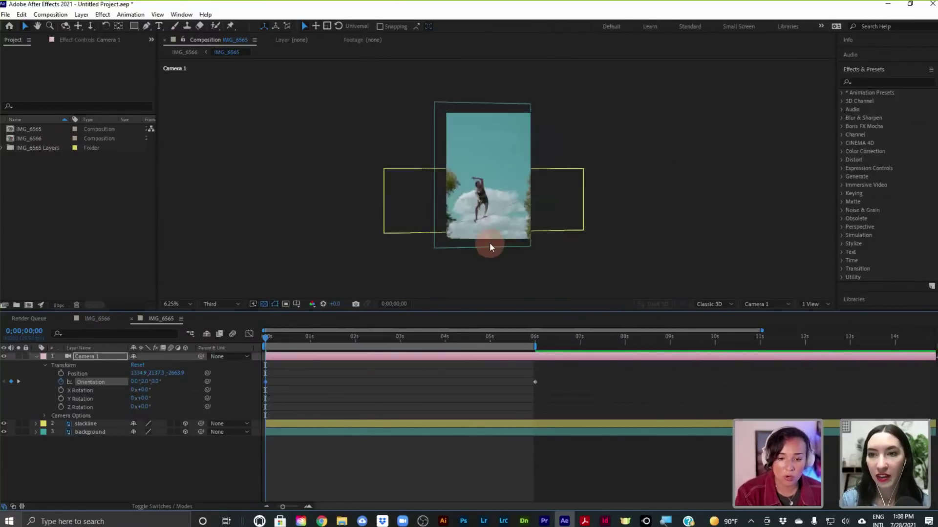
Step: Preview Camera 1's orientation animation in the enlarged composition view
key("period")
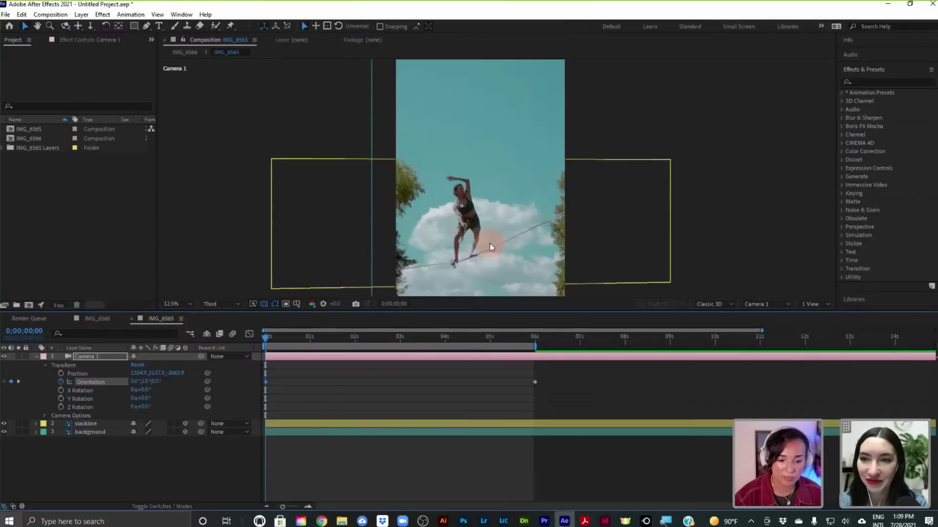
key("space")
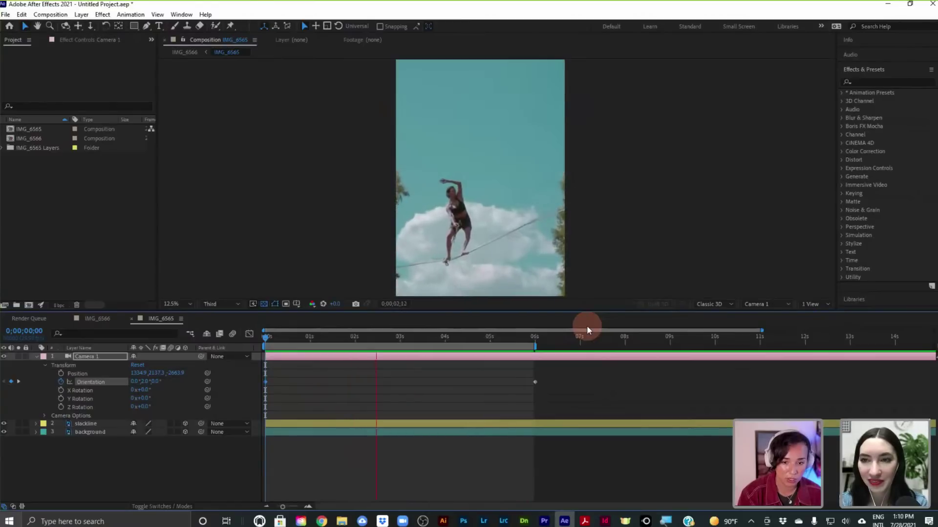
left_click(422, 362)
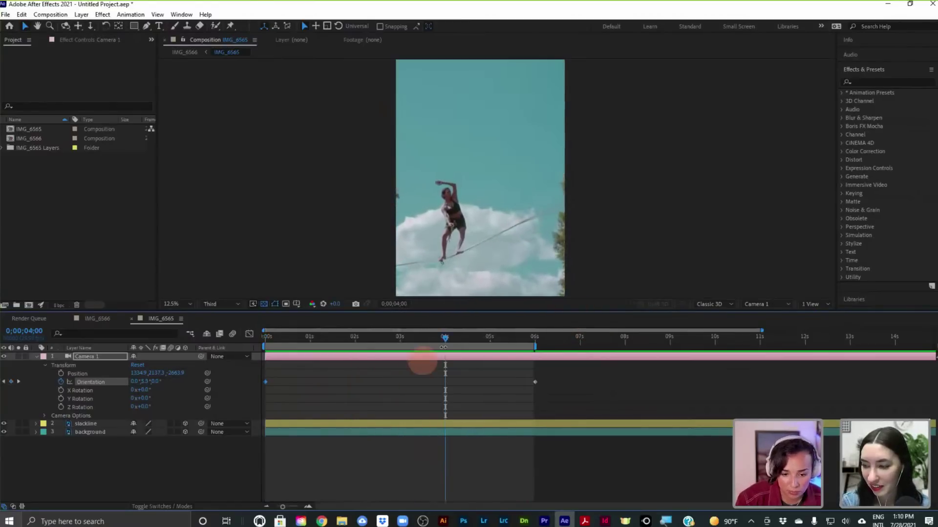
Step: Set Camera 1's orientation to X 358° and Y 1° at 0;00;00;00
left_click_drag(445, 338, 171, 353)
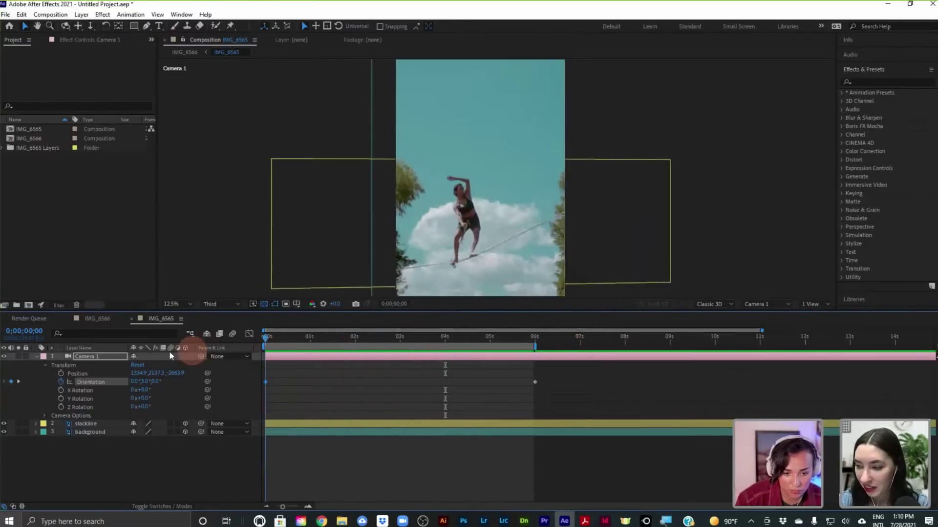
left_click(142, 380)
left_click_drag(144, 384, 136, 383)
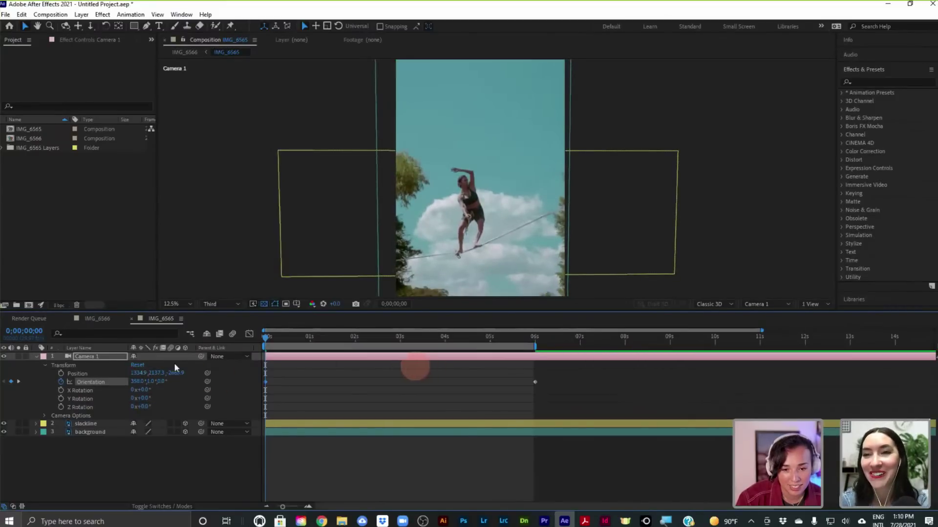
left_click(139, 382)
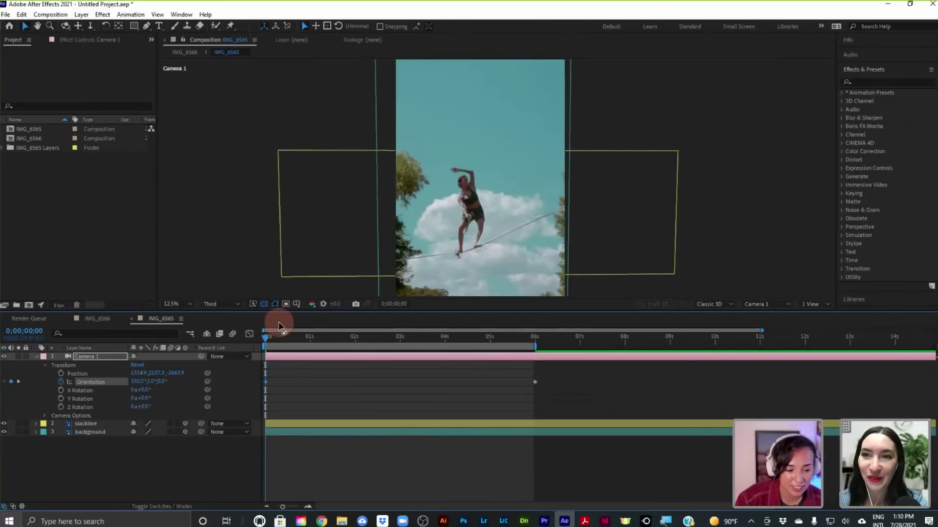
Step: Preview the revised camera animation, including with the composition view maximized
key("space")
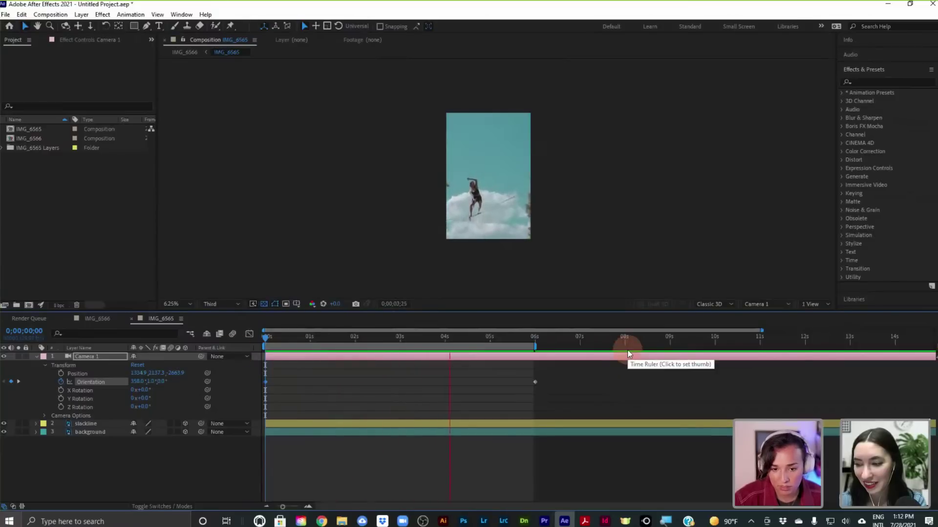
left_click(567, 192)
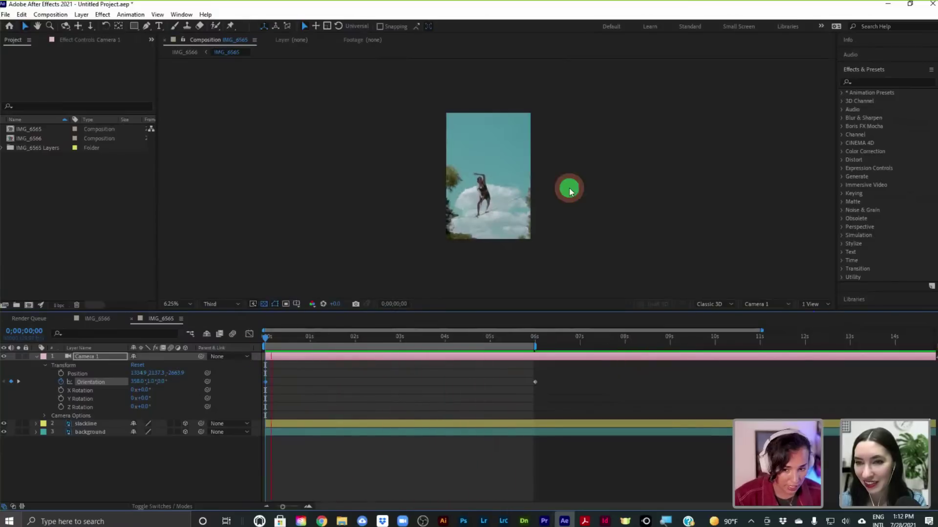
key("grave")
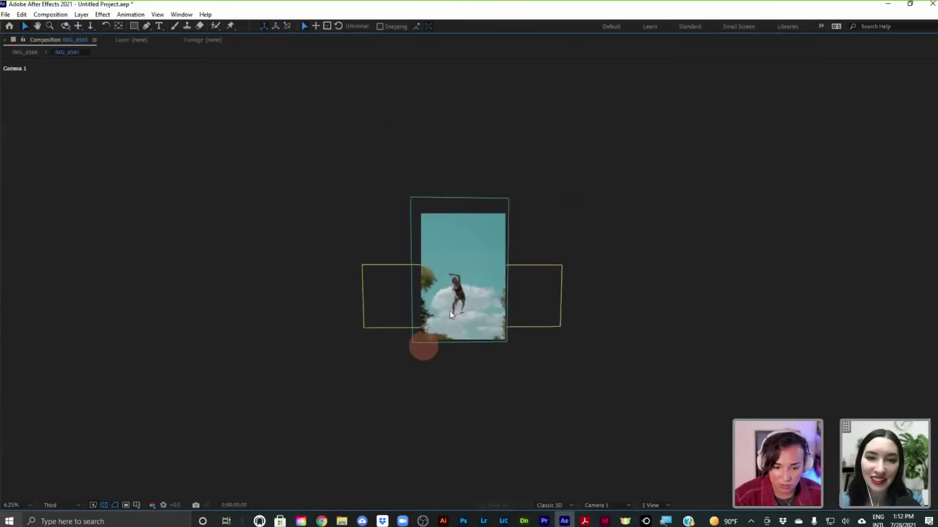
key("space")
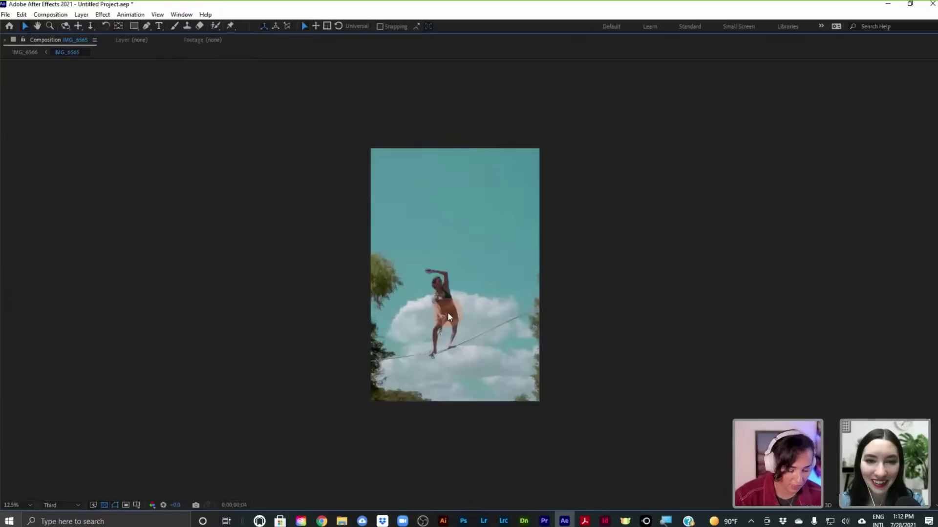
key("grave")
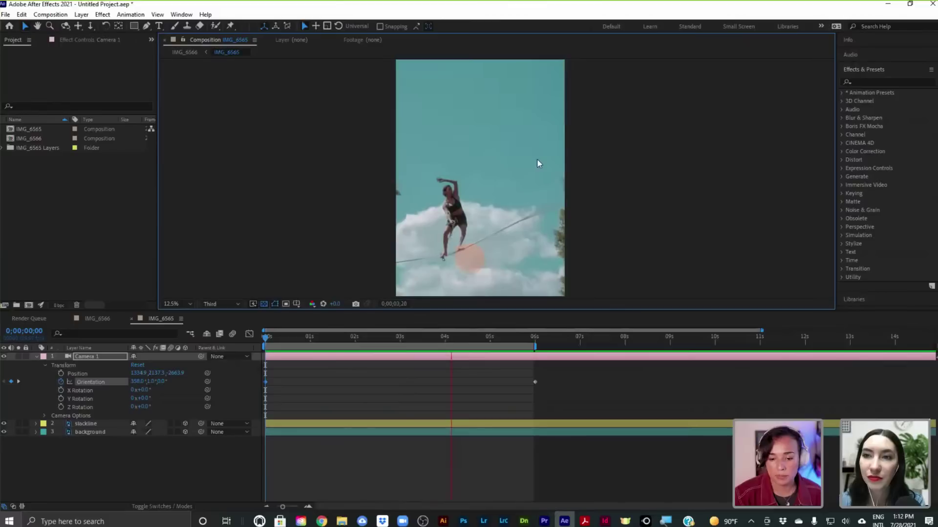
key("space")
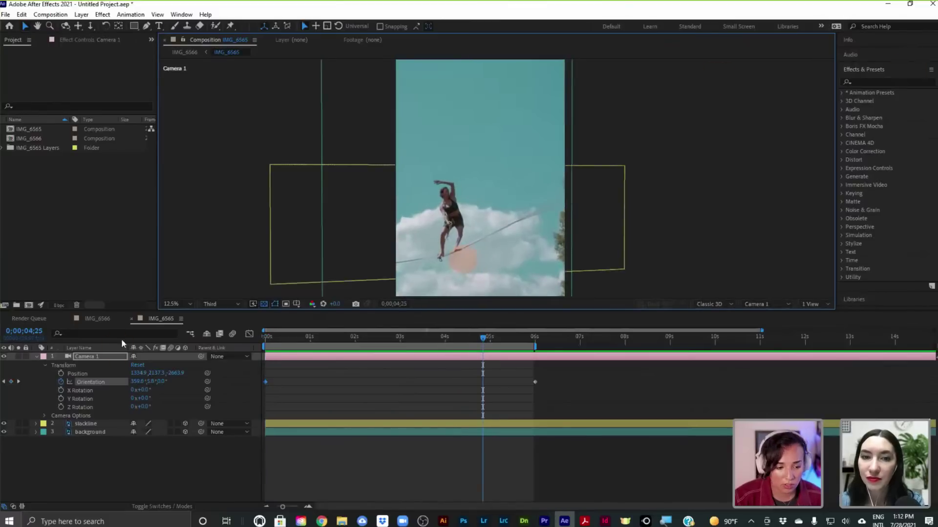
Step: Pre-compose Camera 1, slackline and background into Pre-comp 1, moving all attributes into the new composition
left_click(37, 356)
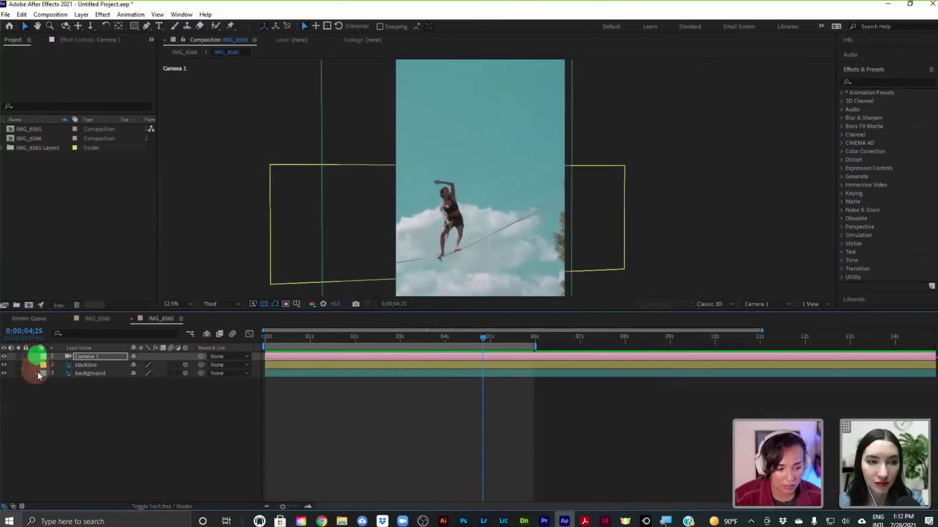
left_click(101, 373, "shift")
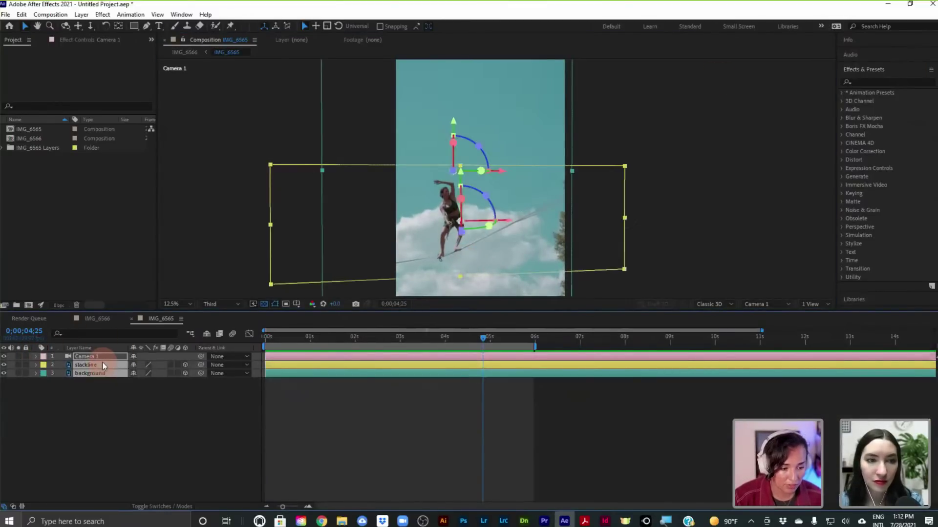
right_click(102, 364)
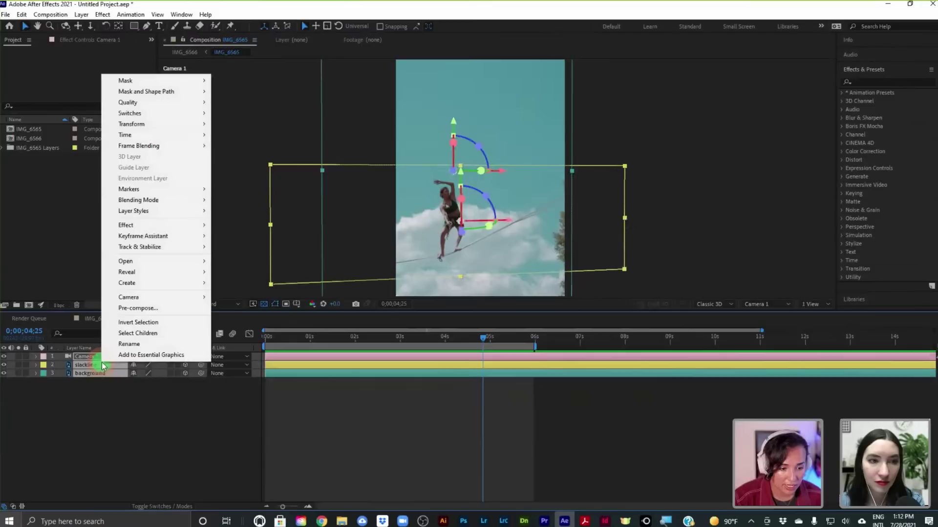
left_click(131, 309)
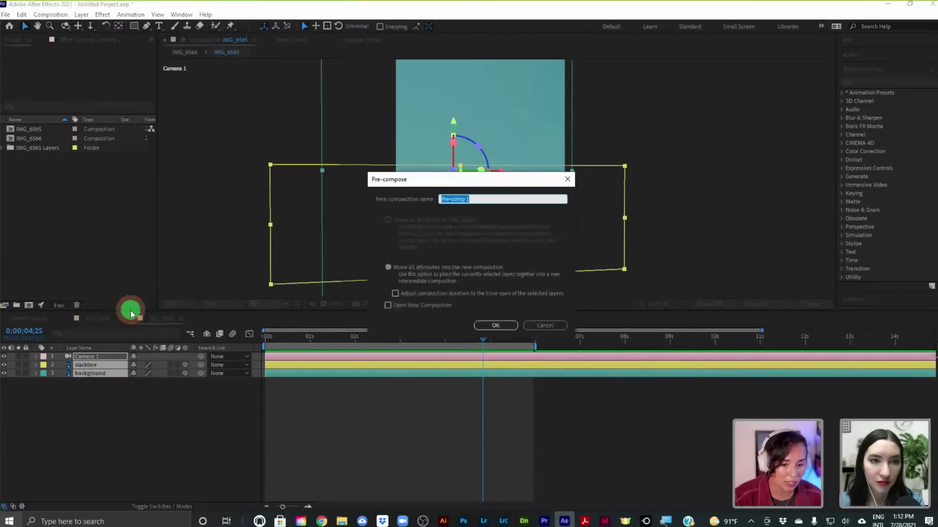
left_click(501, 324)
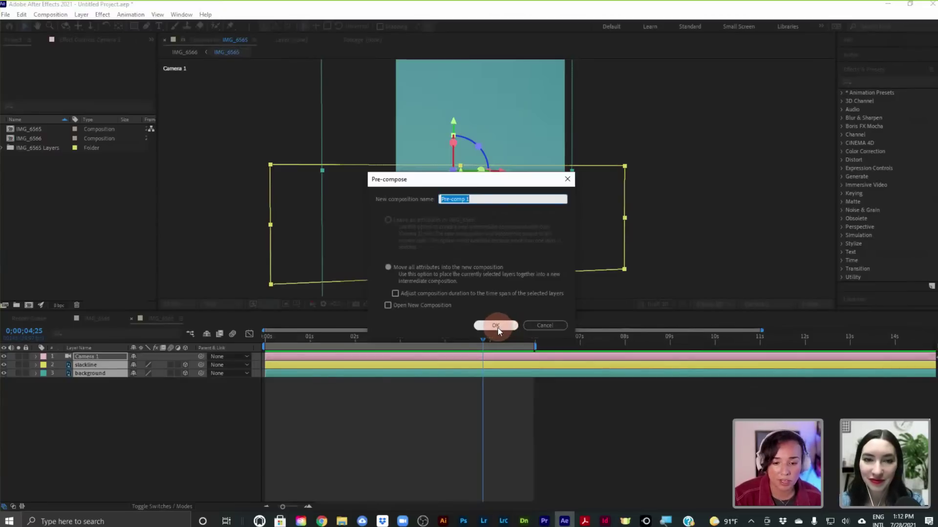
left_click(497, 327)
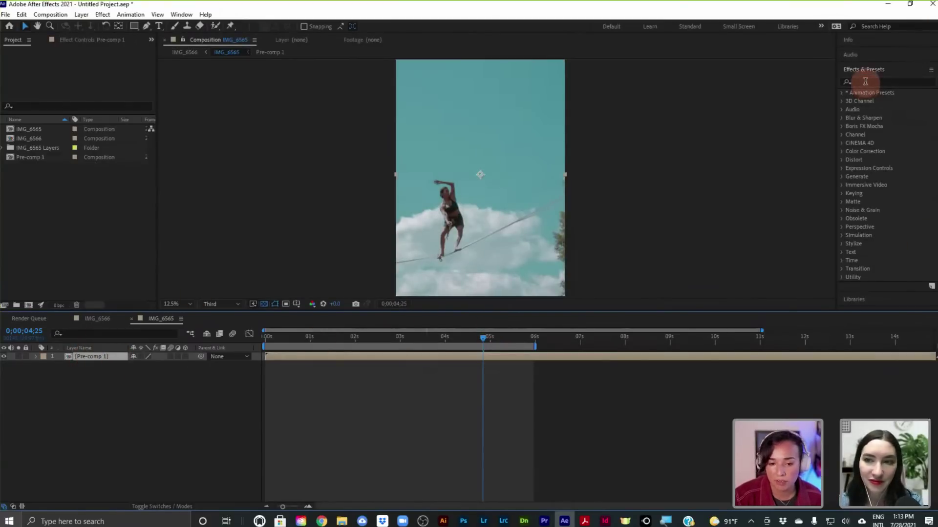
Step: Search the effects for "cc light" and select CC Light Sweep
scroll(519, 200, "down", 1)
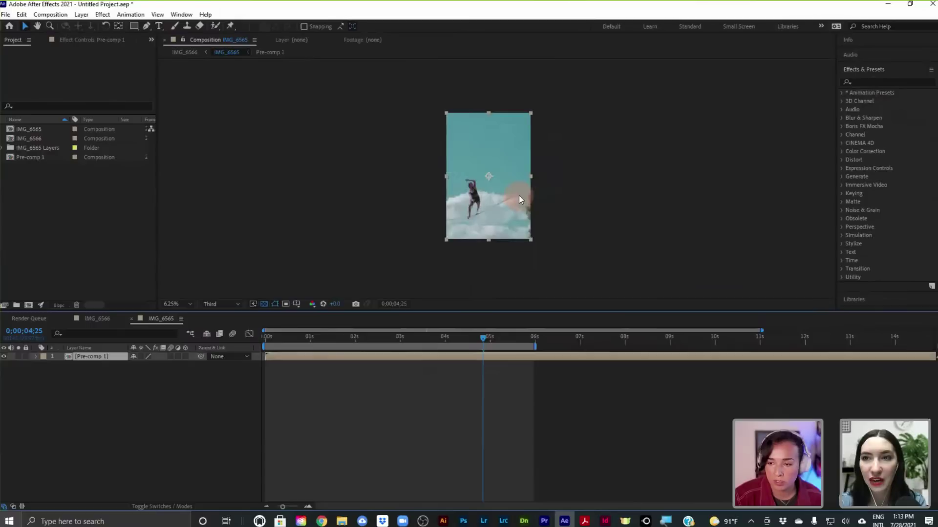
scroll(518, 195, "up", 1)
left_click(858, 81)
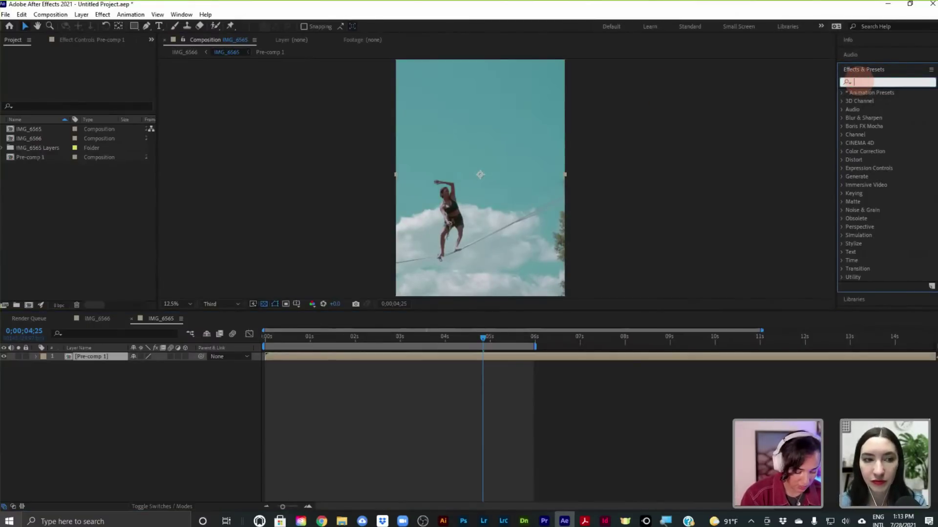
type("cc s")
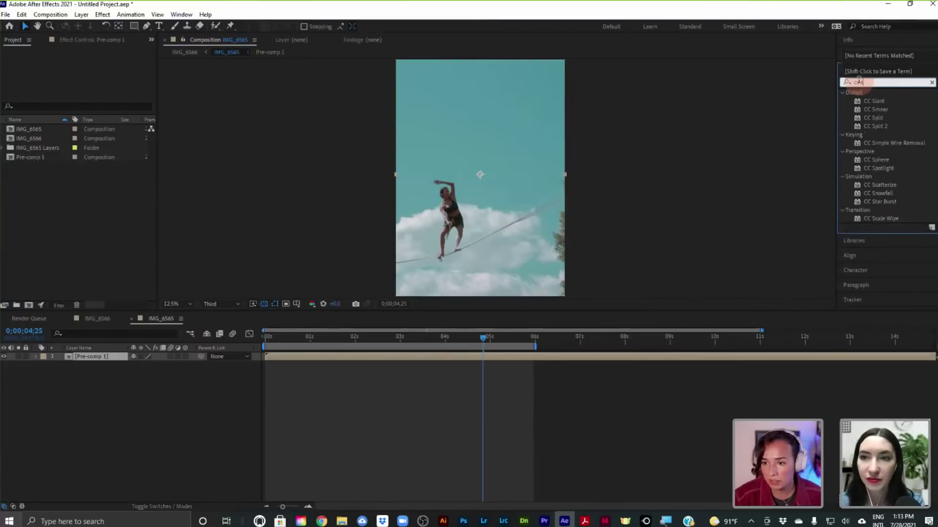
type("w")
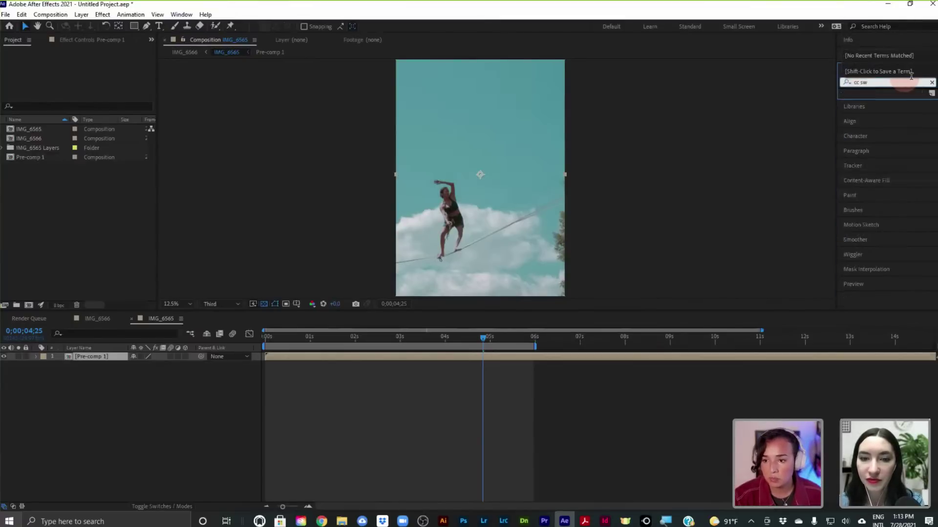
key("BackSpace")
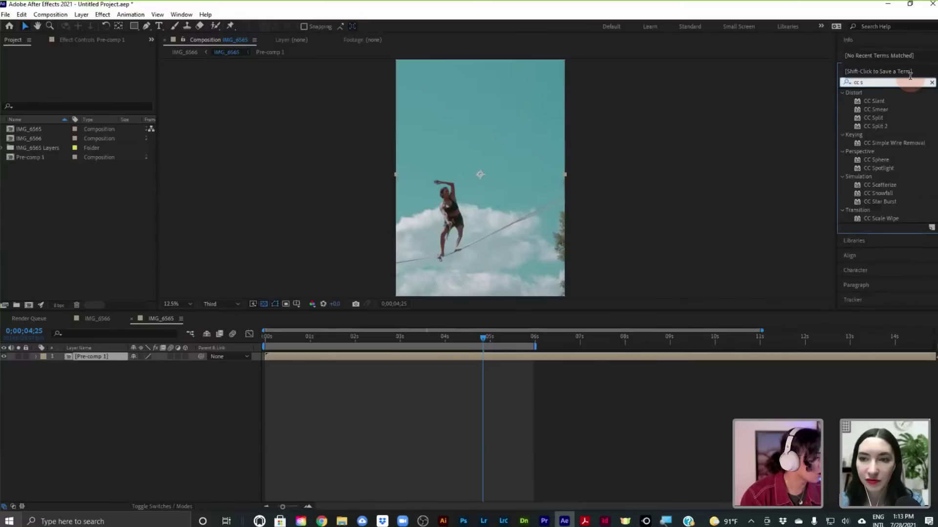
key("BackSpace")
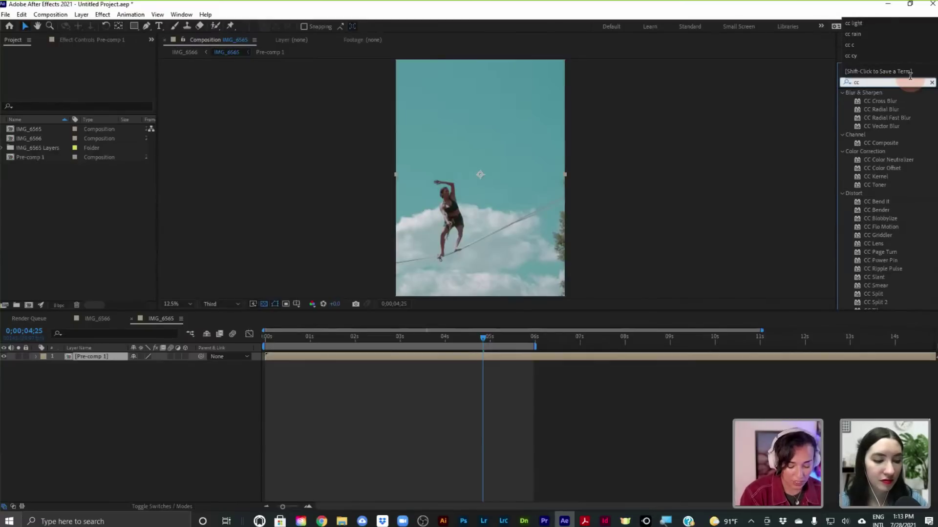
left_click(910, 75)
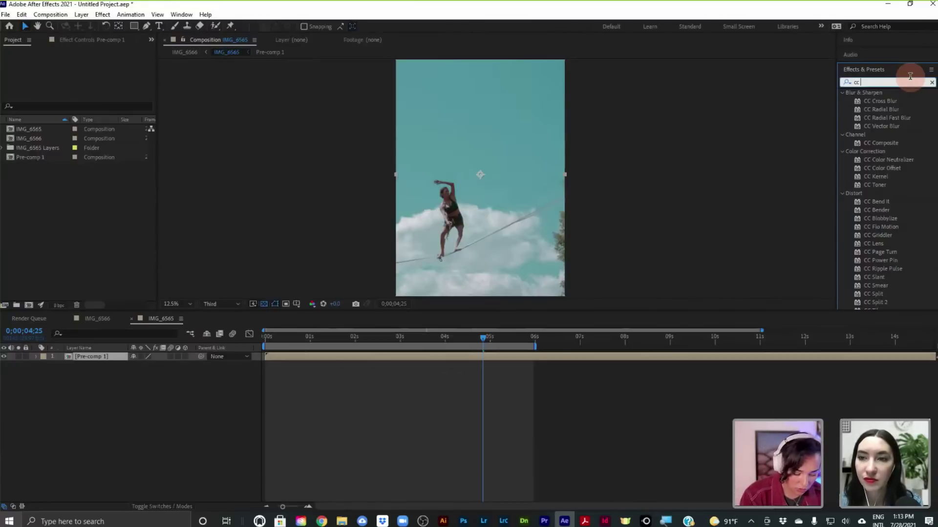
type("light")
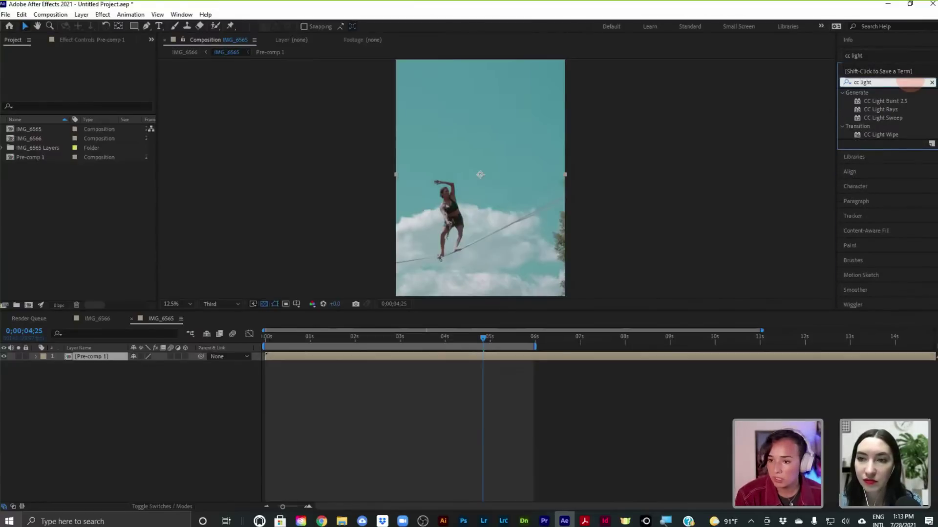
left_click(896, 118)
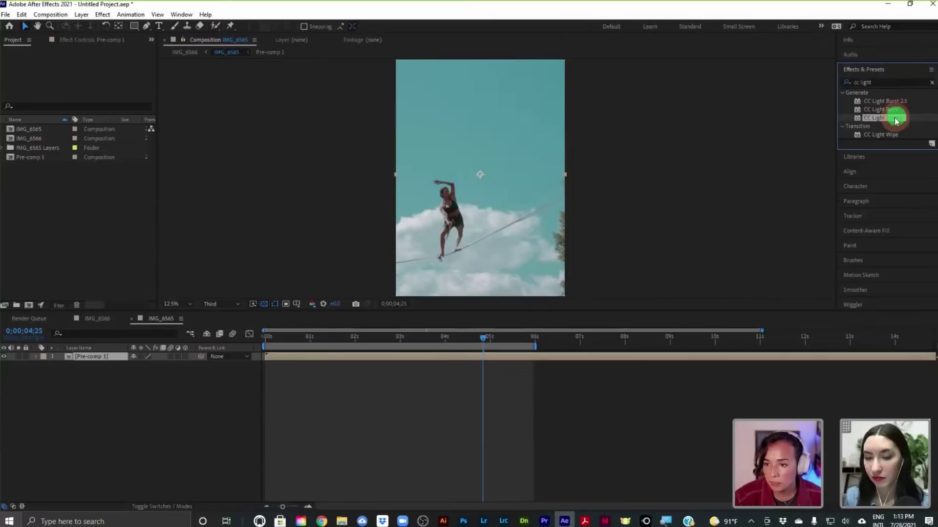
Step: Try applying CC Light Sweep to Pre-comp 1, and undo it
left_click_drag(870, 118, 519, 360)
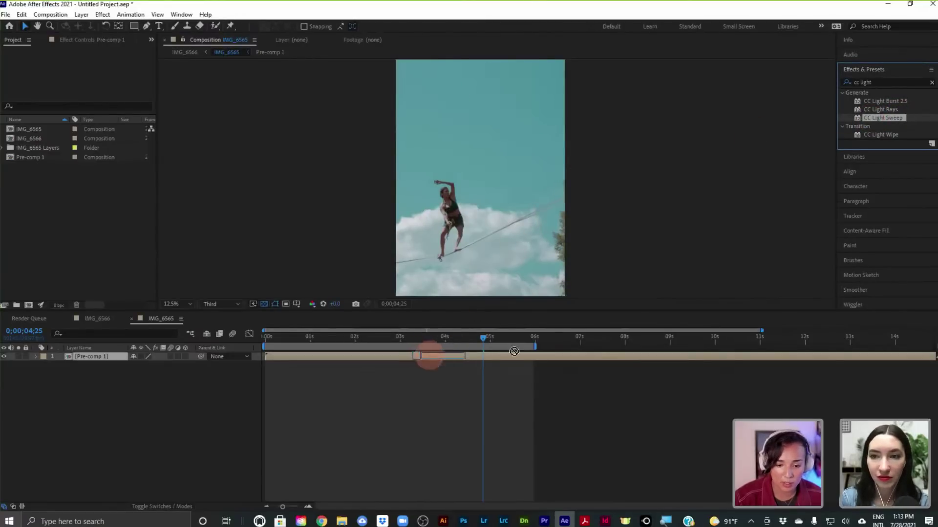
left_click(588, 358)
left_click(861, 119)
double_click(861, 119)
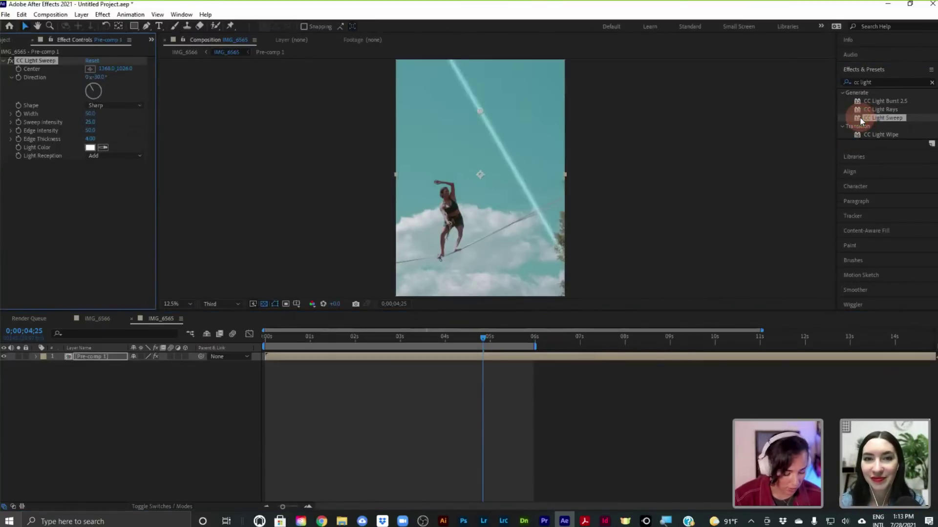
key("ctrl+z")
Step: Apply the CC Light Sweep effect to the Pre-comp 1 layer
left_click_drag(867, 117, 413, 351)
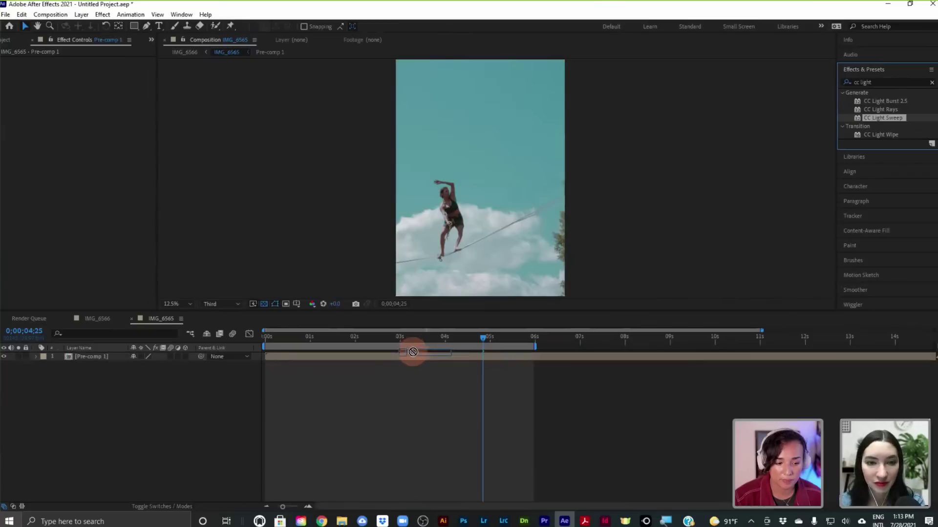
left_click_drag(867, 118, 420, 357)
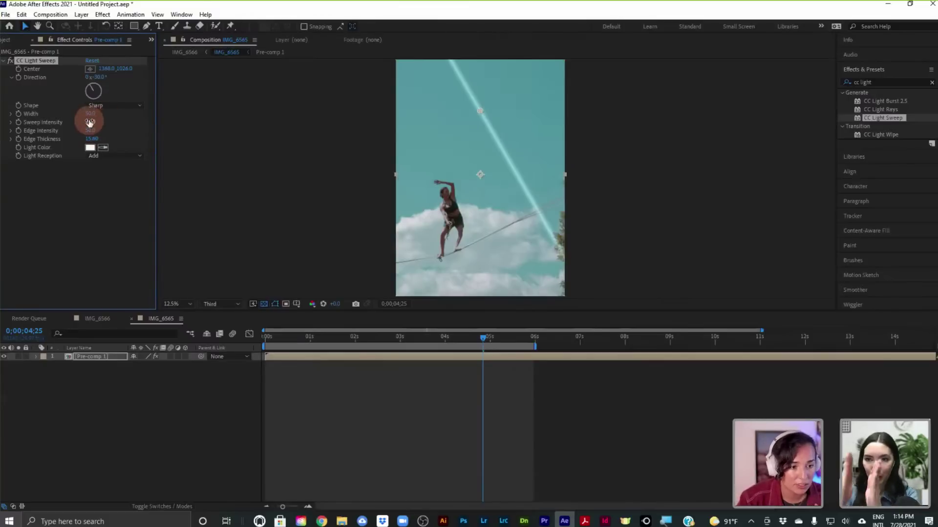
Step: Set CC Light Sweep's Width to 1197, Sweep Intensity to 30, Edge Intensity to 62 and Edge Thickness to 15.6
left_click_drag(93, 115, 654, 117)
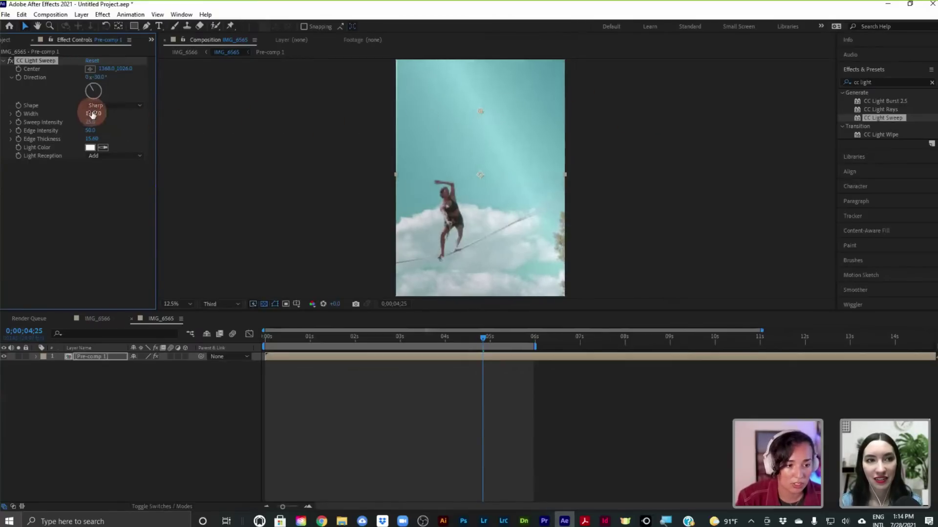
left_click_drag(92, 112, 101, 112)
left_click(92, 123)
left_click_drag(89, 122, 104, 152)
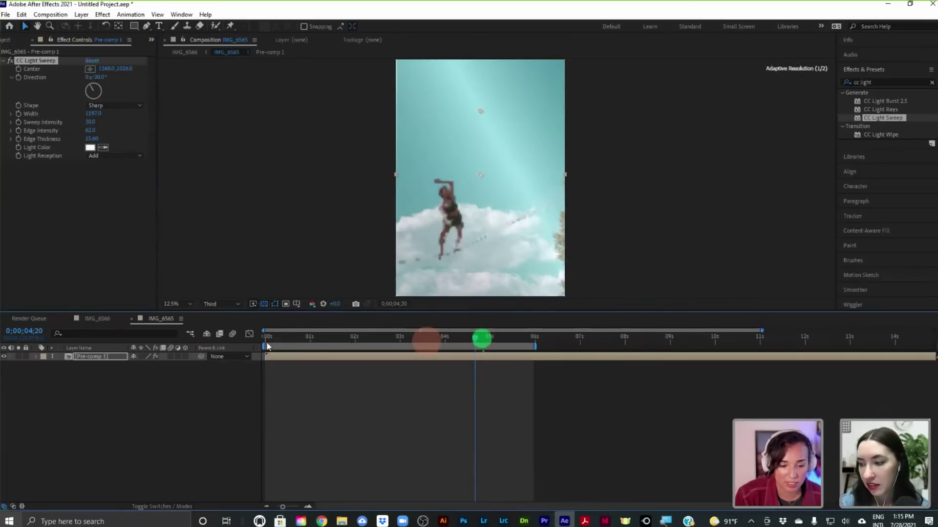
Step: From the first frame, try magenta and then pale pink (FBCEF7) as CC Light Sweep's Light Color
left_click_drag(427, 337, 197, 335)
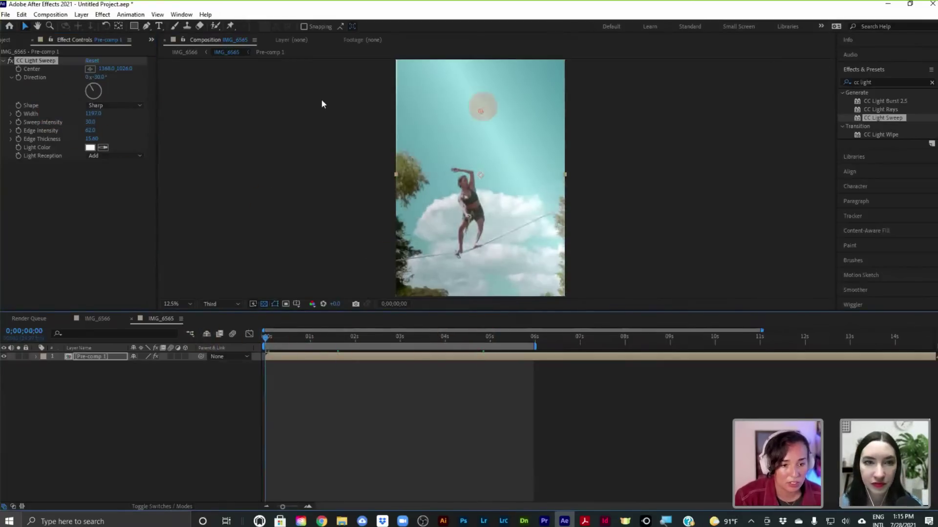
left_click(90, 148)
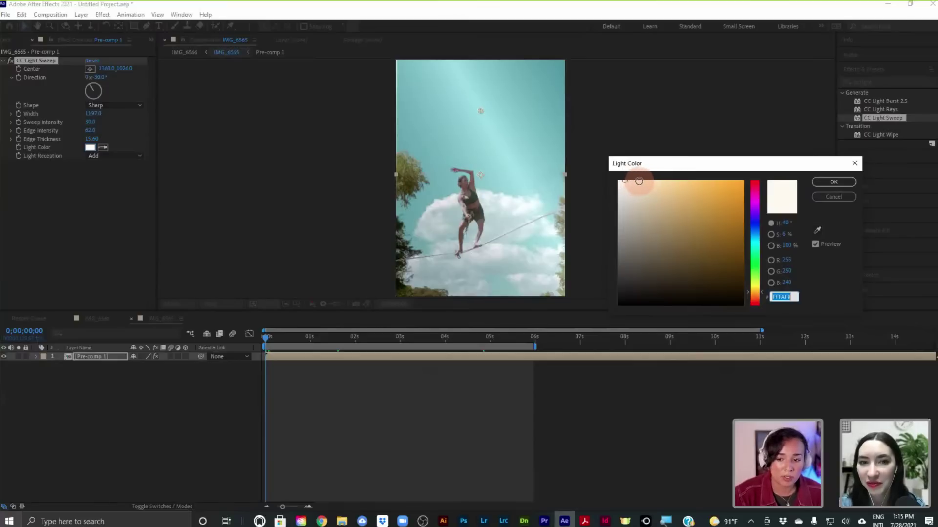
left_click(639, 182)
left_click(645, 182)
mouse_move(645, 183)
left_mouse_down()
mouse_move(669, 182)
mouse_move(667, 202)
left_mouse_up()
left_click_drag(752, 201, 752, 202)
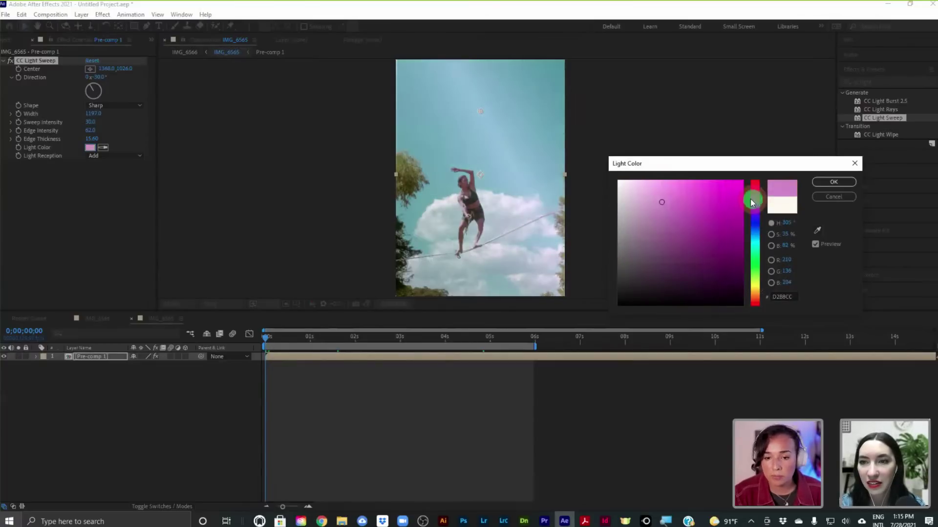
left_click(725, 189)
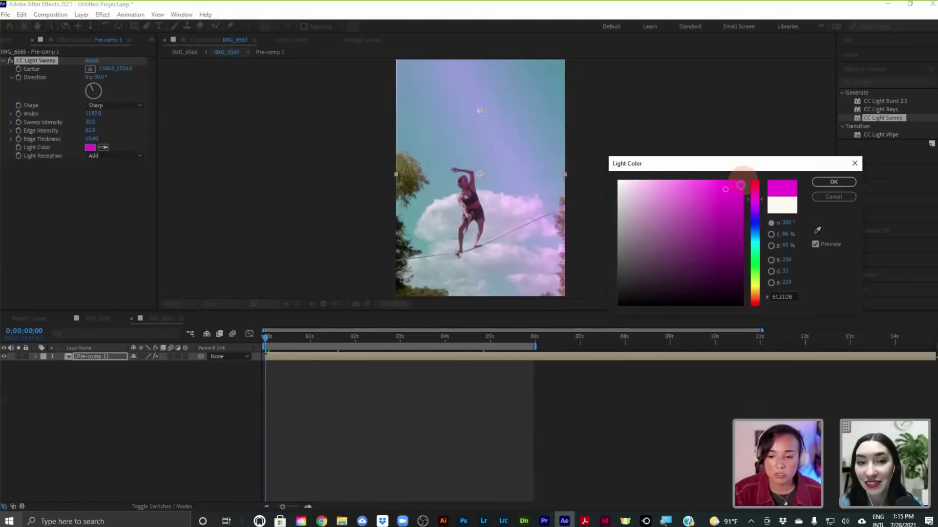
left_click(729, 187)
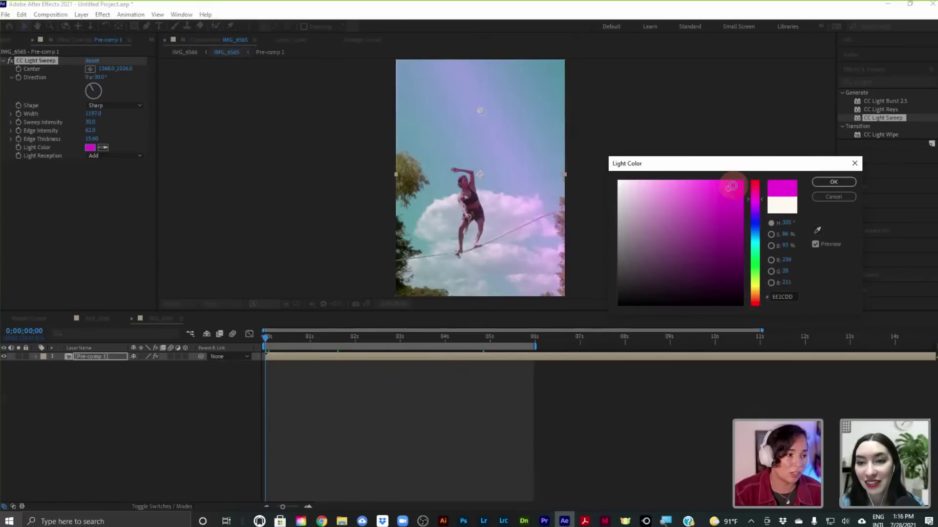
left_click(733, 185)
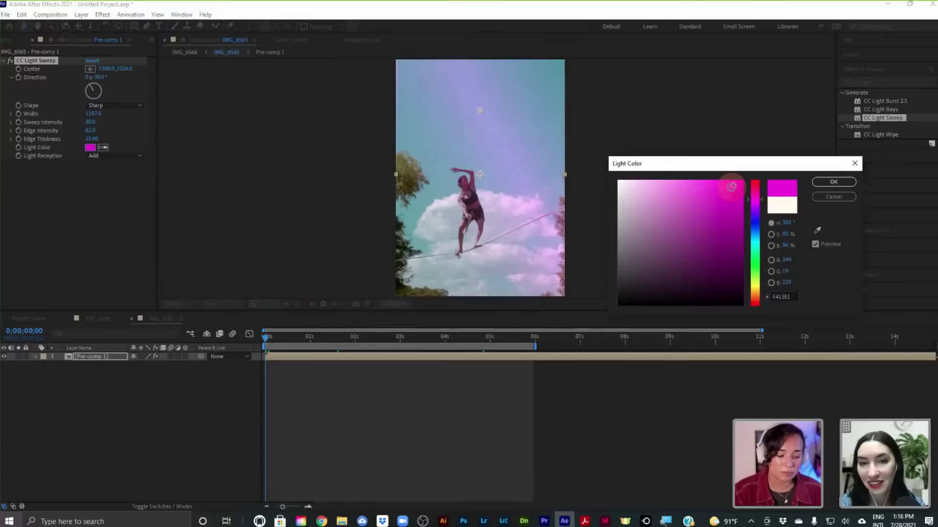
left_click(730, 187)
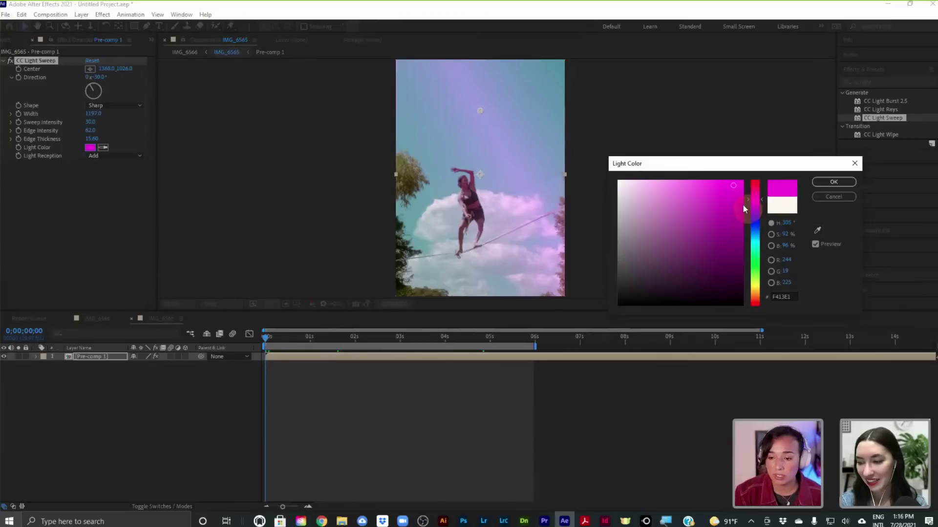
left_click(640, 185)
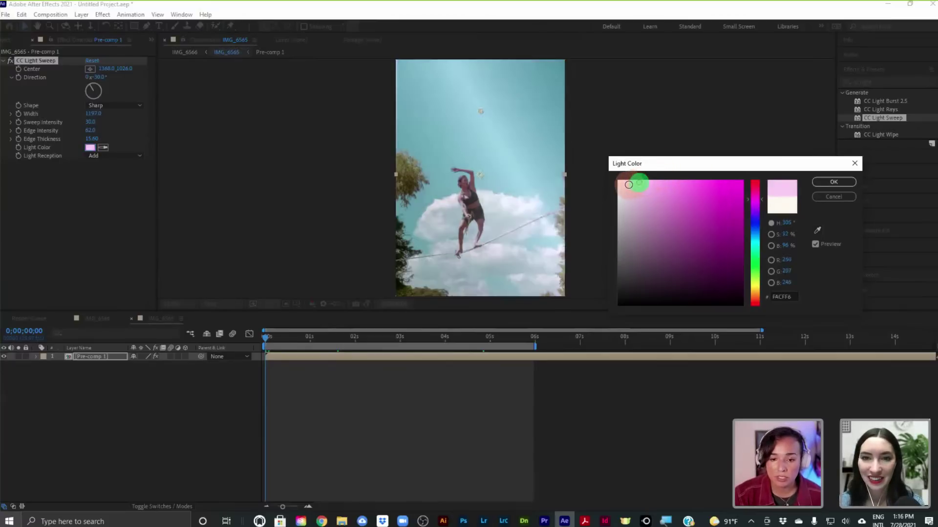
left_click_drag(640, 186, 639, 182)
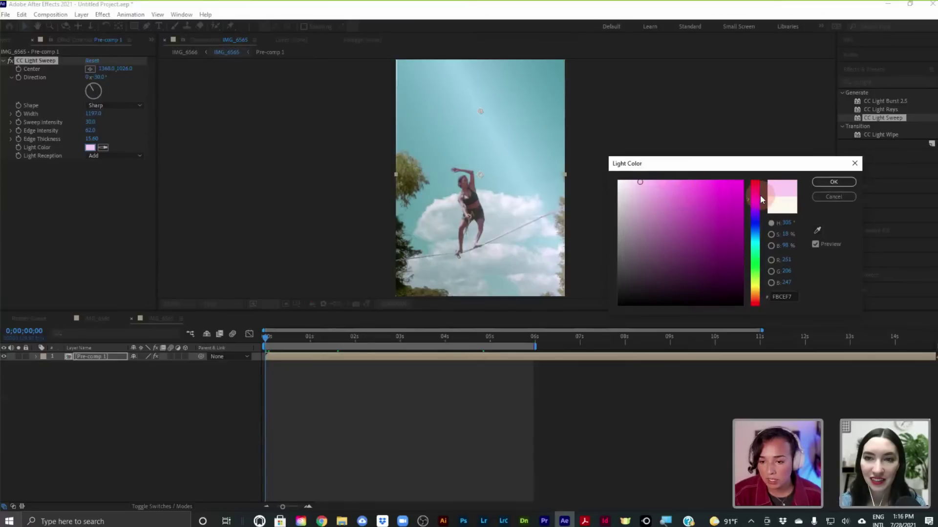
Step: Set CC Light Sweep's Light Color to a warm light orange with a hue of 34°
left_click(754, 289)
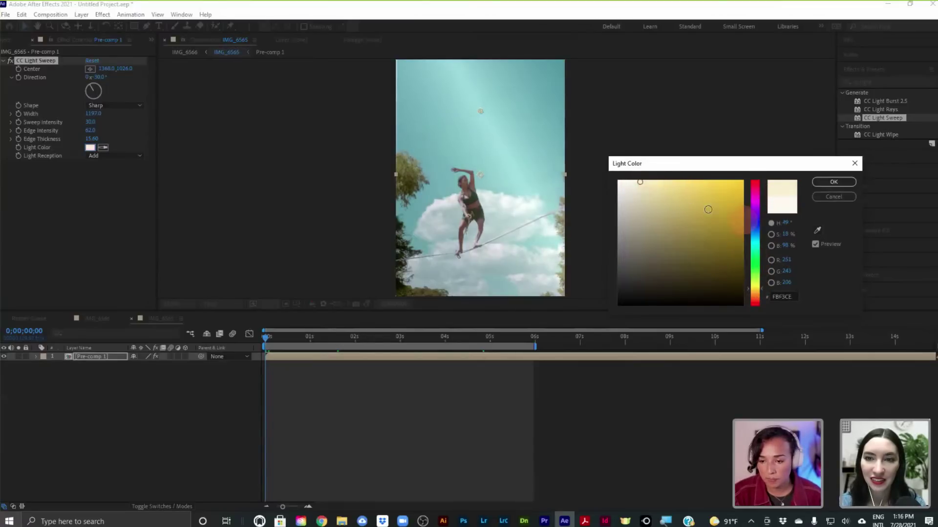
left_click(650, 183)
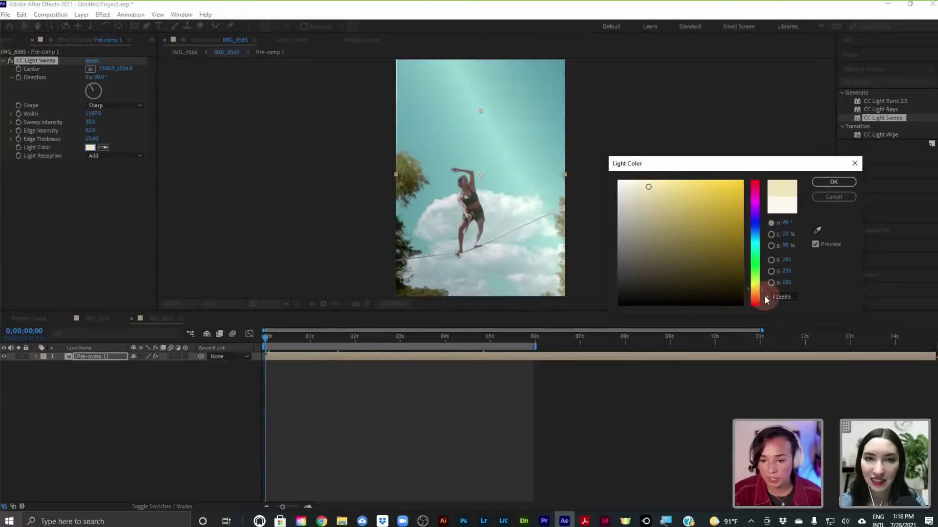
left_click_drag(760, 288, 763, 294)
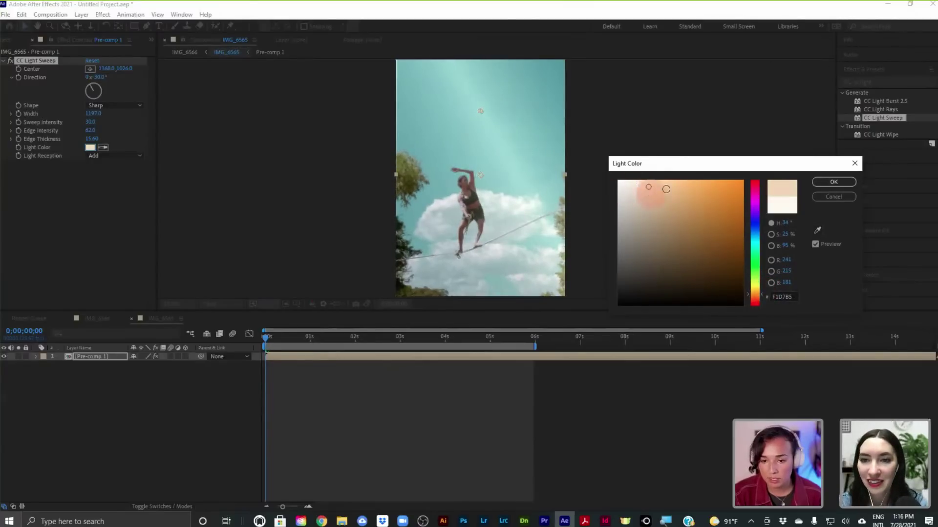
left_click_drag(665, 187, 677, 190)
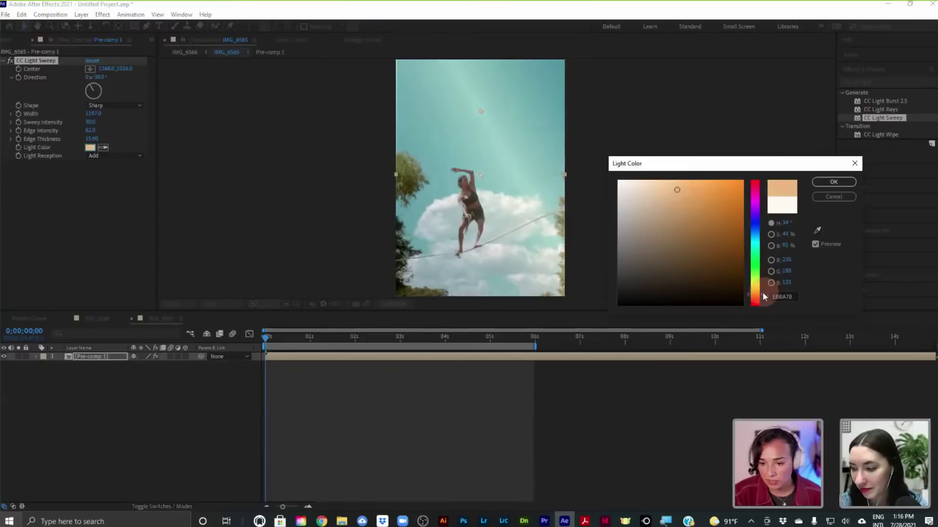
left_click(689, 188)
mouse_move(689, 188)
left_mouse_down()
mouse_move(634, 197)
mouse_move(692, 187)
mouse_move(680, 187)
left_mouse_up()
left_click(688, 187)
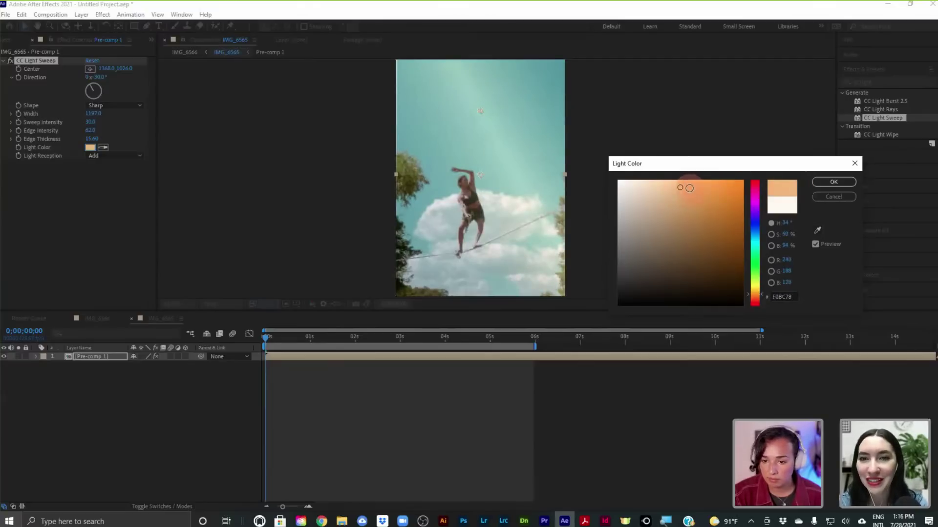
left_click(826, 183)
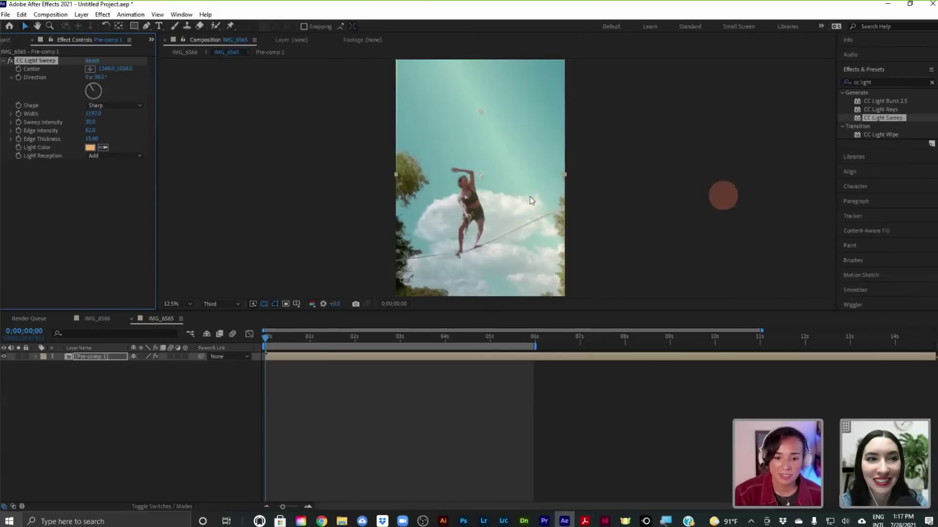
Step: Scrub through the first seconds of the composition to check the orange light sweep, and return to the first frame
left_click(268, 337)
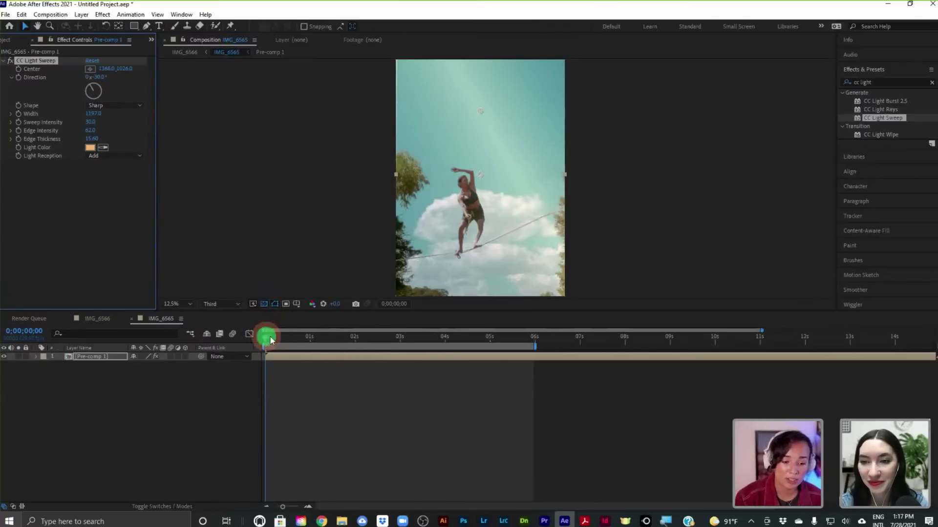
left_click_drag(267, 337, 383, 341)
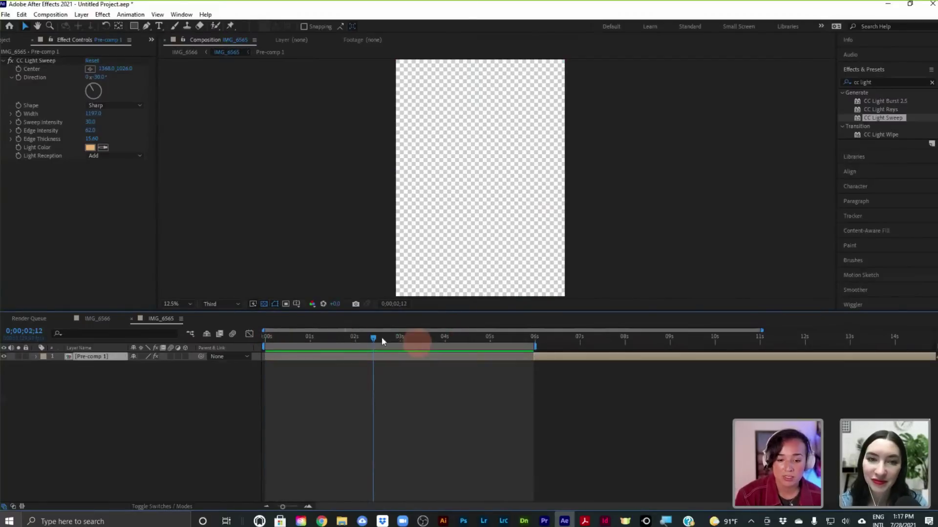
left_click(371, 337)
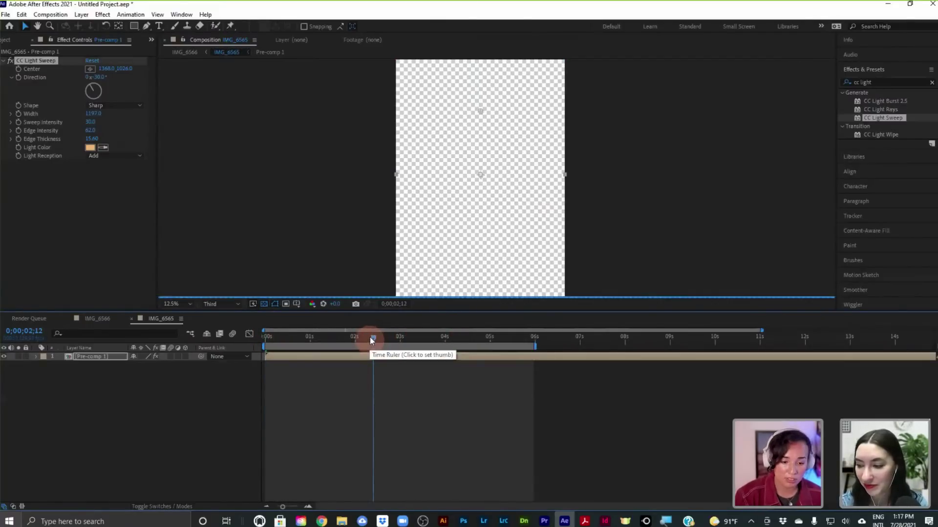
left_click(372, 337)
left_click(311, 338)
left_click_drag(308, 337, 245, 337)
left_click(268, 341)
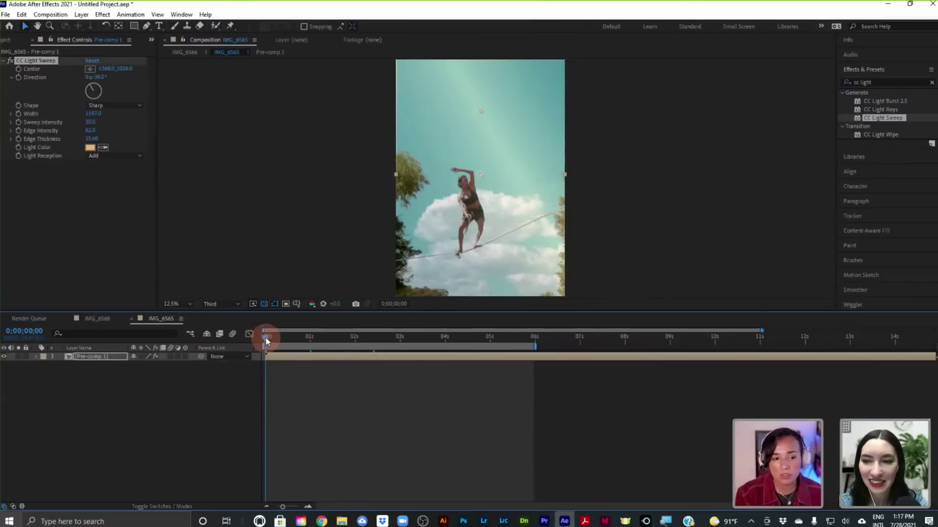
left_click_drag(268, 339, 261, 320)
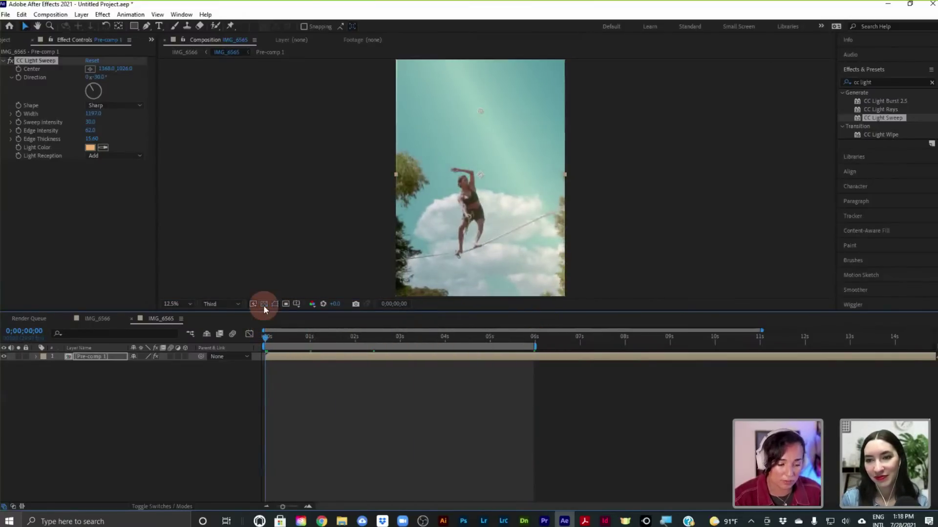
Step: Play a preview of the composition from the start, stop it, and return to the first frame
key("space")
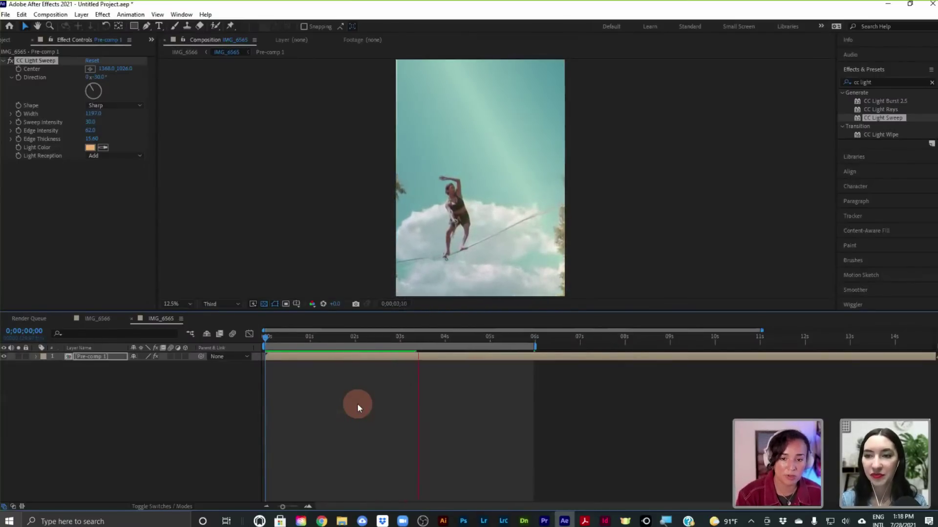
key("space")
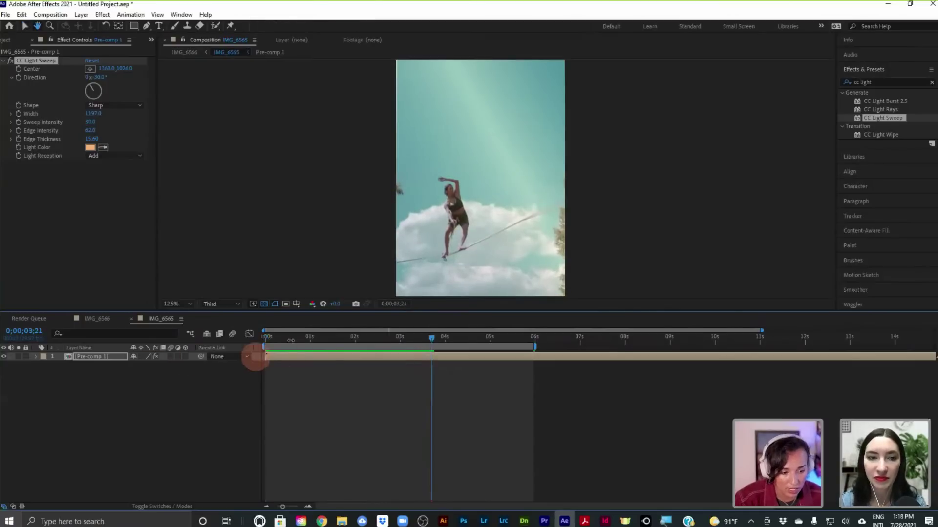
left_click(431, 338)
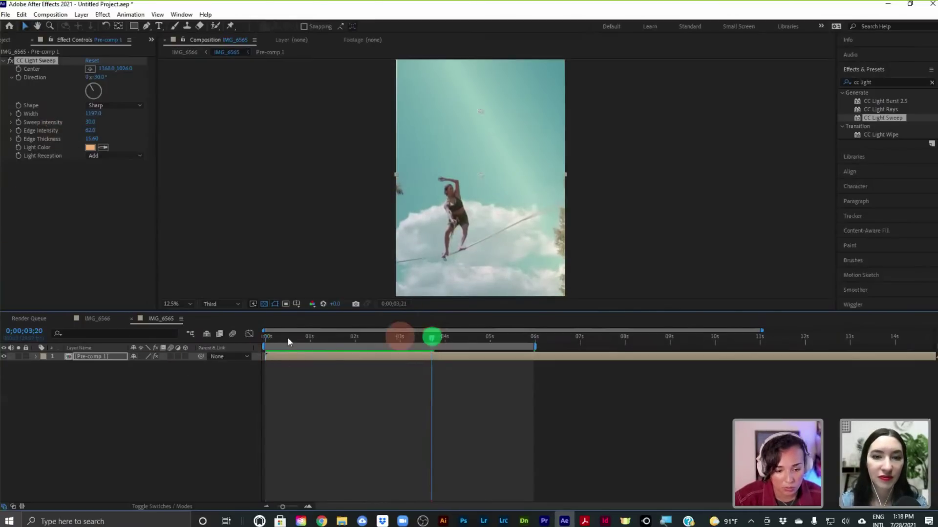
key("Home")
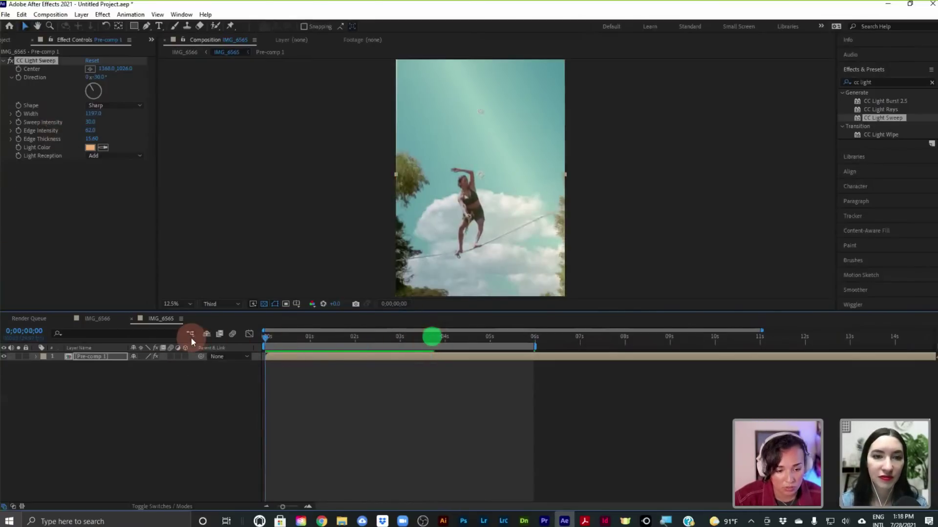
Step: Expand the CC Light Sweep properties of the Pre-comp 1 layer in the timeline, leaving Transform collapsed
left_click(35, 357)
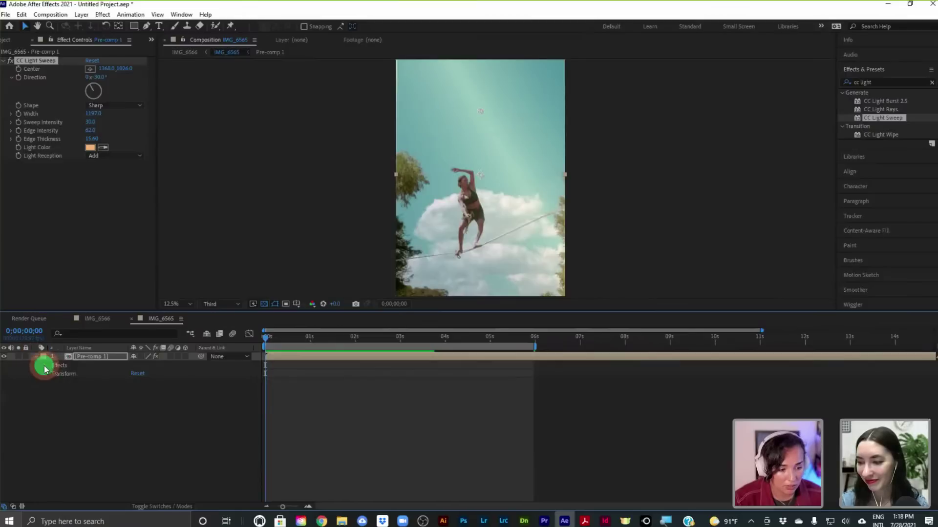
left_click(44, 366)
left_click(45, 382)
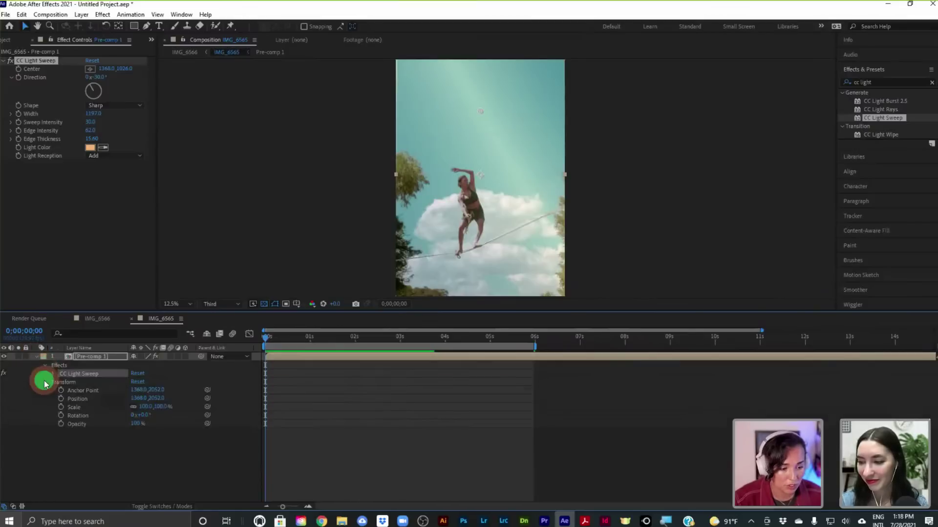
left_click(44, 382)
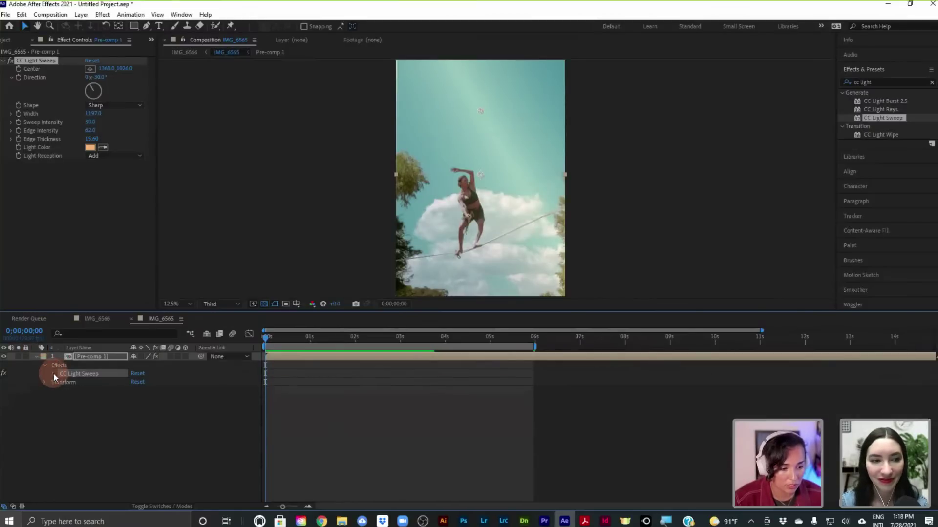
left_click(52, 375)
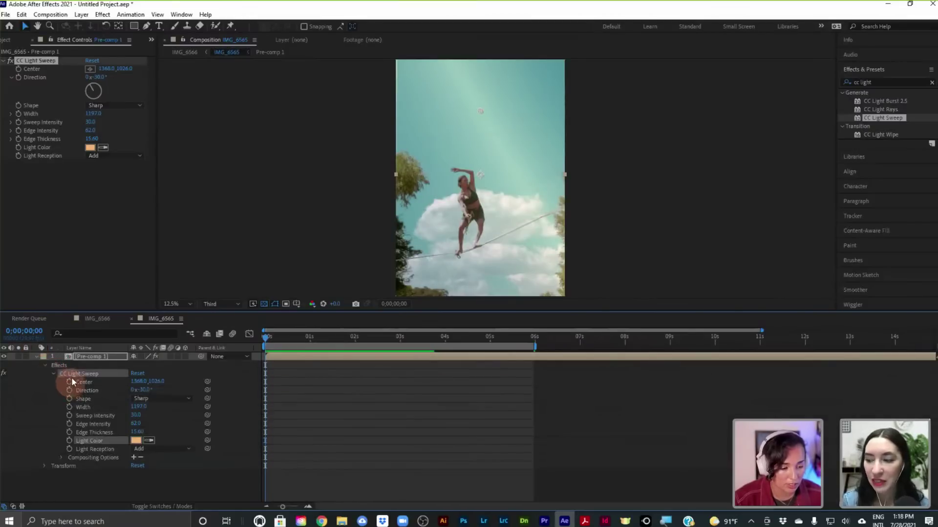
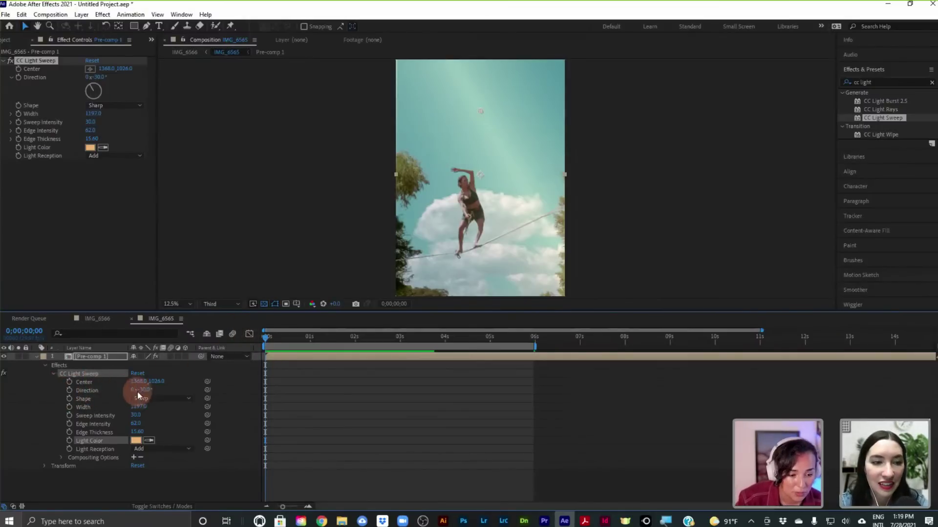
Step: Try increasing and then decreasing CC Light Sweep's Direction, undoing each change
left_click_drag(134, 391, 253, 375)
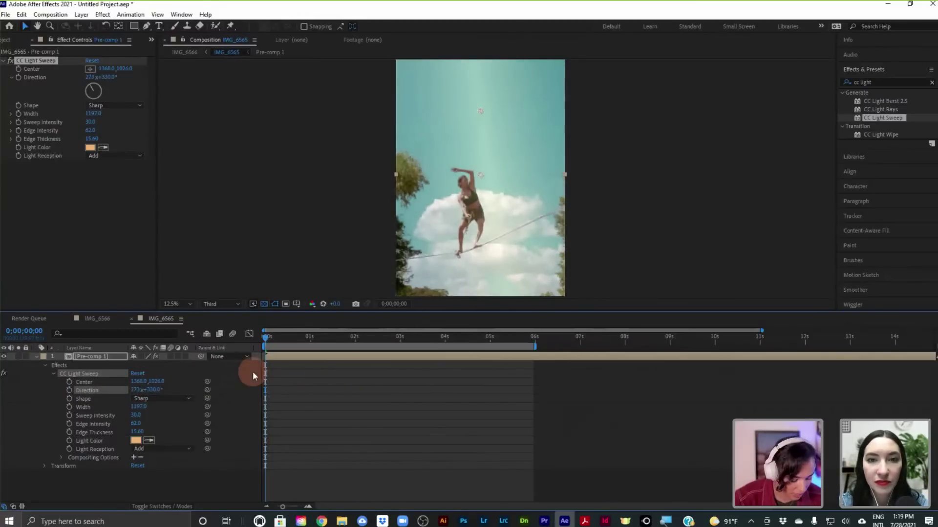
key("ctrl+z")
left_click_drag(145, 390, 62, 392)
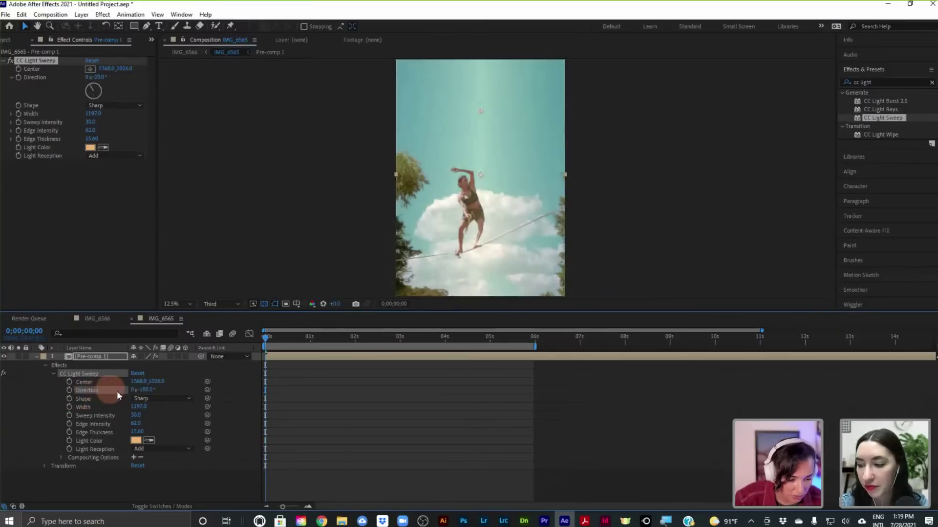
key("ctrl+z")
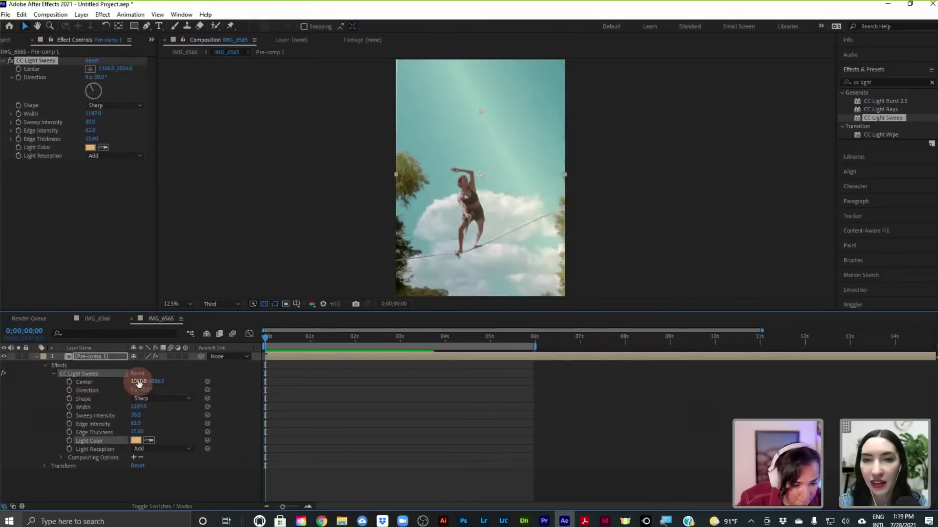
Step: Move CC Light Sweep's Center off the image's left side to X -640 and enable keyframing for it at the first frame
left_click_drag(139, 381, 19, 335)
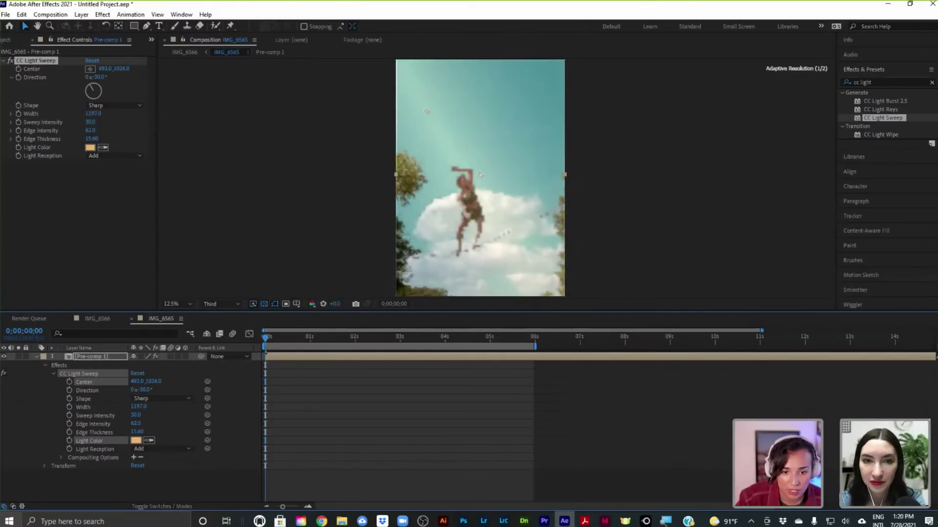
left_click_drag(137, 381, 10, 383)
left_click_drag(139, 384, 19, 382)
left_click_drag(137, 384, 3, 382)
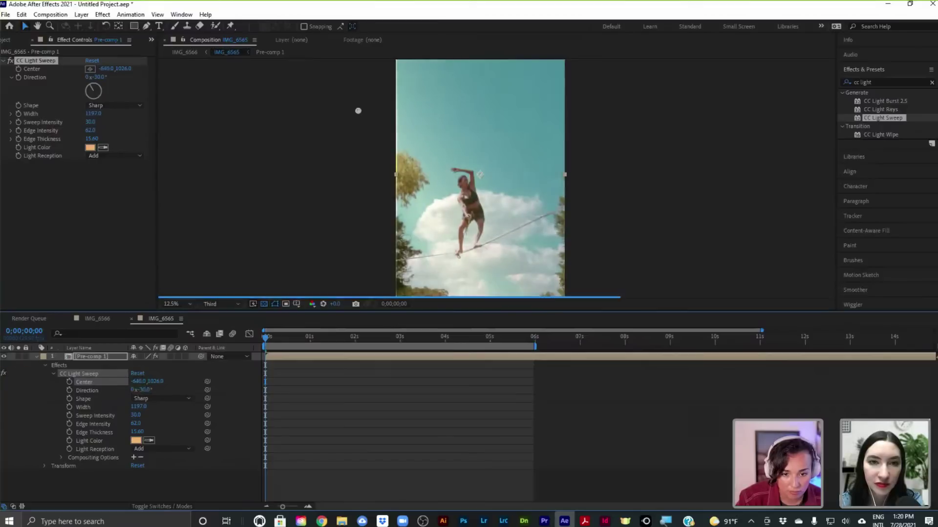
left_click(70, 383)
Step: At 0;00;05;29, move CC Light Sweep's Center past the image's right side to X 3475 and preview the sweep from the first frame
left_click_drag(266, 342, 535, 336)
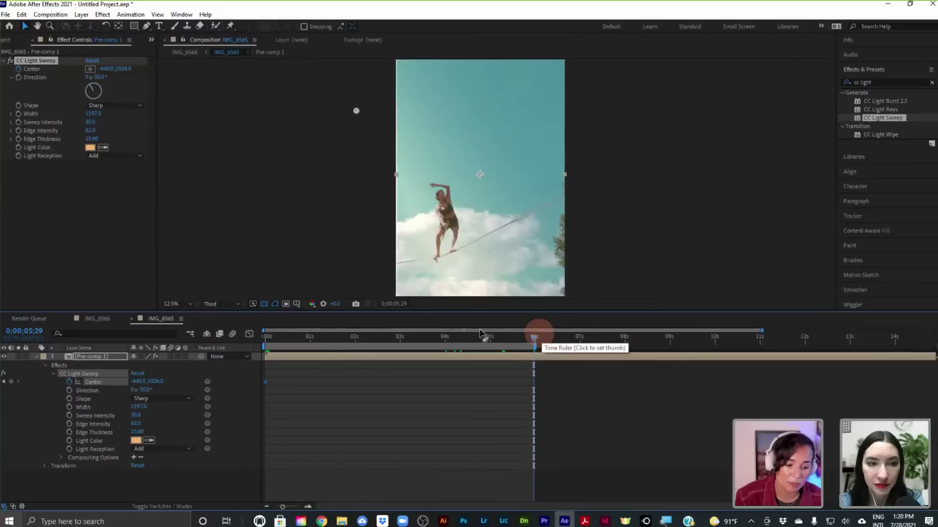
left_click(286, 385)
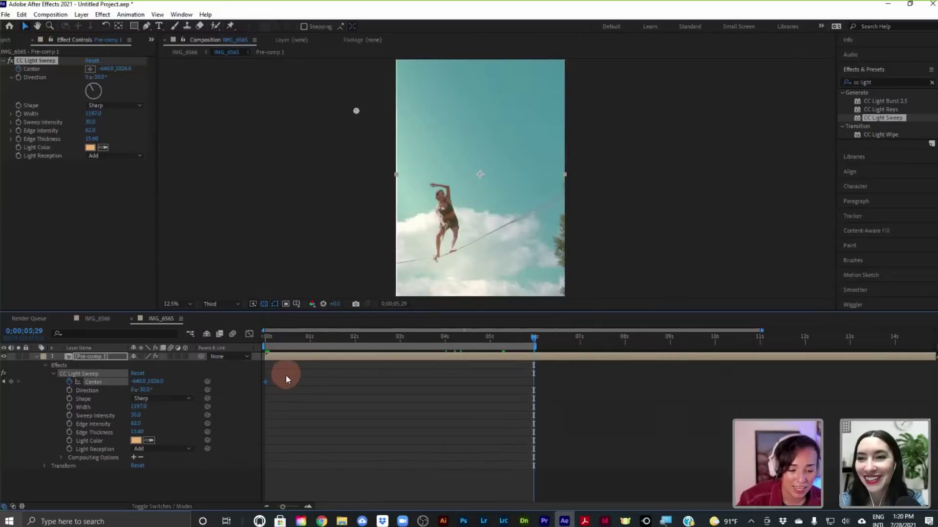
left_click(137, 382)
left_click_drag(137, 382, 882, 336)
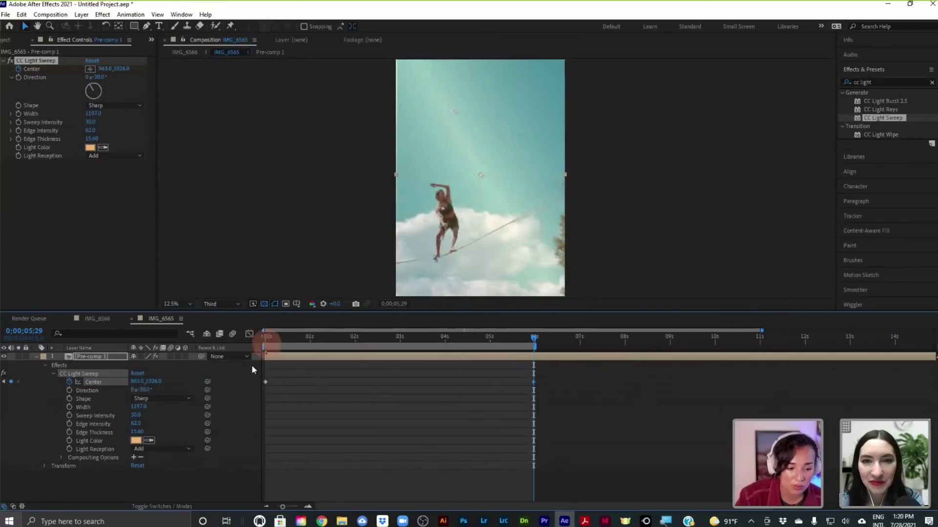
left_click(134, 383)
left_click_drag(135, 383, 934, 324)
left_click_drag(136, 382, 512, 387)
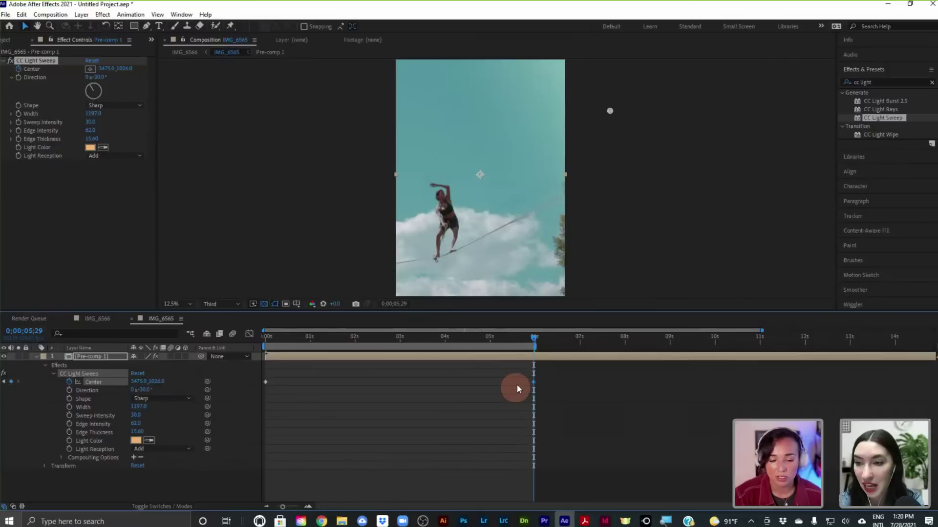
left_click_drag(533, 338, 236, 353)
key("space")
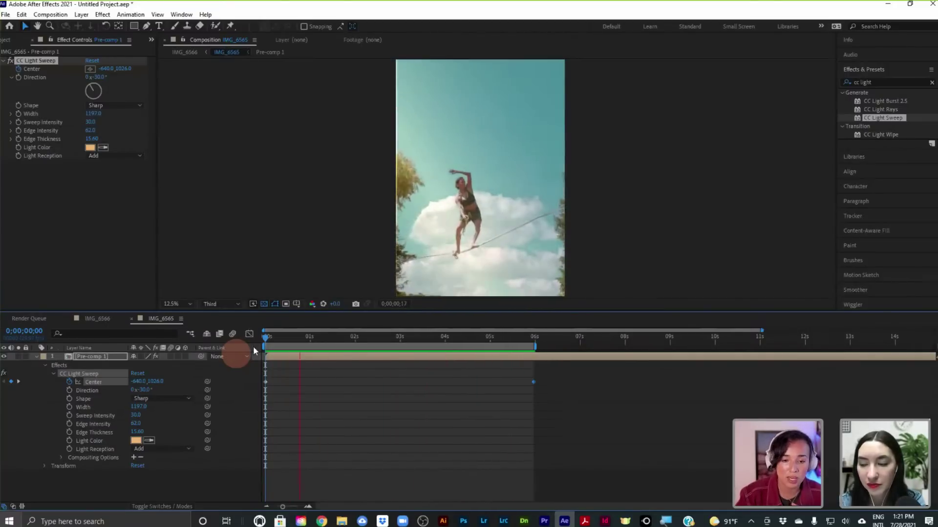
Step: Extend the work area to 12 seconds and move the ending Center keyframe to 0;00;11;01
left_click_drag(533, 343, 805, 345)
left_click(534, 382)
left_click_drag(534, 382, 763, 385)
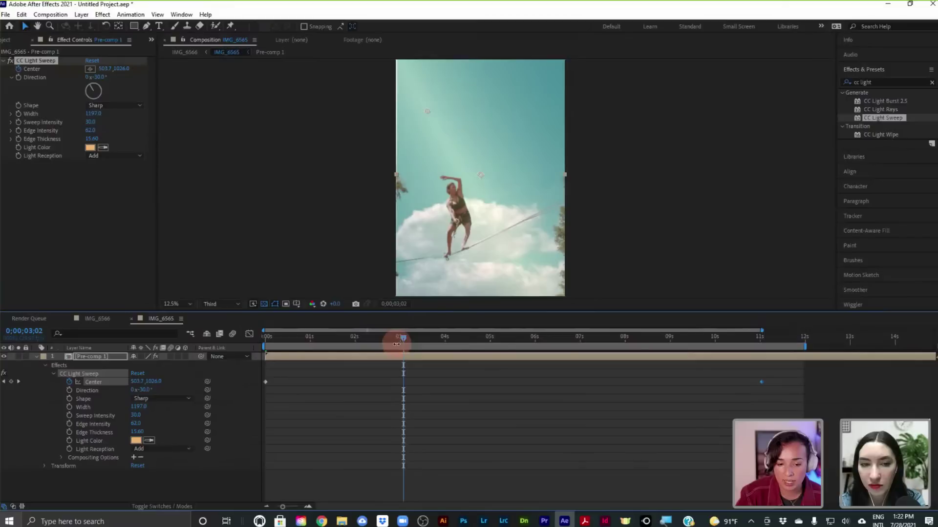
Step: Scrub through the retimed light sweep, preview it from the first frame, and stop playback
left_click_drag(406, 341, 434, 355)
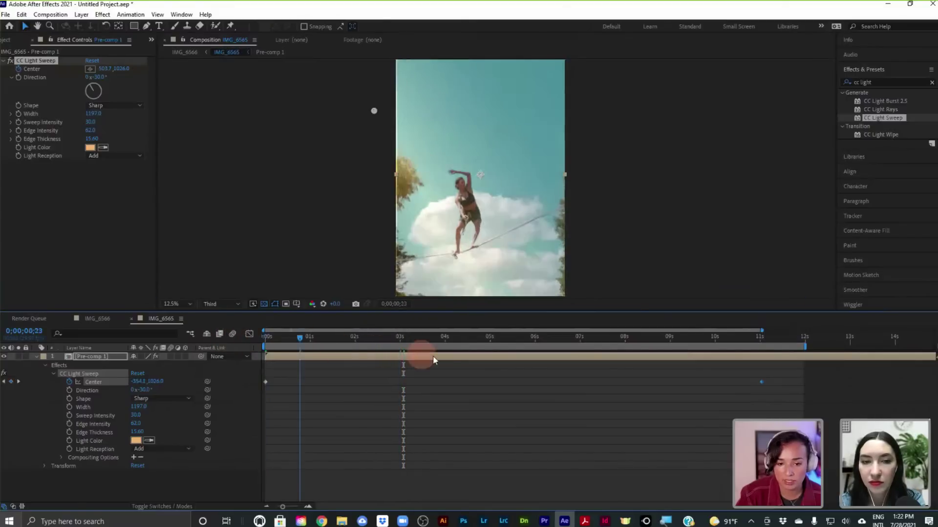
left_click_drag(560, 368, 642, 371)
left_click(270, 336)
left_click(90, 321)
key("space")
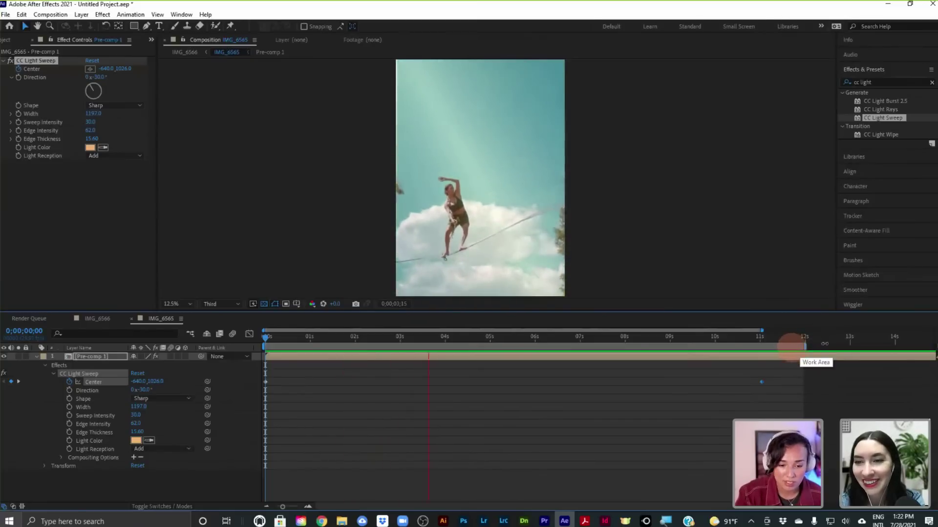
key("space")
left_click_drag(803, 346, 614, 339)
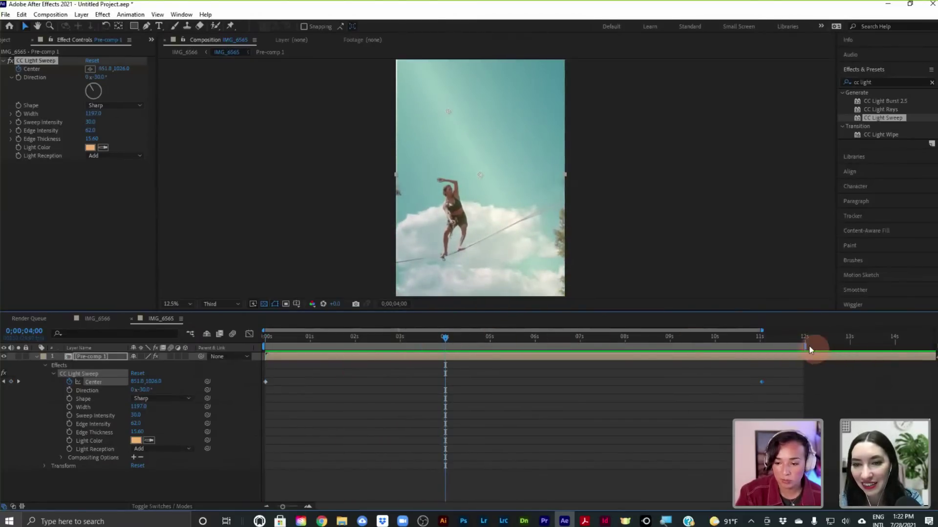
Step: Select both CC Light Sweep Center keyframes and apply Easy Ease to them
left_click(289, 381)
left_click(266, 383)
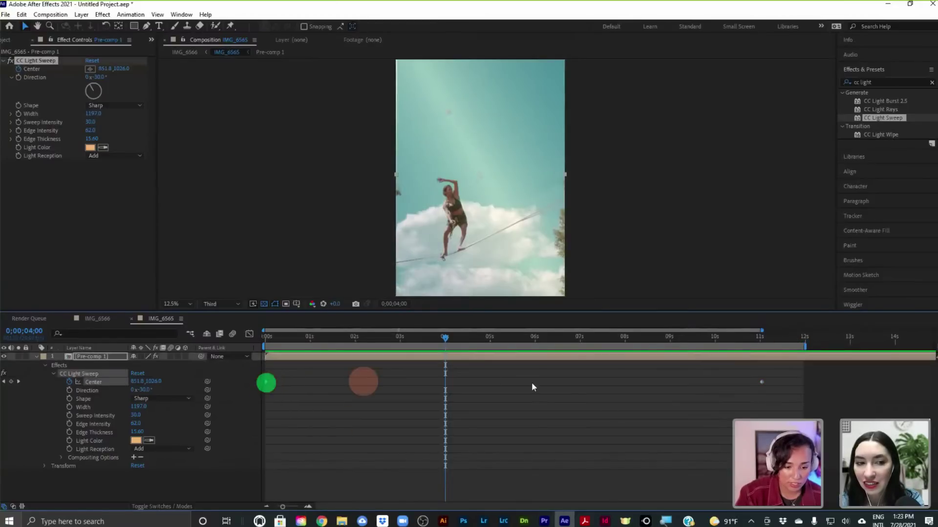
left_click(762, 382)
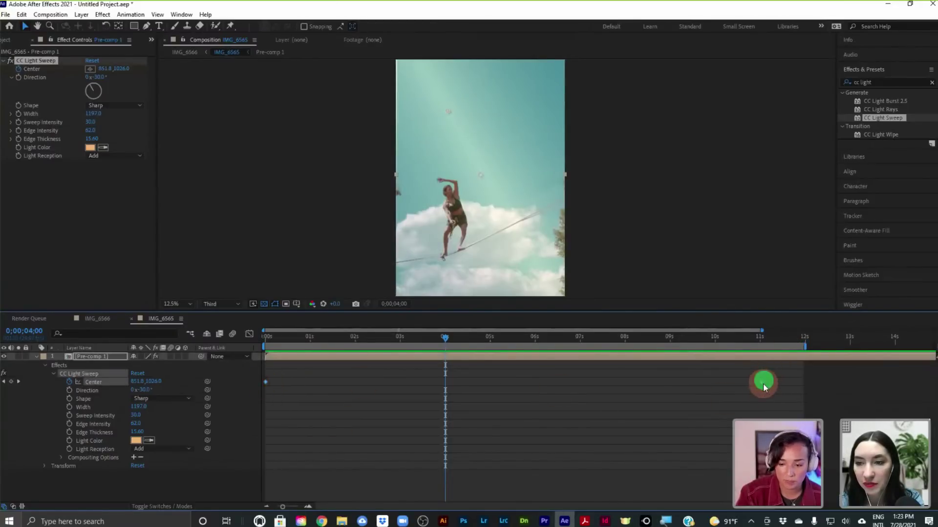
left_click(265, 382, "shift")
mouse_move(279, 499)
left_mouse_down()
mouse_move(292, 506)
mouse_move(270, 507)
left_mouse_up()
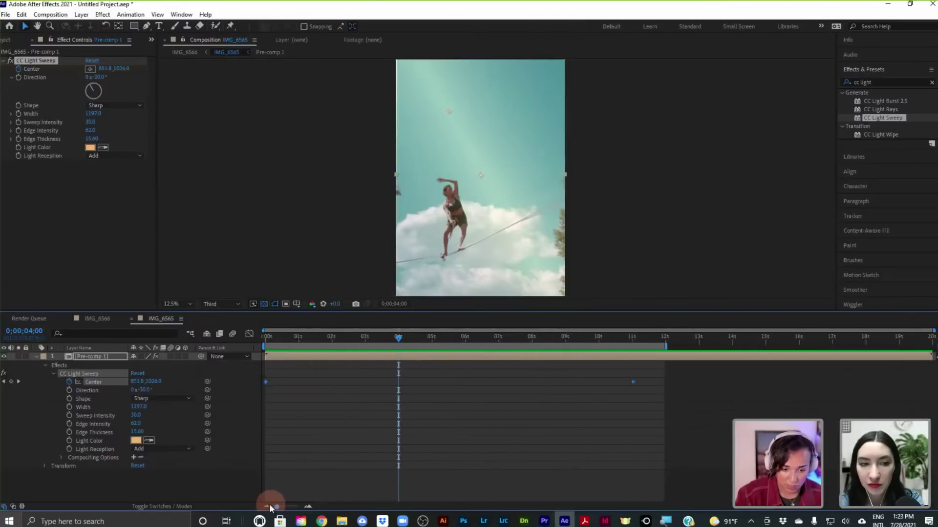
left_click(633, 382, "shift")
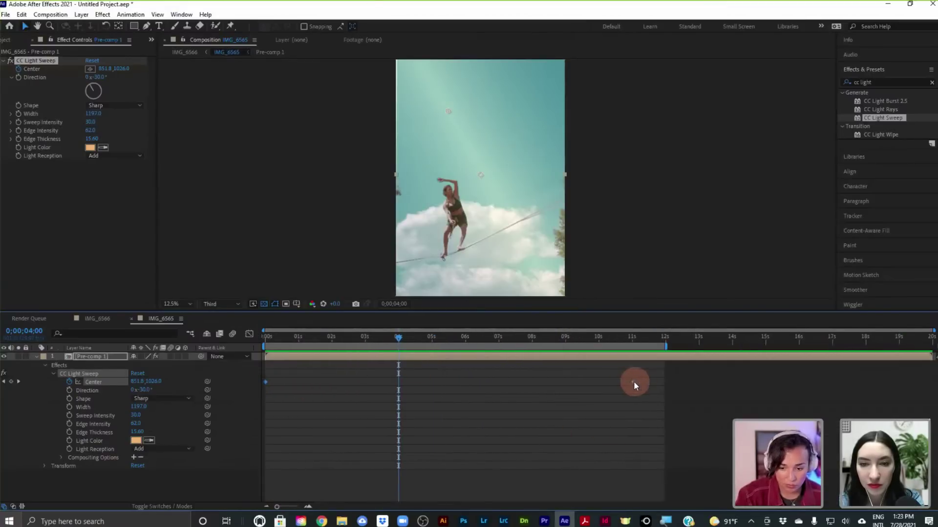
right_click(634, 383)
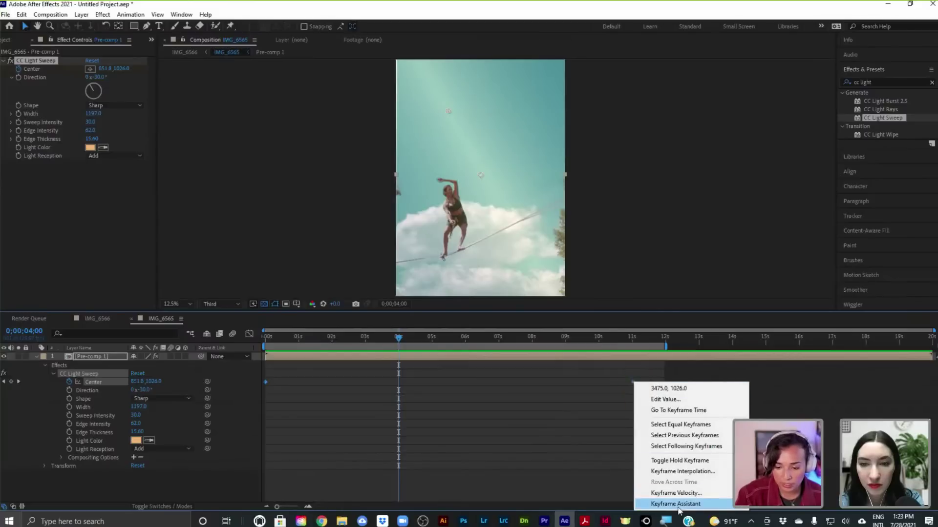
mouse_move(678, 510)
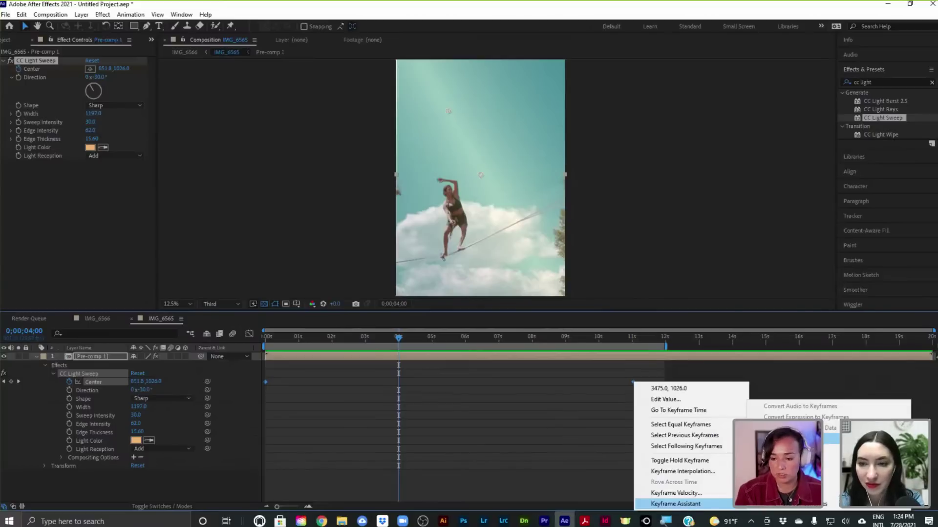
left_click(830, 439)
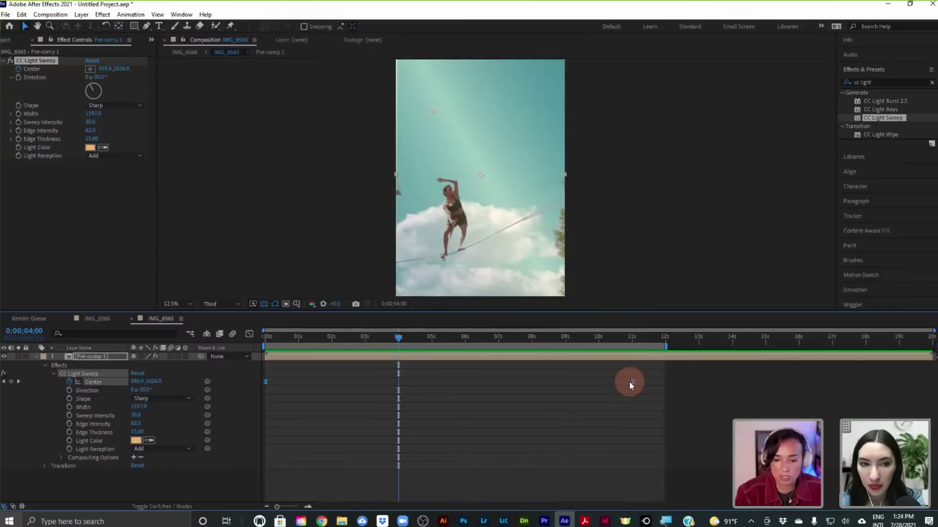
mouse_move(634, 383)
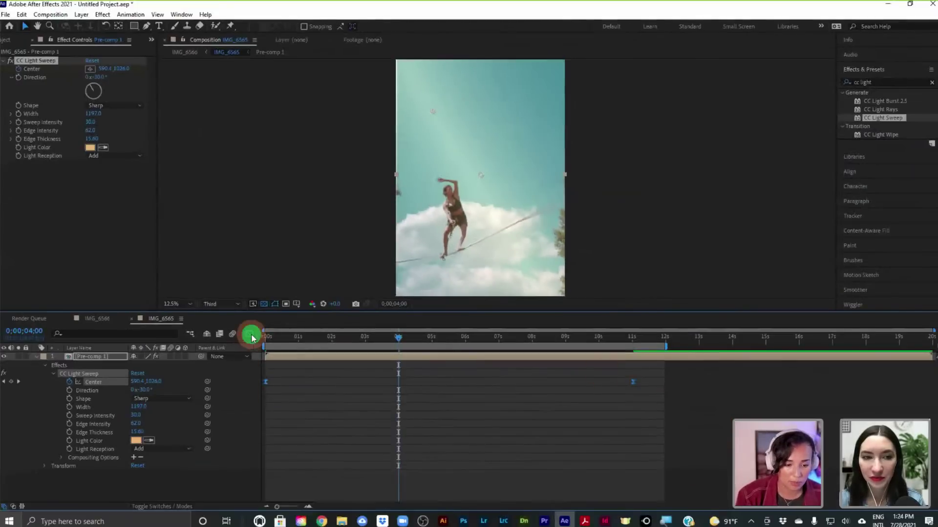
Step: Show the Center curve in the Graph Editor and apply Easy Ease Out to its first keyframe
left_click(249, 335)
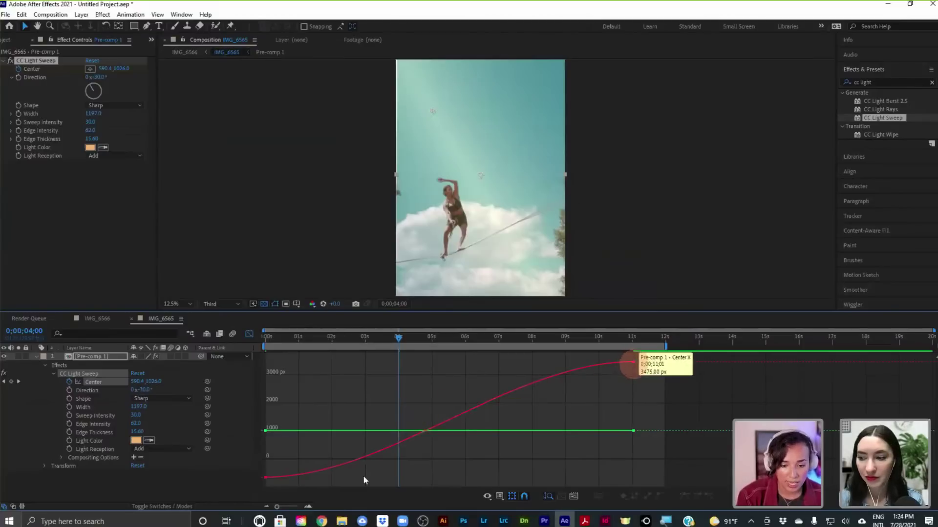
left_click(265, 481)
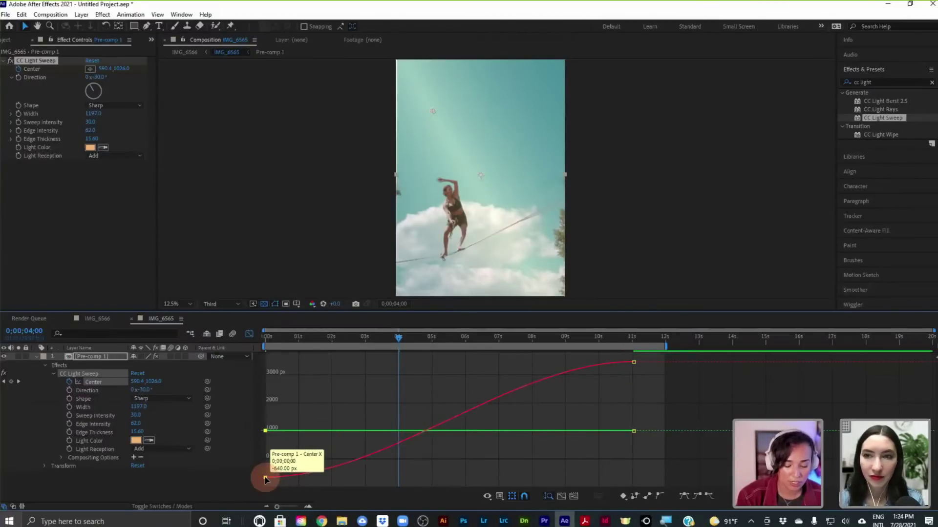
left_click(265, 478)
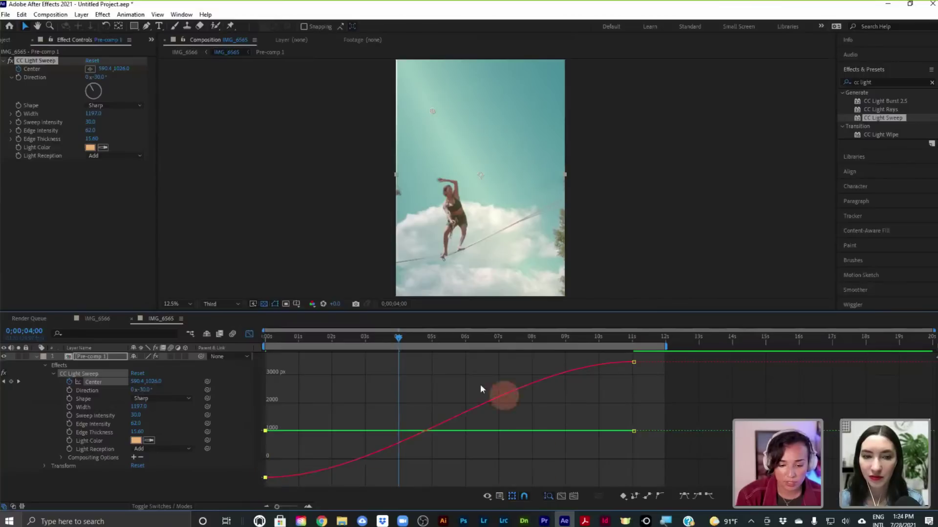
left_click(264, 478)
left_click_drag(313, 481, 274, 481)
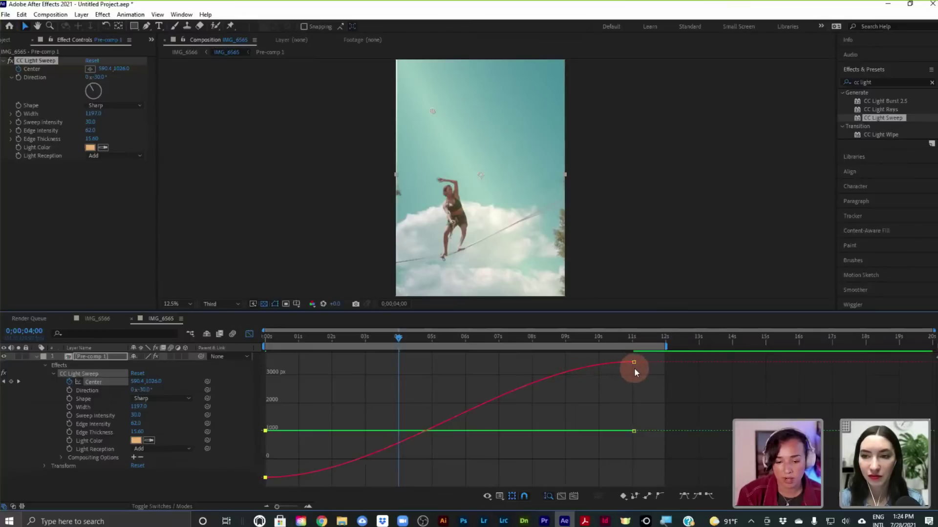
mouse_move(634, 366)
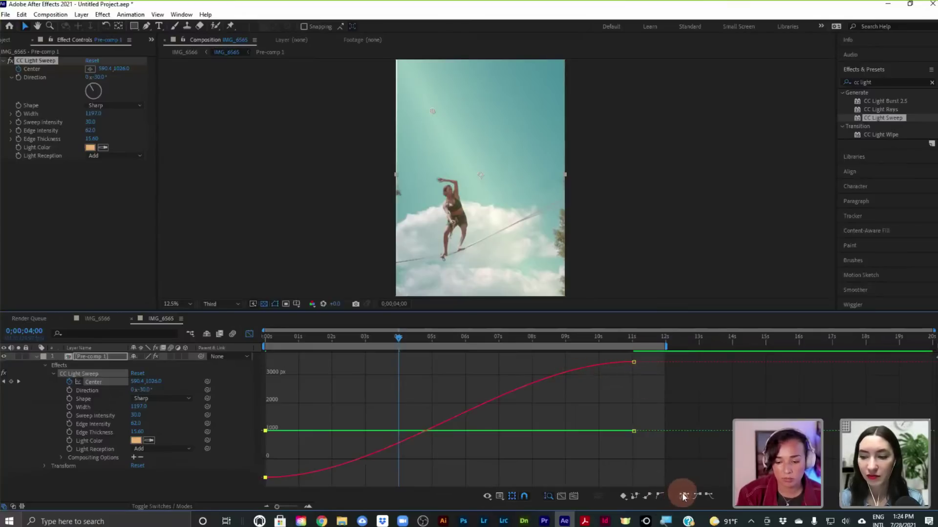
left_click(708, 497)
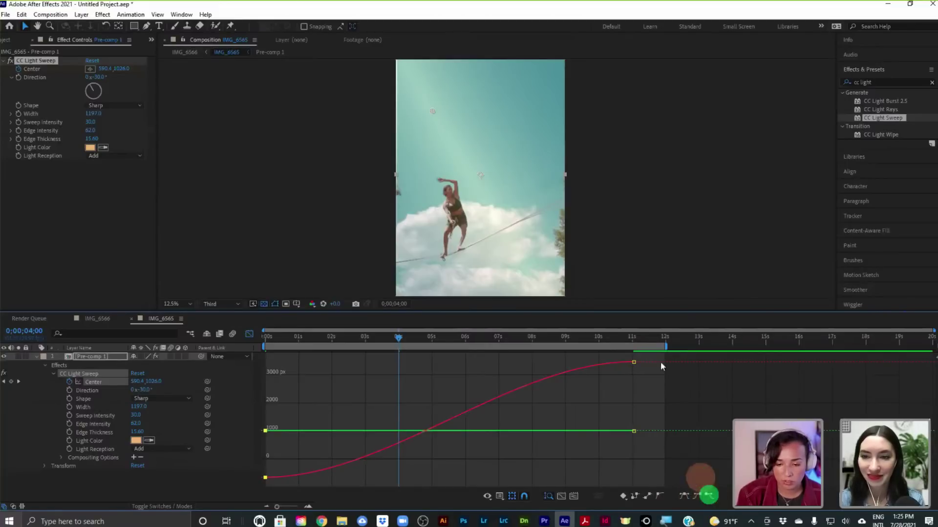
Step: Try Easy Ease In and linear interpolation on the last Center keyframe, scrub the result, and undo the linear change
left_click(633, 362)
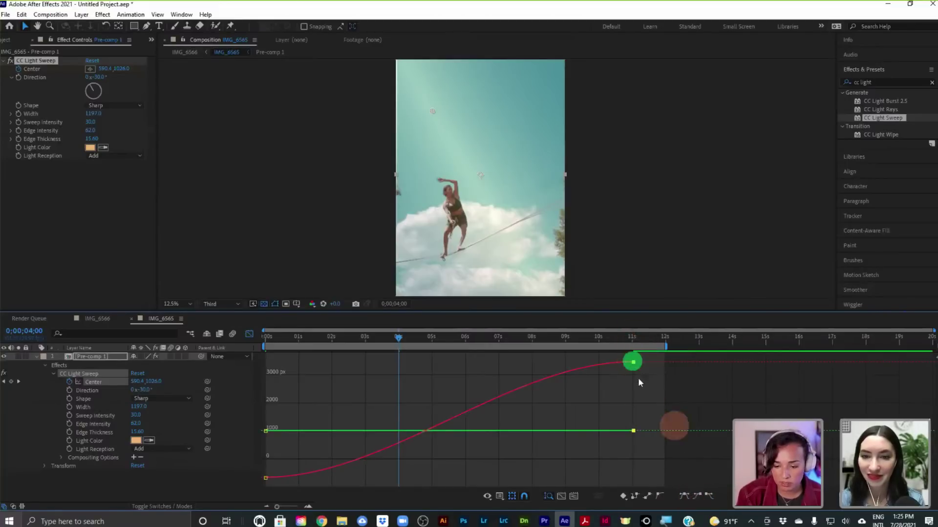
left_click(697, 496)
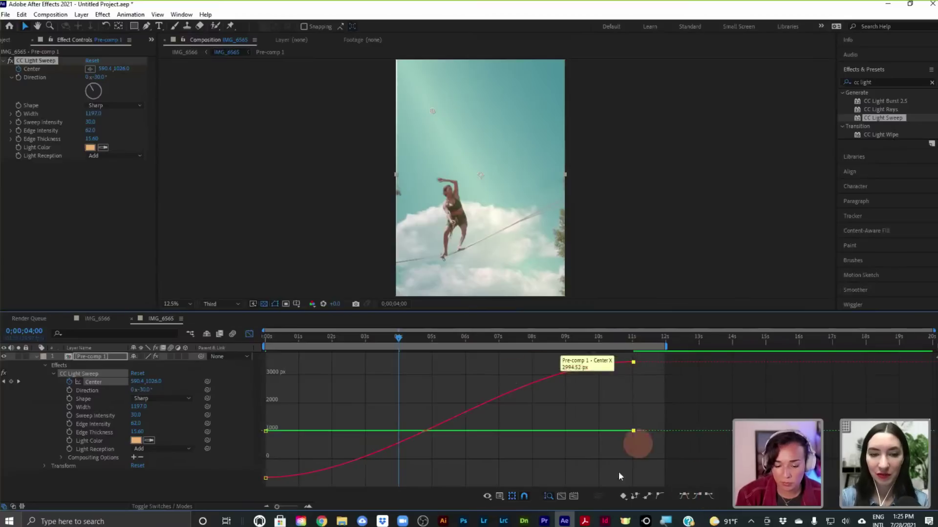
left_click(647, 496)
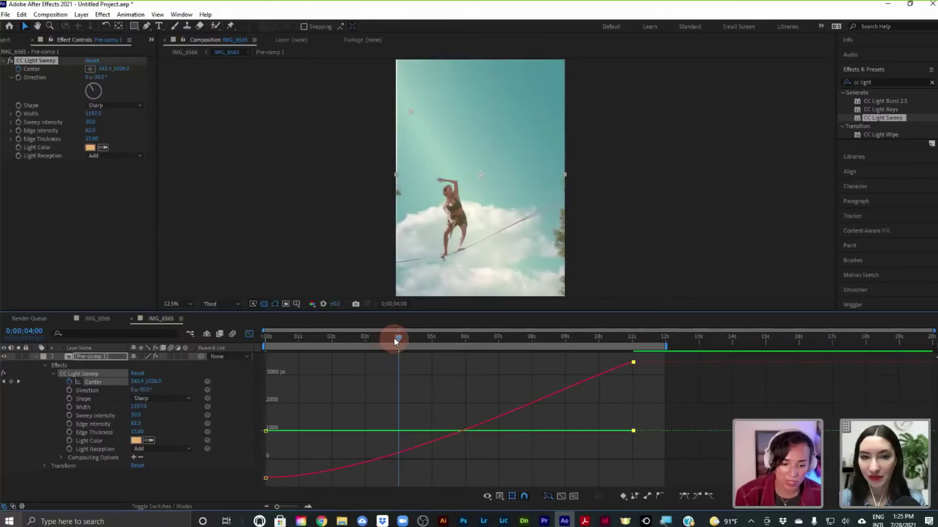
left_click_drag(398, 338, 346, 354)
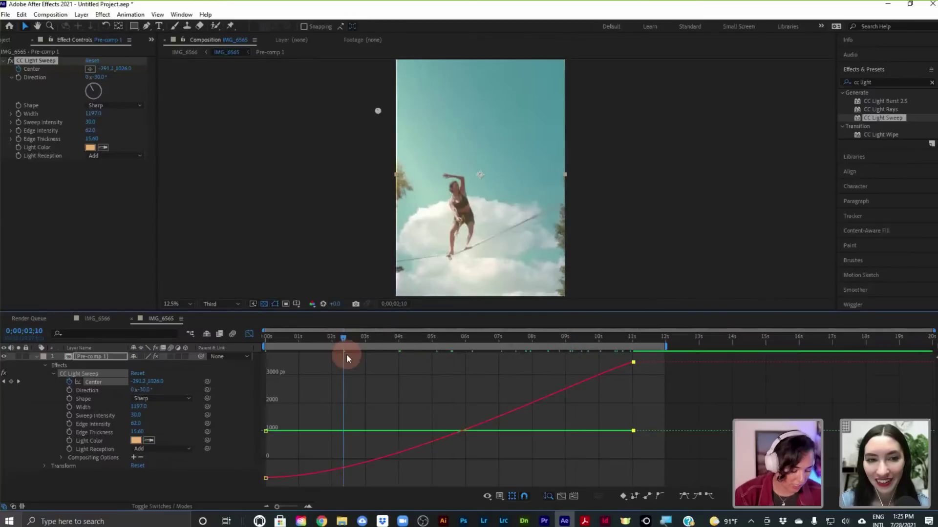
key("ctrl+z")
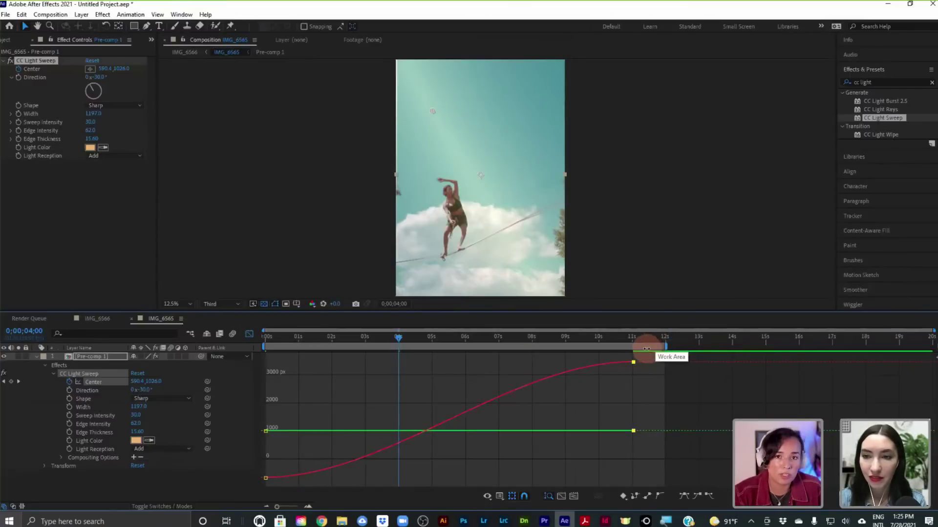
Step: Return to the first frame, collapse the Pre-comp 1 layer's properties, and close the Graph Editor
left_click_drag(399, 337, 255, 340)
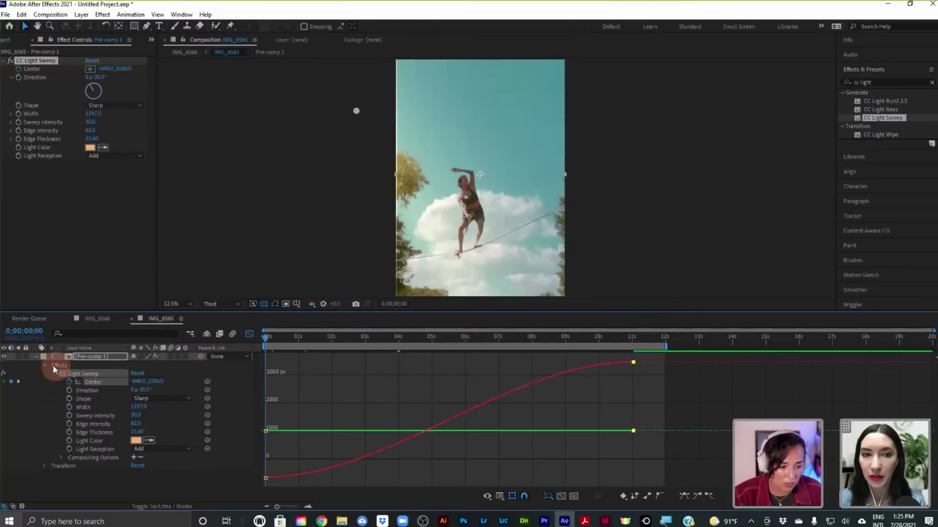
left_click(38, 357)
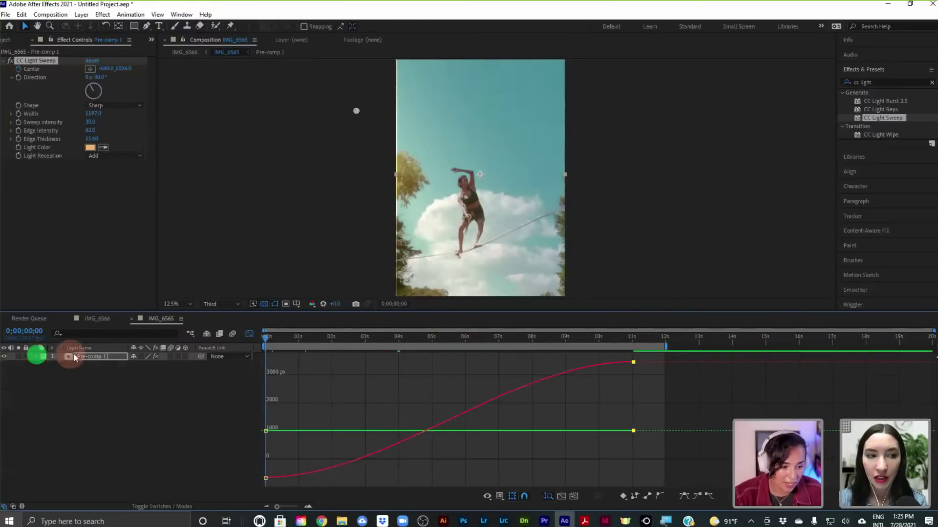
left_click(249, 335)
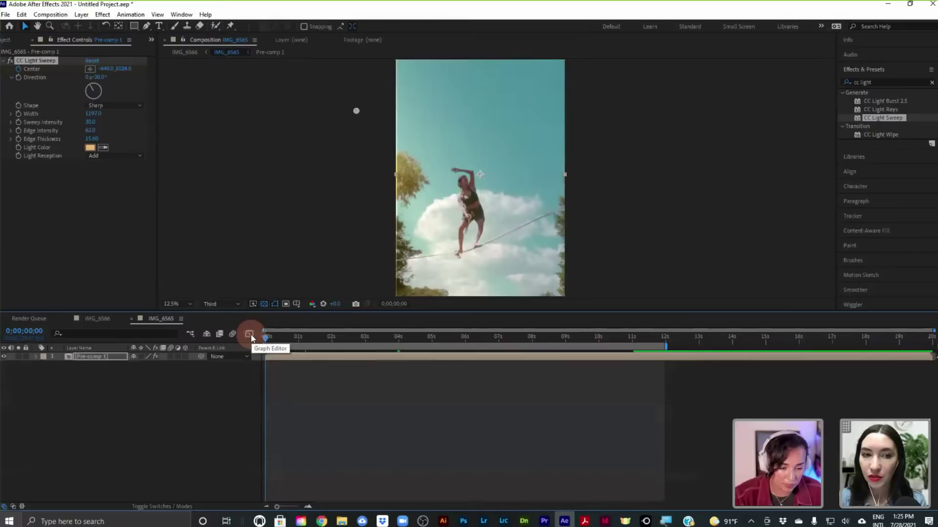
Step: Open the Pre-comp 1 composition and reveal the slackline layer's keyframed properties
left_click(108, 358)
double_click(108, 356)
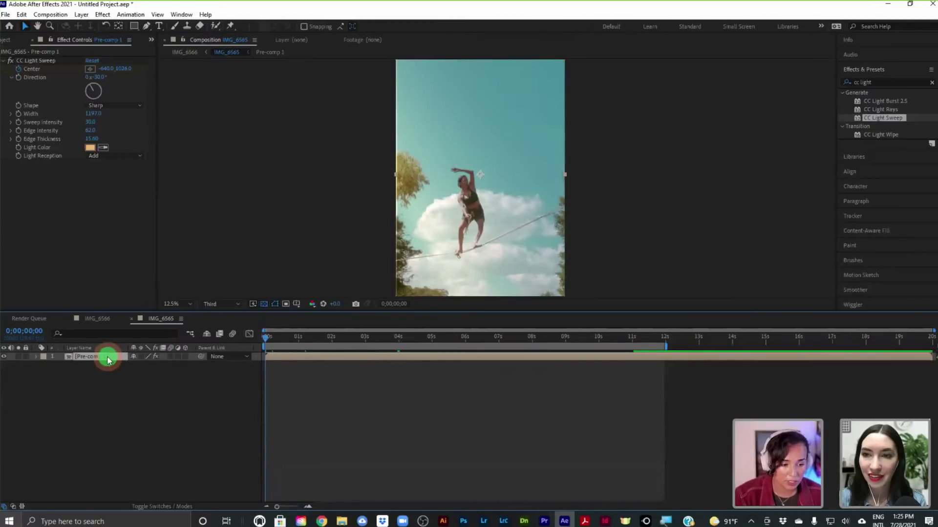
left_click(300, 375)
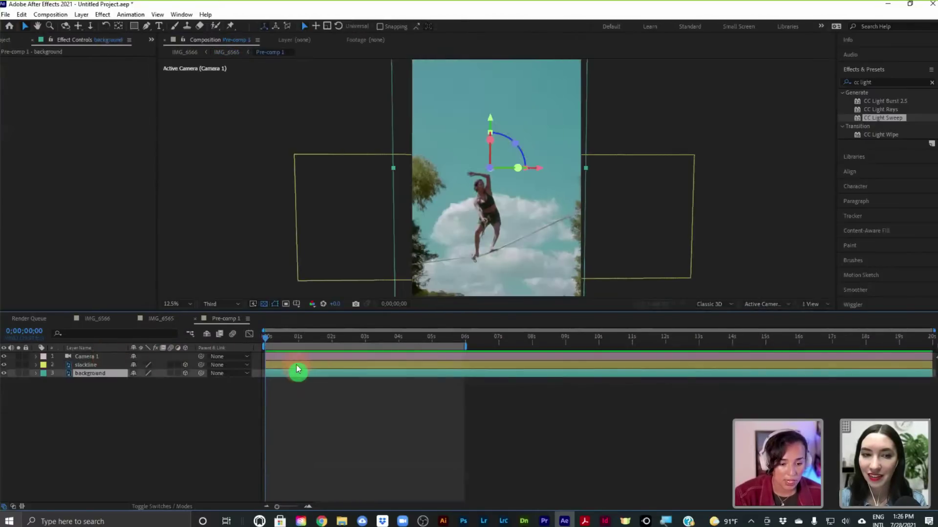
left_click(299, 365)
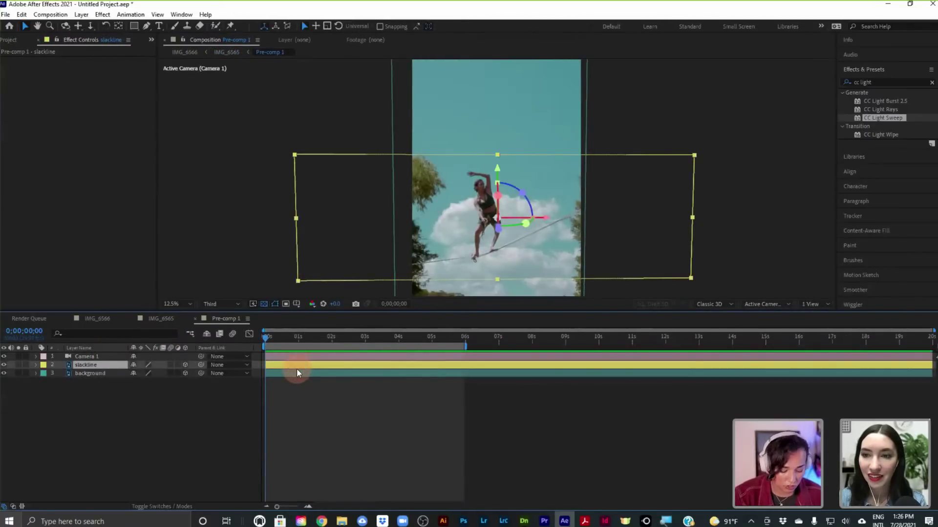
key("u")
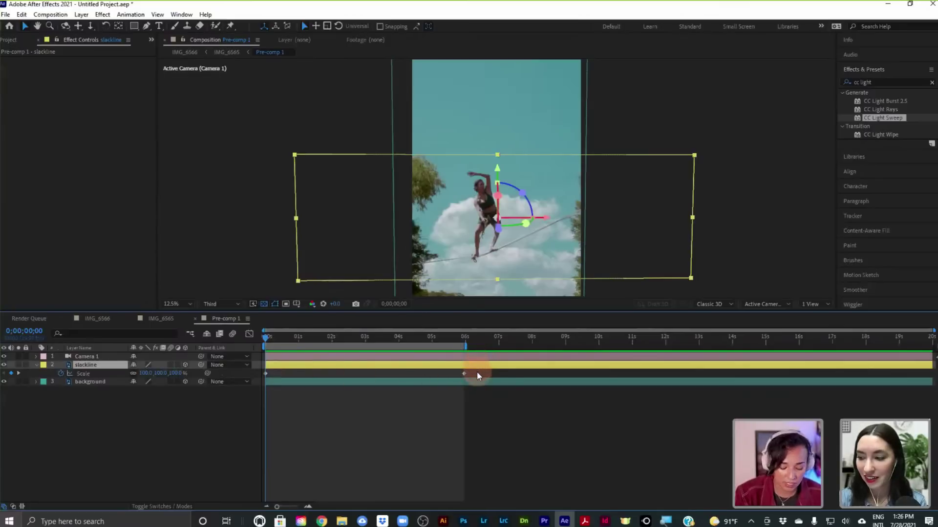
Step: Select both Scale keyframes of the slackline layer and open their keyframe options
left_click(267, 374)
left_click(267, 375)
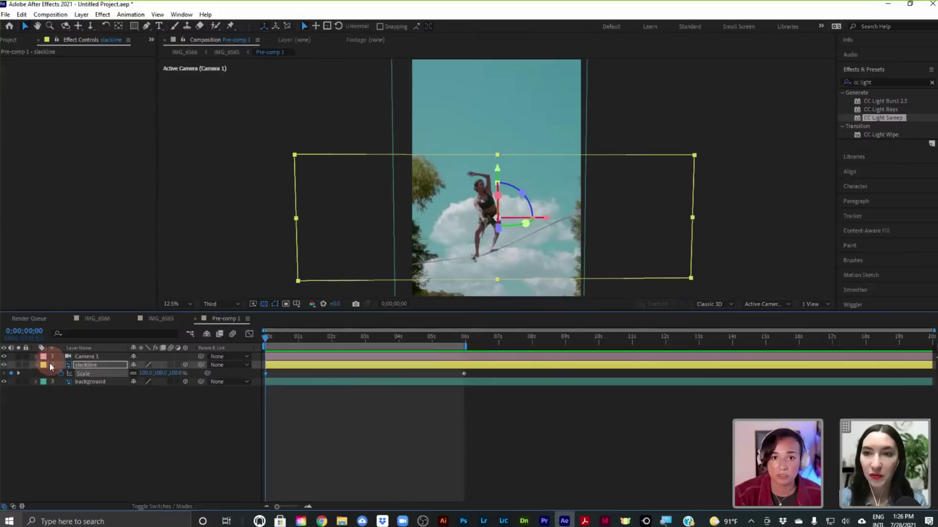
left_click(464, 375)
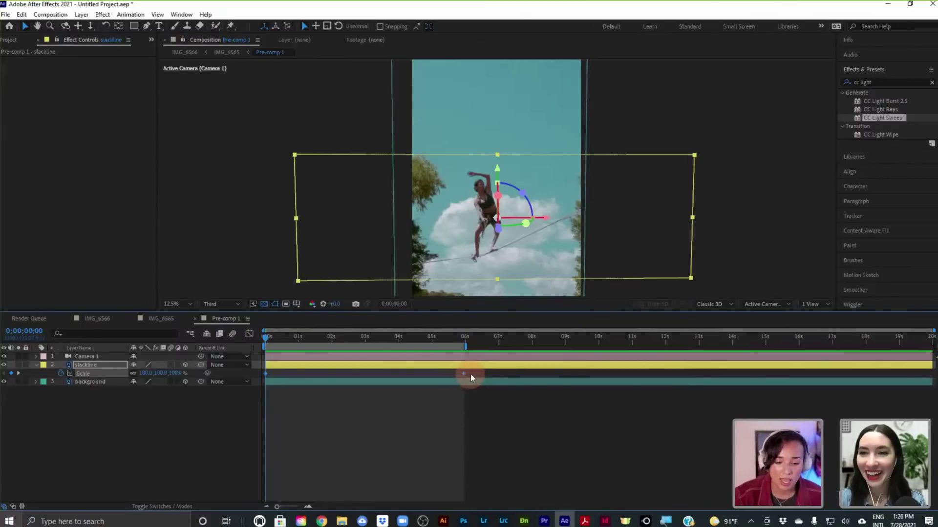
right_click(464, 376)
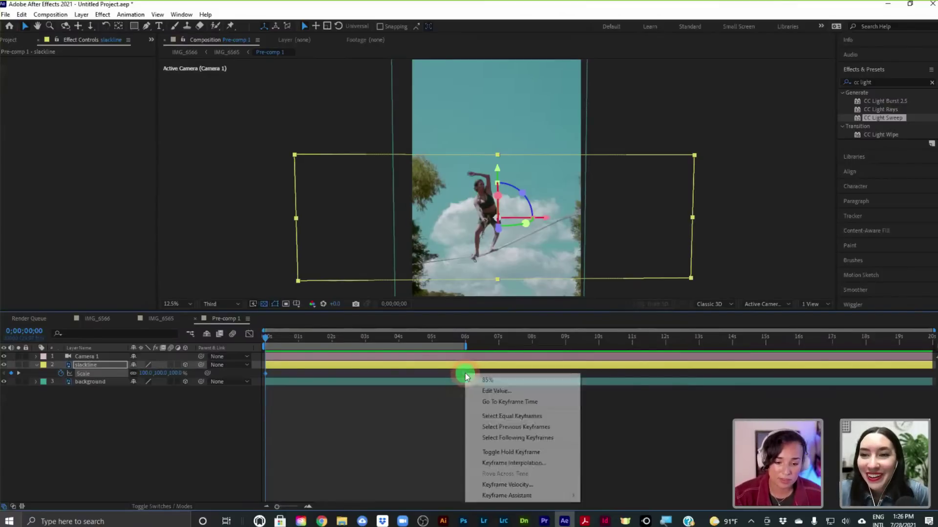